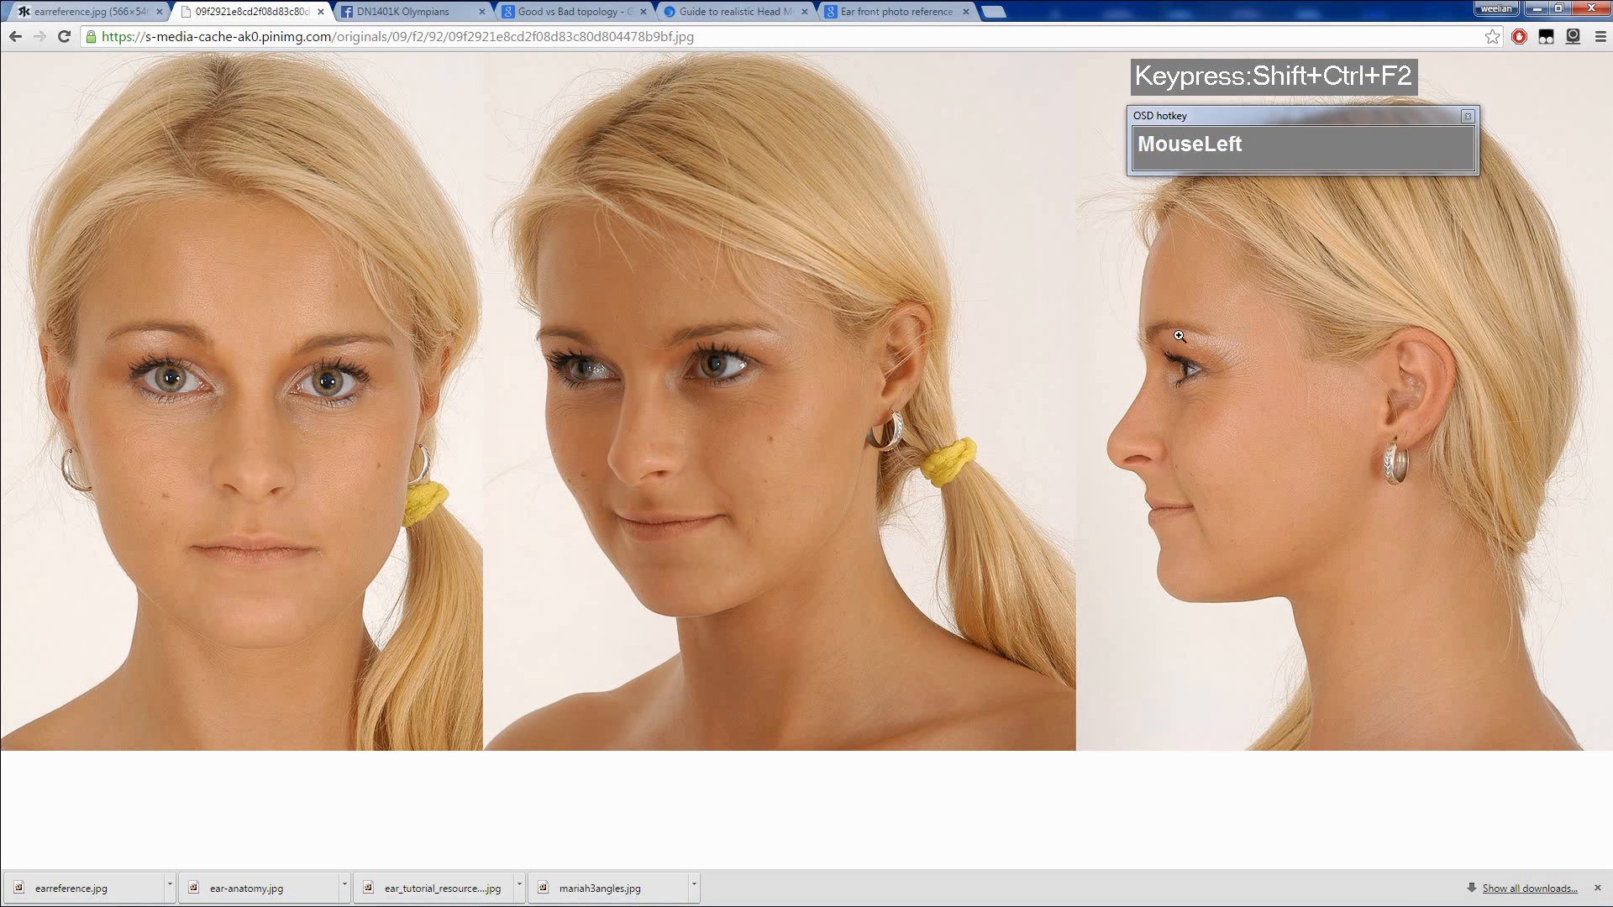
# - Leave the browser for Maya and check the pixel dimensions of mariah3angles.jpg in the project's sourceimages folder
pyautogui.click(1535, 8)
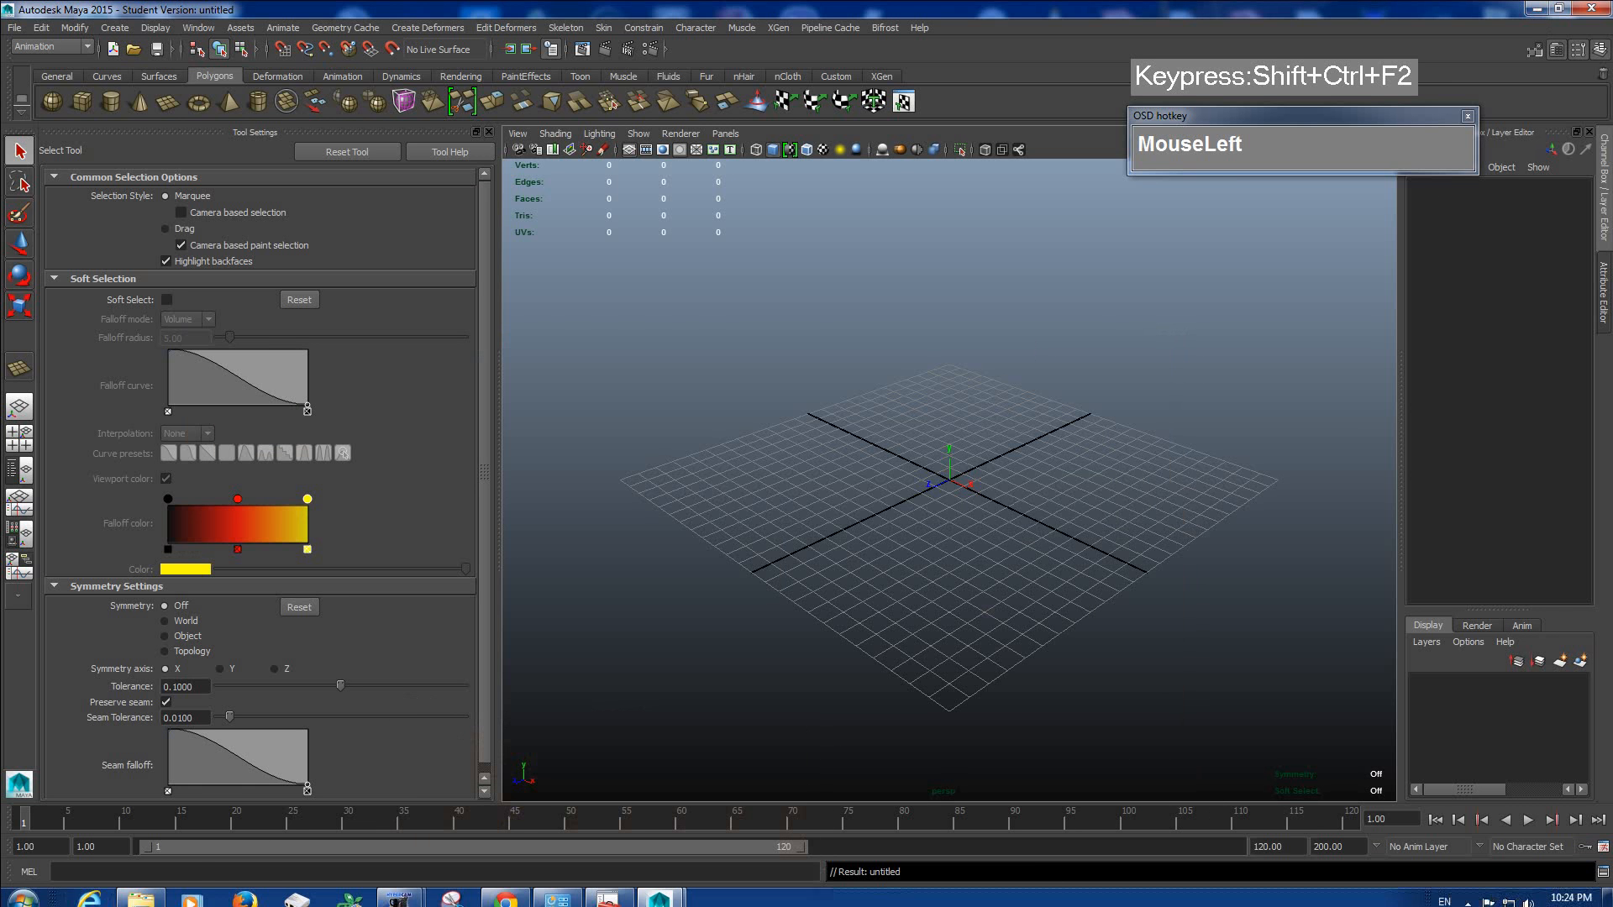
pyautogui.click(141, 890)
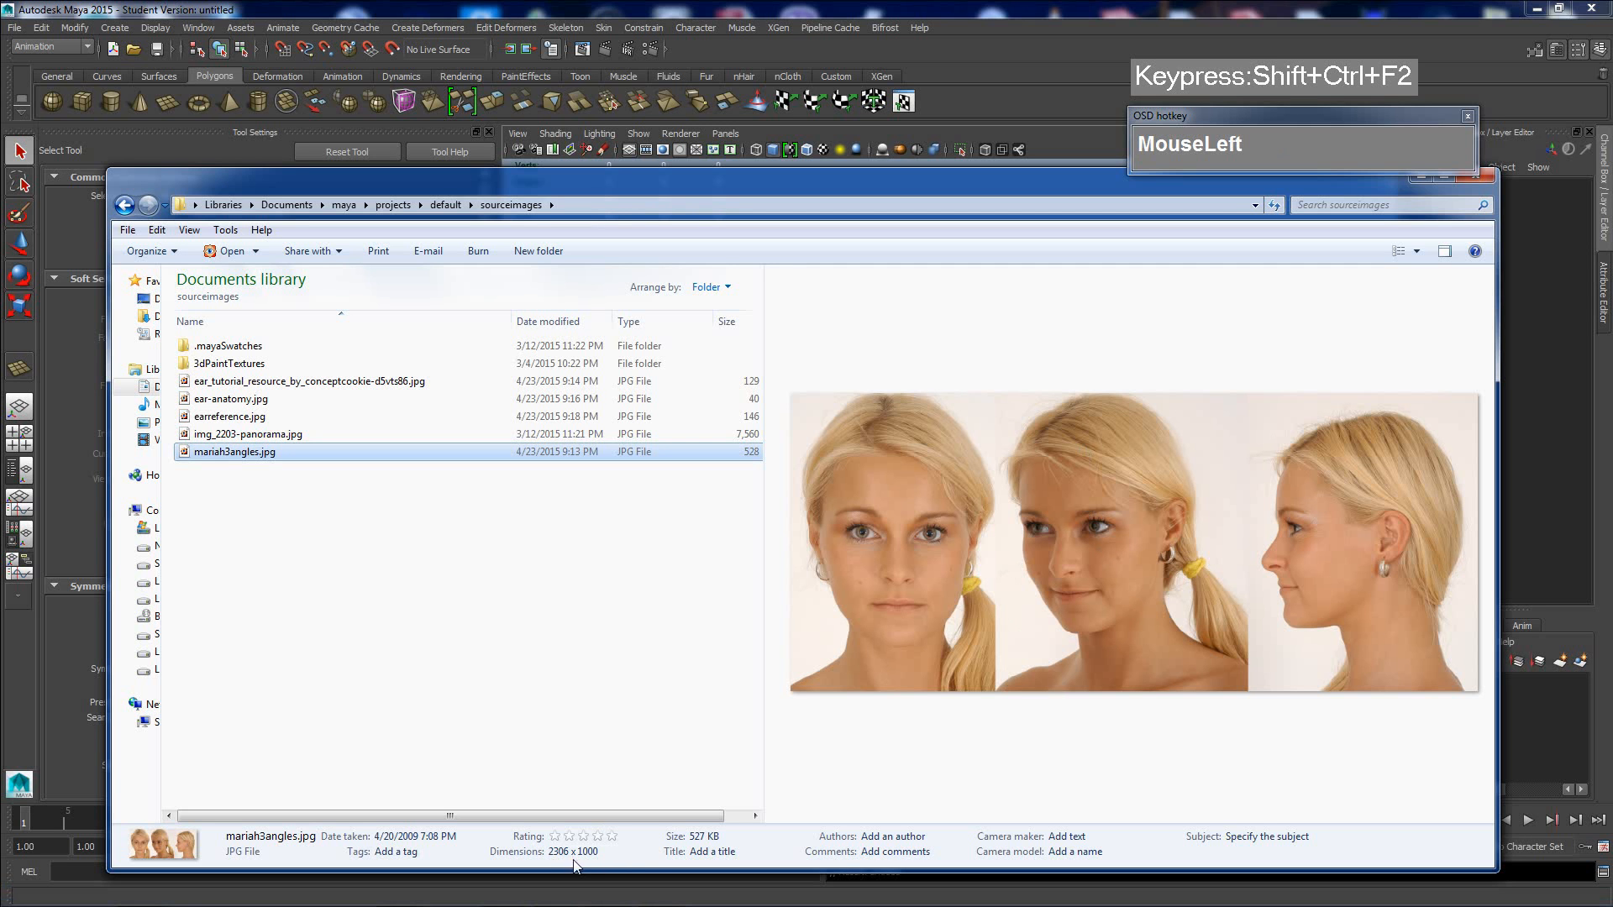
pyautogui.click(924, 13)
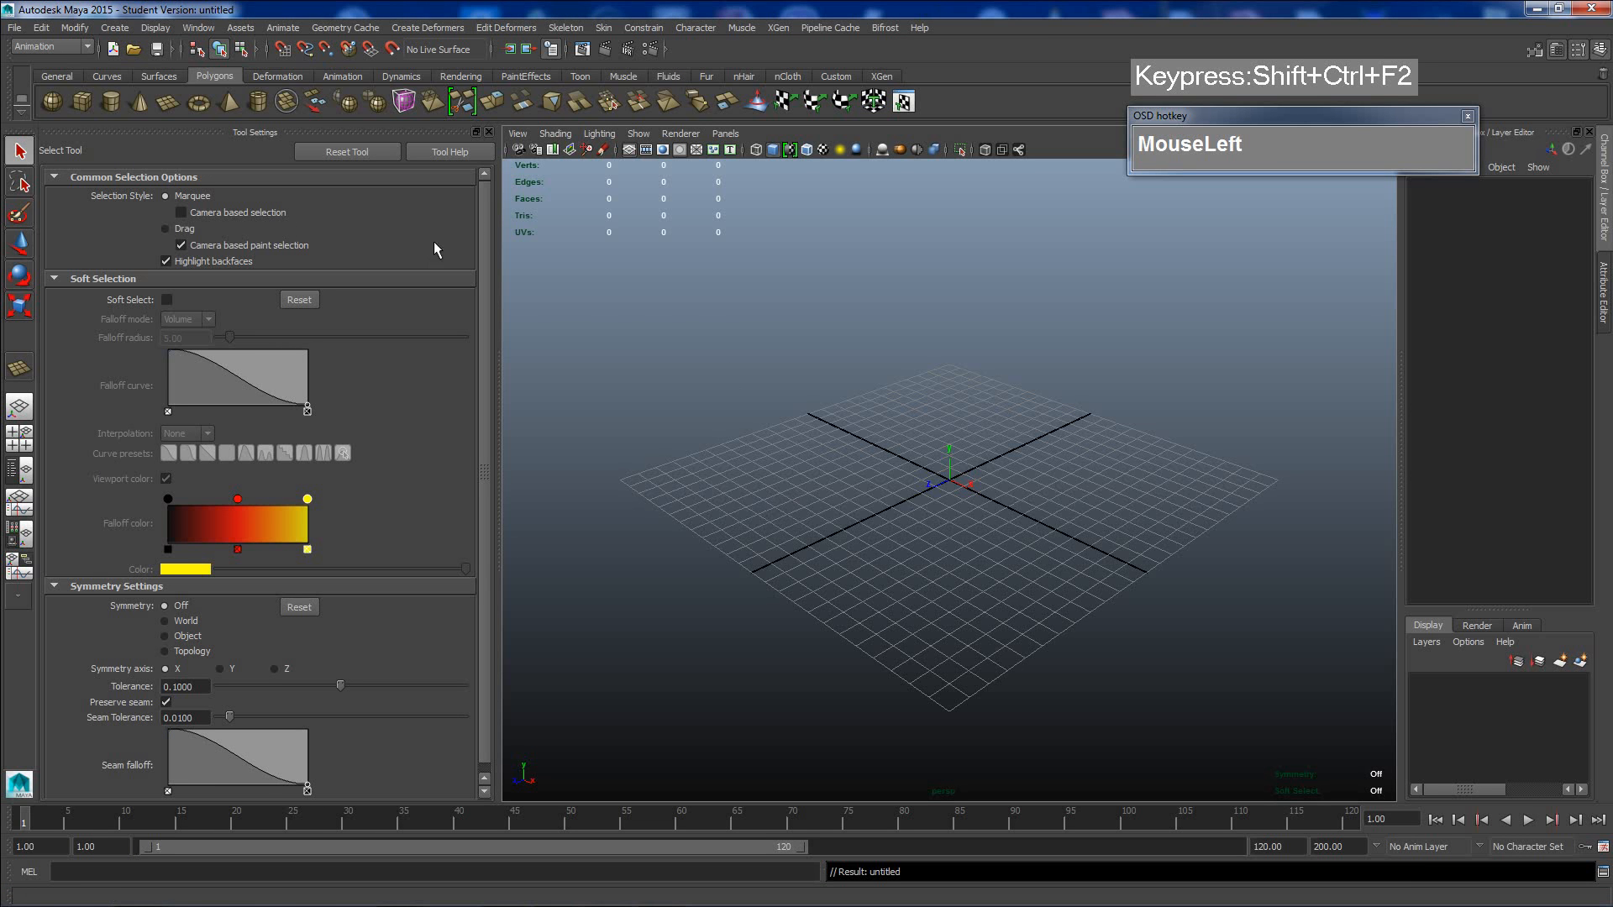
# - Create a single-division polygon plane near the grid origin, with width 2.306 and height 1 to match the reference image's proportions
pyautogui.click(113, 29)
pyautogui.moveTo(159, 68)
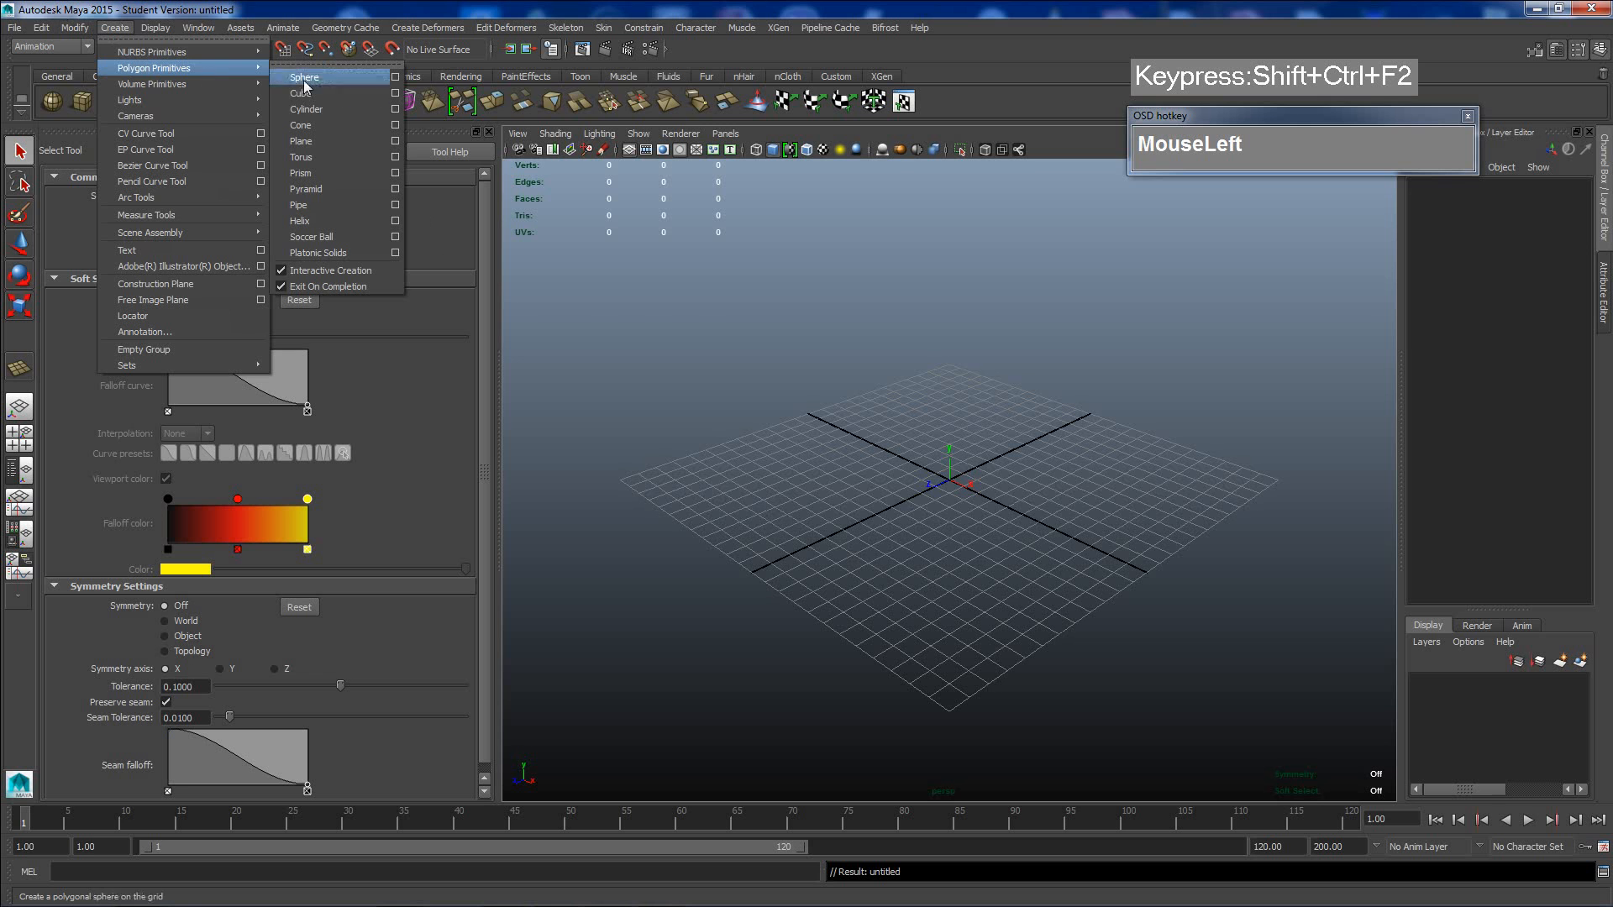
pyautogui.click(396, 143)
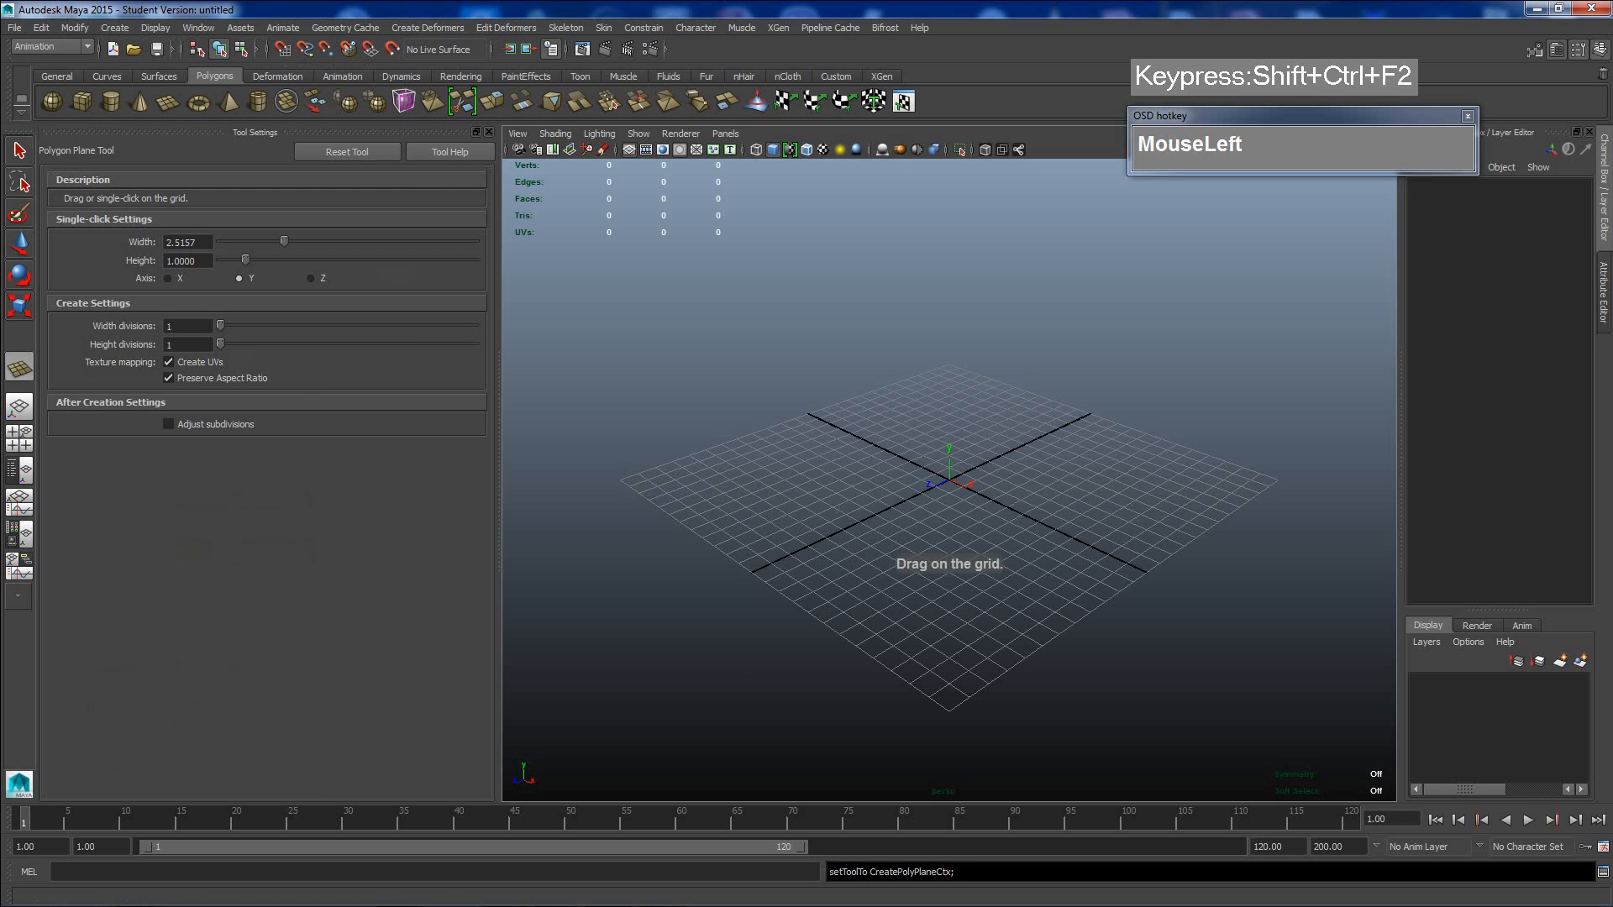
pyautogui.click(143, 892)
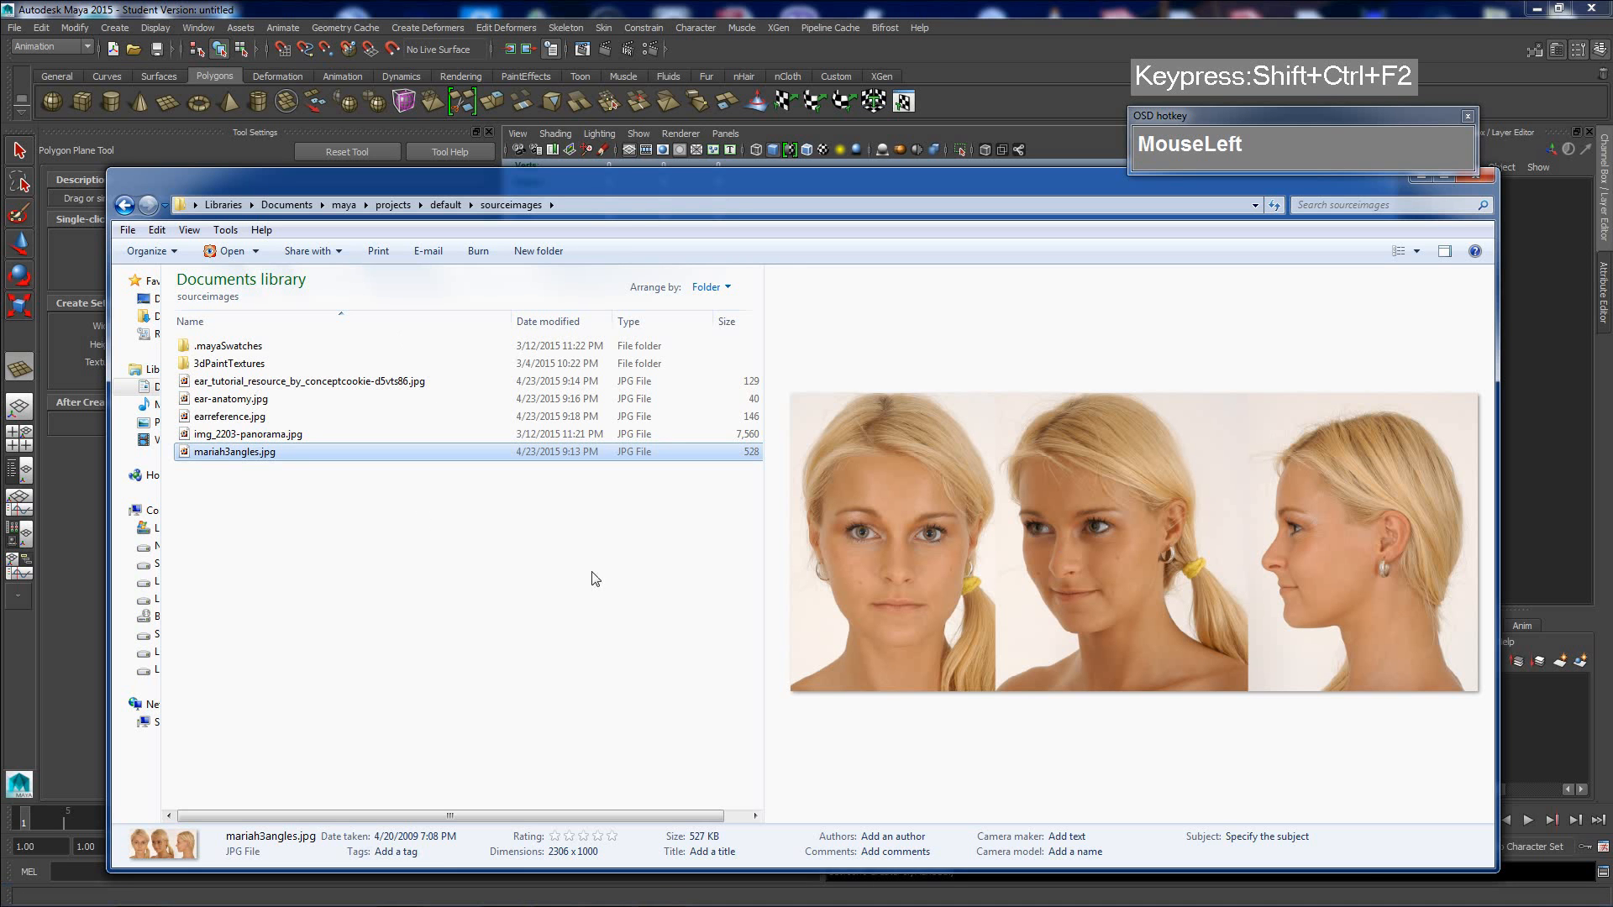
pyautogui.click(265, 455)
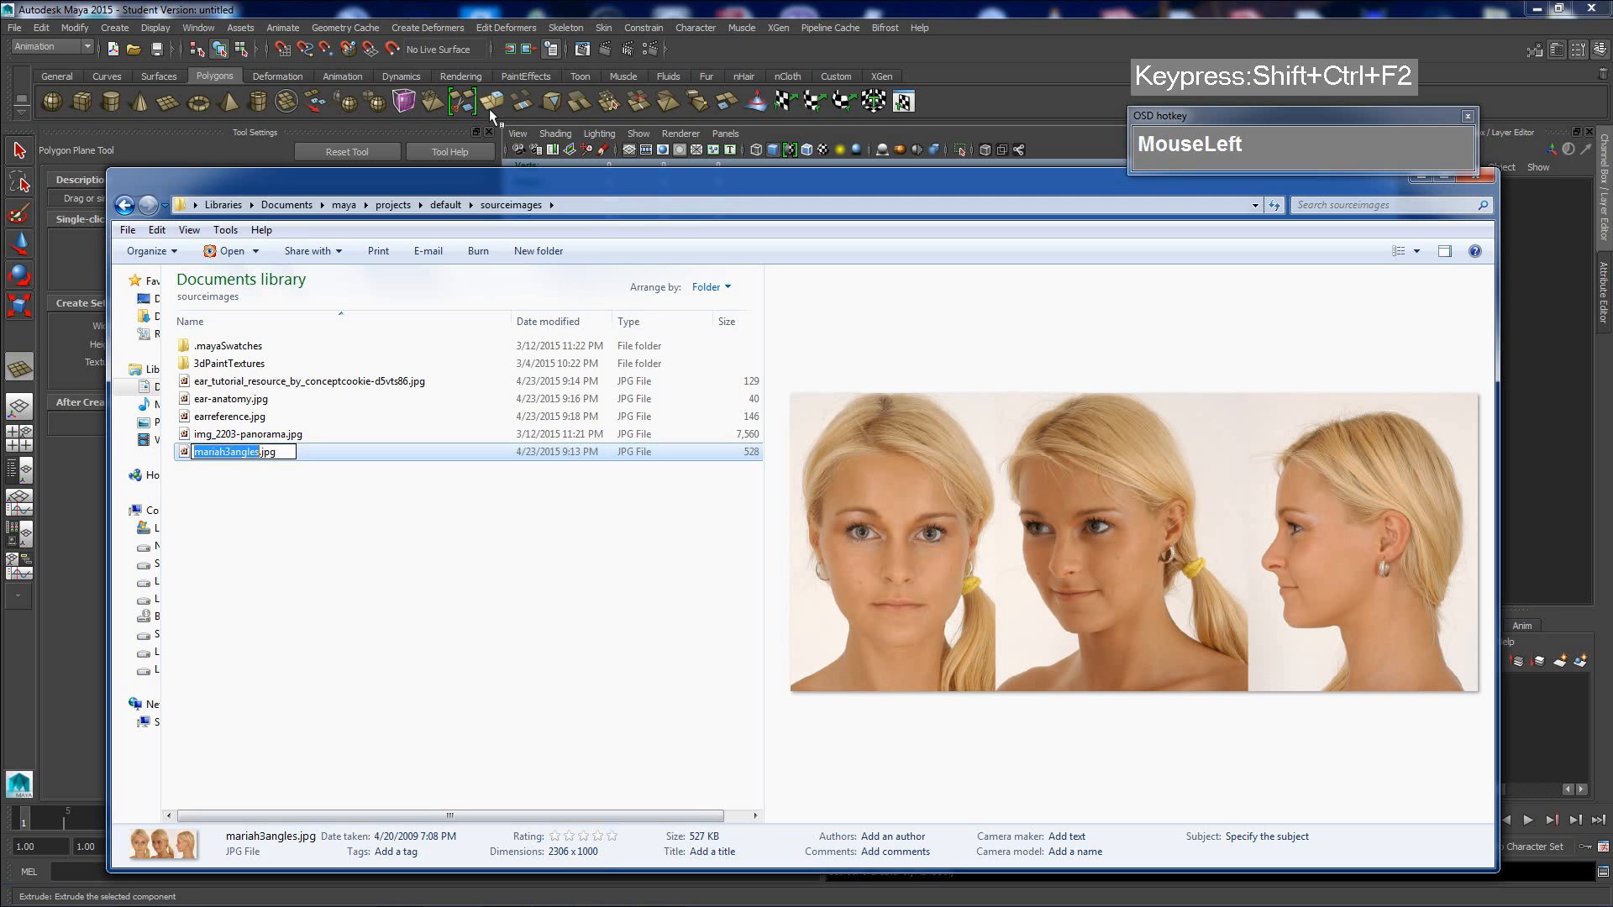
pyautogui.click(464, 13)
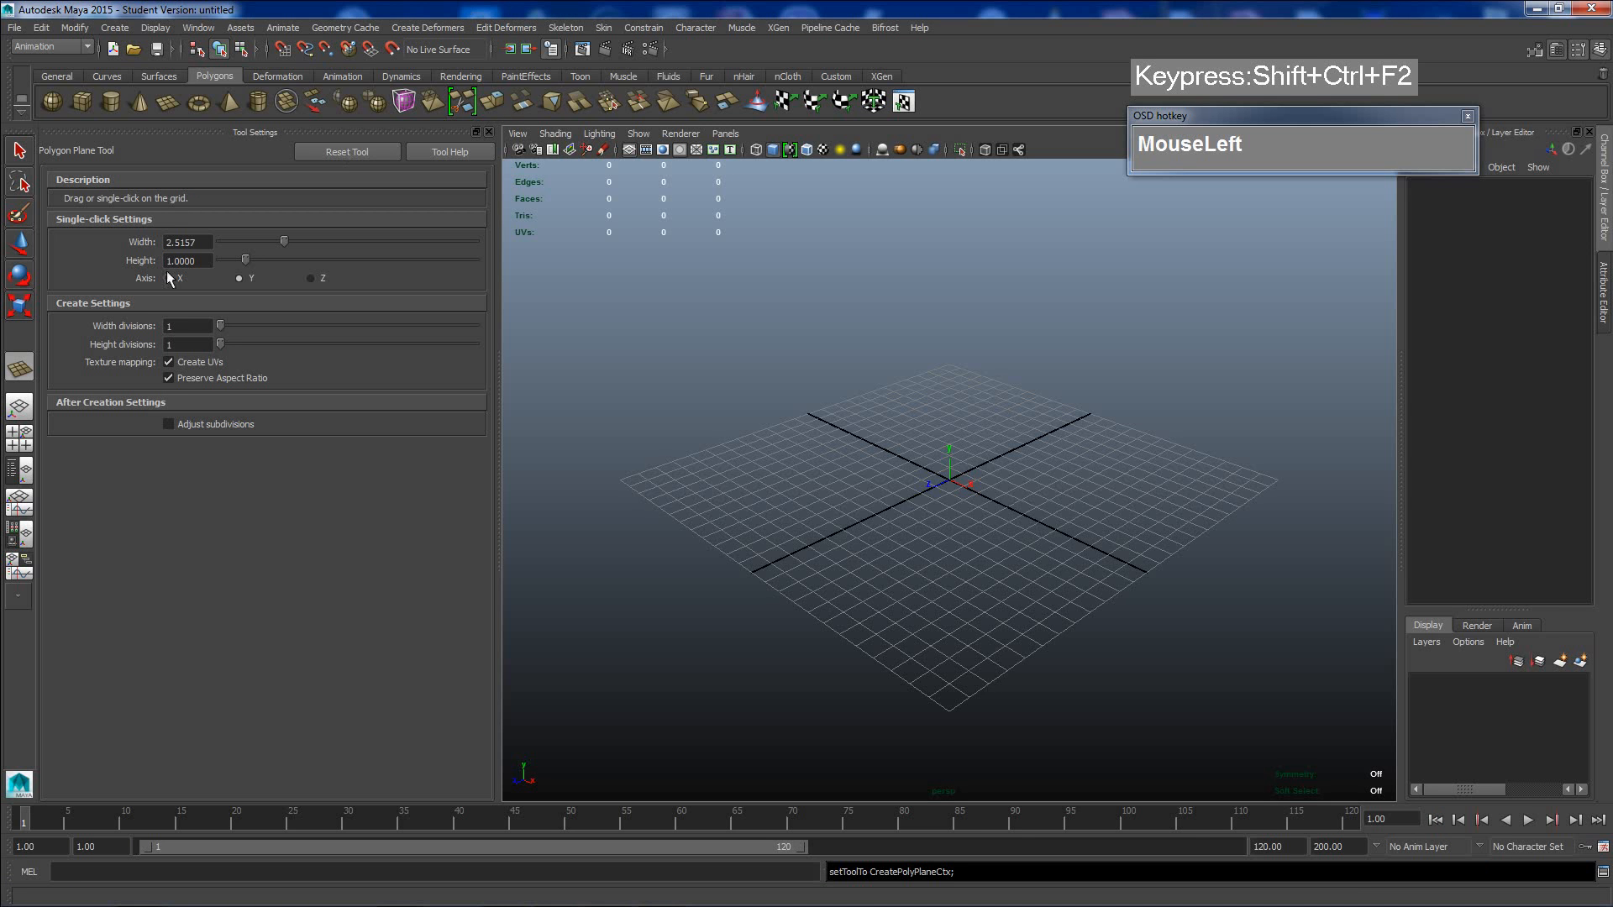
pyautogui.moveTo(204, 243); pyautogui.dragTo(117, 244)
pyautogui.write('2')
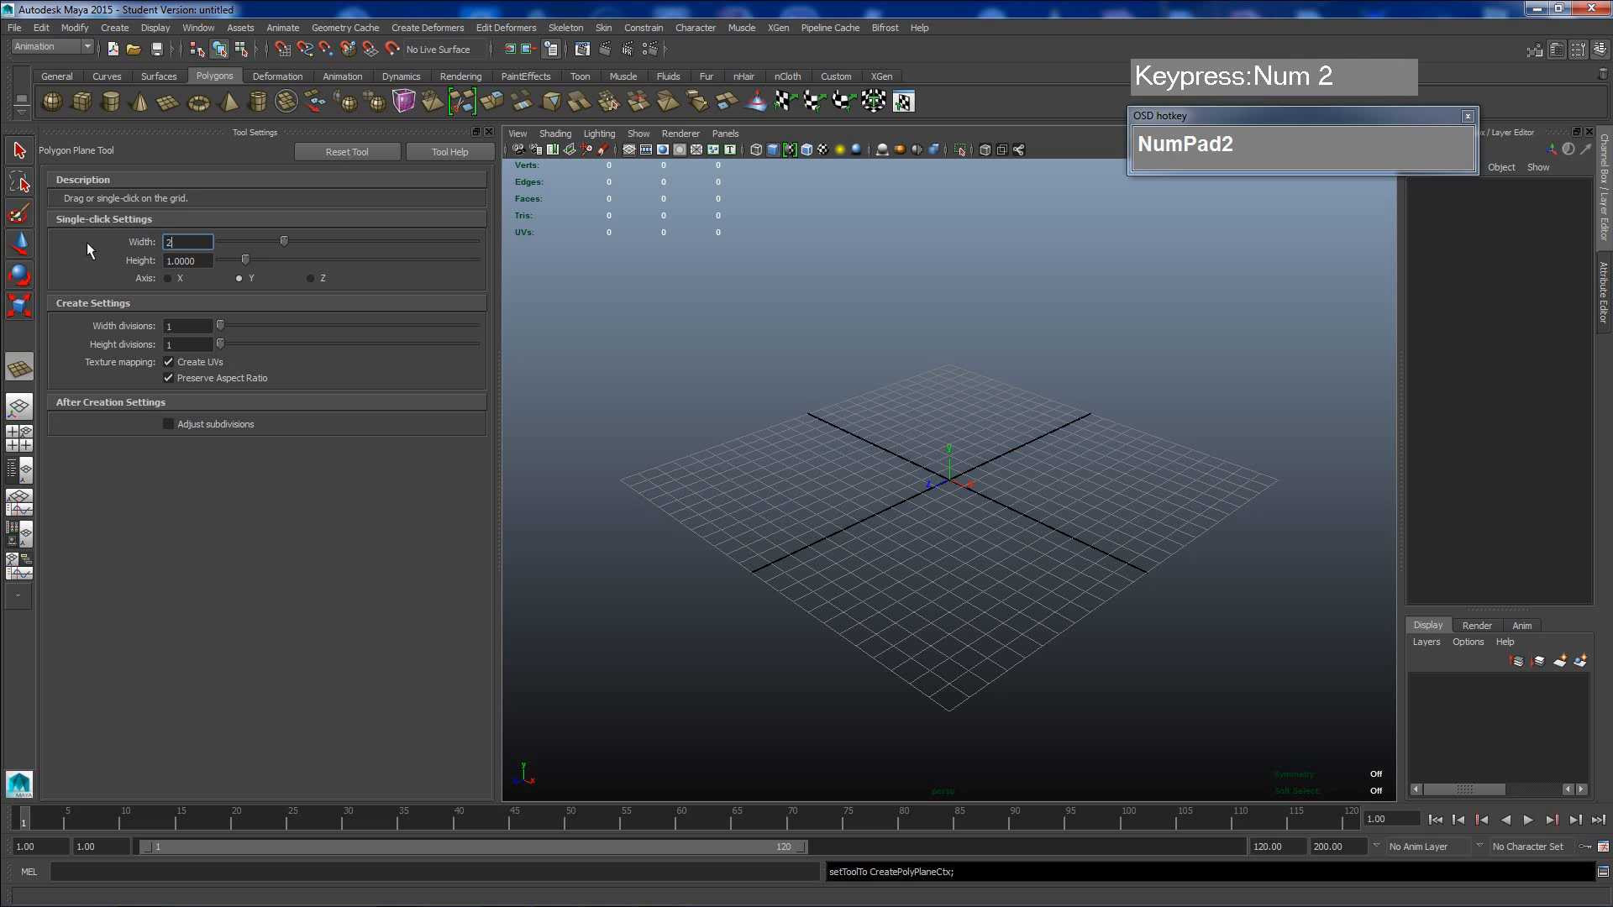
pyautogui.write('.306')
pyautogui.click(216, 335)
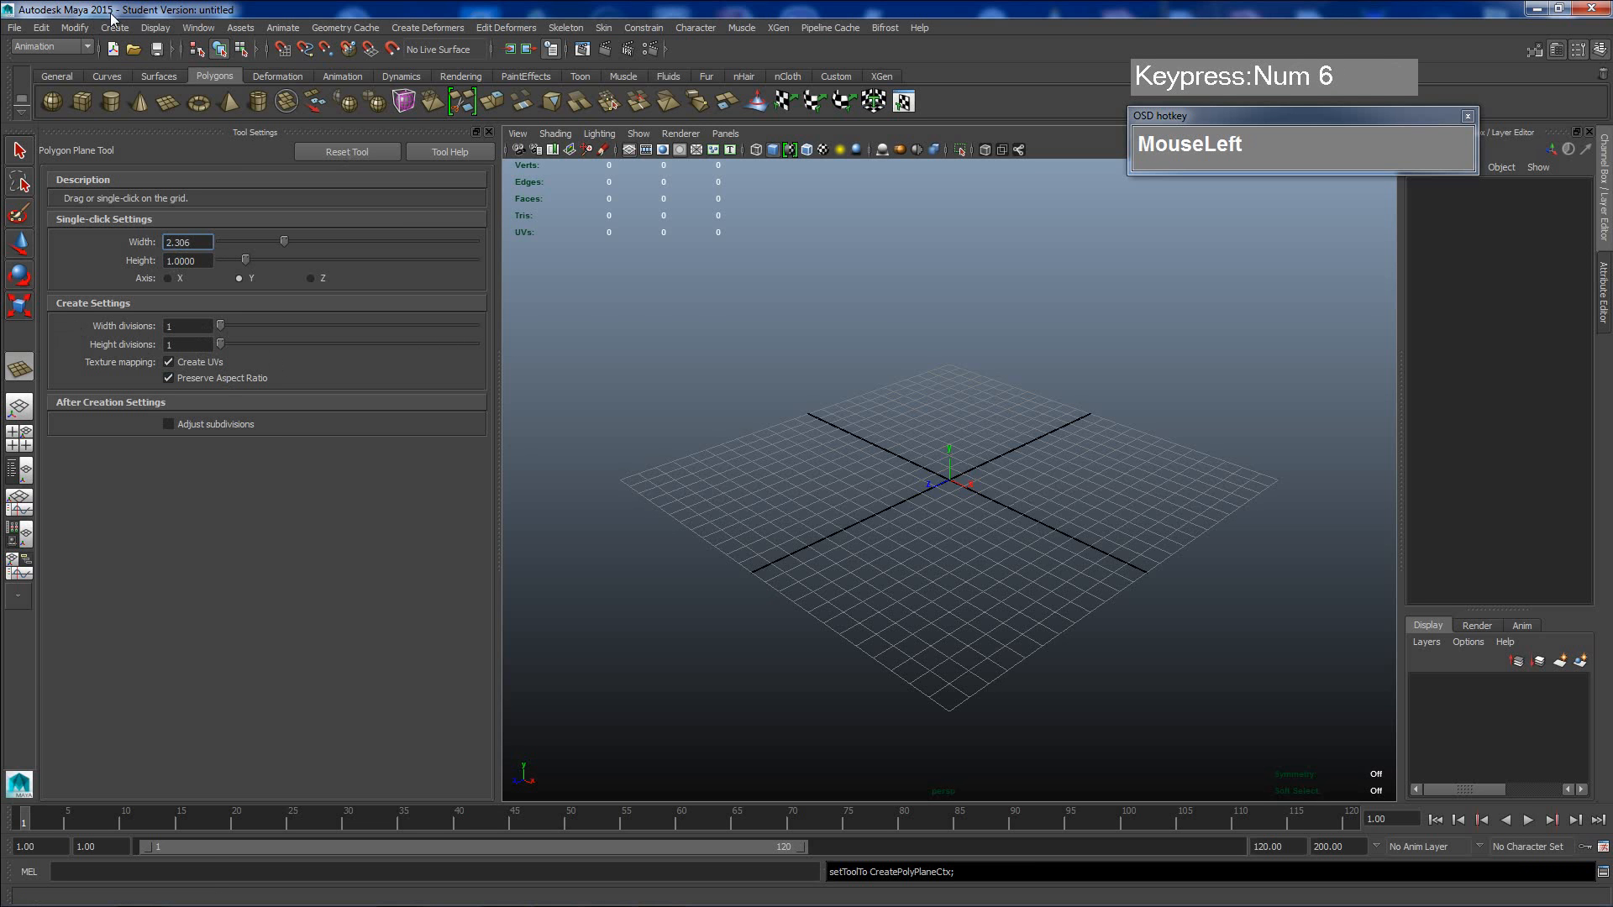
pyautogui.click(952, 485)
# - Assign a new Surface Shader material to the plane
pyautogui.scroll(3, 1042, 504)
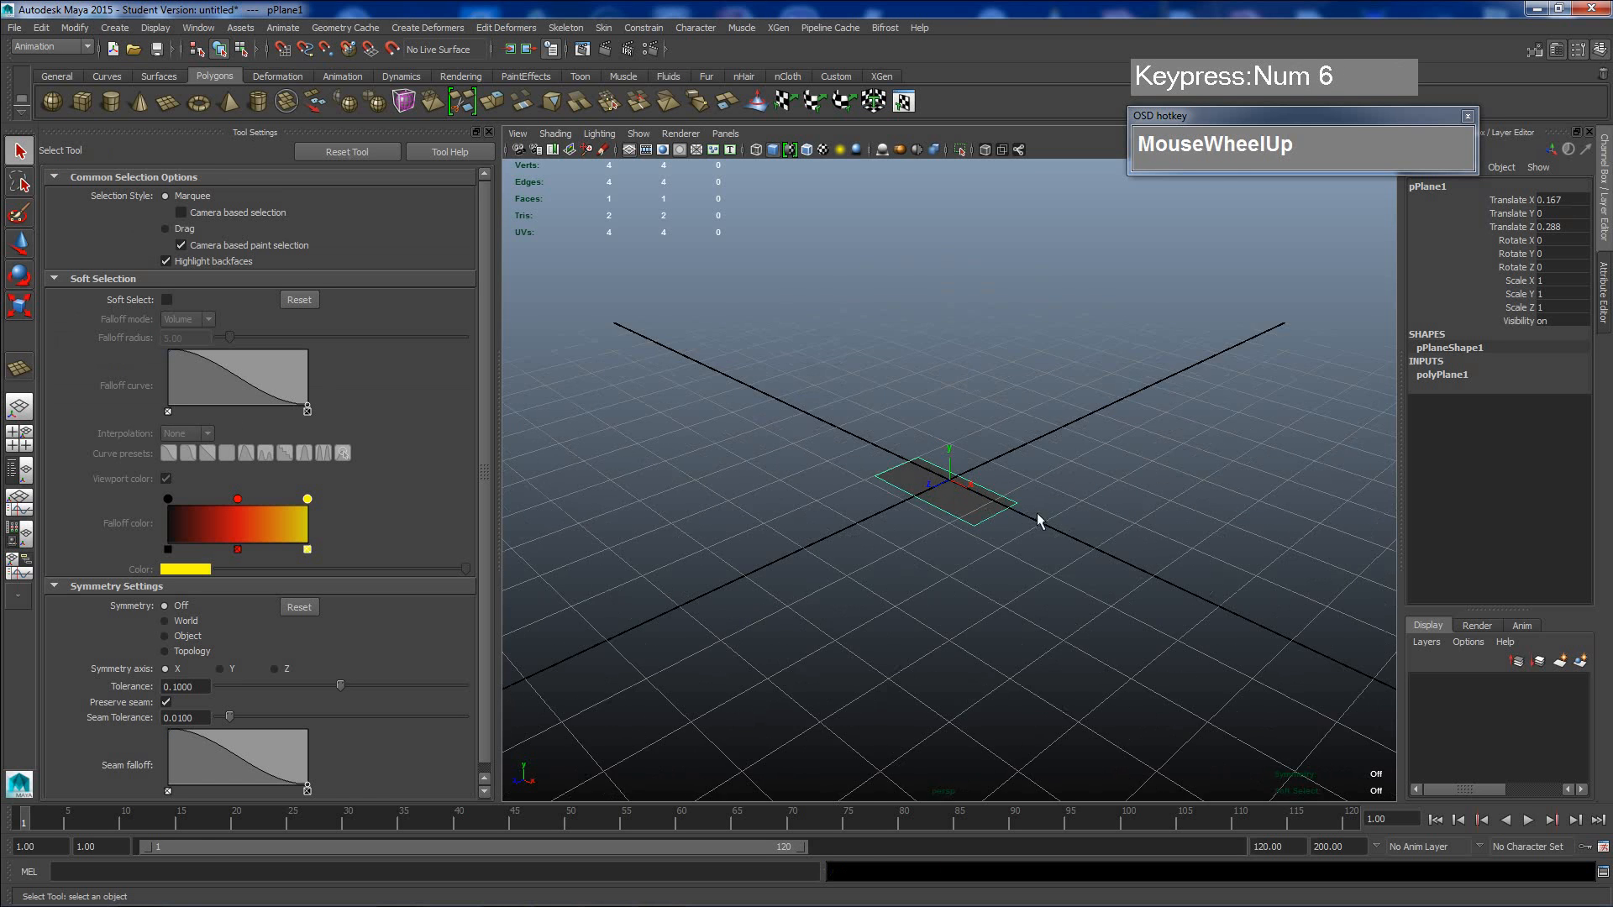
pyautogui.moveTo(1044, 511)
pyautogui.keyDown('alt'); pyautogui.mouseDown()
pyautogui.moveTo(1080, 529)
pyautogui.moveTo(1056, 540)
pyautogui.mouseUp(); pyautogui.keyUp('alt')
pyautogui.keyDown('alt'); pyautogui.moveTo(1056, 540); pyautogui.dragTo(903, 542, button='middle'); pyautogui.keyUp('alt')
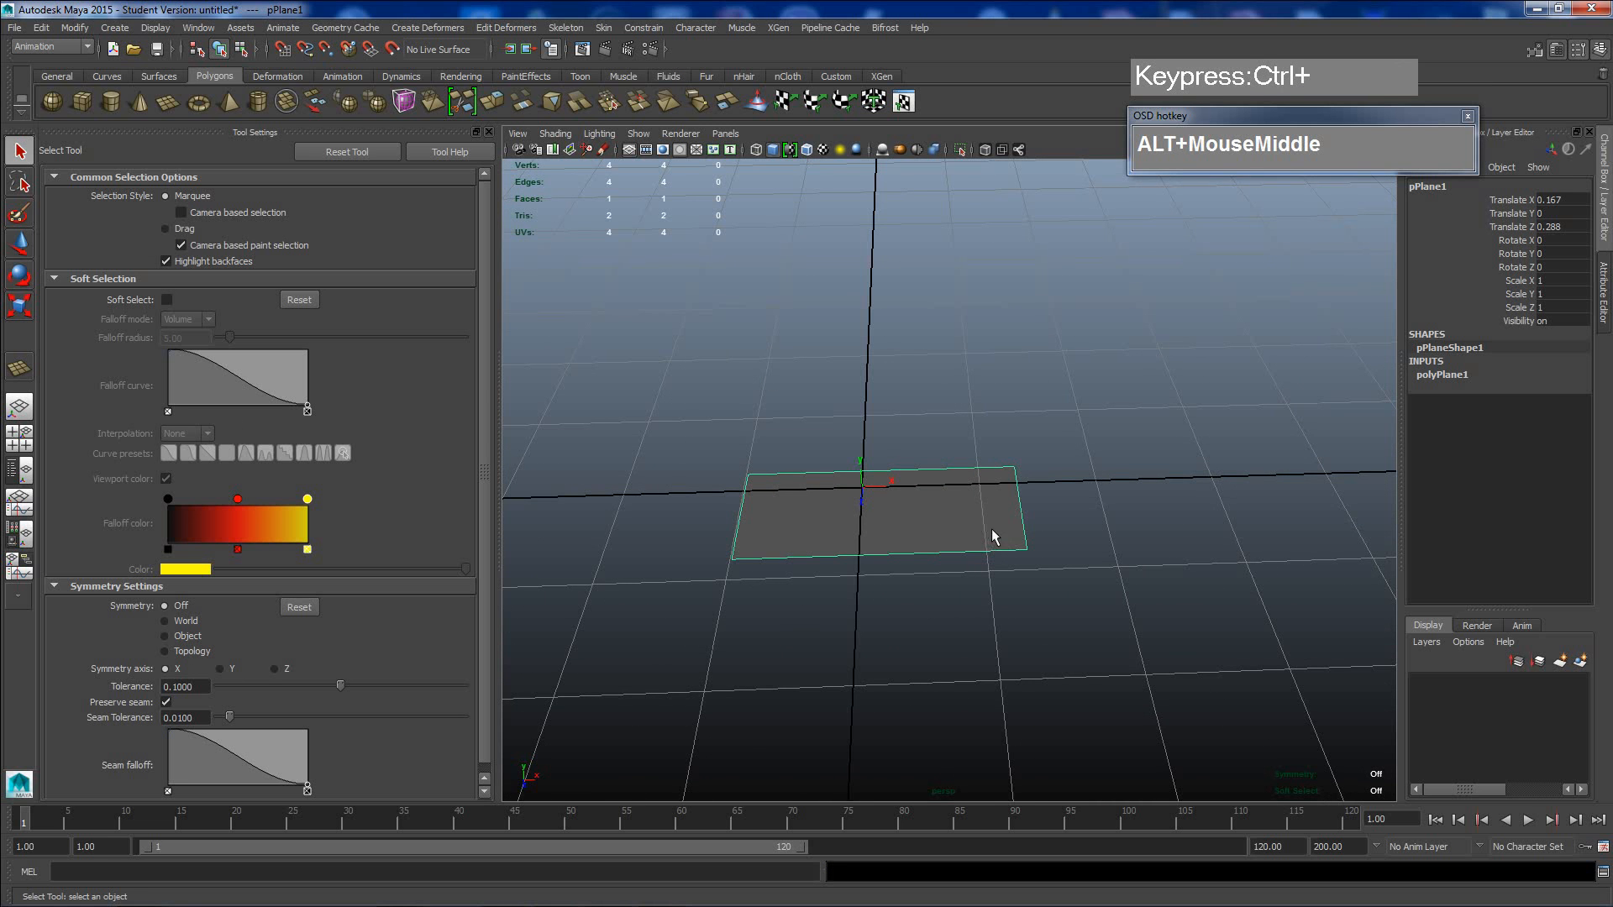
pyautogui.keyDown('alt'); pyautogui.moveTo(1009, 533); pyautogui.dragTo(958, 526); pyautogui.keyUp('alt')
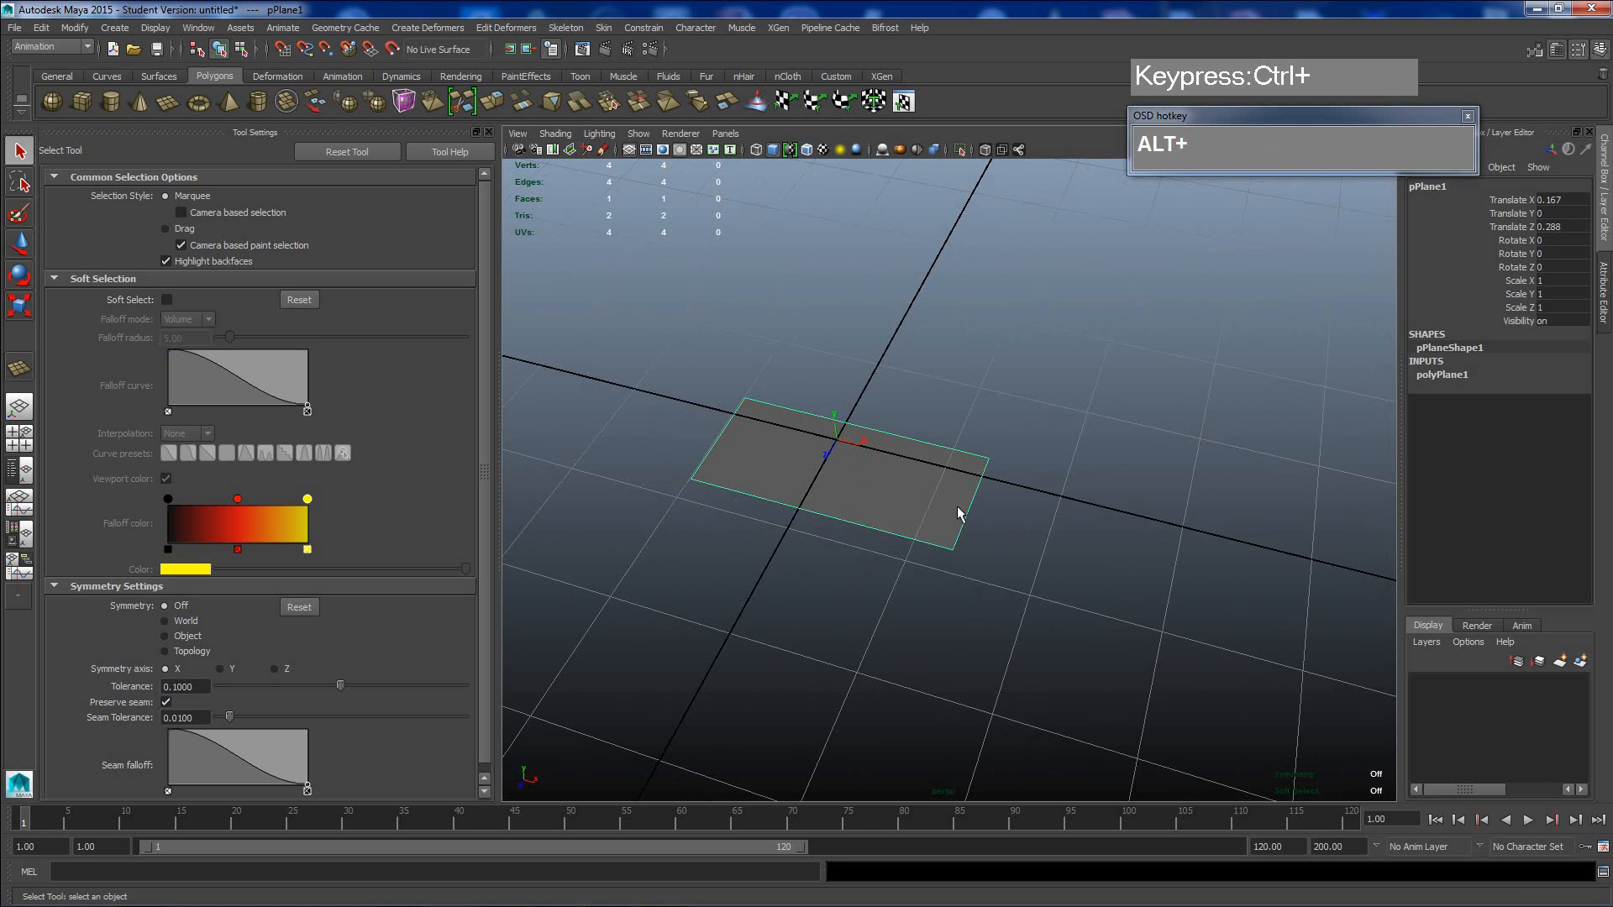
pyautogui.rightClick(879, 475)
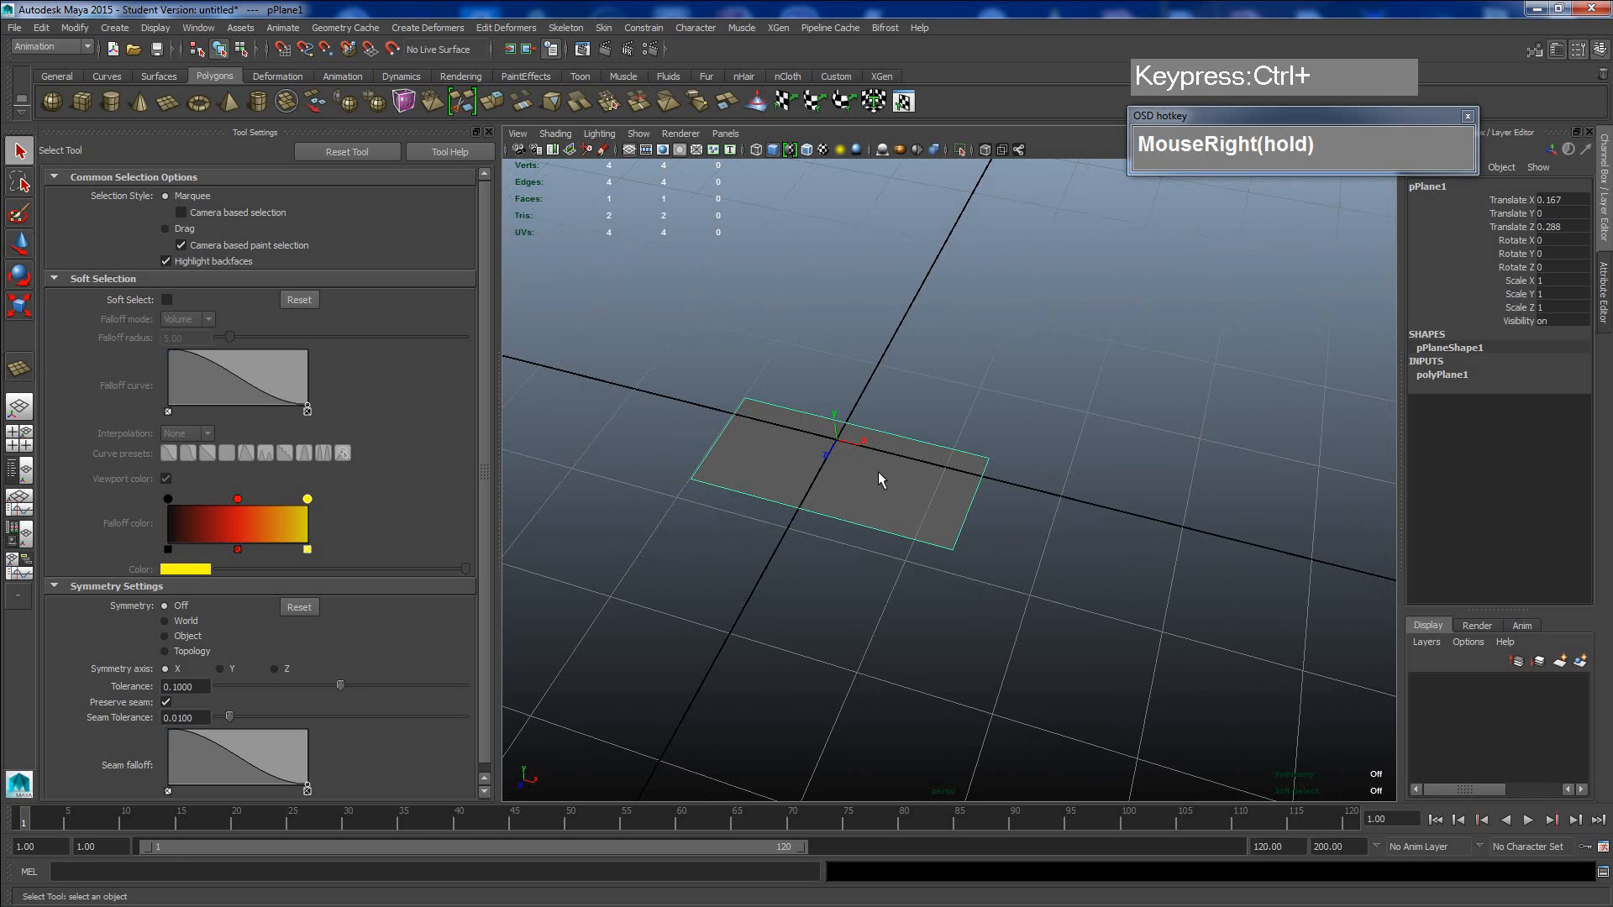
pyautogui.moveTo(879, 477); pyautogui.dragTo(871, 798, button='right')
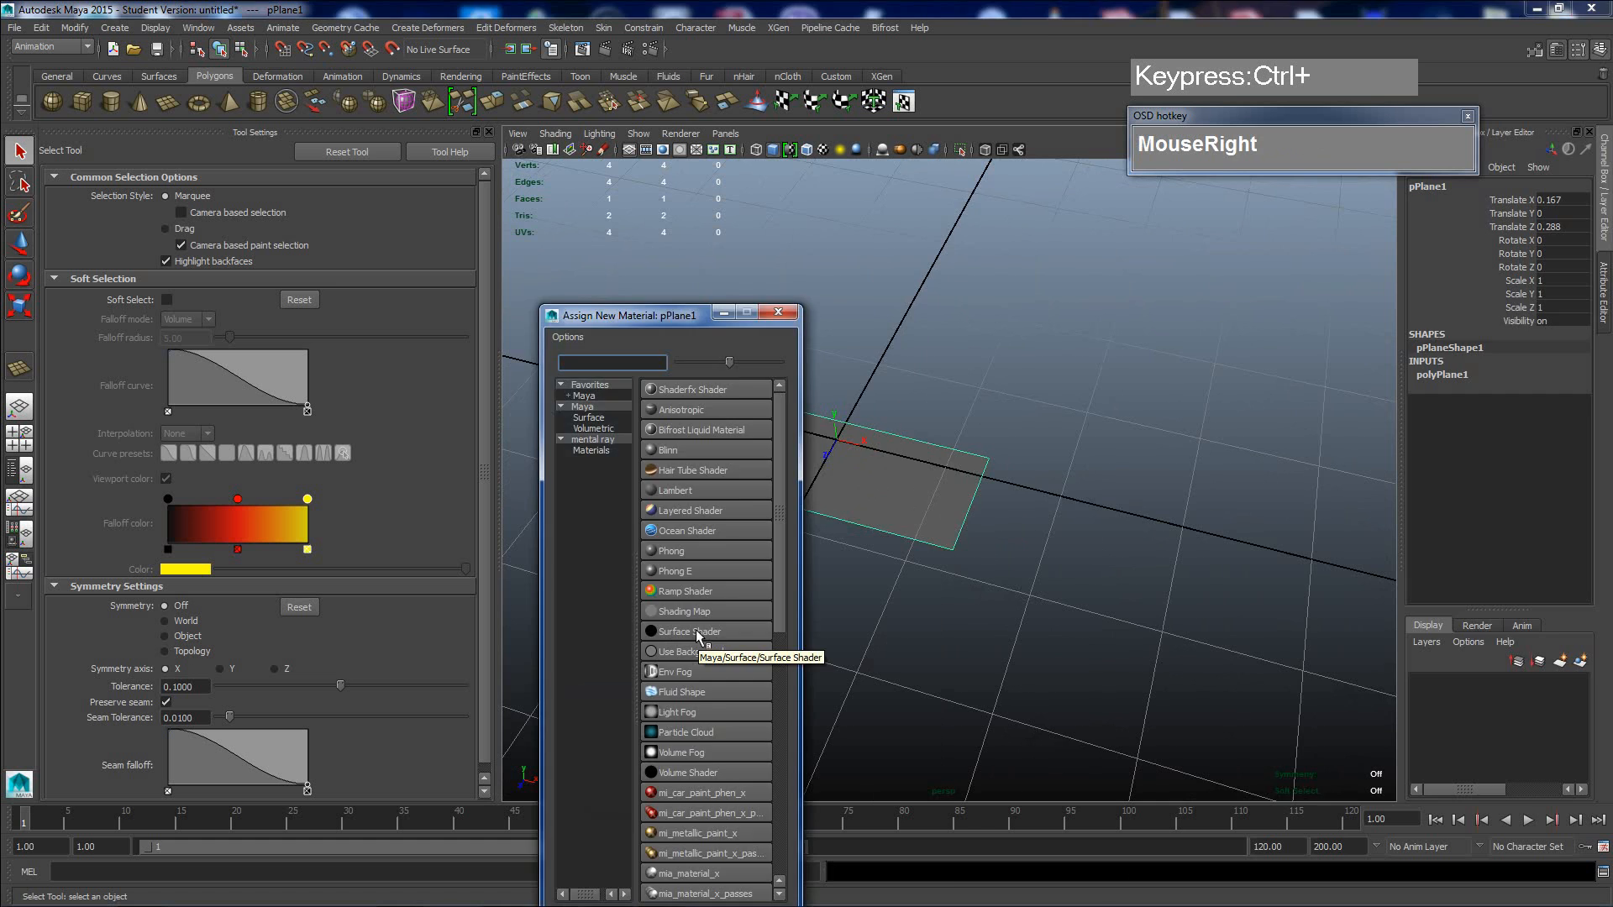
pyautogui.click(696, 630)
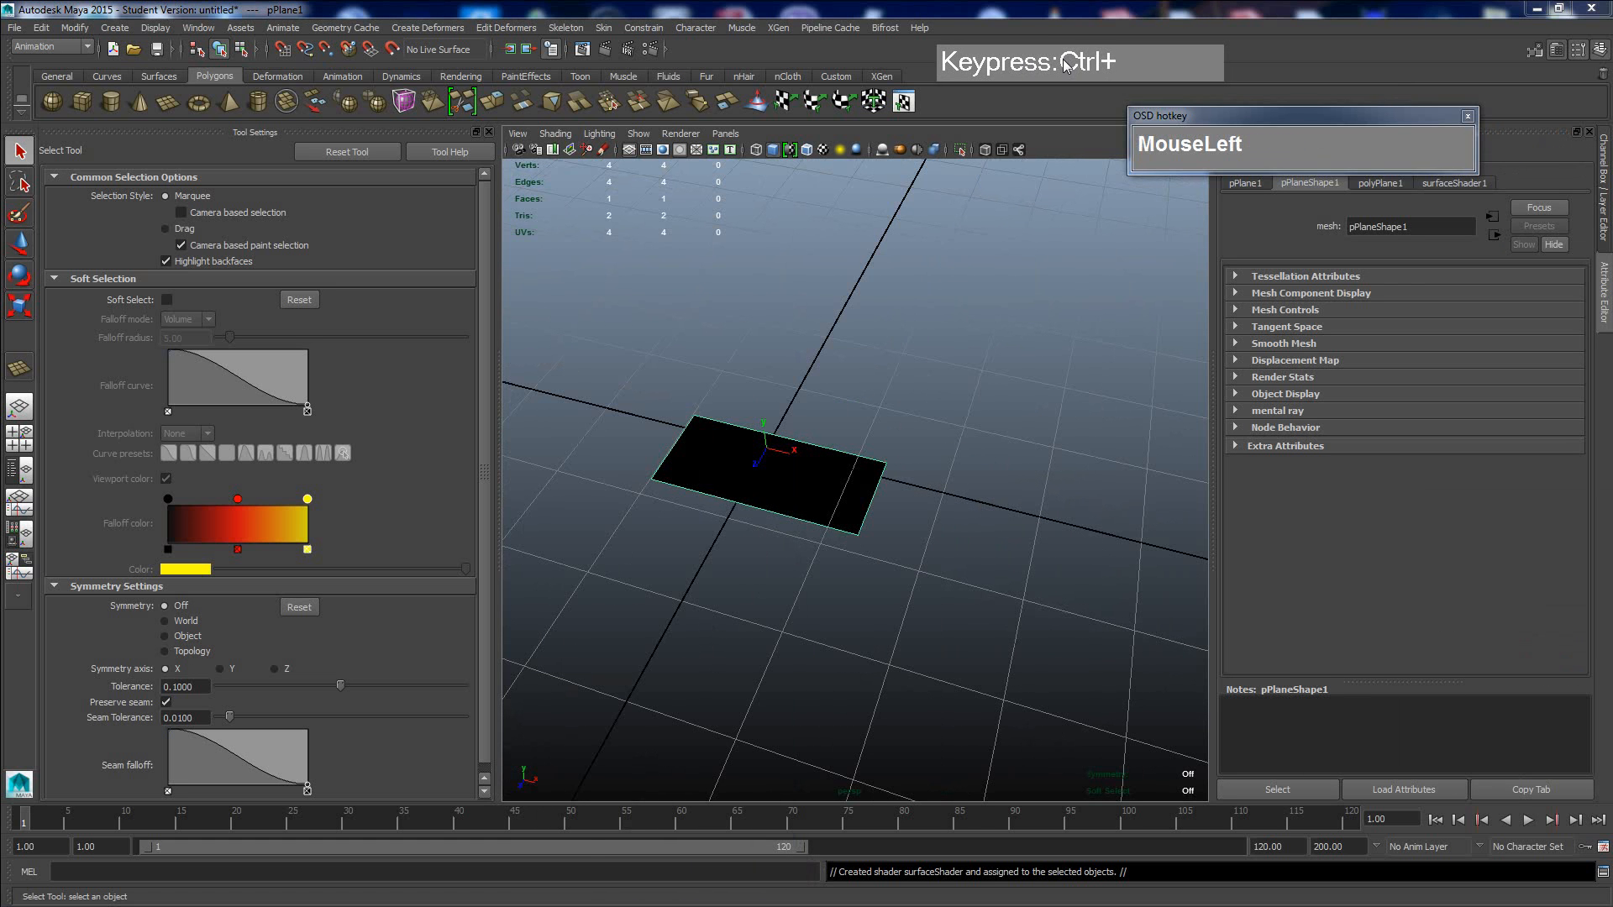
# - Connect a File texture to the surface shader's Out Color and load mariah3angles.jpg from sourceimages as its image
pyautogui.moveTo(1204, 116); pyautogui.dragTo(980, 98)
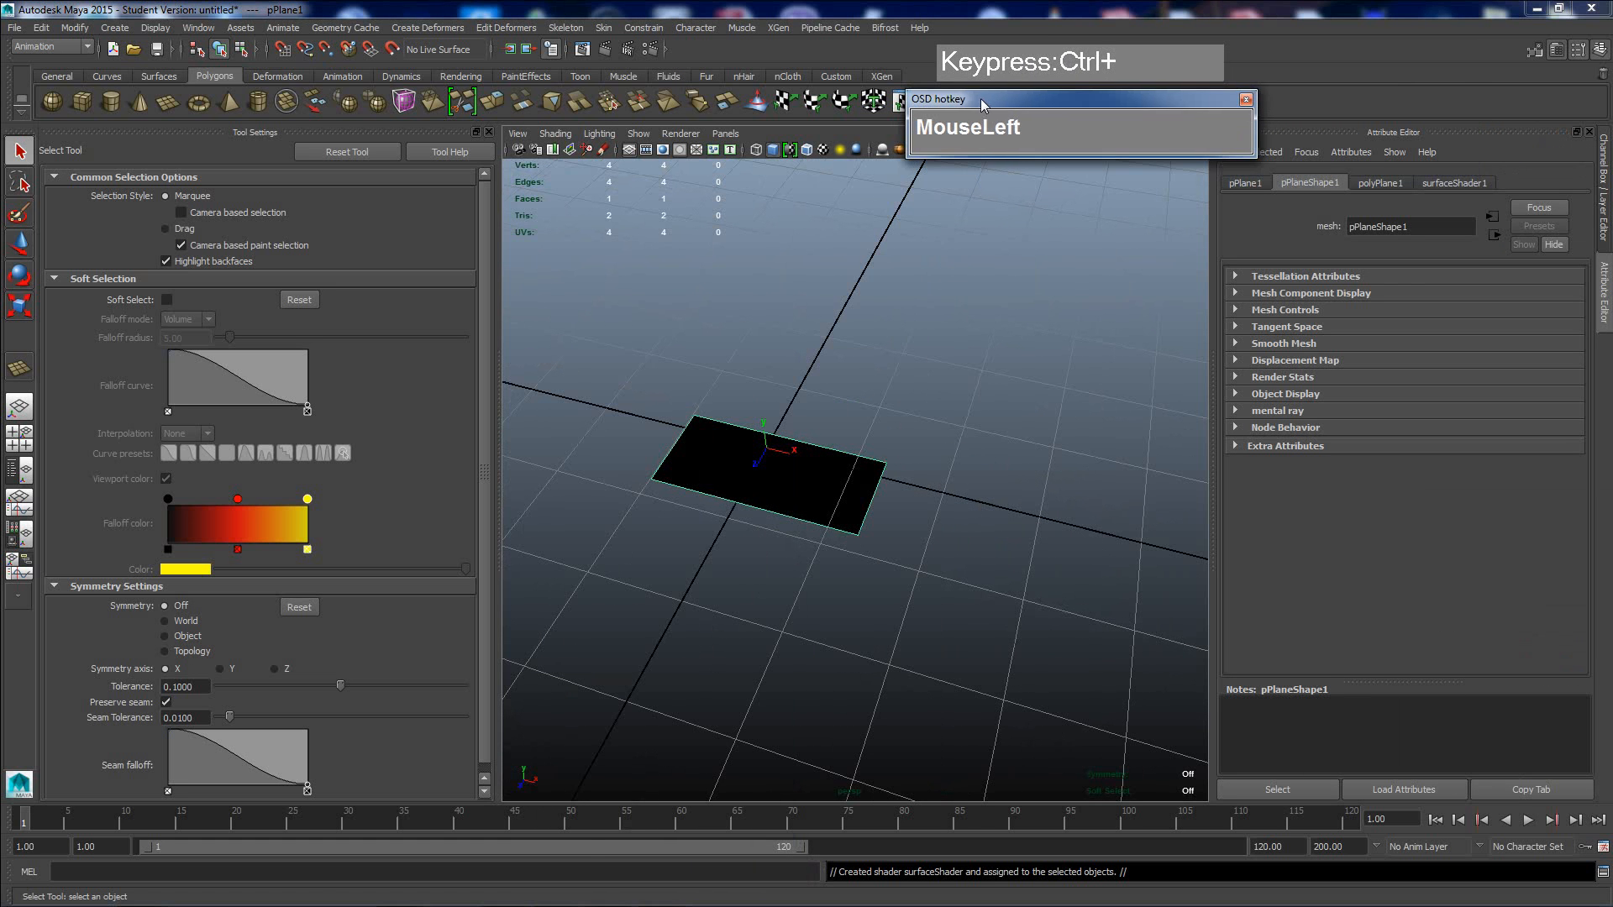
pyautogui.click(1466, 181)
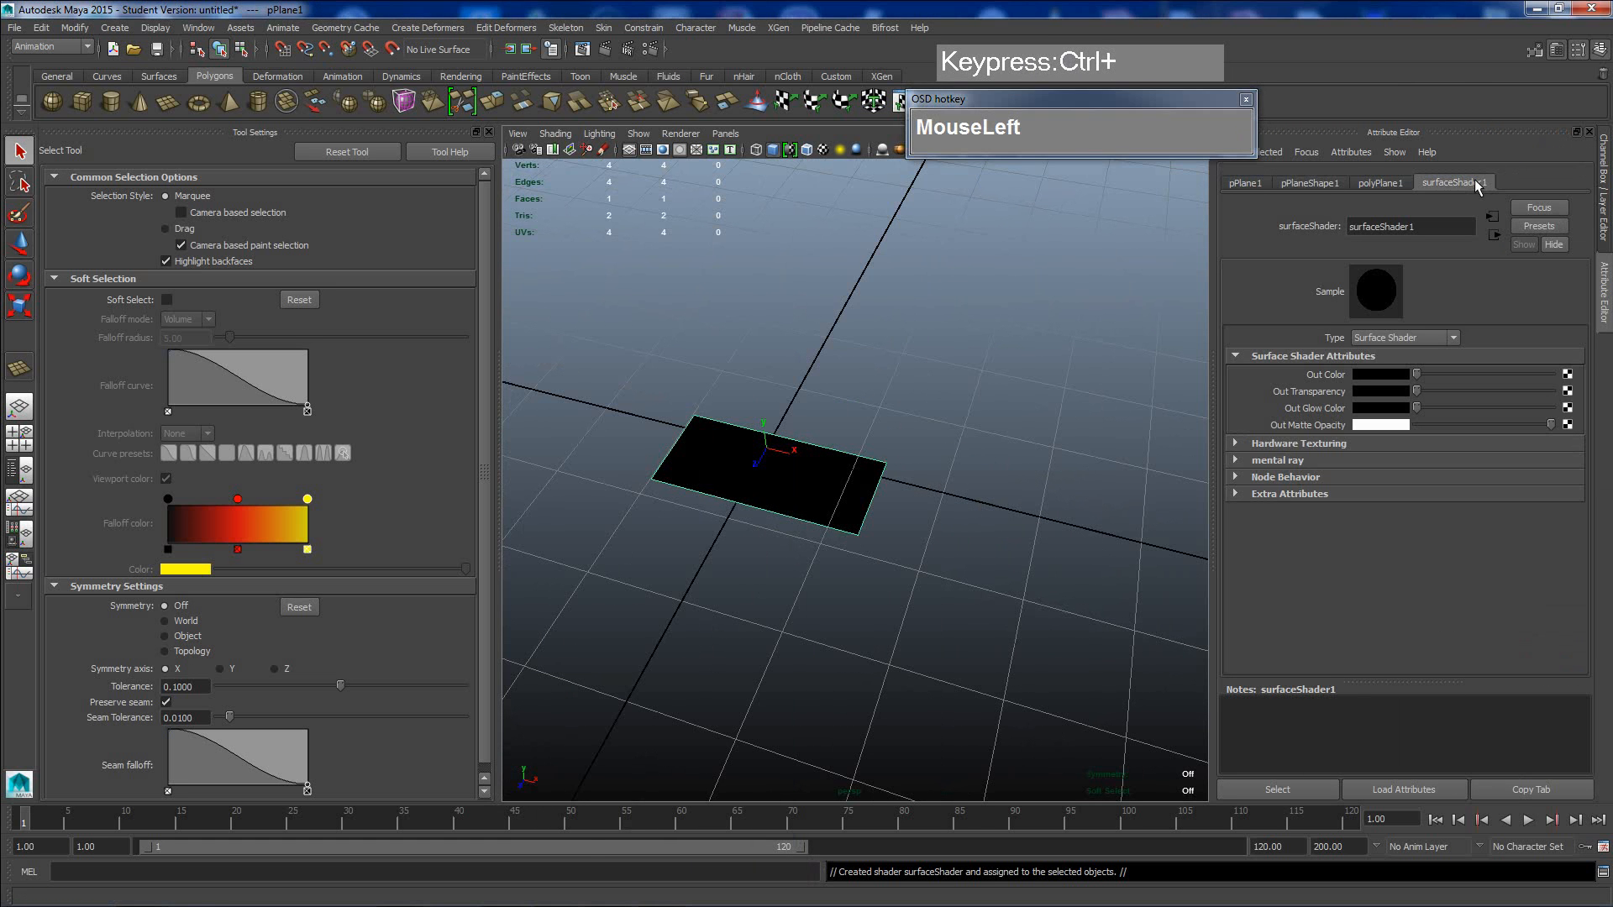
pyautogui.click(1568, 375)
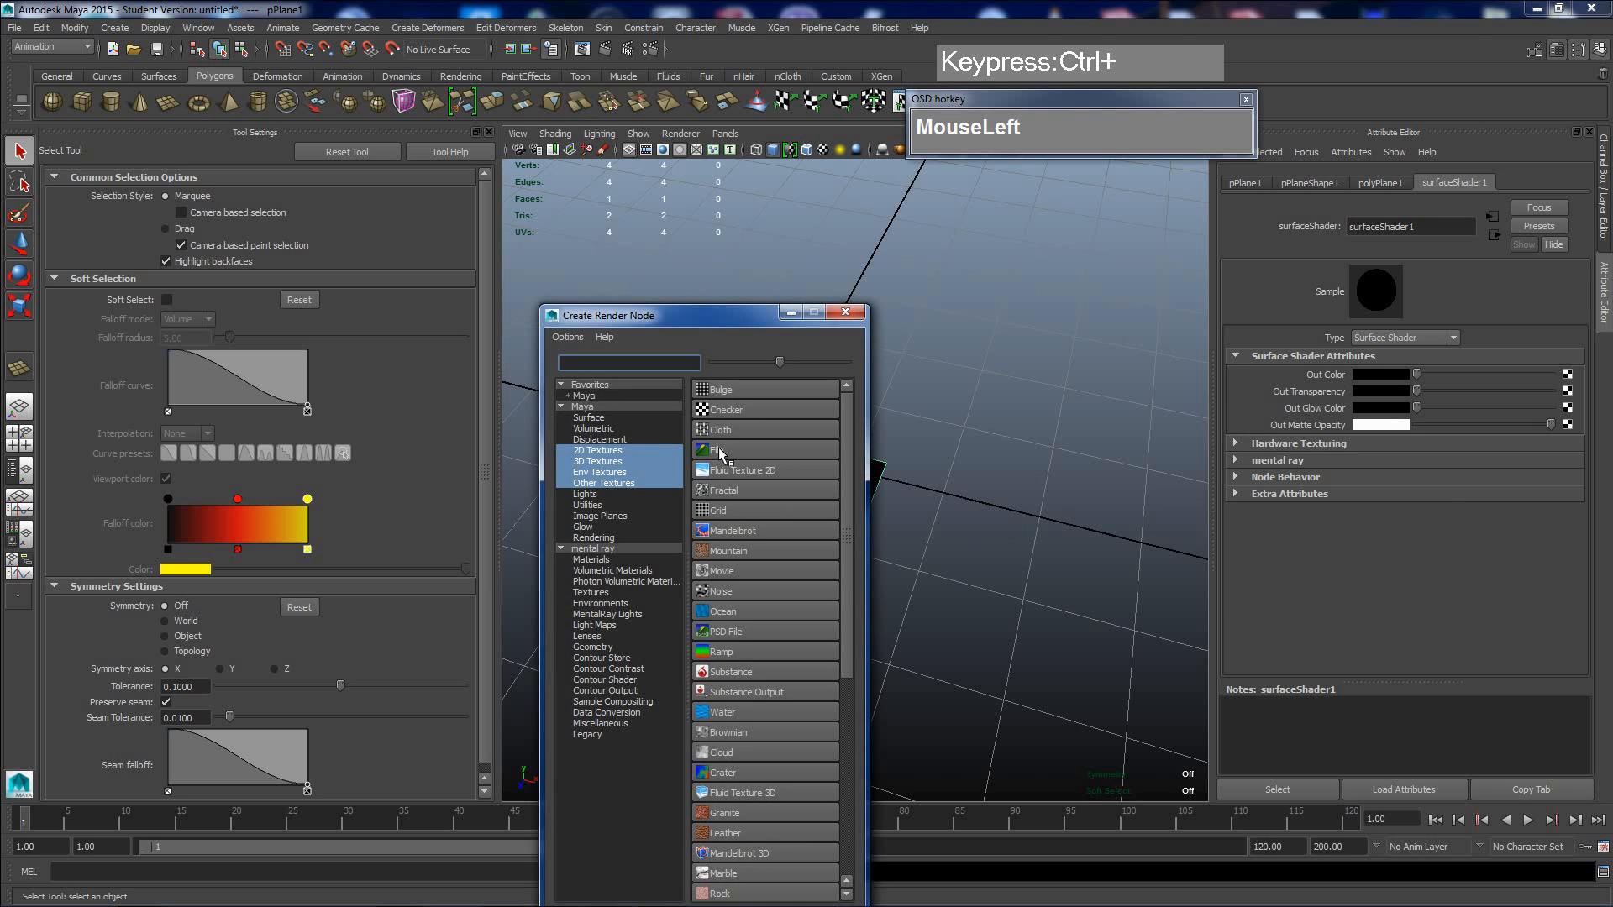
pyautogui.click(716, 450)
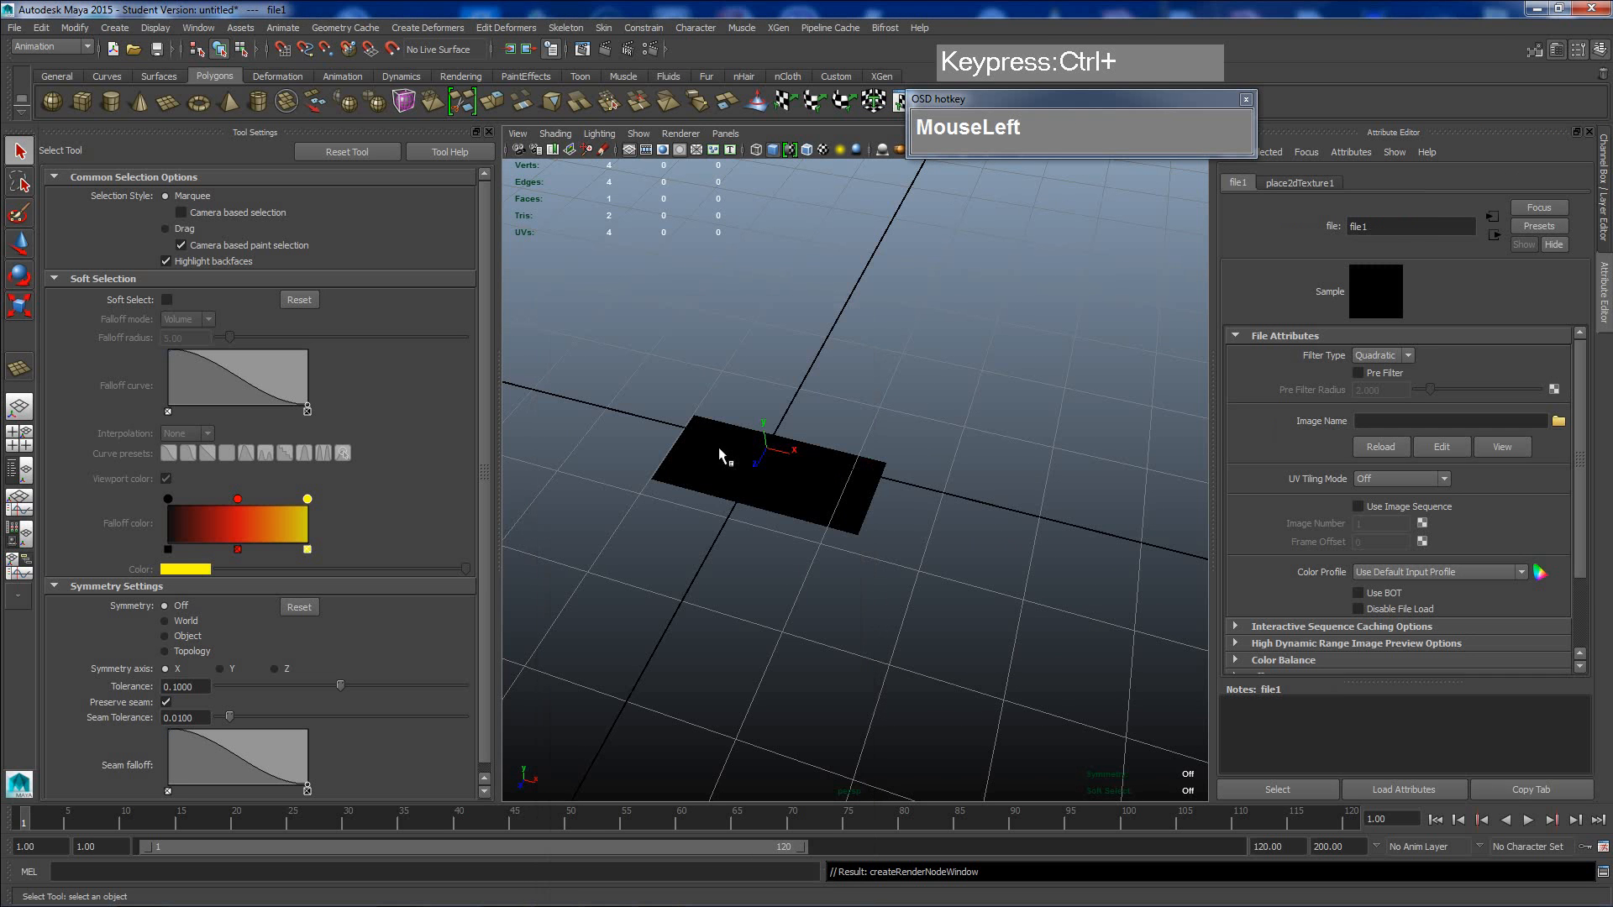
pyautogui.click(1559, 421)
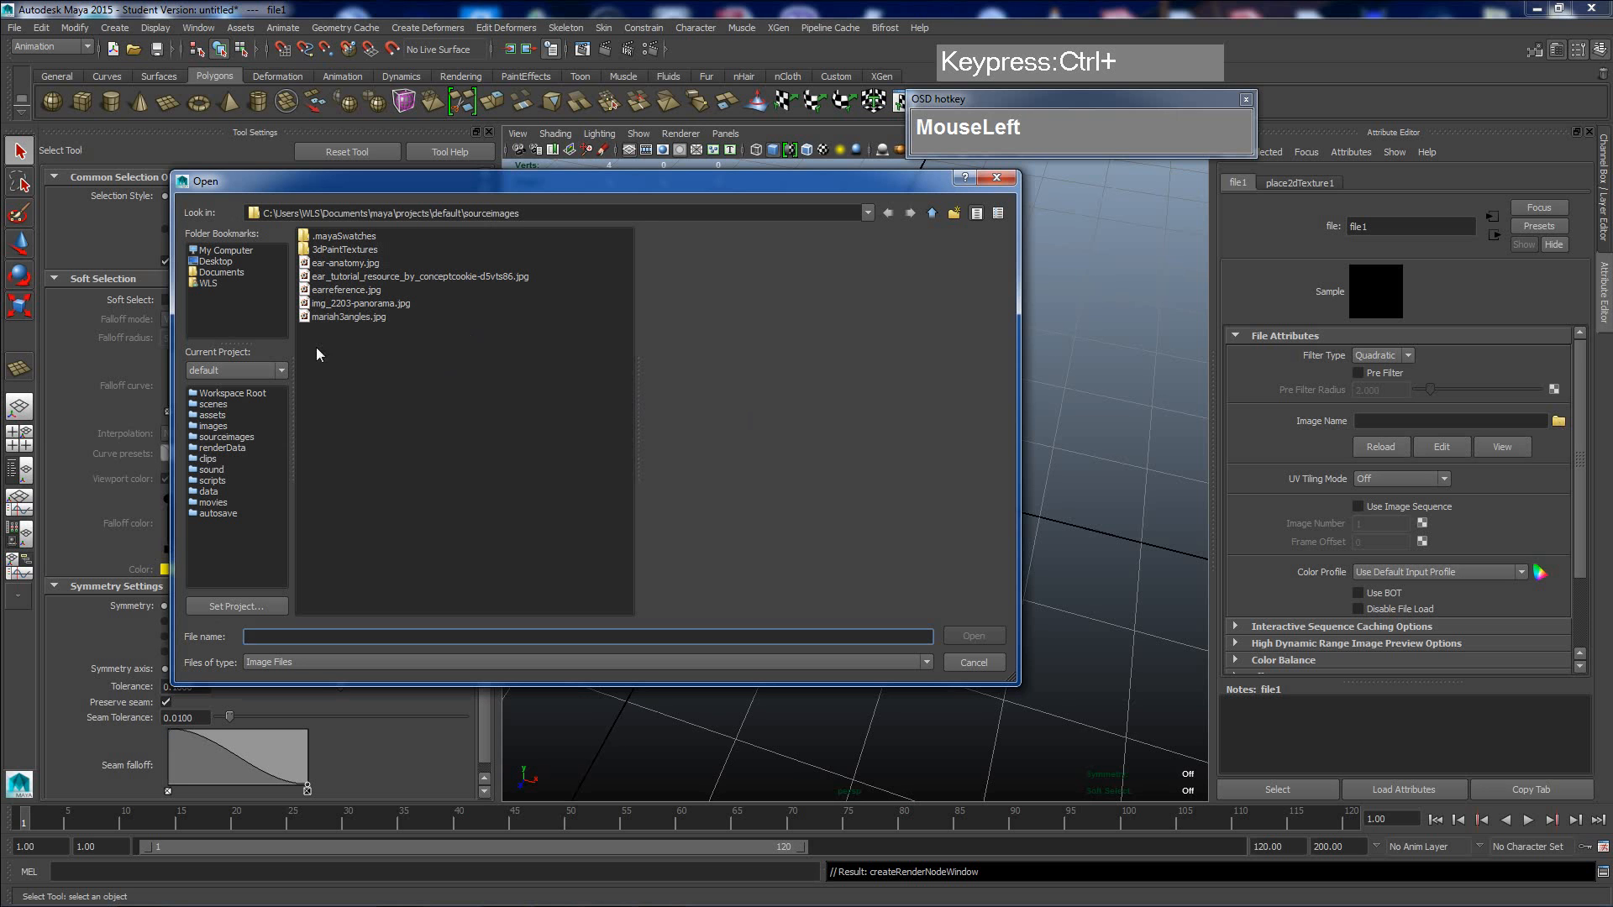
pyautogui.click(353, 317)
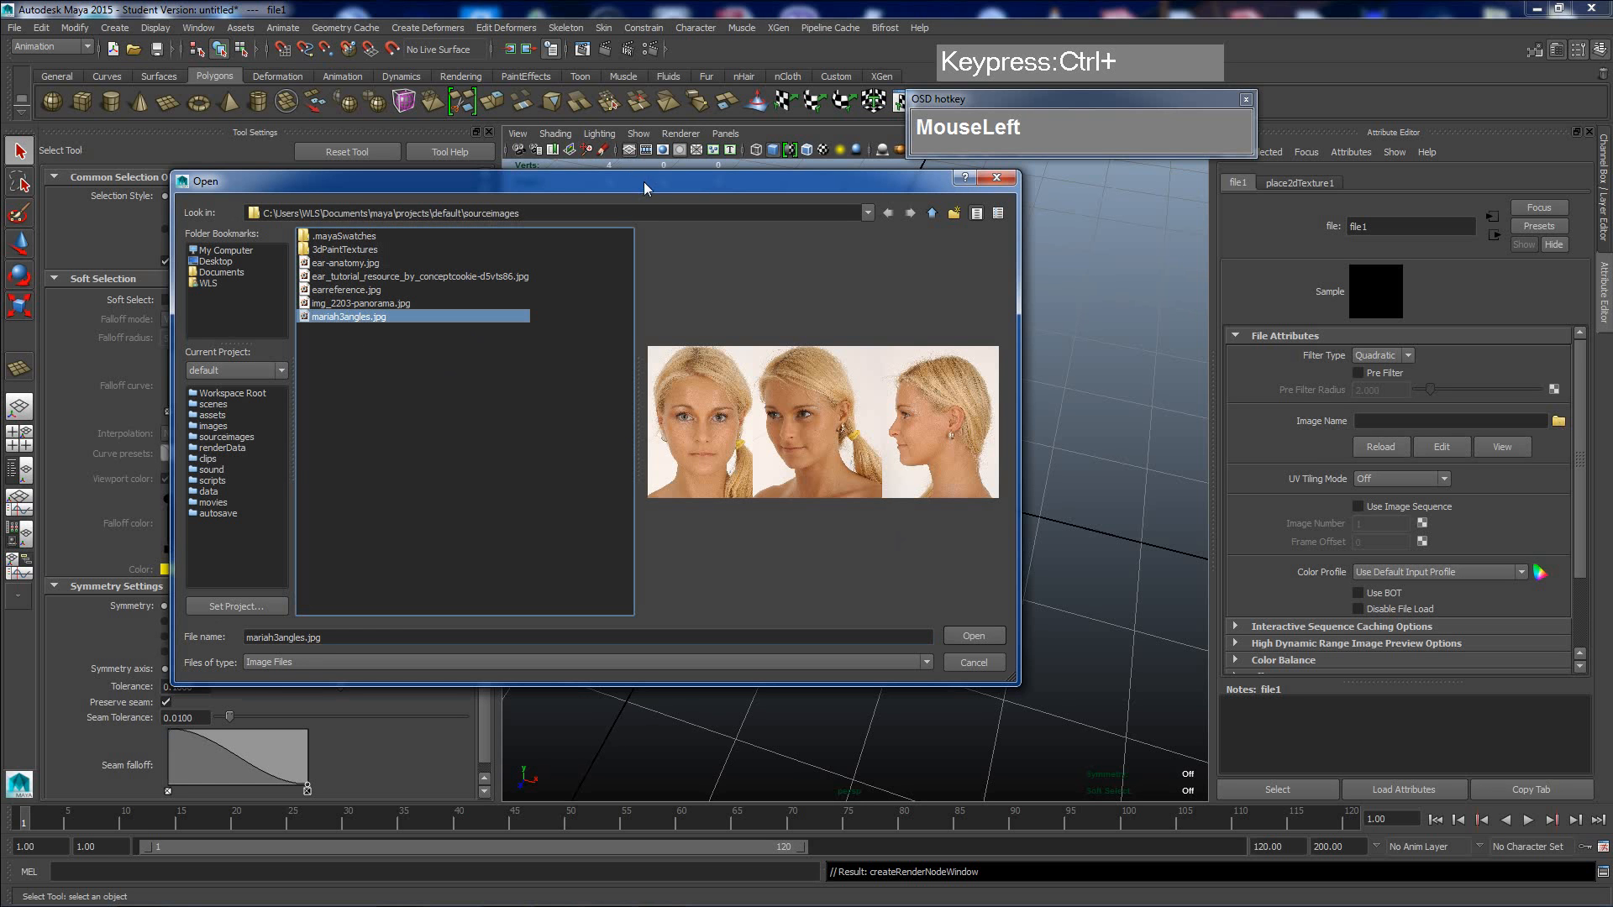
pyautogui.moveTo(647, 182); pyautogui.dragTo(649, 132)
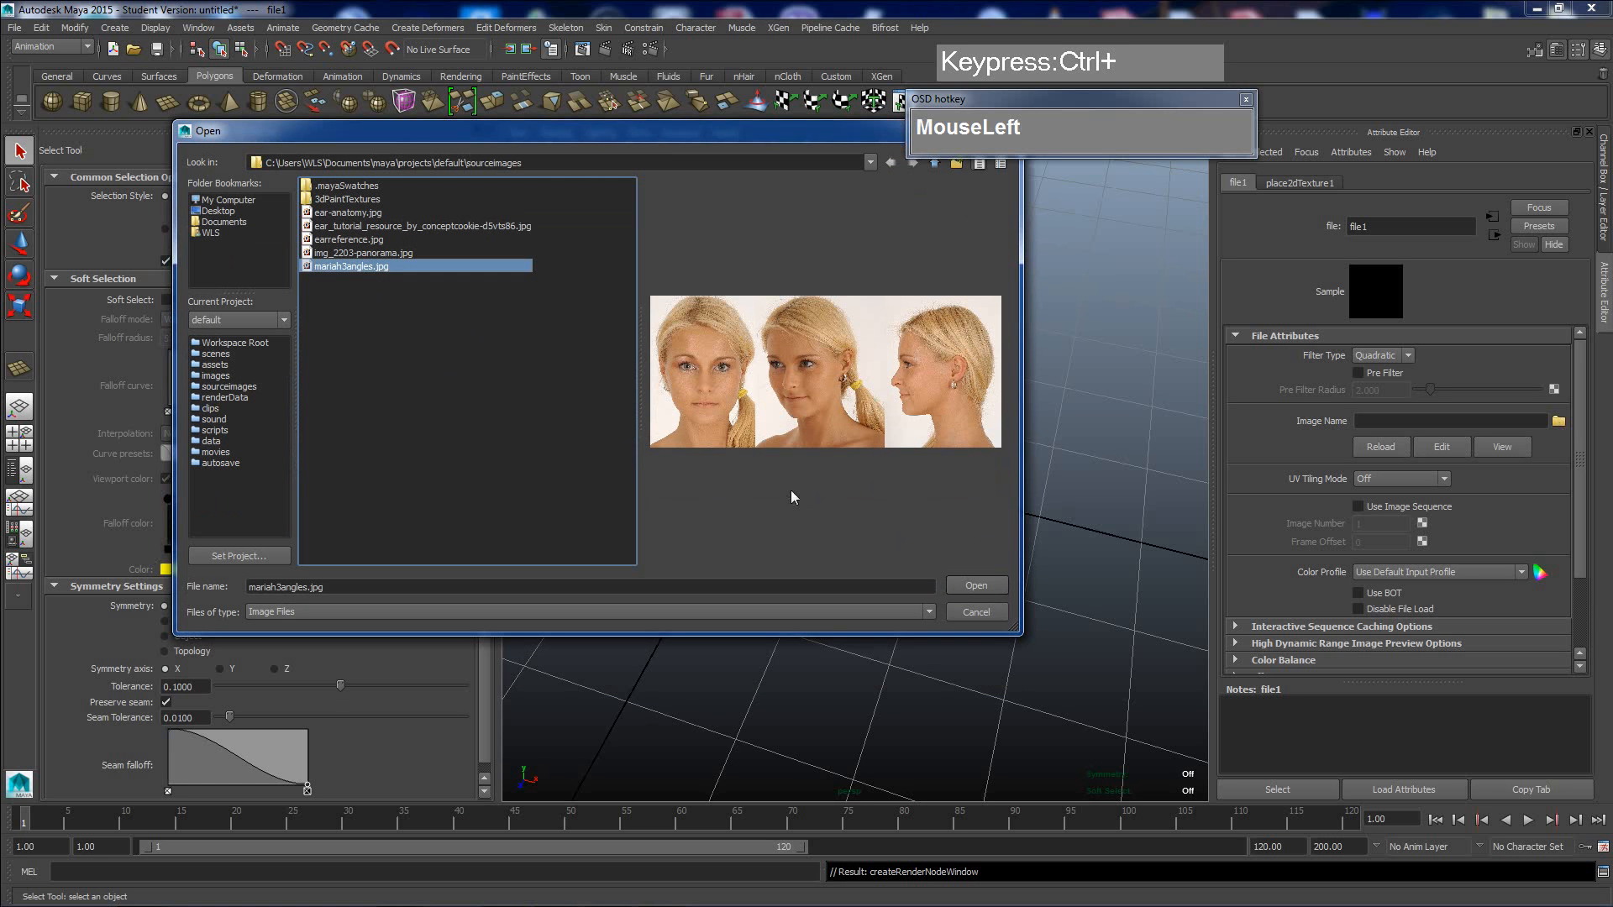
pyautogui.click(975, 587)
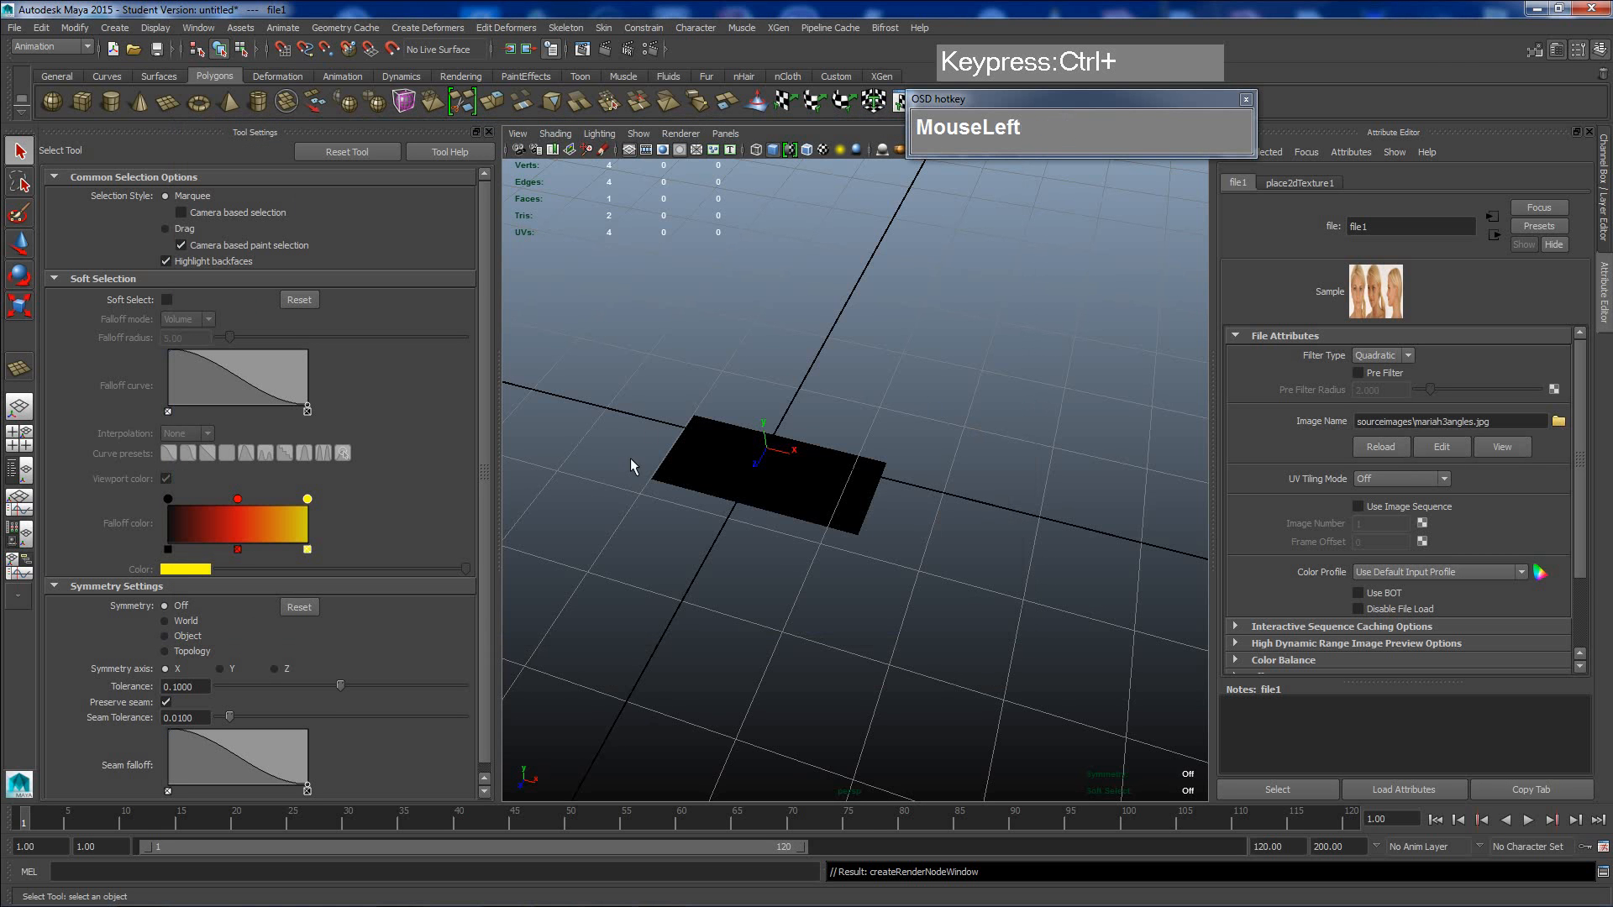
# - Deselect the texture node and turn on textured shaded display in the perspective view
pyautogui.moveTo(1046, 101); pyautogui.dragTo(1239, 103)
pyautogui.press('6')
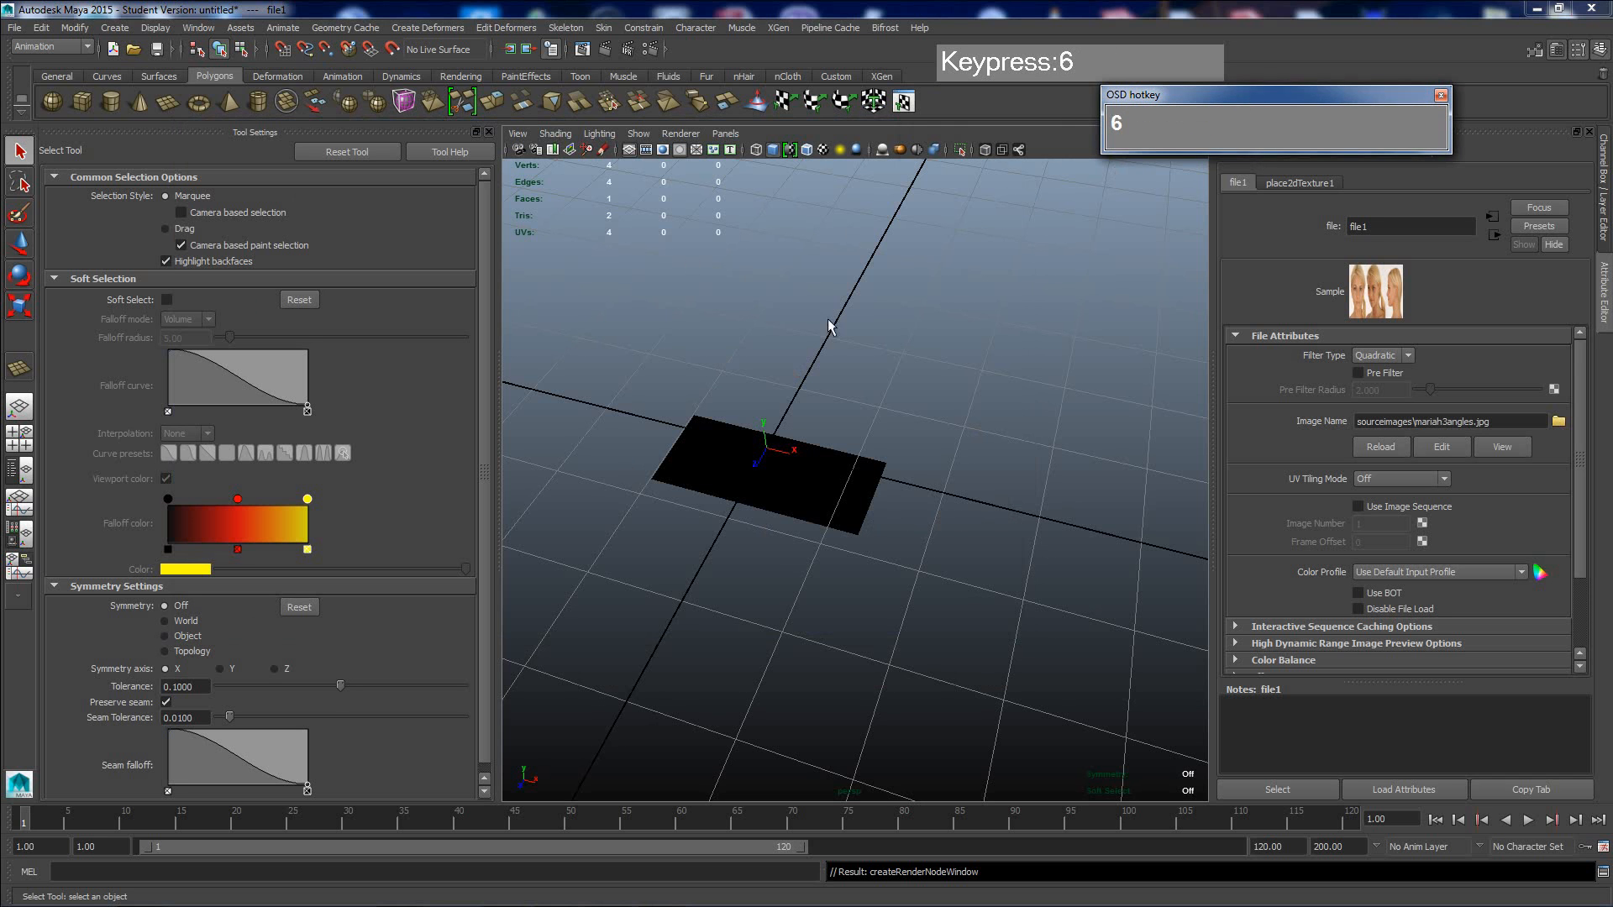
pyautogui.click(870, 326)
pyautogui.press('6')
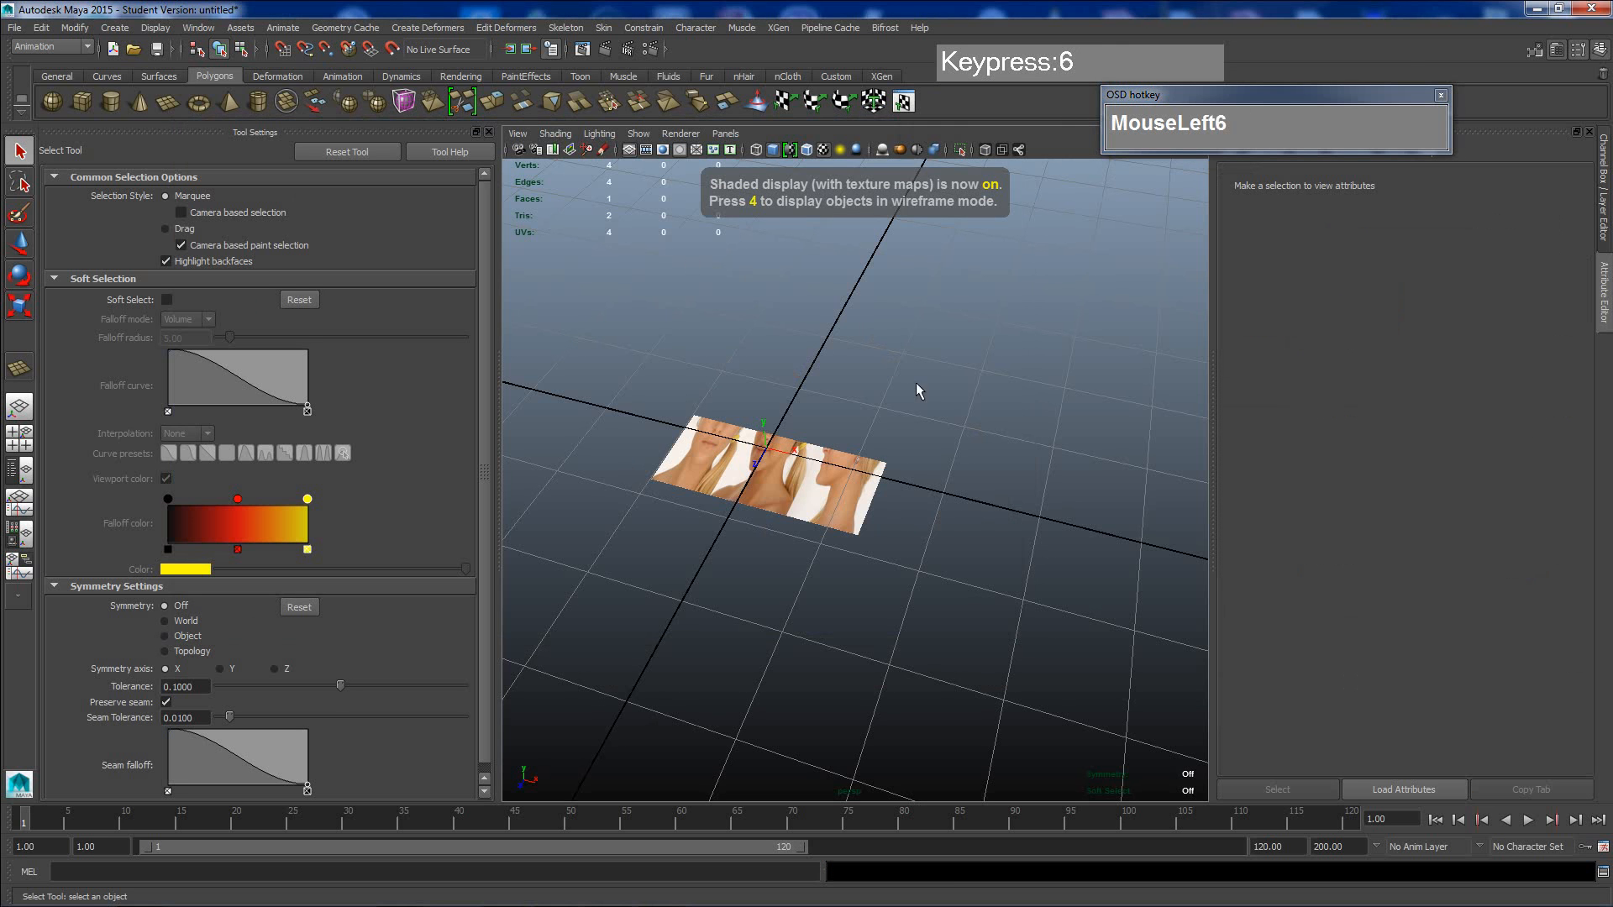
pyautogui.scroll(2, 909, 427)
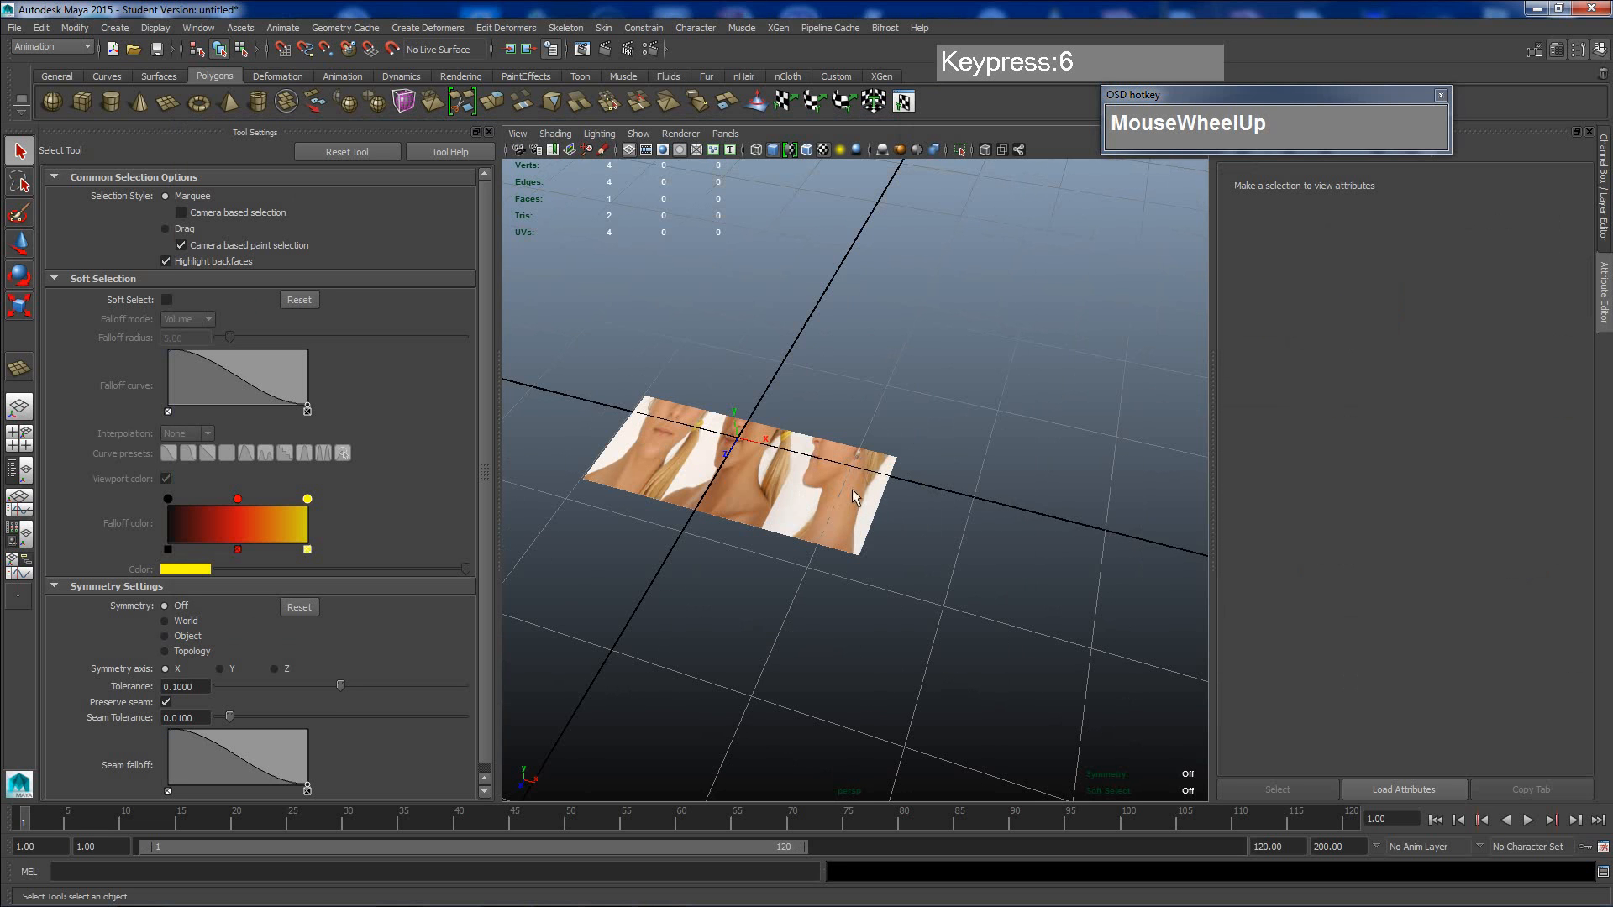
# - Set the perspective view's renderer to Viewport 2.0
pyautogui.click(681, 134)
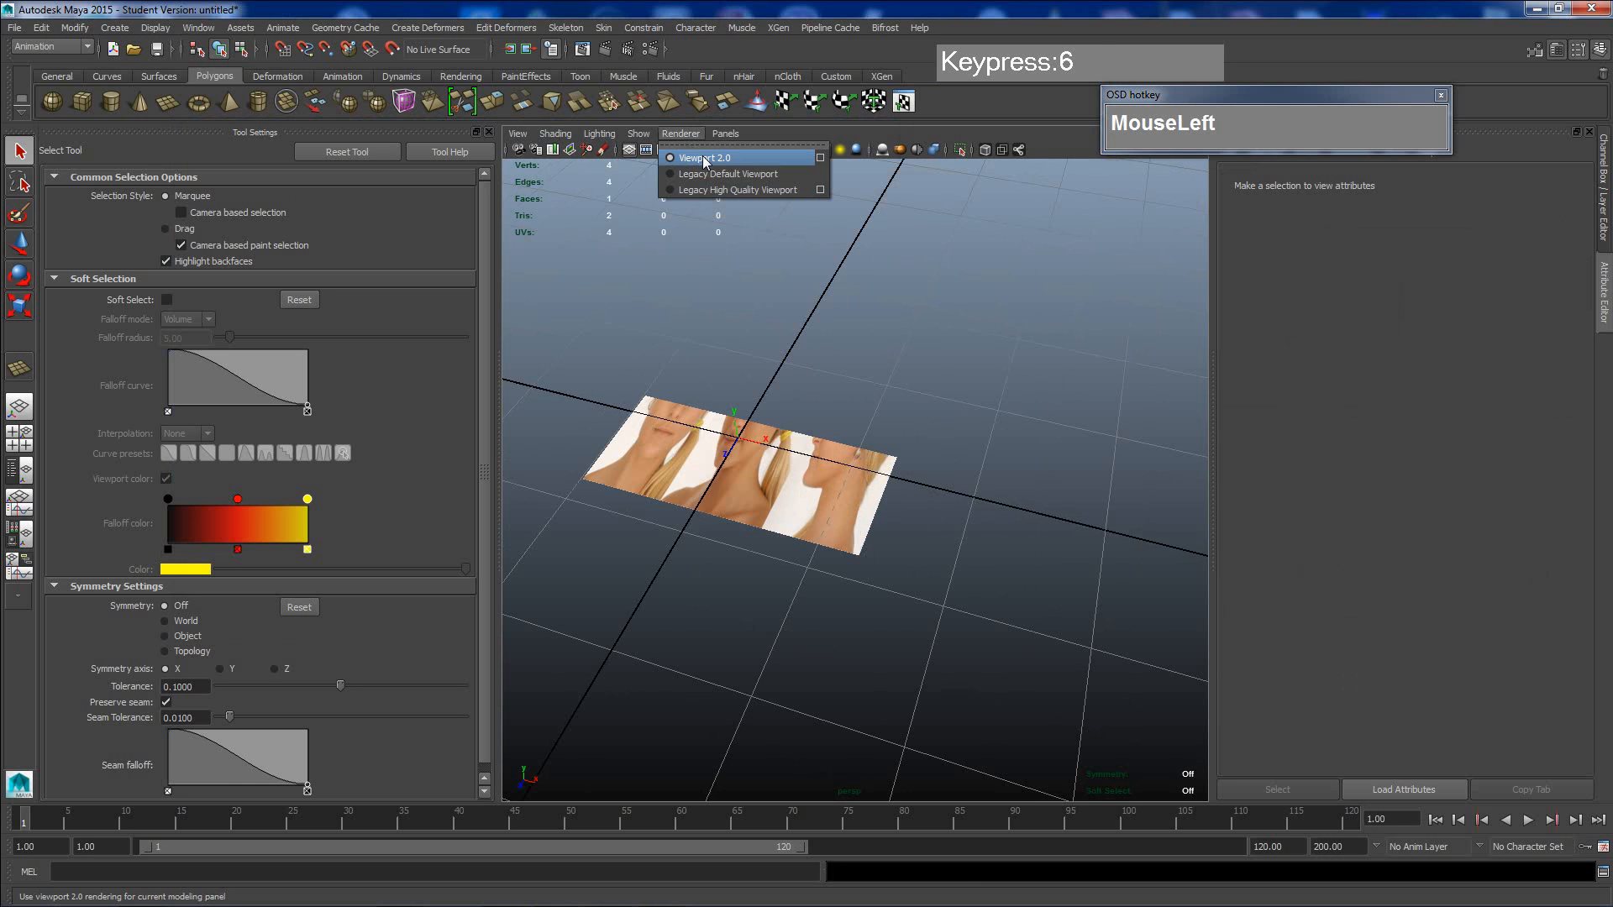
pyautogui.click(702, 156)
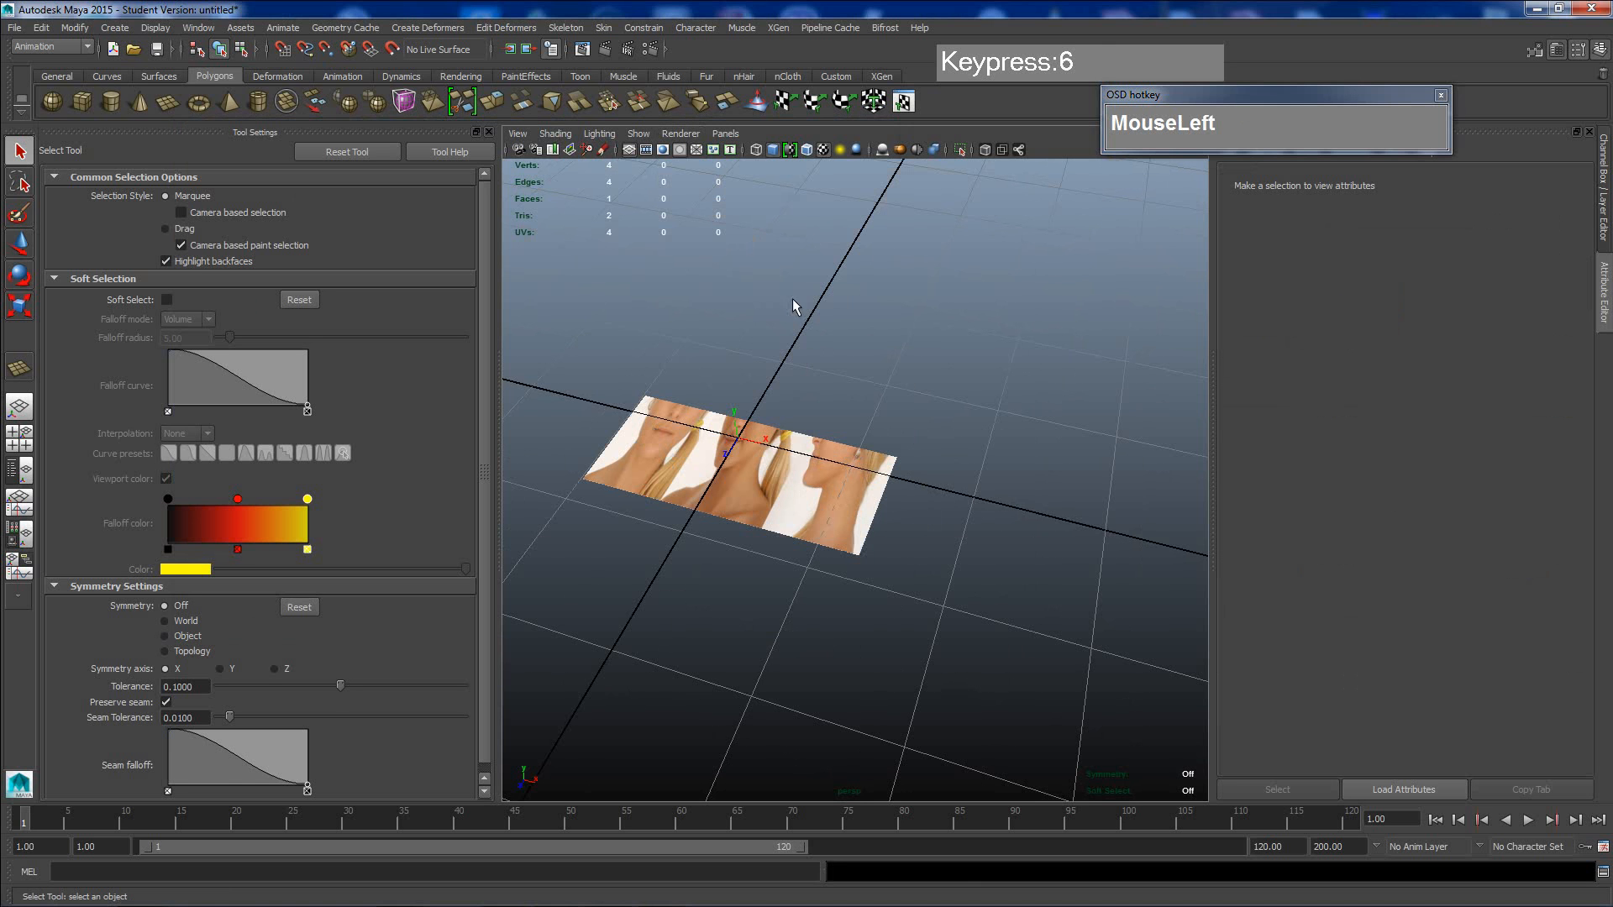
pyautogui.click(682, 133)
pyautogui.click(709, 158)
# - Select the image plane, switch to the Polygons menu set and normalize the plane's UVs so the full image fits
pyautogui.keyDown('alt'); pyautogui.moveTo(765, 512); pyautogui.dragTo(767, 533); pyautogui.keyUp('alt')
pyautogui.keyDown('alt'); pyautogui.moveTo(767, 533); pyautogui.dragTo(824, 515, button='middle'); pyautogui.keyUp('alt')
pyautogui.scroll(3, 886, 497)
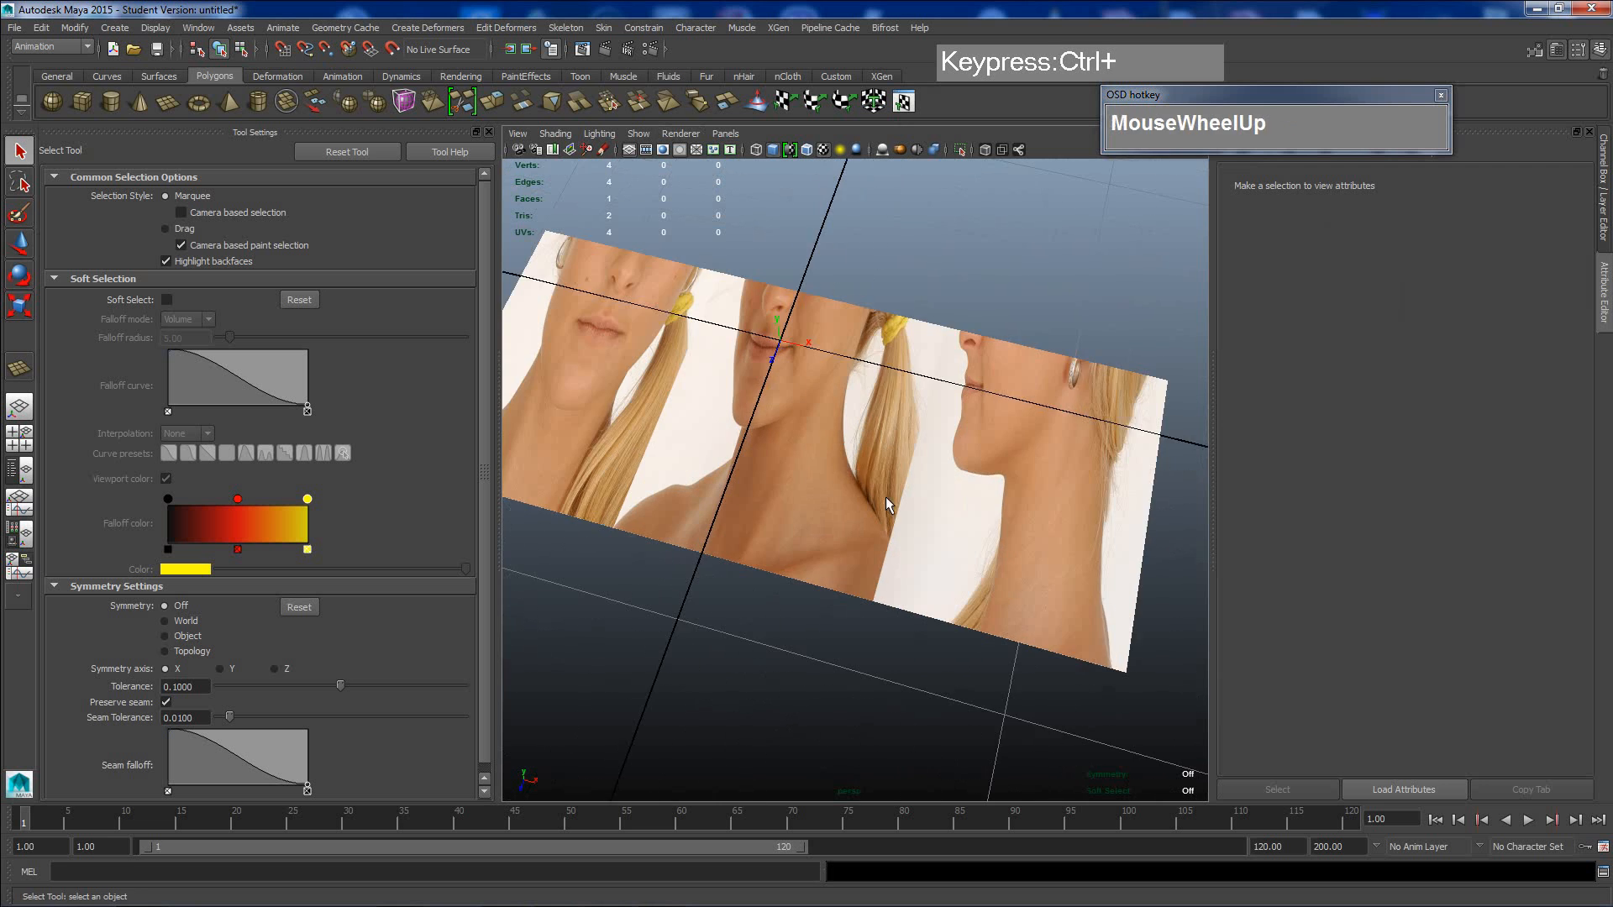
pyautogui.scroll(-1, 890, 497)
pyautogui.keyDown('alt'); pyautogui.moveTo(891, 496); pyautogui.dragTo(647, 412); pyautogui.keyUp('alt')
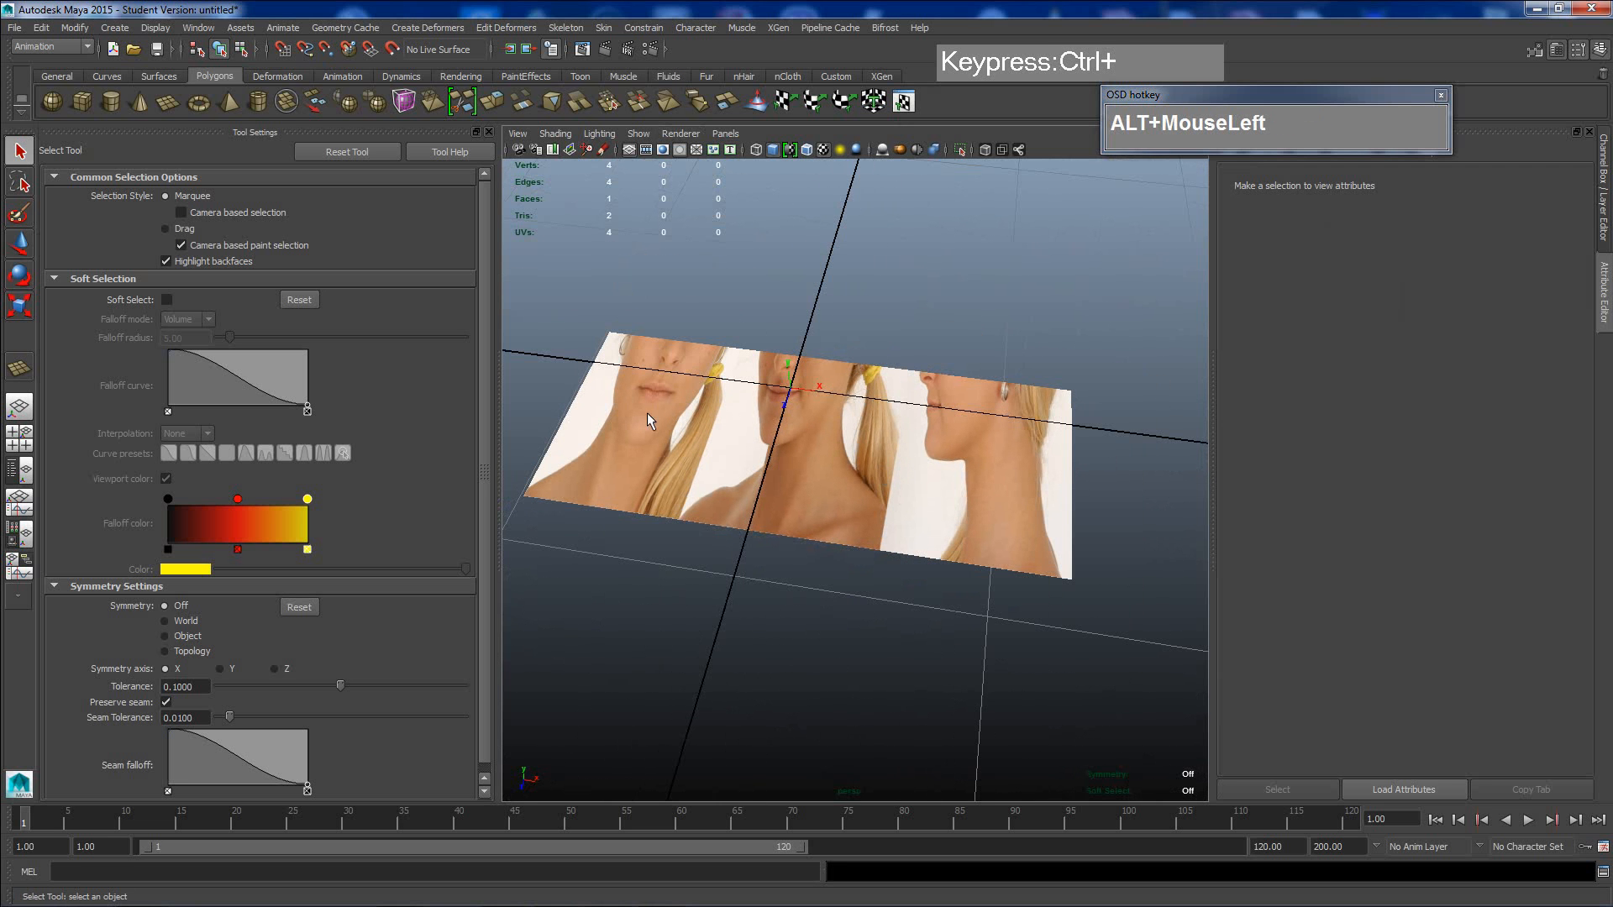
pyautogui.click(970, 482)
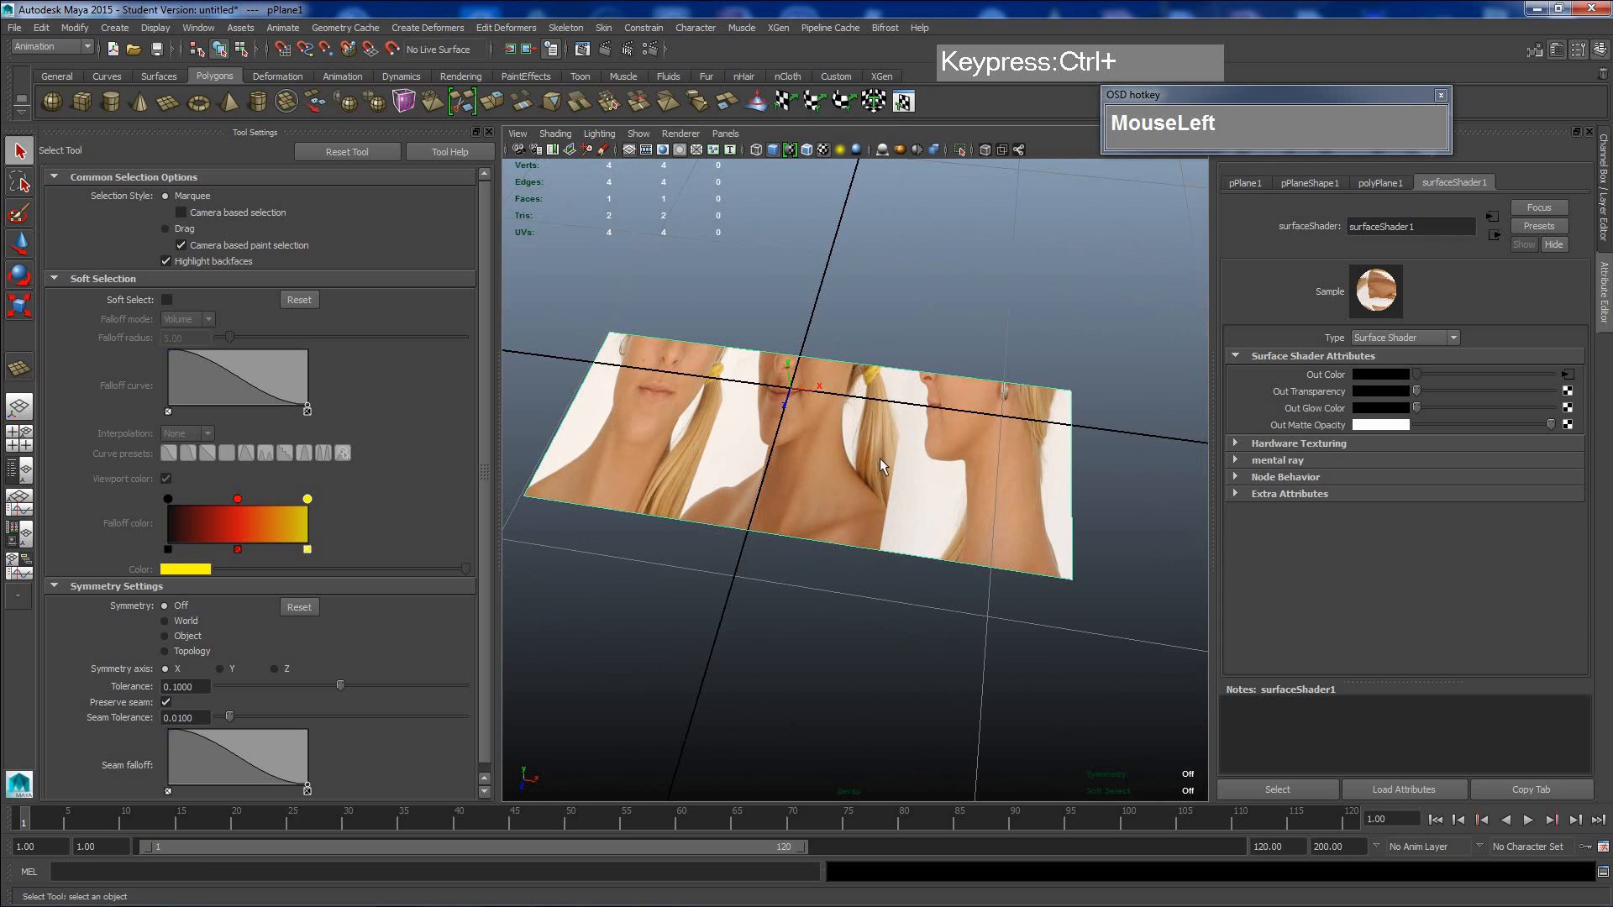
pyautogui.moveTo(74, 46); pyautogui.dragTo(45, 75)
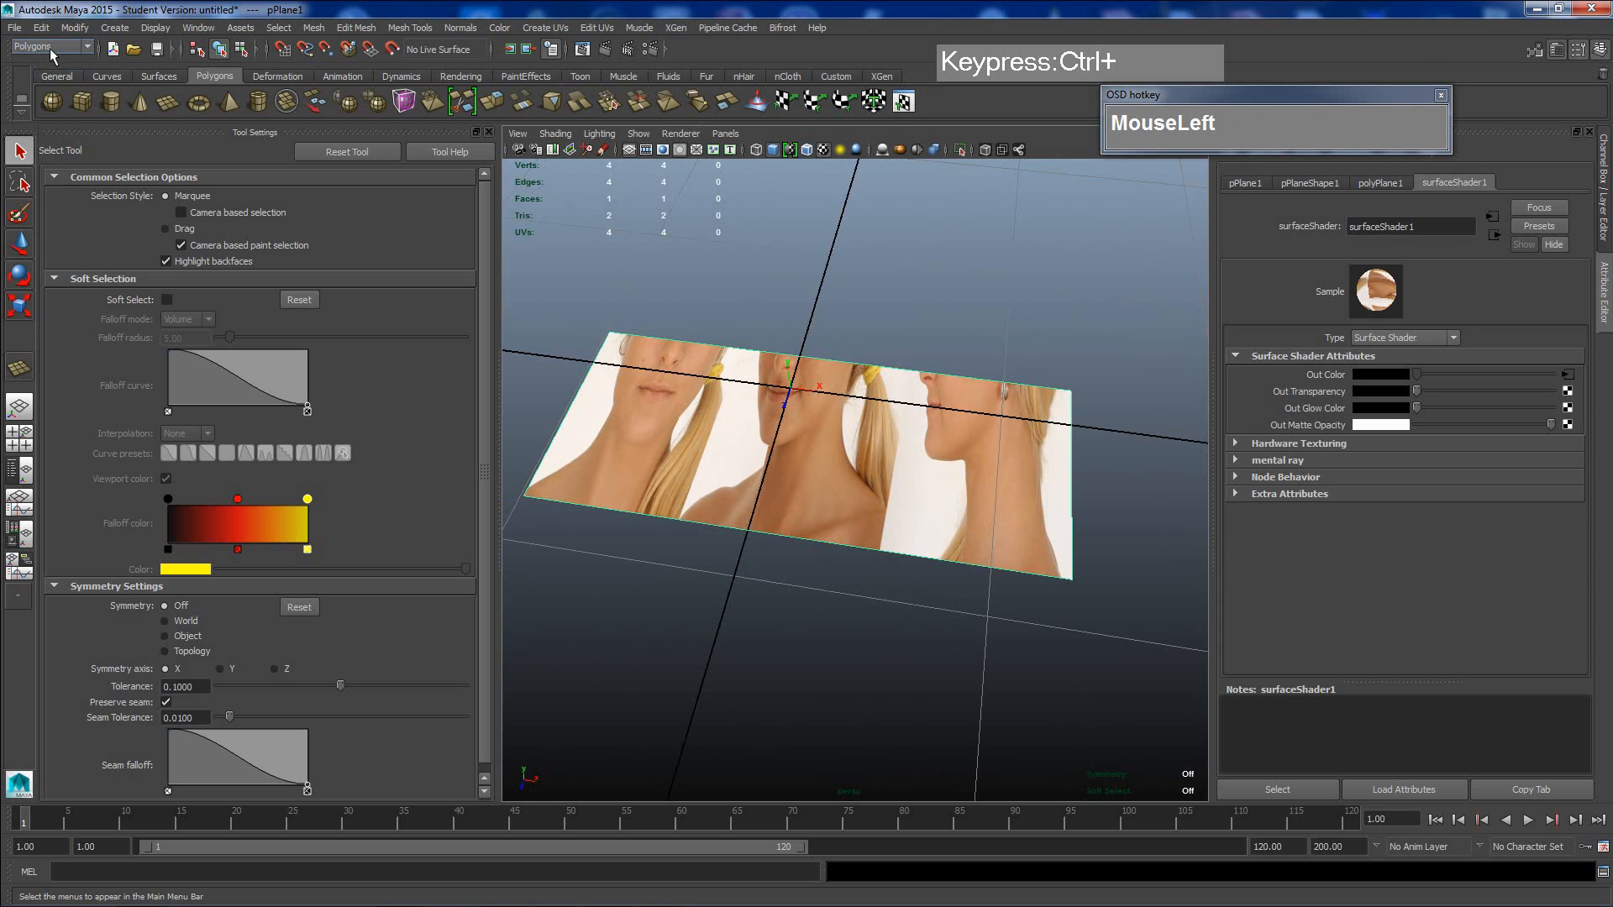
pyautogui.moveTo(593, 27); pyautogui.dragTo(598, 31)
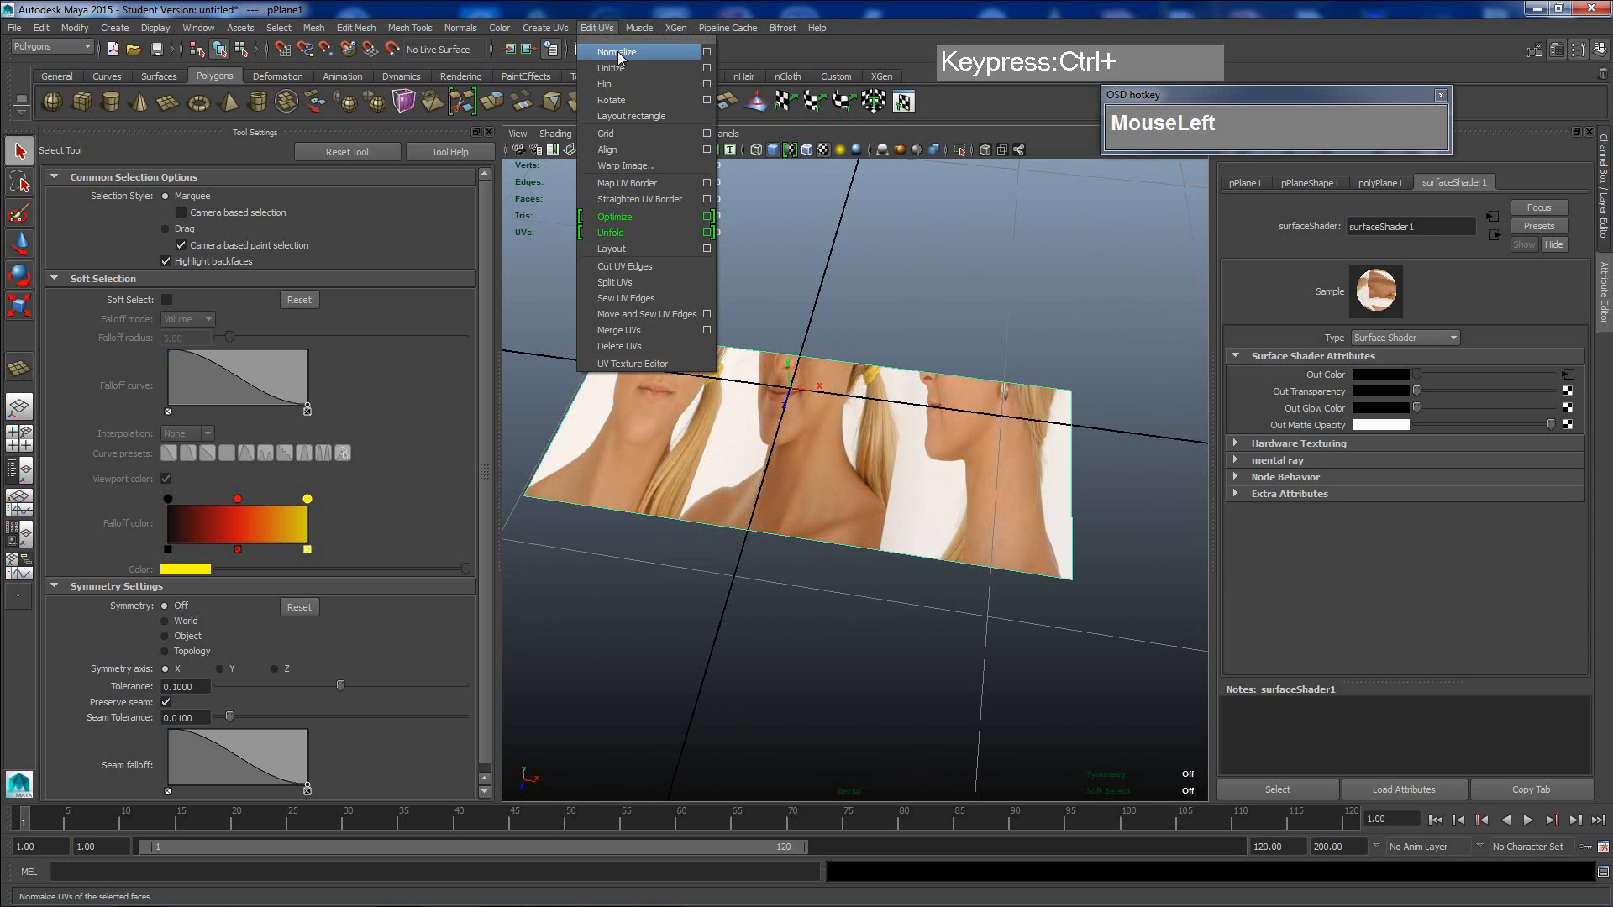
pyautogui.click(615, 50)
pyautogui.click(840, 300)
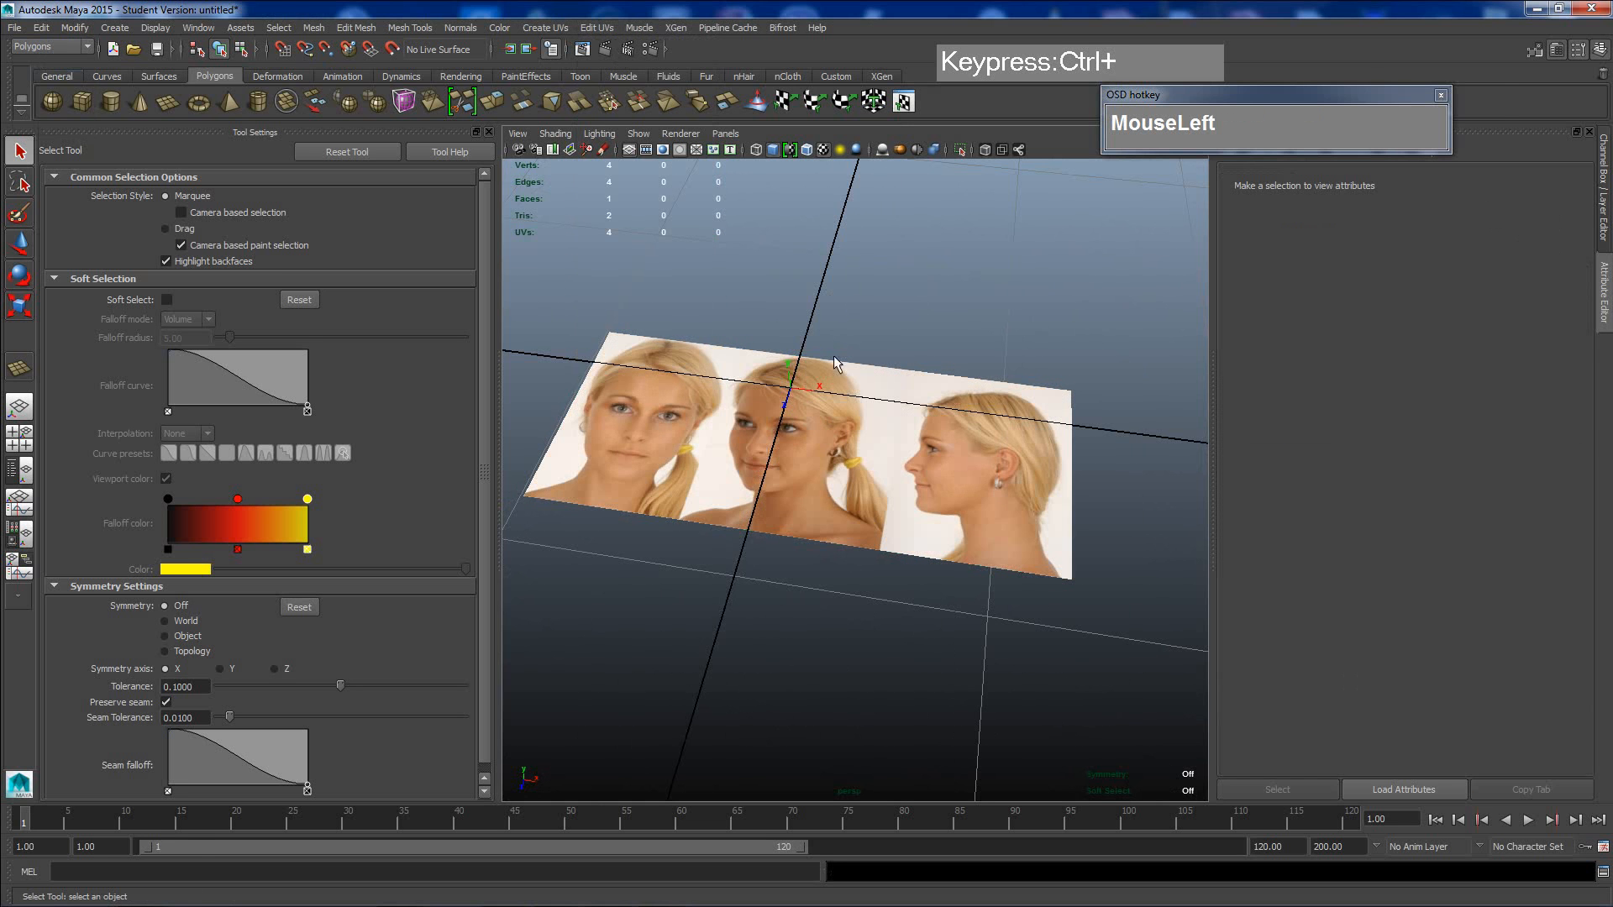
# - Select the image plane, reset the Normalize UVs options to their defaults and close them without applying
pyautogui.click(828, 437)
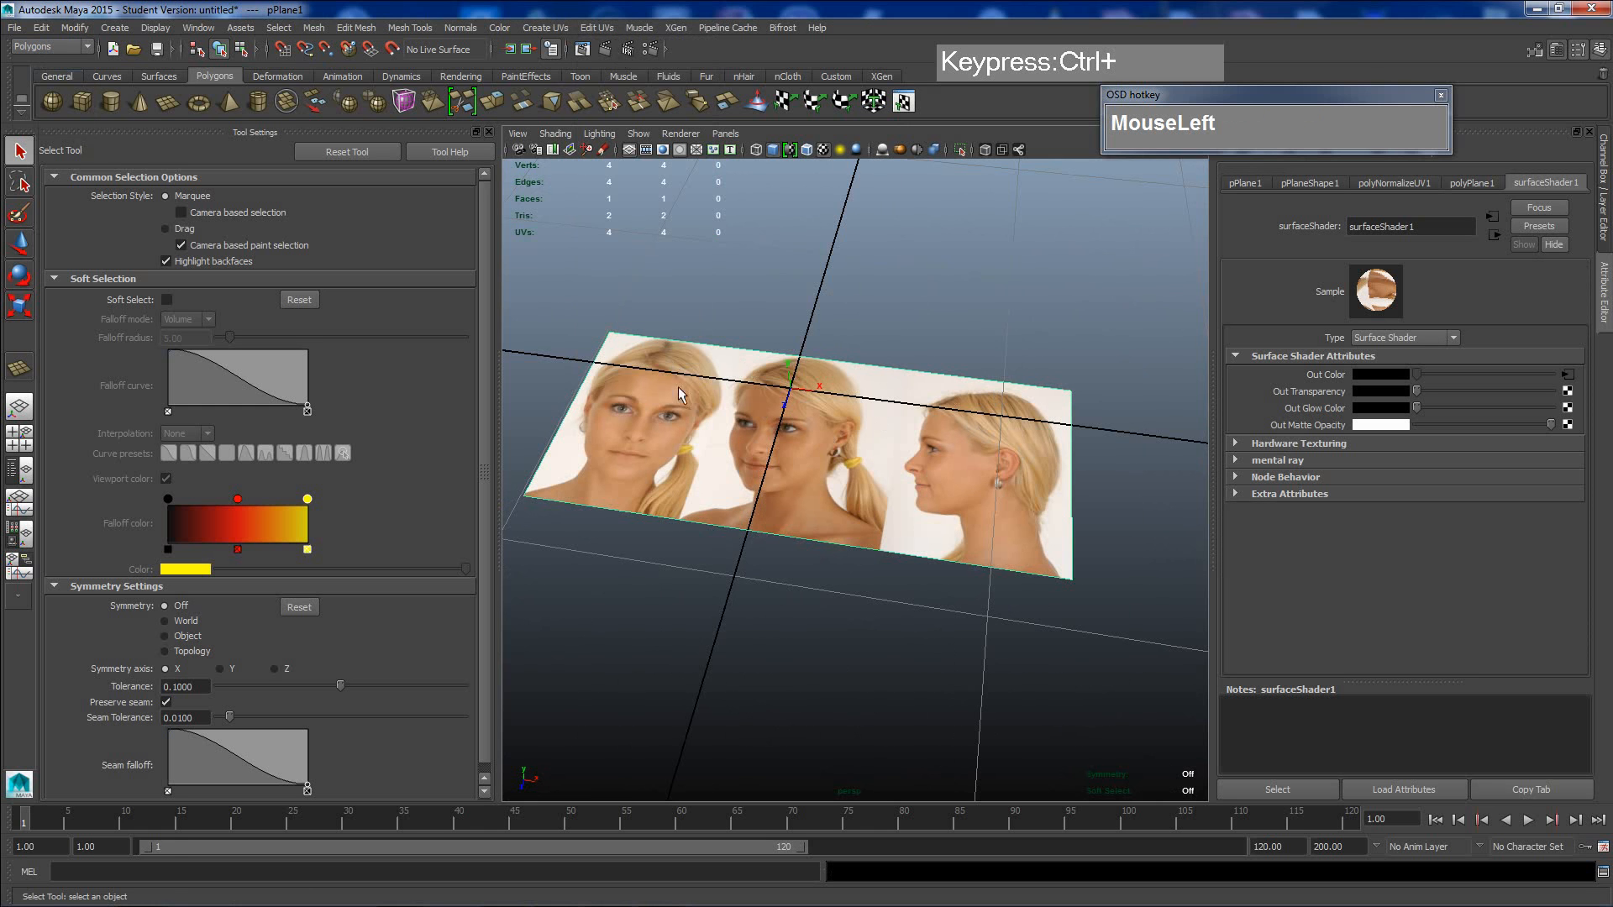
pyautogui.click(597, 28)
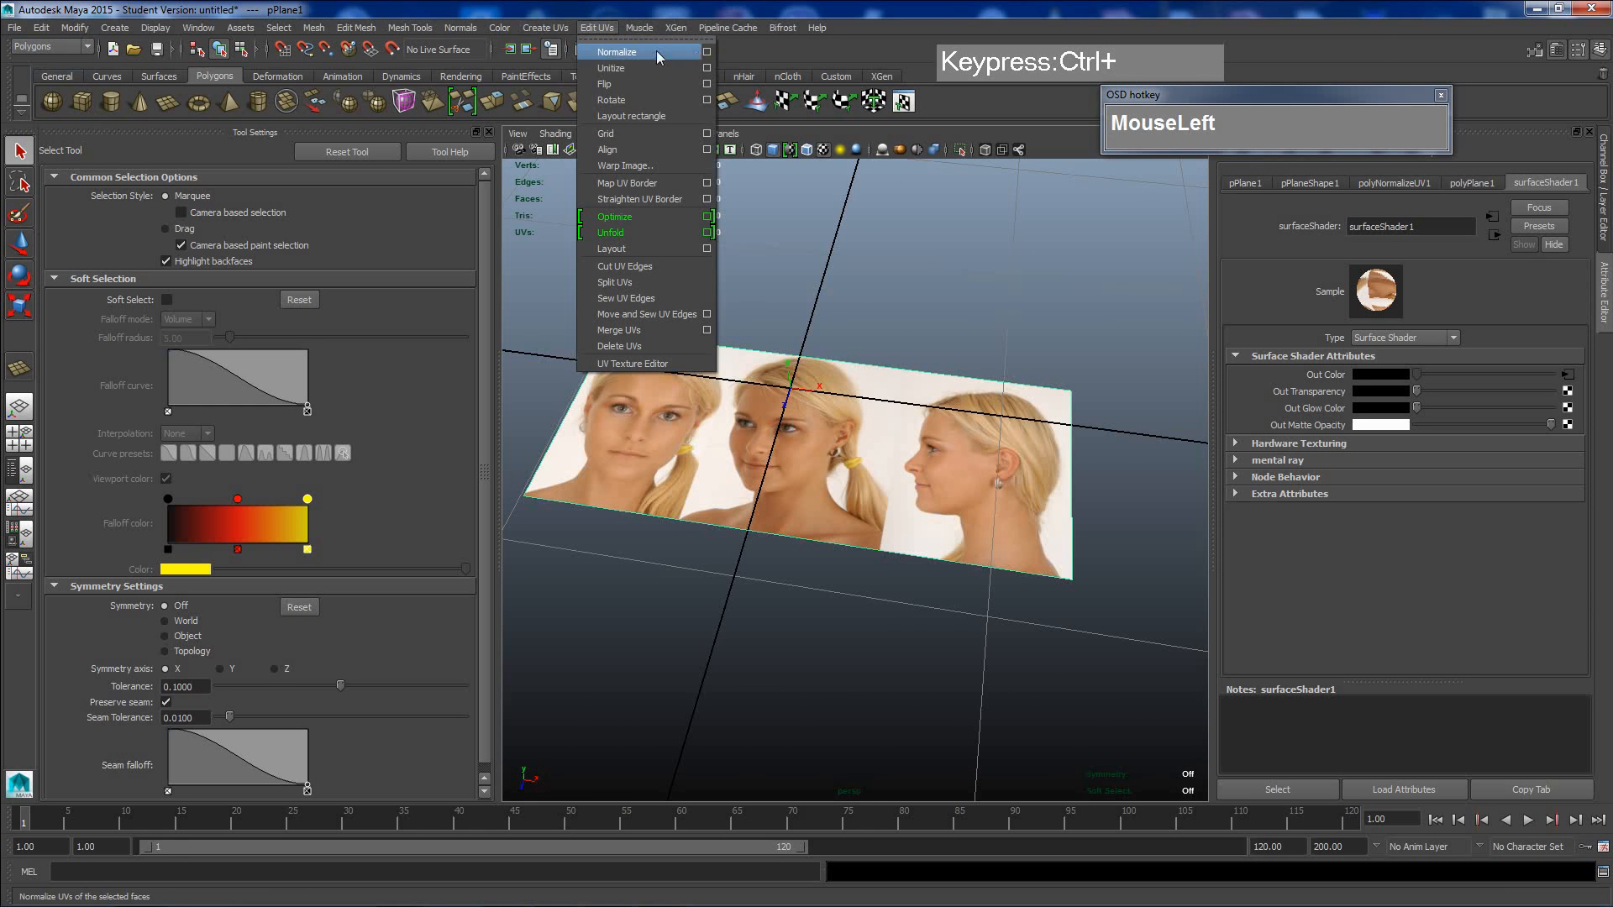
pyautogui.click(707, 51)
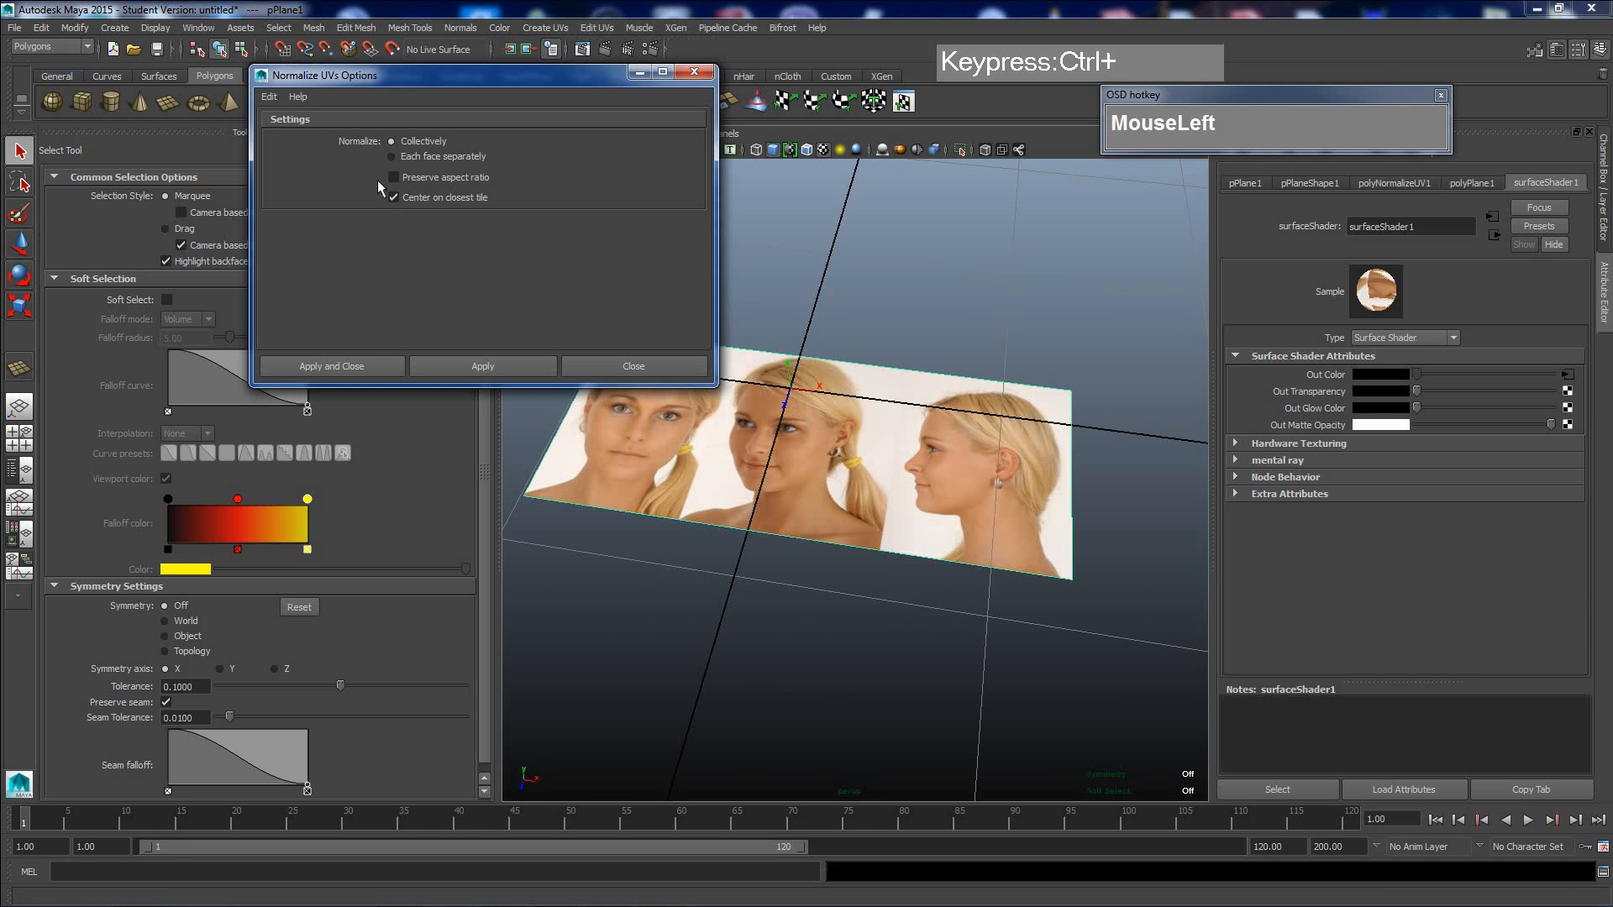
pyautogui.click(281, 102)
pyautogui.click(296, 131)
pyautogui.click(634, 365)
pyautogui.keyDown('alt'); pyautogui.moveTo(810, 426); pyautogui.dragTo(803, 410); pyautogui.keyUp('alt')
pyautogui.scroll(-6, 811, 430)
pyautogui.scroll(8, 871, 481)
pyautogui.scroll(-5, 1060, 460)
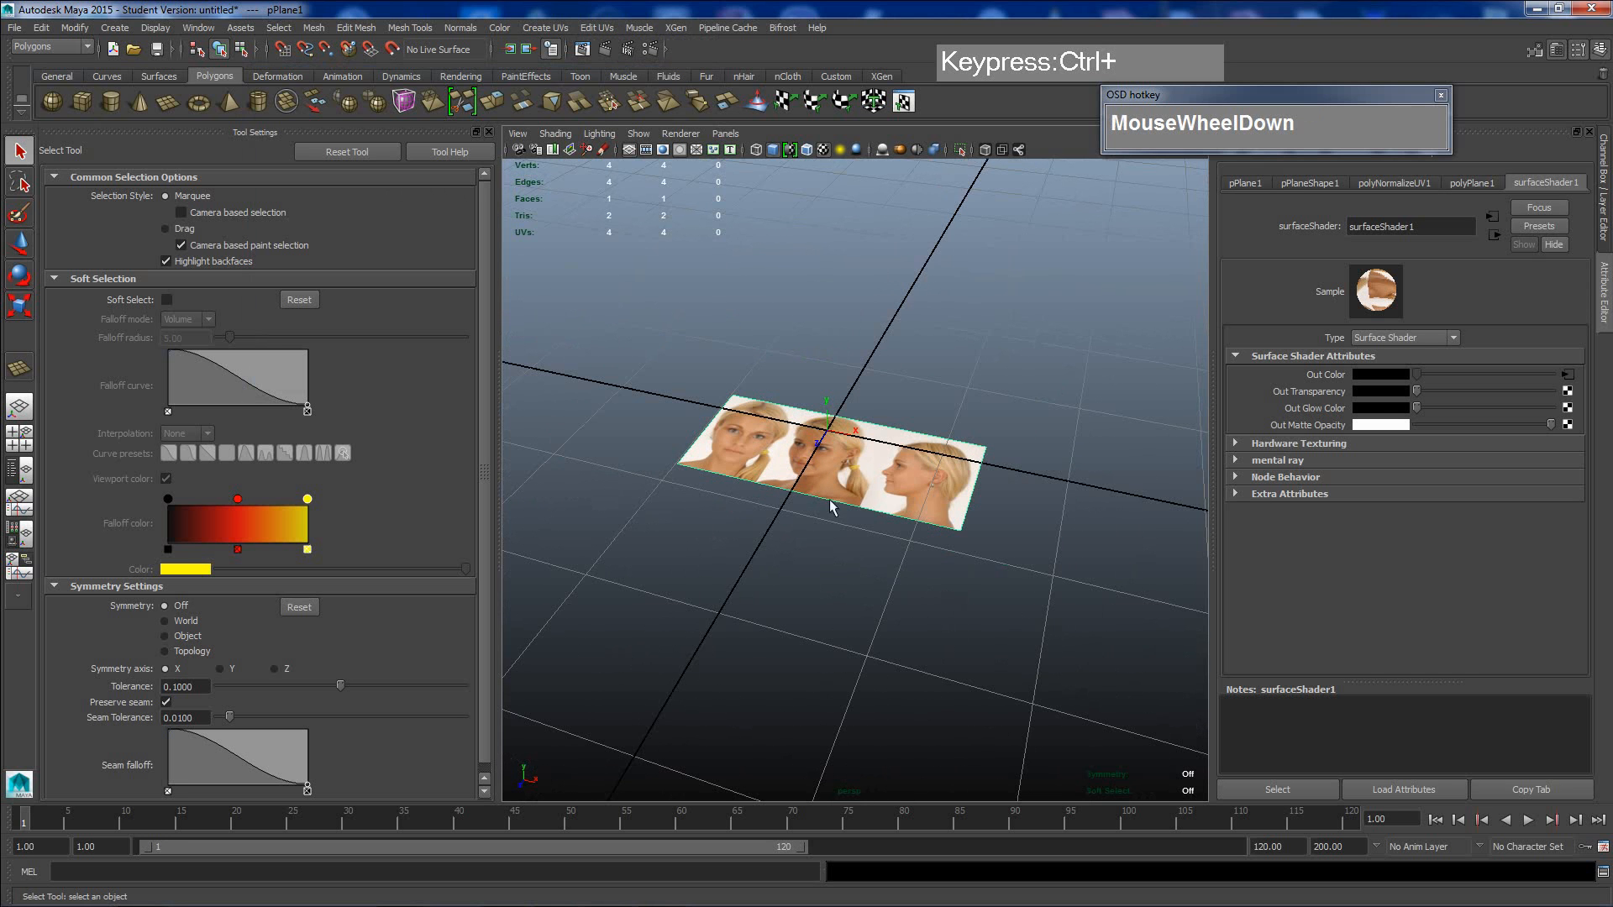
pyautogui.keyDown('alt'); pyautogui.moveTo(860, 489); pyautogui.dragTo(885, 462); pyautogui.keyUp('alt')
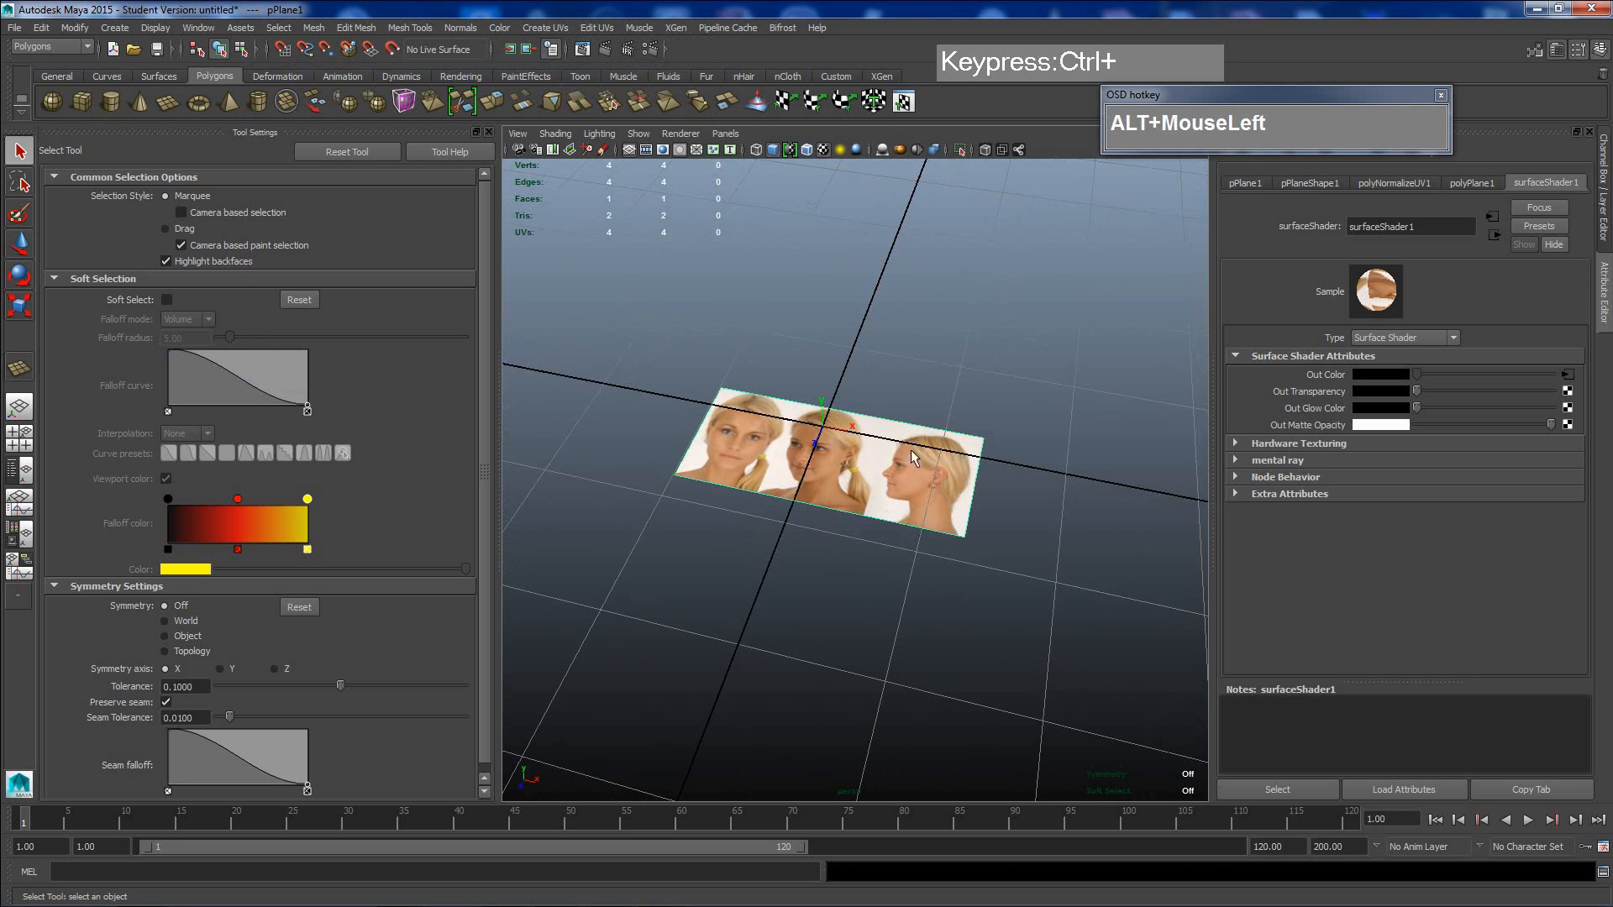
pyautogui.press('3')
pyautogui.click(882, 491)
pyautogui.press('3')
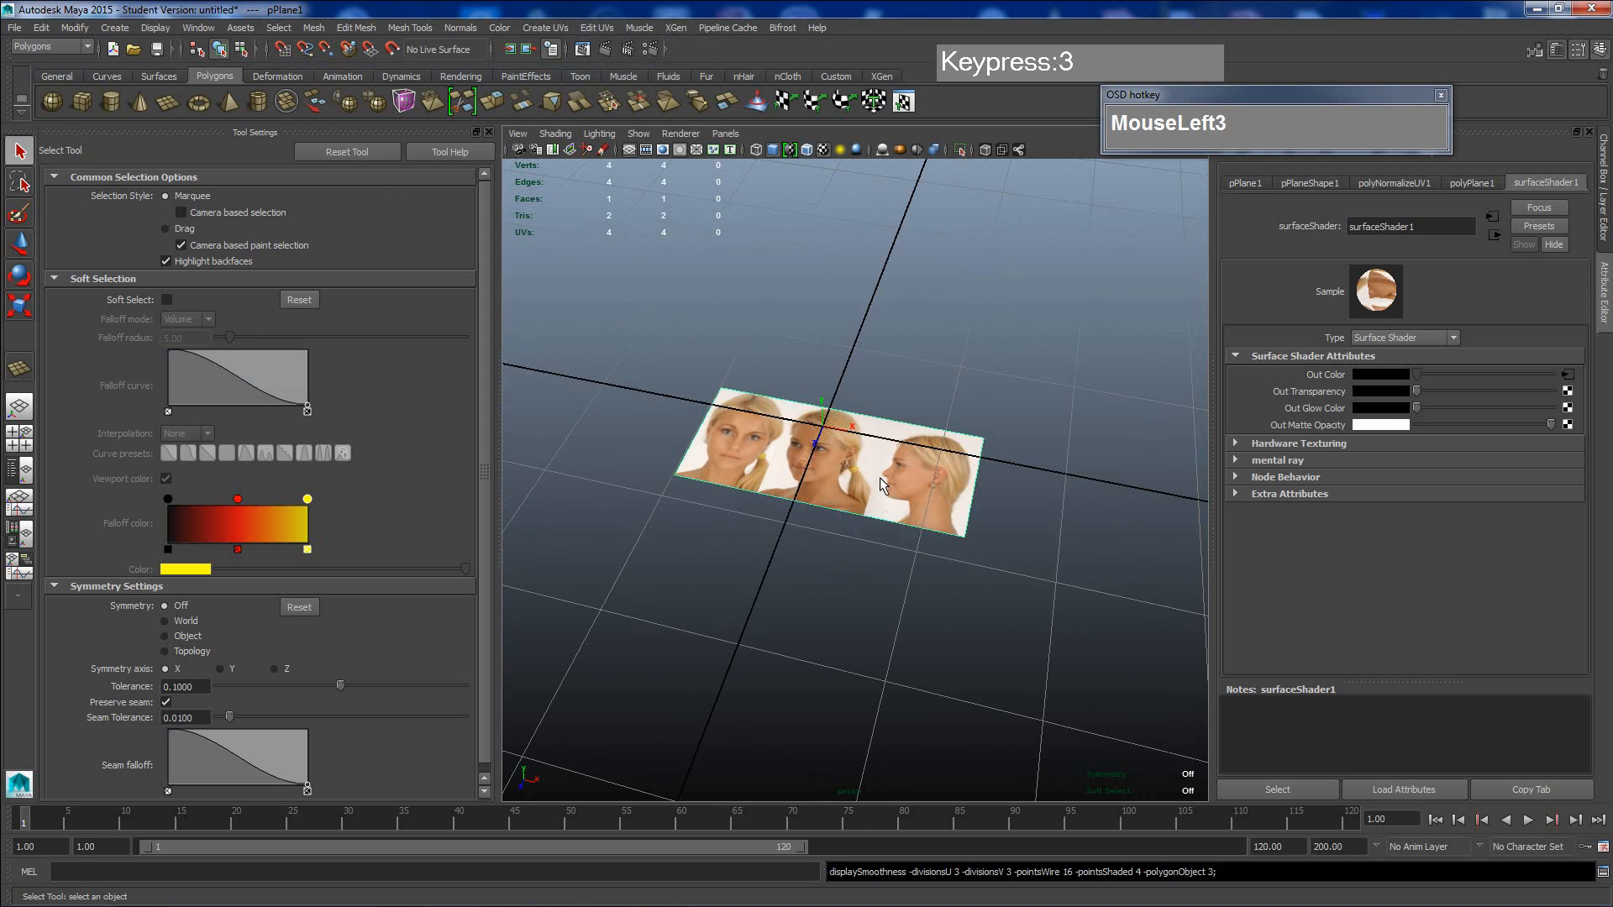
pyautogui.click(880, 477)
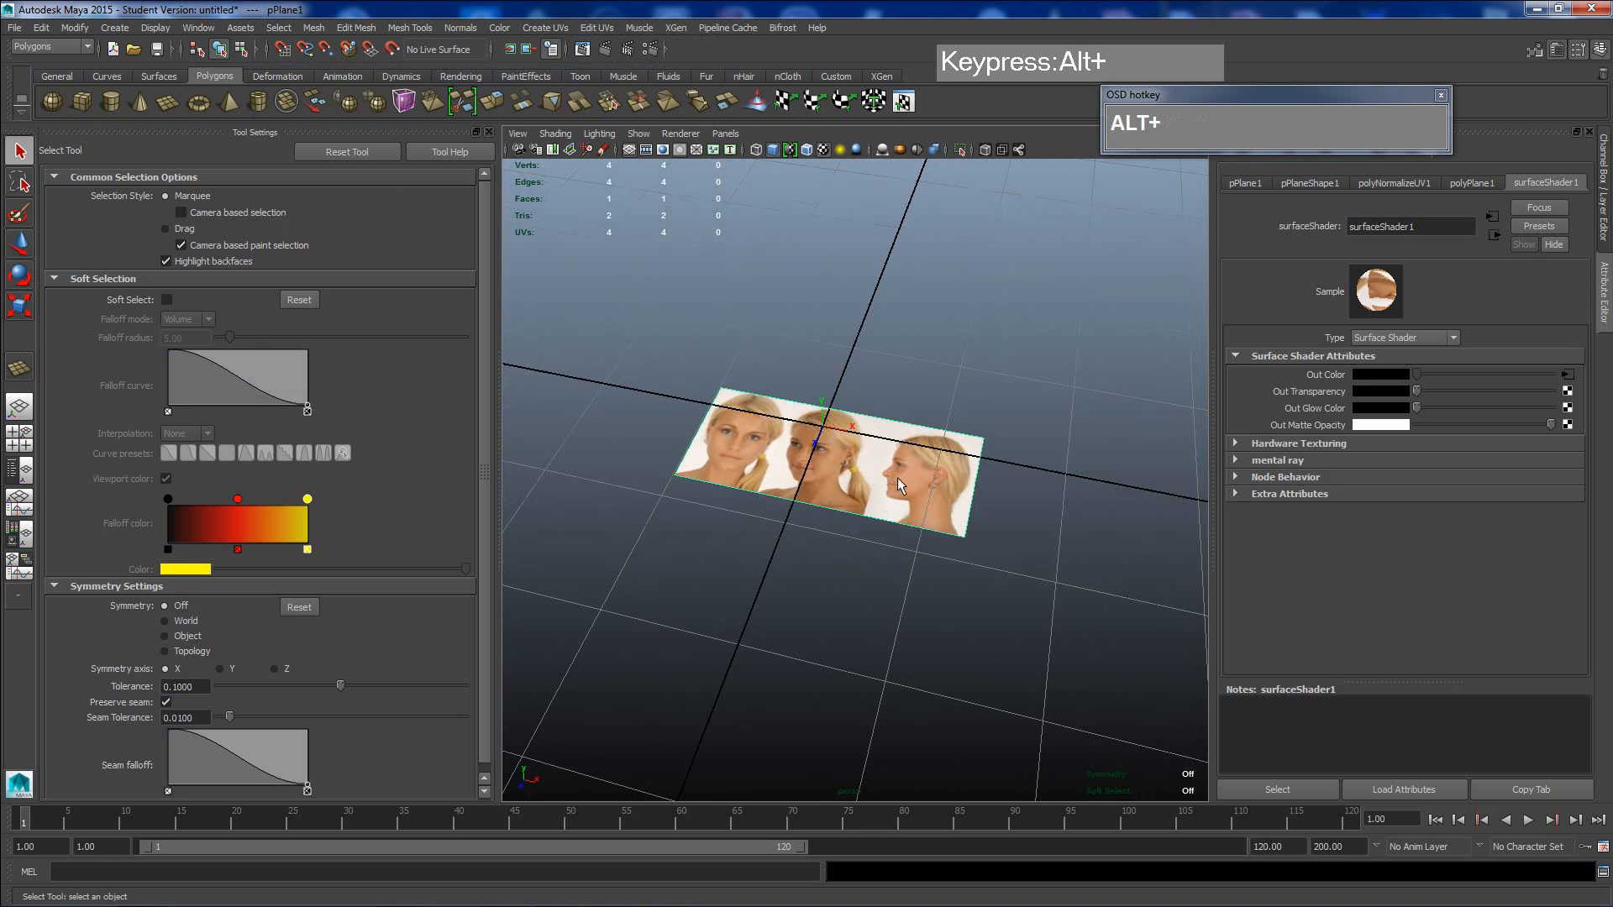
# - Scale the image plane up uniformly by a factor of about 10.2 so it covers much of the grid
pyautogui.keyDown('alt'); pyautogui.moveTo(889, 466); pyautogui.dragTo(892, 435); pyautogui.keyUp('alt')
pyautogui.scroll(-5, 892, 436)
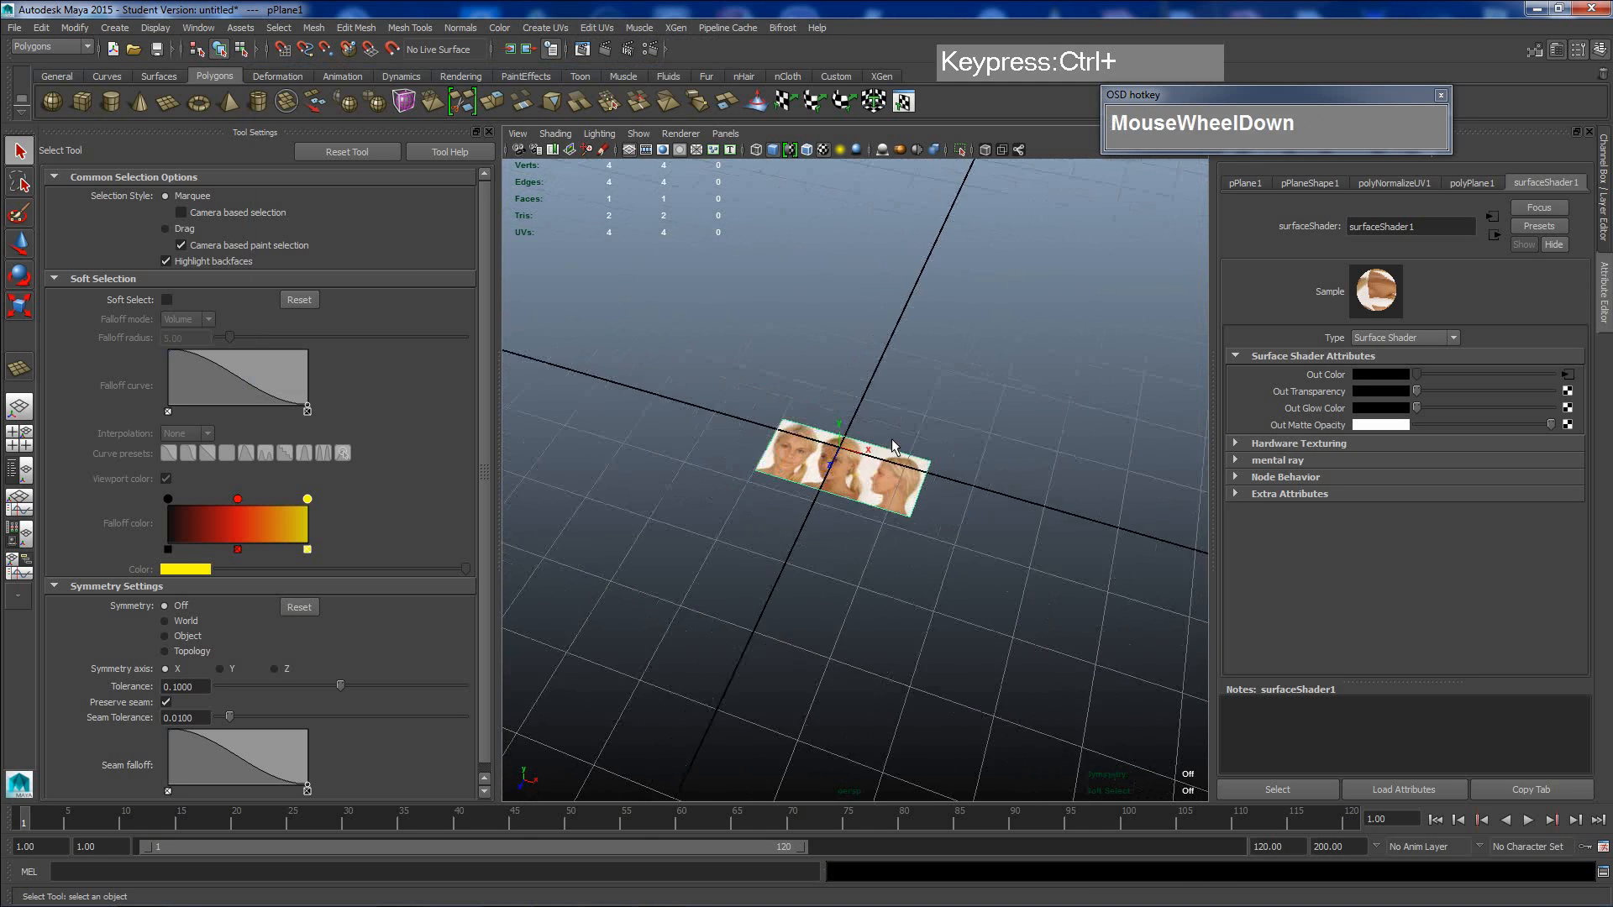
pyautogui.press('e')
pyautogui.press('r')
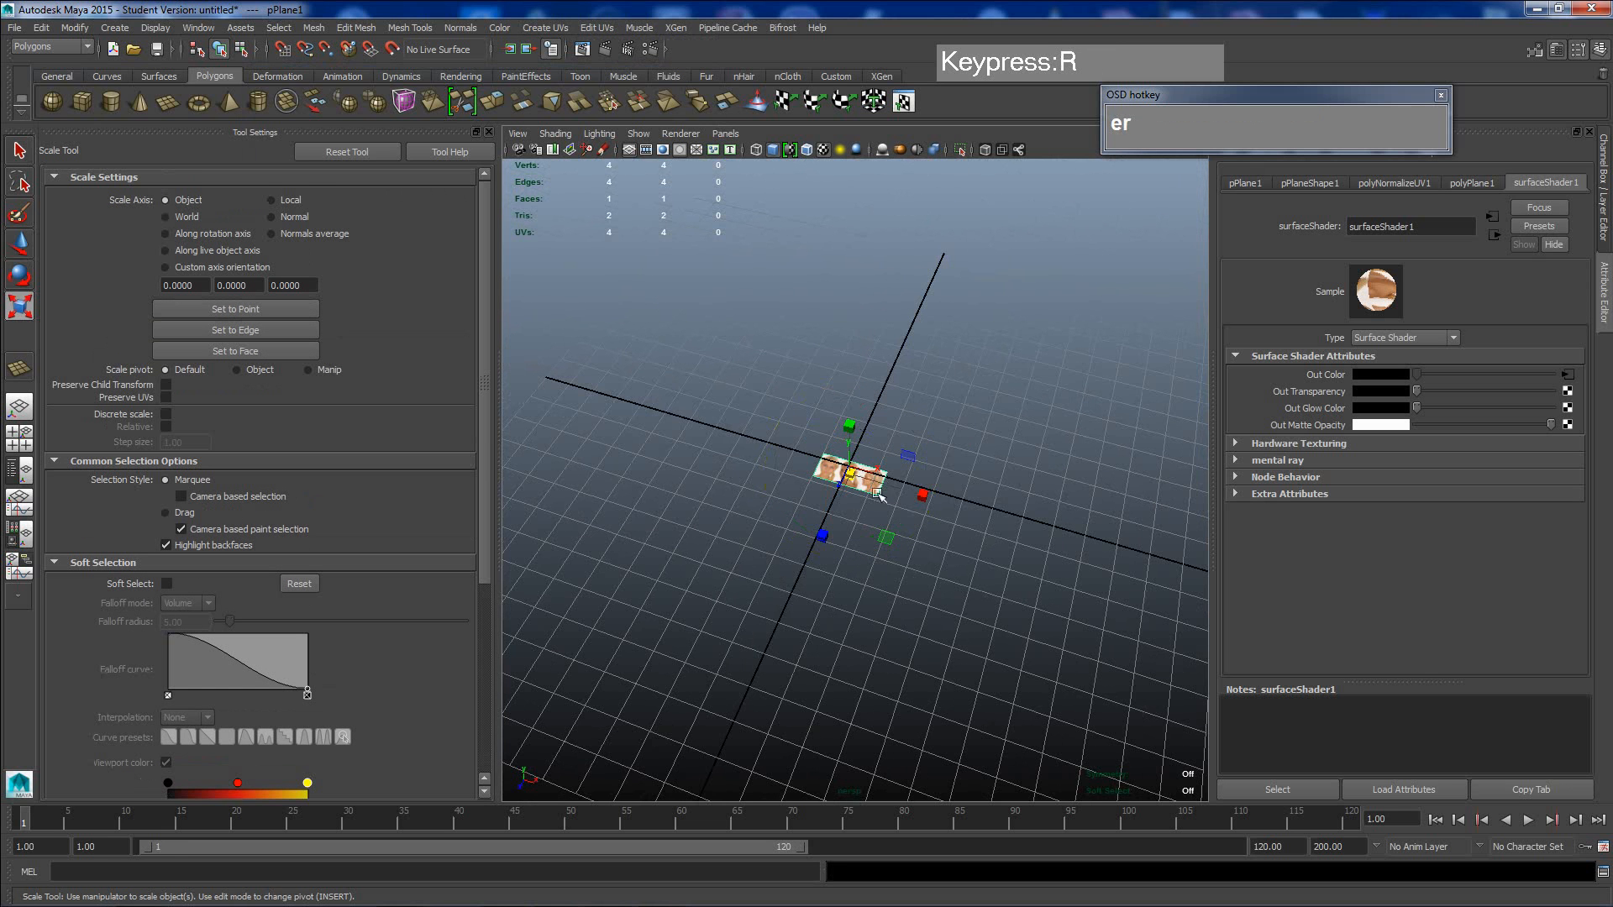
pyautogui.scroll(-2, 863, 491)
pyautogui.scroll(1, 863, 492)
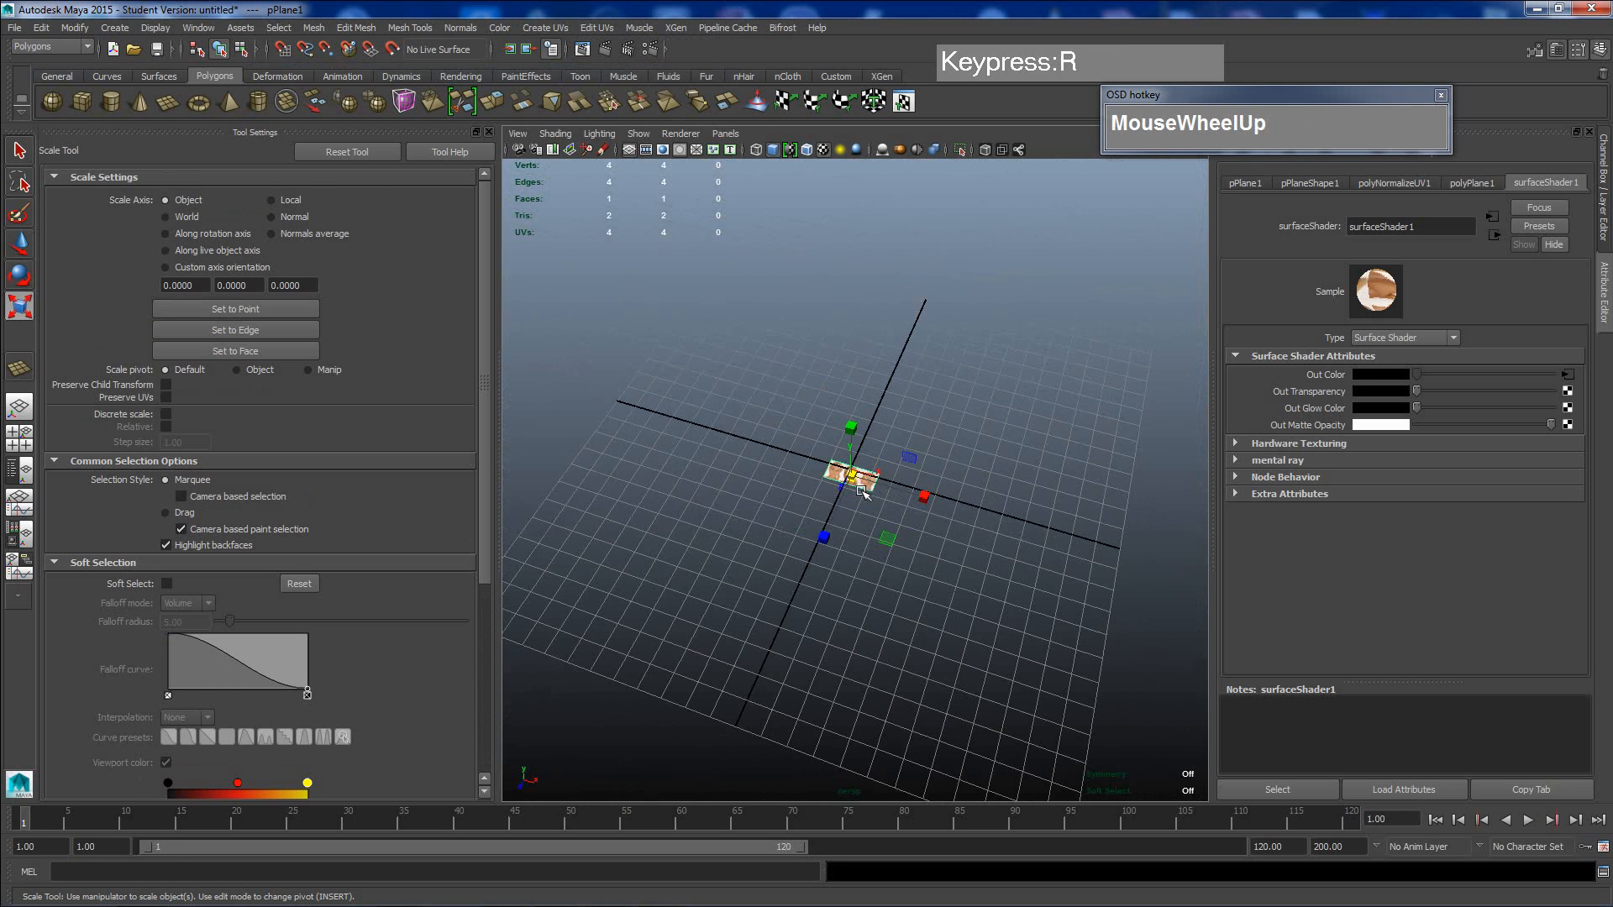
pyautogui.moveTo(853, 476); pyautogui.dragTo(1111, 578)
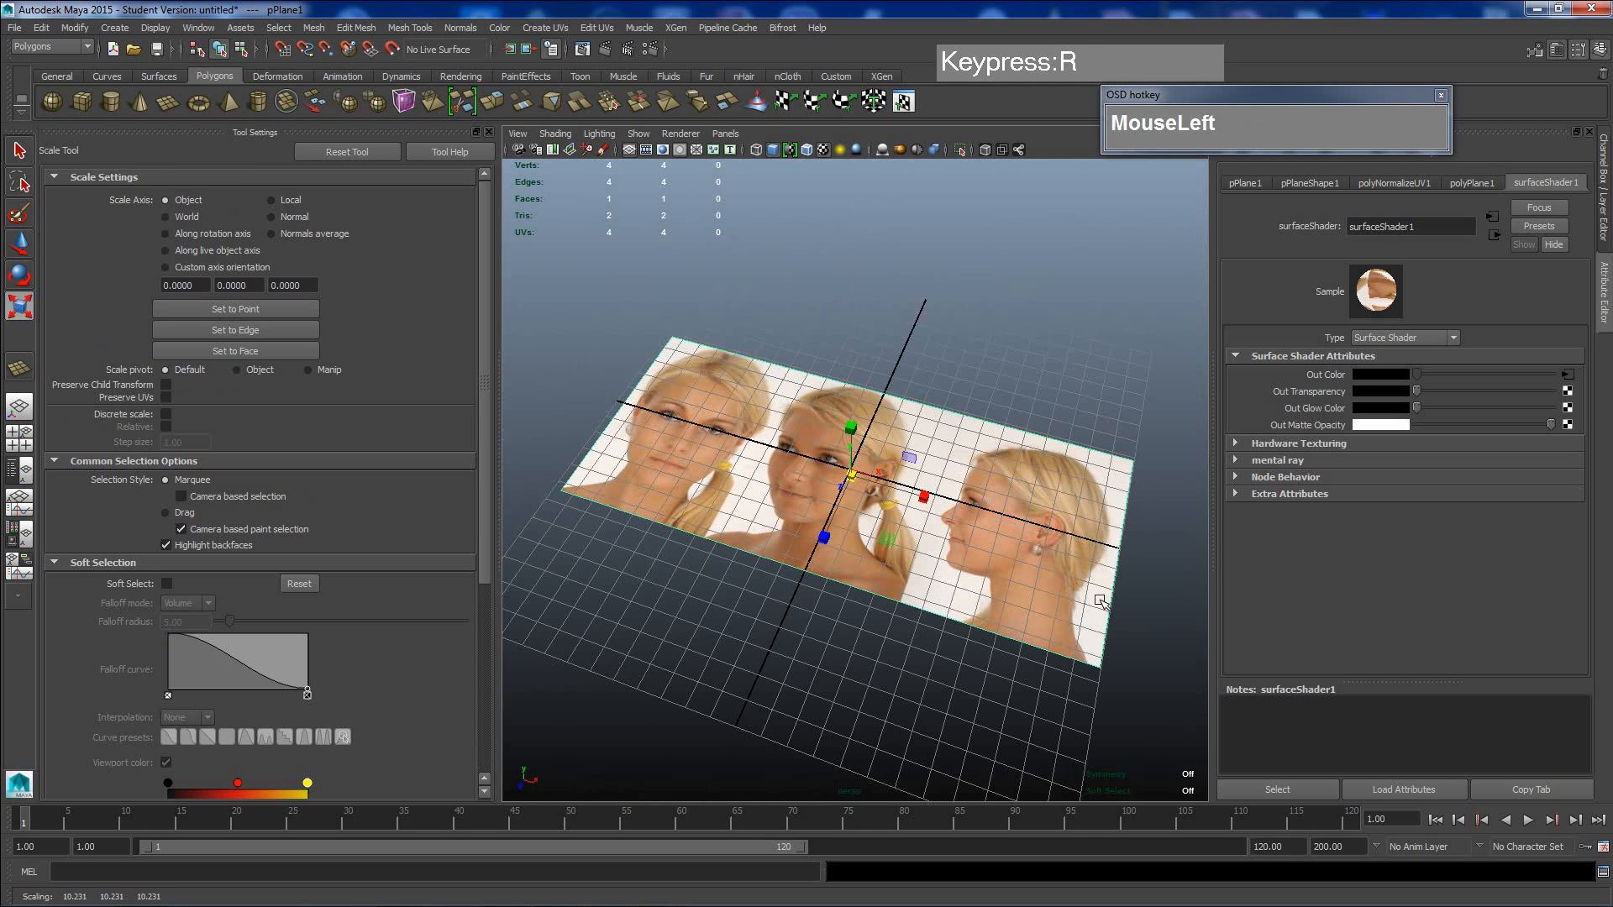
pyautogui.keyDown('alt'); pyautogui.moveTo(1099, 596); pyautogui.dragTo(1086, 581); pyautogui.keyUp('alt')
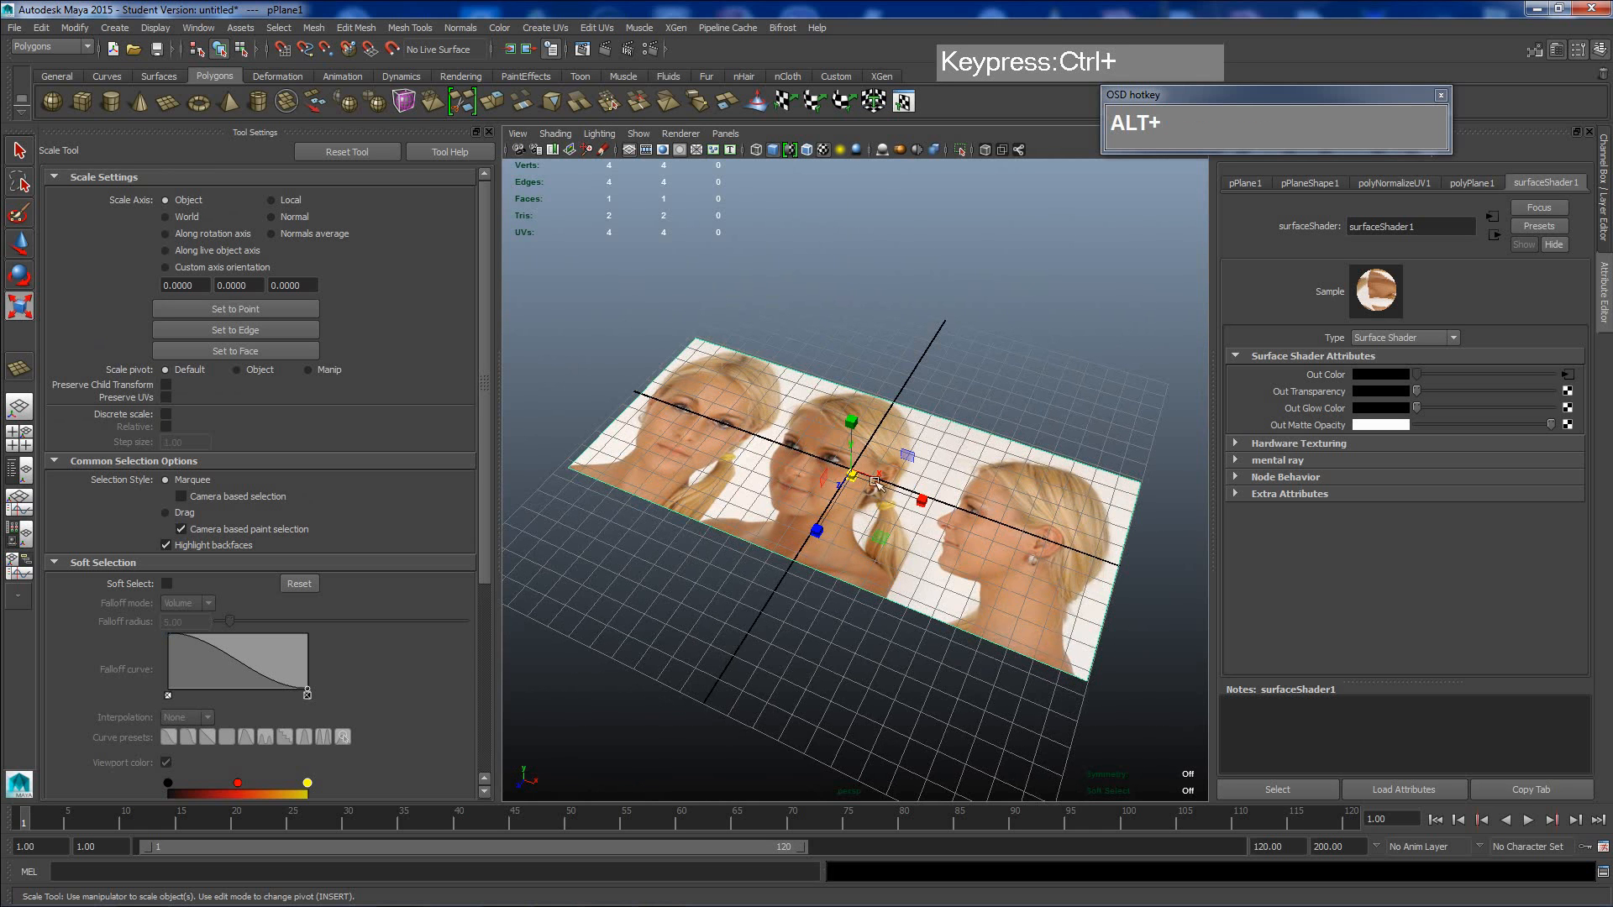
# - Freeze the transformations of the enlarged image plane
pyautogui.click(945, 420)
pyautogui.click(928, 489)
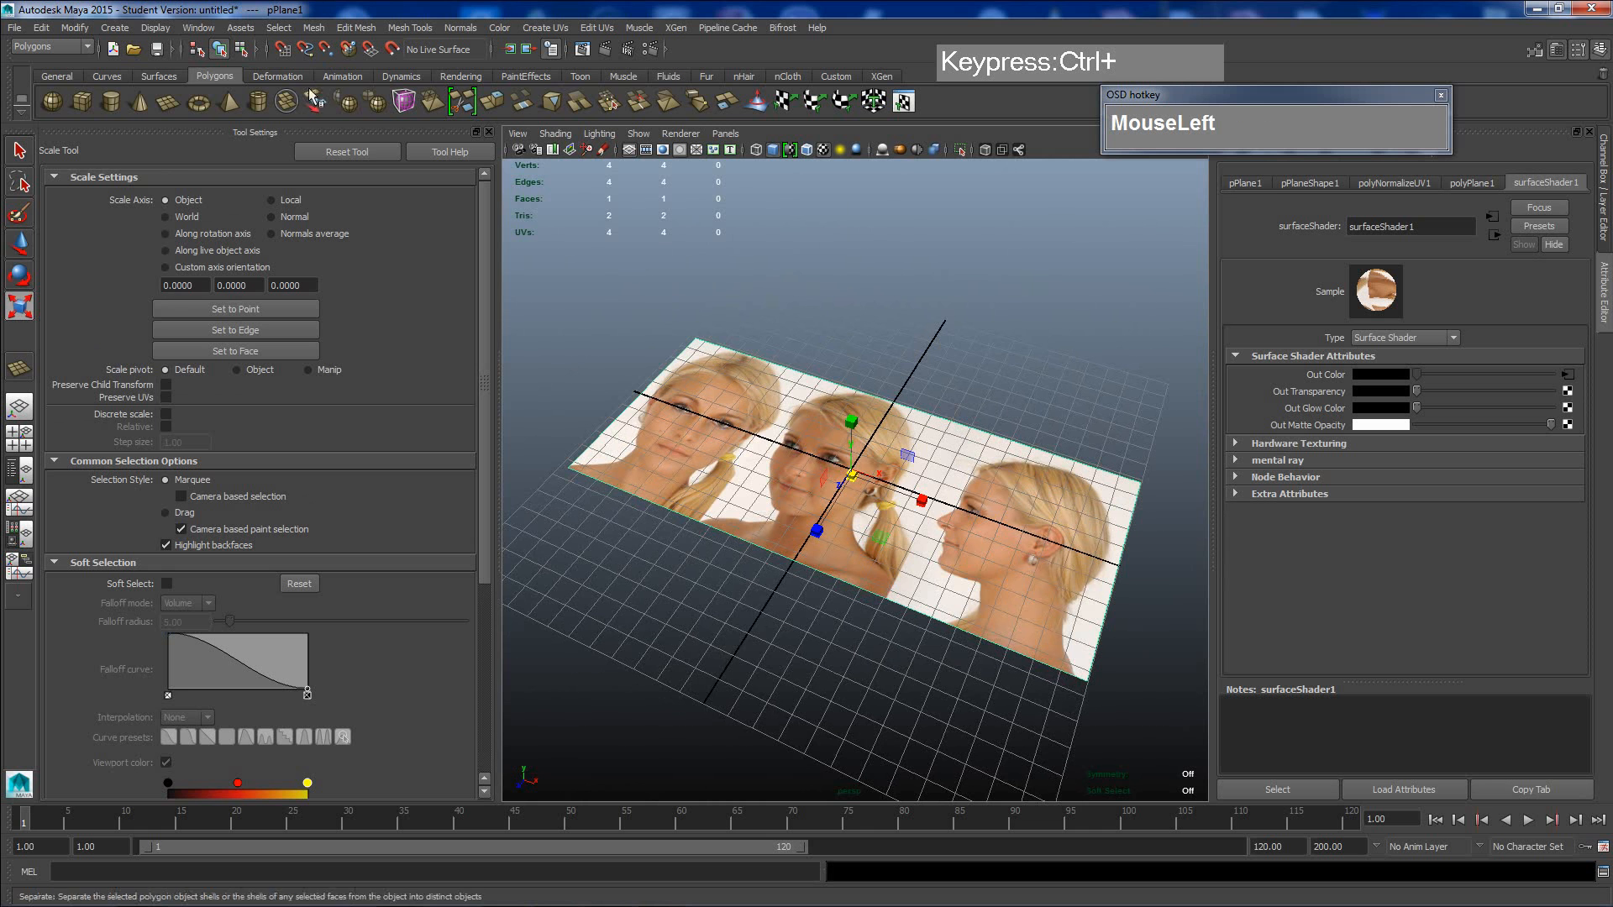
pyautogui.click(84, 28)
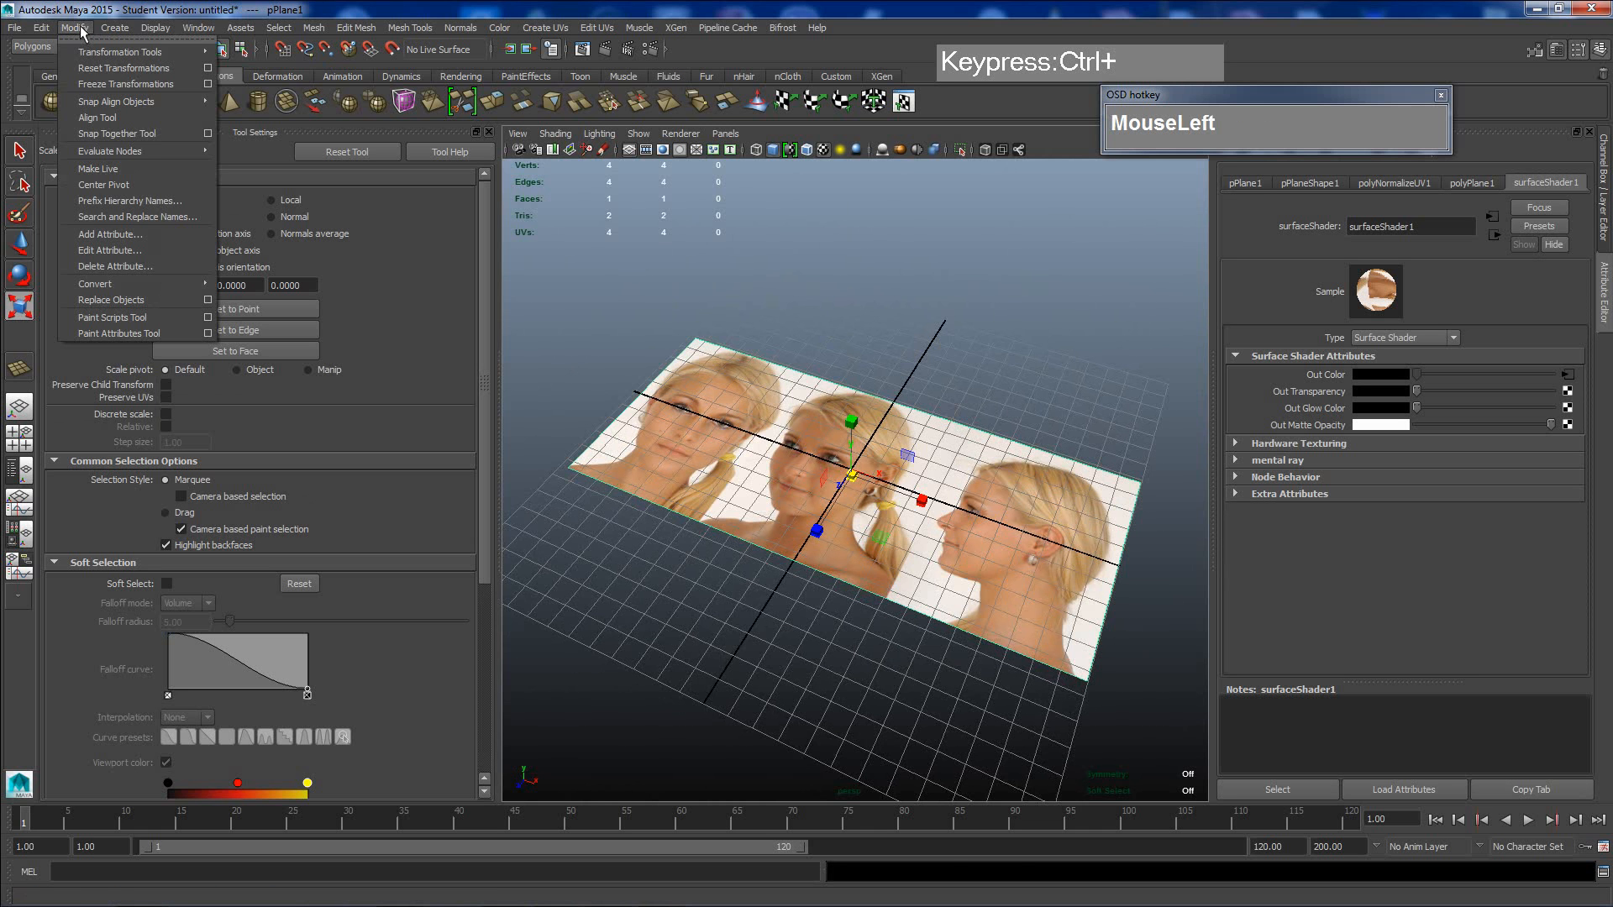
pyautogui.click(148, 87)
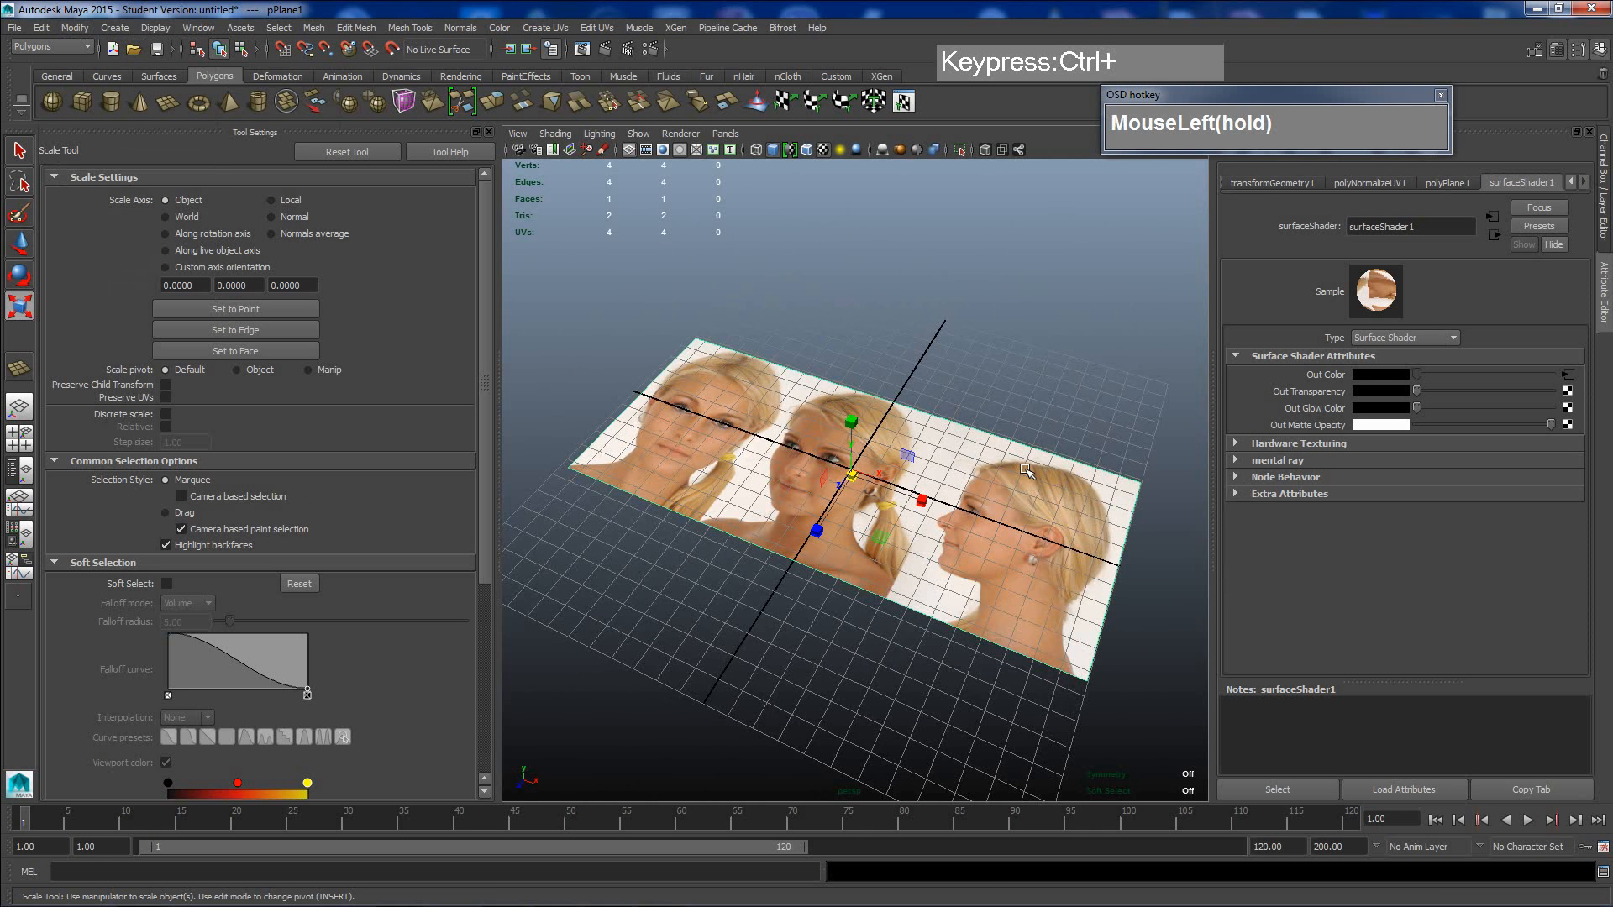
pyautogui.scroll(2, 1030, 473)
pyautogui.keyDown('alt'); pyautogui.moveTo(1015, 488); pyautogui.dragTo(1037, 475); pyautogui.keyUp('alt')
pyautogui.scroll(-3, 1038, 475)
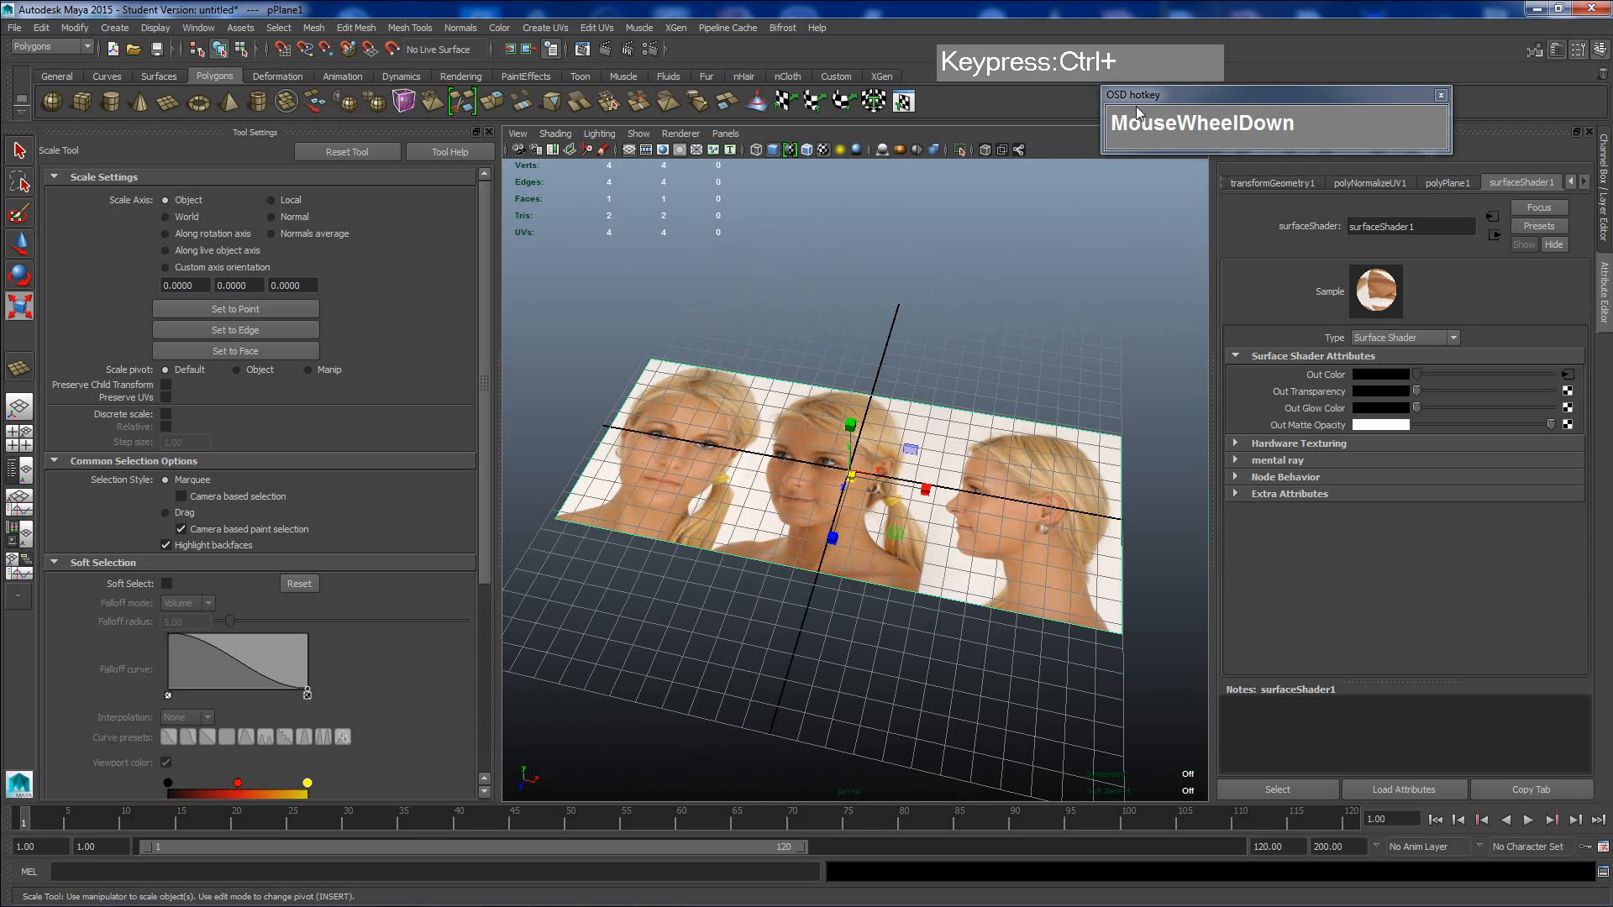
# - Tear off the Mesh Tools menu as a floating window and place it beside the viewport over the attribute area
pyautogui.moveTo(1137, 69); pyautogui.dragTo(1340, 69)
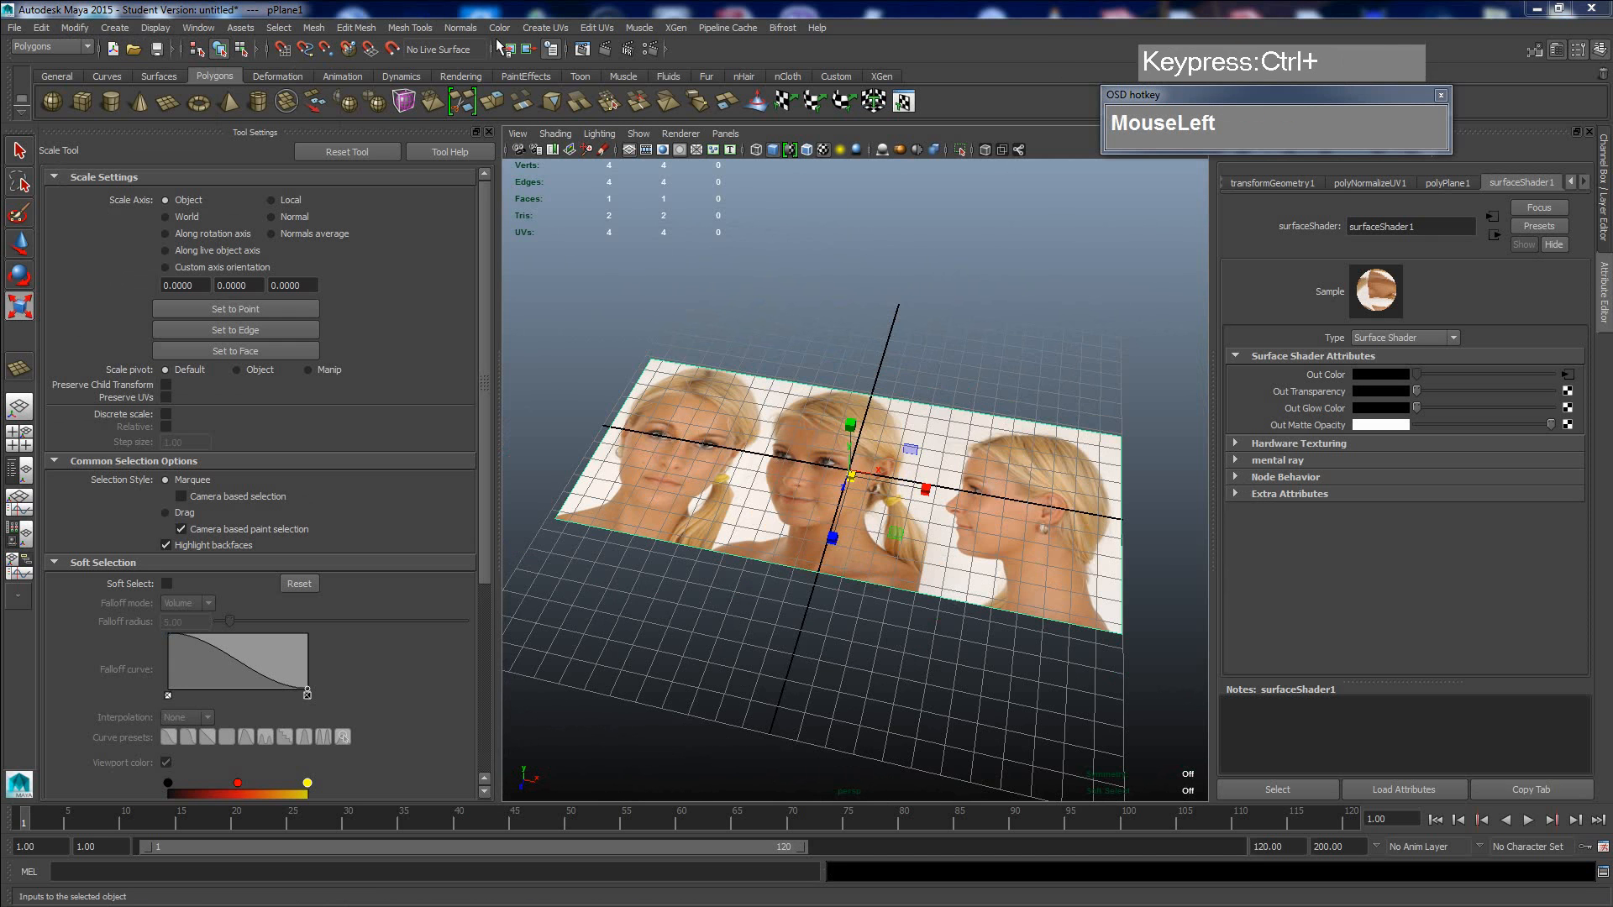
pyautogui.click(357, 29)
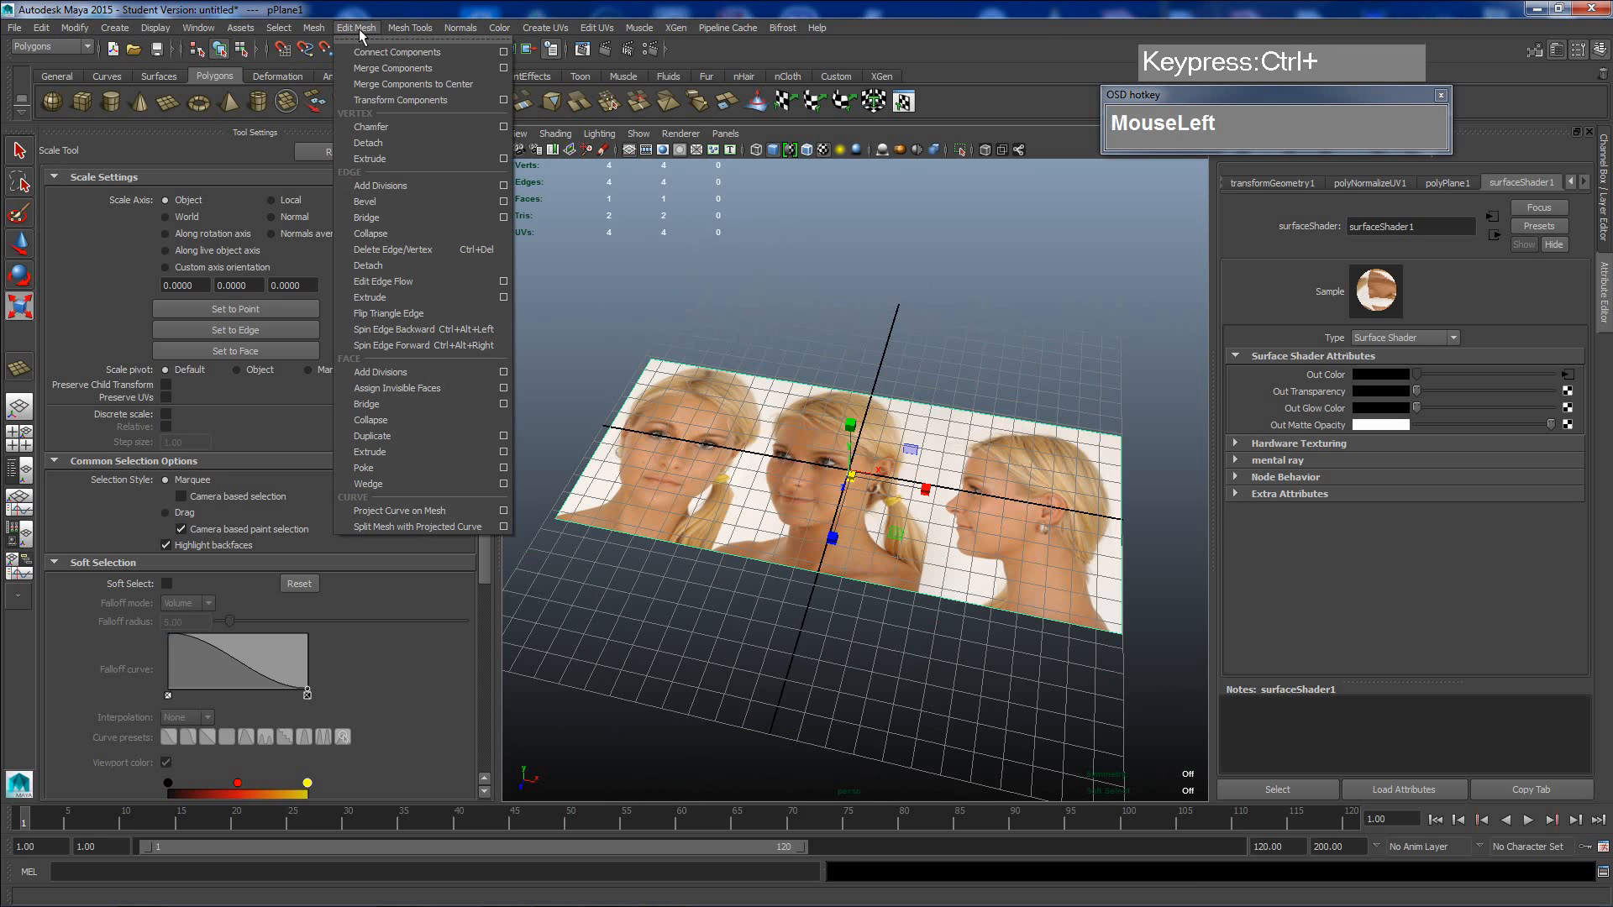
pyautogui.moveTo(407, 32)
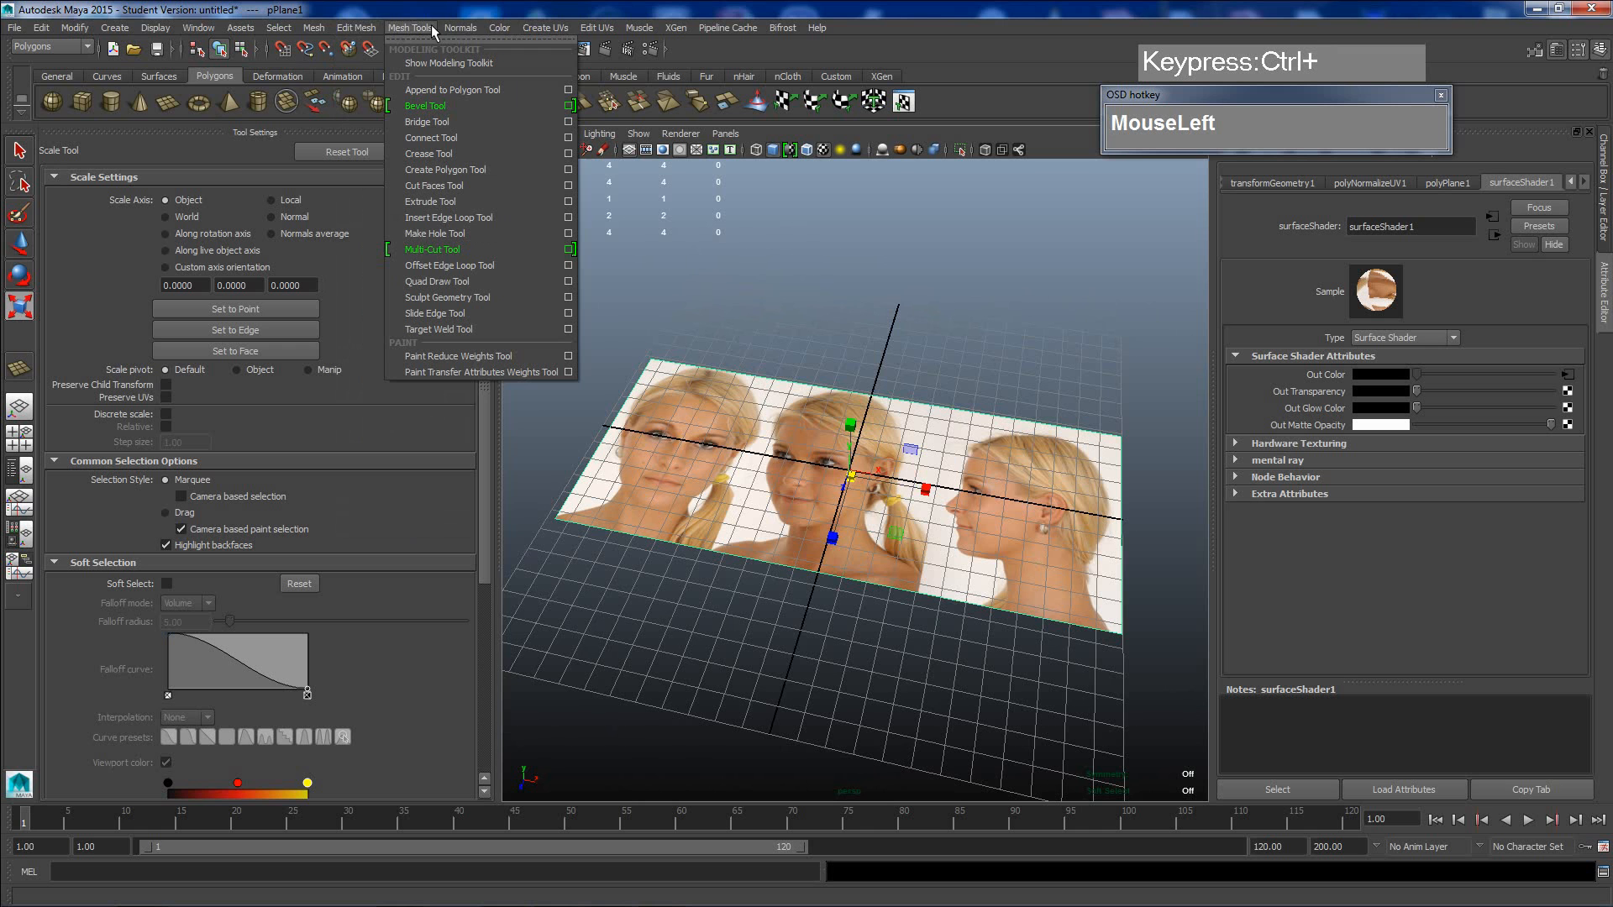
pyautogui.click(440, 39)
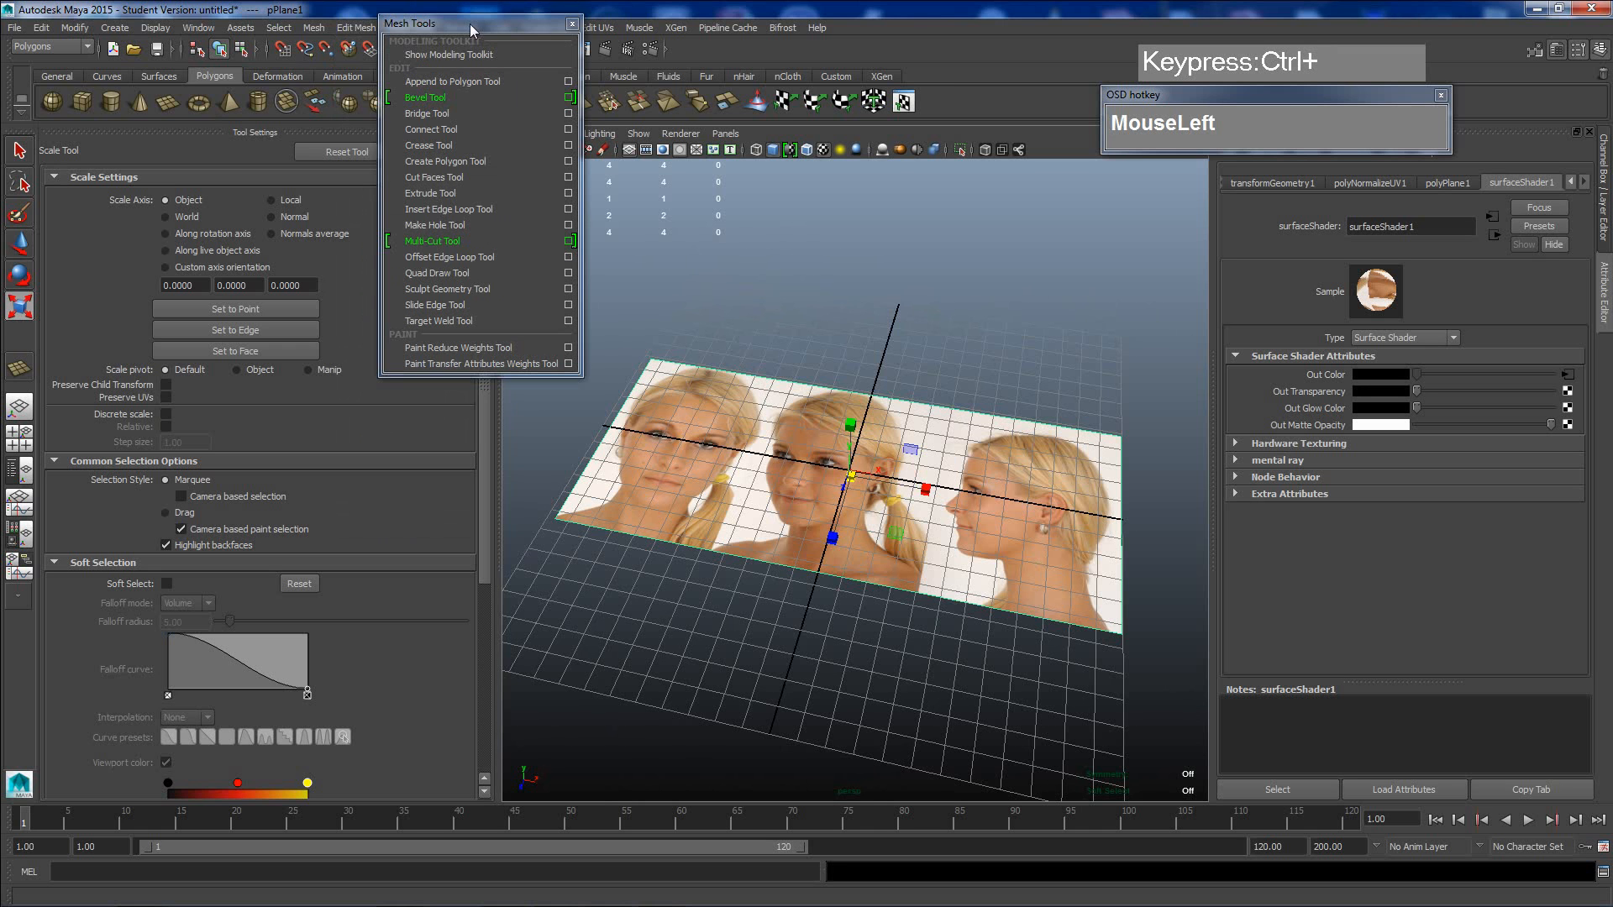
pyautogui.moveTo(471, 29); pyautogui.dragTo(1262, 285)
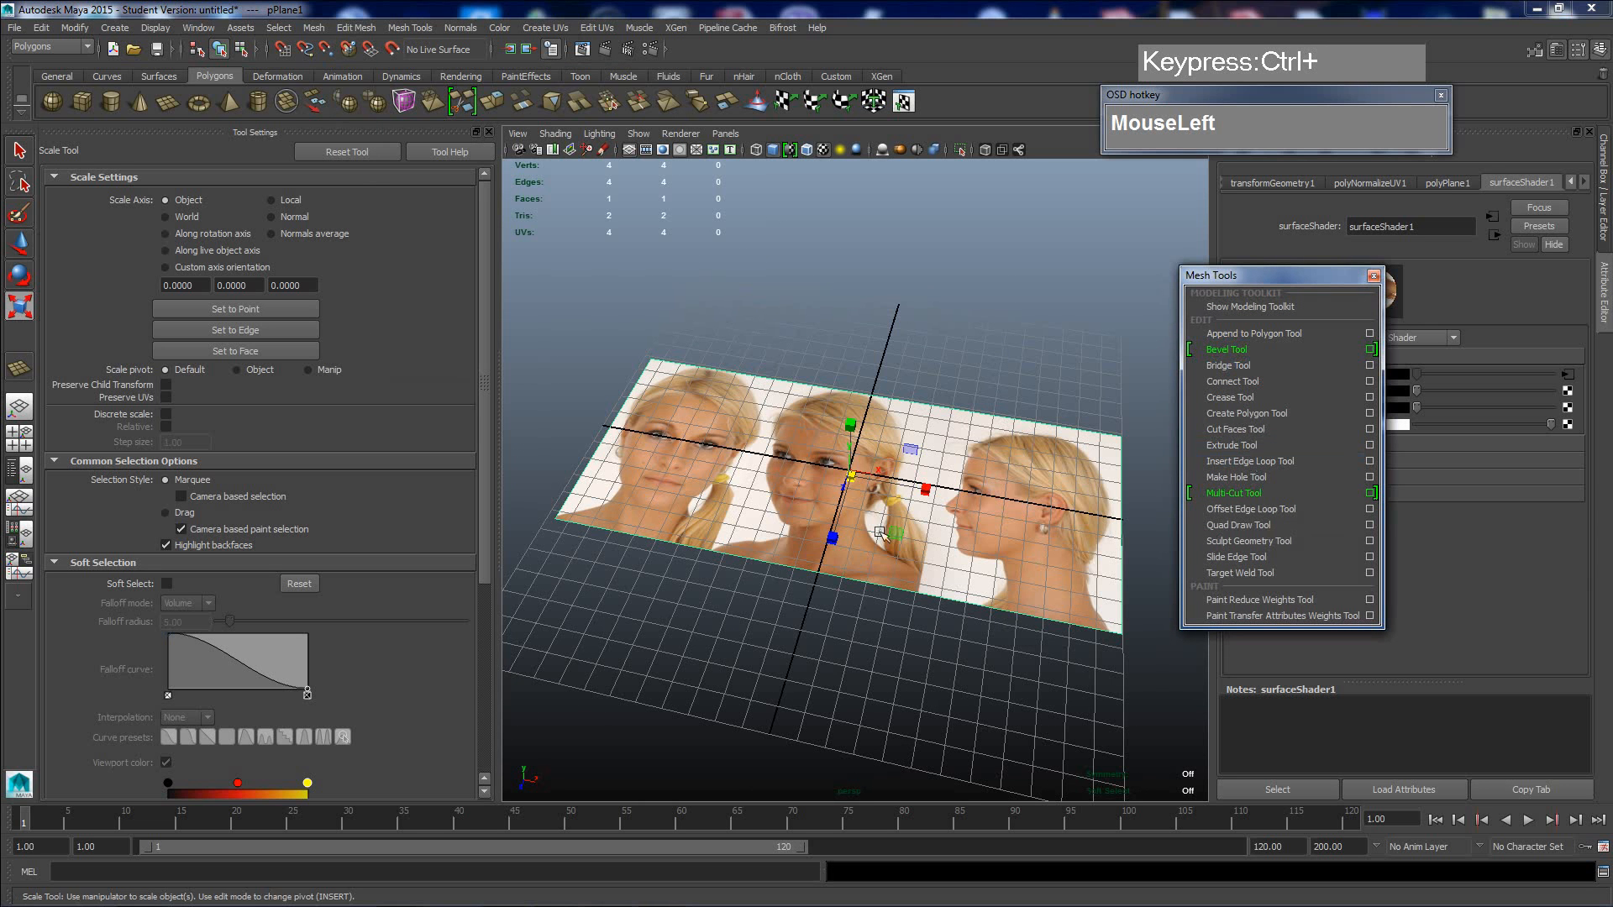
pyautogui.click(1246, 462)
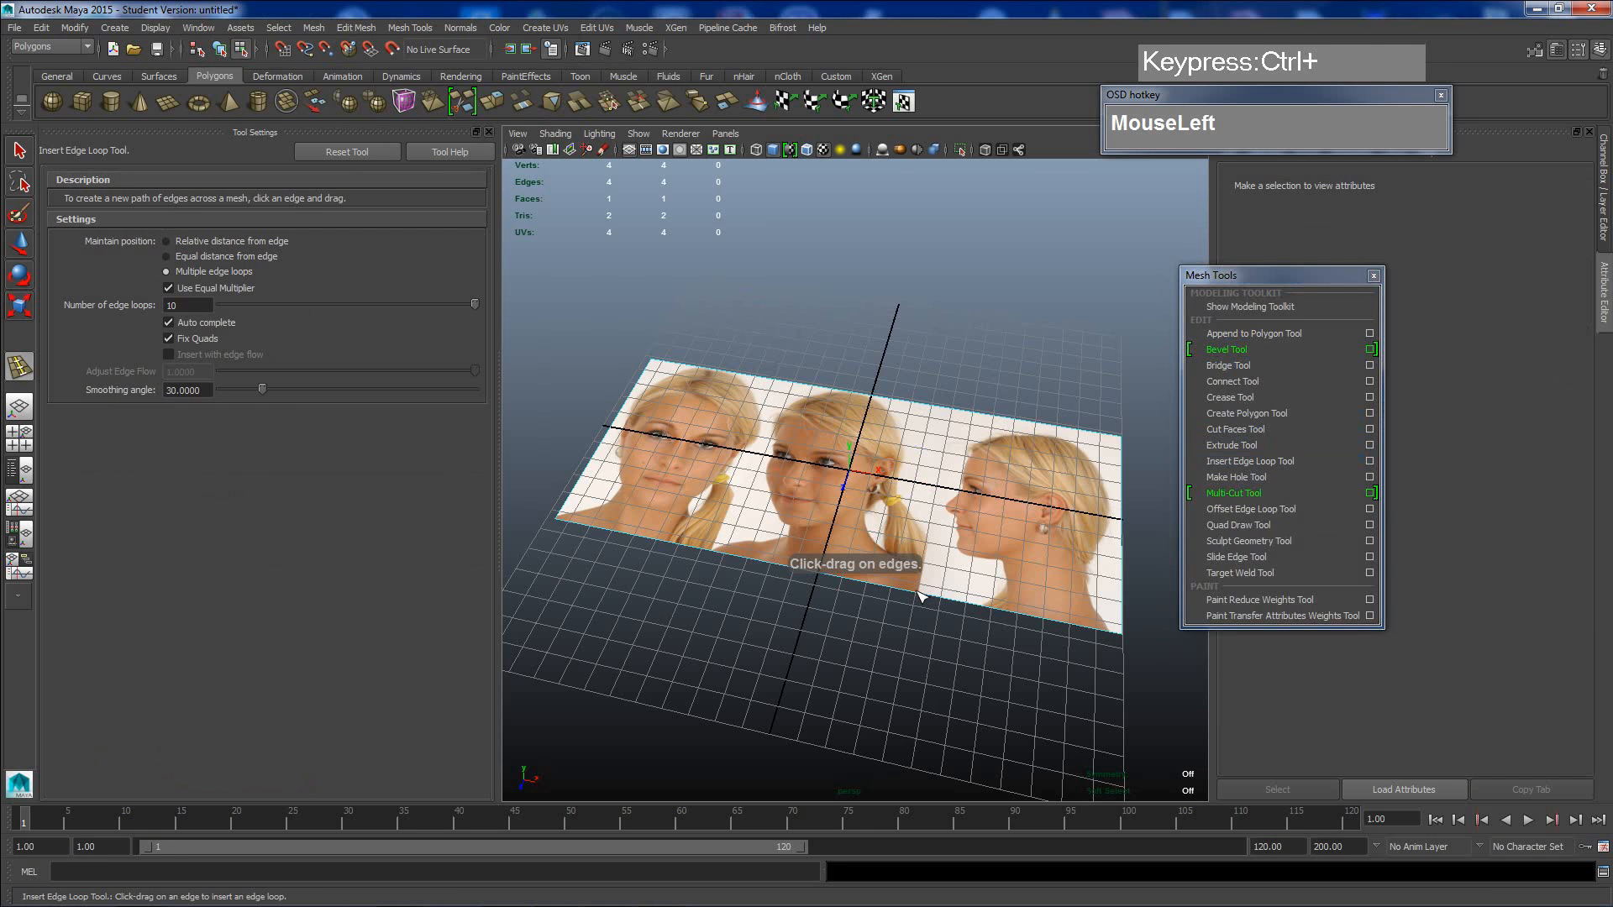
pyautogui.moveTo(918, 591); pyautogui.dragTo(919, 592)
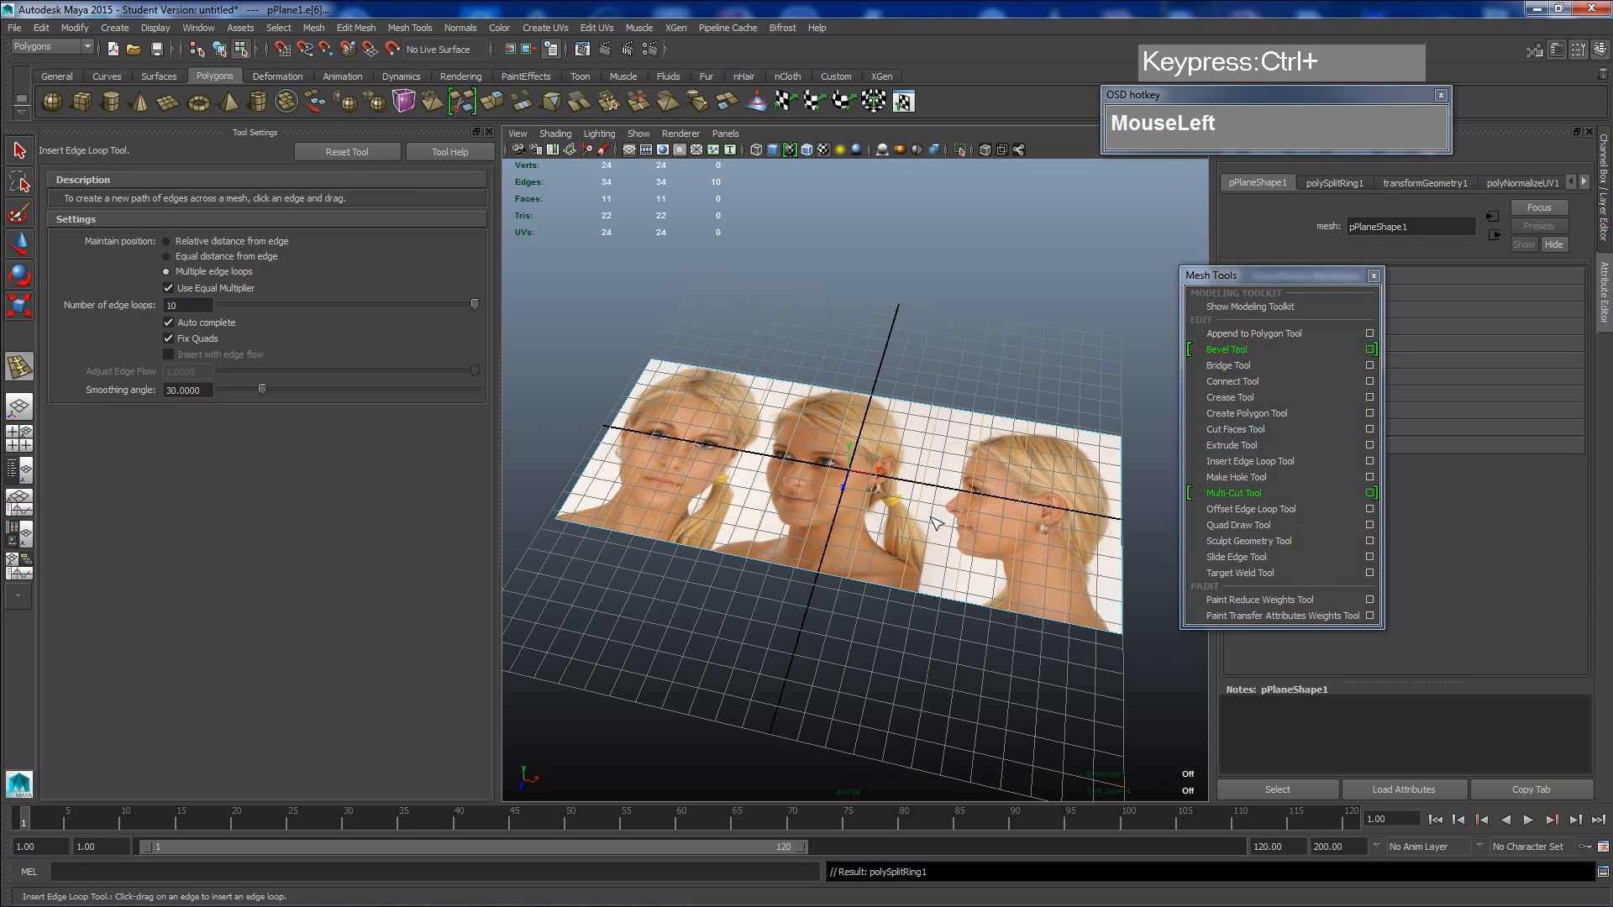
pyautogui.hotkey('ctrl', 'z')
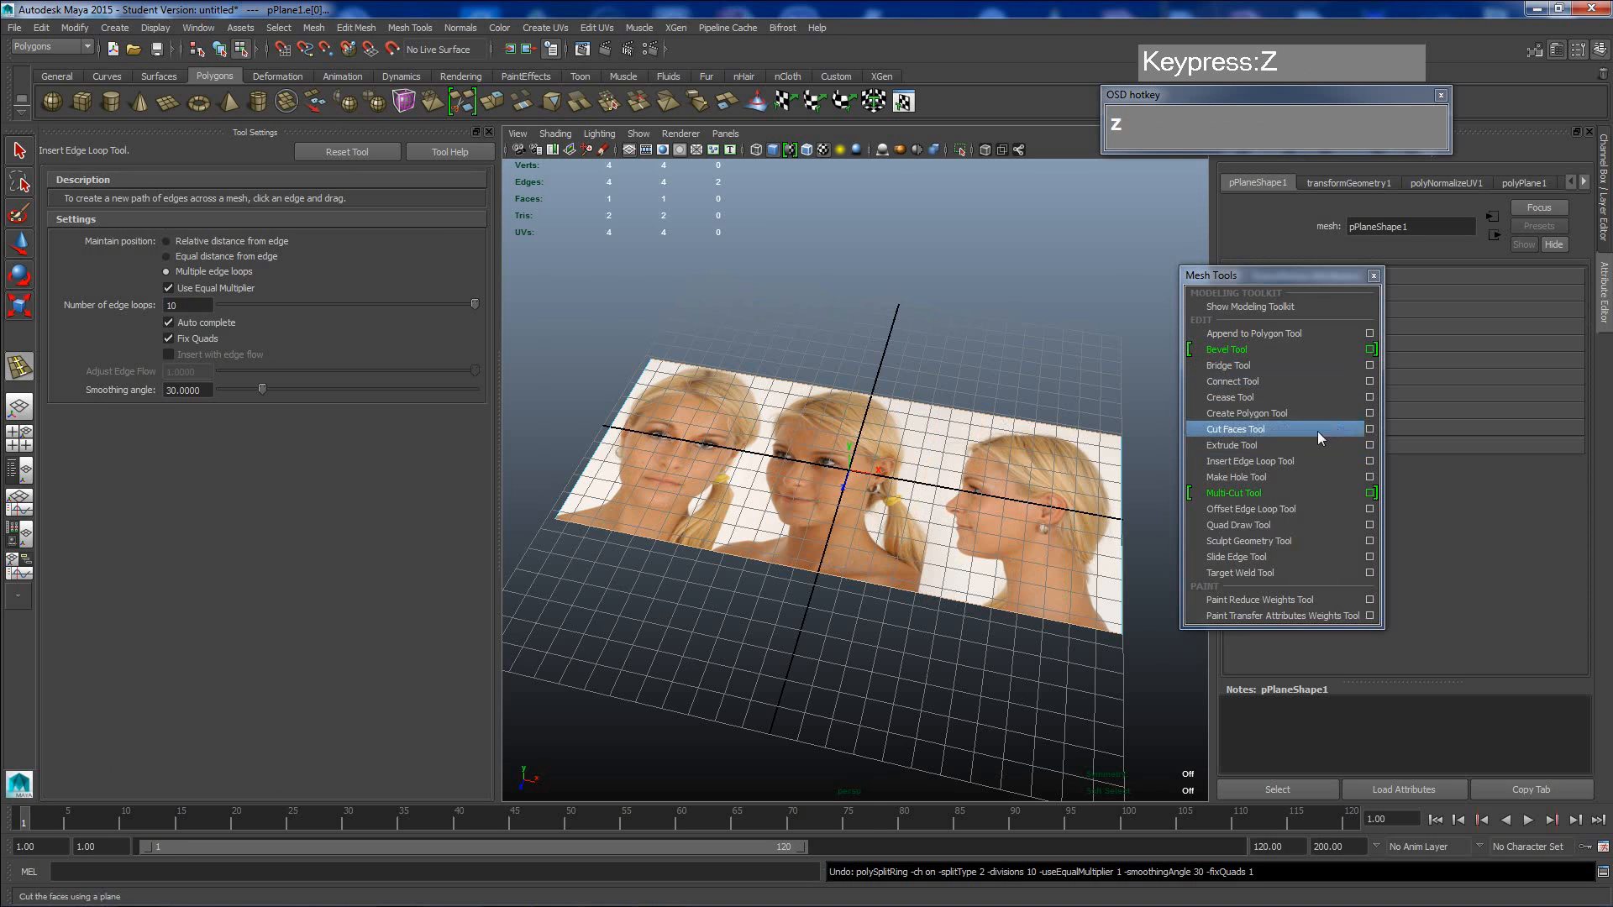
# - Reset the Insert Edge Loop Tool to its default settings, with position maintained by relative distance from edge
pyautogui.click(1370, 462)
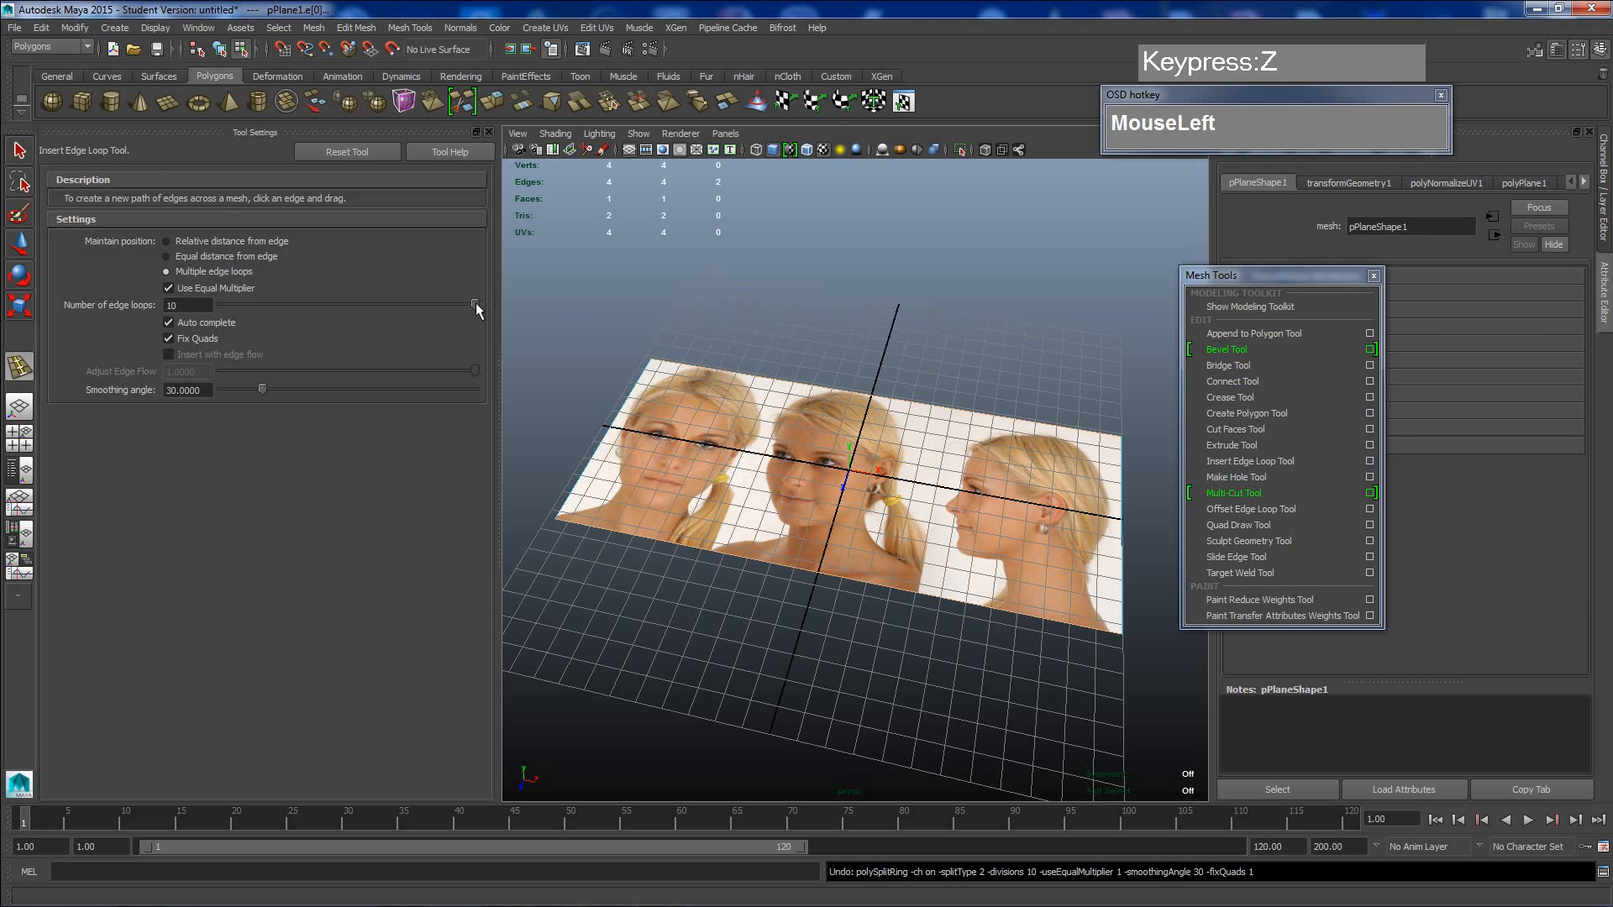
pyautogui.moveTo(475, 304); pyautogui.dragTo(247, 306)
pyautogui.click(347, 153)
pyautogui.click(353, 150)
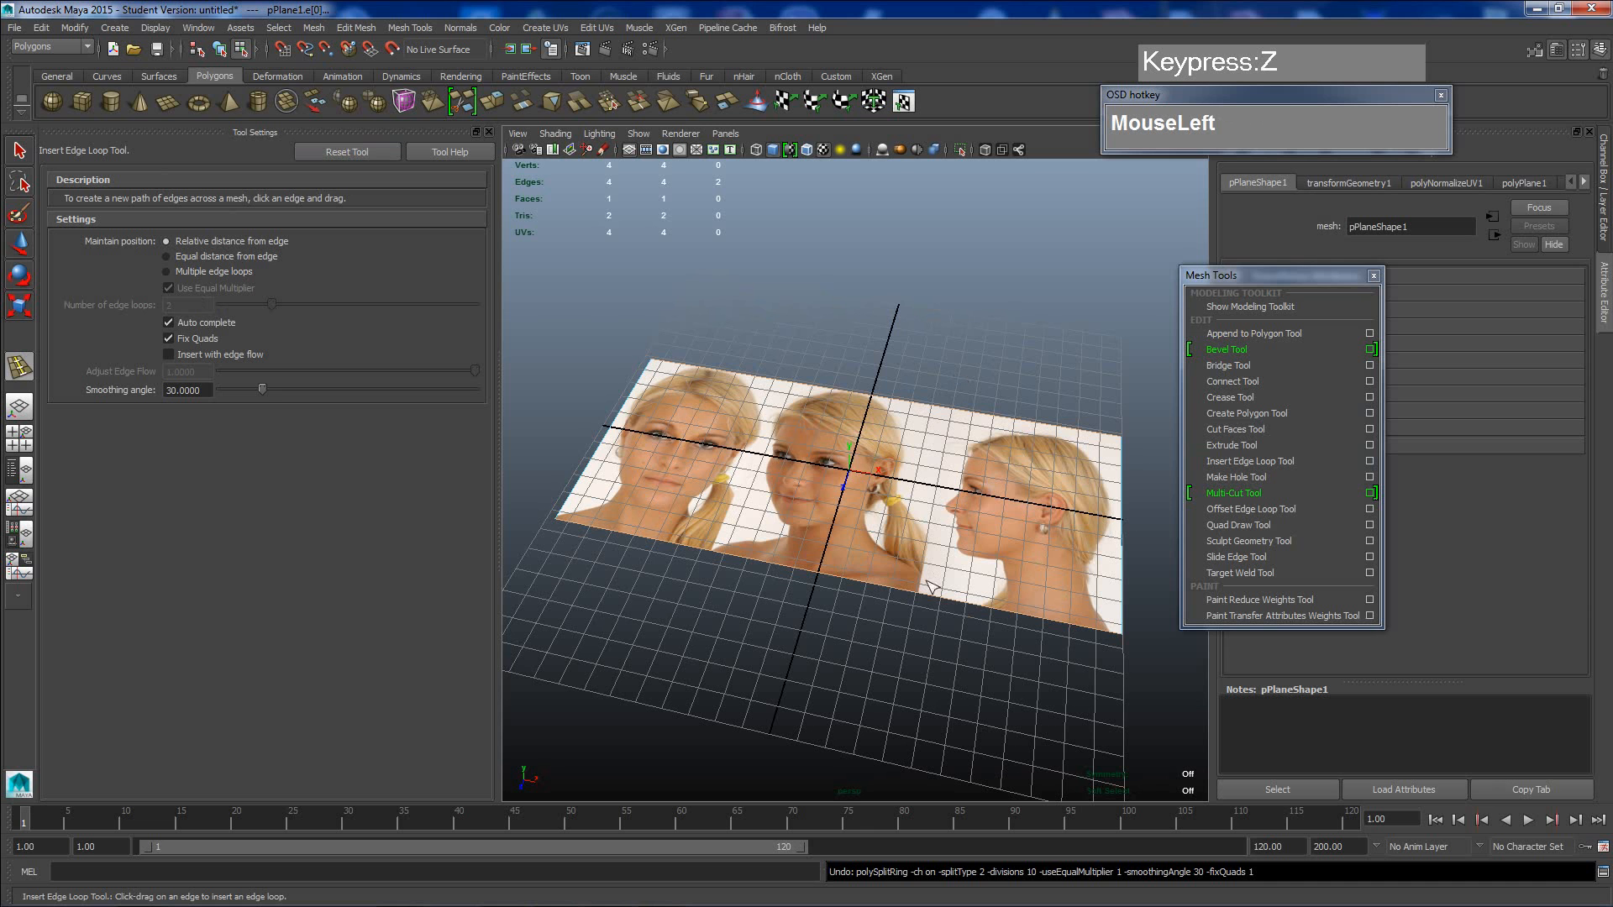
# - Insert two edge loops across the plane, one on each side of the middle head, separating the three photos
pyautogui.moveTo(922, 596); pyautogui.dragTo(922, 597)
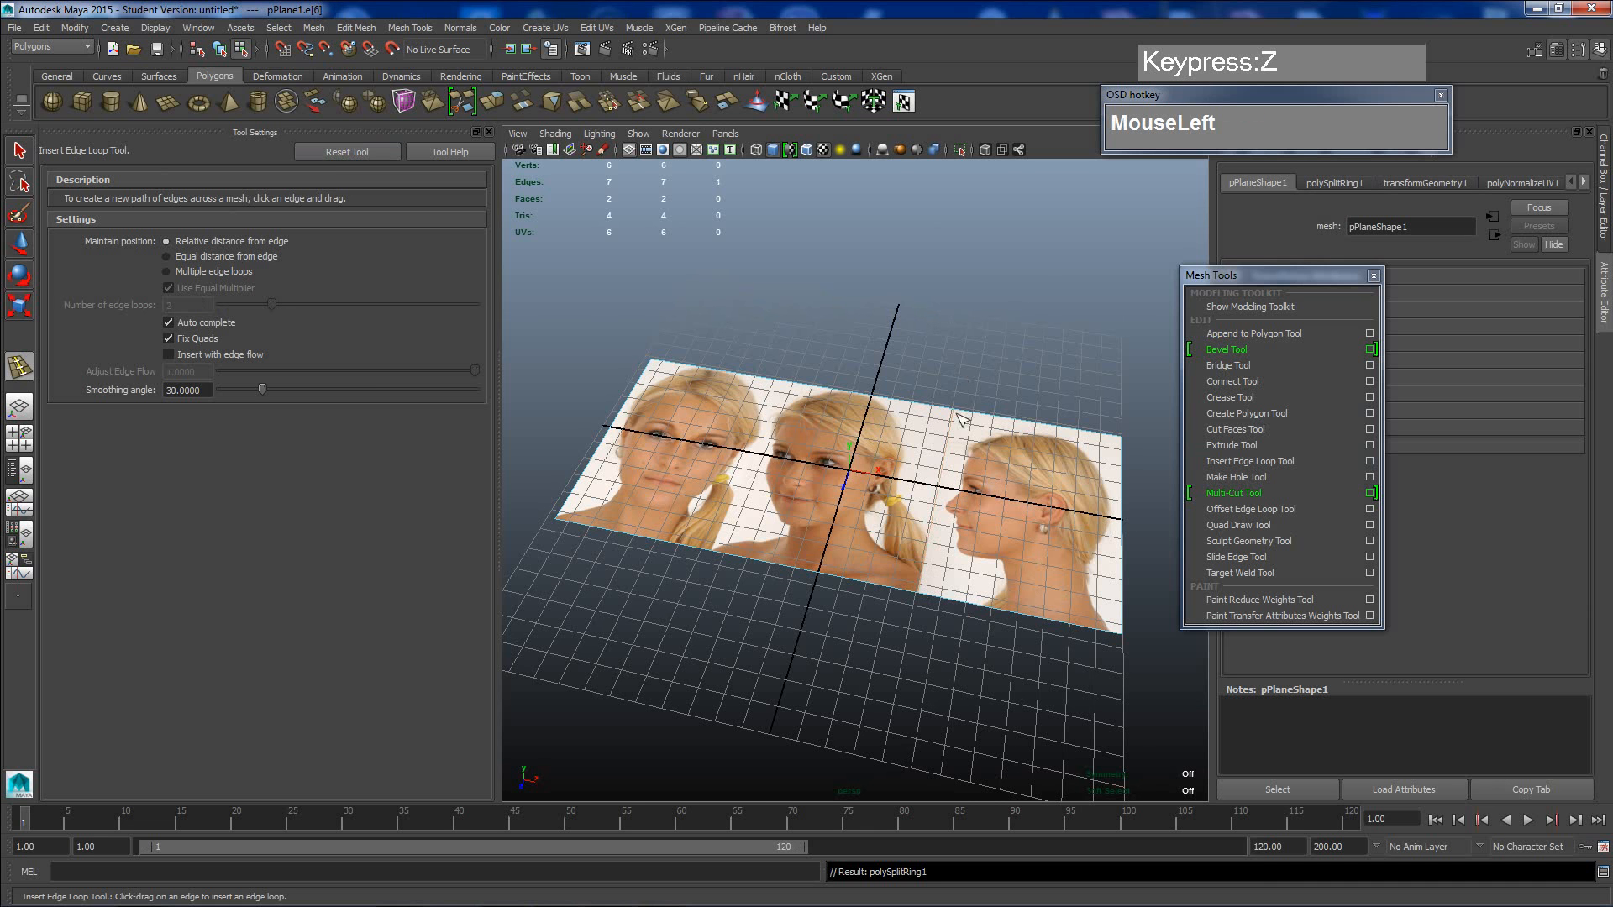
pyautogui.scroll(3, 993, 504)
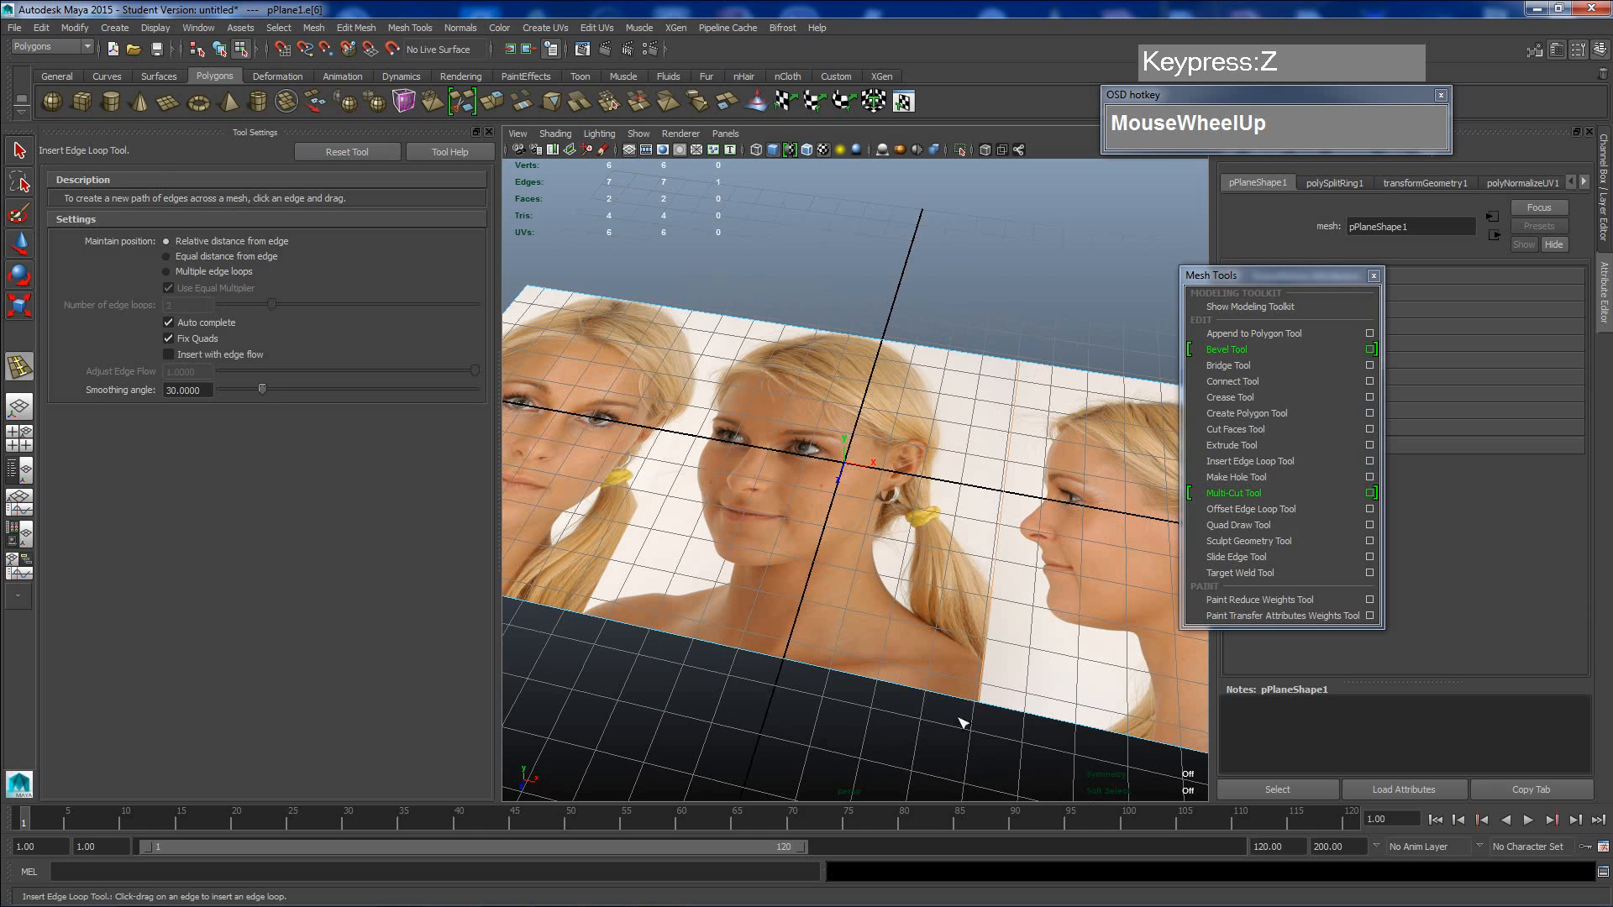
pyautogui.moveTo(586, 618); pyautogui.dragTo(585, 618)
pyautogui.scroll(-2, 667, 542)
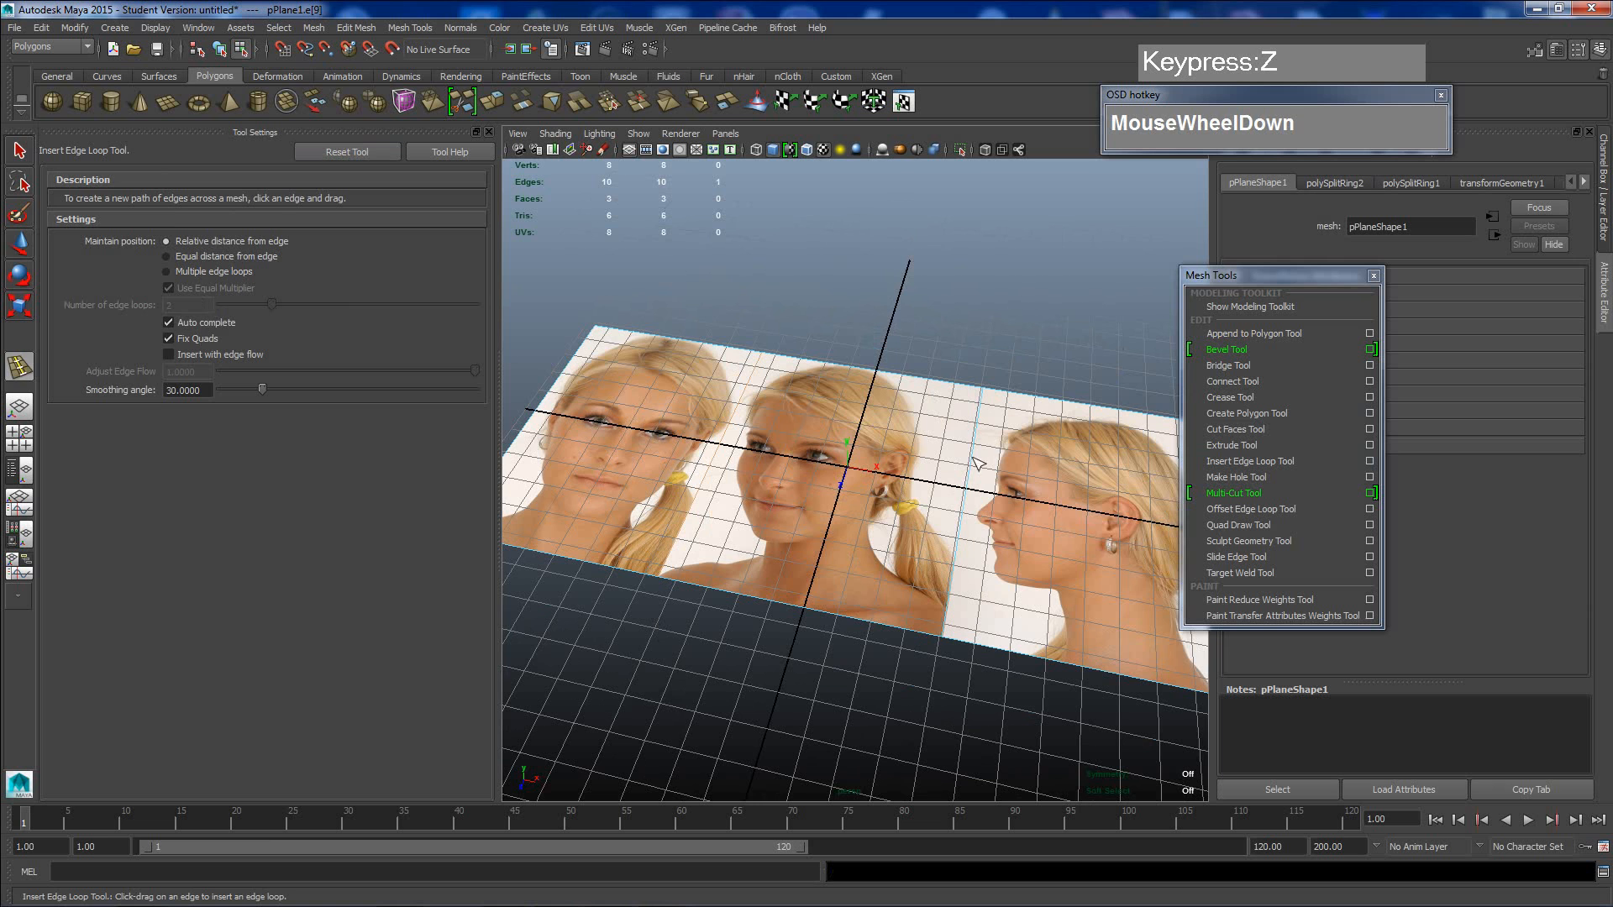
# - Delete the middle face with the three-quarter head view and return the plane to object mode
pyautogui.press('q')
pyautogui.scroll(-2, 945, 445)
pyautogui.moveTo(899, 458); pyautogui.dragTo(926, 470, button='right')
pyautogui.click(859, 504)
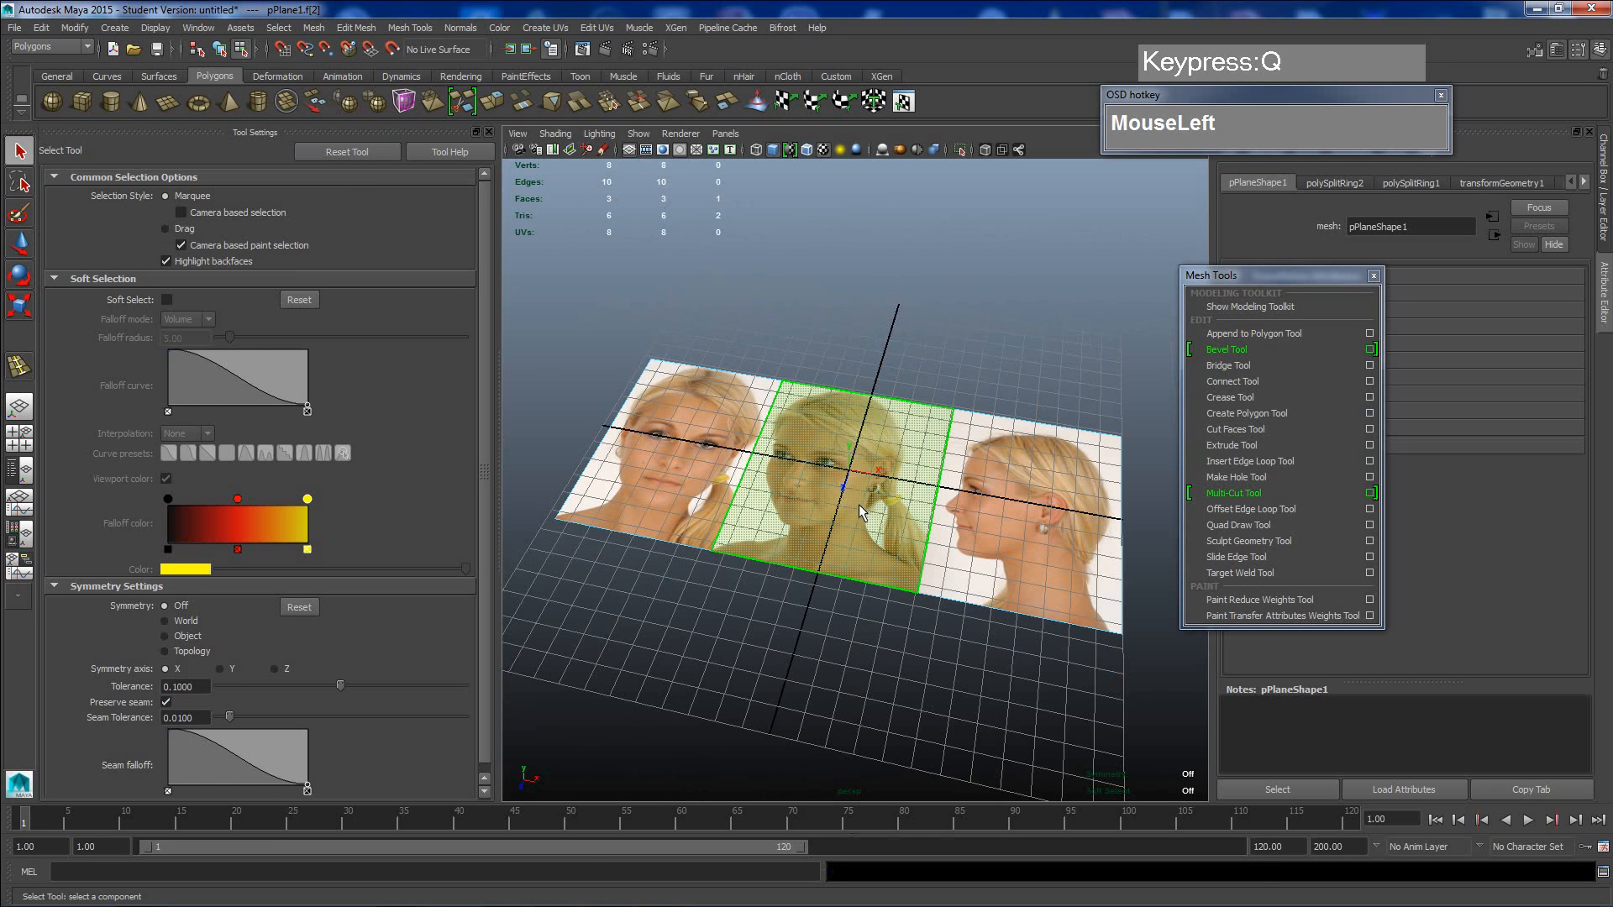
pyautogui.press('Delete')
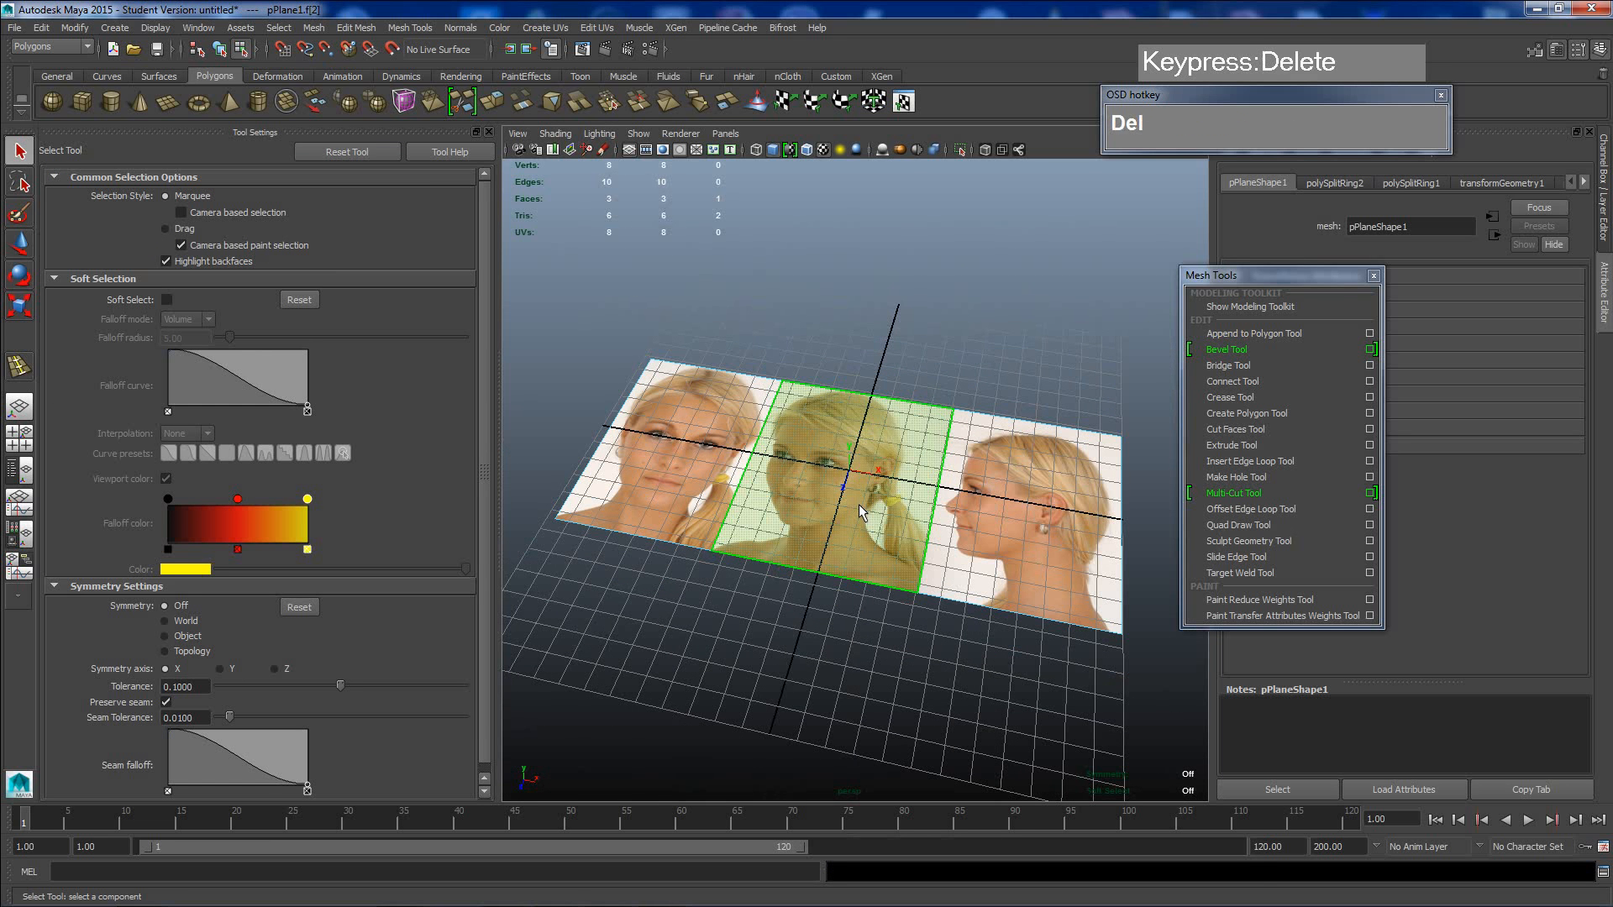
pyautogui.rightClick(1040, 480)
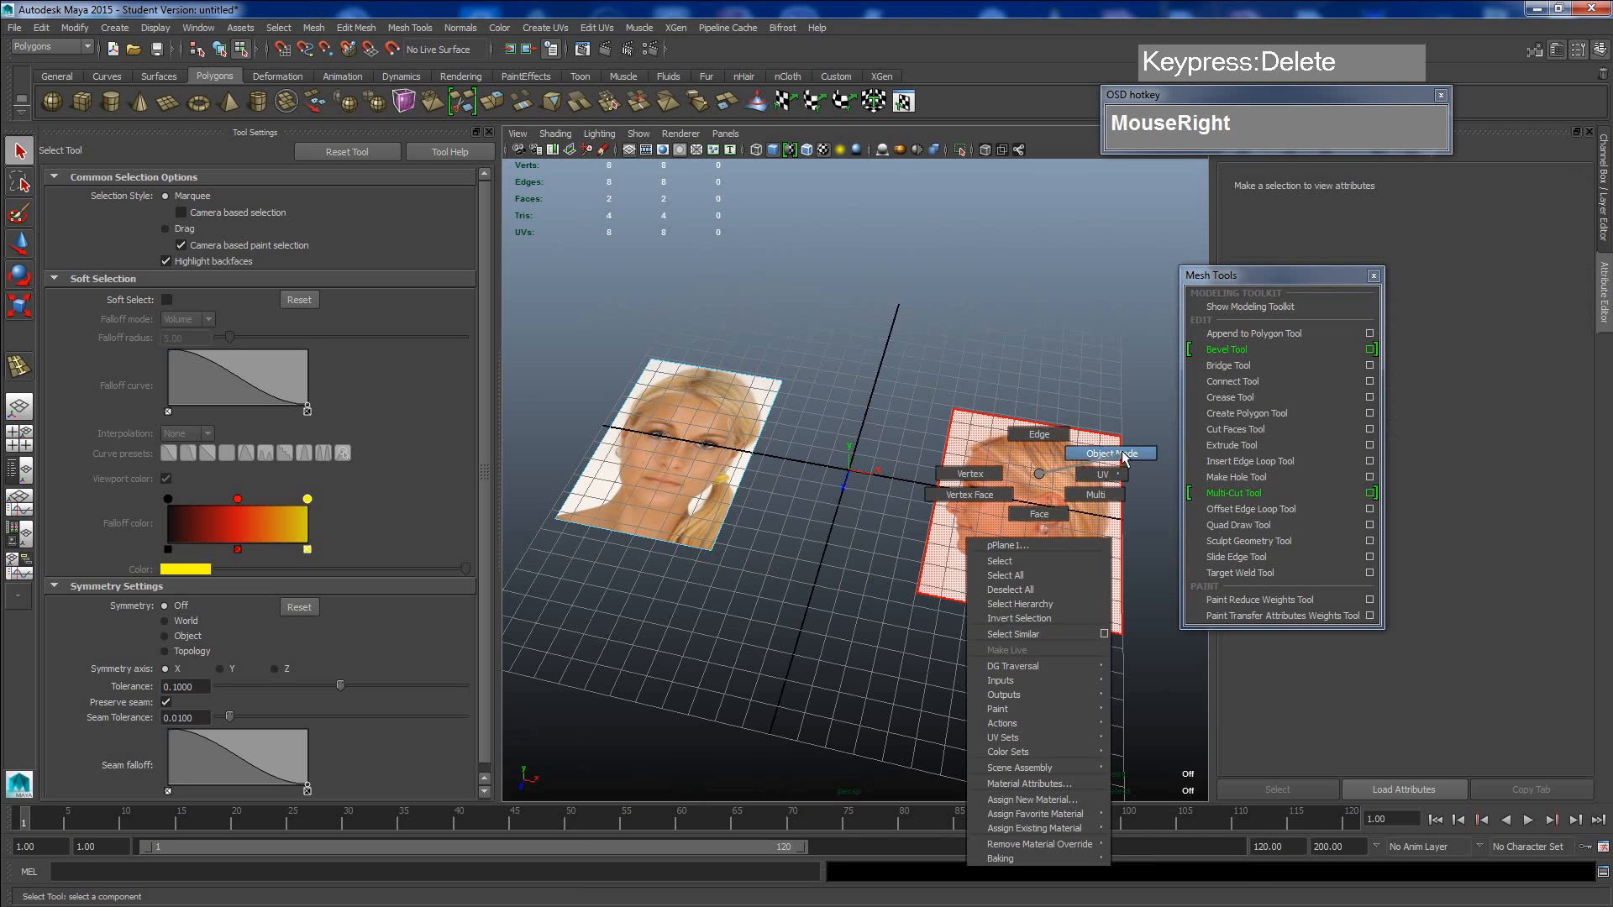
pyautogui.click(1084, 453)
# - Duplicate the plane holding the front and side views and raise the copy about 4.2 units above the original
pyautogui.keyDown('alt'); pyautogui.moveTo(985, 590); pyautogui.dragTo(958, 530); pyautogui.keyUp('alt')
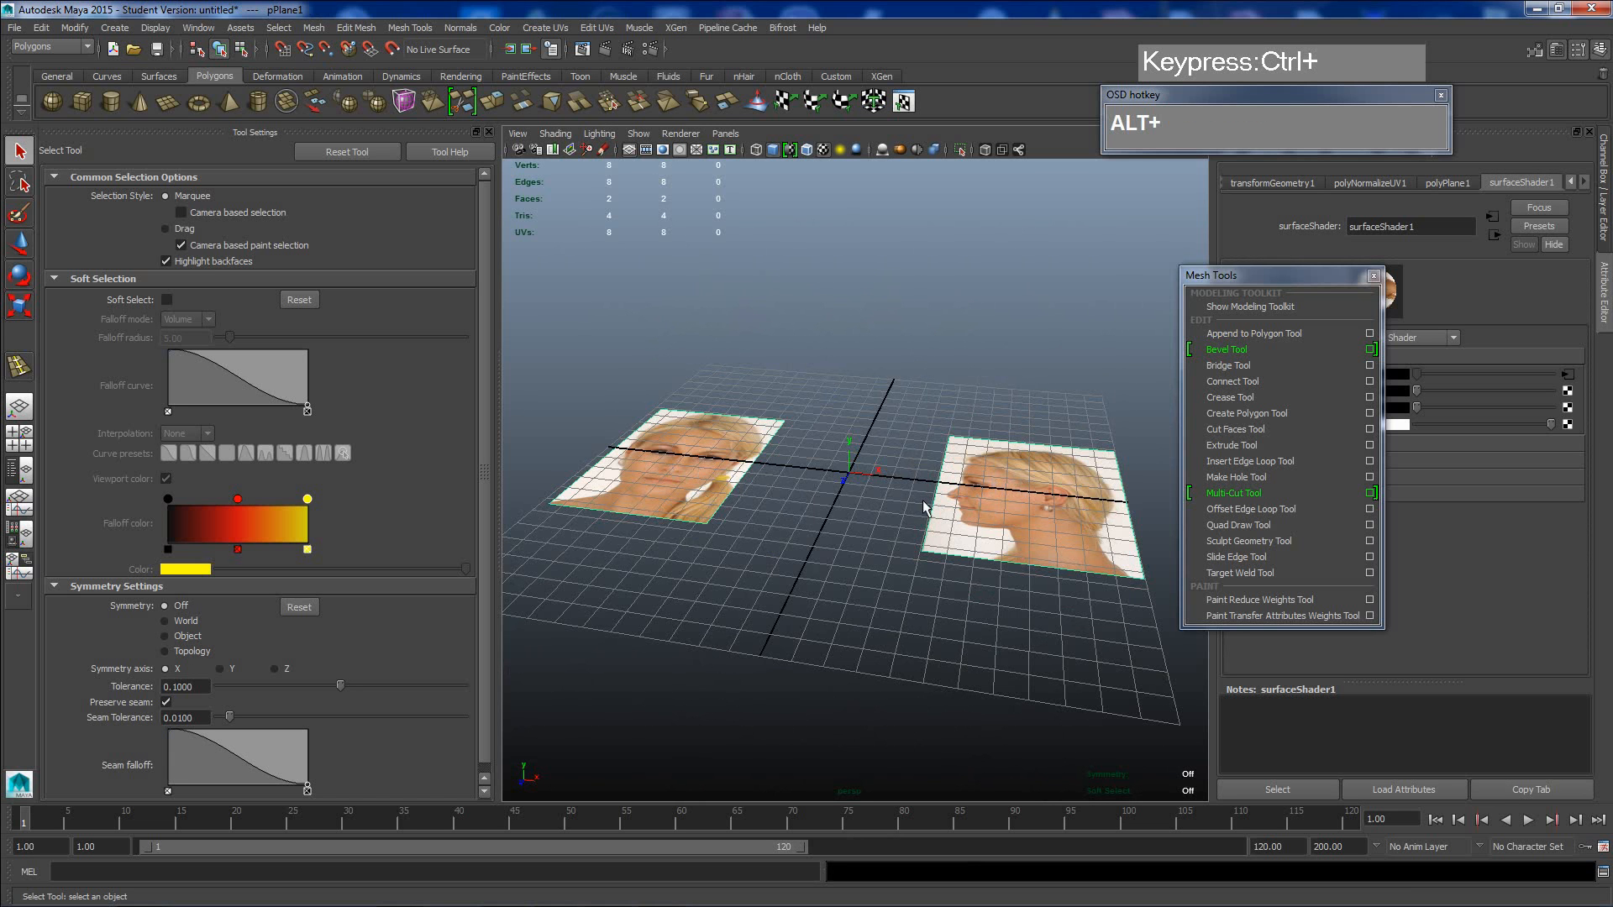
pyautogui.hotkey('ctrl', 'd')
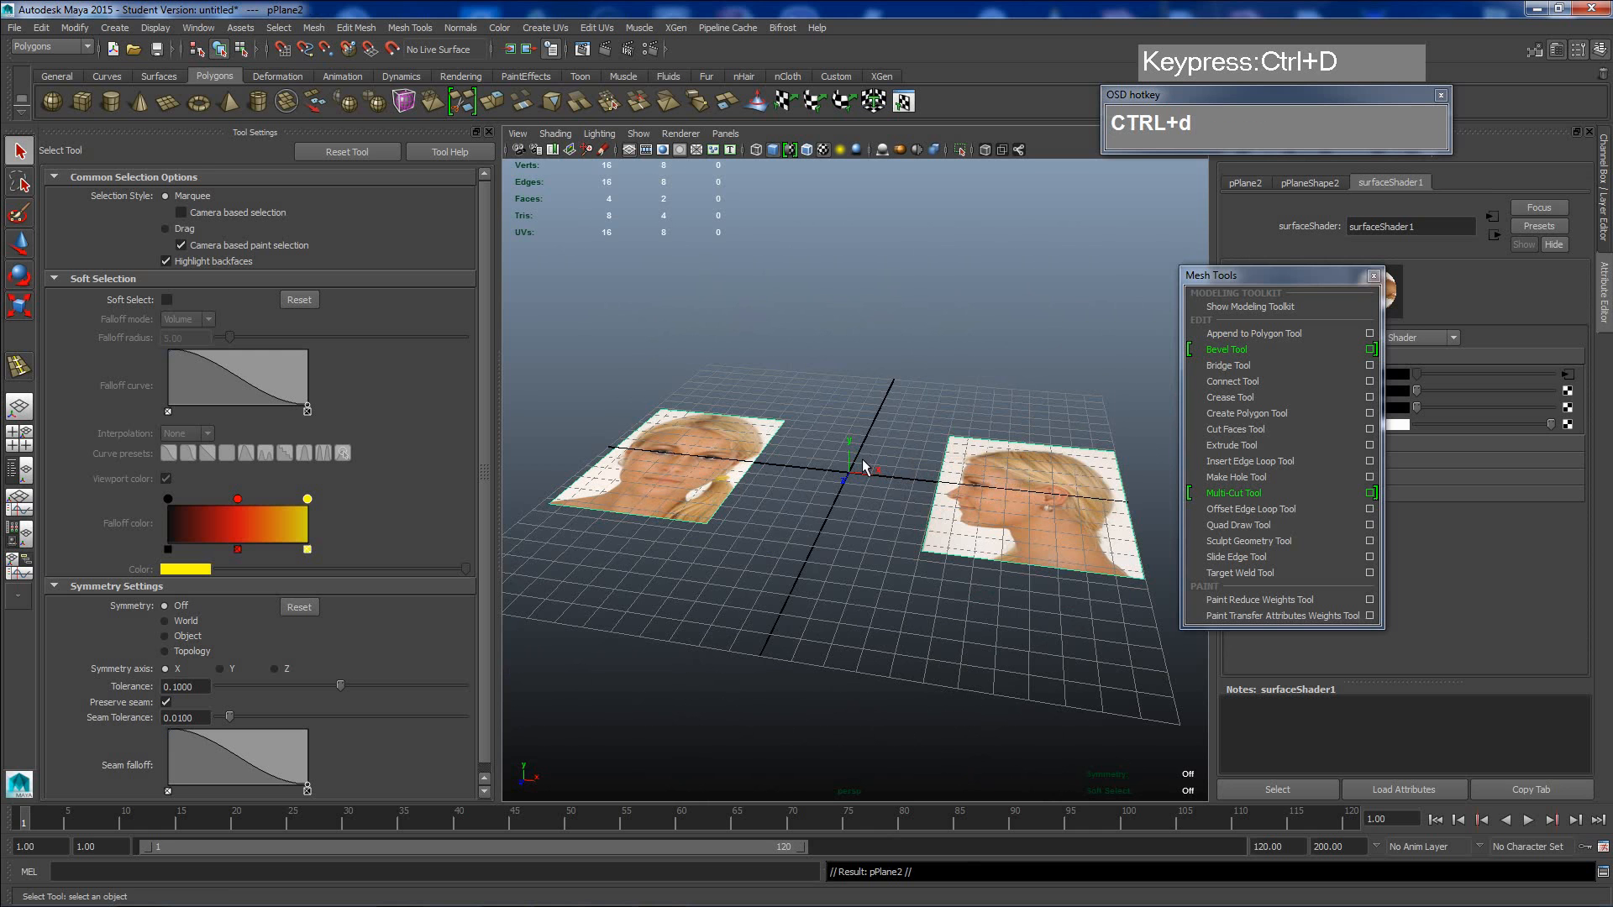
pyautogui.press('w')
pyautogui.moveTo(861, 391); pyautogui.dragTo(863, 290)
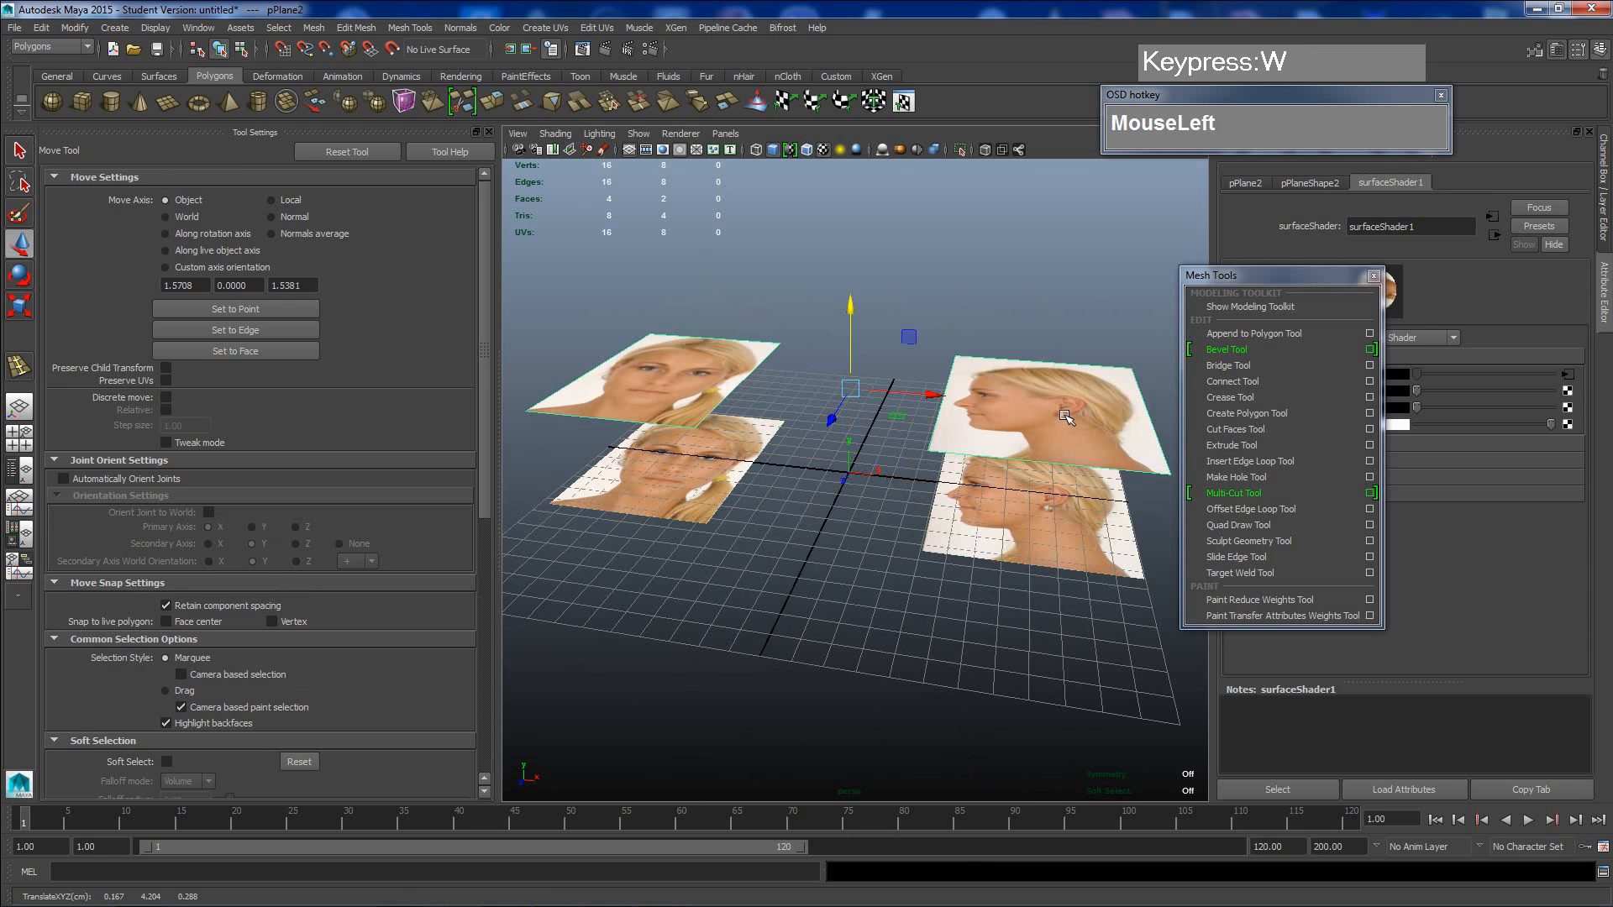
# - Delete the face with the front head view from the raised copy of the plane
pyautogui.moveTo(1031, 378); pyautogui.dragTo(1032, 422, button='right')
pyautogui.click(632, 388)
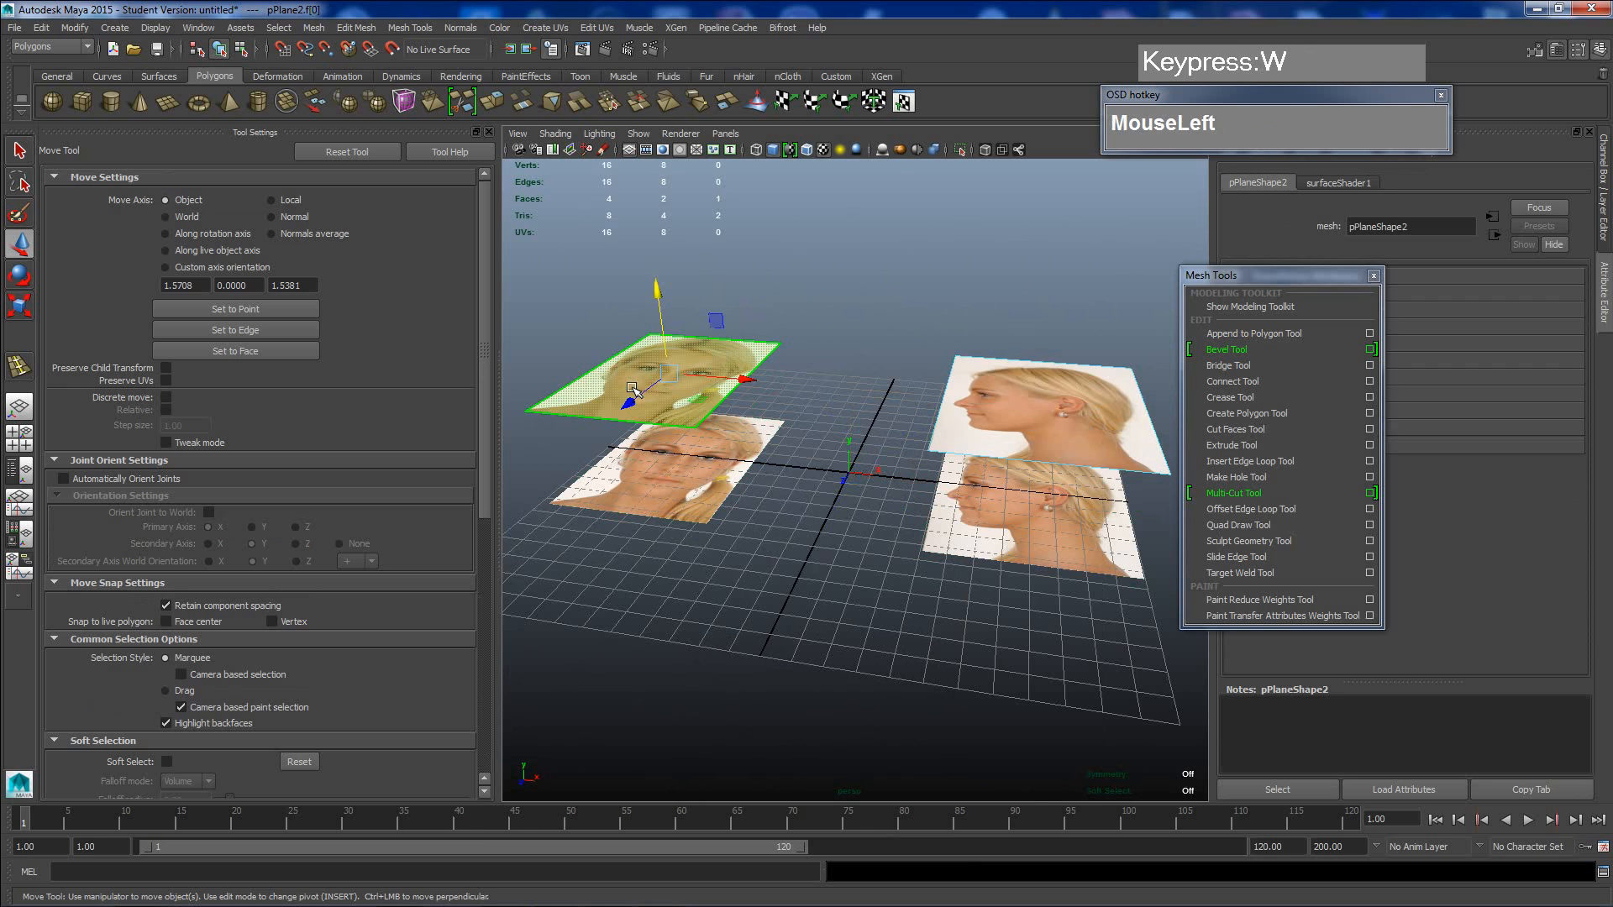
pyautogui.press('Delete')
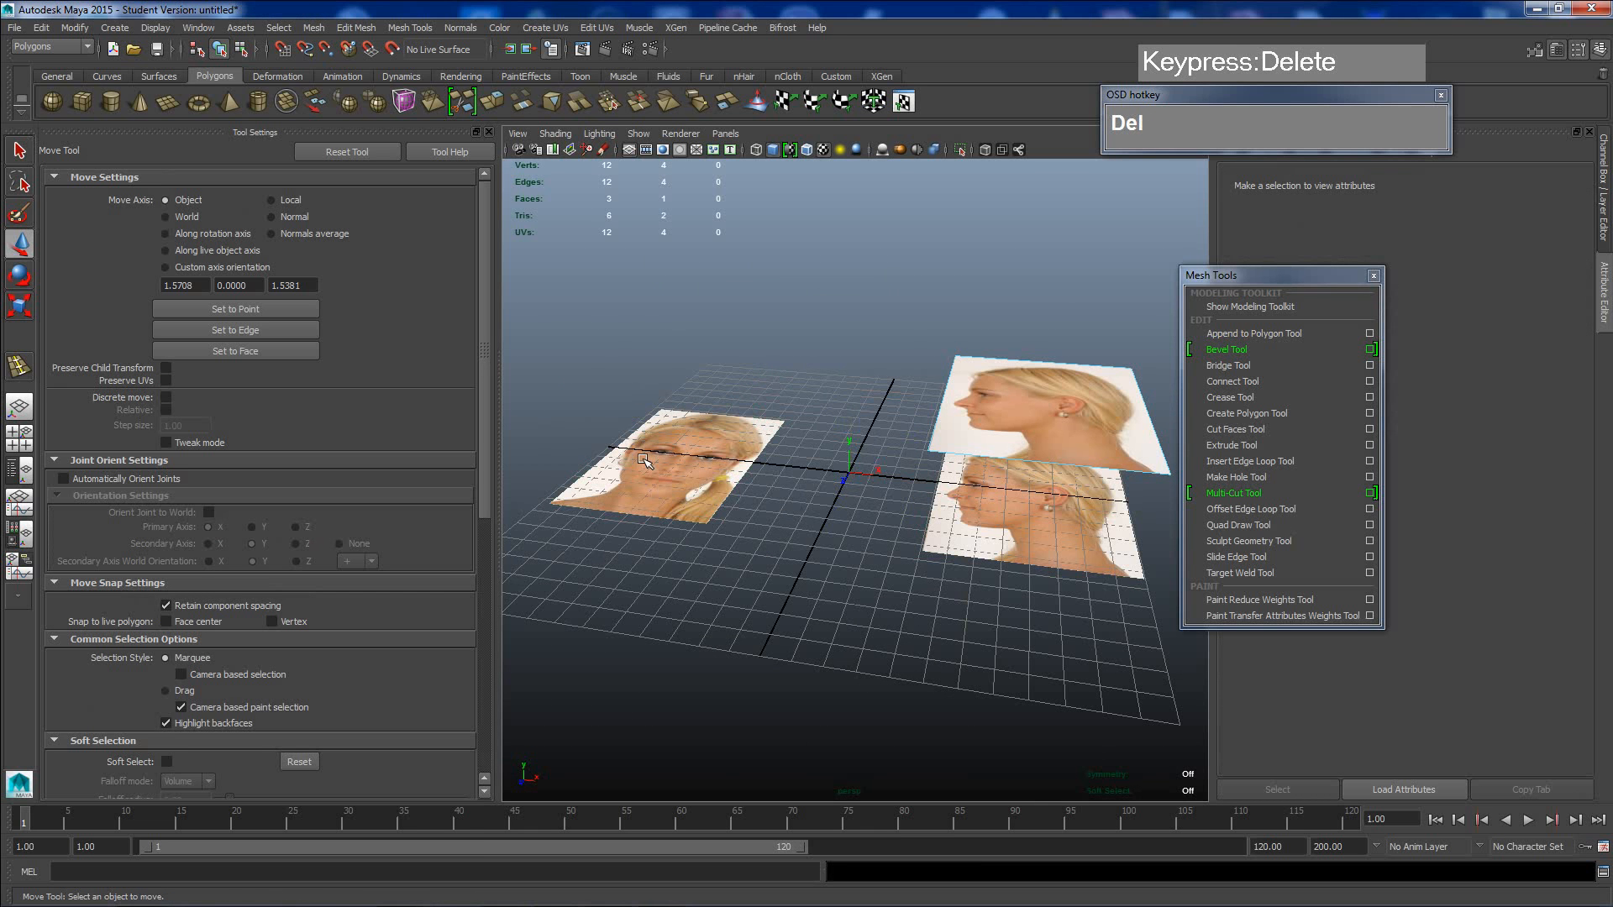
# - Delete the face with the side head view from the original lower plane
pyautogui.click(1021, 519)
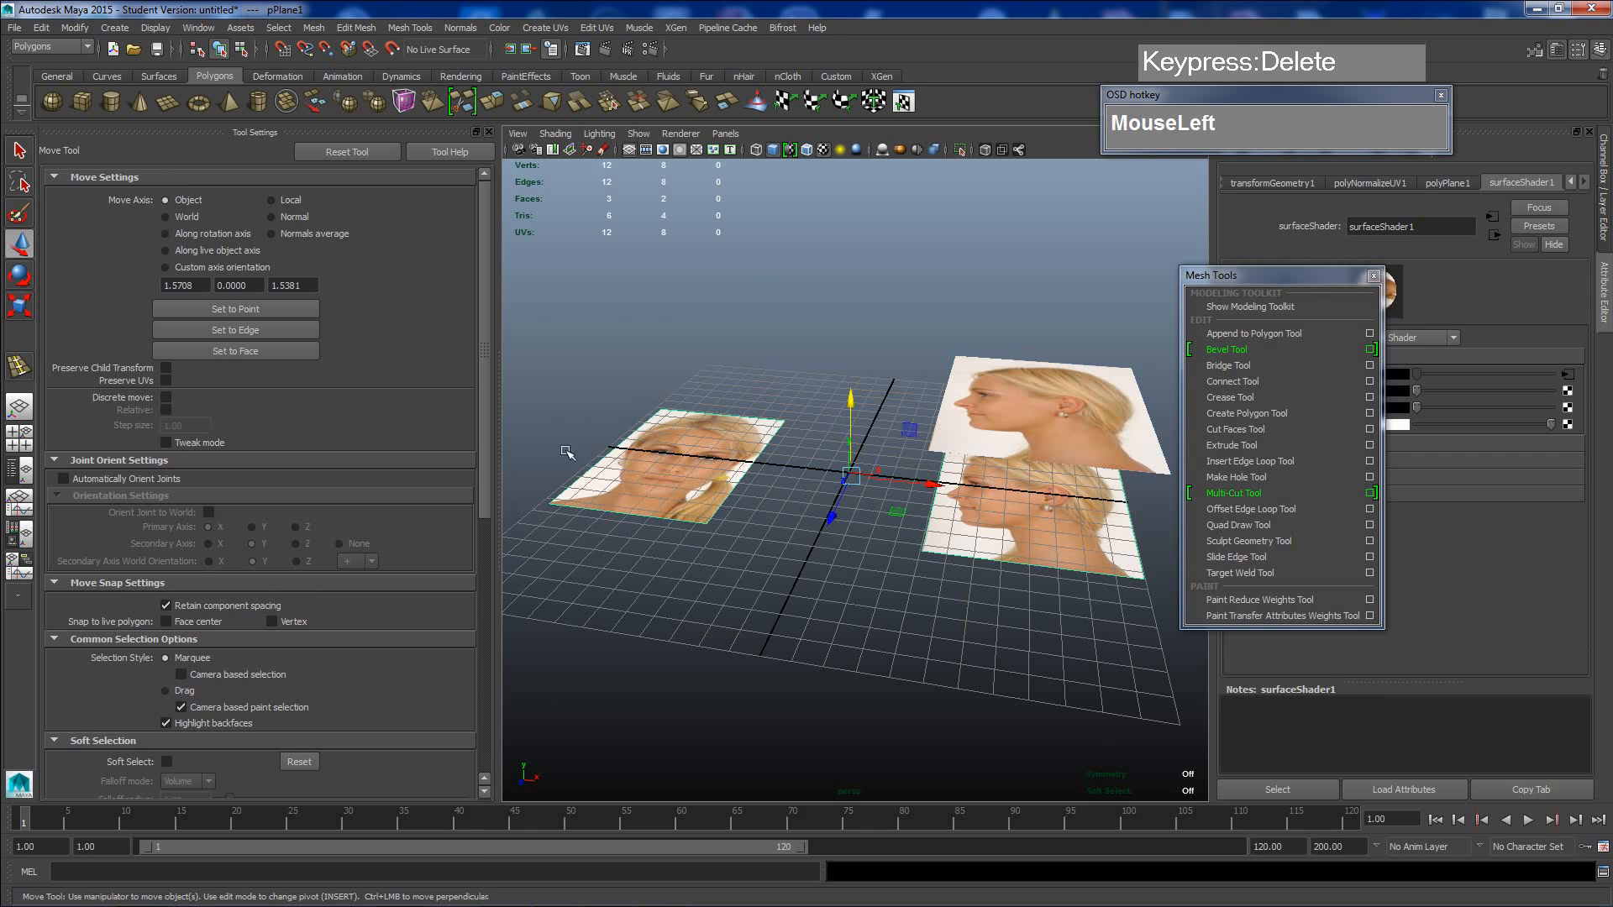
pyautogui.moveTo(1033, 508); pyautogui.dragTo(1046, 554, button='right')
pyautogui.click(1021, 514)
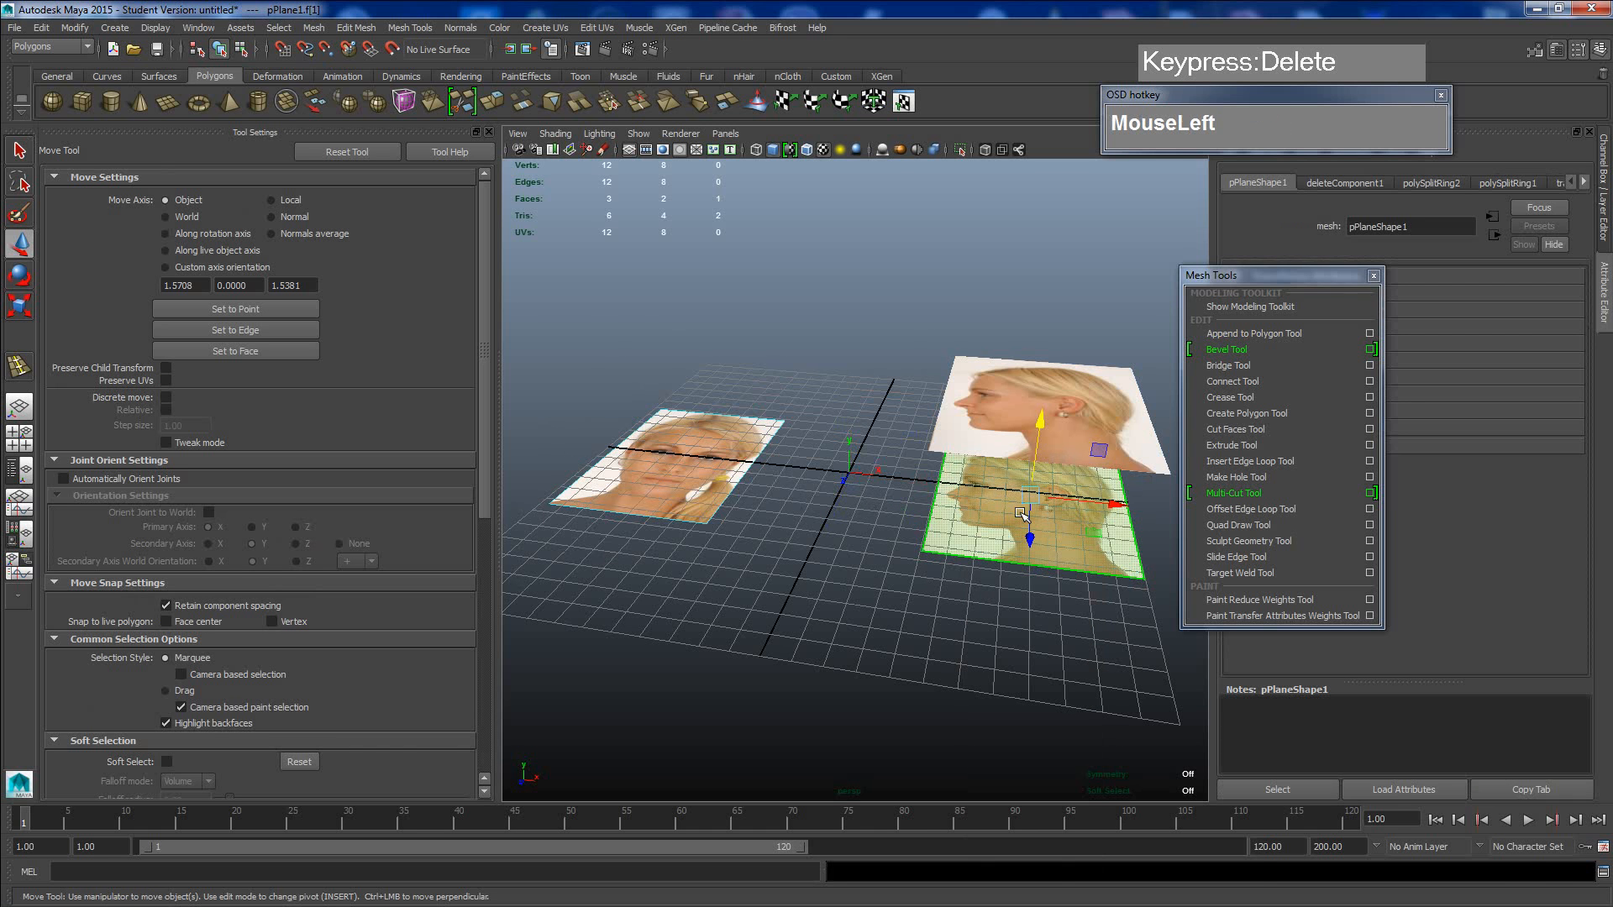
pyautogui.press('Delete')
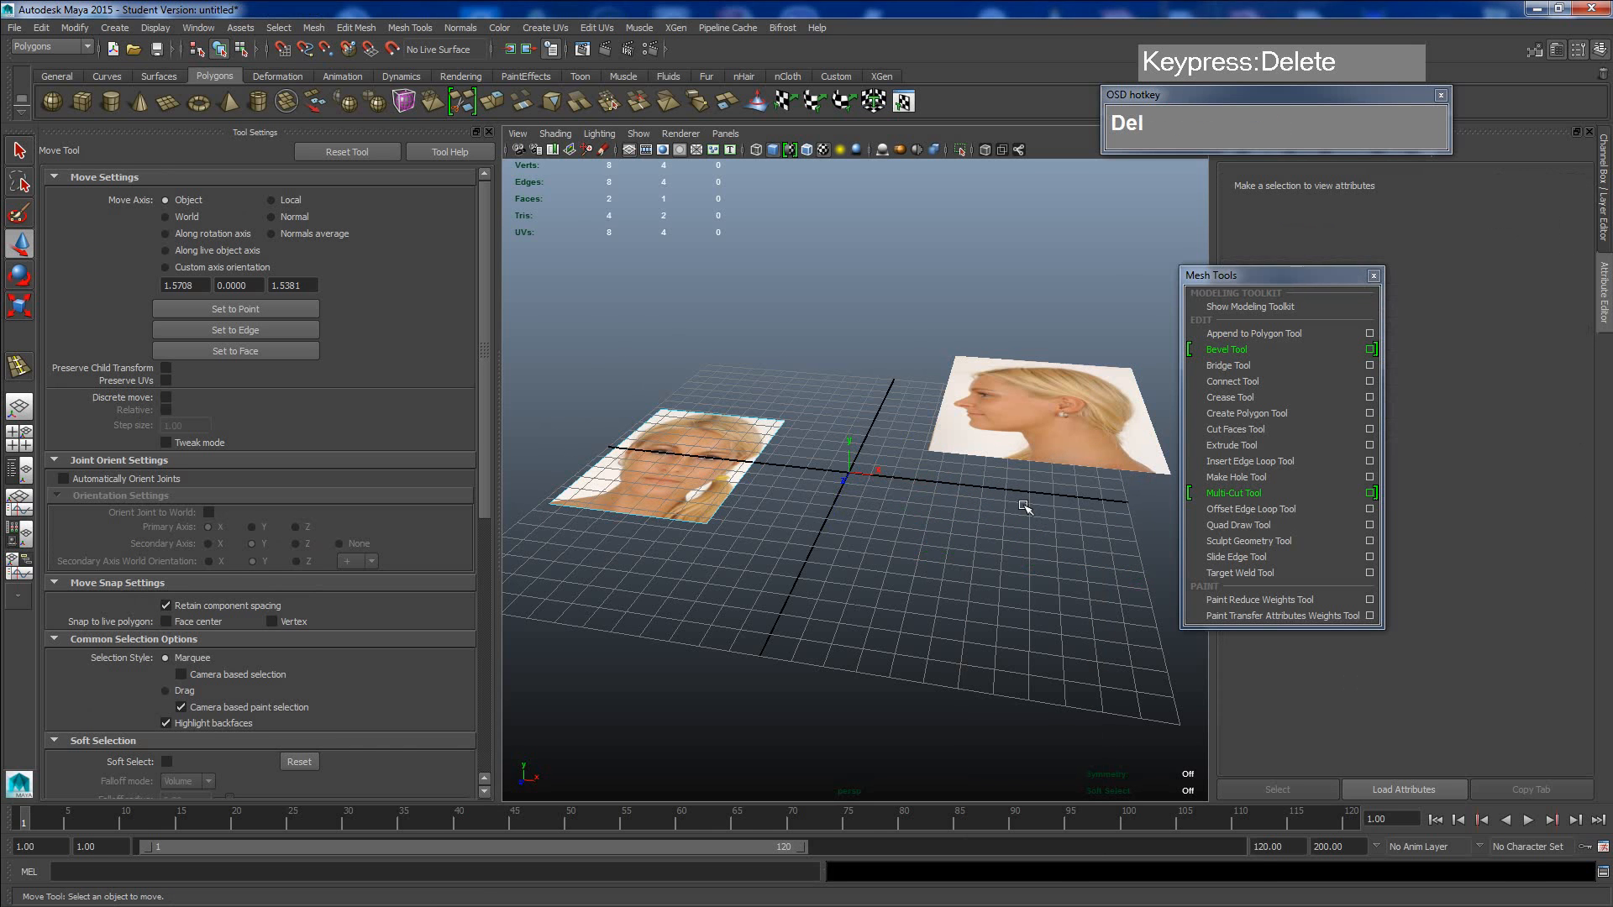
# - Set the raised side-view plane's Translate Y to 0, moving the Mesh Tools window clear of the planes
pyautogui.click(1072, 424)
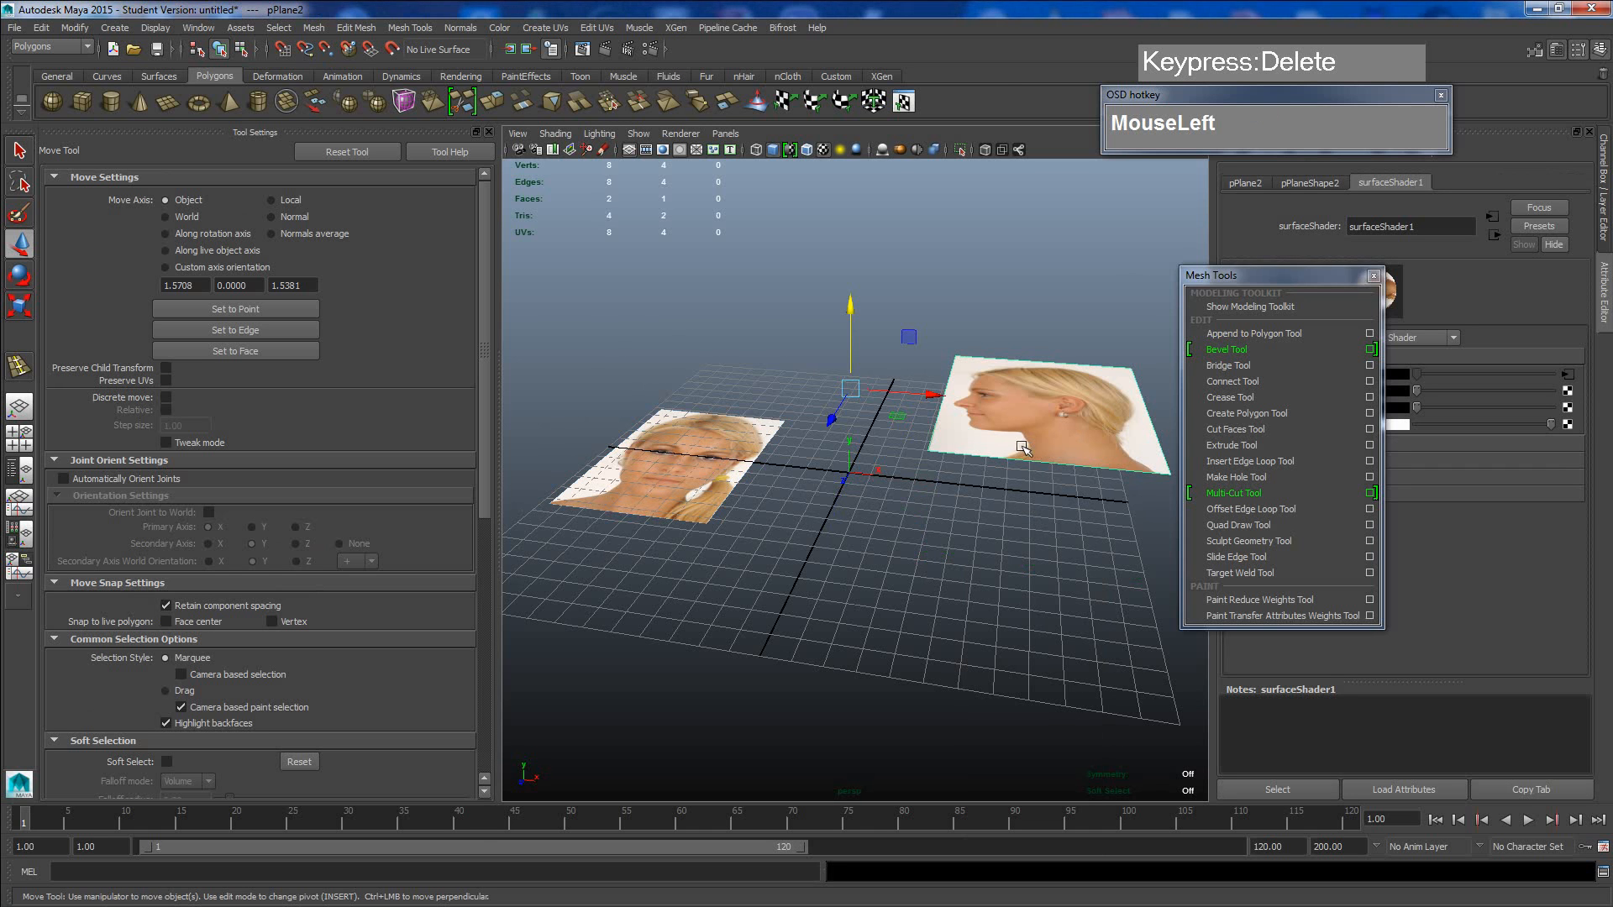
pyautogui.moveTo(1327, 278); pyautogui.dragTo(1244, 208)
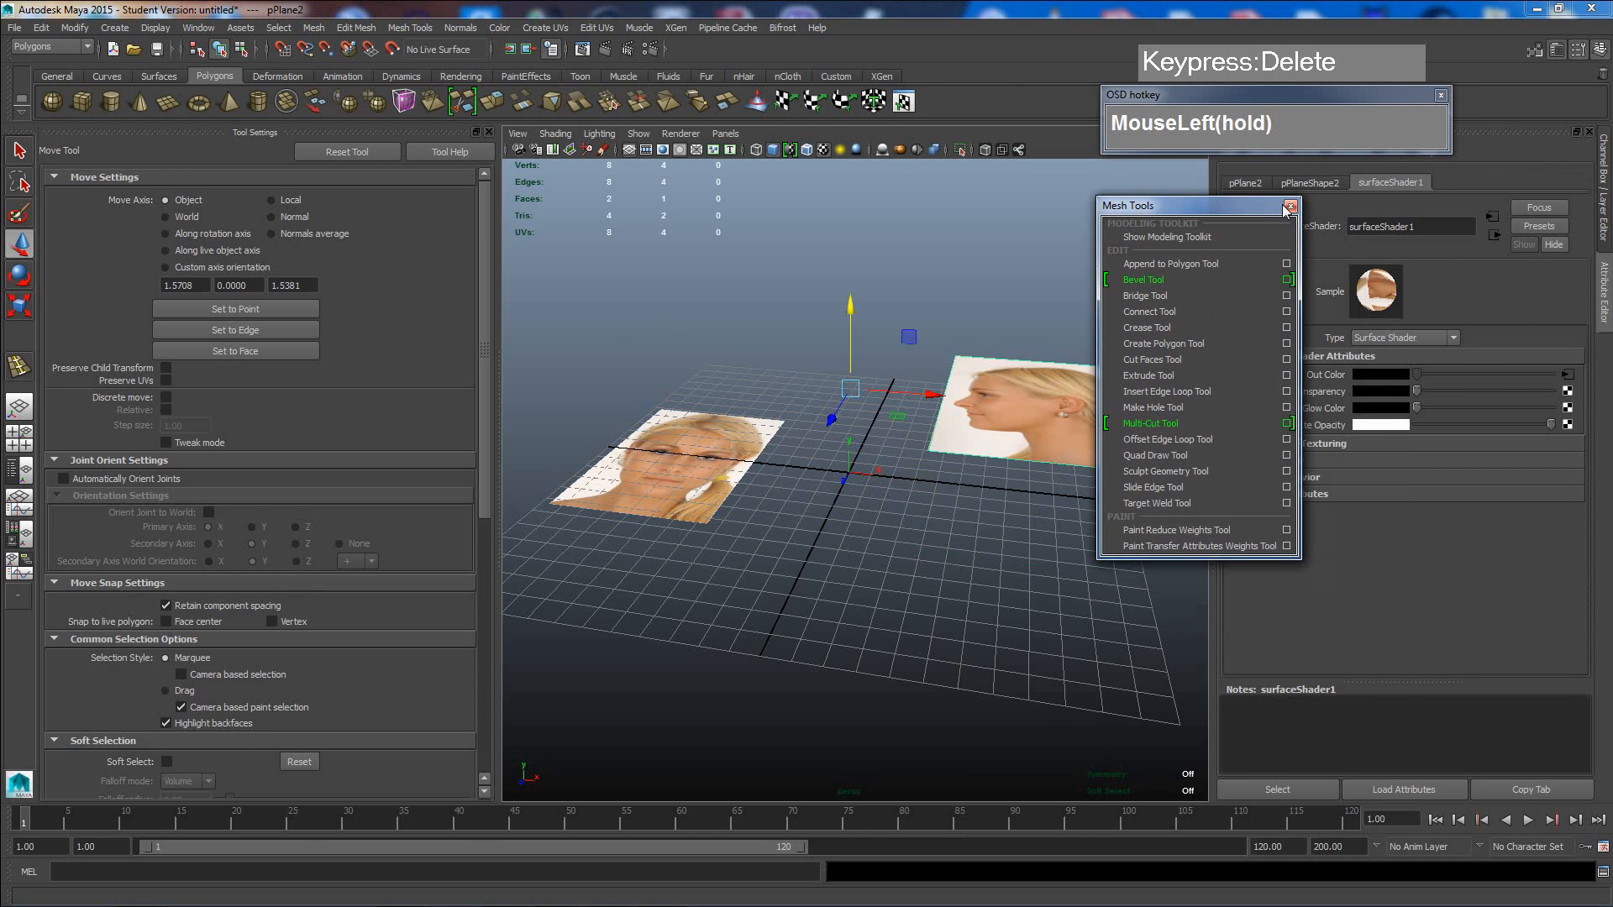
pyautogui.click(1602, 214)
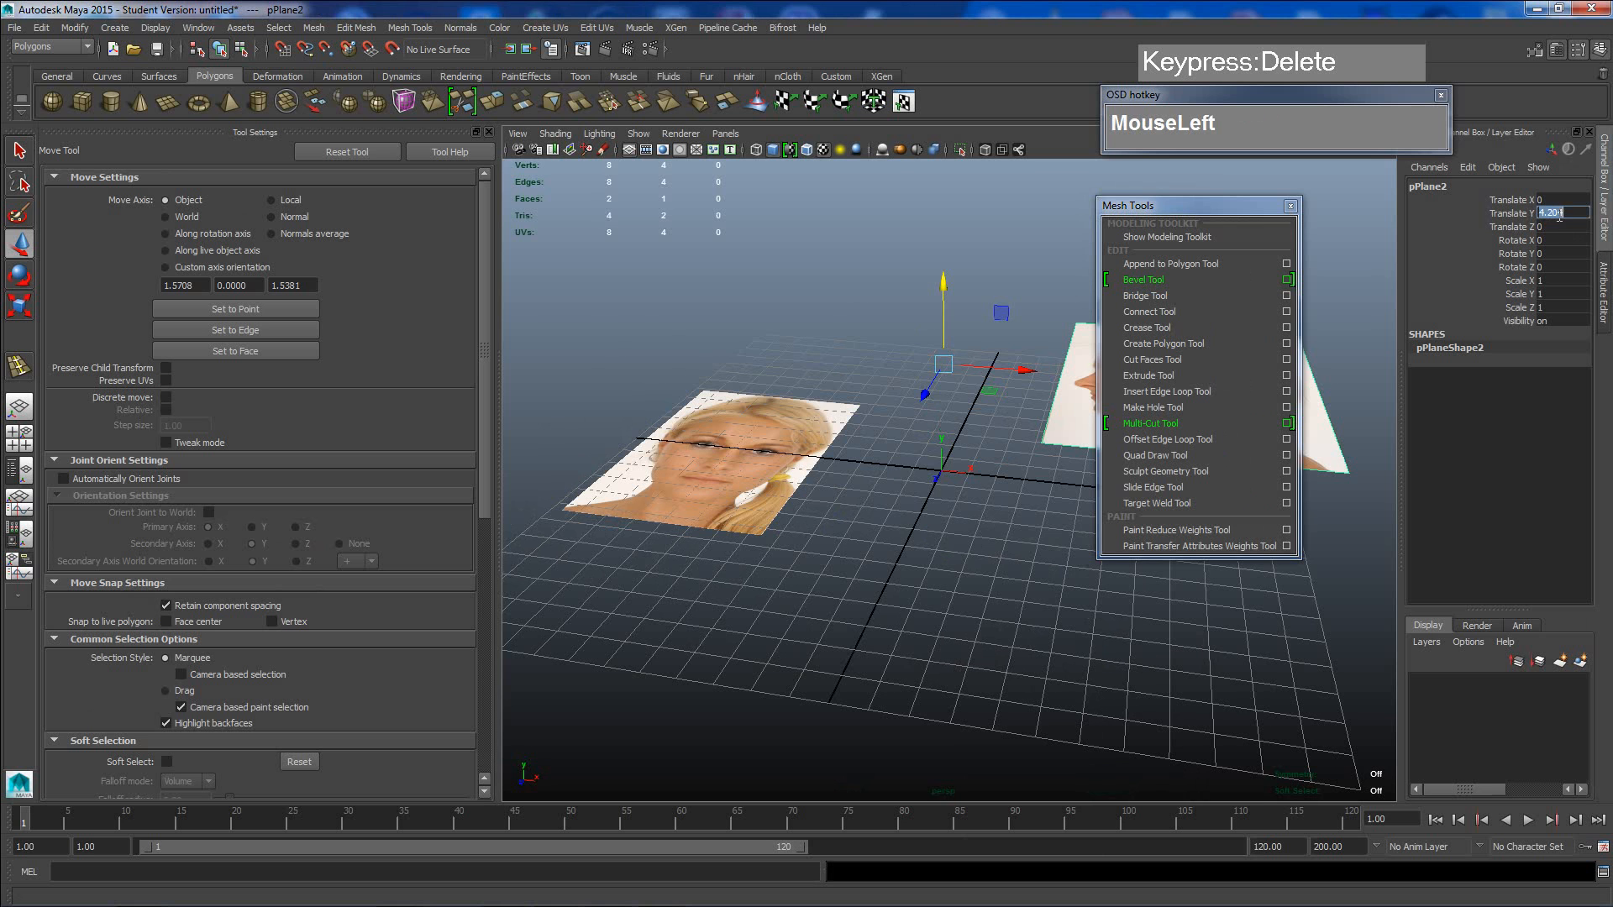
pyautogui.write('0')
pyautogui.press('KP_Enter')
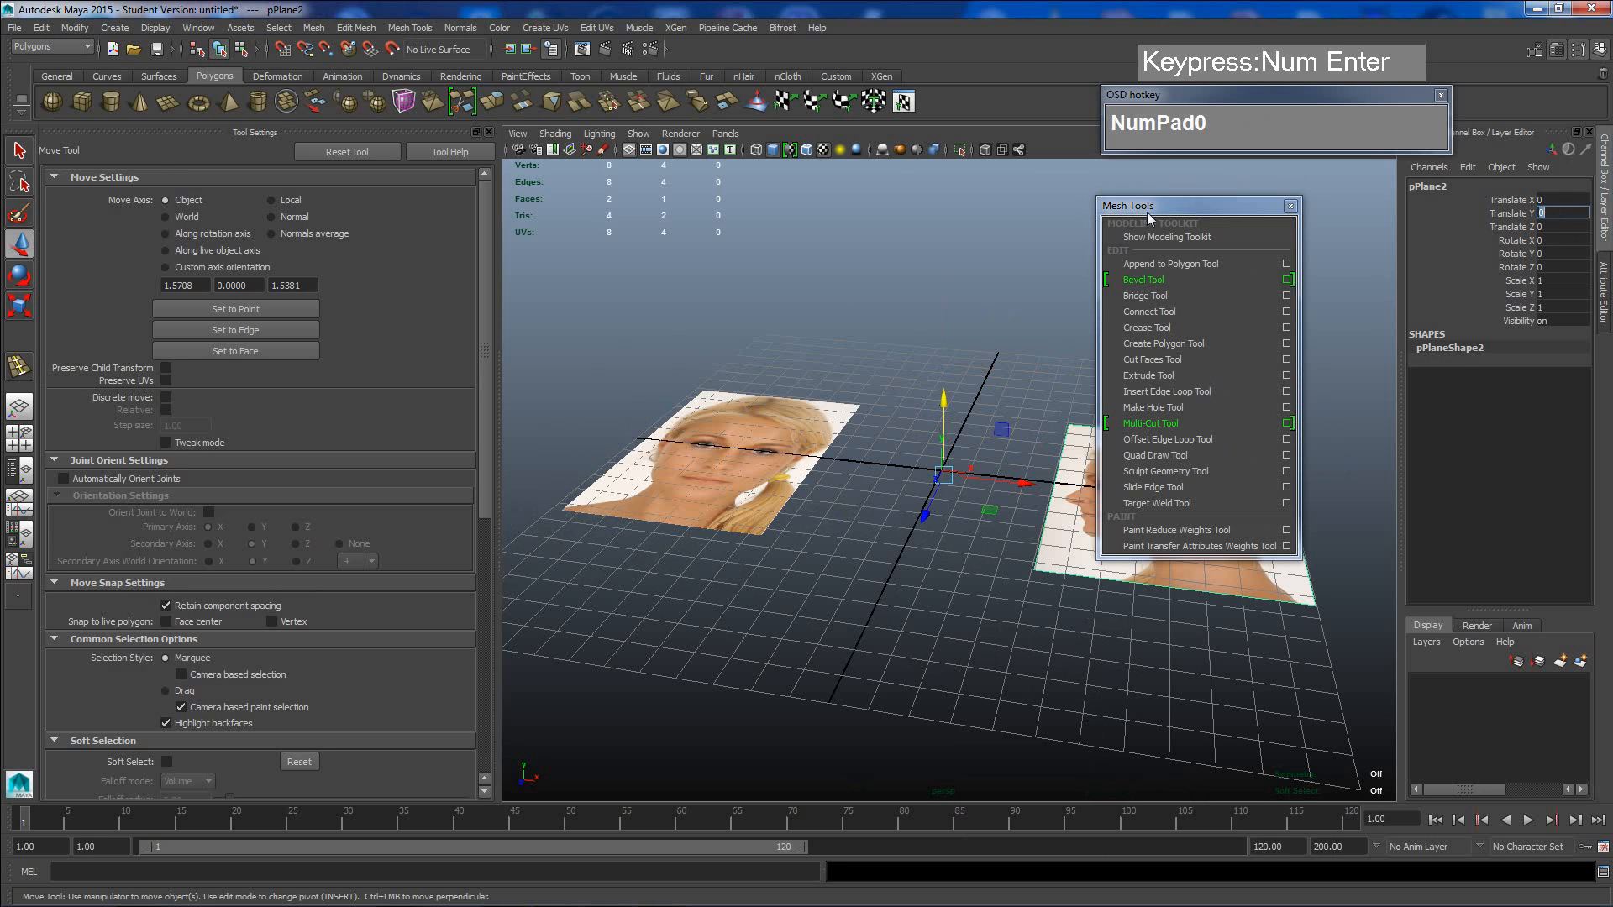
pyautogui.moveTo(1171, 212); pyautogui.dragTo(1355, 199)
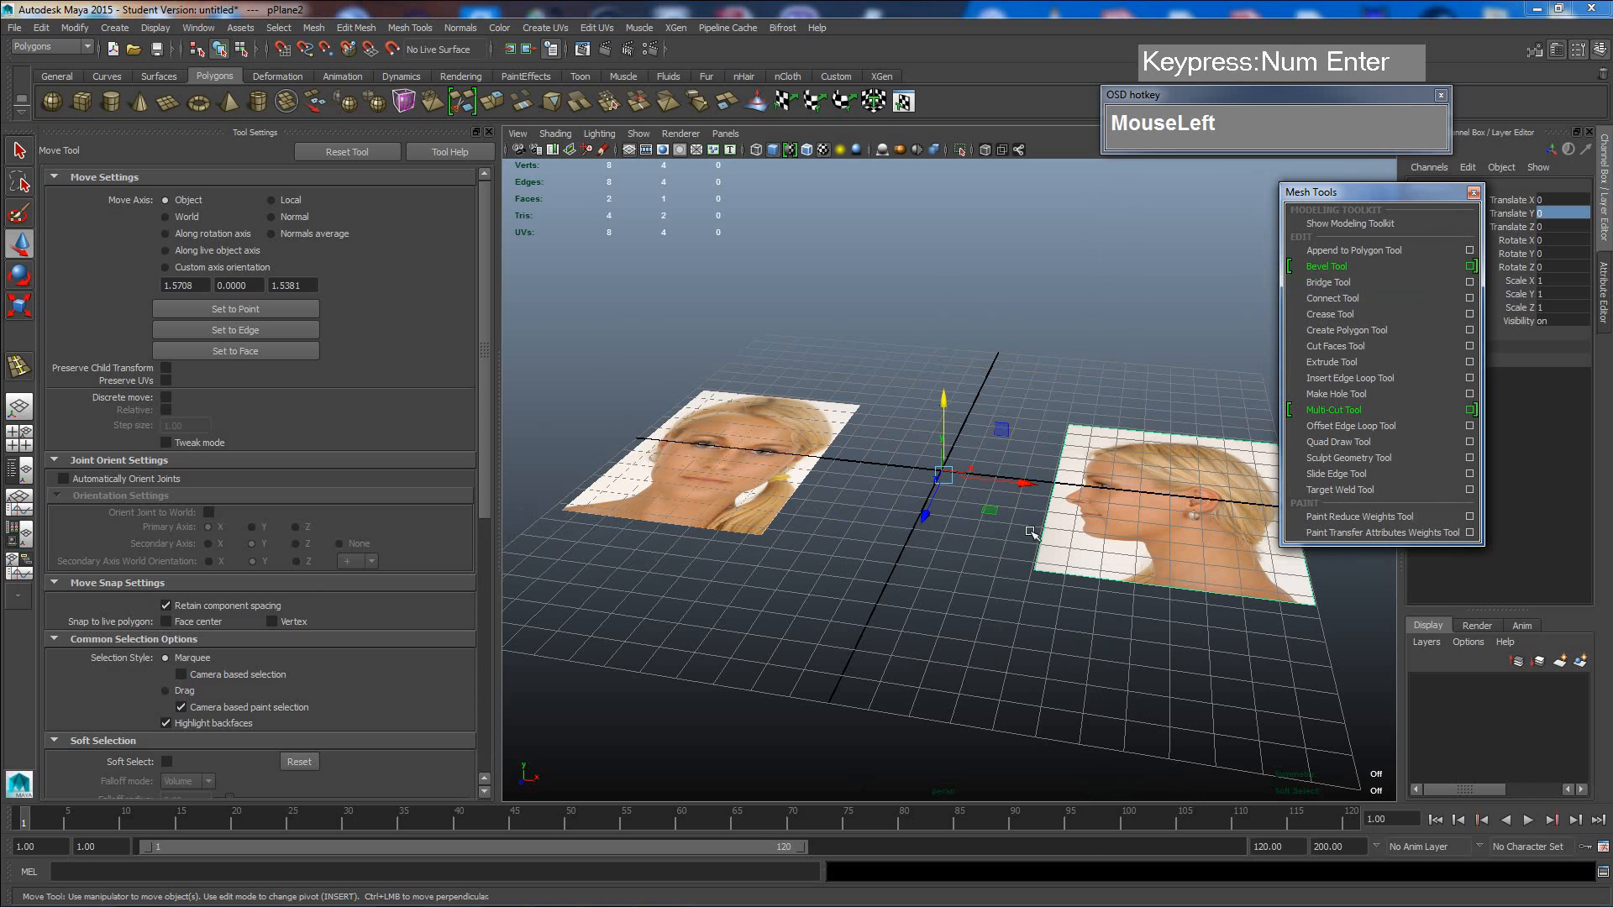
# - Rotate the front-view plane upright by 90 degrees about X, using stepped rotation
pyautogui.click(809, 429)
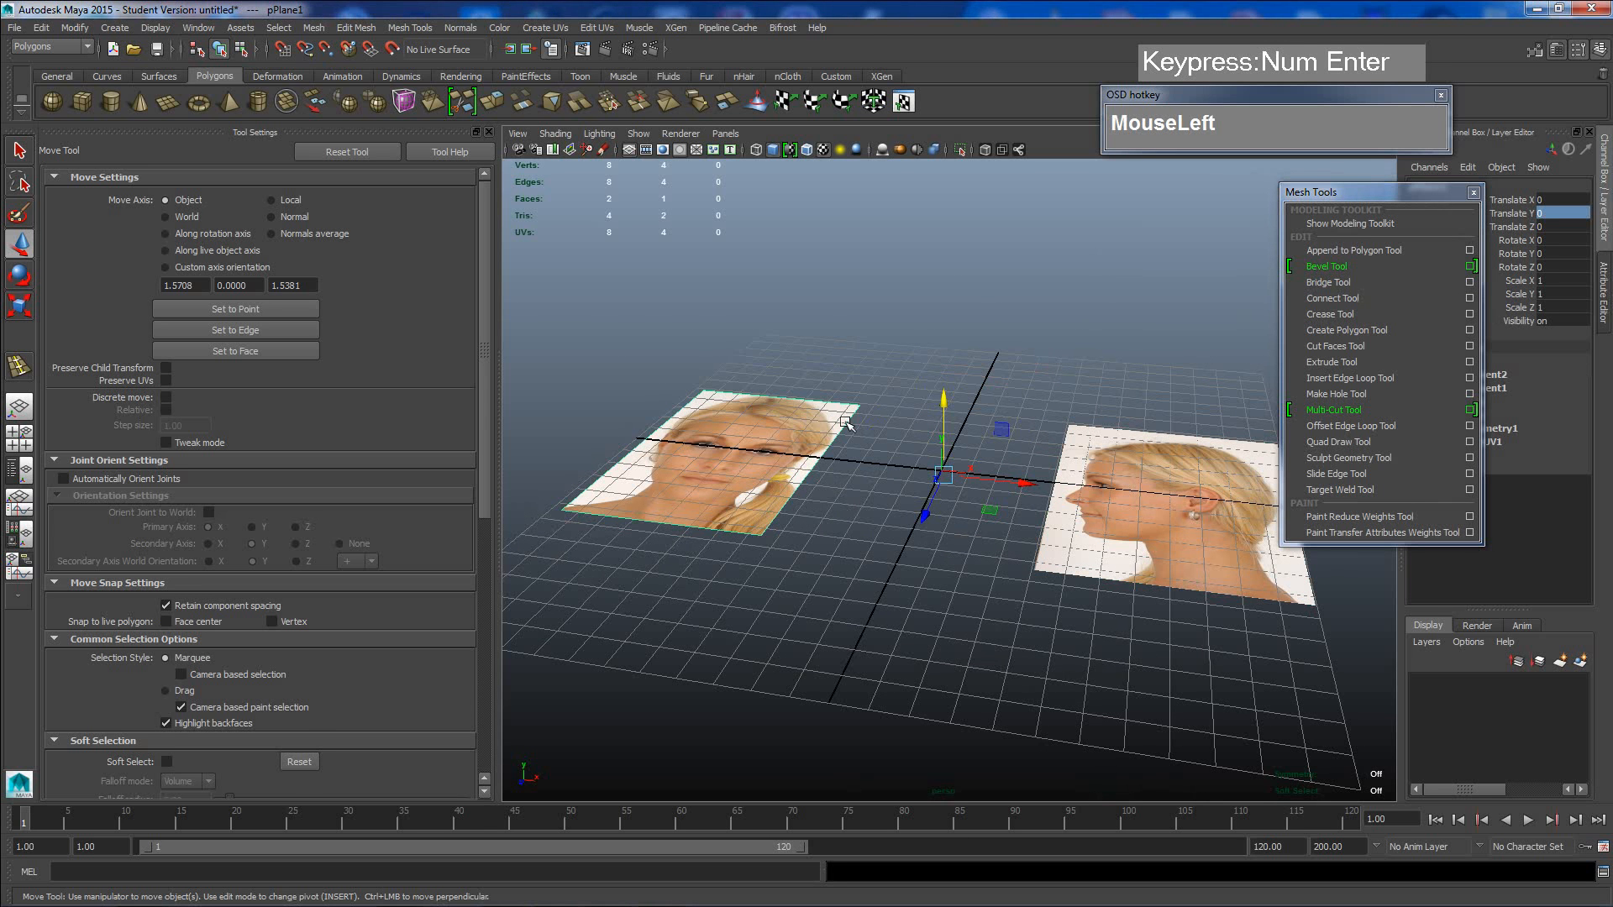
pyautogui.press('e')
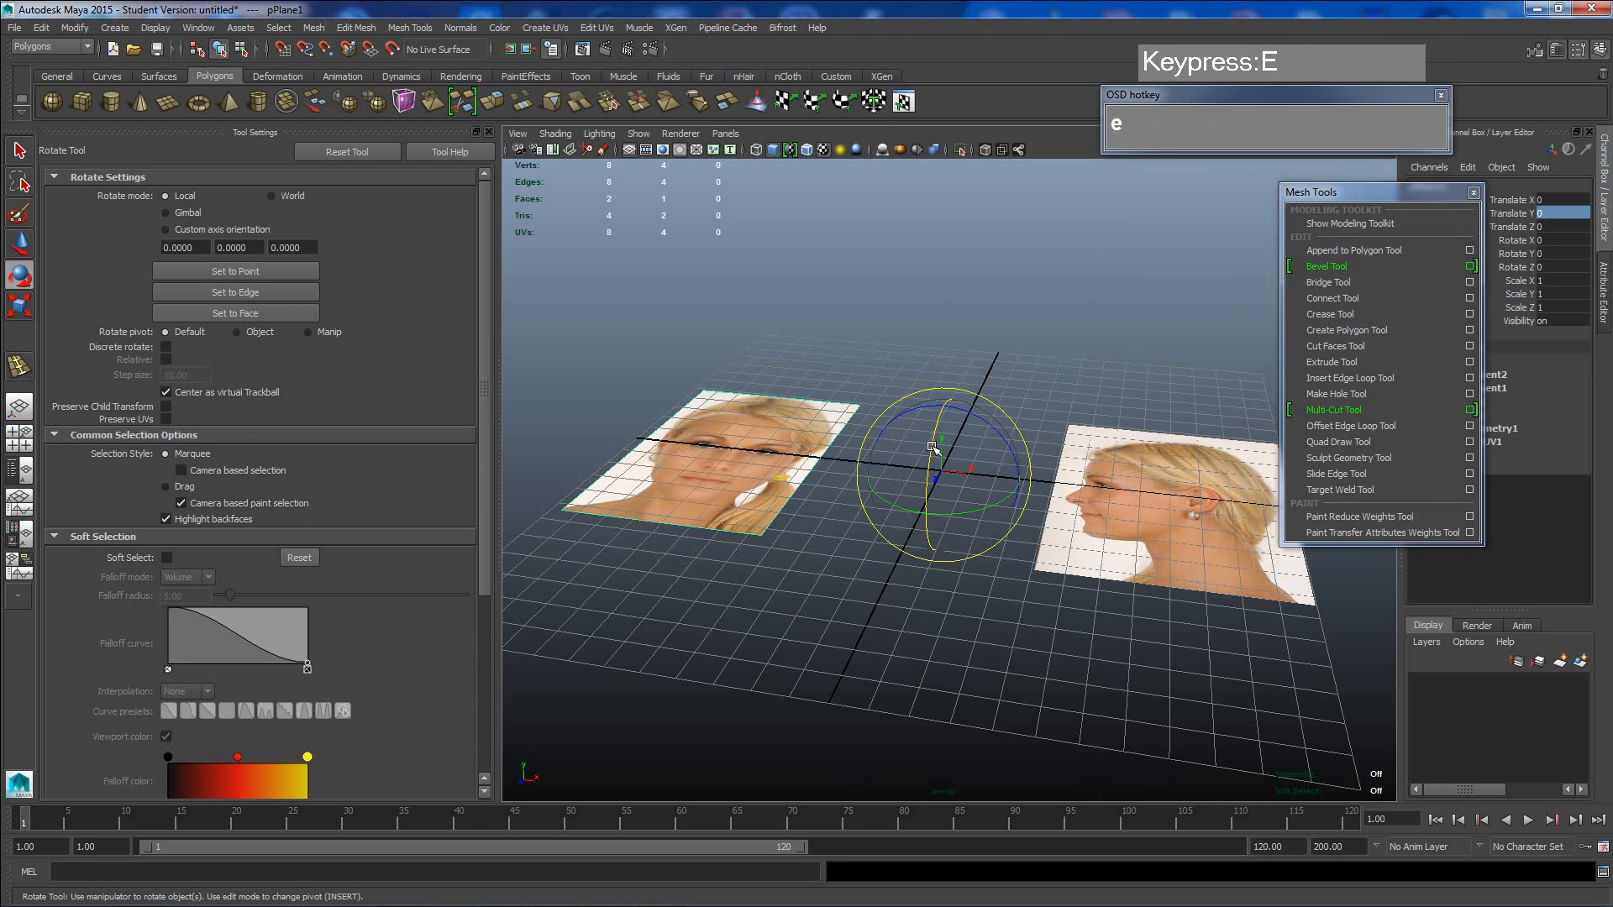
pyautogui.press('j')
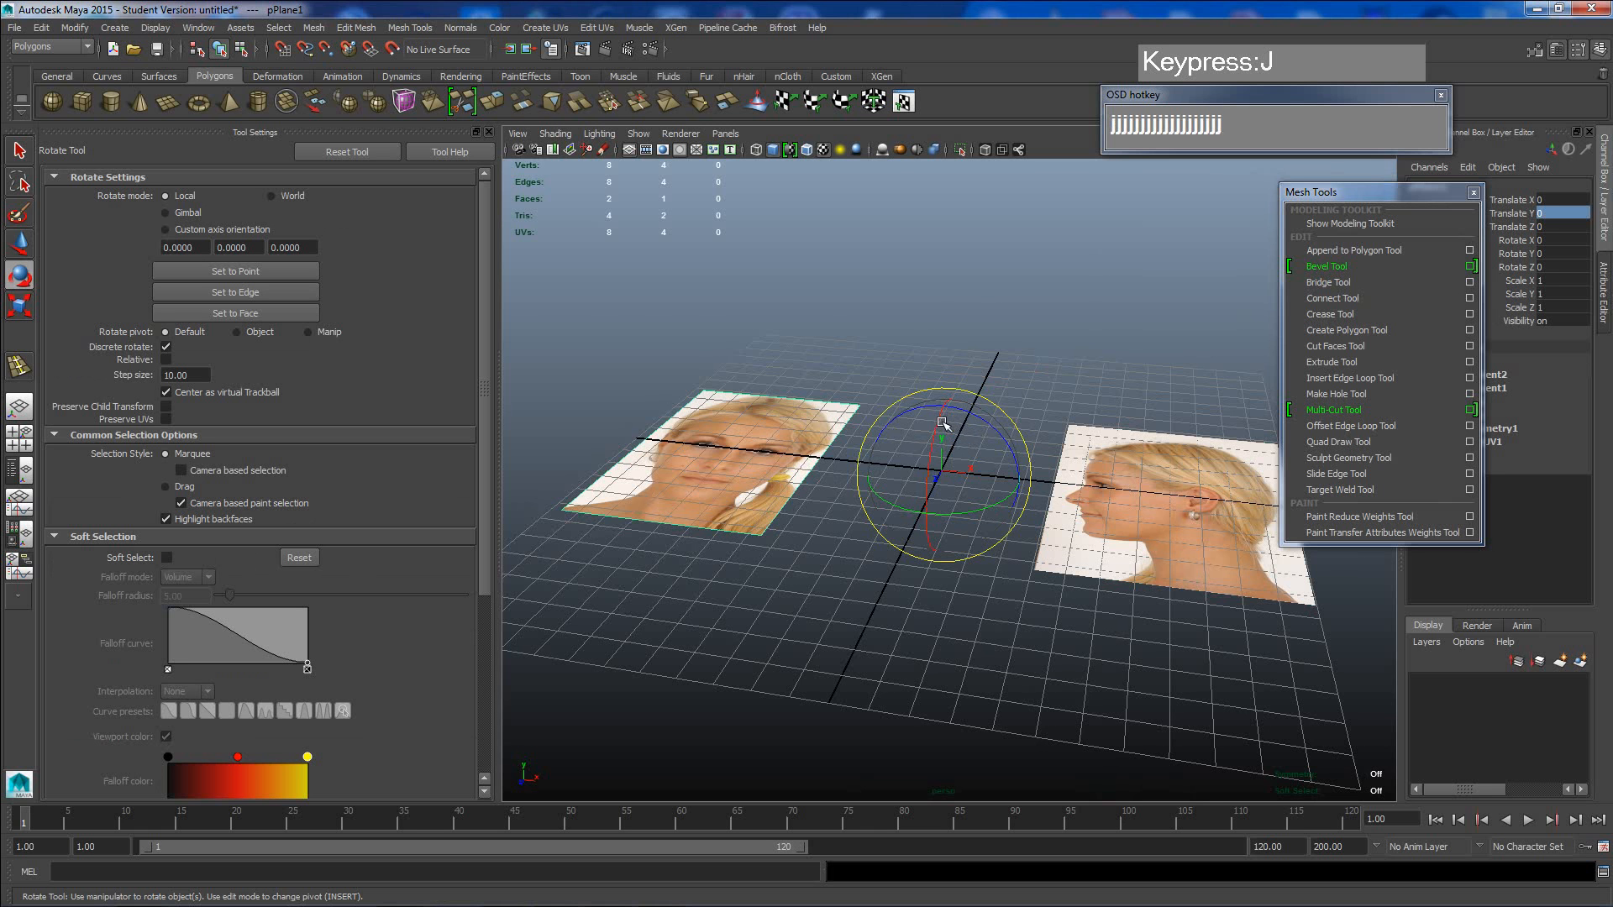
pyautogui.moveTo(937, 431); pyautogui.dragTo(937, 529)
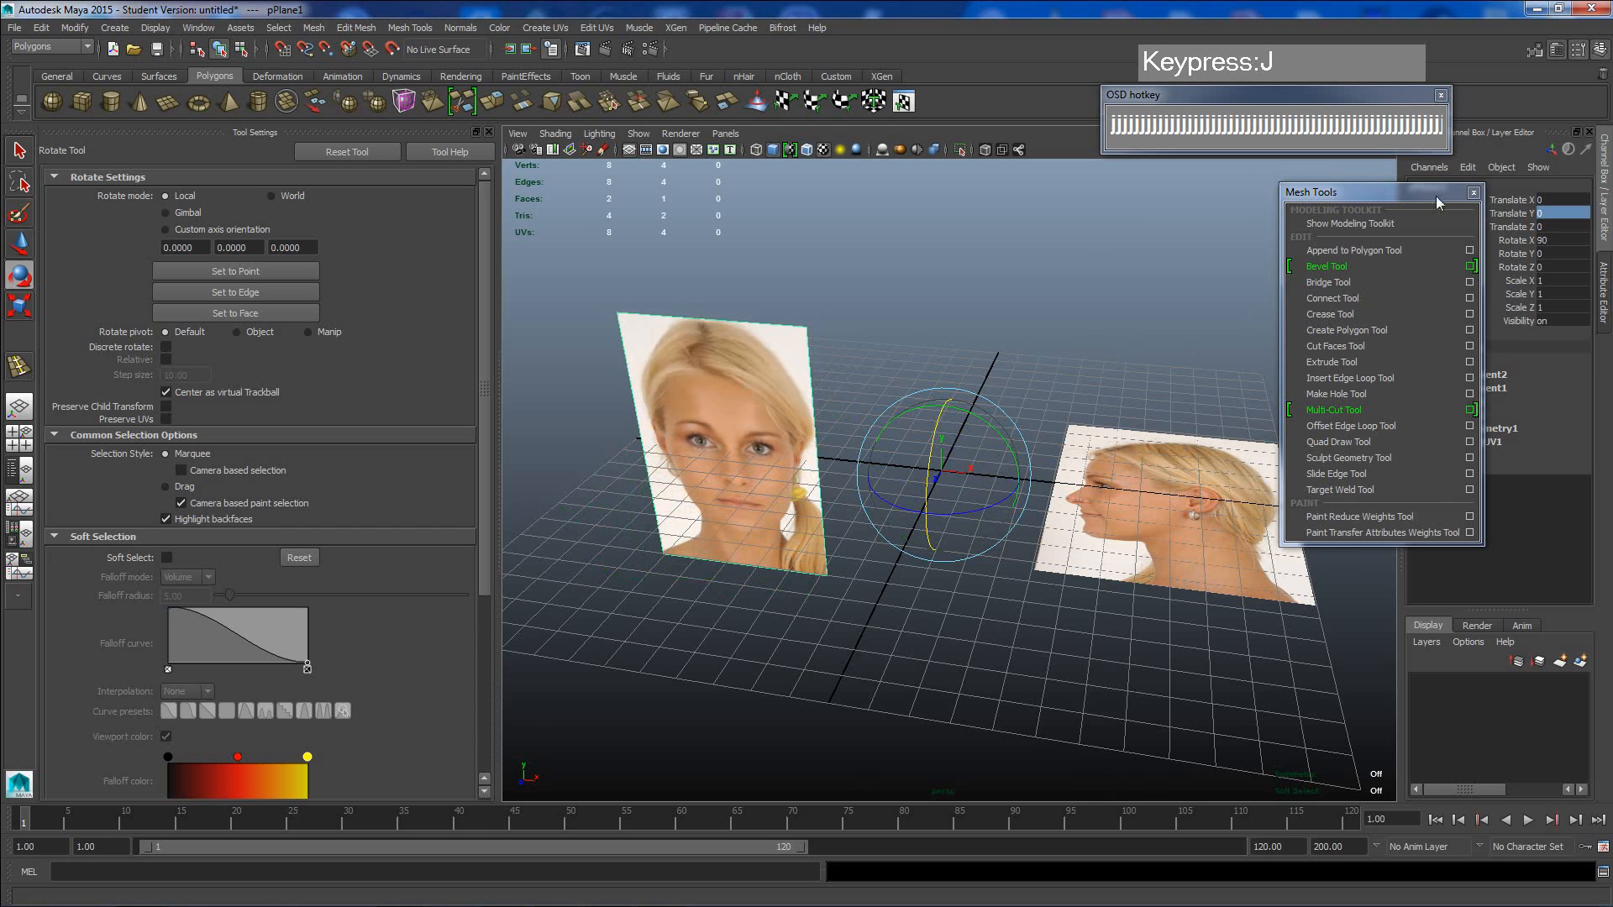
pyautogui.moveTo(1428, 192); pyautogui.dragTo(1352, 167)
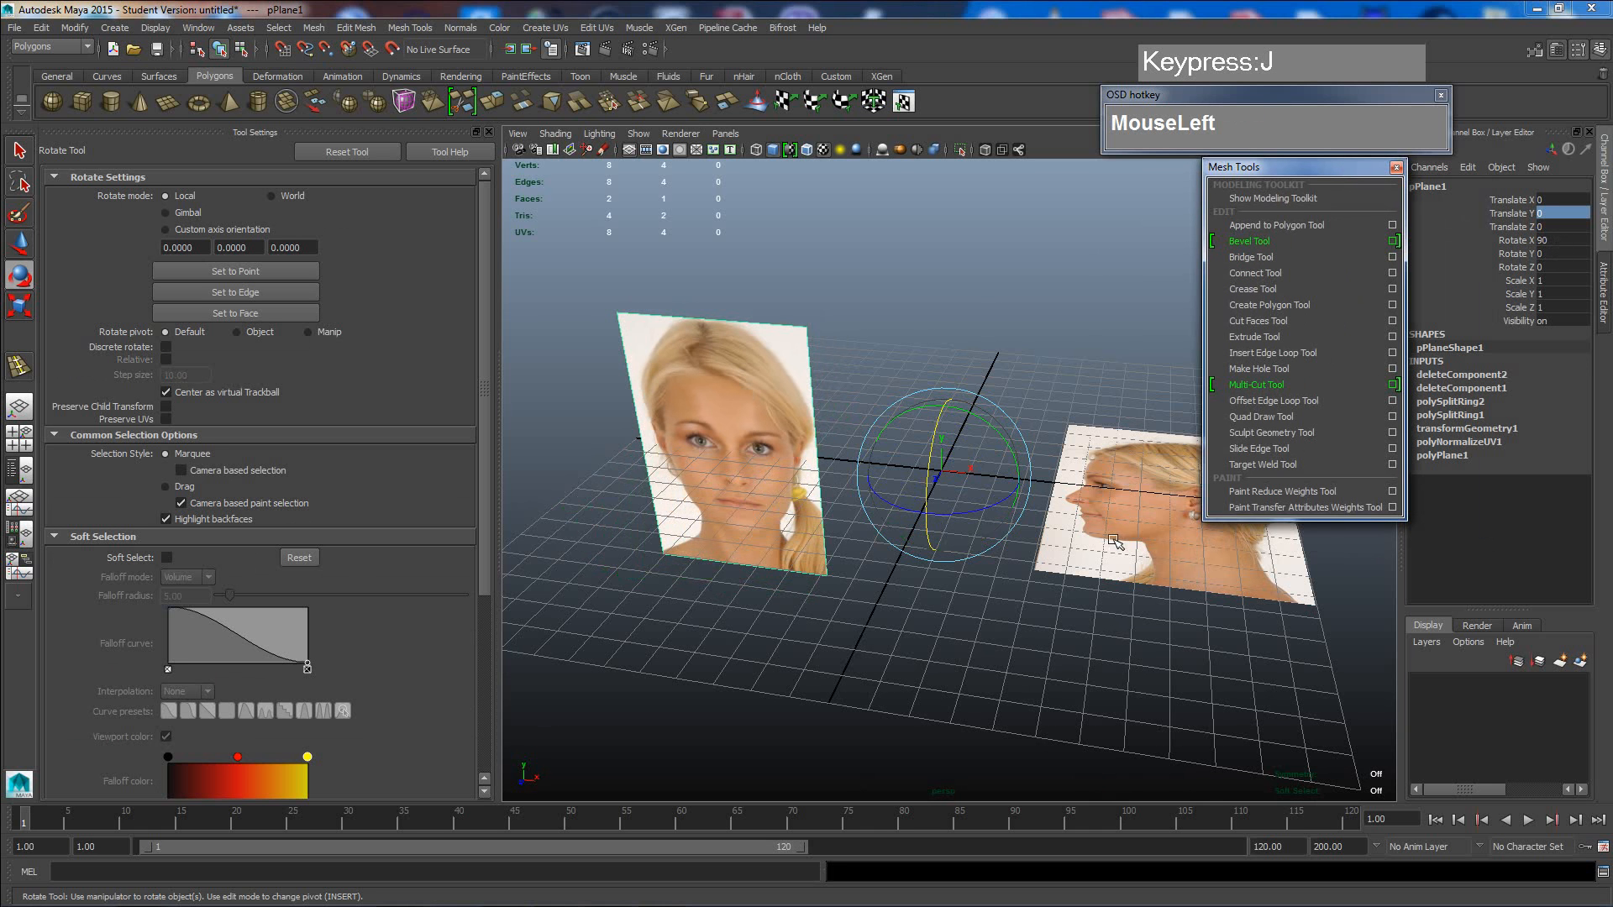
# - Rotate the side-view plane upright by 90 degrees about X, using stepped rotation
pyautogui.keyDown('alt'); pyautogui.moveTo(1167, 554); pyautogui.dragTo(1053, 528, button='middle'); pyautogui.keyUp('alt')
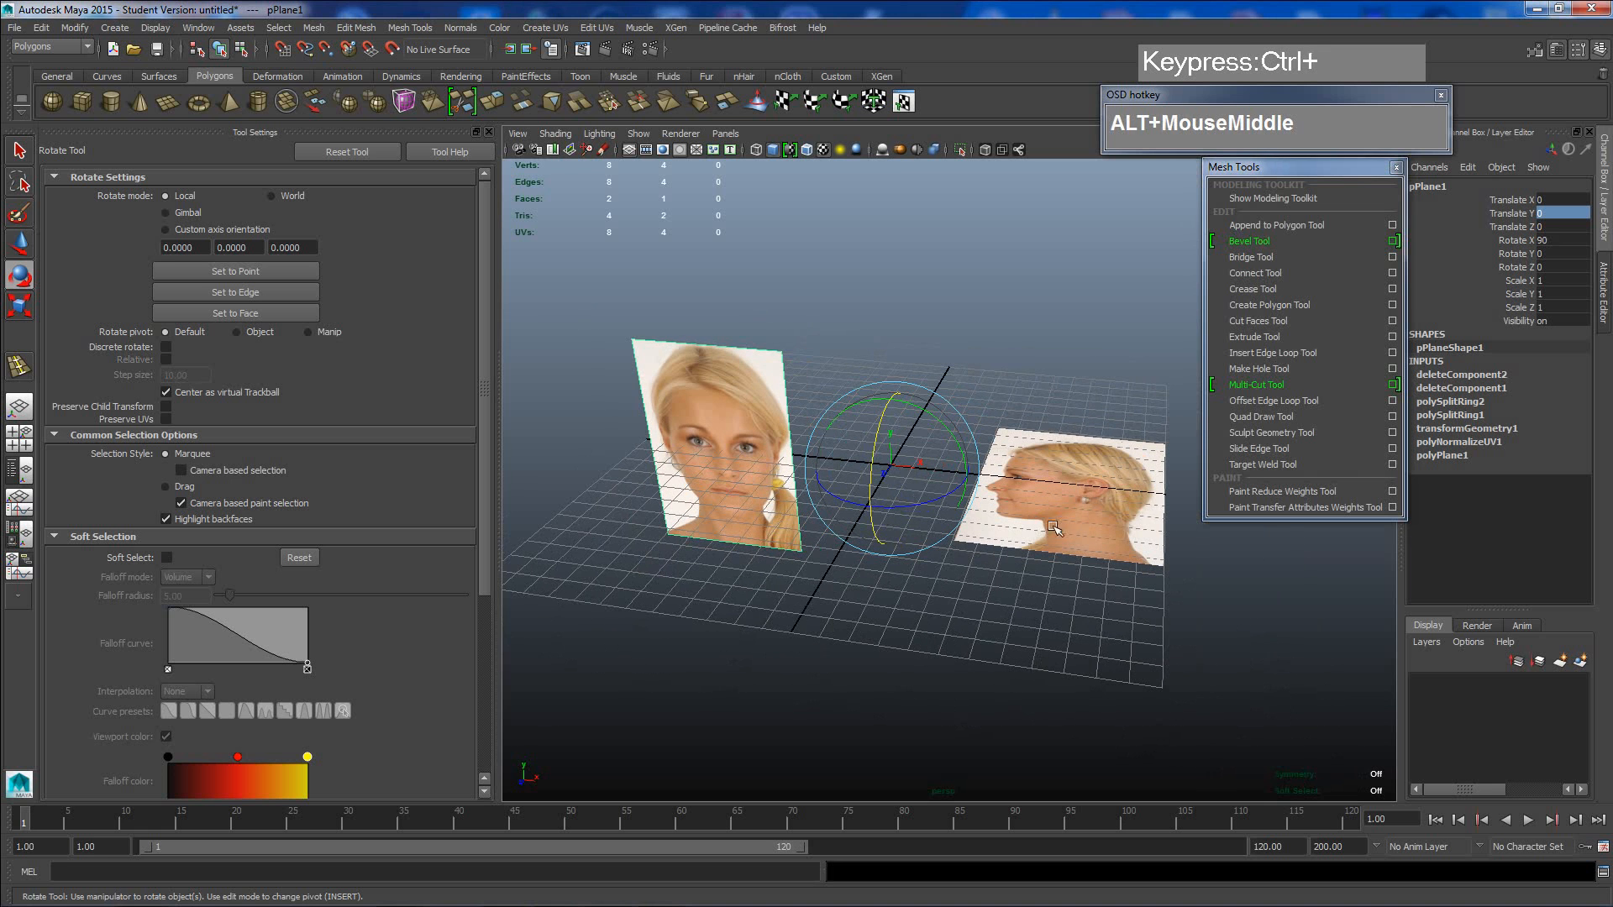
pyautogui.click(1081, 470)
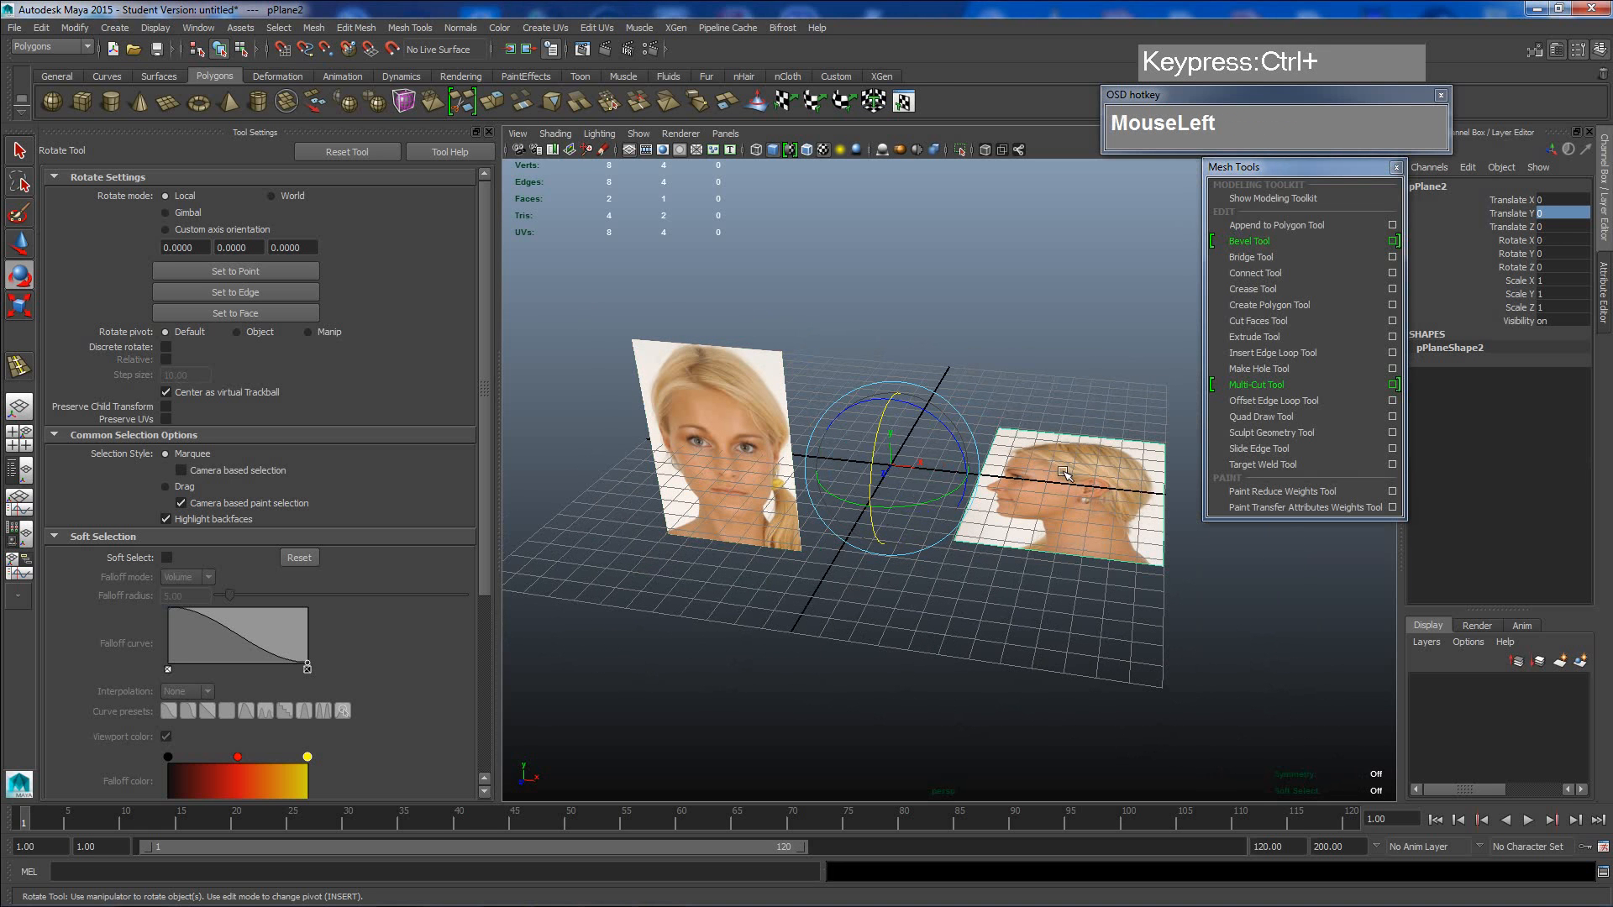
pyautogui.press('j')
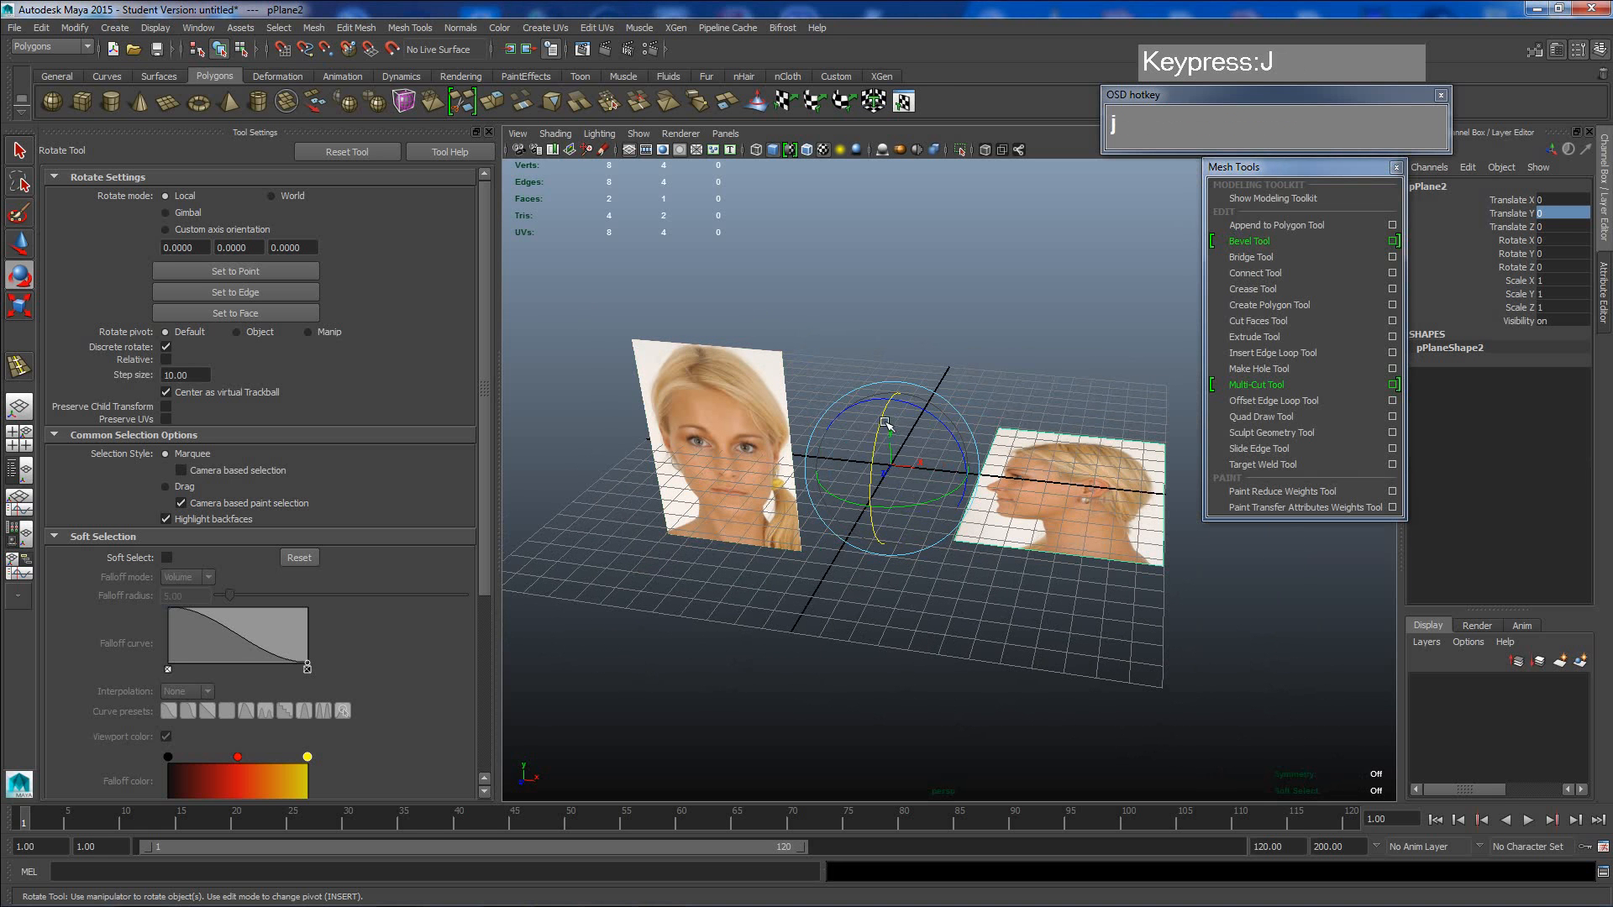
pyautogui.moveTo(883, 417); pyautogui.dragTo(861, 523)
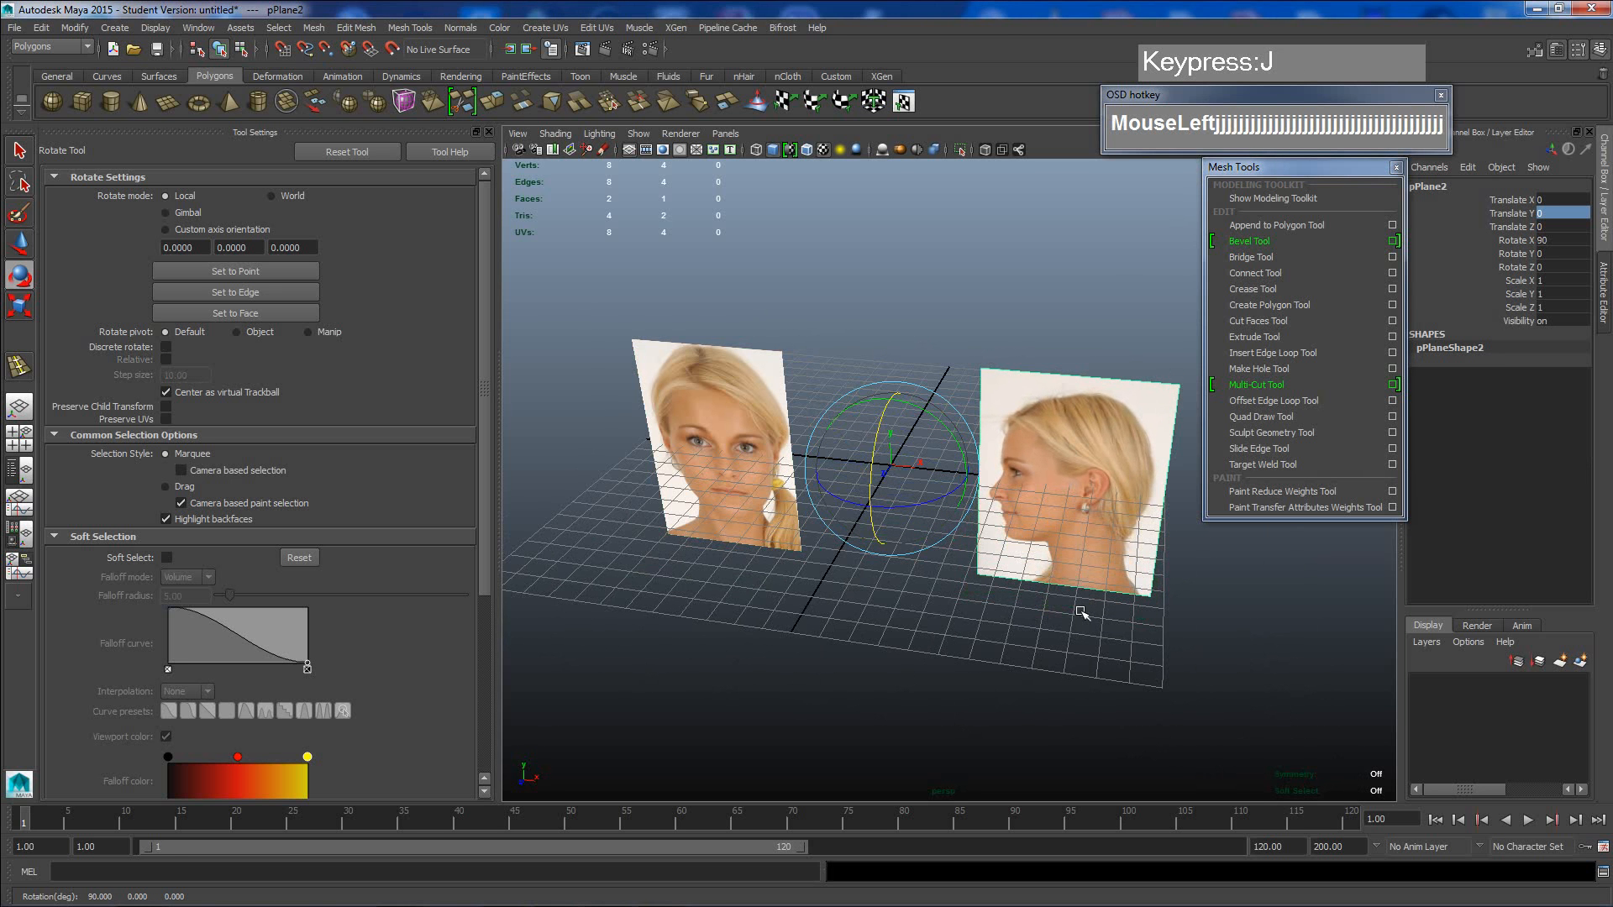
# - Center the pivot of the side-view plane and of the front-view plane
pyautogui.click(1079, 620)
pyautogui.click(1082, 491)
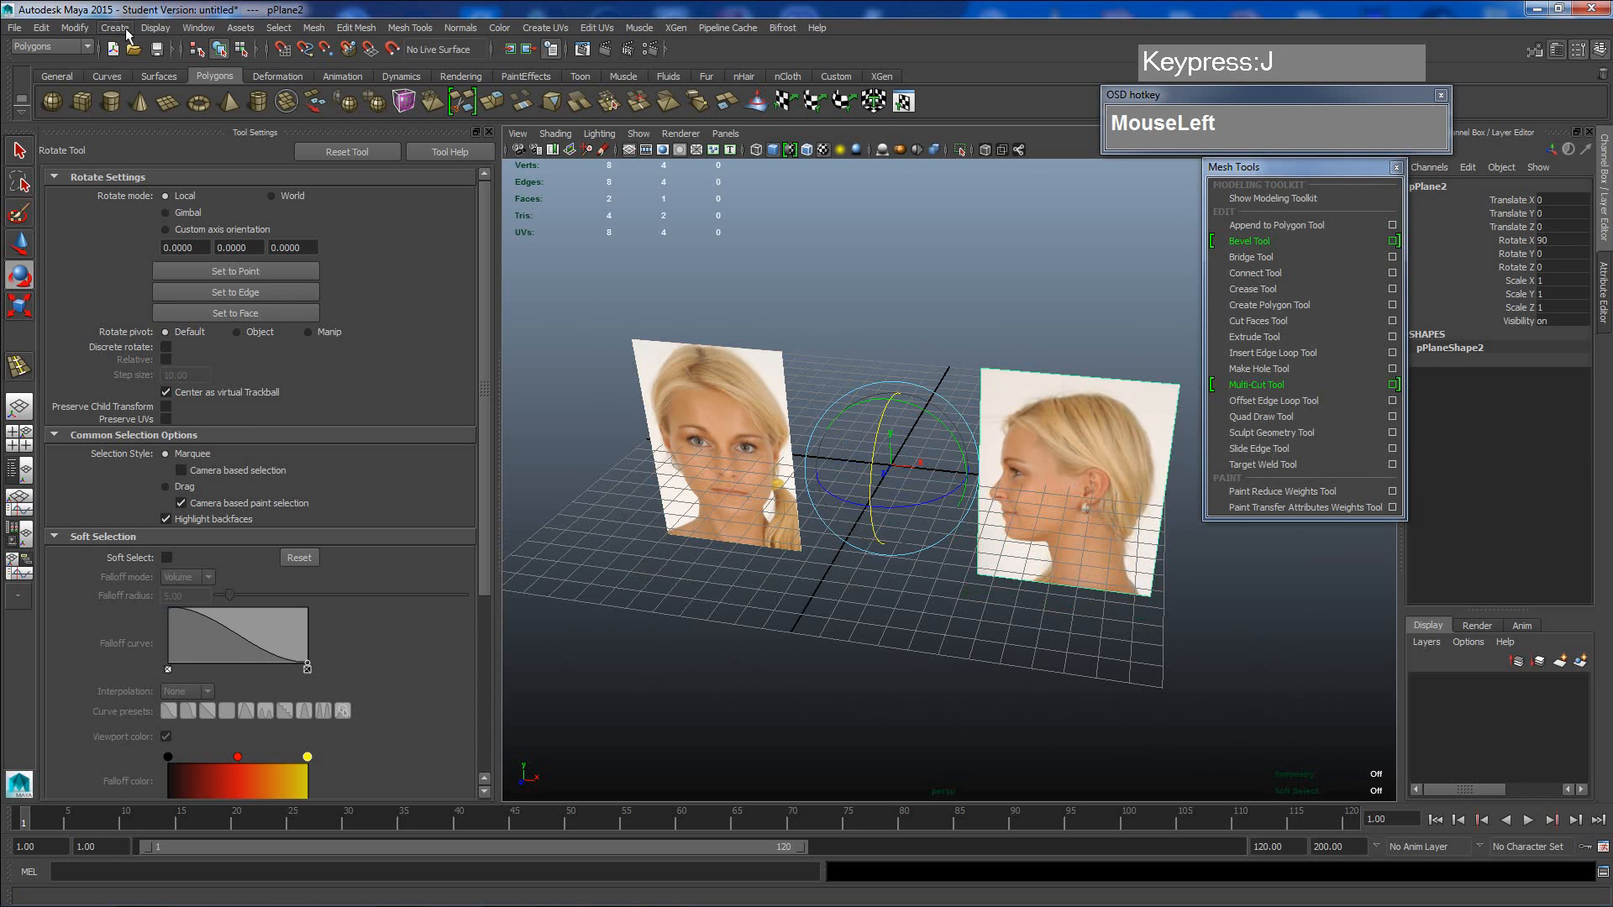
pyautogui.click(80, 27)
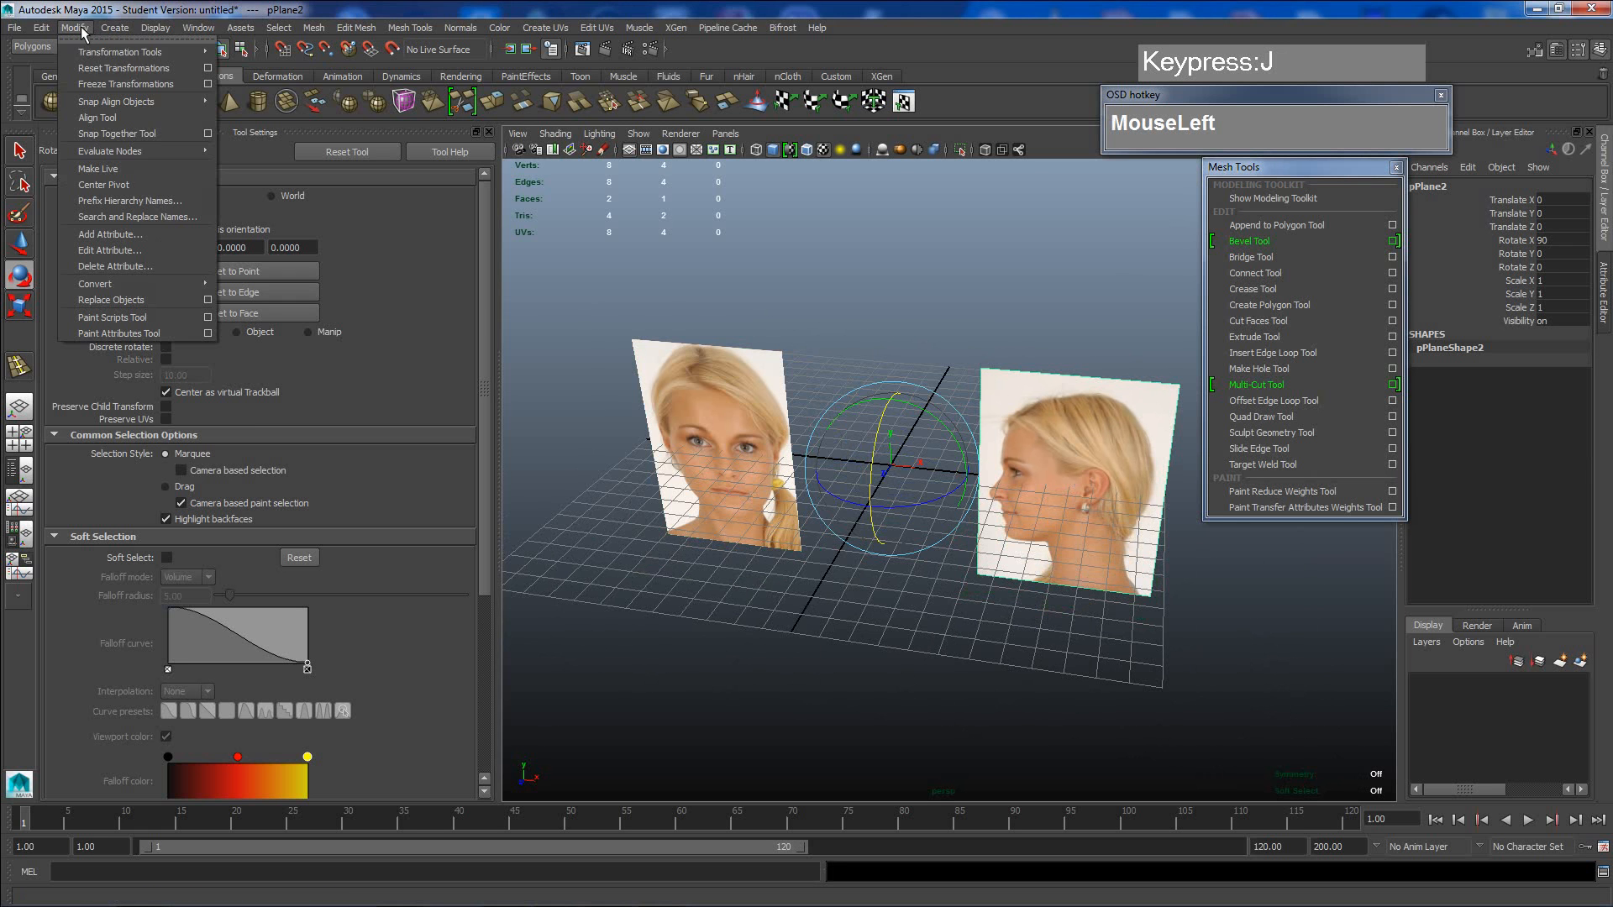
pyautogui.click(99, 185)
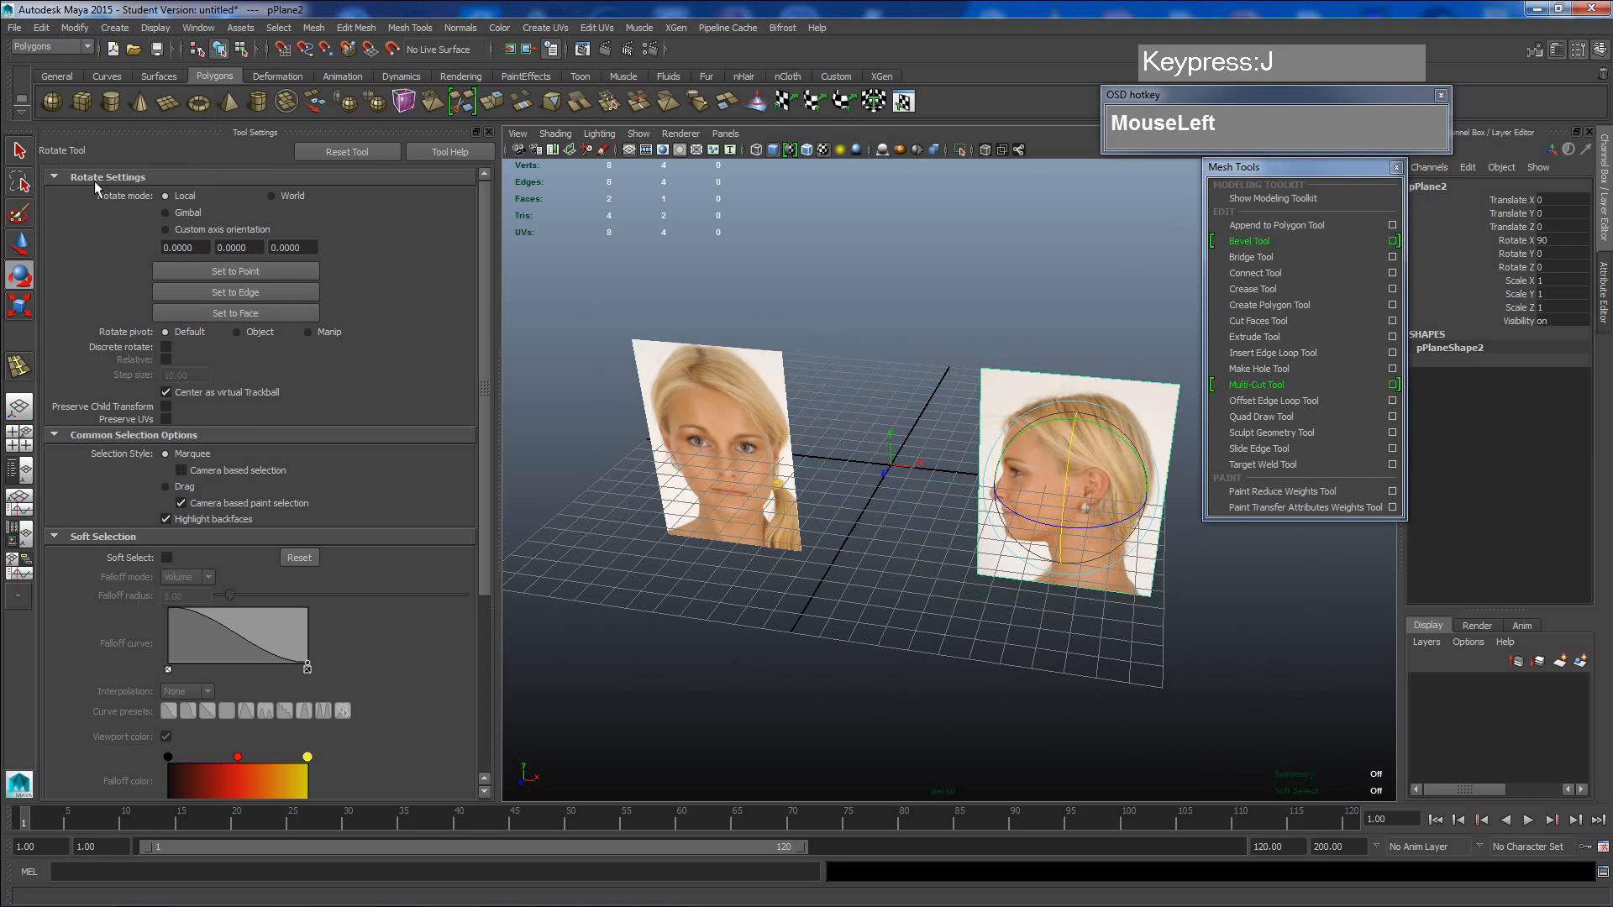
pyautogui.click(738, 420)
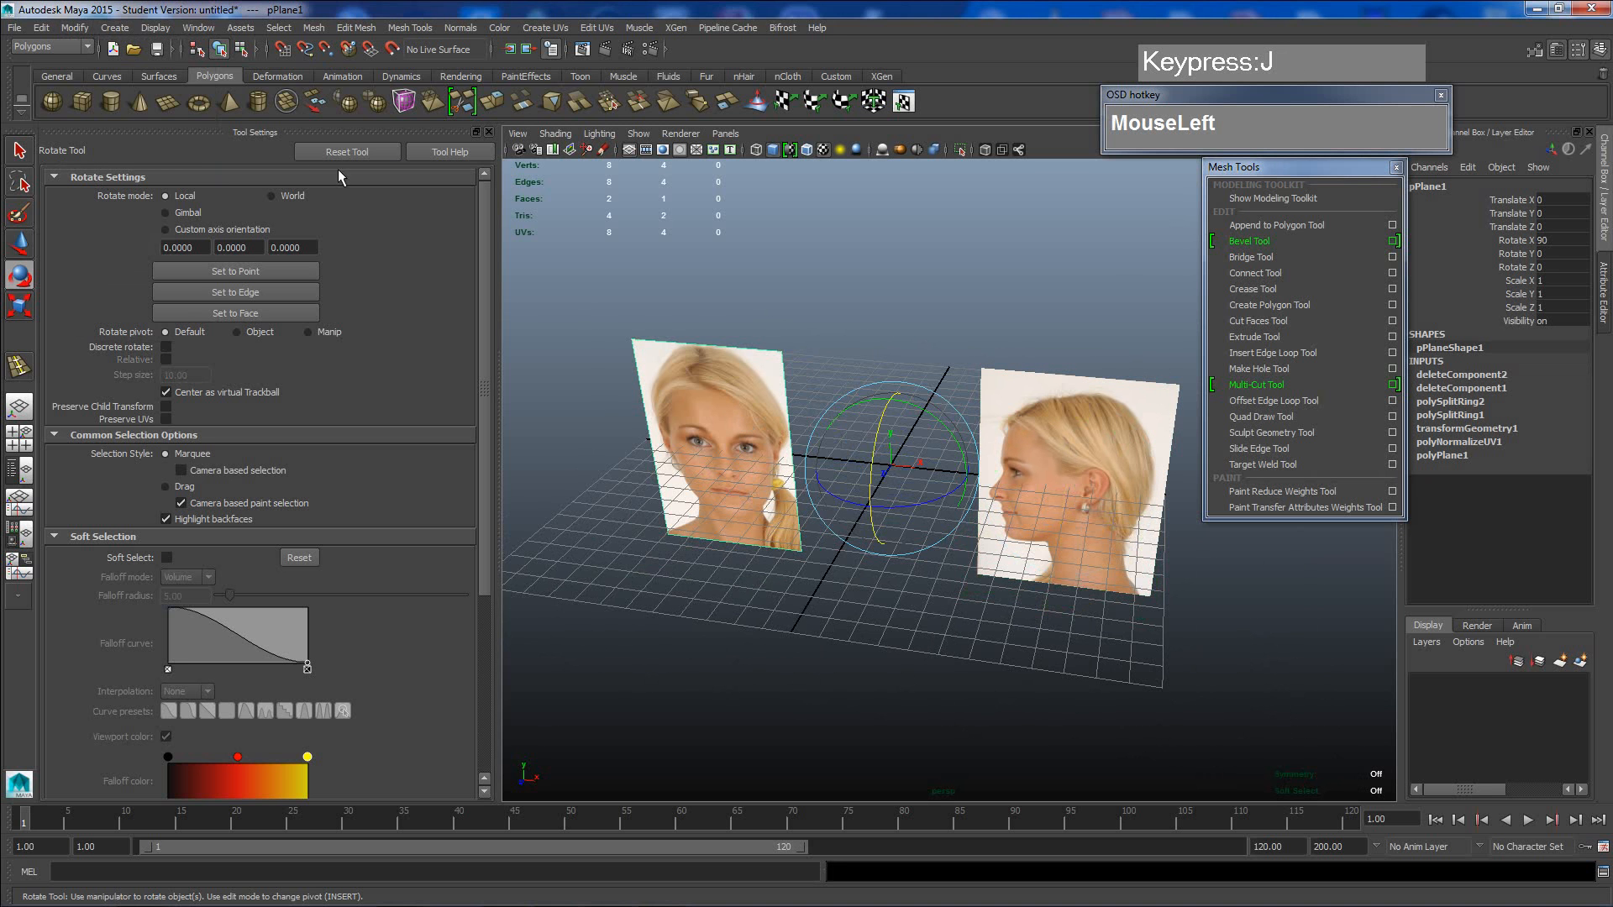
pyautogui.moveTo(75, 28); pyautogui.dragTo(106, 185)
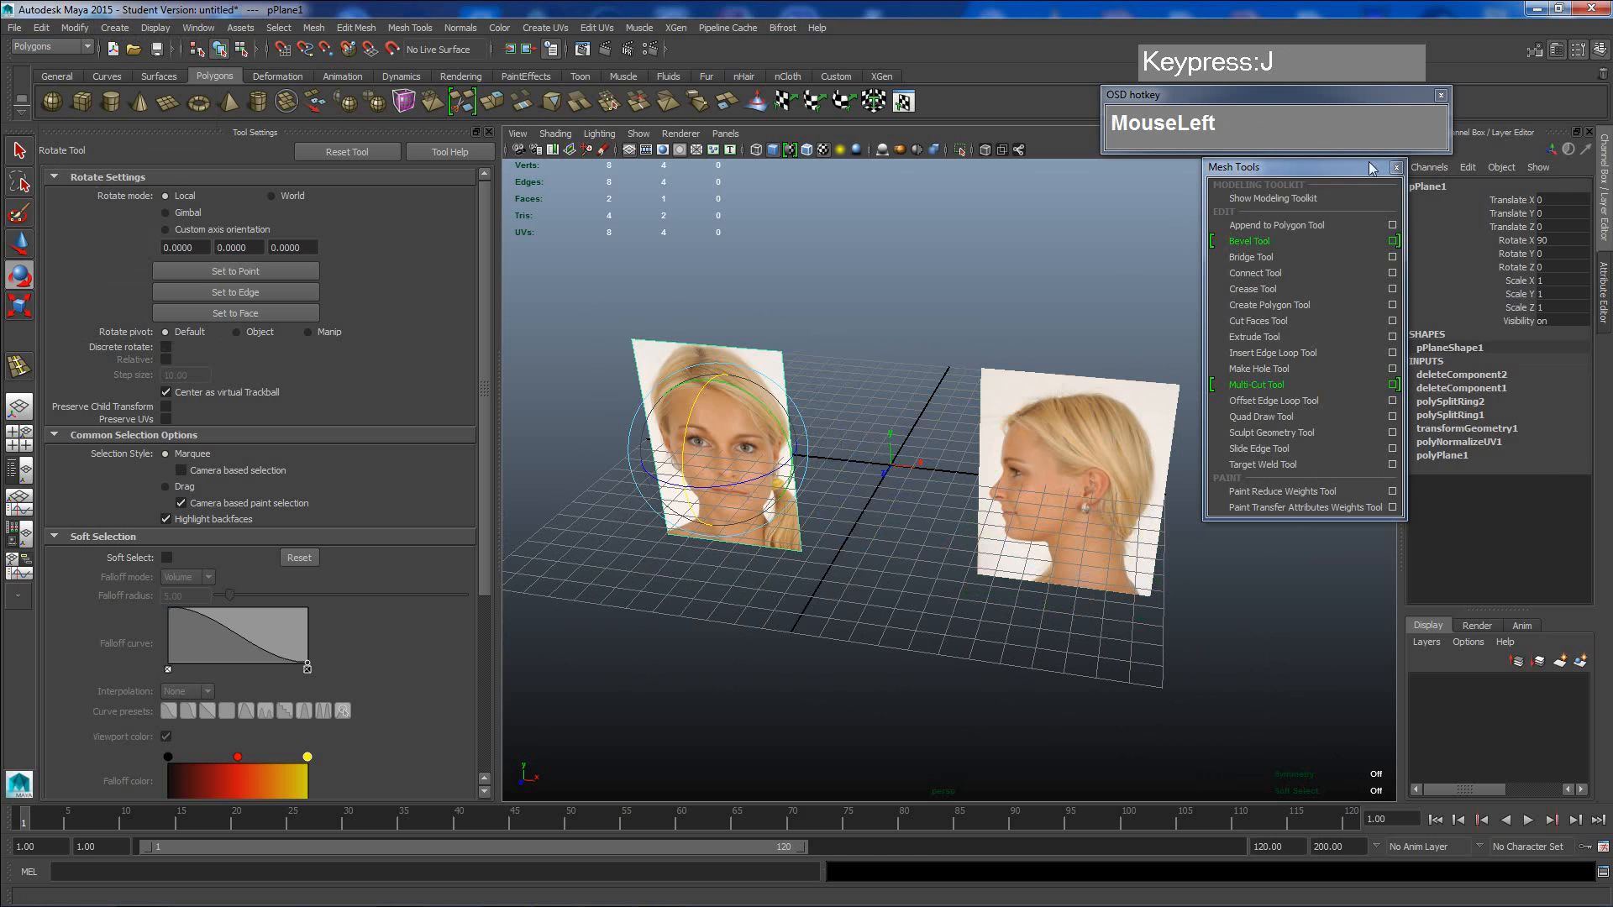
pyautogui.moveTo(1372, 168); pyautogui.dragTo(1523, 185)
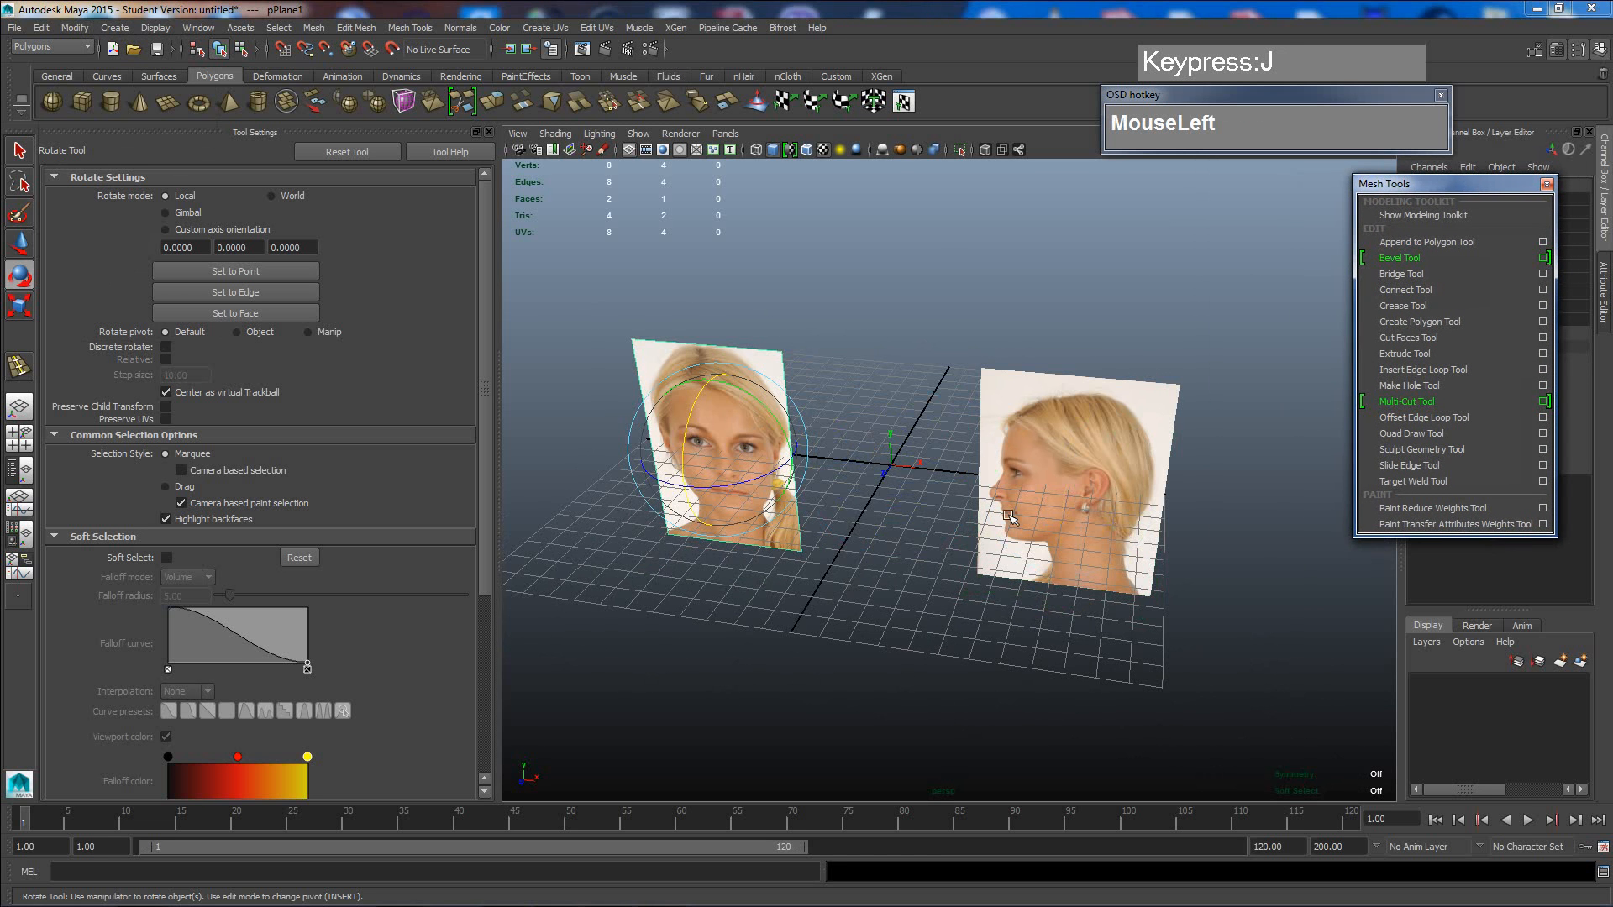
# - In the front orthographic view, move the front-photo plane along X toward the origin, close beside the side-photo plane
pyautogui.keyDown('alt'); pyautogui.moveTo(1008, 516); pyautogui.dragTo(925, 505); pyautogui.keyUp('alt')
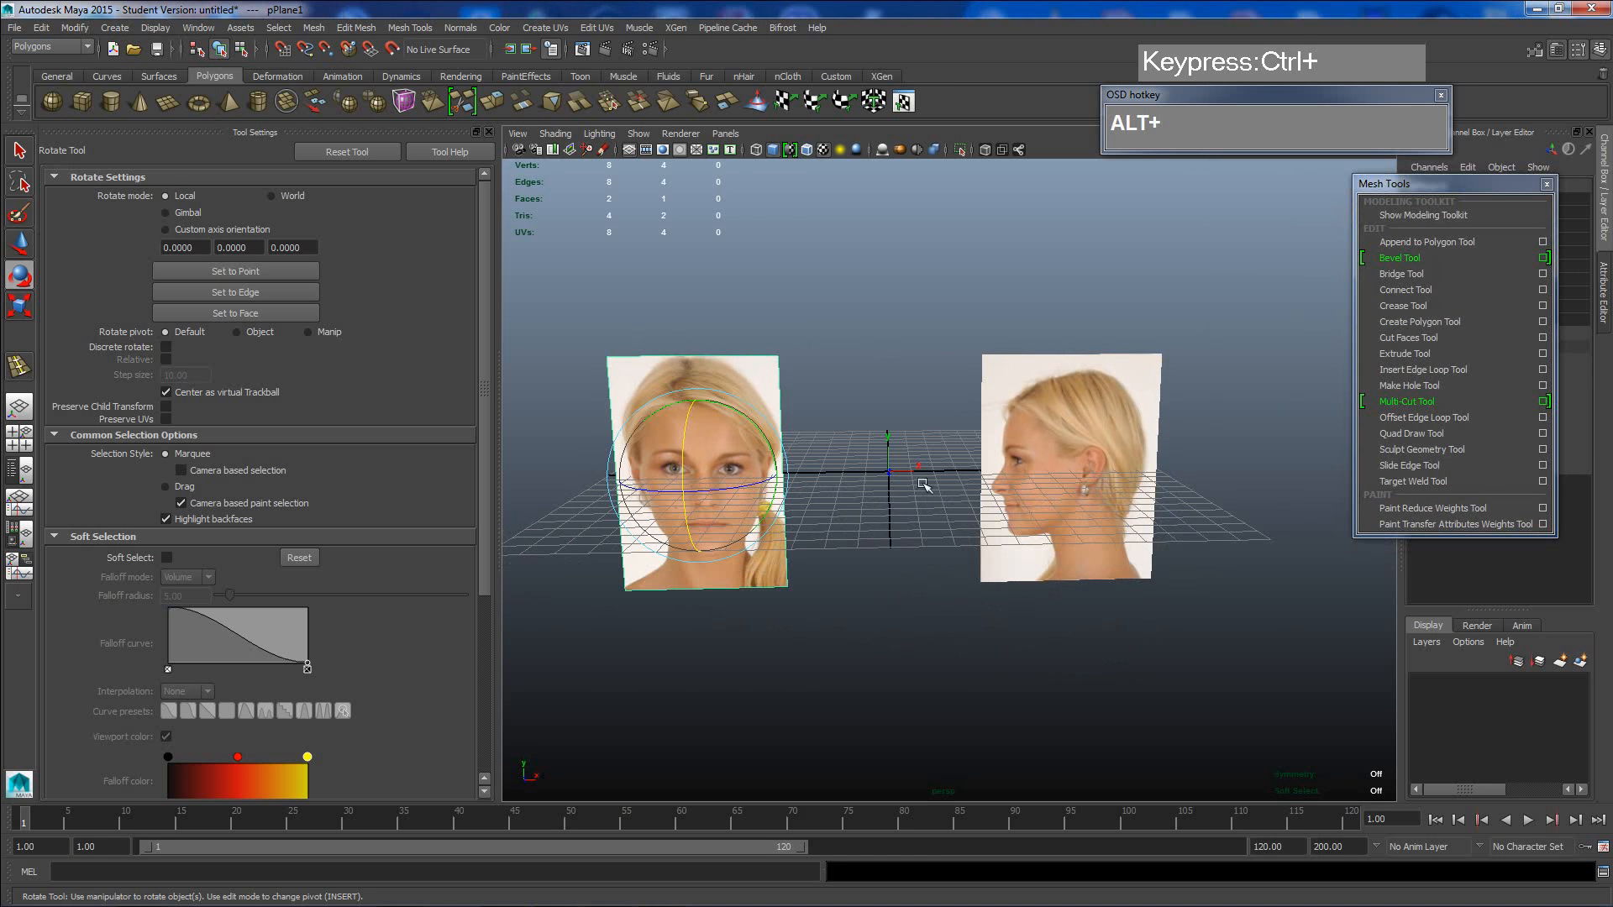
pyautogui.scroll(2, 777, 503)
pyautogui.keyDown('alt'); pyautogui.moveTo(781, 514); pyautogui.dragTo(882, 504, button='middle'); pyautogui.keyUp('alt')
pyautogui.moveTo(965, 503)
pyautogui.keyDown('alt'); pyautogui.mouseDown()
pyautogui.moveTo(940, 504)
pyautogui.moveTo(977, 449)
pyautogui.moveTo(966, 482)
pyautogui.mouseUp(); pyautogui.keyUp('alt')
pyautogui.press('space')
pyautogui.press('space')
pyautogui.click(977, 446)
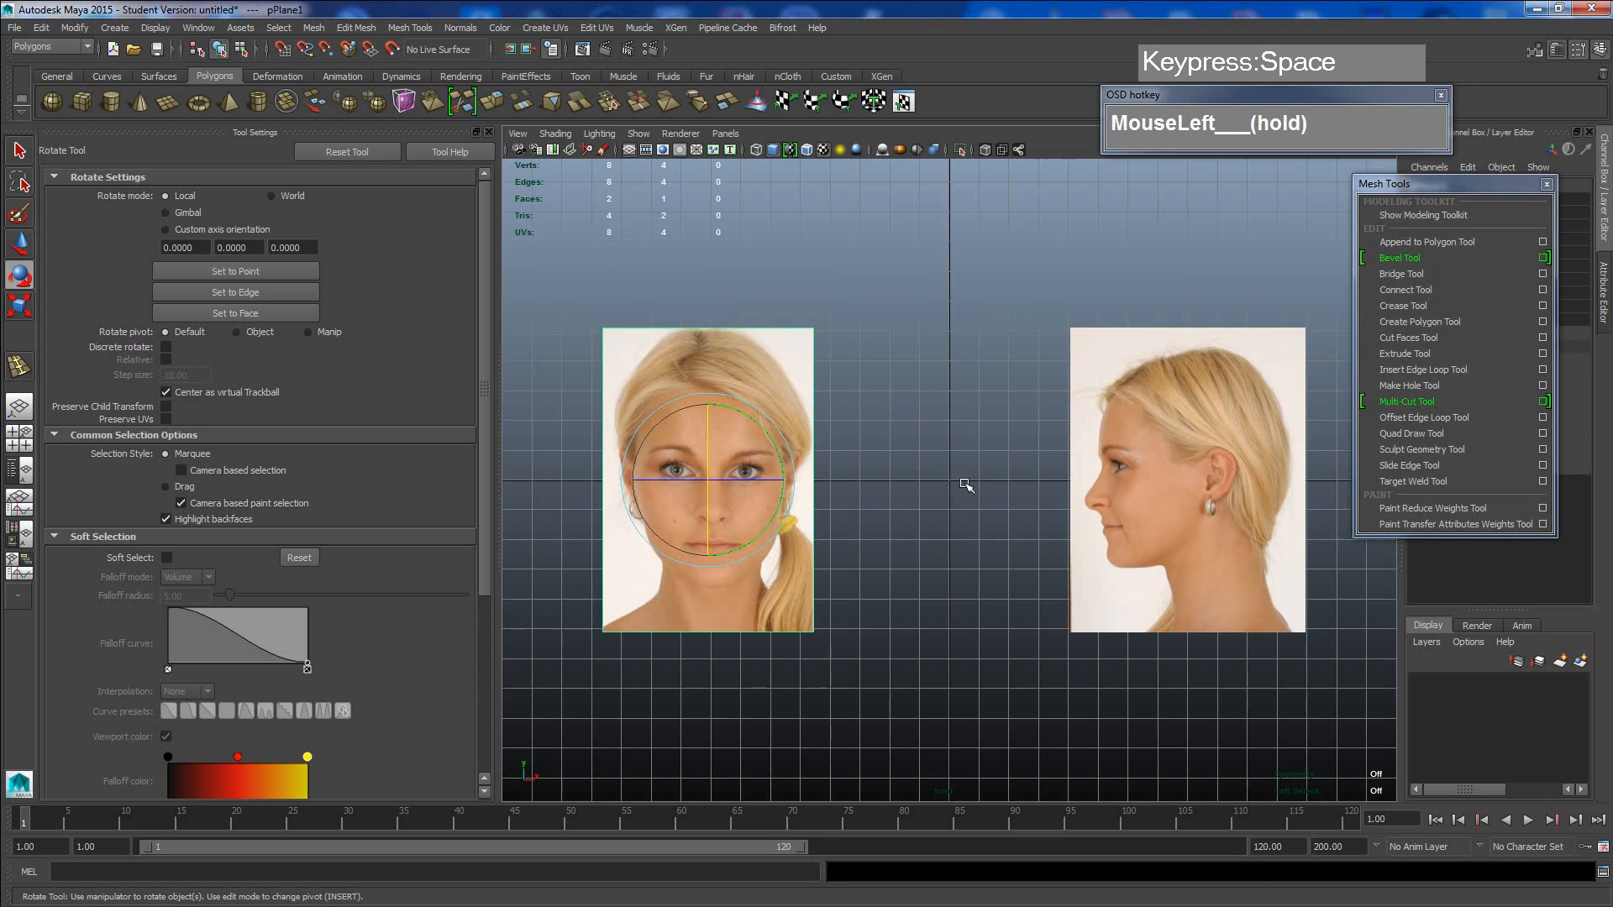
pyautogui.scroll(2, 824, 532)
pyautogui.keyDown('alt'); pyautogui.moveTo(824, 533); pyautogui.dragTo(857, 490, button='middle'); pyautogui.keyUp('alt')
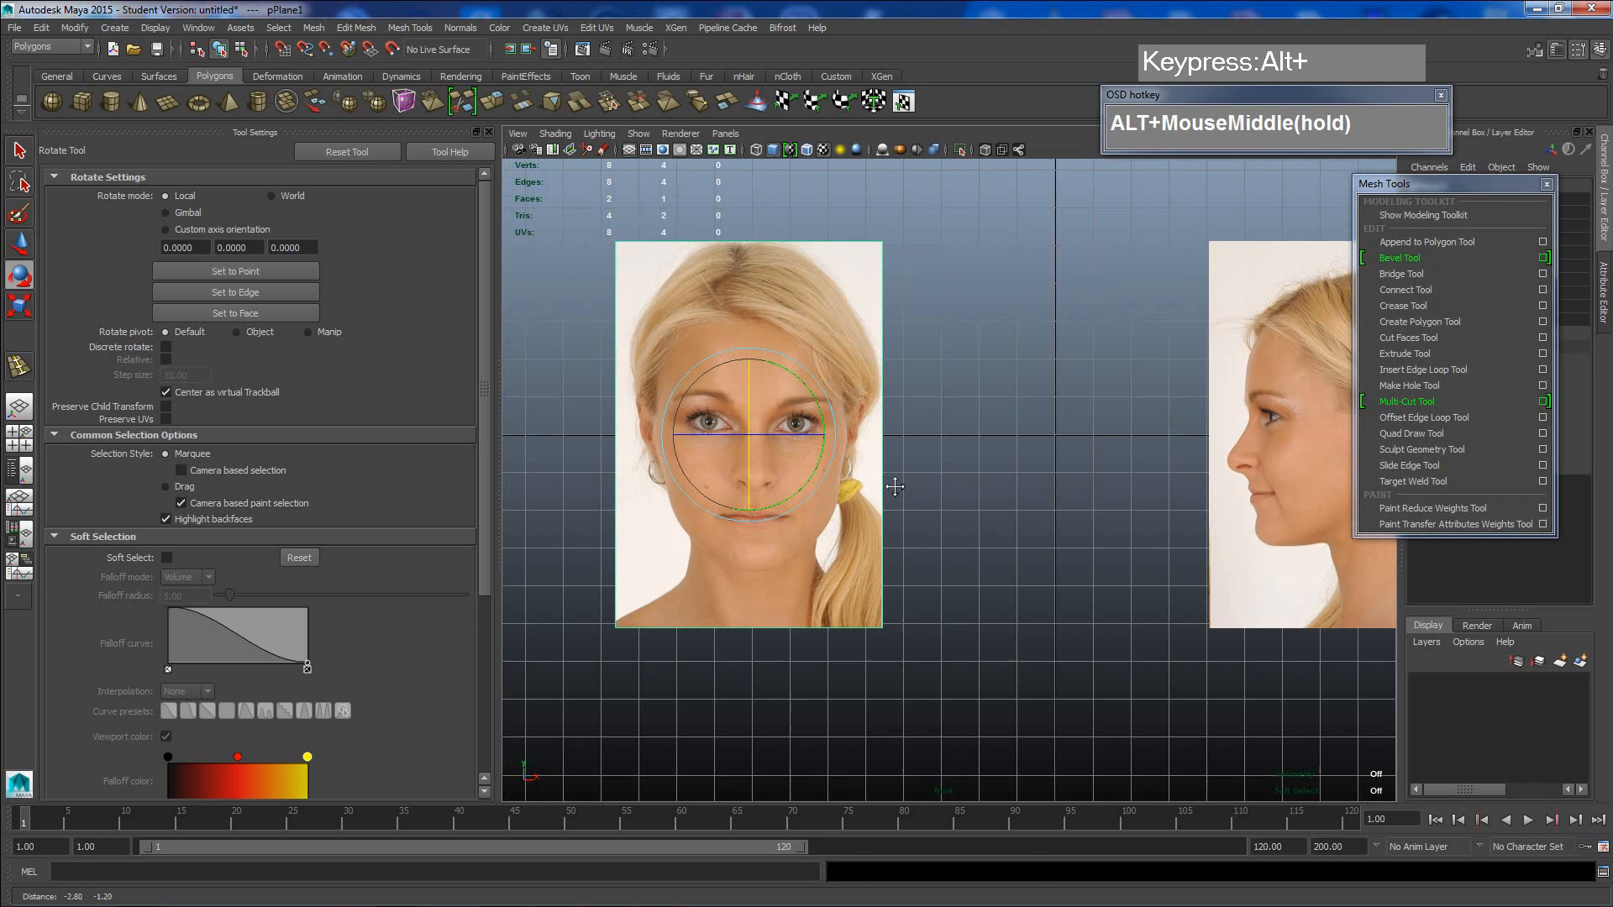
pyautogui.scroll(-1, 906, 487)
pyautogui.scroll(-1, 947, 495)
pyautogui.press('w')
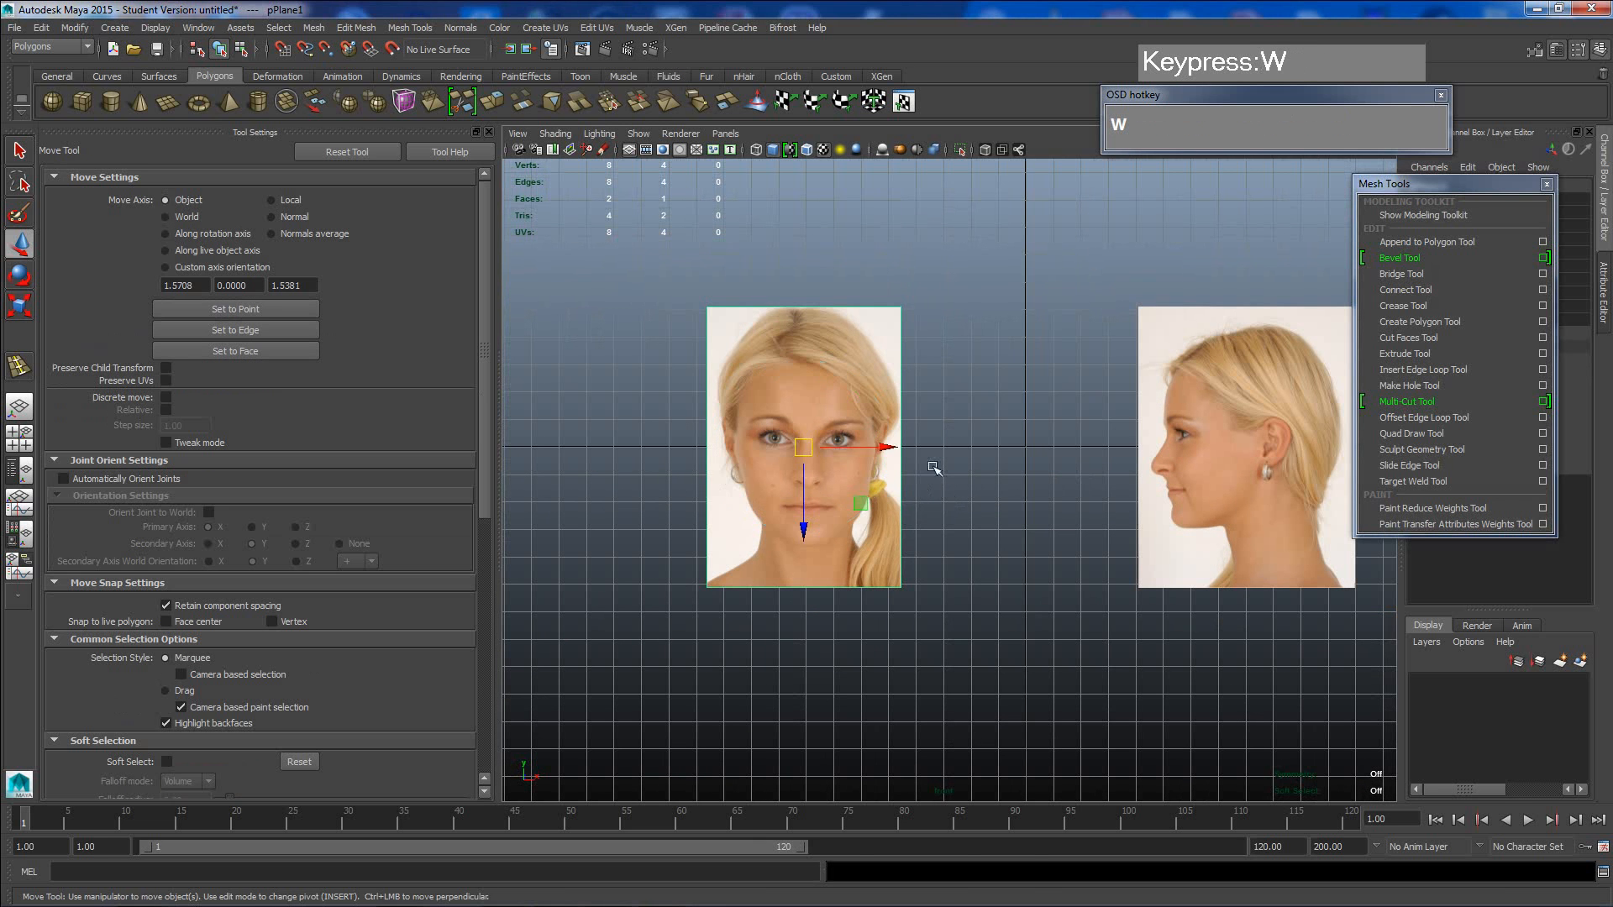
pyautogui.moveTo(887, 447); pyautogui.dragTo(1086, 450)
# - Hide the tool settings and lower the side-photo plane about 0.53 units to line up its facial features with the front photo
pyautogui.click(1238, 486)
pyautogui.keyDown('alt'); pyautogui.moveTo(1238, 486); pyautogui.dragTo(1020, 483, button='middle'); pyautogui.keyUp('alt')
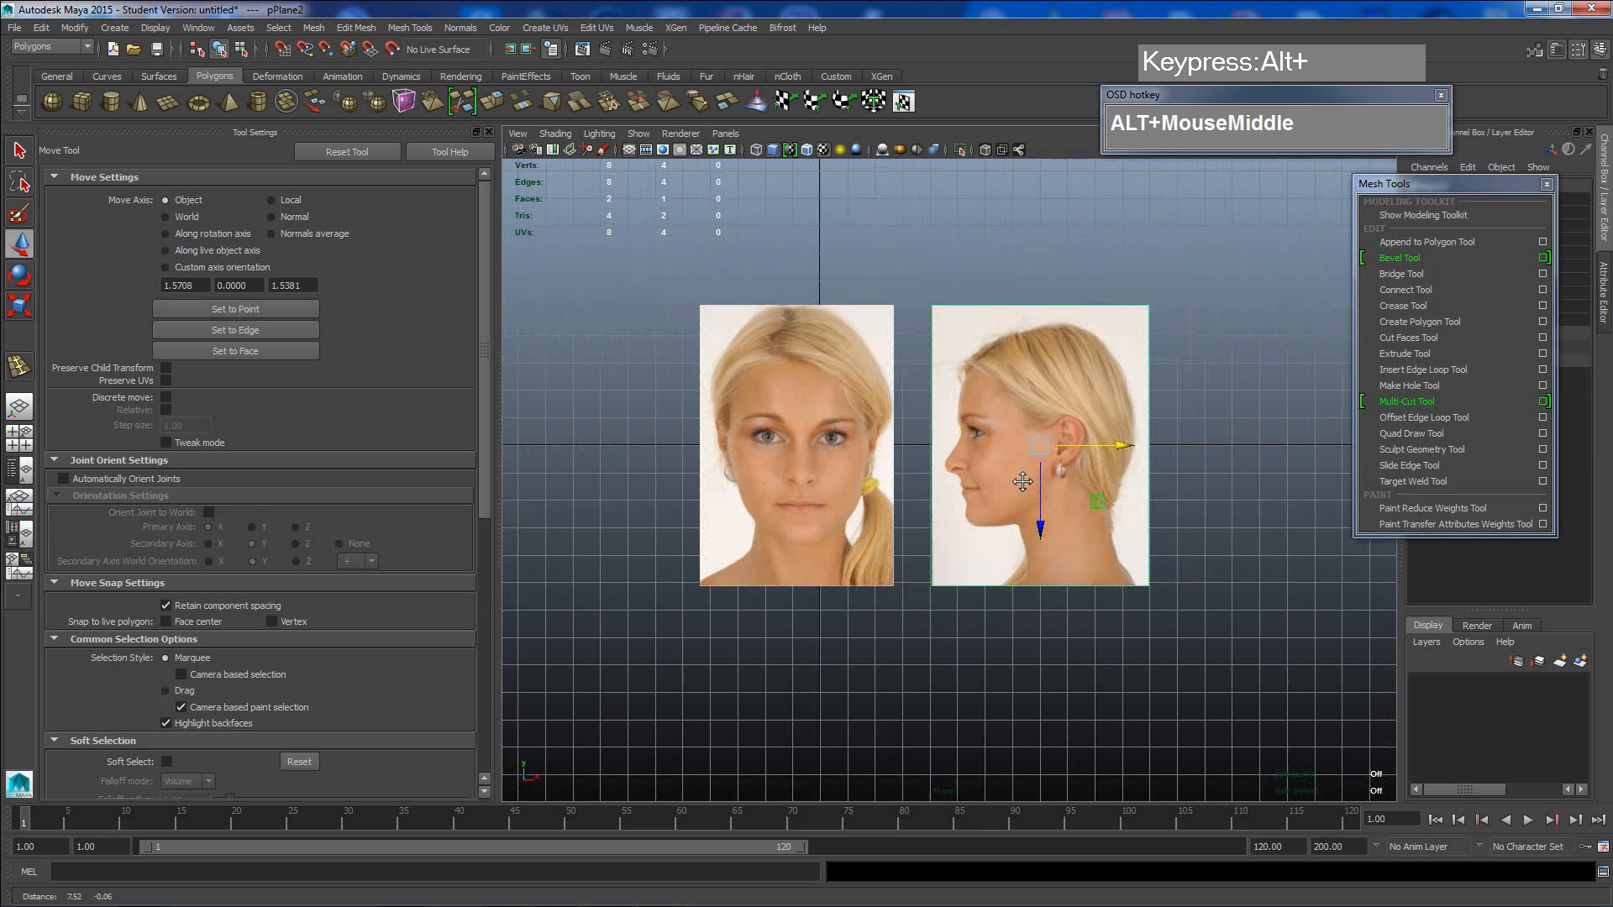
pyautogui.keyDown('ctrl'); pyautogui.scroll(3, 1021, 483); pyautogui.keyUp('ctrl')
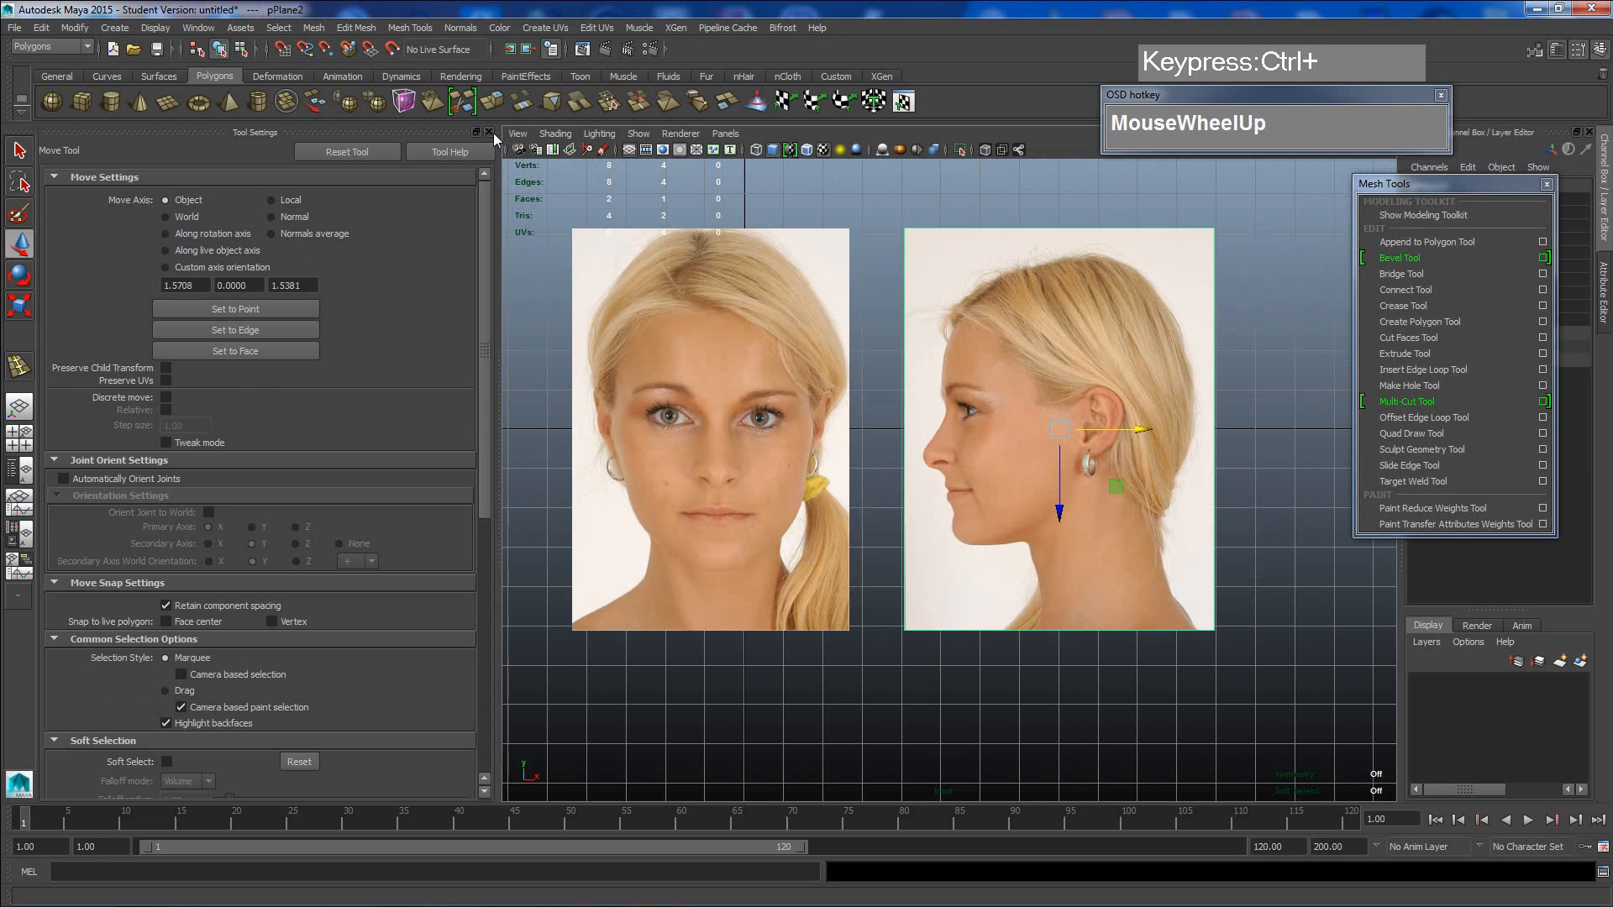
pyautogui.click(489, 132)
pyautogui.keyDown('alt'); pyautogui.moveTo(744, 465); pyautogui.dragTo(870, 465, button='middle'); pyautogui.keyUp('alt')
pyautogui.keyDown('ctrl'); pyautogui.scroll(4, 869, 464); pyautogui.keyUp('ctrl')
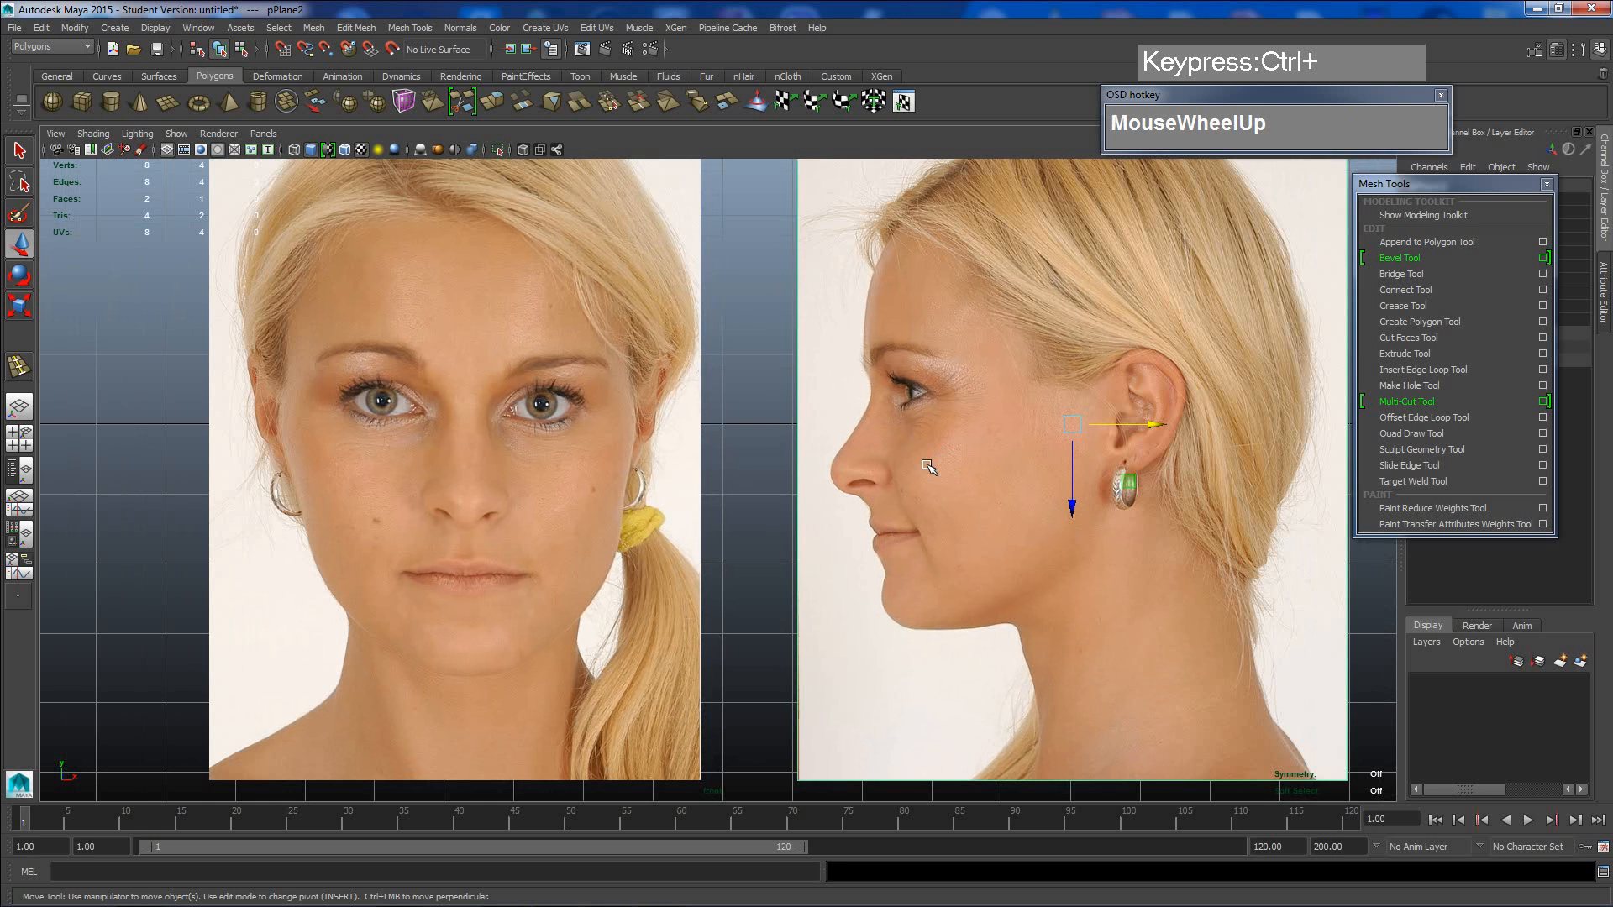
pyautogui.keyDown('ctrl'); pyautogui.scroll(-3, 929, 467); pyautogui.keyUp('ctrl')
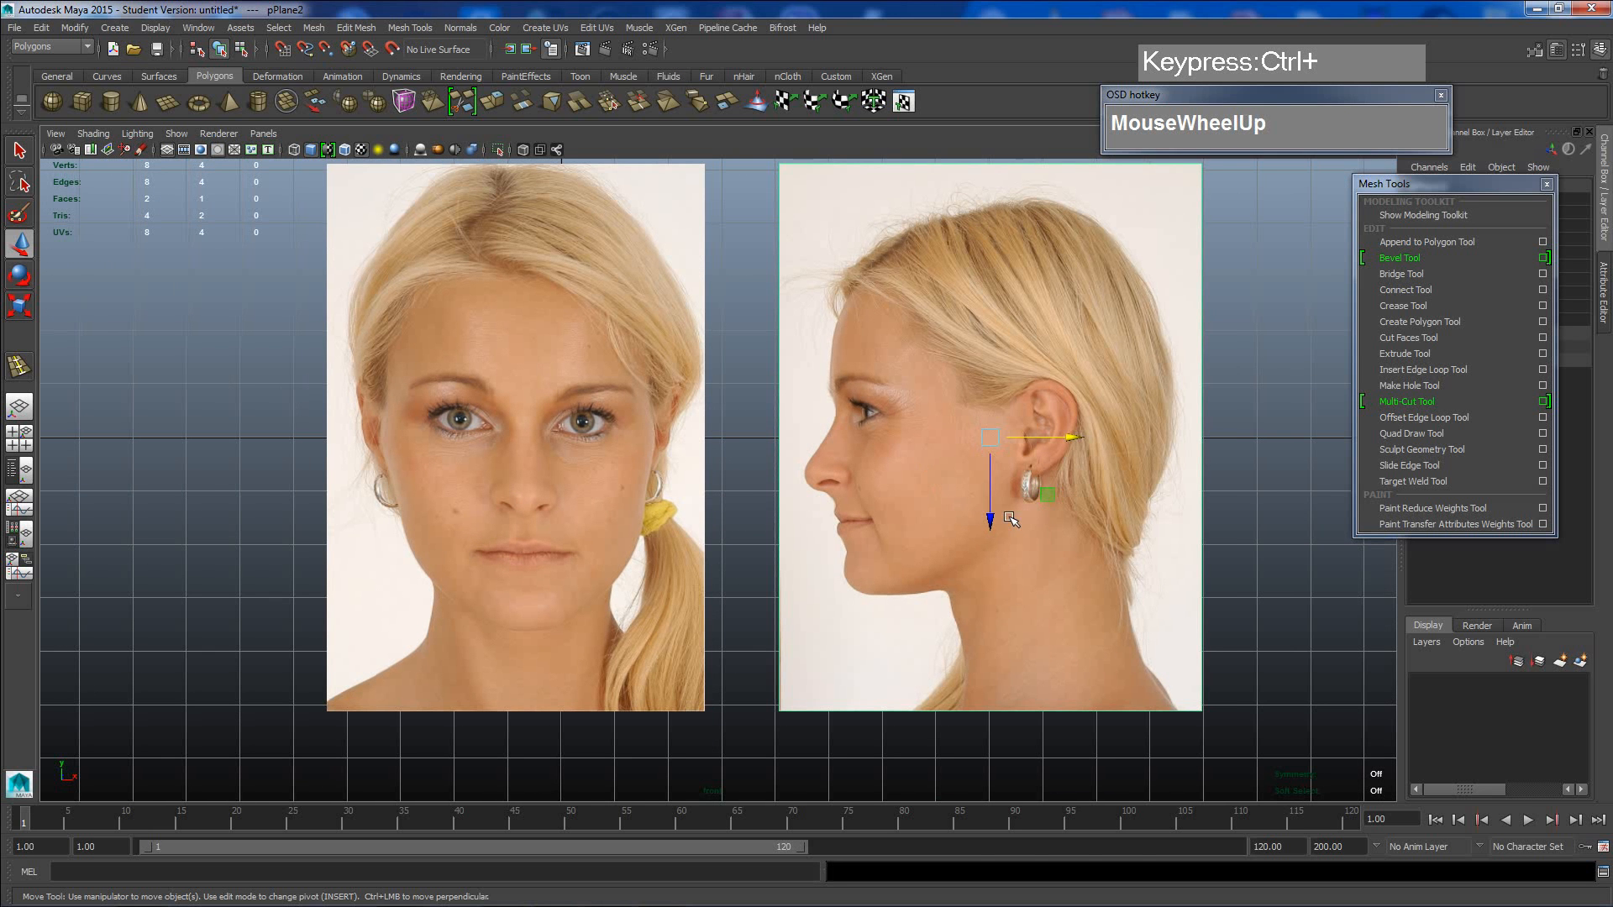
pyautogui.moveTo(990, 517); pyautogui.dragTo(991, 547)
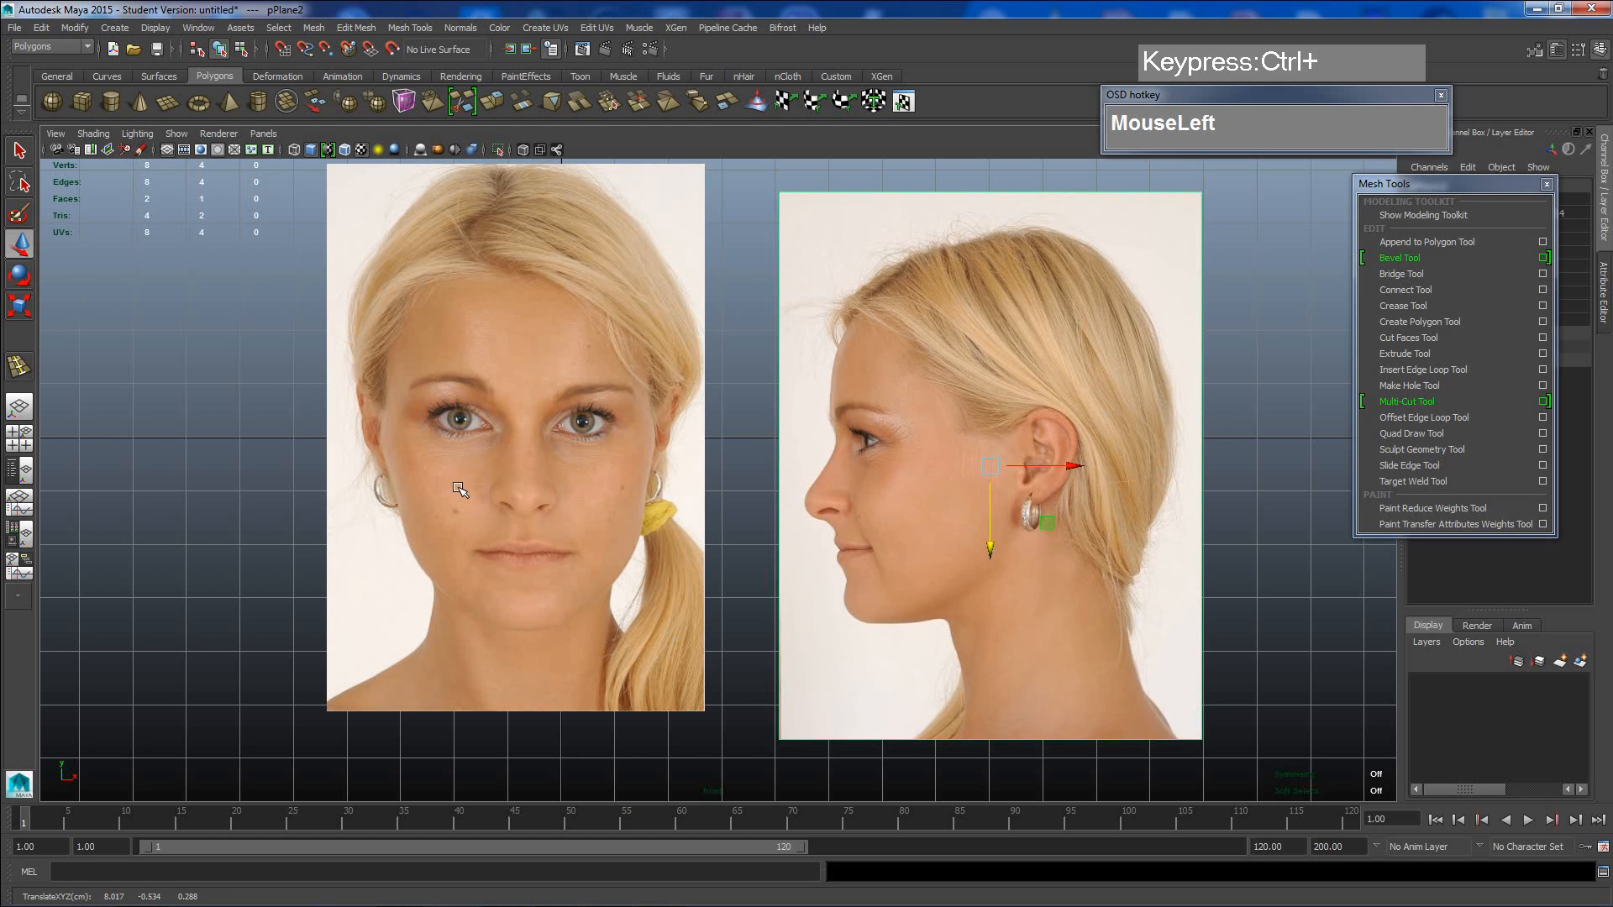
pyautogui.scroll(3, 950, 540)
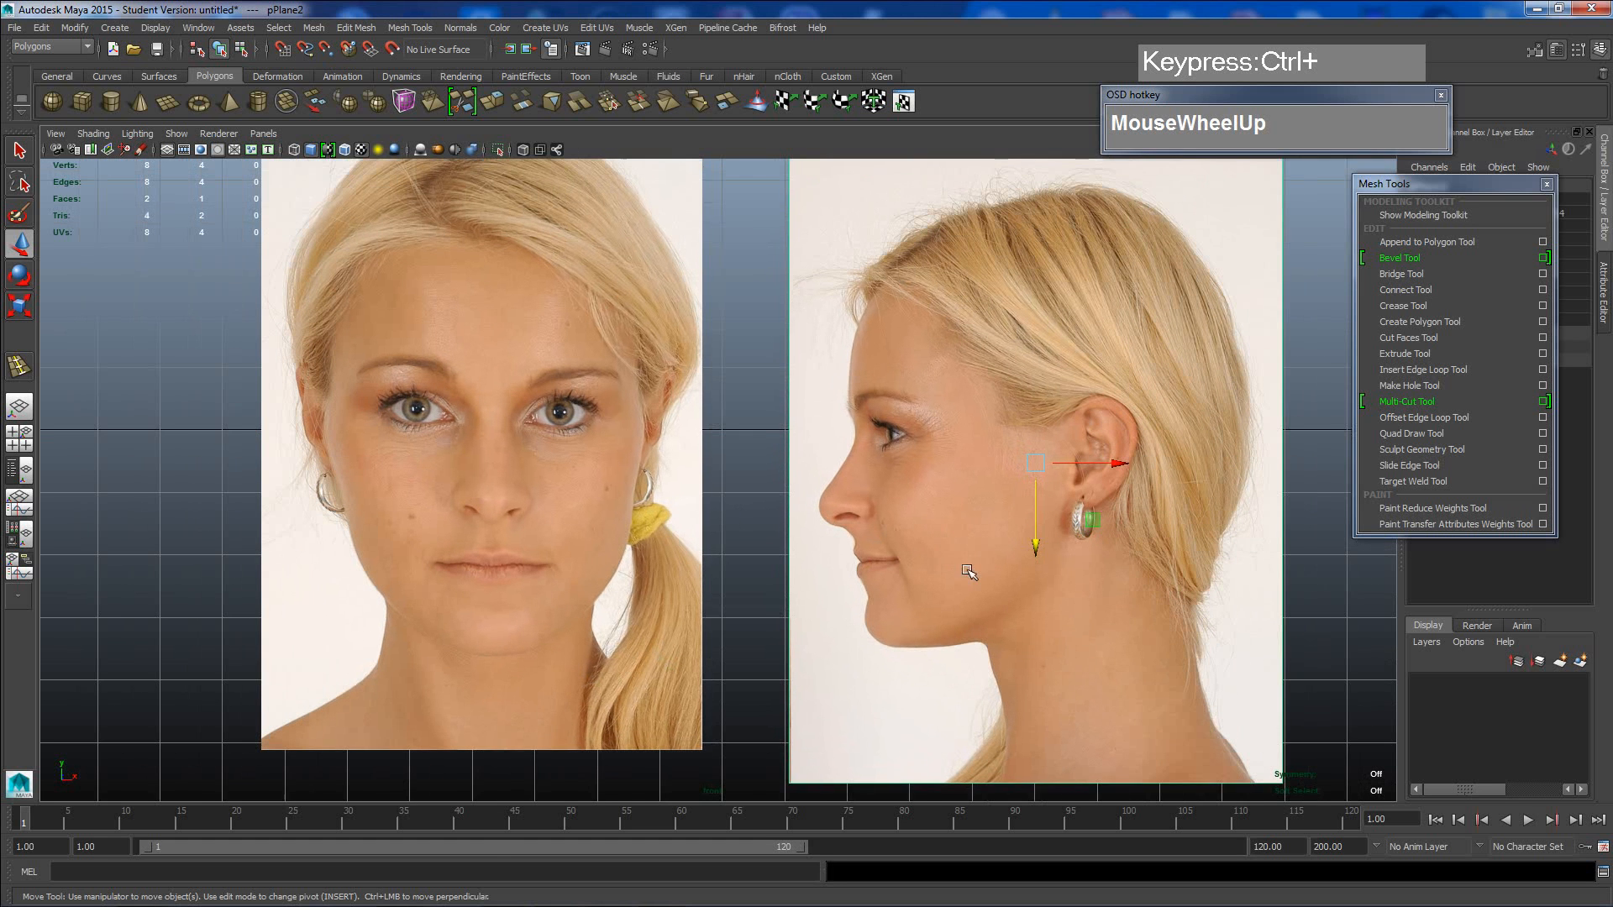
# - Compare the heights of the eyes, nose, mouth and chin between the front and side photos
pyautogui.keyDown('alt'); pyautogui.moveTo(964, 583); pyautogui.dragTo(990, 512, button='middle'); pyautogui.keyUp('alt')
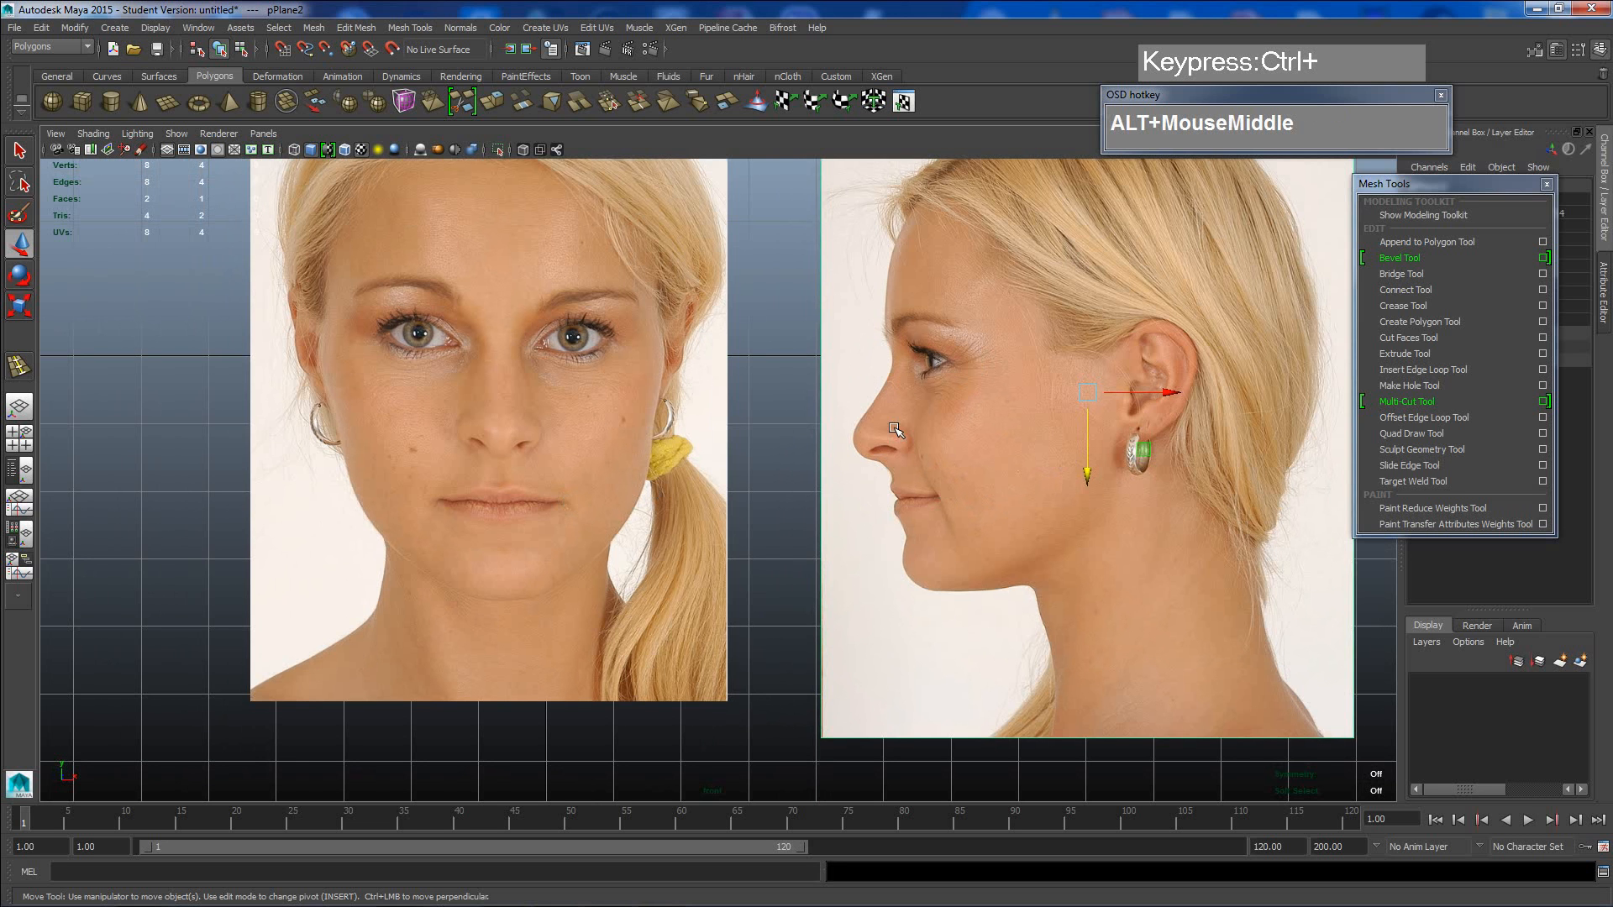
pyautogui.scroll(3, 929, 460)
pyautogui.scroll(2, 1041, 464)
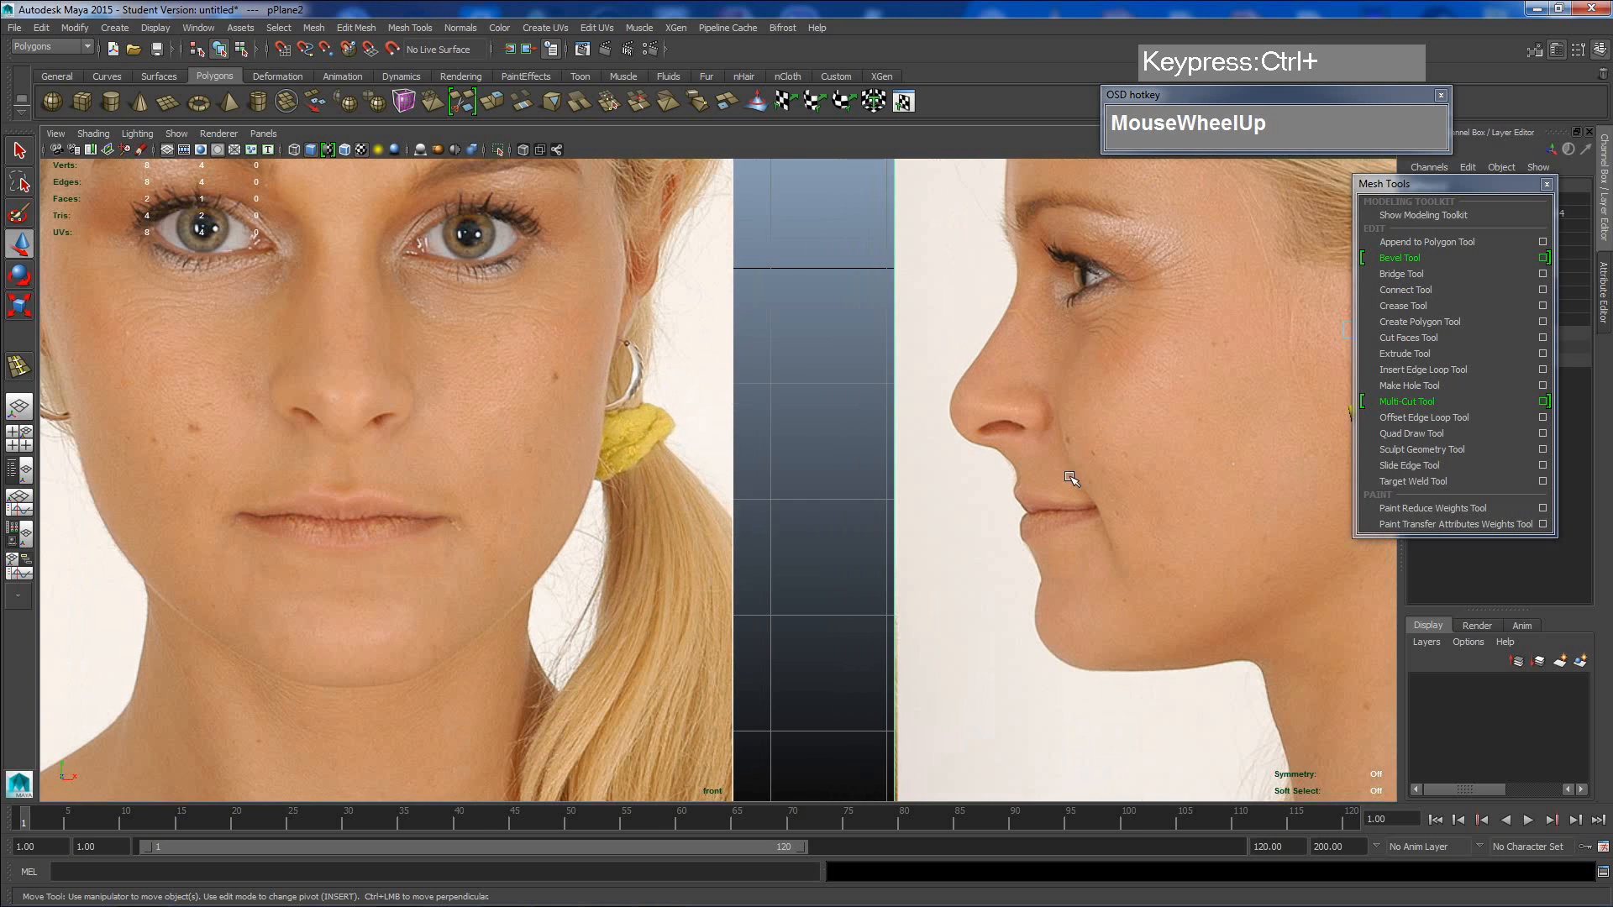
pyautogui.keyDown('alt'); pyautogui.moveTo(1041, 464); pyautogui.dragTo(1113, 510, button='middle'); pyautogui.keyUp('alt')
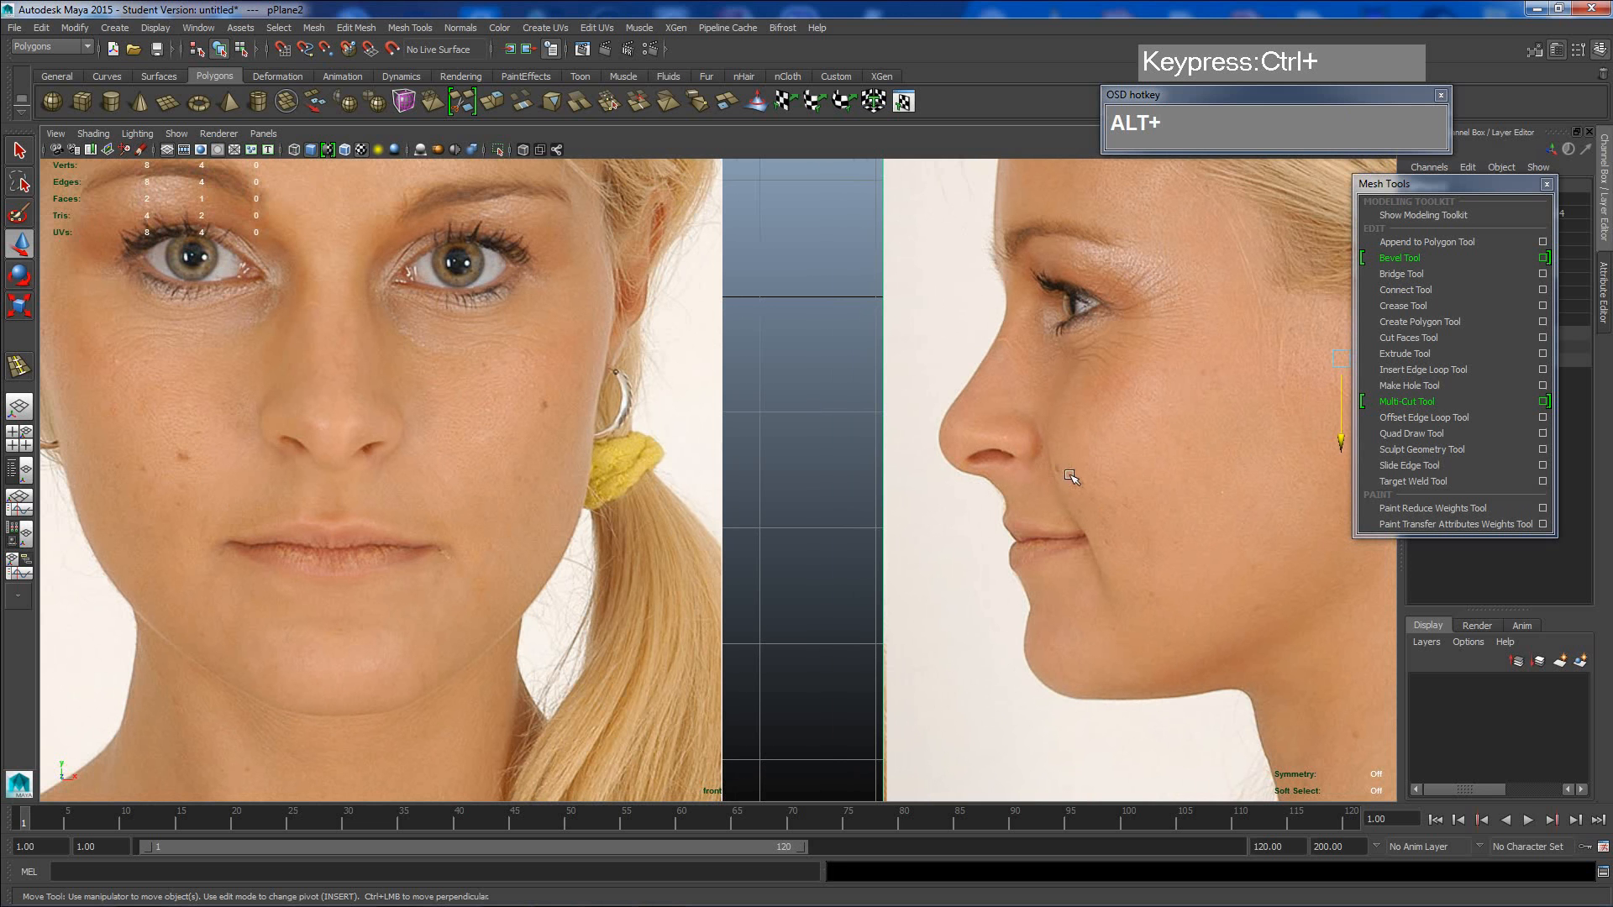
pyautogui.scroll(3, 1054, 470)
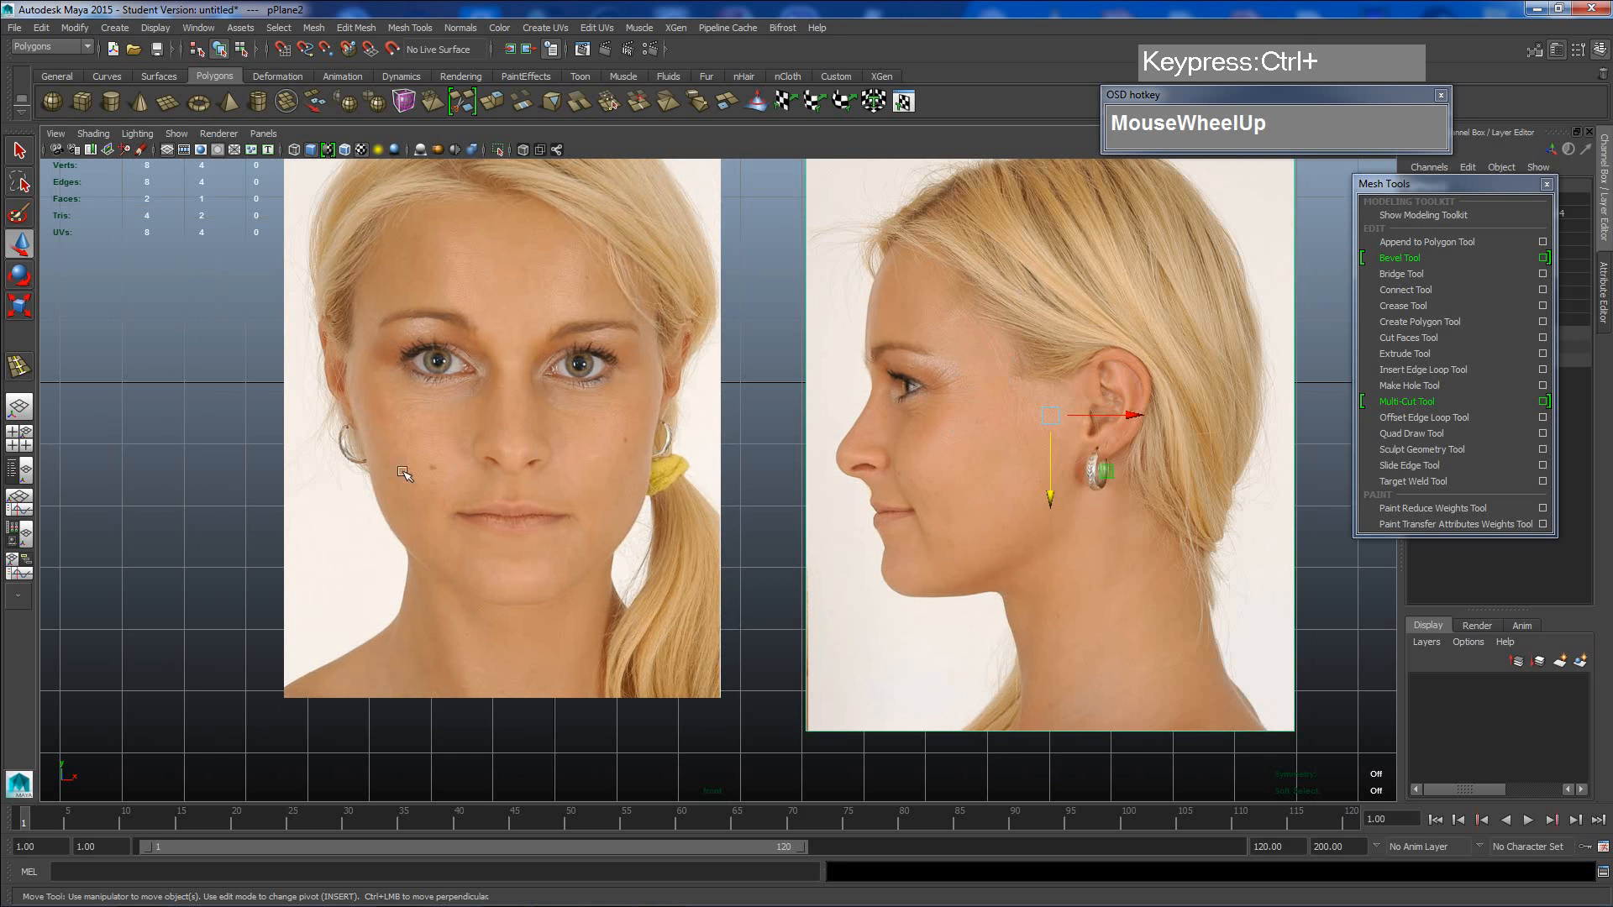
pyautogui.scroll(2, 887, 479)
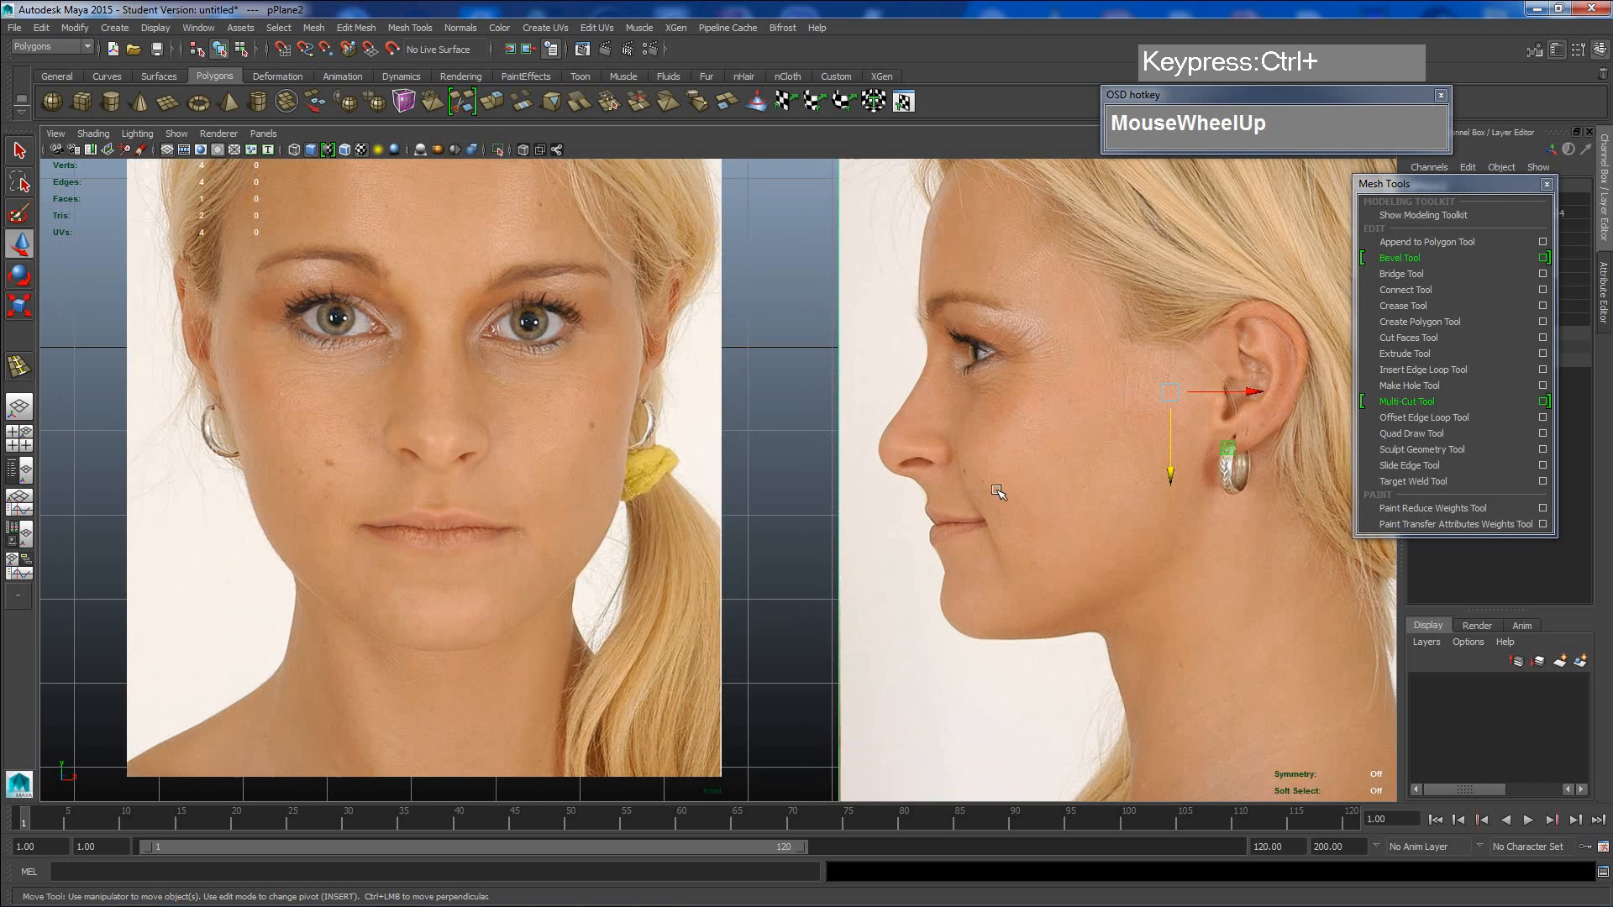
pyautogui.scroll(2, 1008, 504)
# - Examine the cheek moles and earring in both photos to determine which side of the face the profile shows
pyautogui.keyDown('alt'); pyautogui.moveTo(1021, 528); pyautogui.dragTo(1372, 498, button='middle'); pyautogui.keyUp('alt')
pyautogui.scroll(5, 677, 432)
pyautogui.keyDown('alt'); pyautogui.moveTo(462, 410); pyautogui.dragTo(732, 458, button='middle'); pyautogui.keyUp('alt')
pyautogui.click(705, 454)
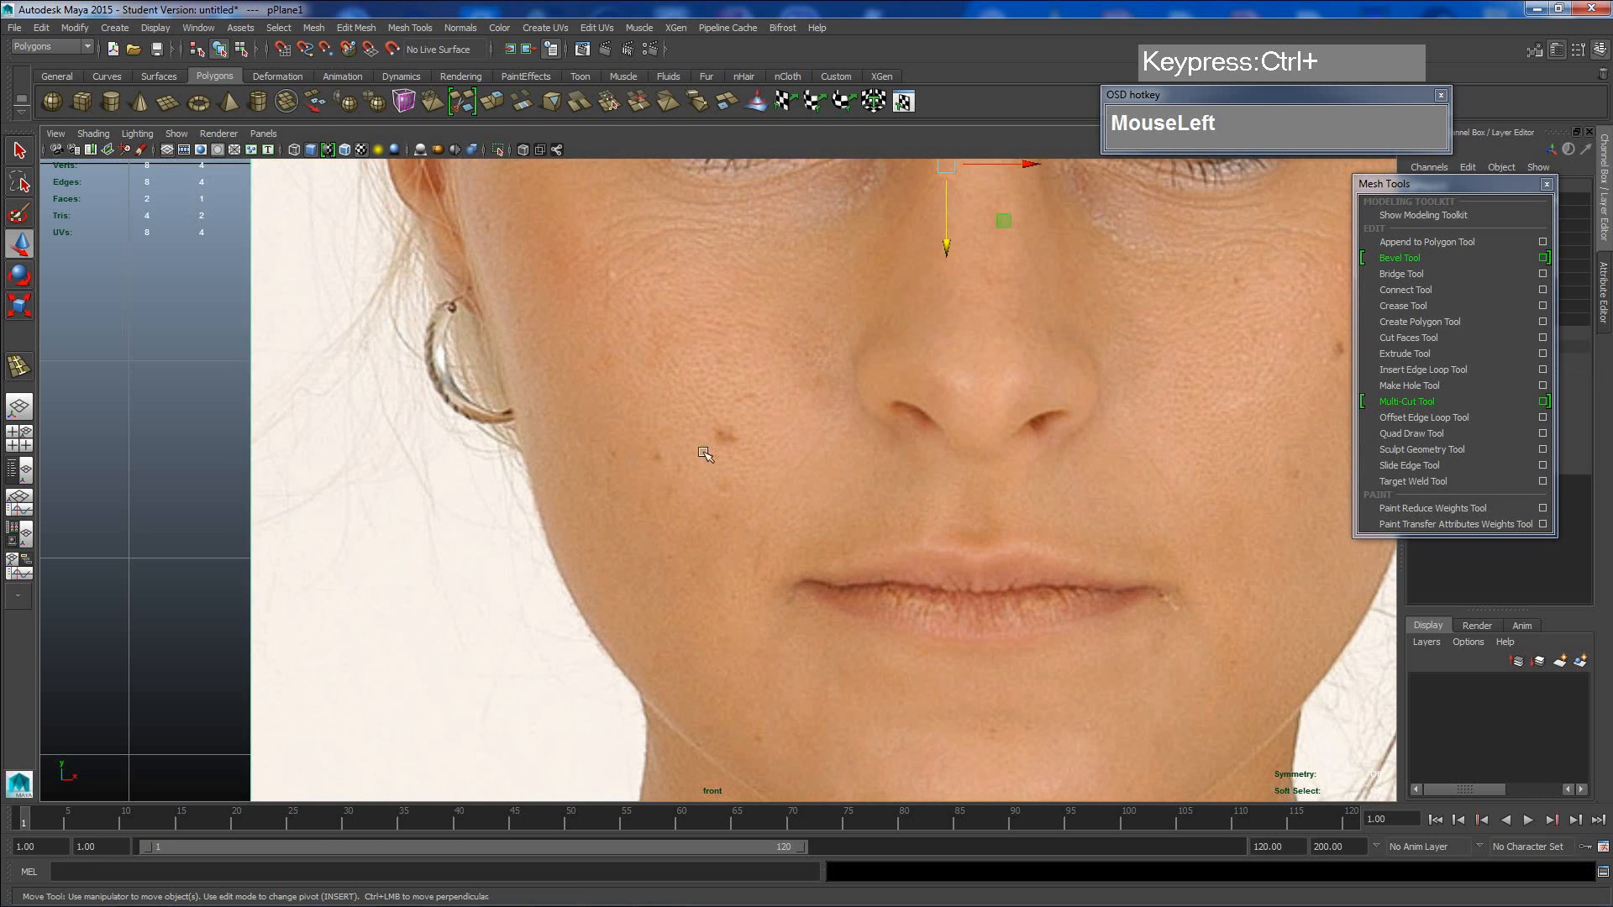
pyautogui.scroll(-9, 689, 455)
pyautogui.keyDown('alt'); pyautogui.moveTo(861, 450); pyautogui.dragTo(511, 416, button='middle'); pyautogui.keyUp('alt')
pyautogui.scroll(6, 774, 426)
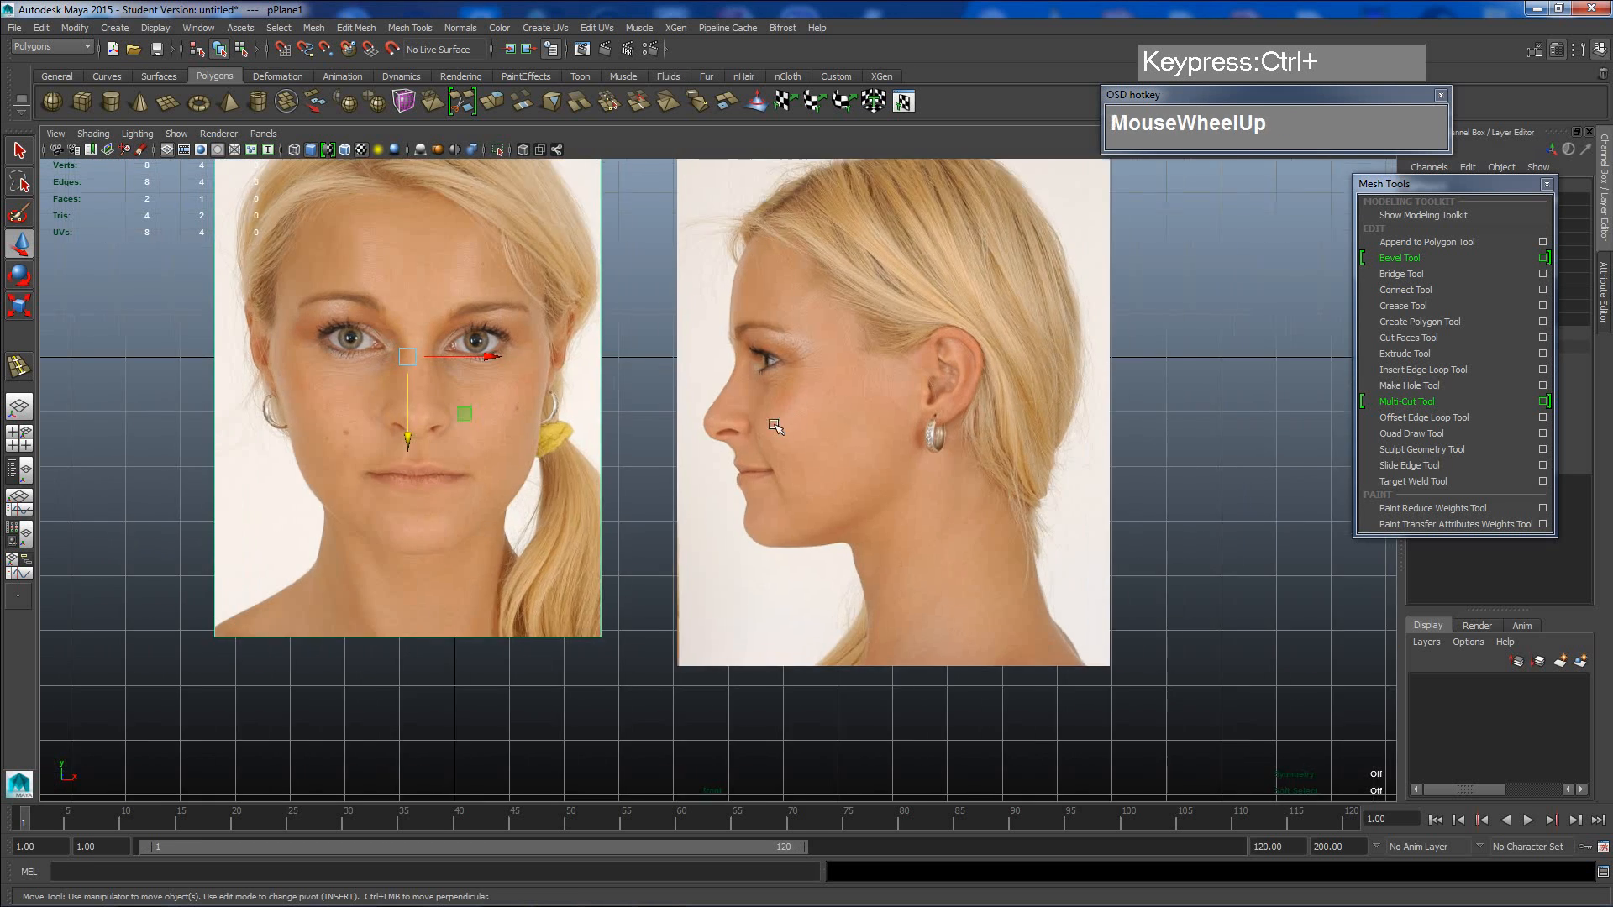
pyautogui.scroll(4, 814, 410)
pyautogui.keyDown('alt'); pyautogui.moveTo(906, 337); pyautogui.dragTo(850, 421, button='middle'); pyautogui.keyUp('alt')
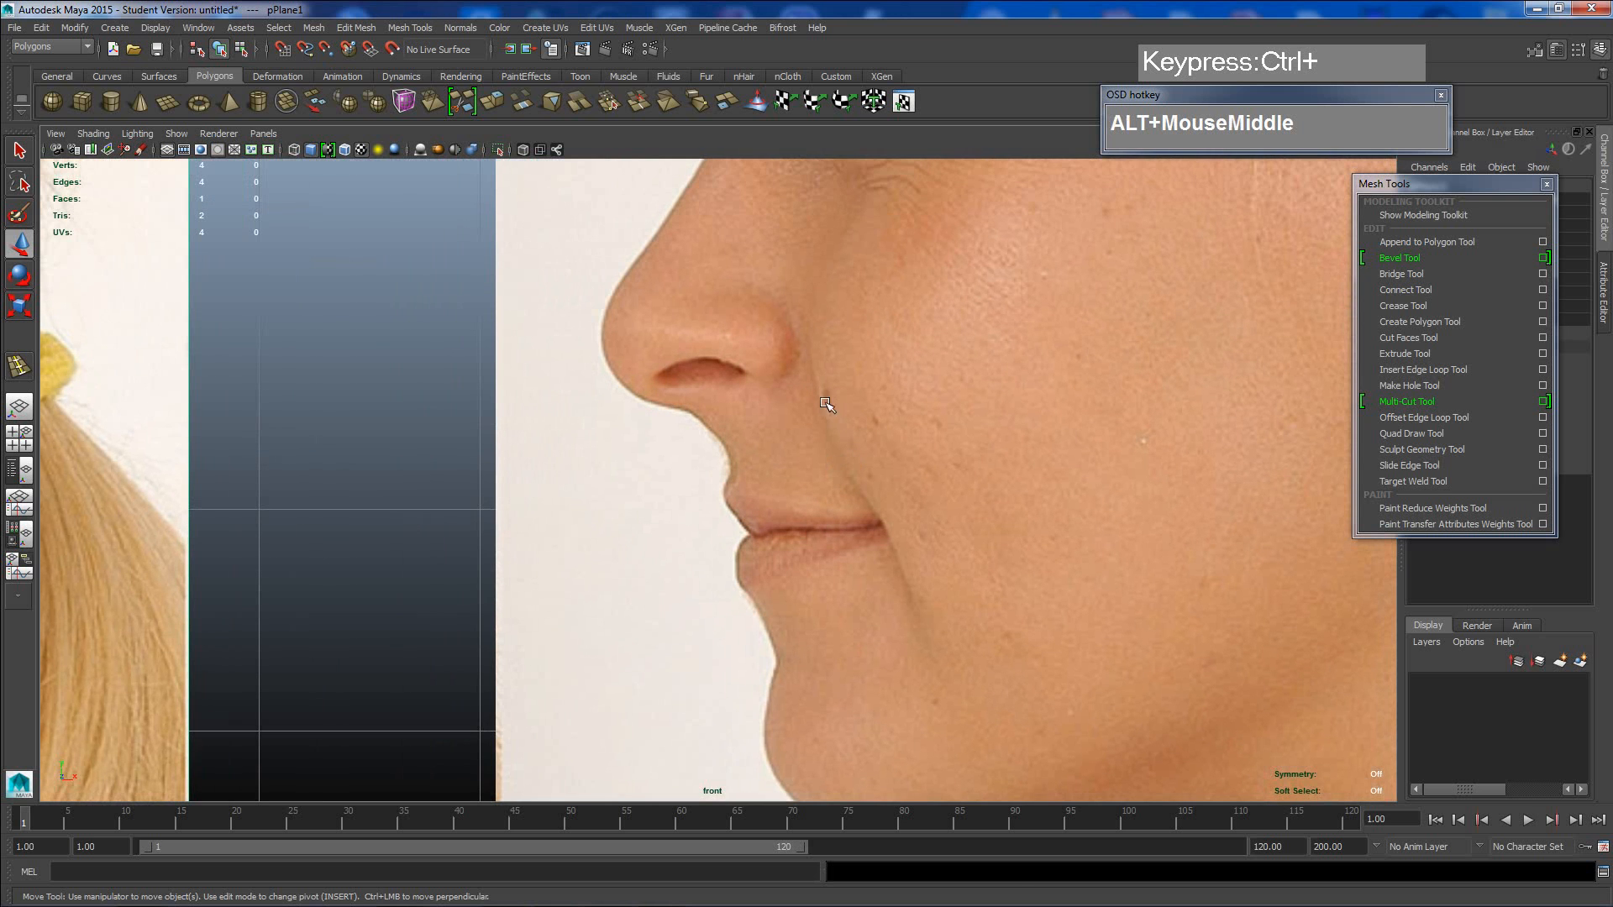
pyautogui.scroll(-8, 878, 425)
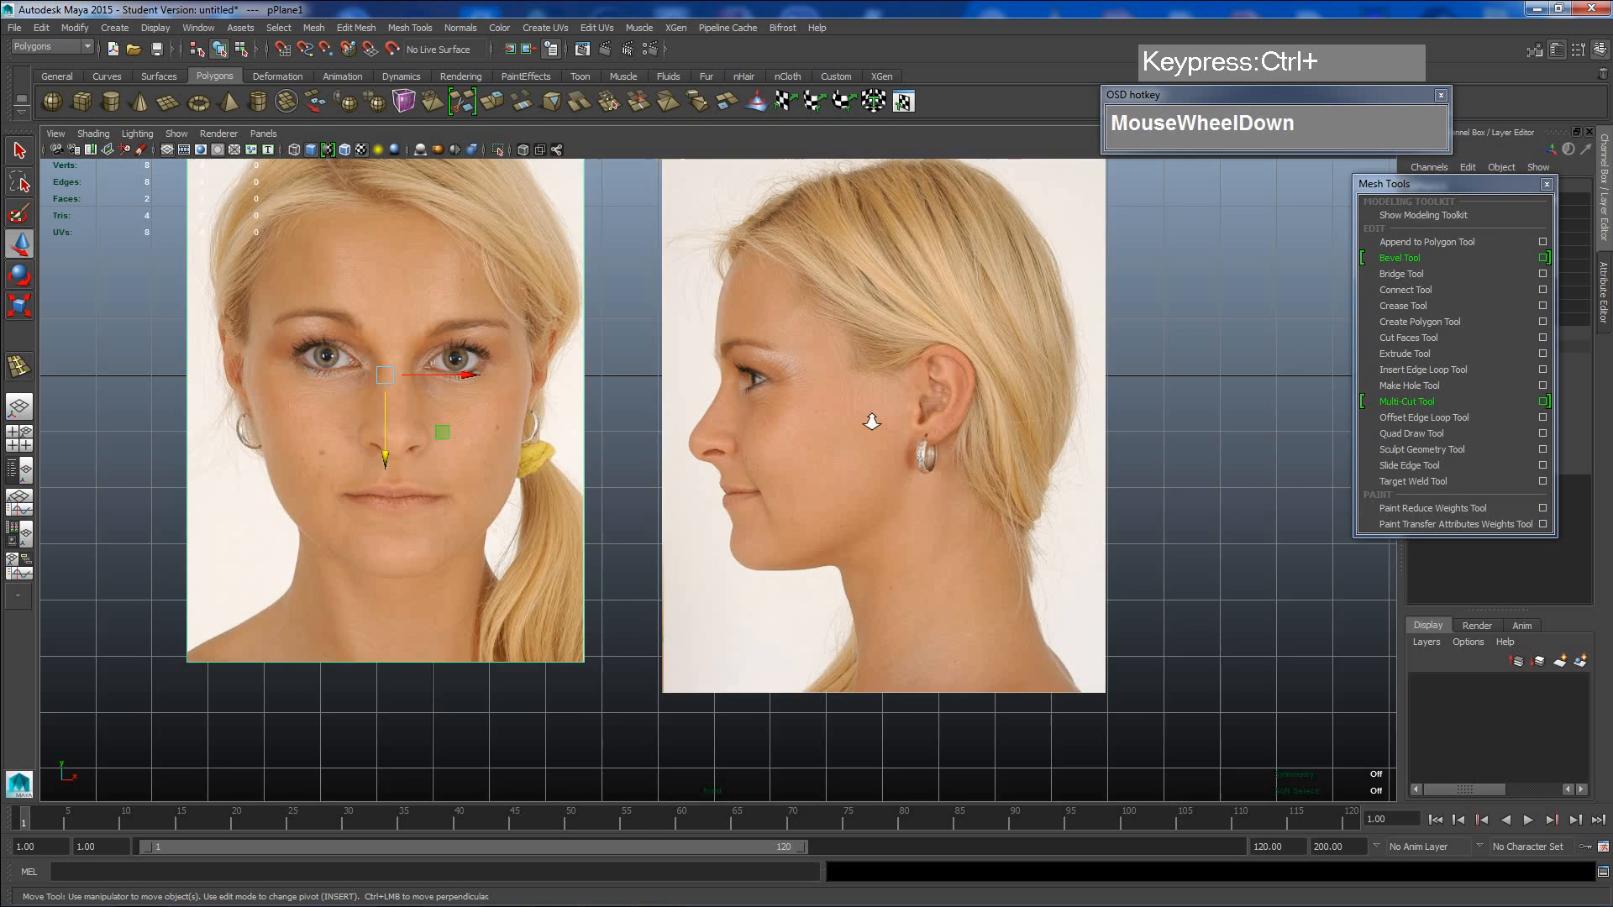
pyautogui.keyDown('alt'); pyautogui.moveTo(663, 438); pyautogui.dragTo(763, 438, button='middle'); pyautogui.keyUp('alt')
pyautogui.scroll(2, 763, 438)
pyautogui.keyDown('alt'); pyautogui.moveTo(638, 307); pyautogui.dragTo(609, 379, button='middle'); pyautogui.keyUp('alt')
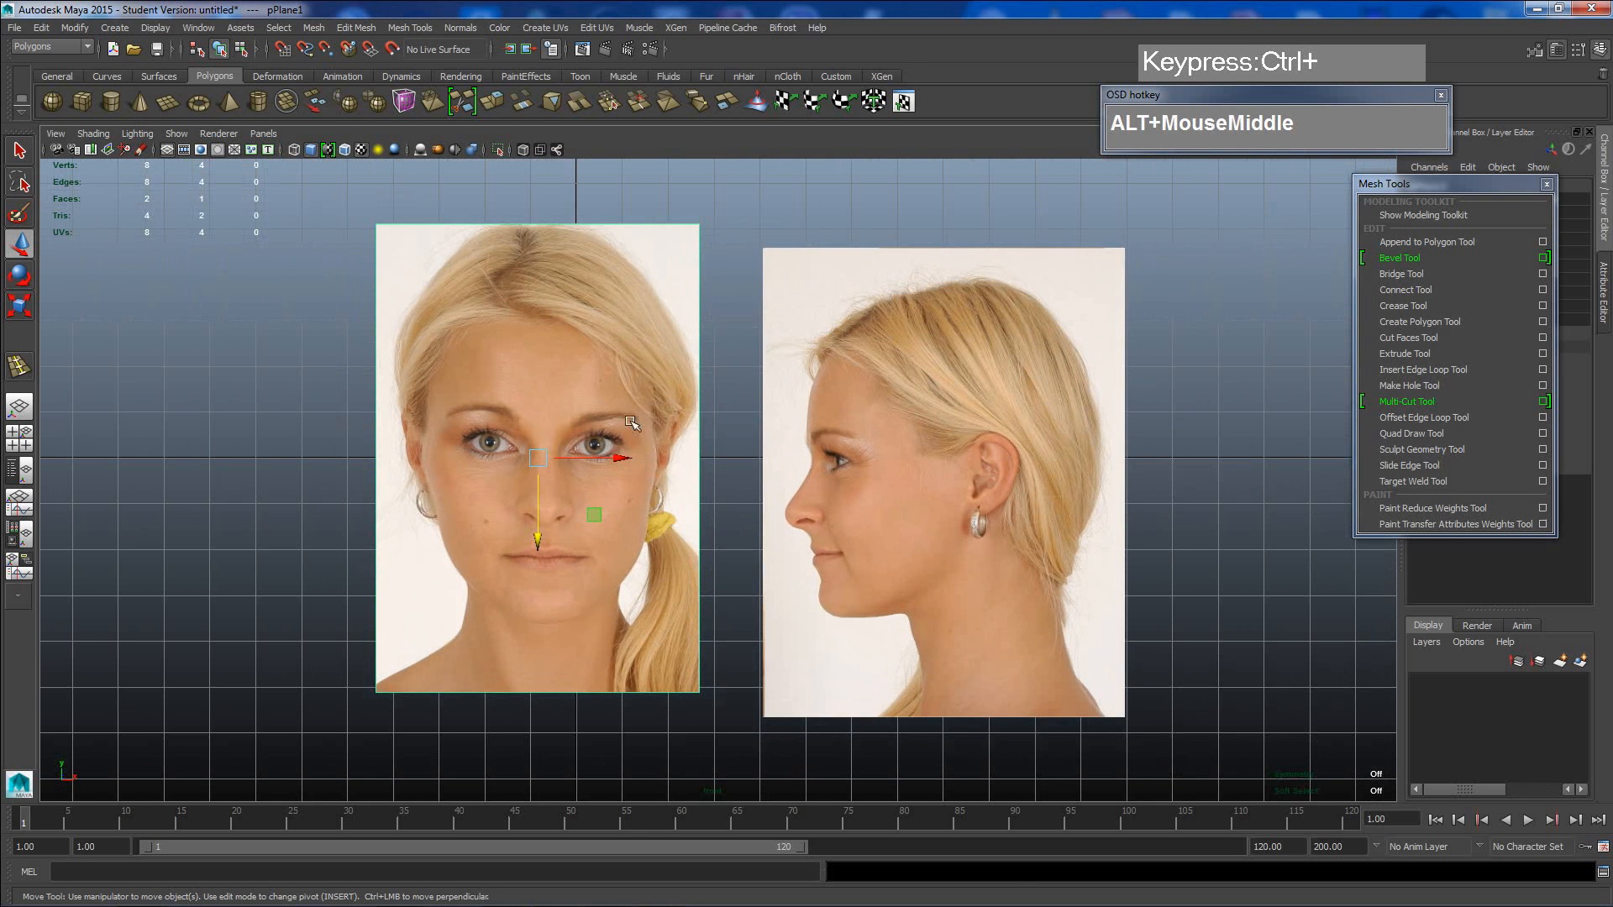
# - Turn the front-photo plane around and set its Y rotation to exactly 180 degrees, mirroring the face
pyautogui.click(608, 379)
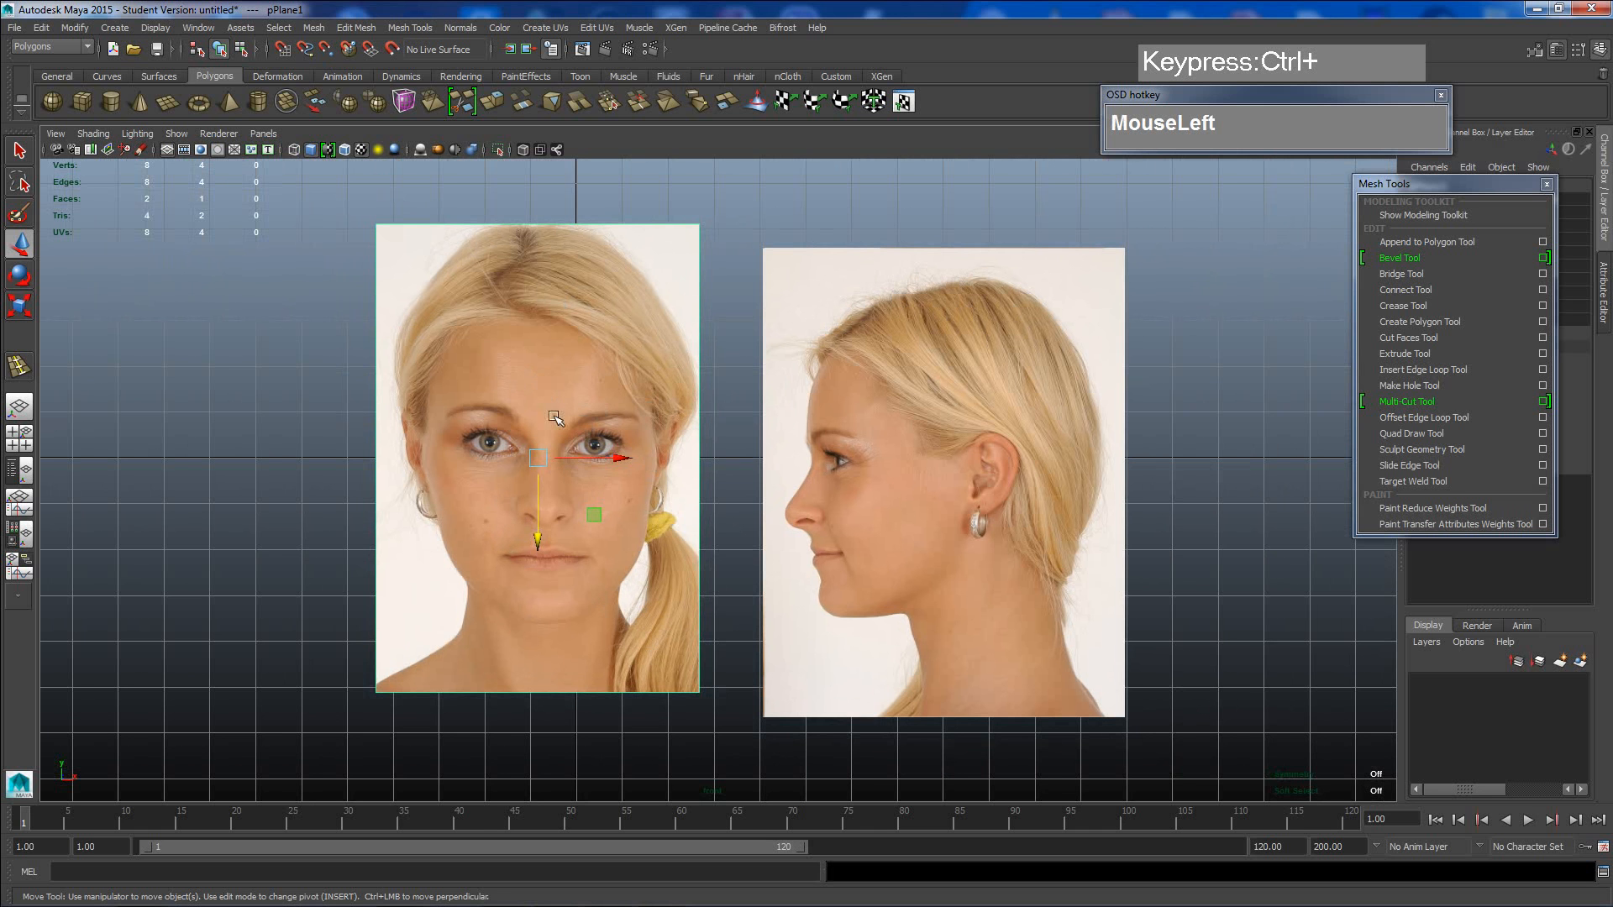
pyautogui.press('e')
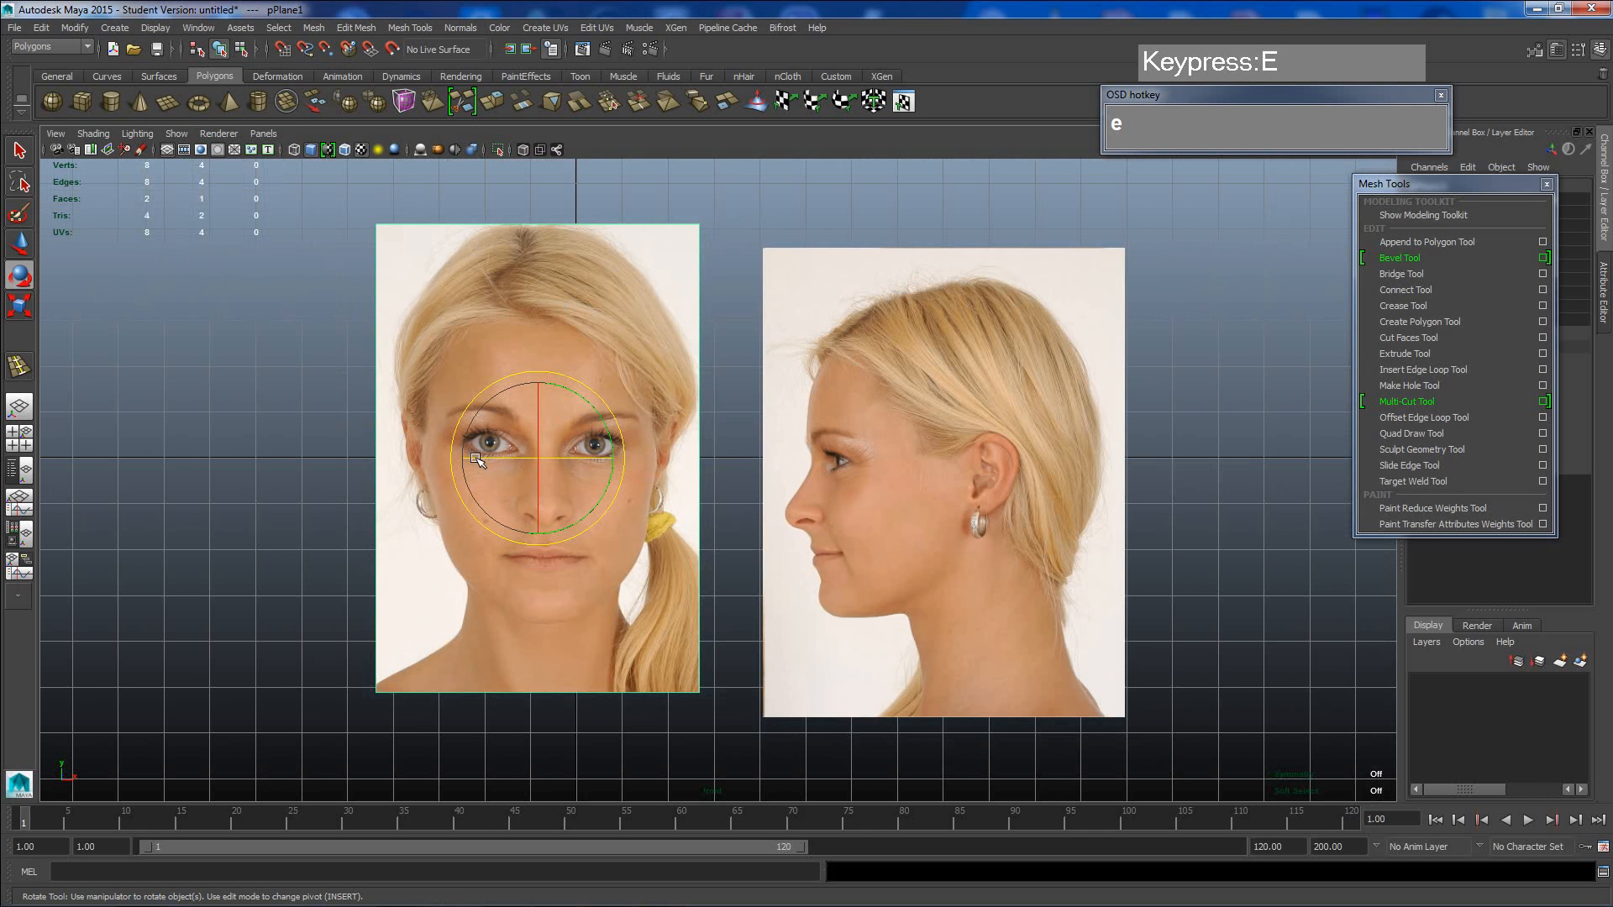
pyautogui.moveTo(475, 460); pyautogui.dragTo(684, 451)
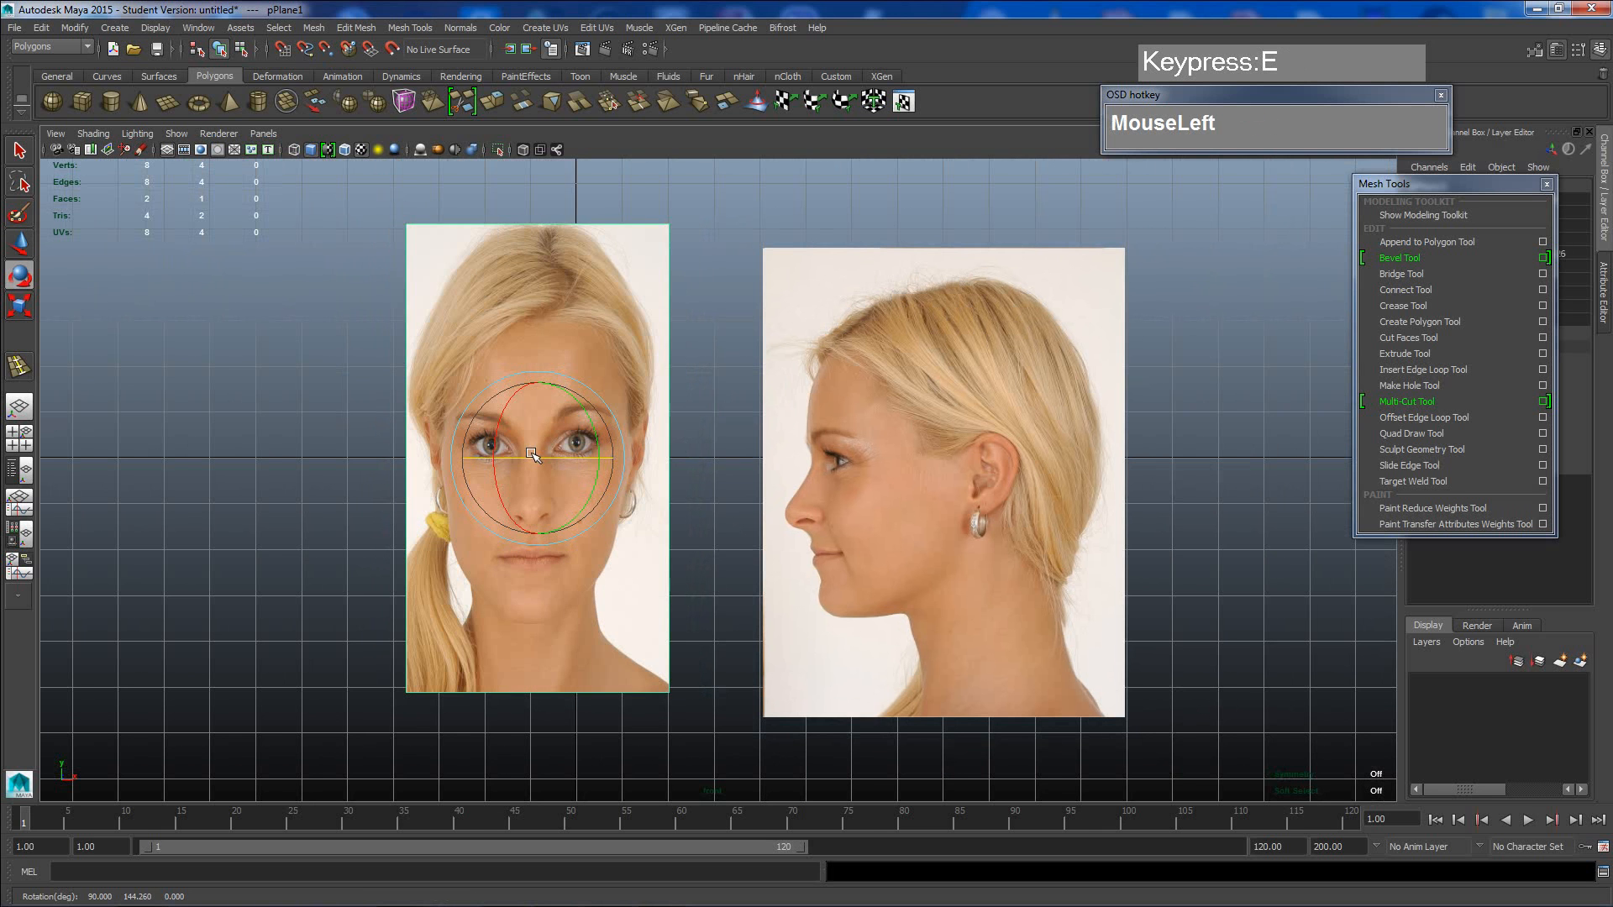
pyautogui.moveTo(532, 454); pyautogui.dragTo(578, 468)
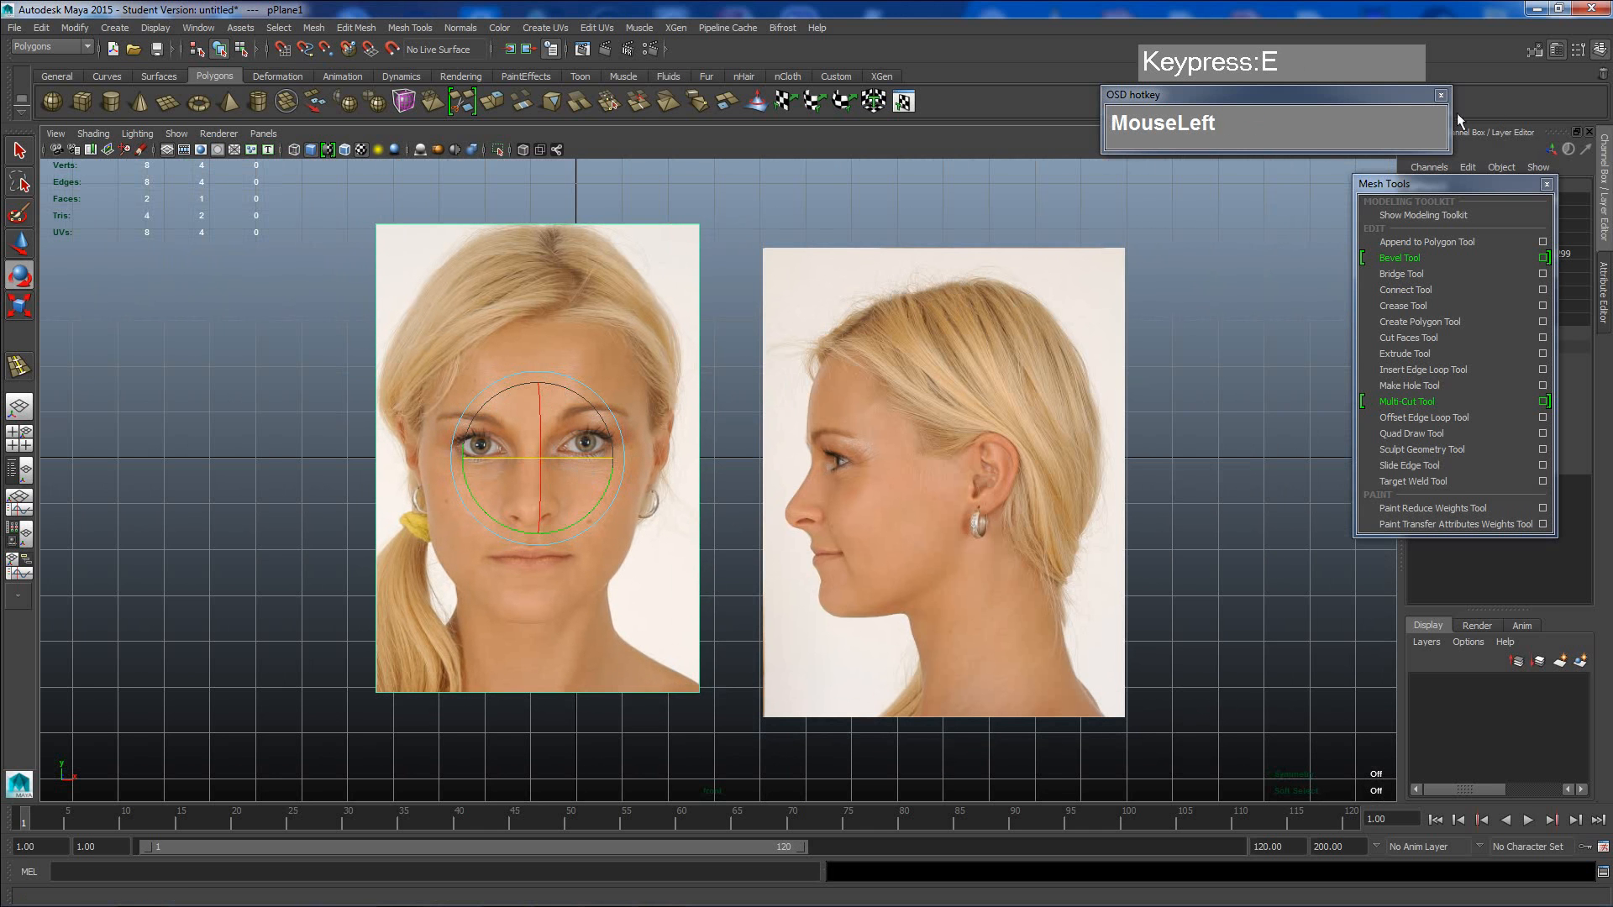
pyautogui.moveTo(1452, 186); pyautogui.dragTo(1496, 228)
pyautogui.click(1522, 260)
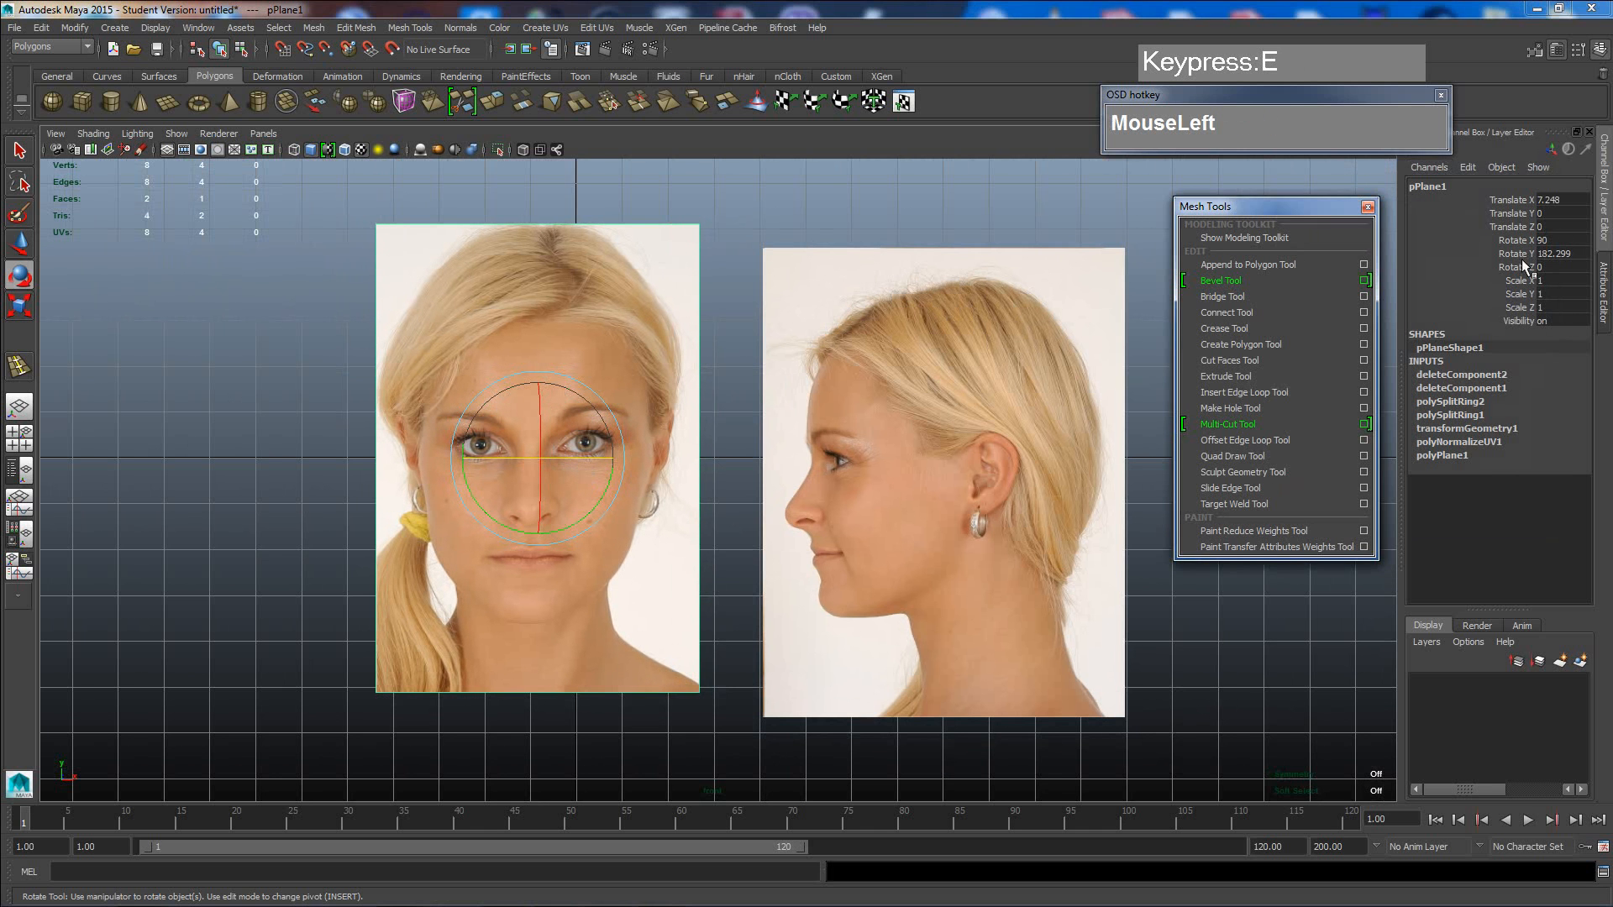
pyautogui.doubleClick(1559, 253)
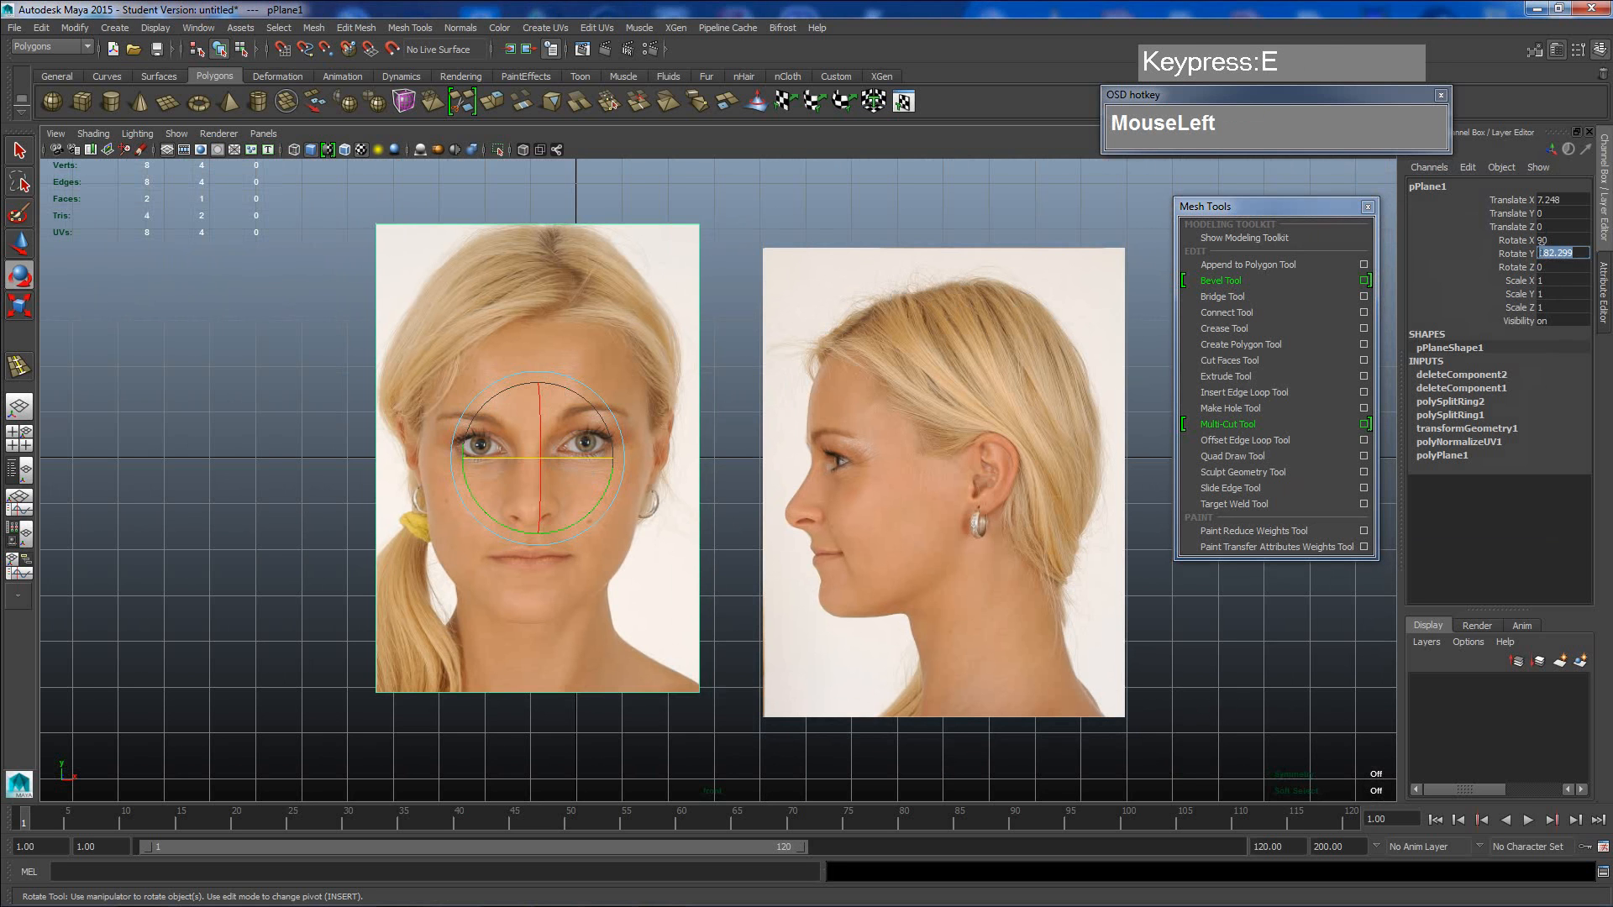
pyautogui.write('180')
pyautogui.press('KP_Enter')
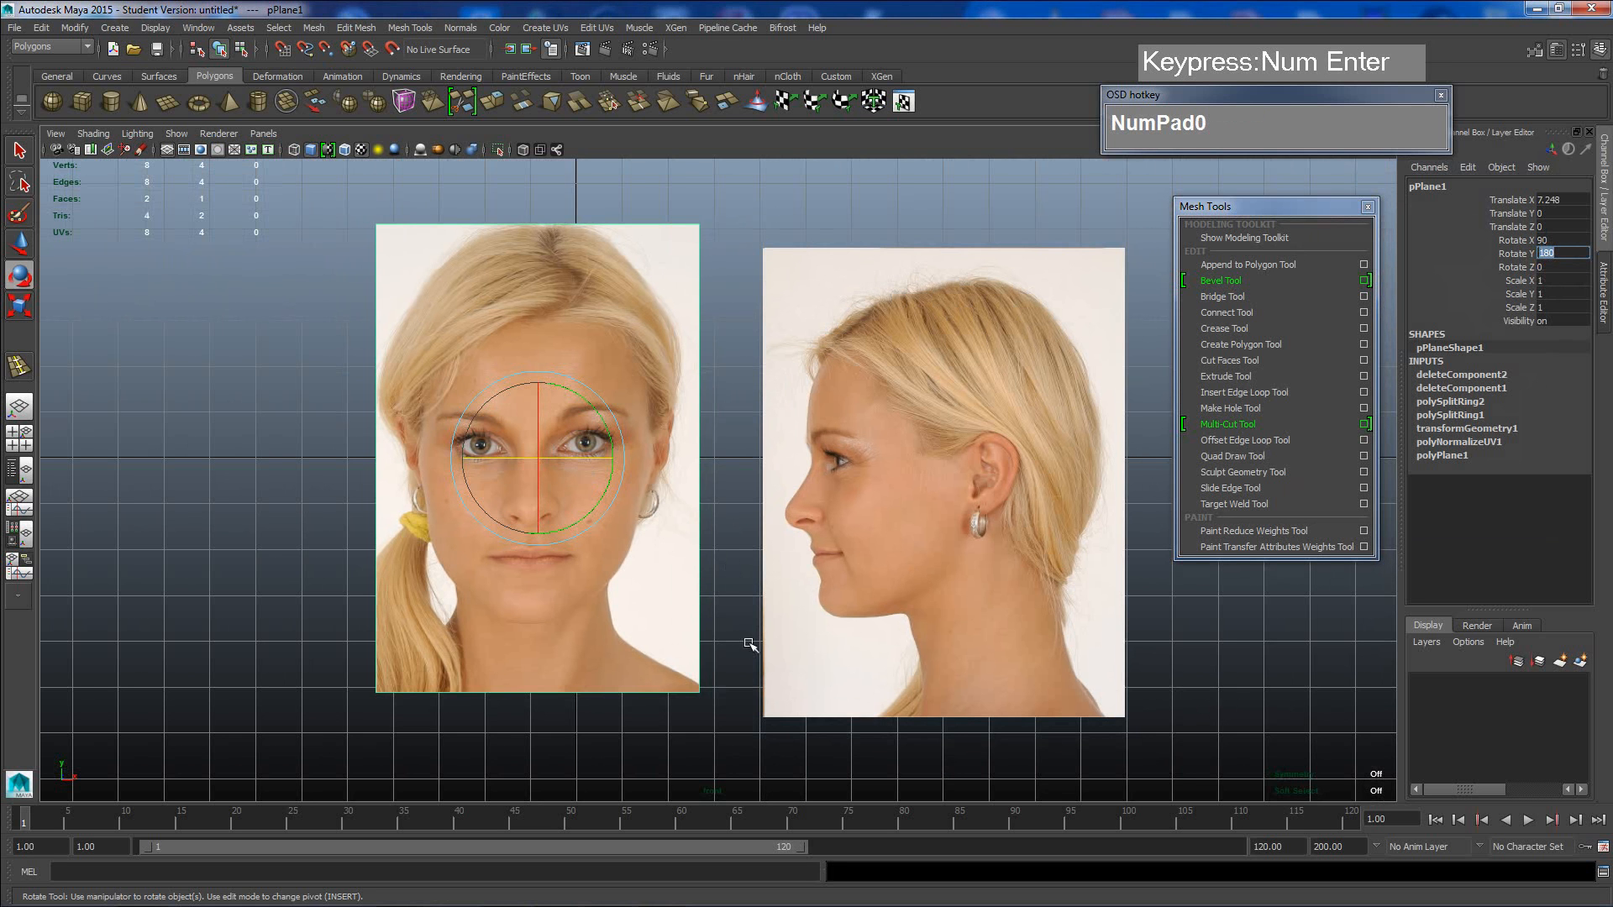
# - Deselect the plane and compare the mirrored front photo's facial features with those of the side photo
pyautogui.click(739, 680)
pyautogui.scroll(5, 685, 638)
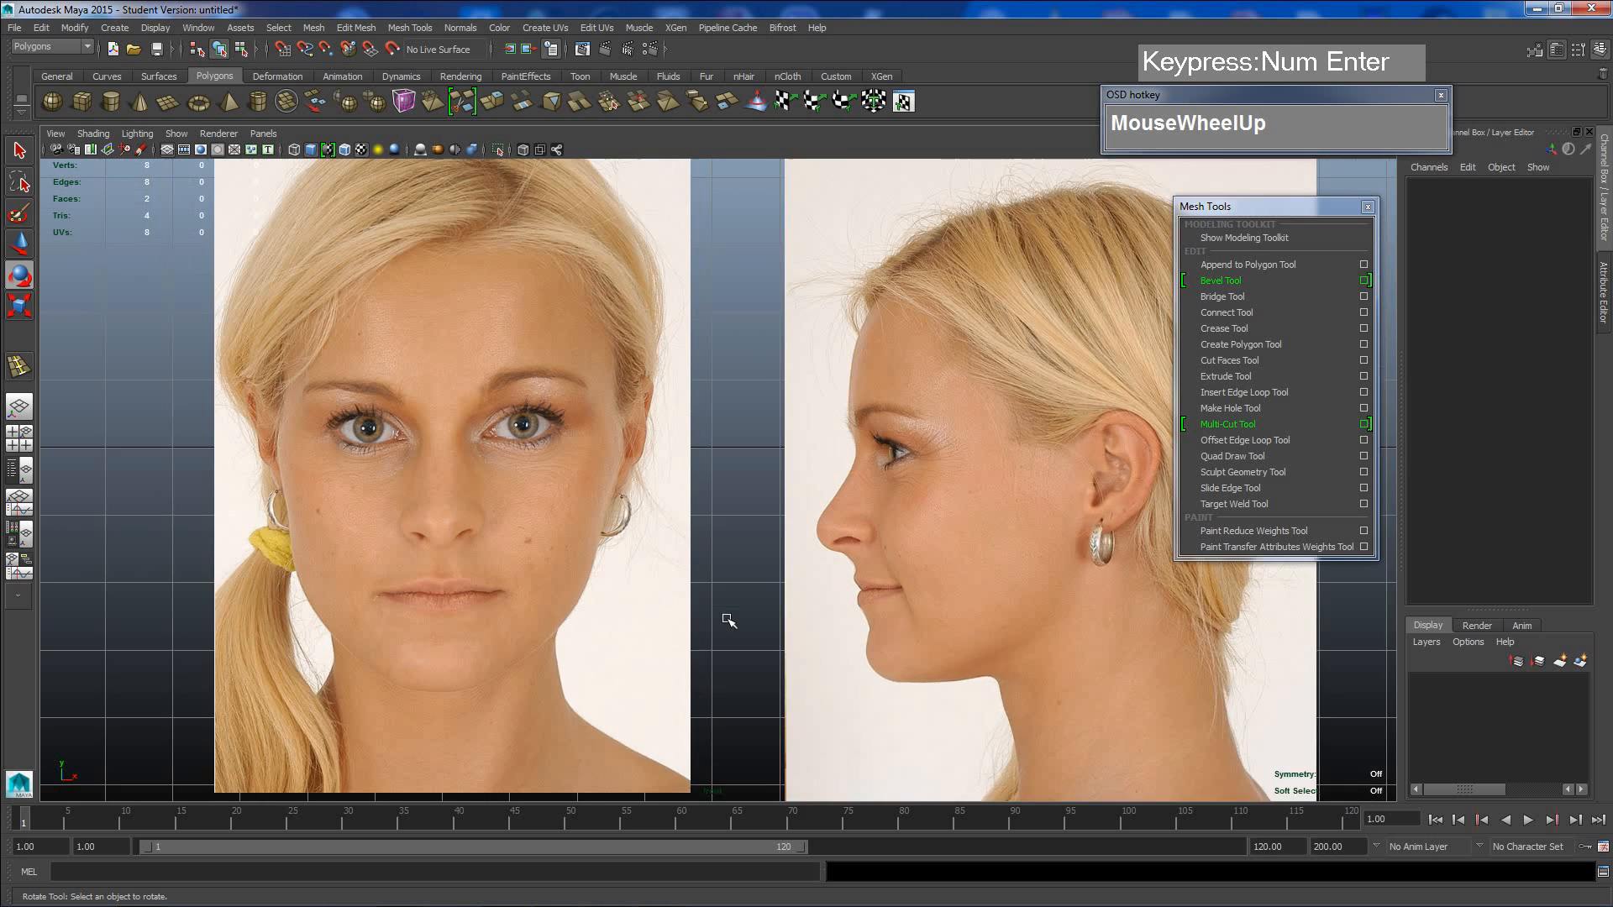
pyautogui.keyDown('alt'); pyautogui.scroll(2, 723, 620); pyautogui.keyUp('alt')
pyautogui.keyDown('alt'); pyautogui.moveTo(723, 619); pyautogui.dragTo(601, 557, button='middle'); pyautogui.keyUp('alt')
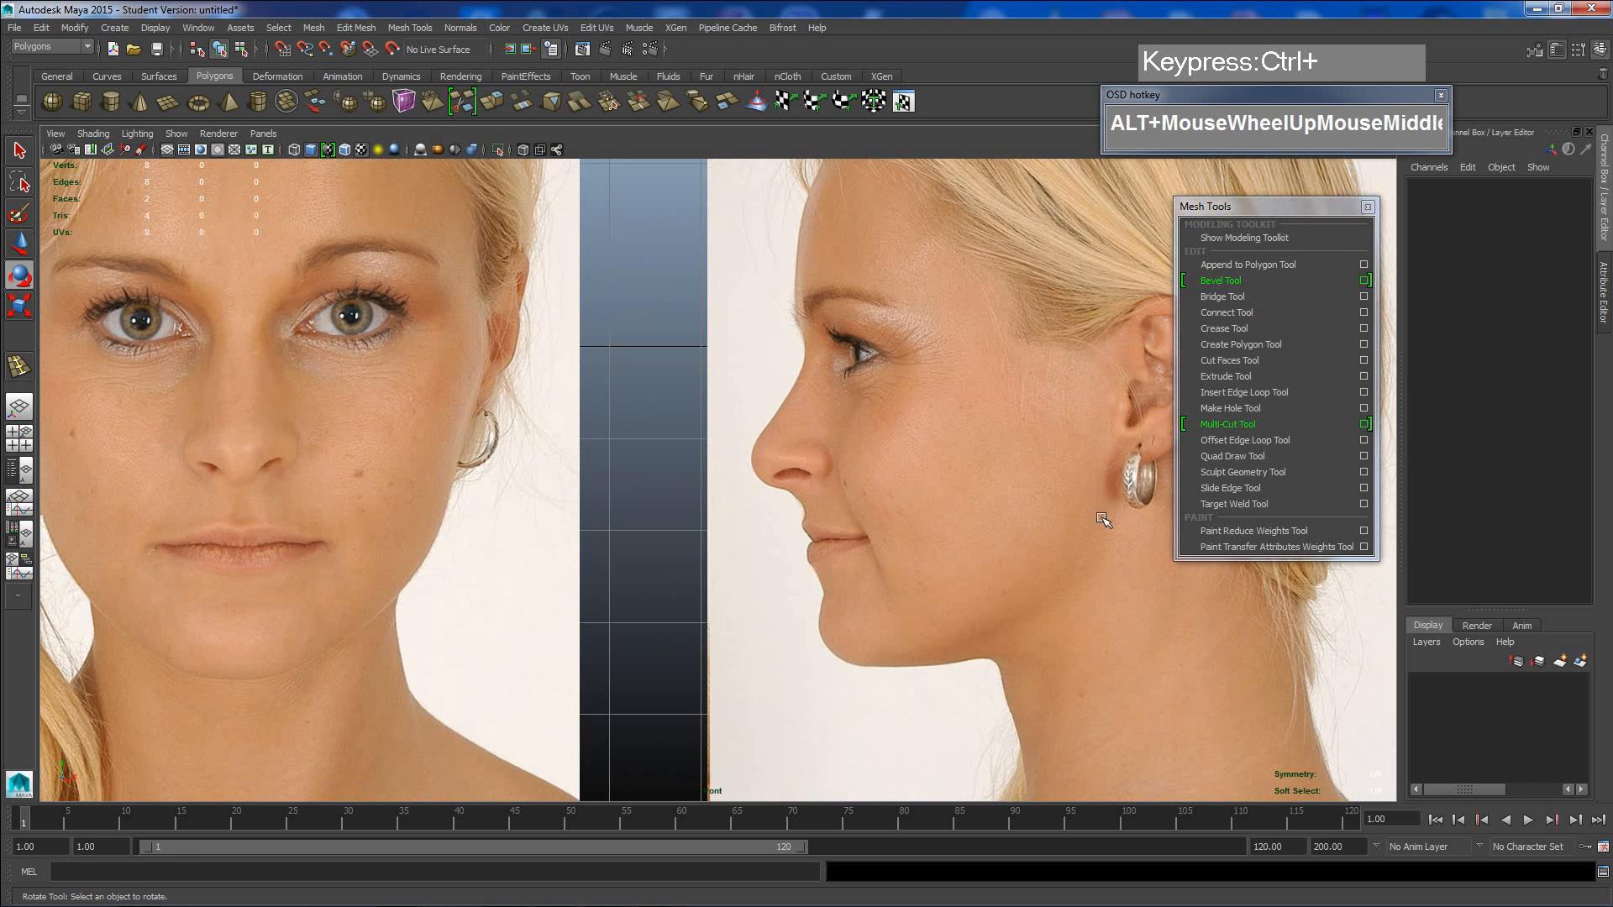
pyautogui.scroll(-5, 623, 457)
pyautogui.keyDown('alt'); pyautogui.moveTo(623, 457); pyautogui.dragTo(609, 514, button='middle'); pyautogui.keyUp('alt')
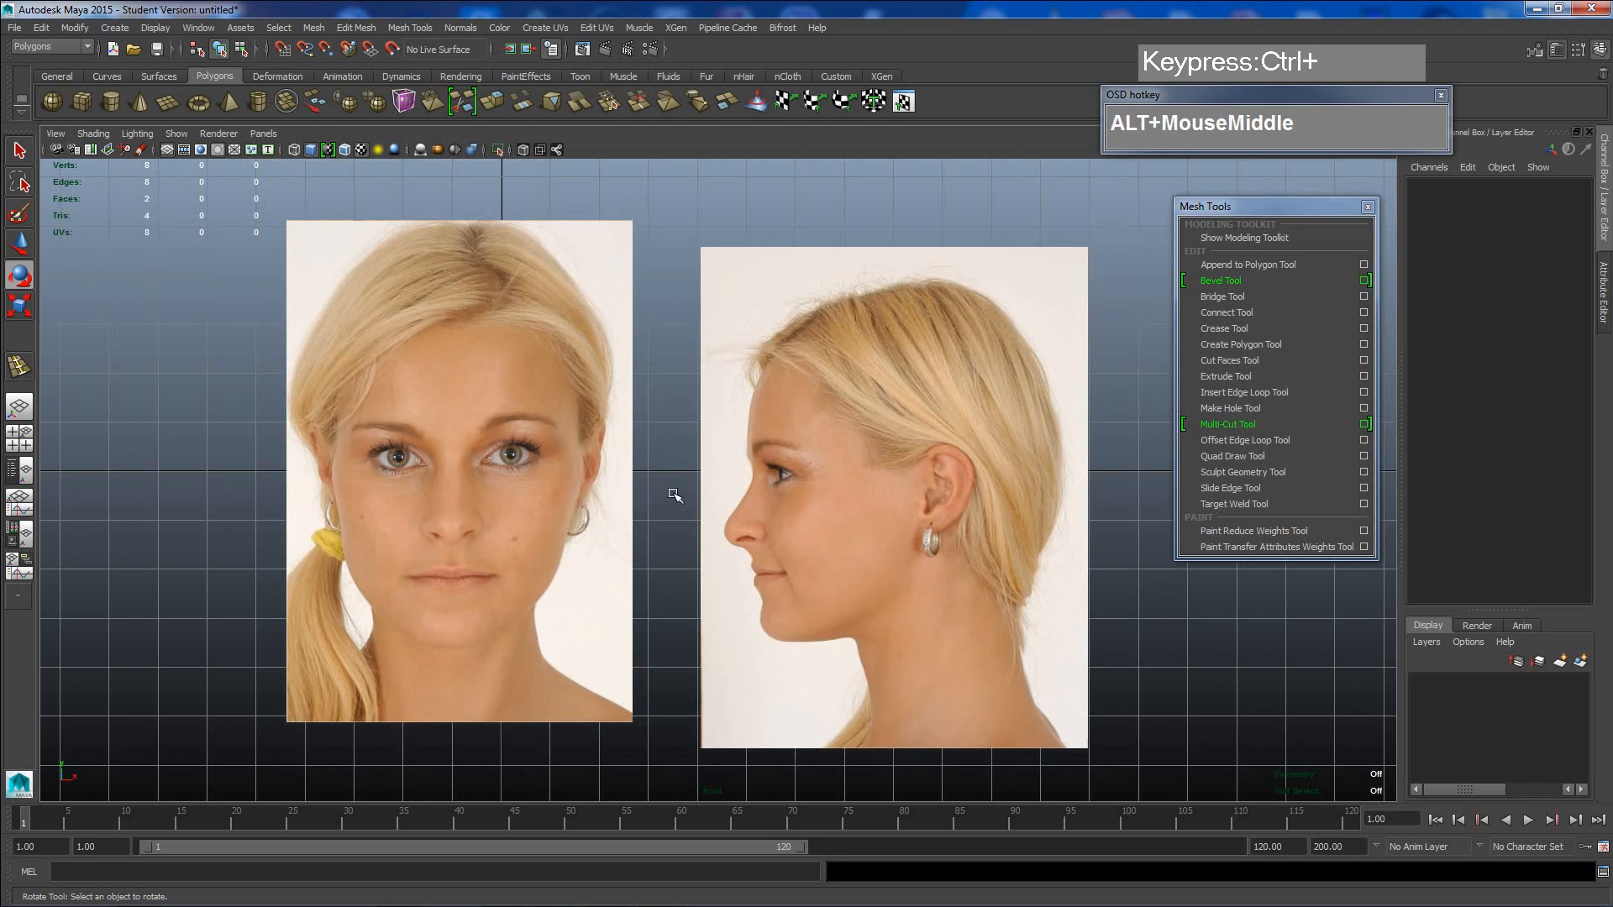
# - In the perspective view, select both photo planes together
pyautogui.press('space')
pyautogui.moveTo(679, 503); pyautogui.dragTo(807, 364)
pyautogui.scroll(-2, 887, 467)
pyautogui.moveTo(709, 242); pyautogui.dragTo(906, 370)
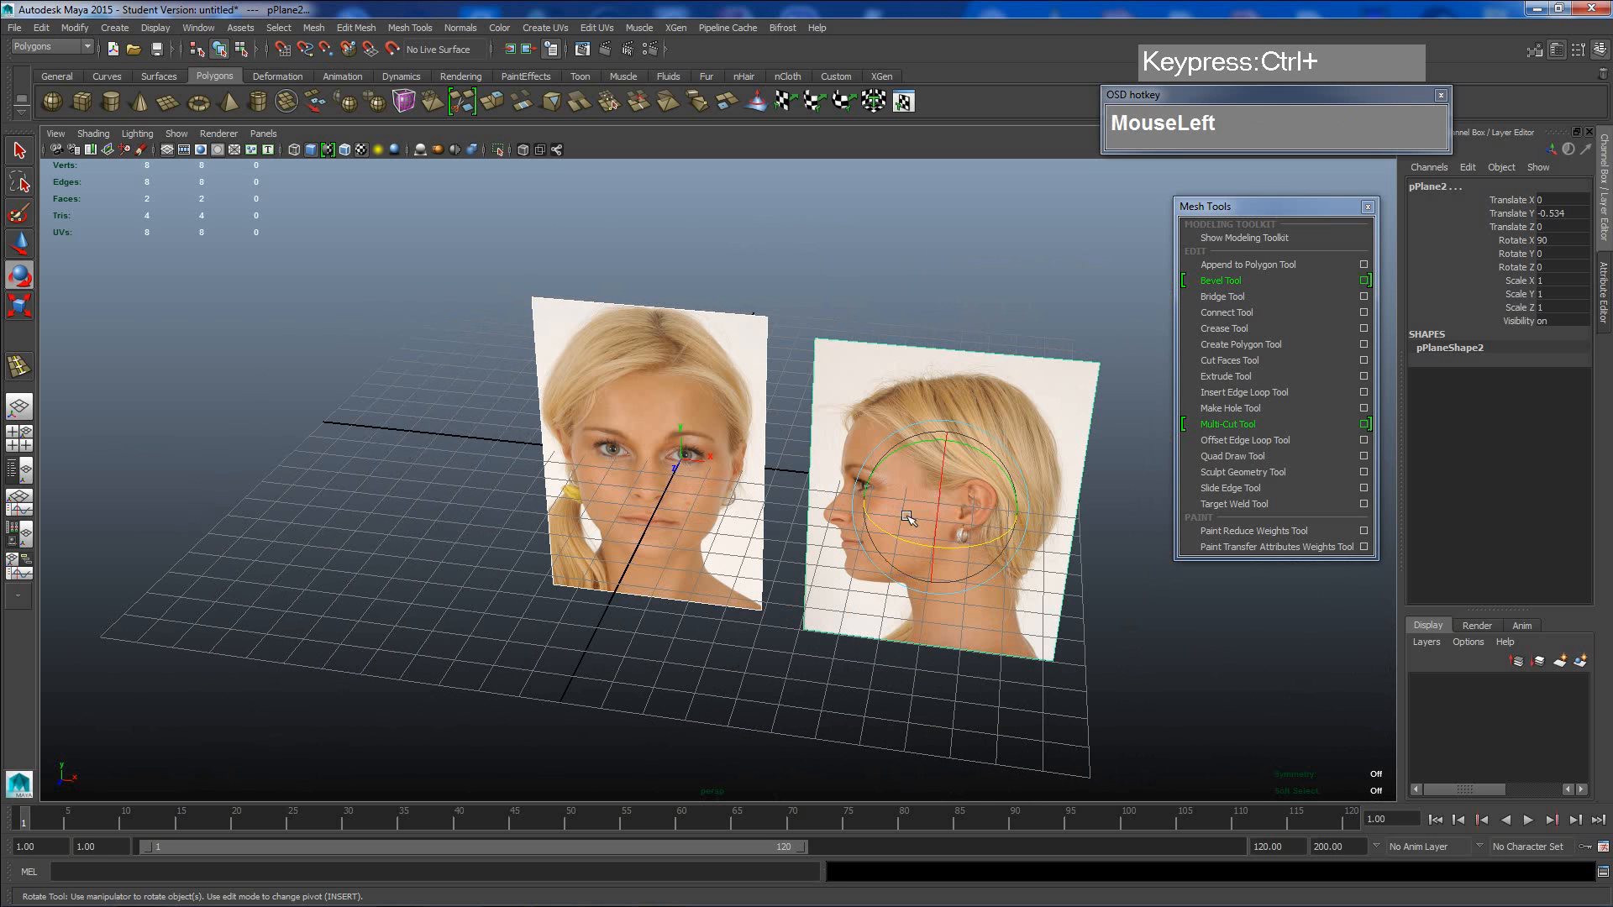
pyautogui.press('w')
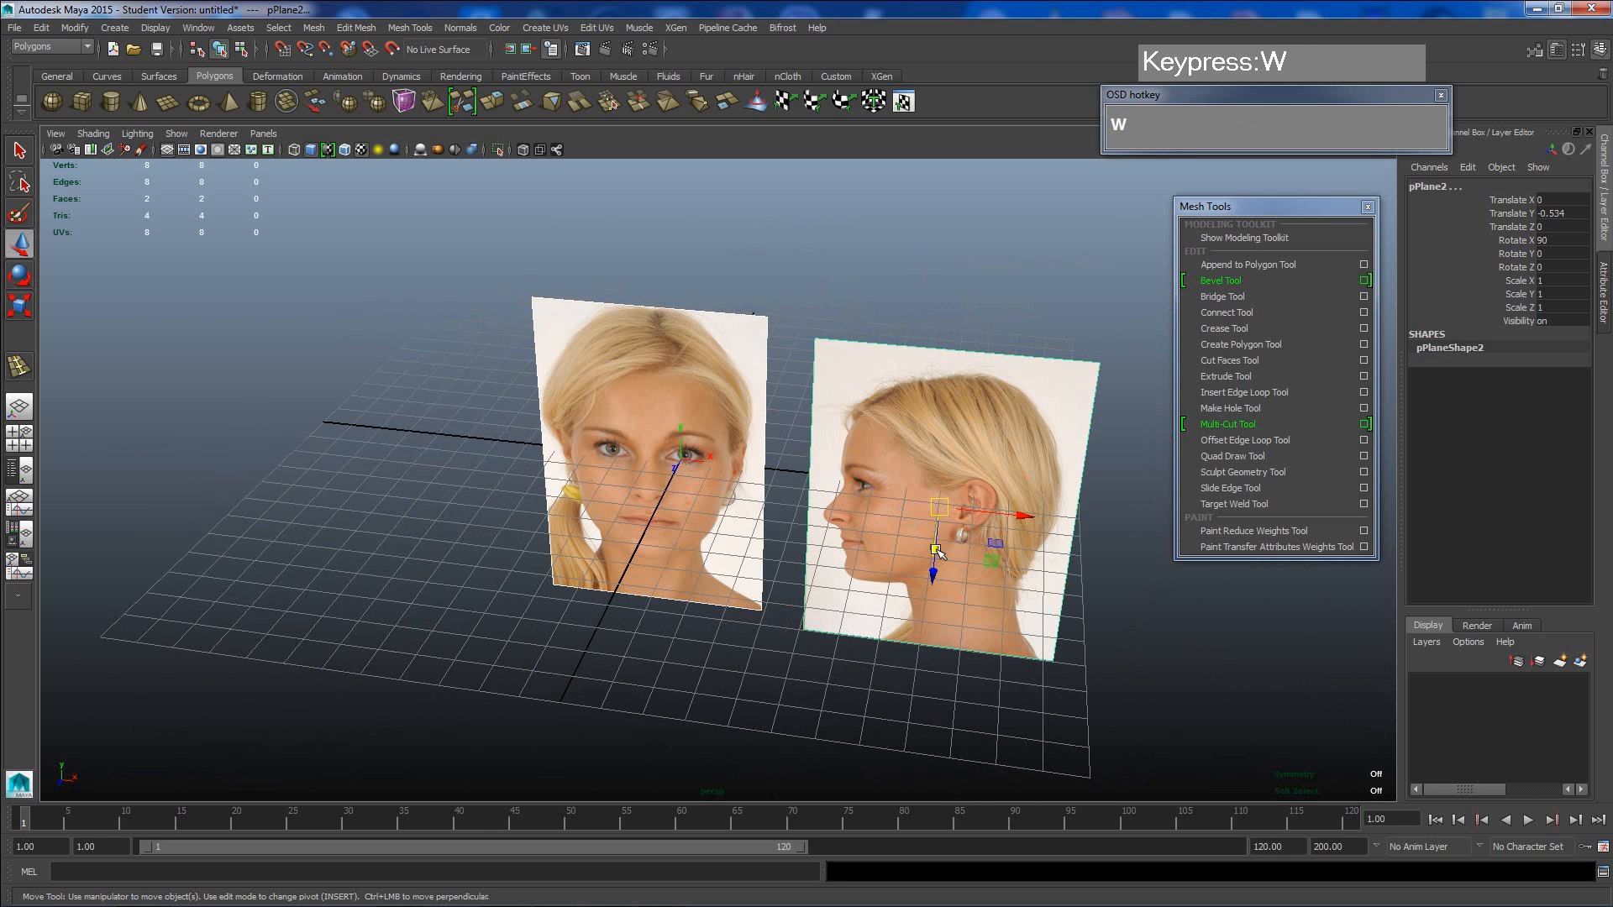
pyautogui.moveTo(933, 571); pyautogui.dragTo(858, 533)
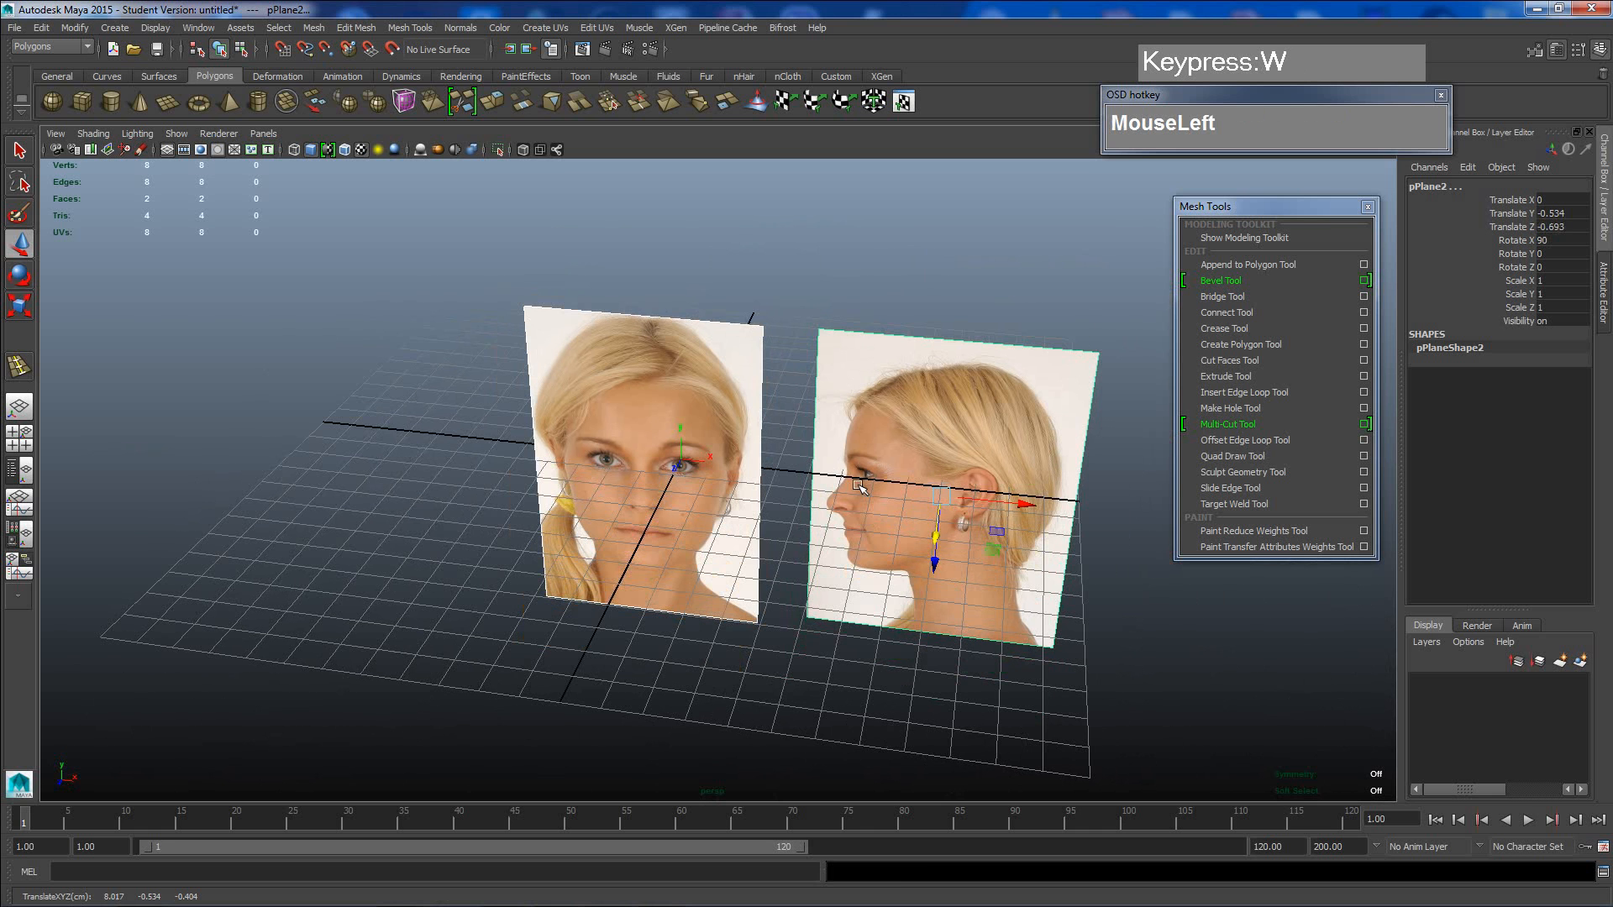
pyautogui.press('z')
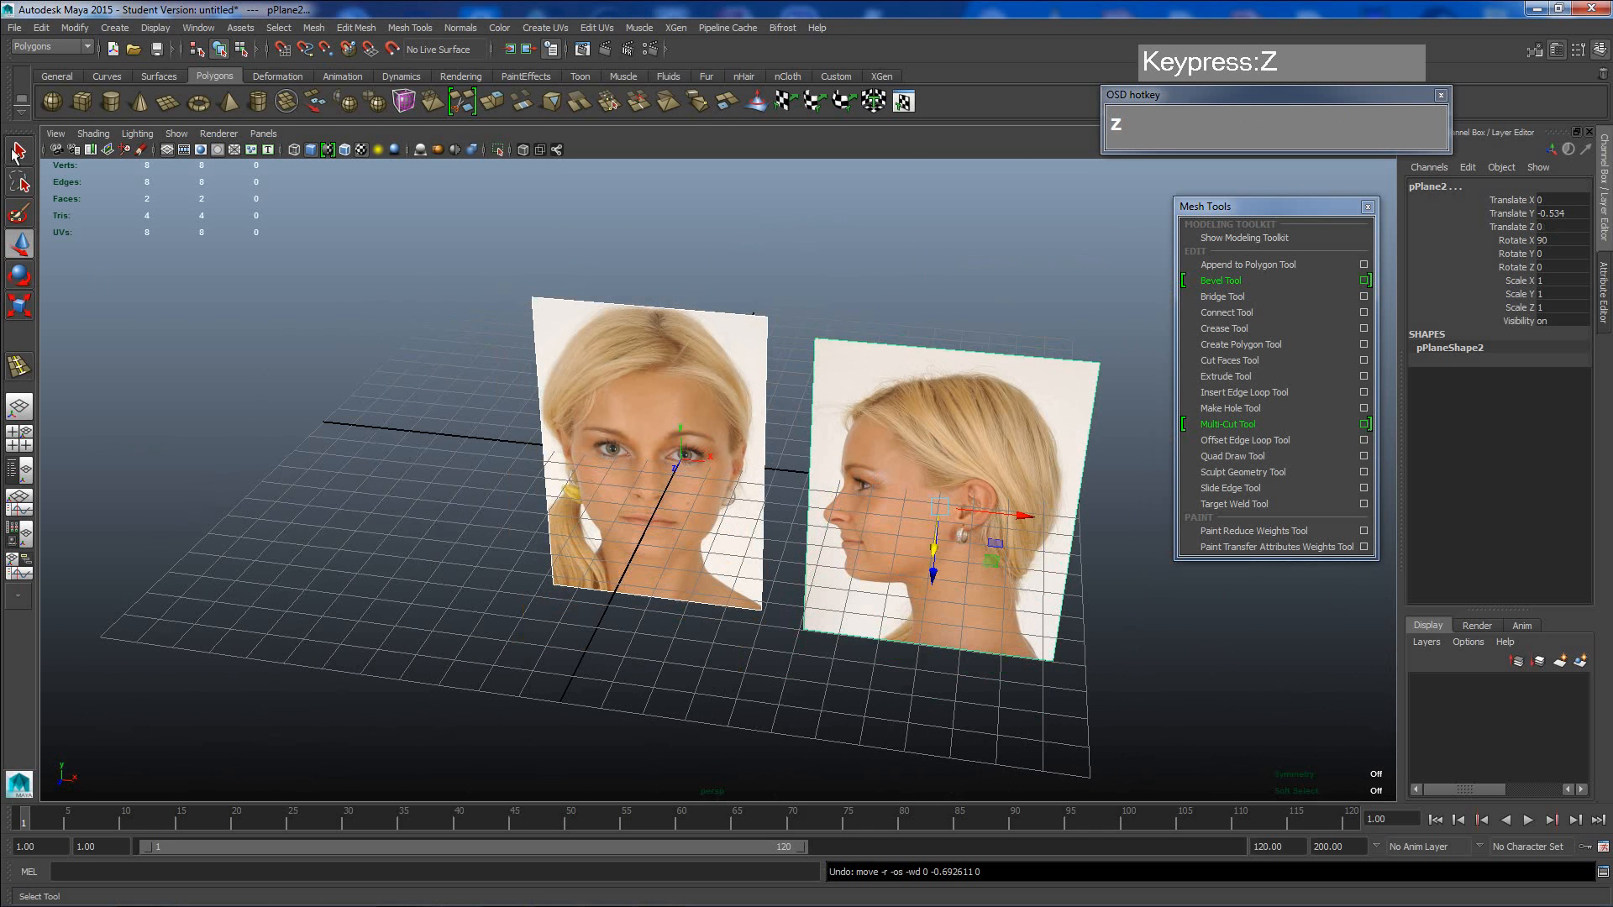
# - Set the Move tool's axis to World and move both photo planes back along Z to about -0.86
pyautogui.doubleClick(20, 244)
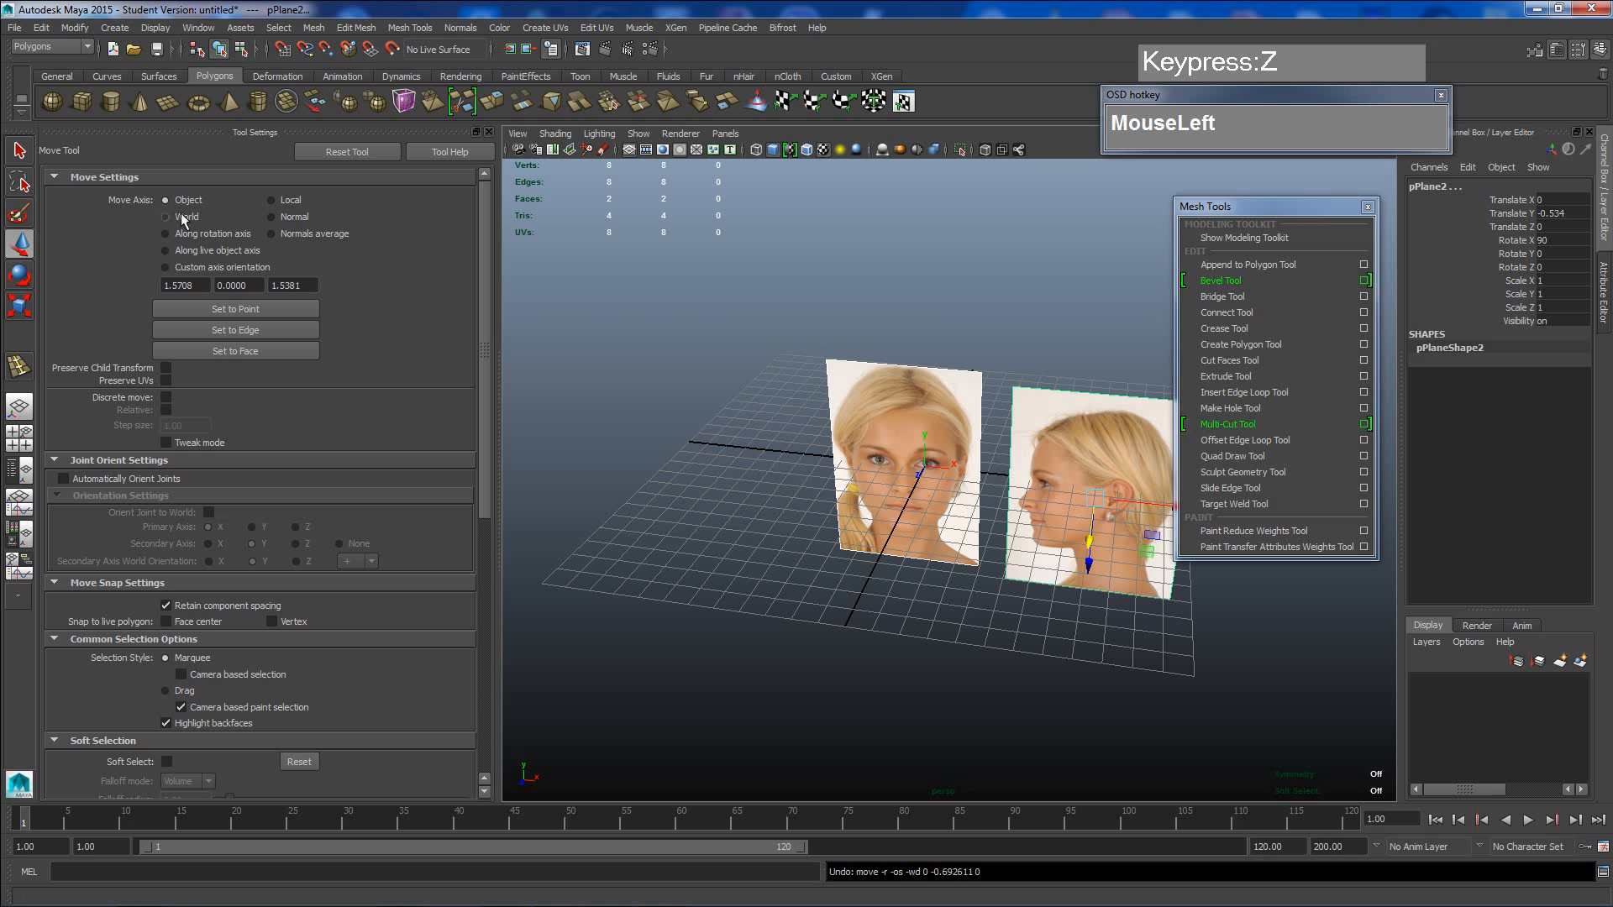
pyautogui.click(165, 217)
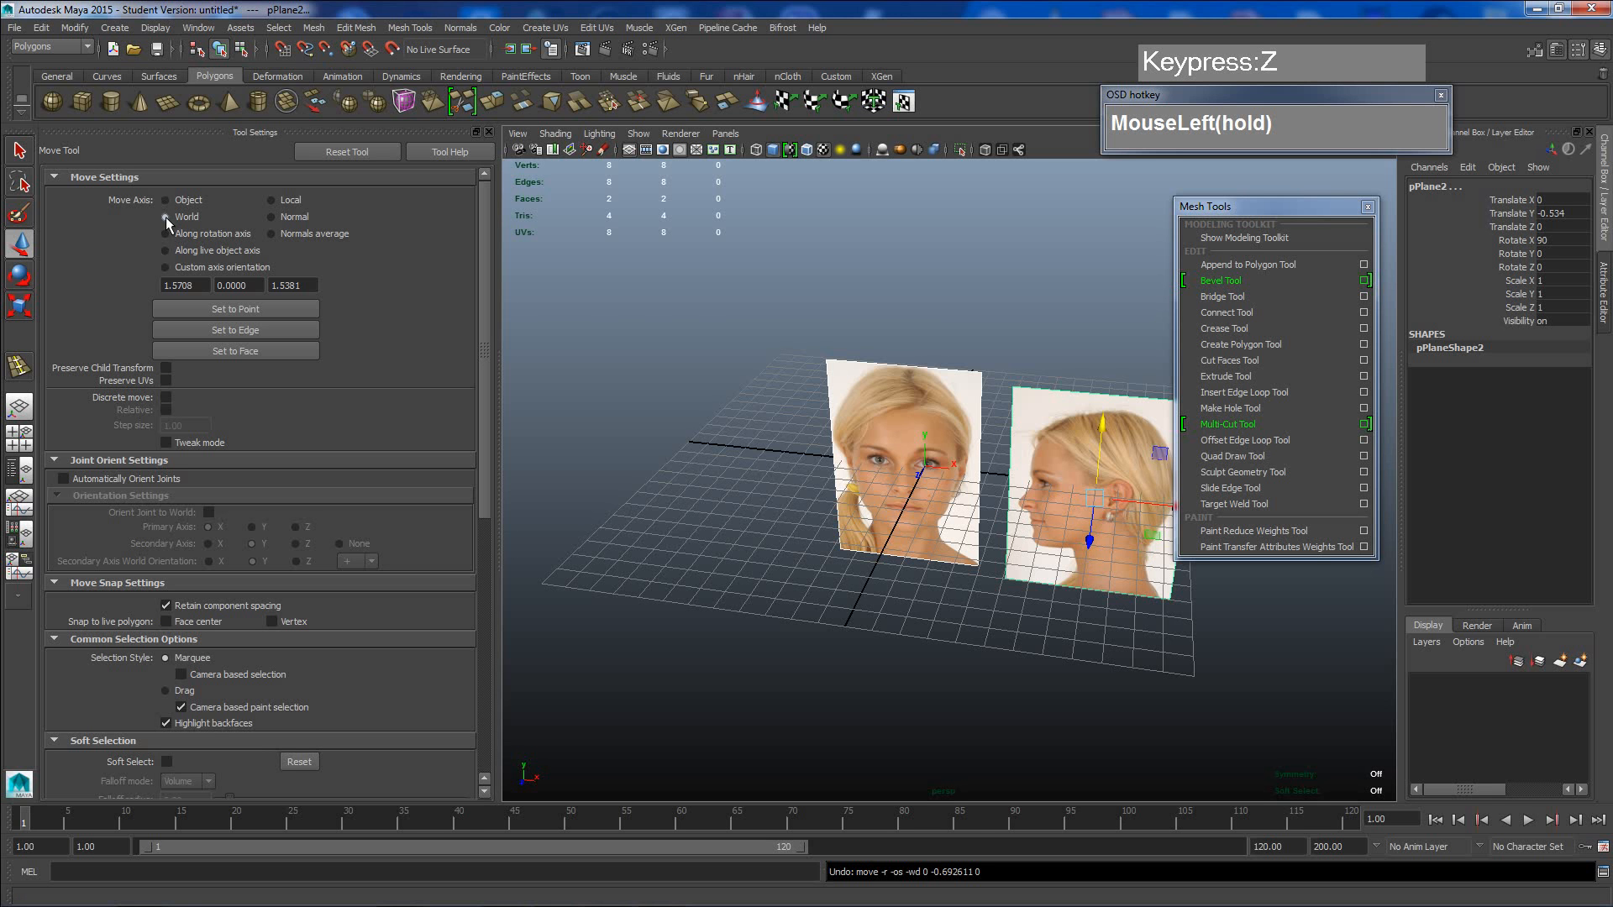
pyautogui.click(1092, 544)
pyautogui.moveTo(1092, 545); pyautogui.dragTo(1090, 536)
pyautogui.keyDown('alt'); pyautogui.moveTo(1109, 532); pyautogui.dragTo(1007, 539, button='middle'); pyautogui.keyUp('alt')
pyautogui.scroll(6, 1001, 531)
pyautogui.scroll(-1, 1002, 532)
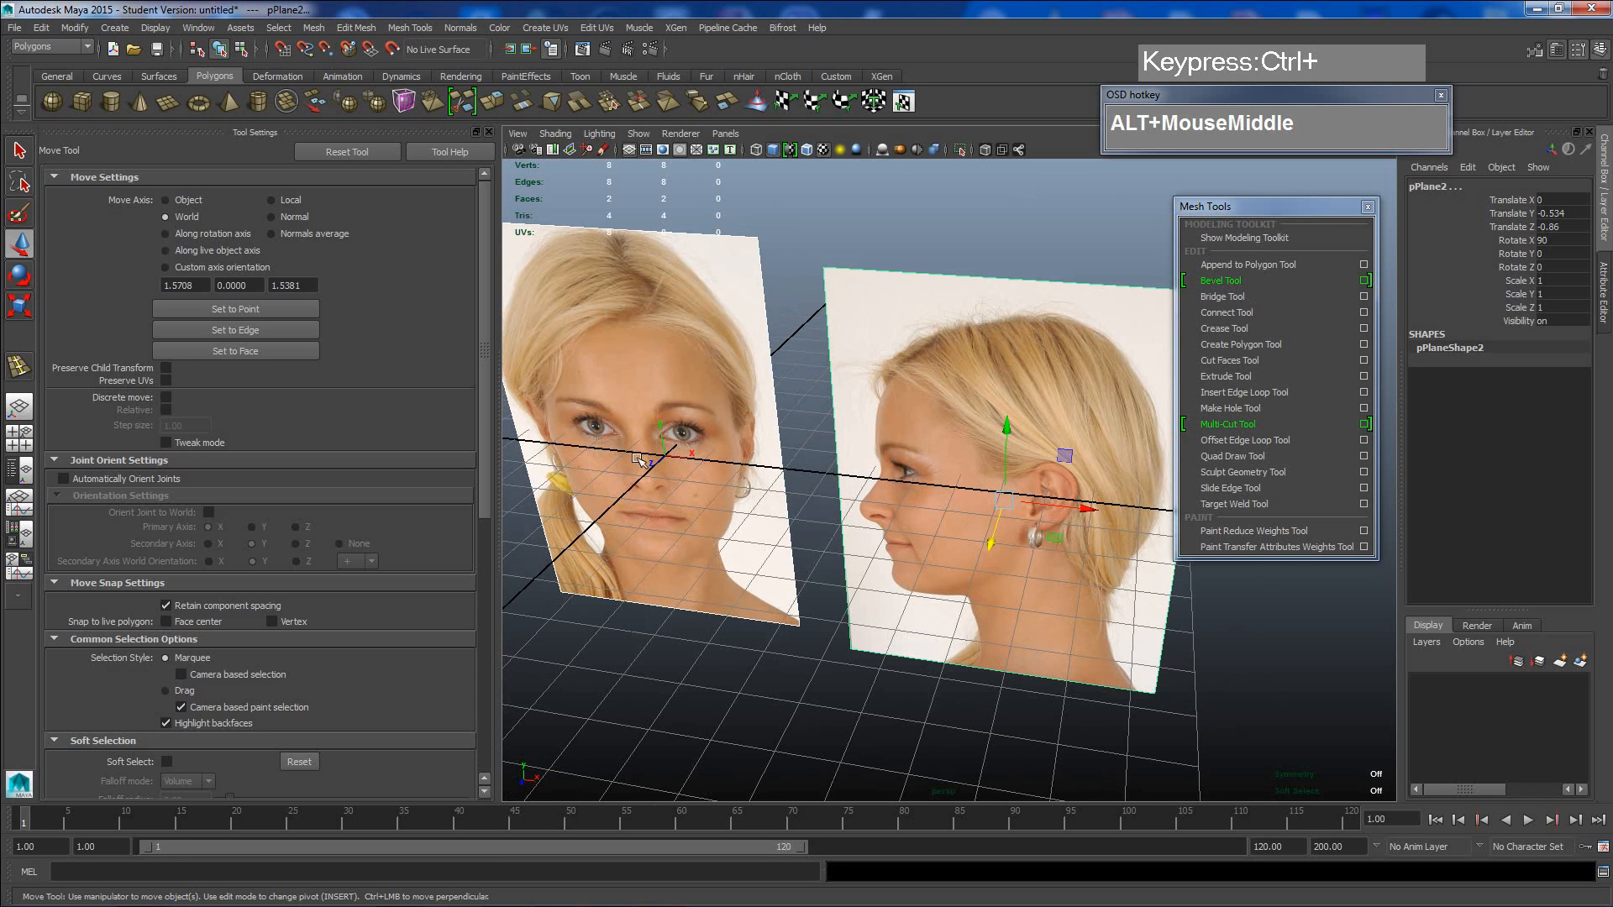
# - In the front view, move the Mesh Tools window clear of the side photo and turn on X-ray display
pyautogui.press('space')
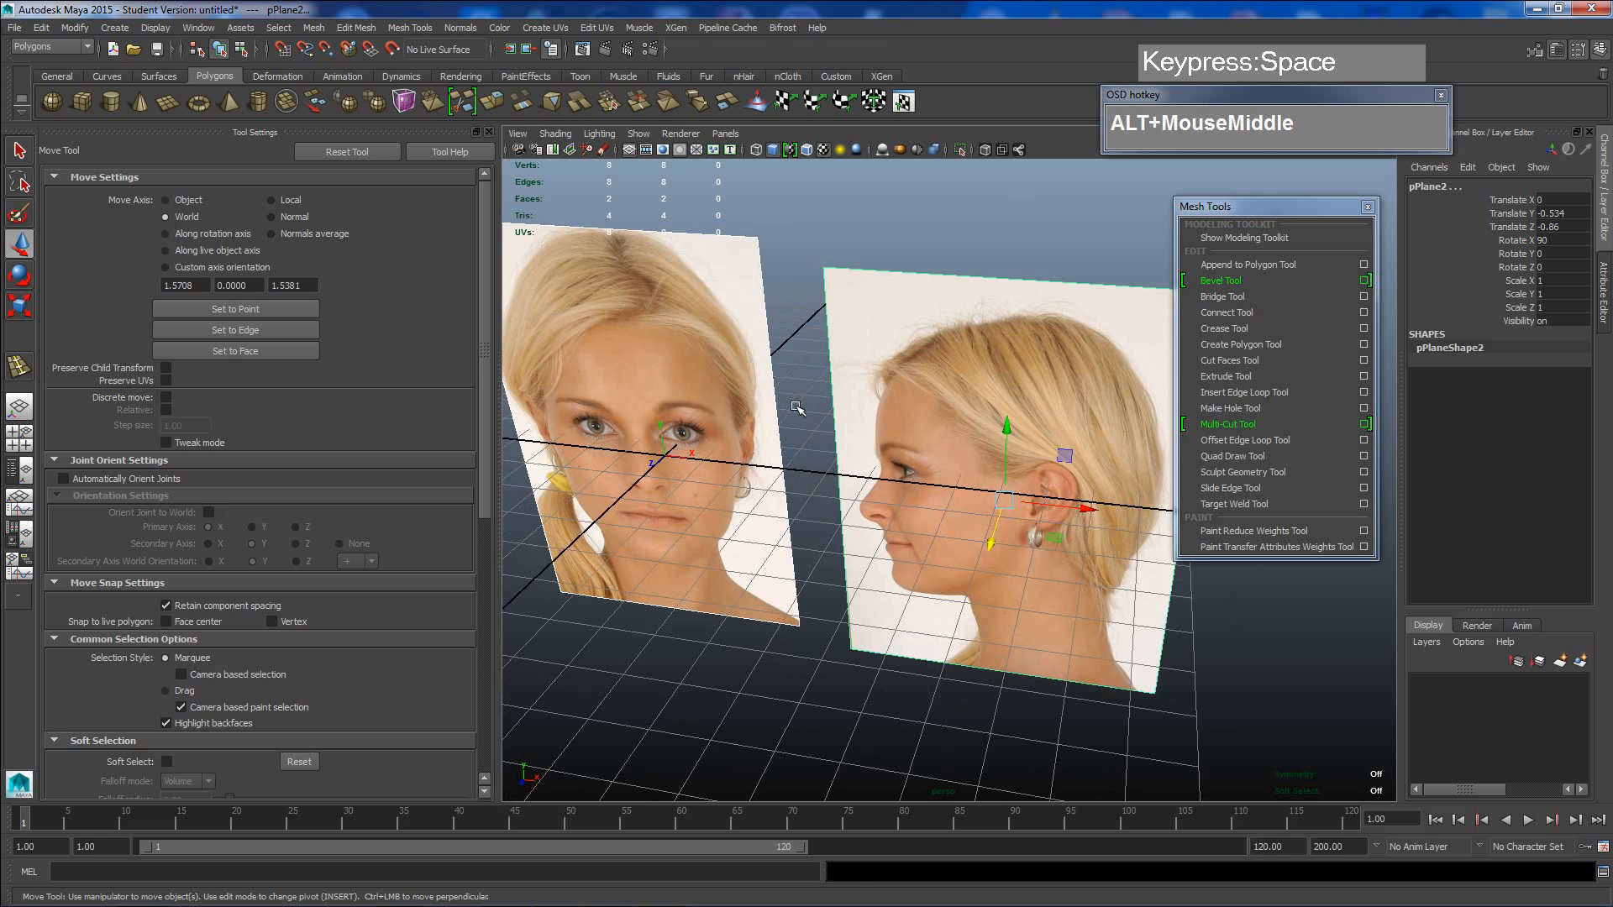
pyautogui.moveTo(796, 409); pyautogui.dragTo(850, 458)
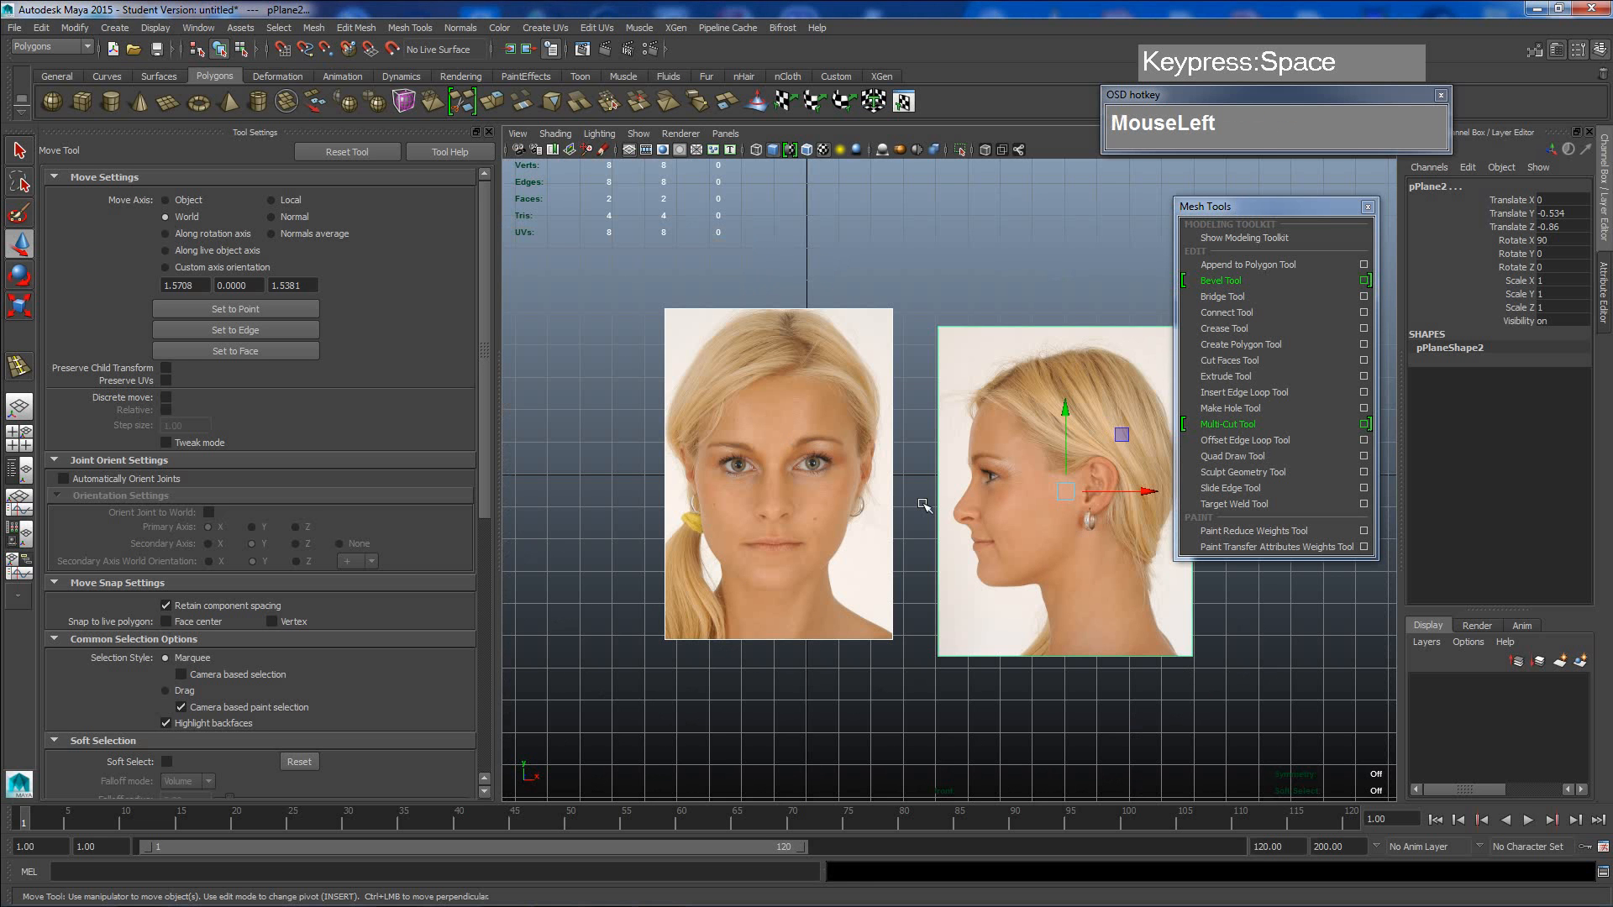
pyautogui.scroll(-2, 918, 504)
pyautogui.scroll(3, 920, 505)
pyautogui.keyDown('alt'); pyautogui.moveTo(920, 505); pyautogui.dragTo(853, 501, button='middle'); pyautogui.keyUp('alt')
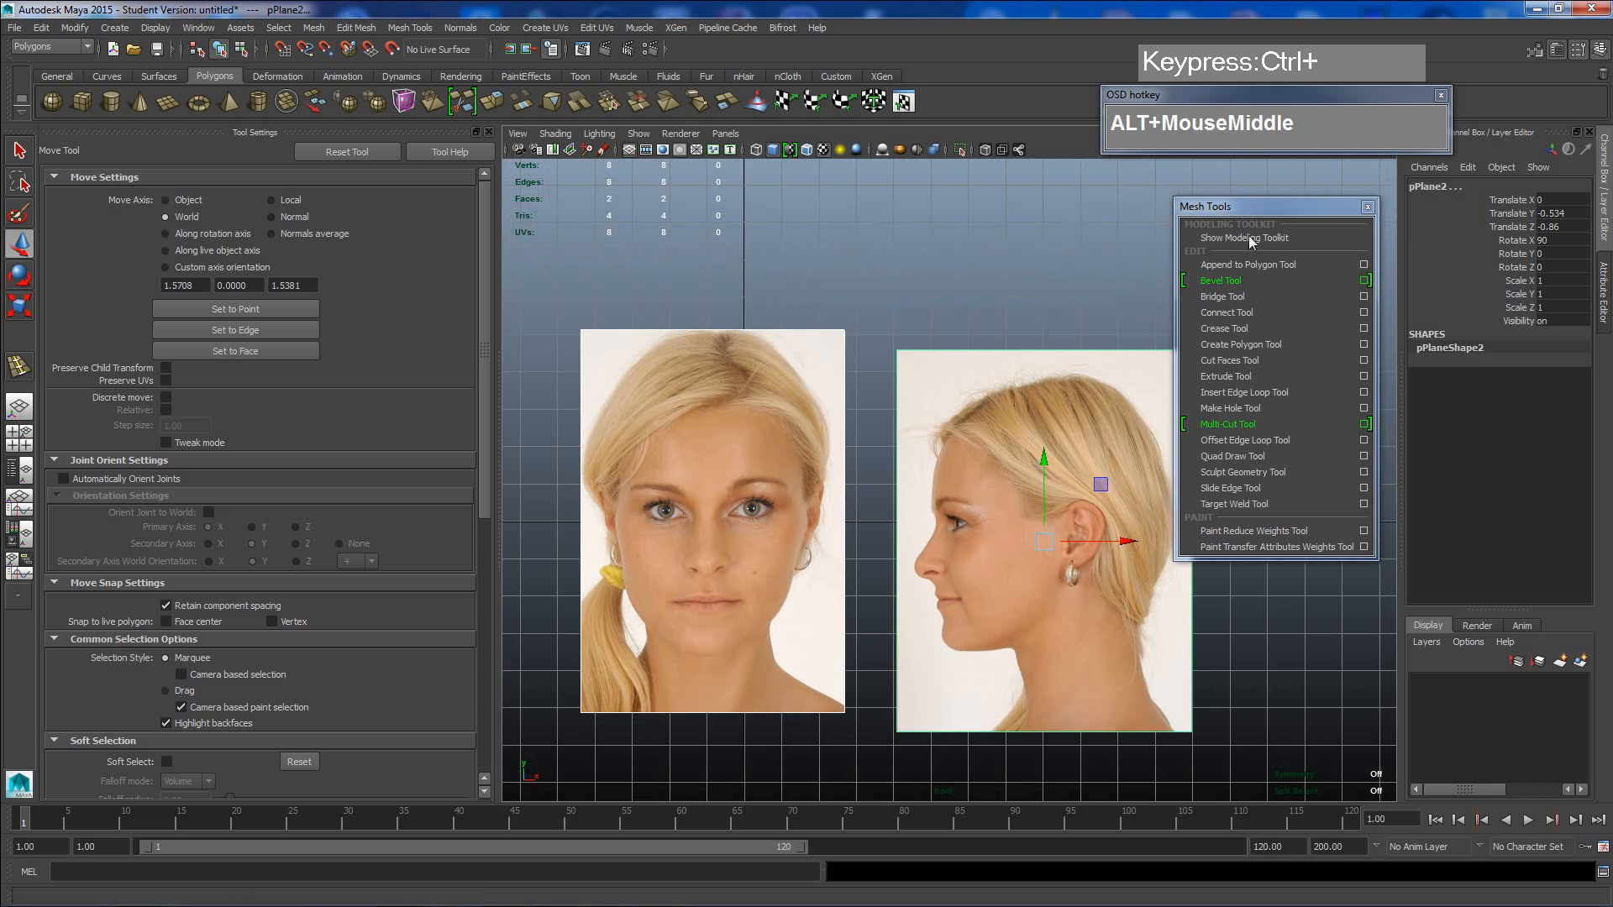
pyautogui.moveTo(1269, 206); pyautogui.dragTo(1372, 187)
pyautogui.keyDown('alt'); pyautogui.moveTo(960, 485); pyautogui.dragTo(956, 414, button='middle'); pyautogui.keyUp('alt')
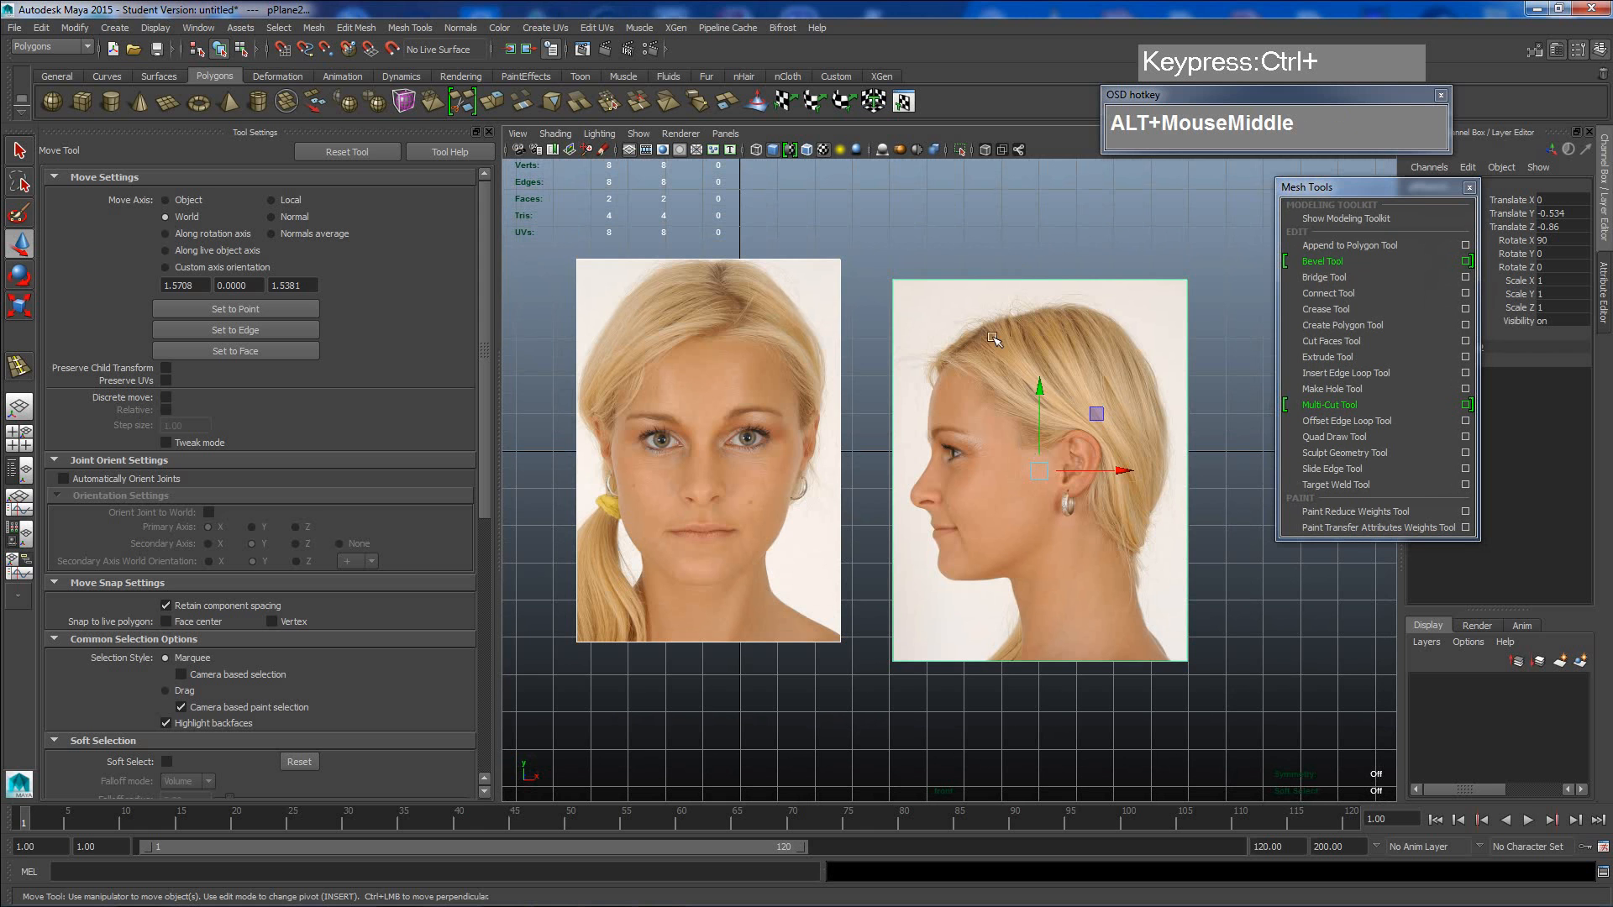
pyautogui.click(983, 150)
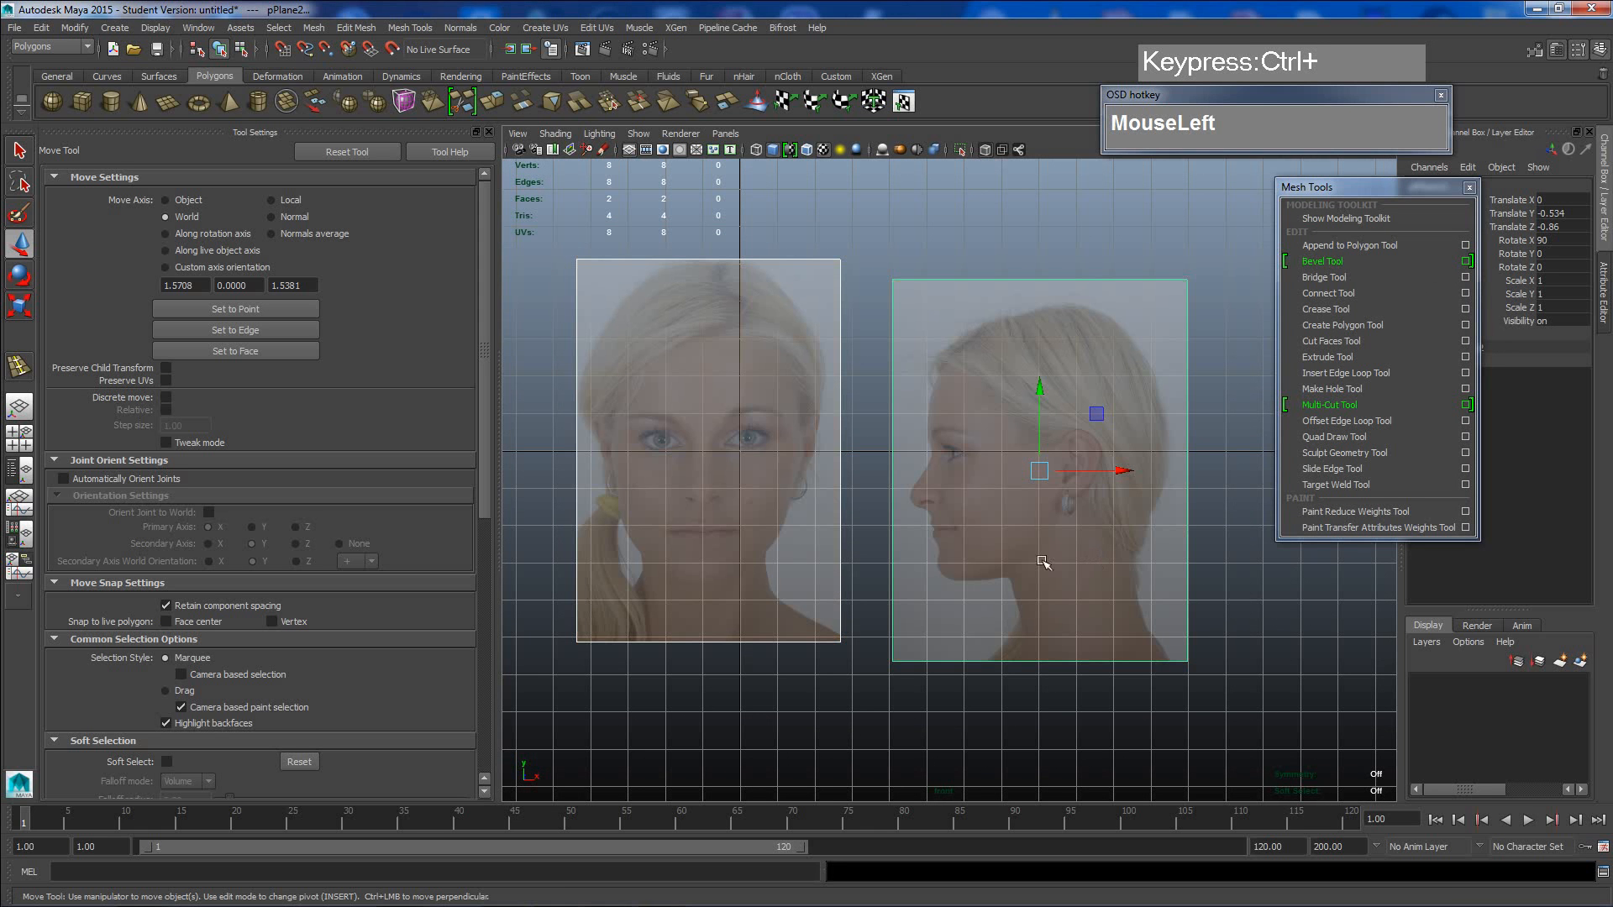
# - Move the front-photo plane along X to about 8.24 so the face is centred on the vertical grid axis
pyautogui.click(818, 363)
pyautogui.moveTo(795, 452); pyautogui.dragTo(824, 458)
pyautogui.scroll(3, 828, 468)
pyautogui.keyDown('alt'); pyautogui.moveTo(829, 468); pyautogui.dragTo(933, 478, button='middle'); pyautogui.keyUp('alt')
pyautogui.moveTo(878, 429); pyautogui.dragTo(884, 426)
pyautogui.scroll(-3, 811, 311)
pyautogui.scroll(-2, 811, 312)
pyautogui.scroll(3, 894, 373)
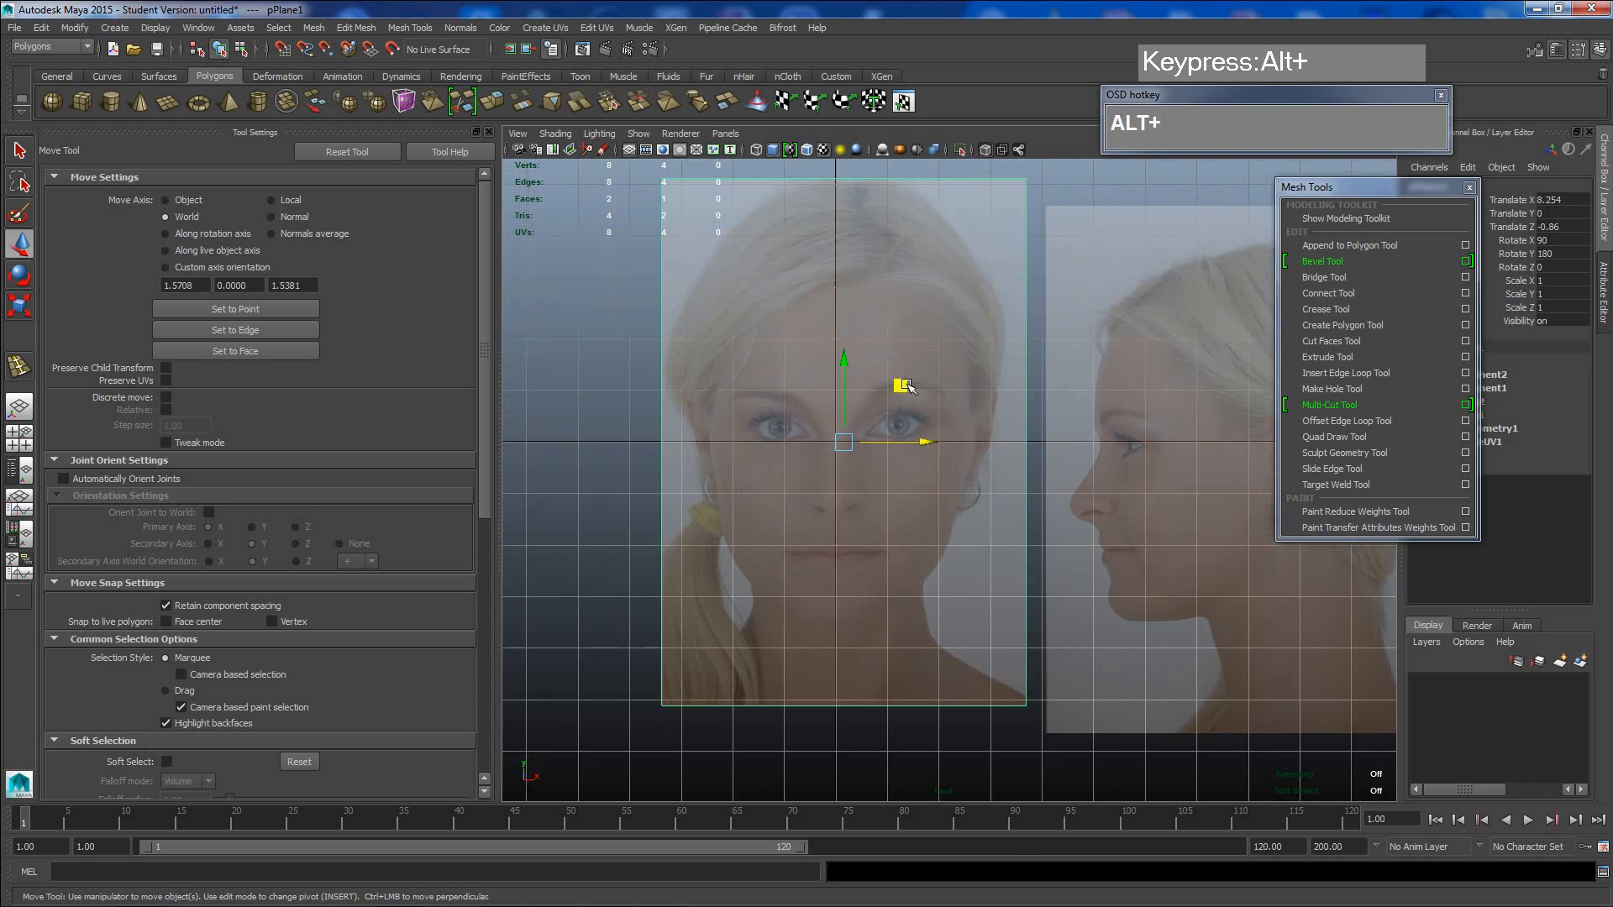
pyautogui.keyDown('alt'); pyautogui.moveTo(898, 383); pyautogui.dragTo(867, 403, button='middle'); pyautogui.keyUp('alt')
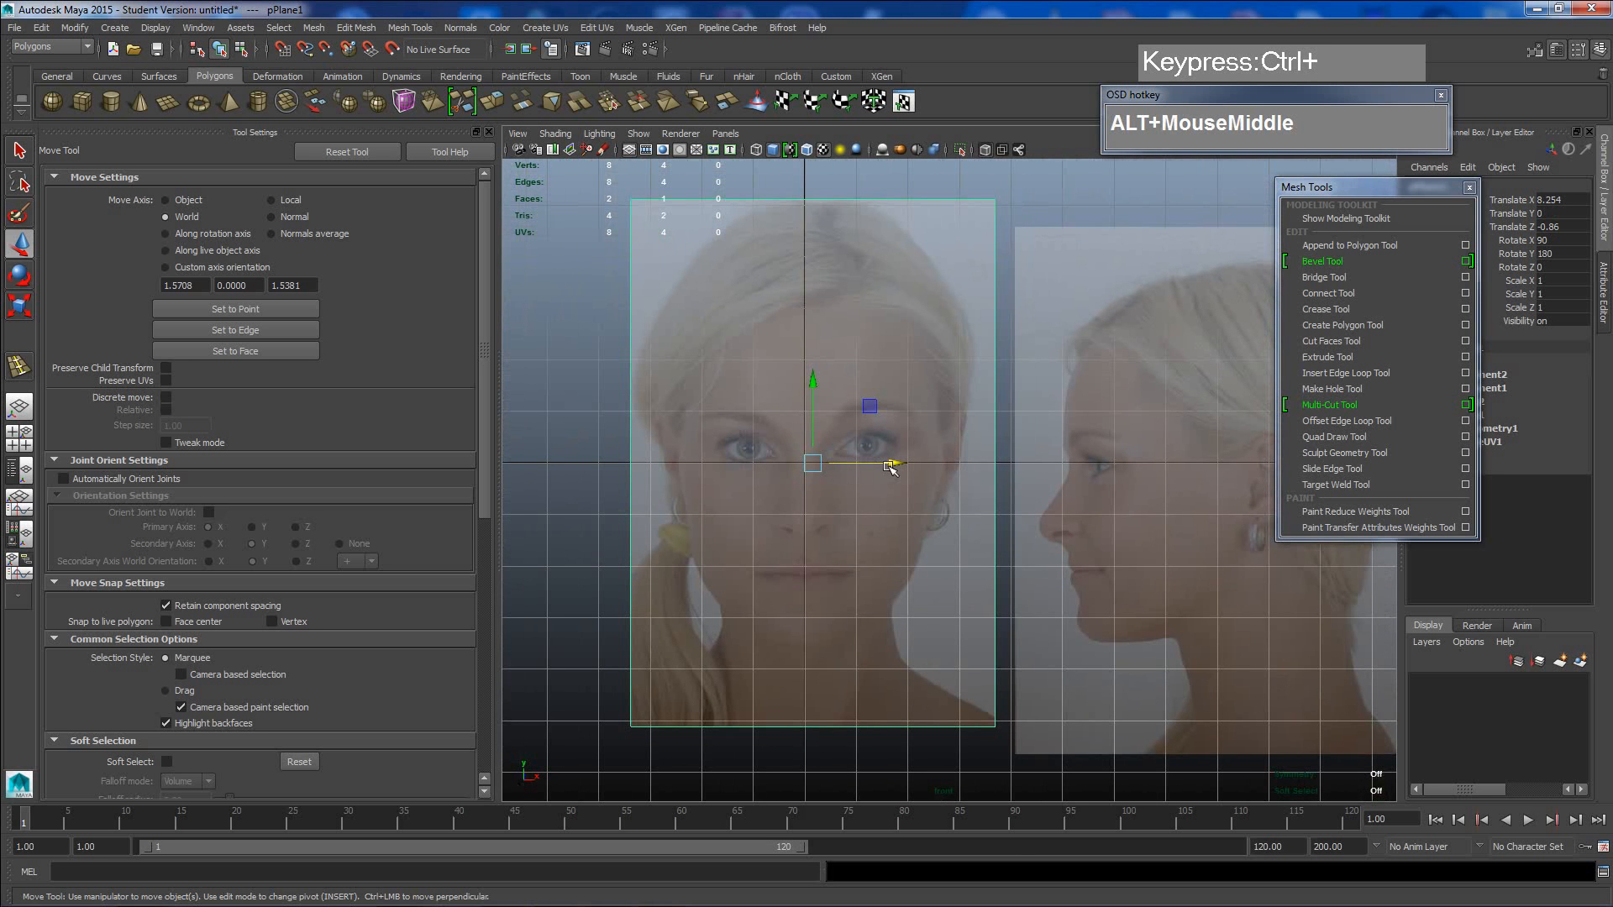
pyautogui.moveTo(890, 469); pyautogui.dragTo(871, 473)
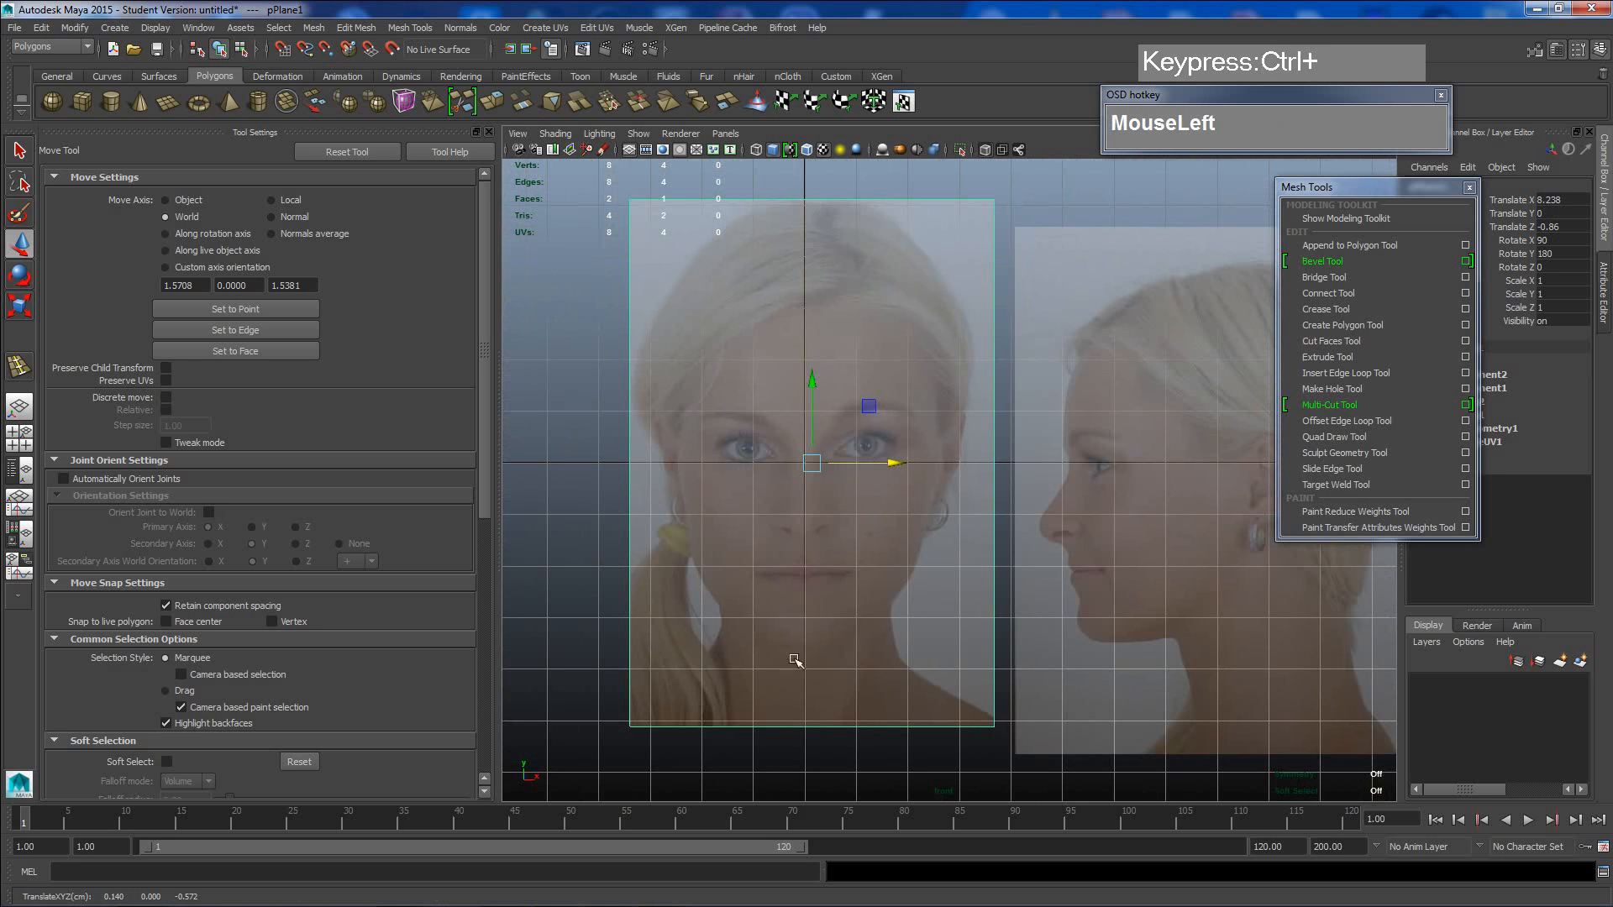
# - Raise the front-photo plane along Y to about 5.1 so its lower edge sits on the horizontal grid axis
pyautogui.scroll(-3, 803, 635)
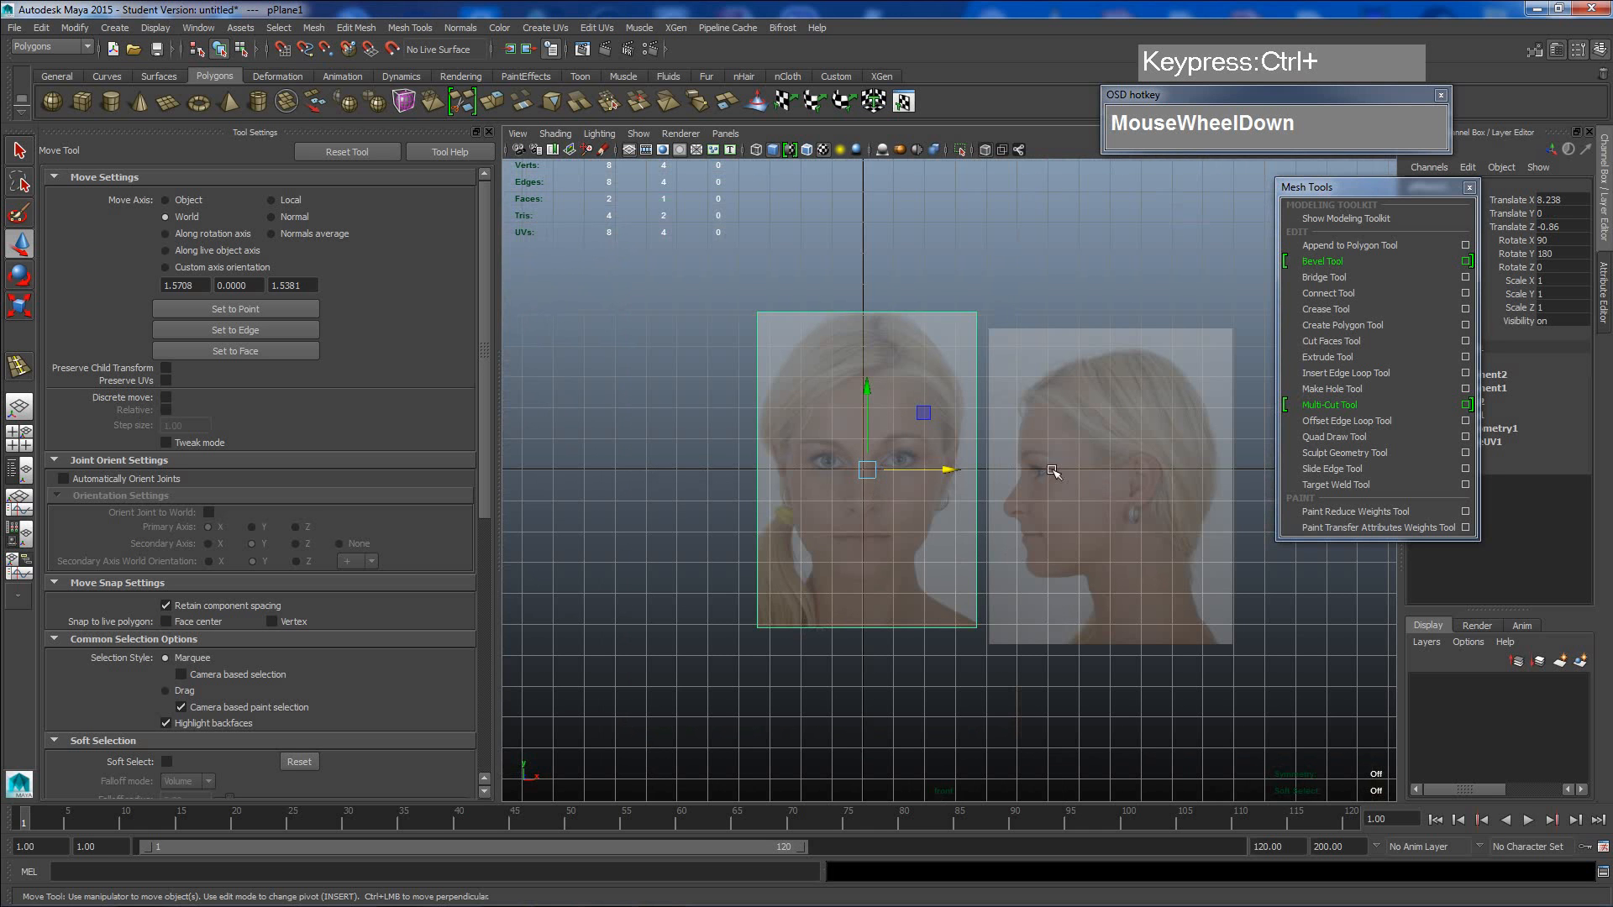
pyautogui.scroll(3, 610, 473)
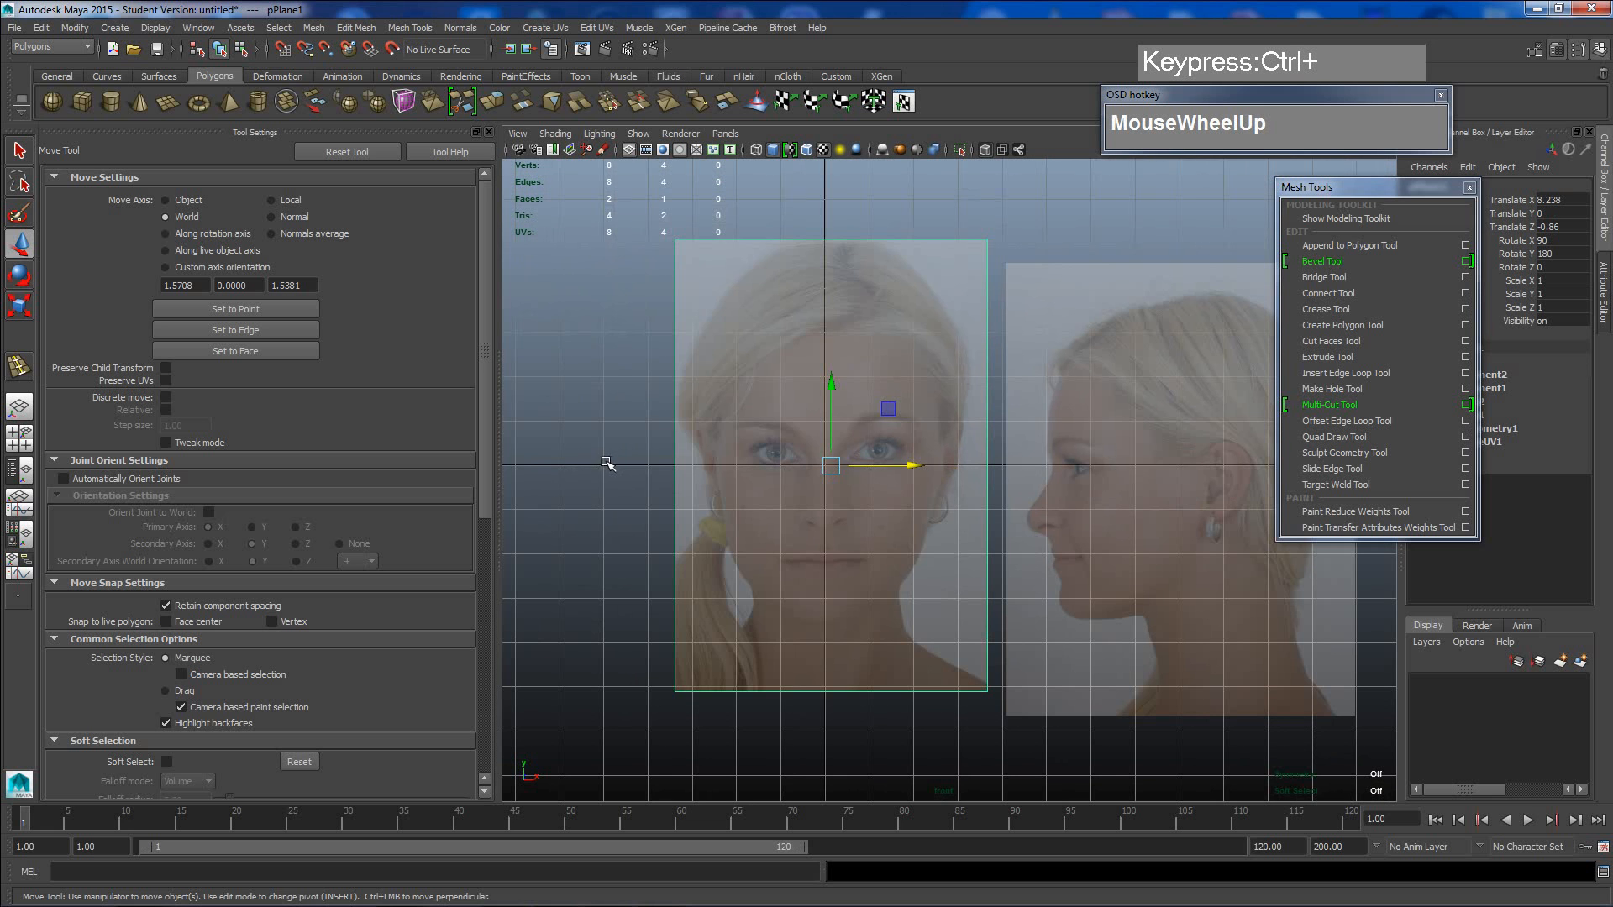
pyautogui.moveTo(831, 391); pyautogui.dragTo(819, 161)
pyautogui.scroll(-2, 850, 379)
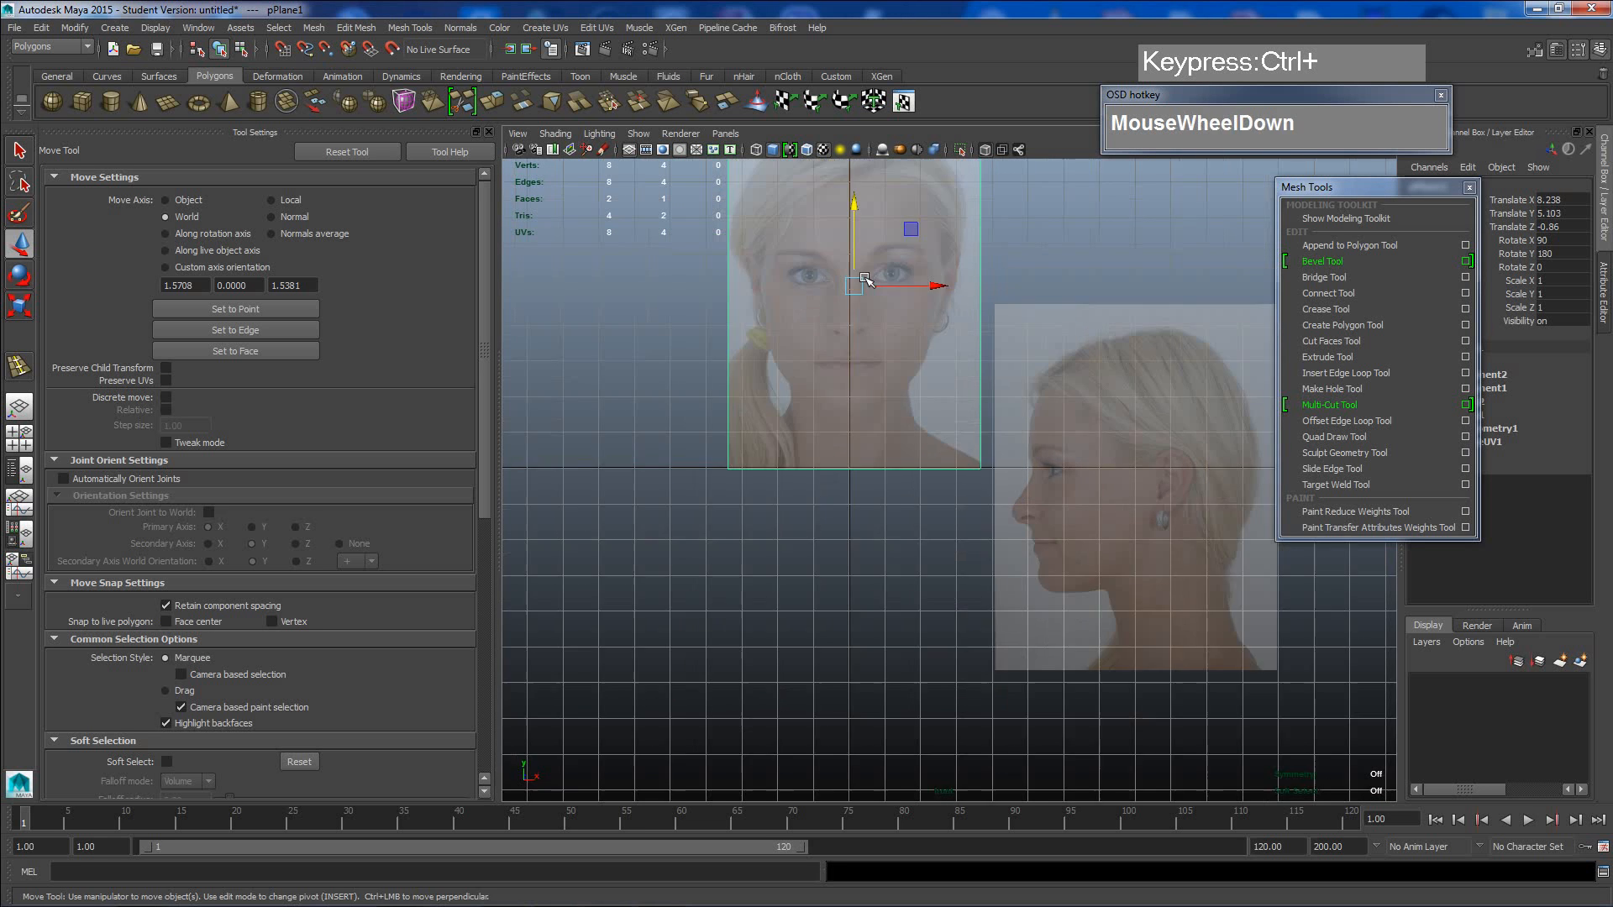
# - Raise the side-photo plane along Y to about 4.38, clear the selection and turn off X-ray display
pyautogui.keyDown('alt'); pyautogui.moveTo(850, 379); pyautogui.dragTo(734, 507, button='middle'); pyautogui.keyUp('alt')
pyautogui.click(966, 561)
pyautogui.moveTo(983, 557); pyautogui.dragTo(990, 406)
pyautogui.click(1167, 550)
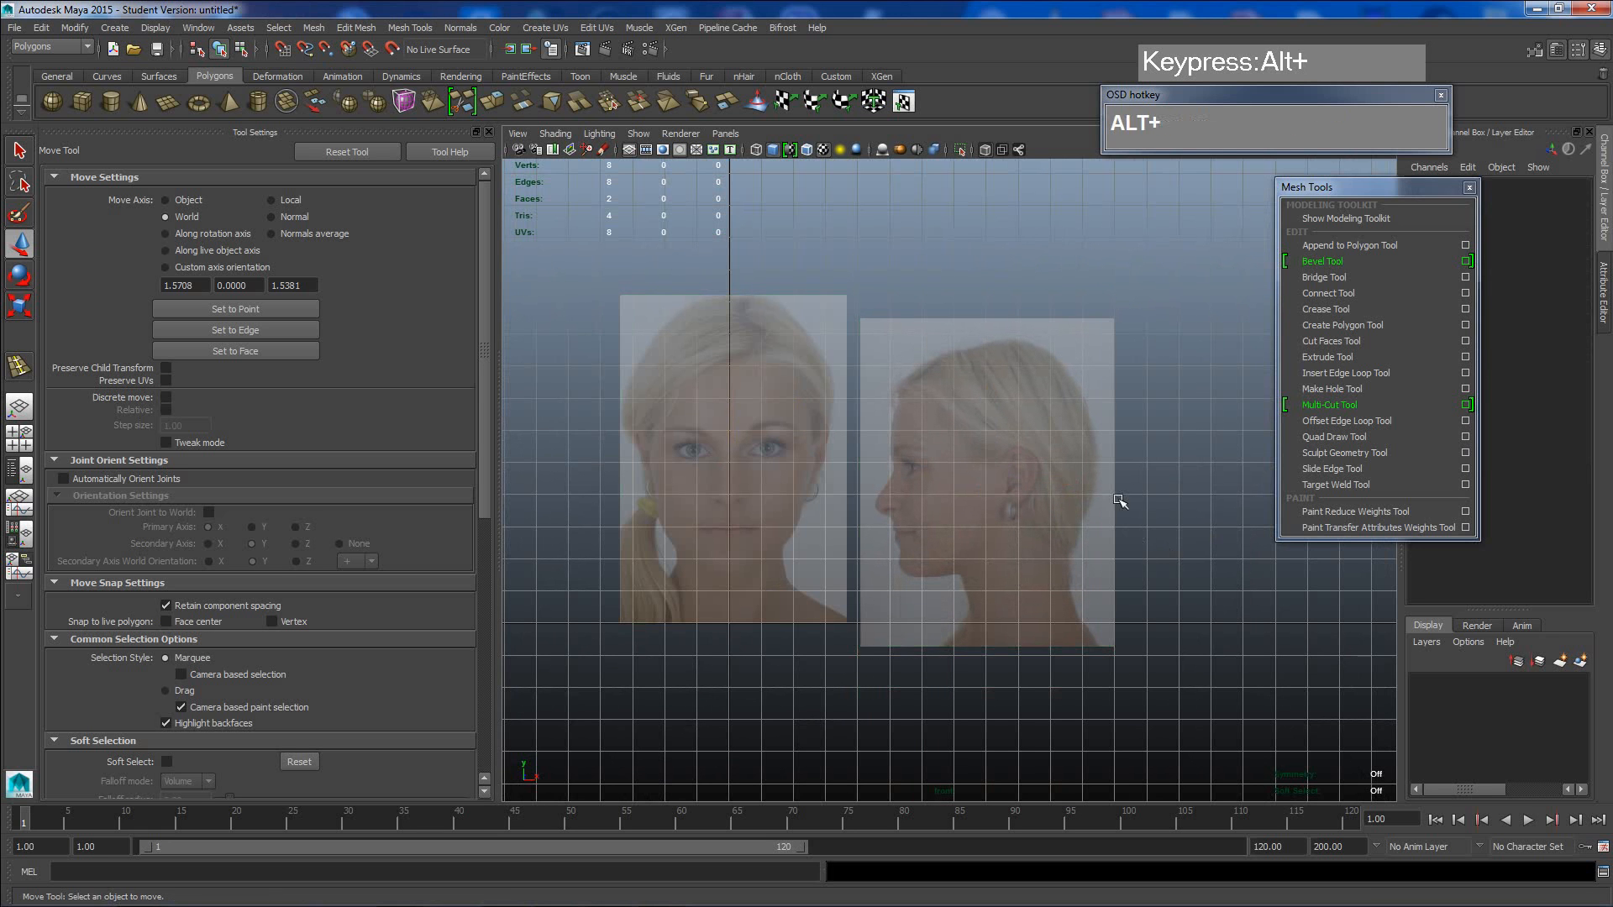
pyautogui.keyDown('alt'); pyautogui.moveTo(1091, 507); pyautogui.dragTo(1107, 508, button='middle'); pyautogui.keyUp('alt')
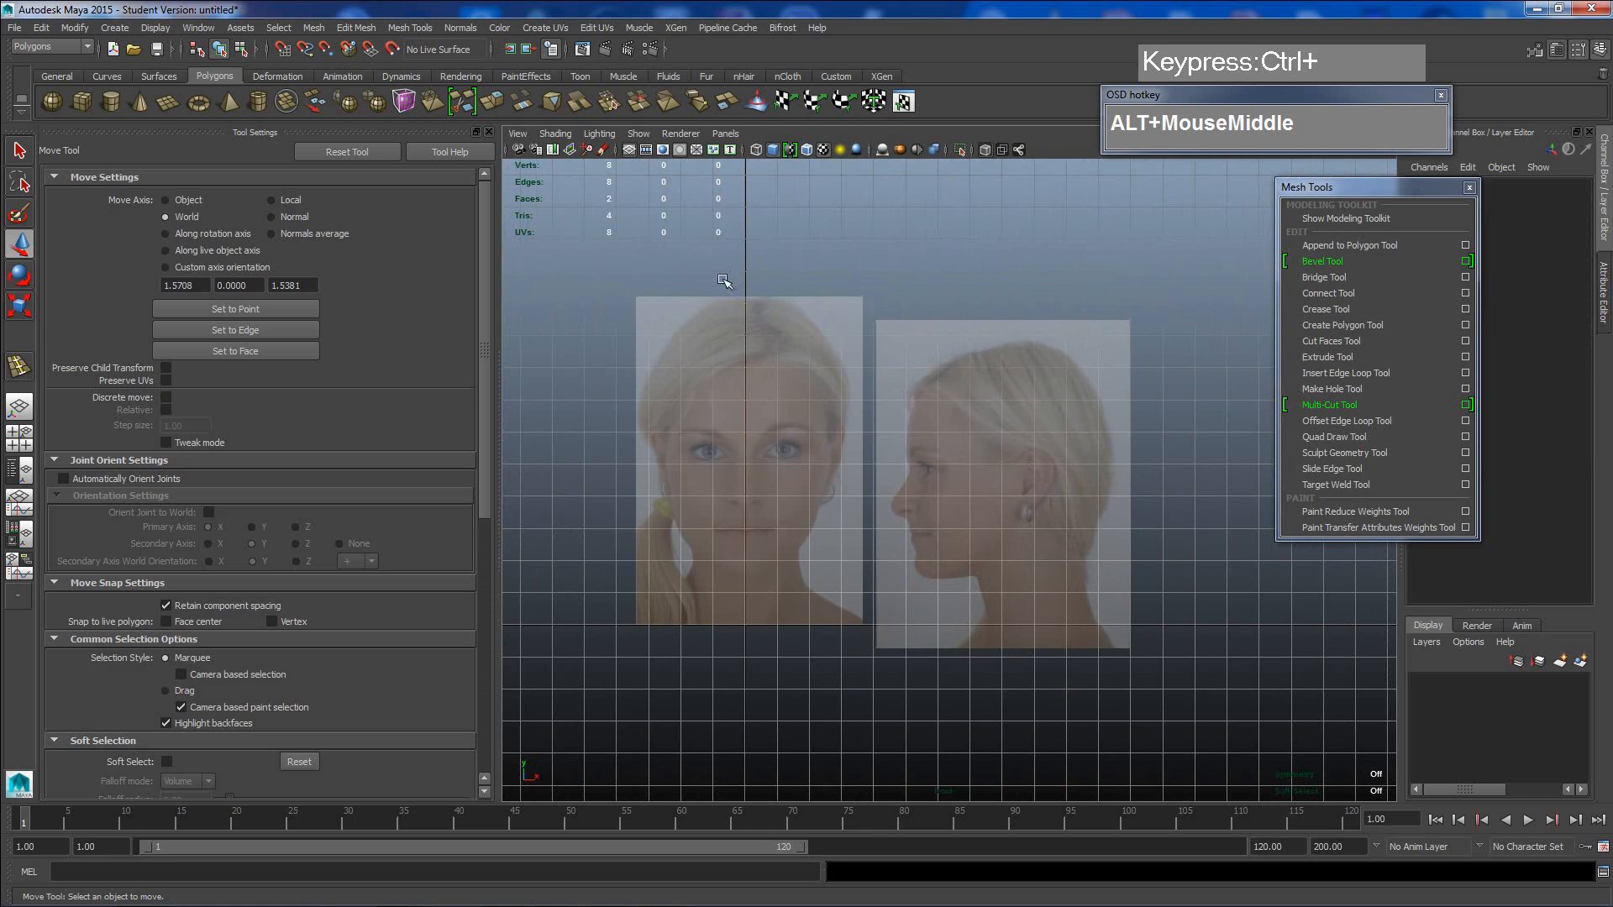
pyautogui.click(986, 149)
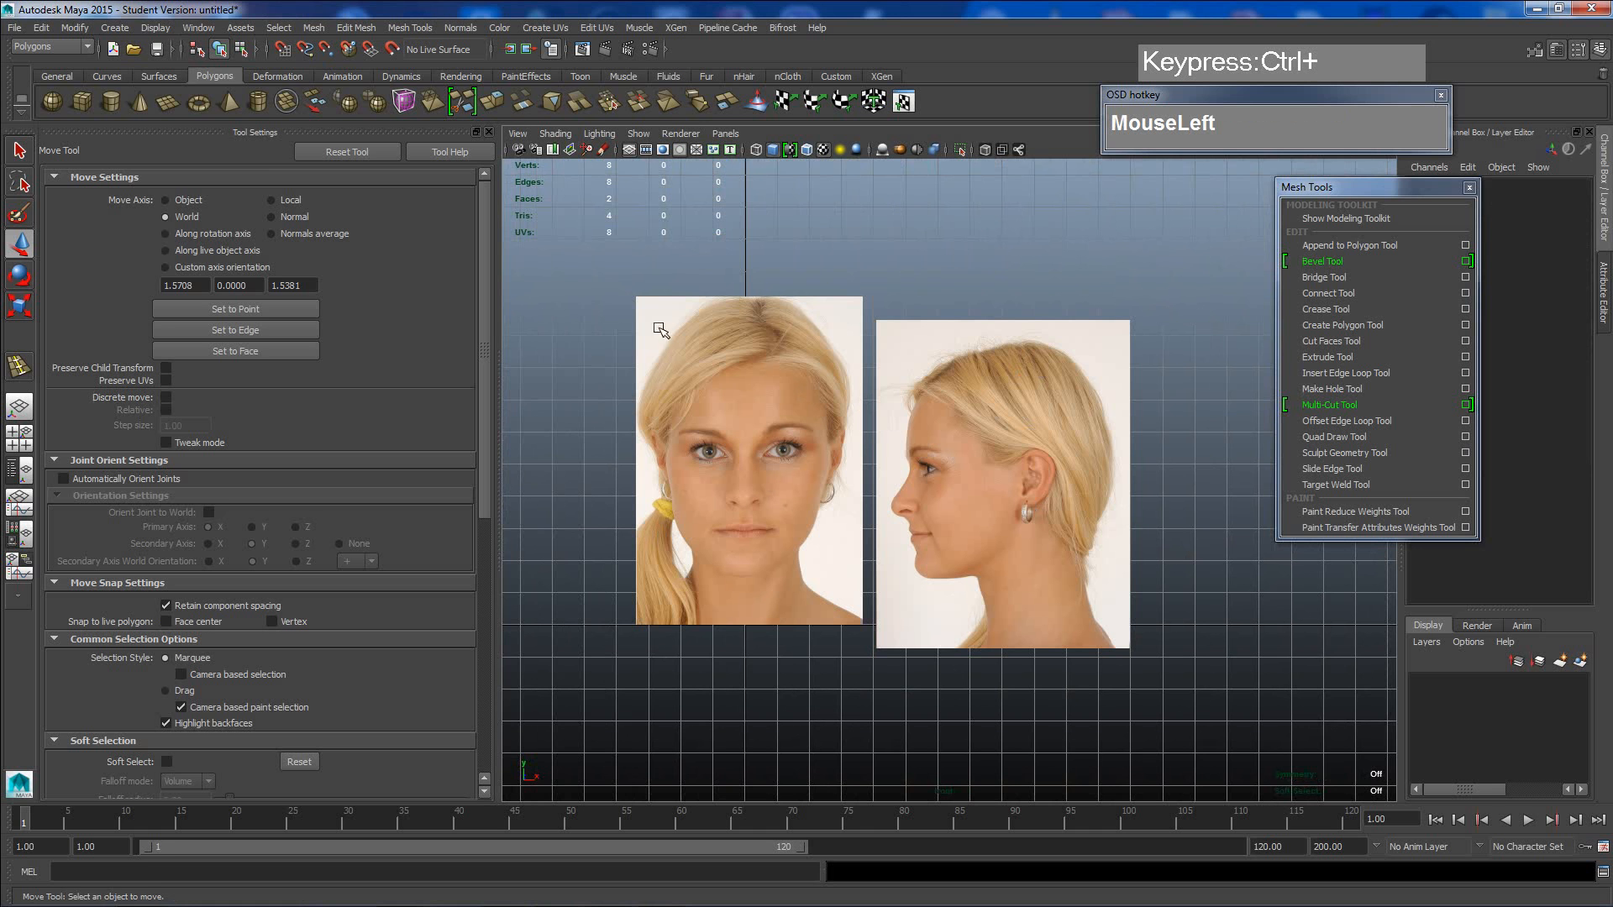
# - Create a locator at the origin and scale it uniformly to about 10.19 so it spans both photos
pyautogui.click(116, 28)
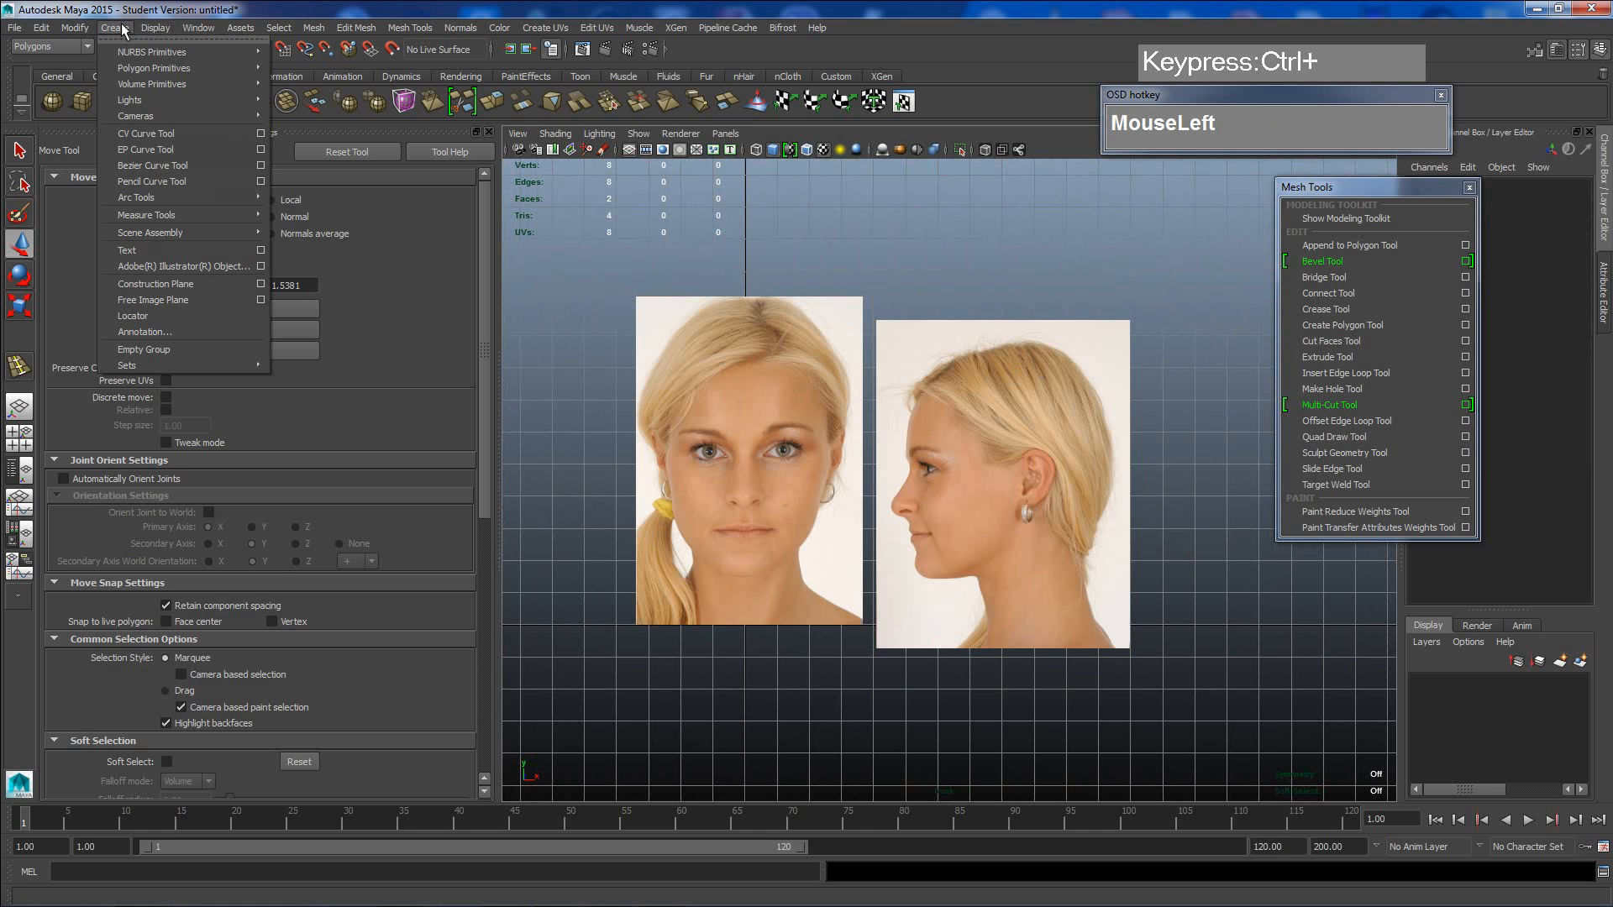
pyautogui.click(138, 317)
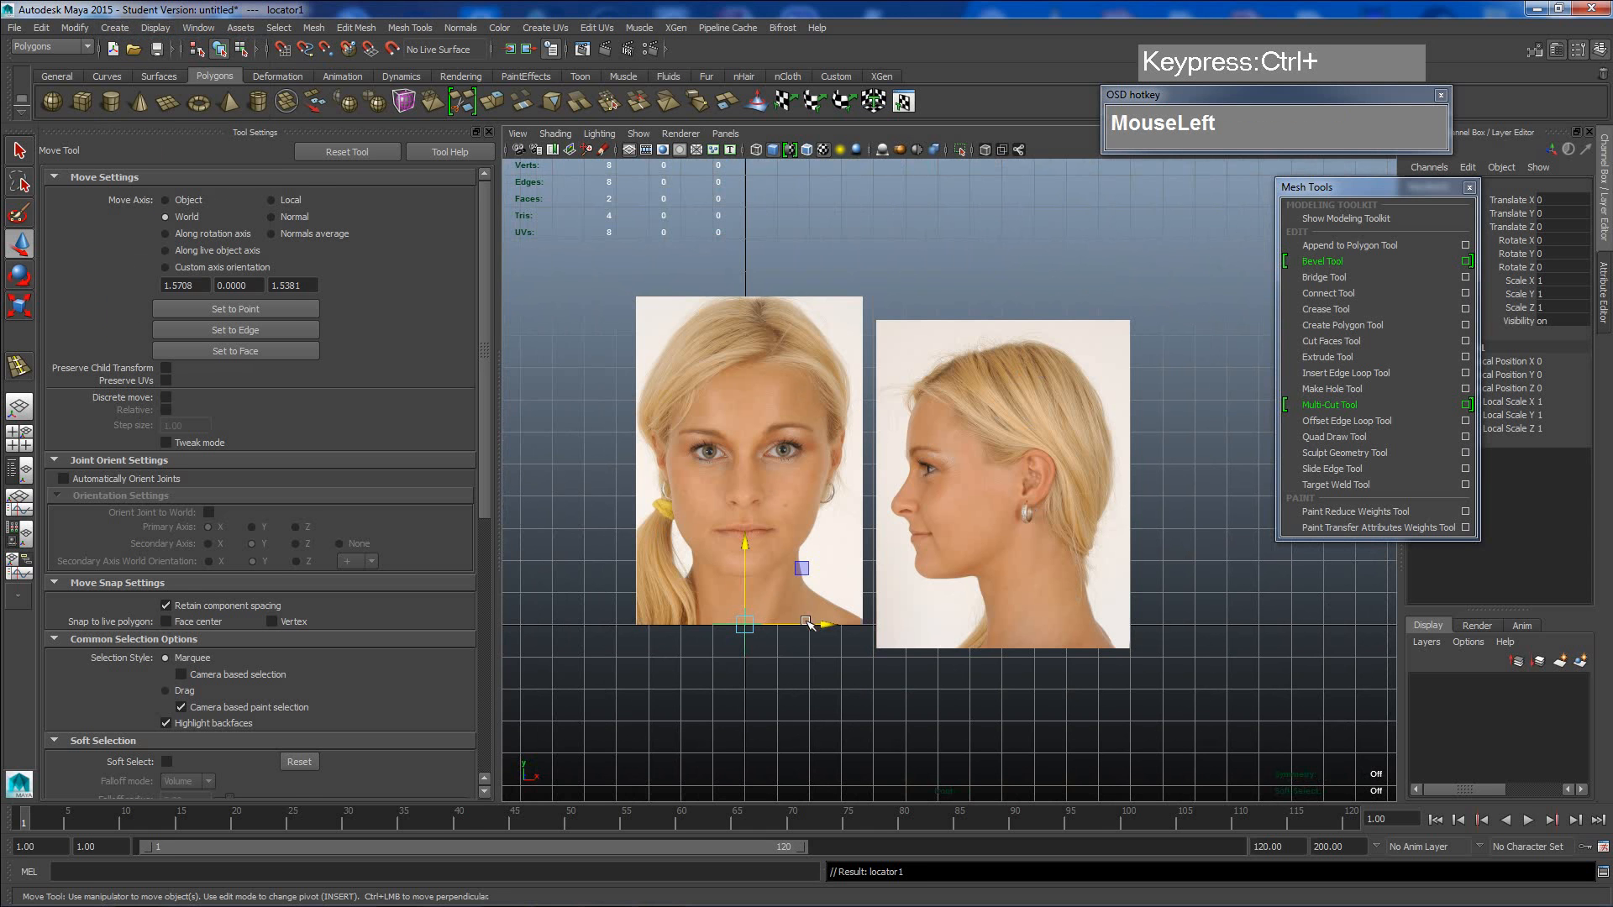
pyautogui.press('r')
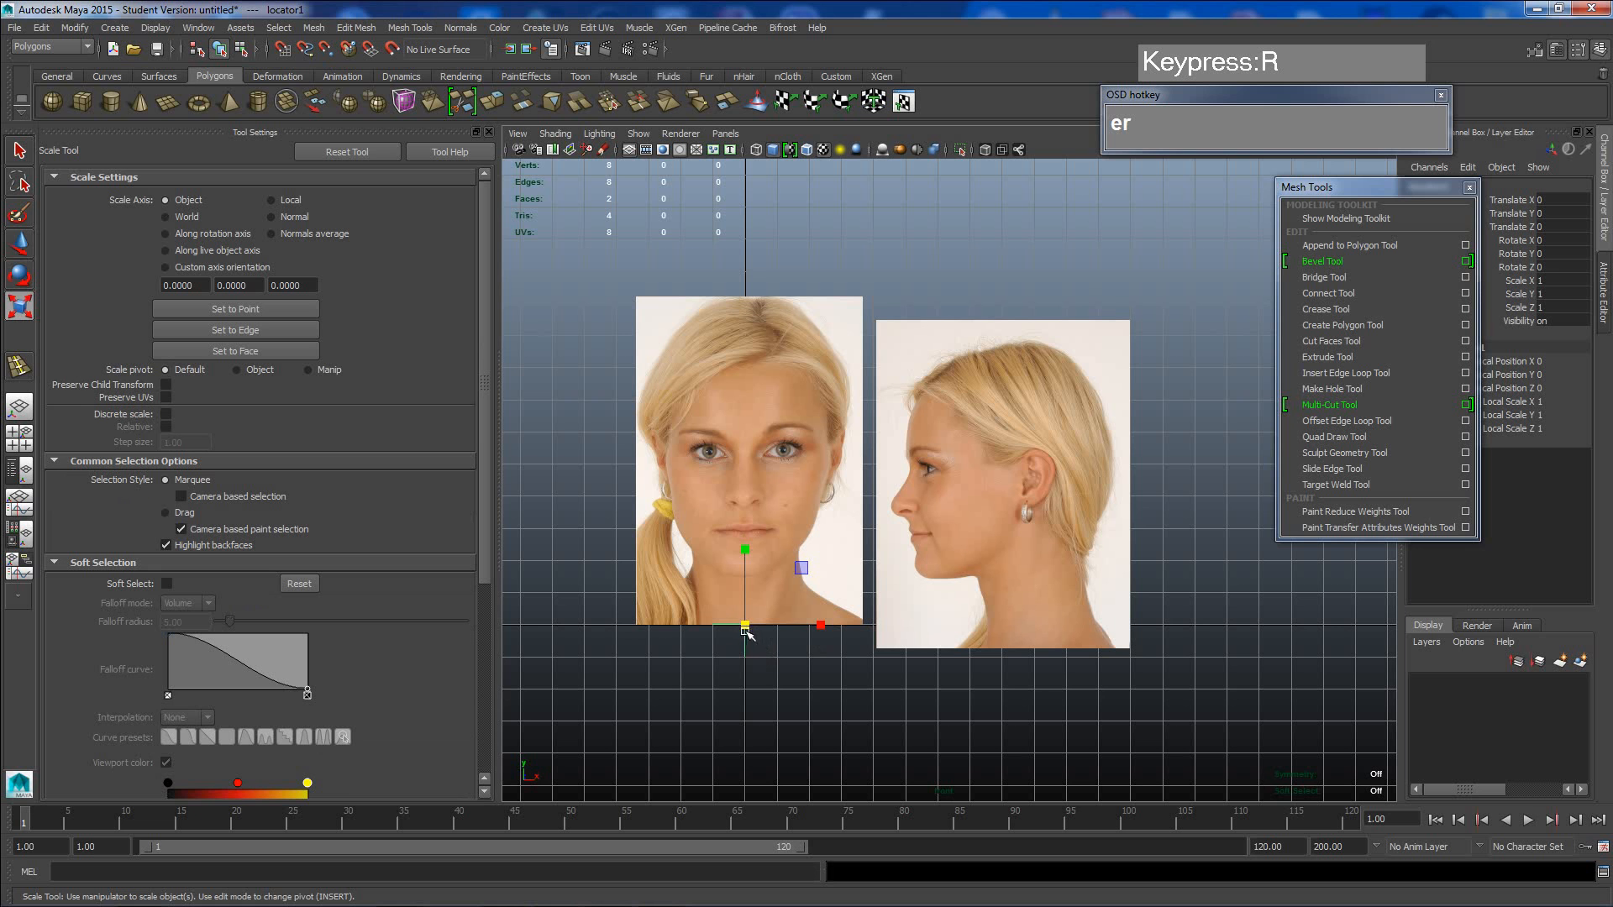
pyautogui.moveTo(748, 636); pyautogui.dragTo(1027, 636)
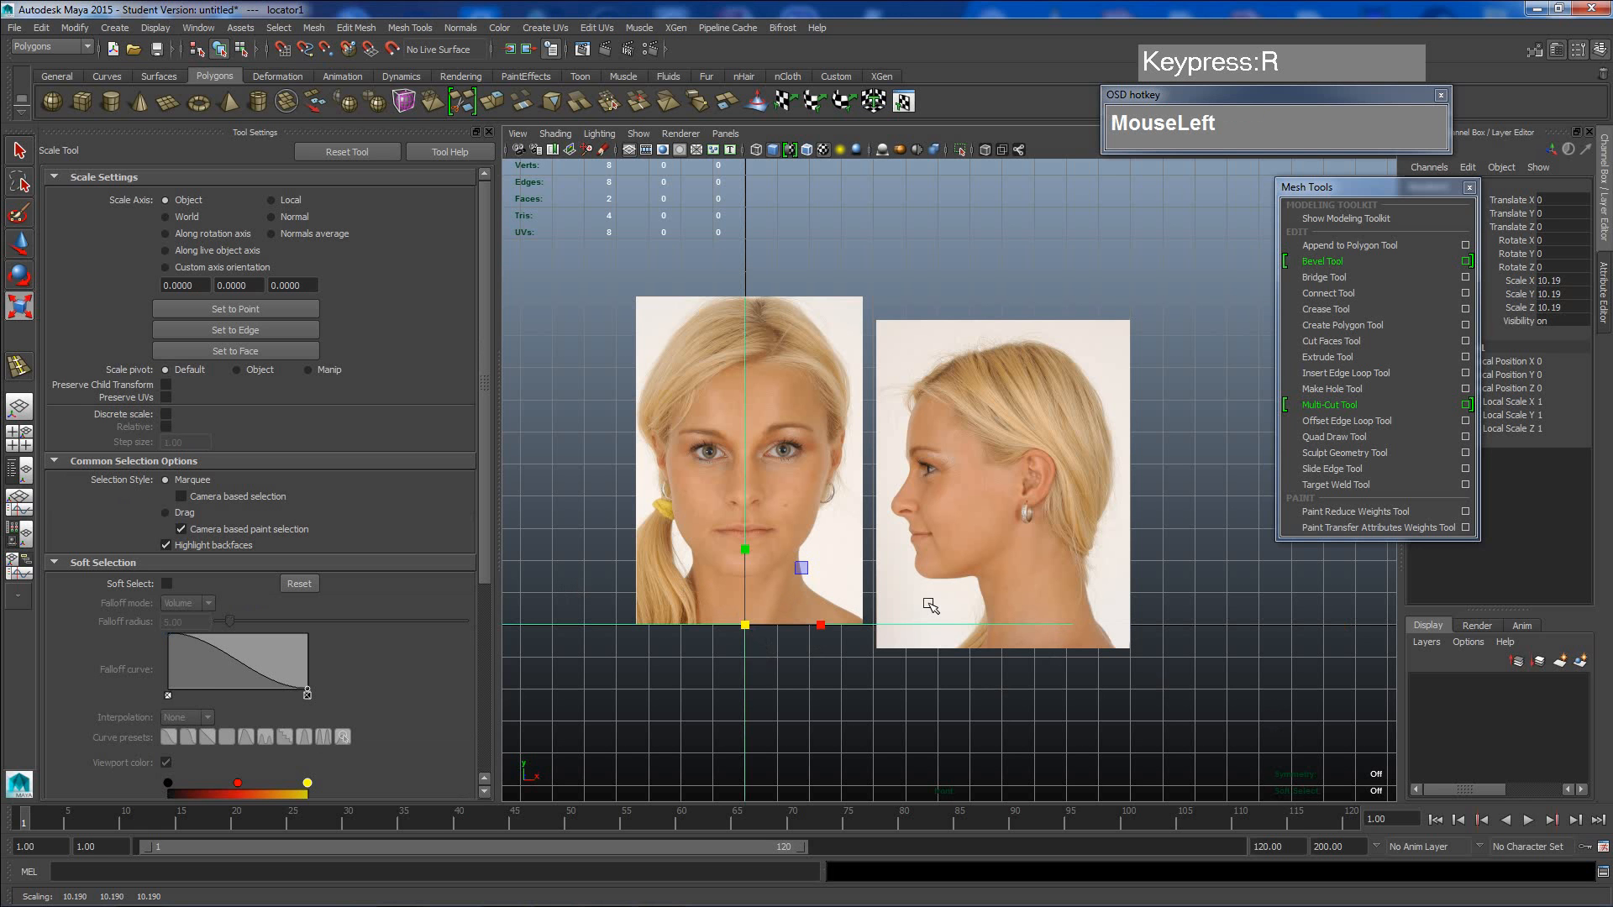
# - Move the locator up along Y to about 1.48 so its horizontal line touches the chin in the front photo
pyautogui.press('w')
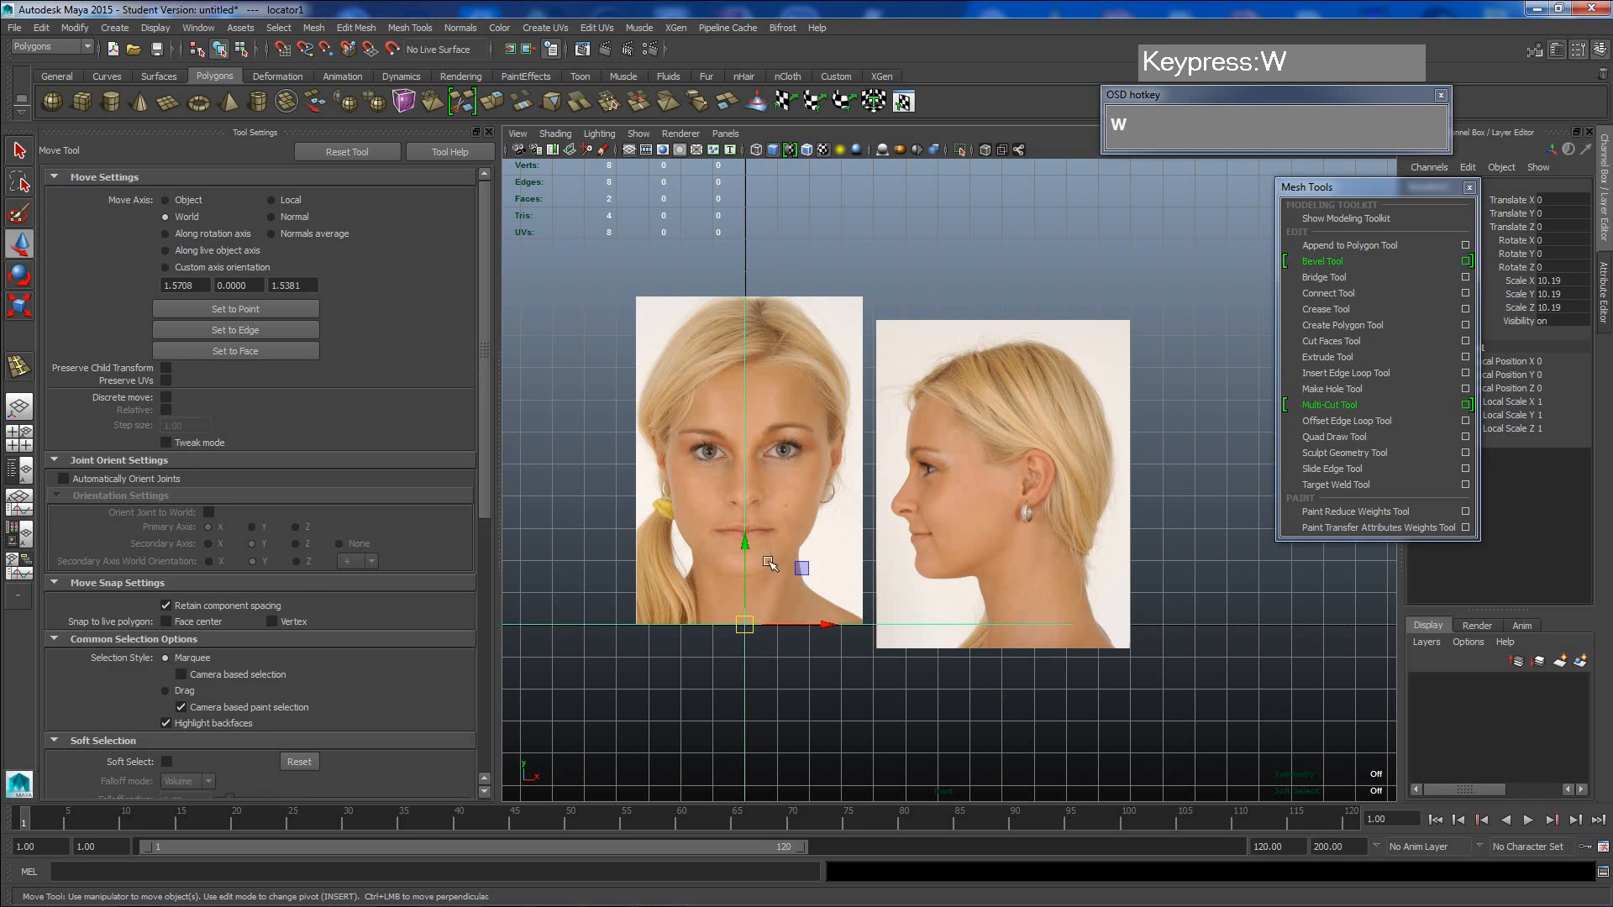
pyautogui.moveTo(745, 551); pyautogui.dragTo(746, 496)
pyautogui.scroll(2, 743, 538)
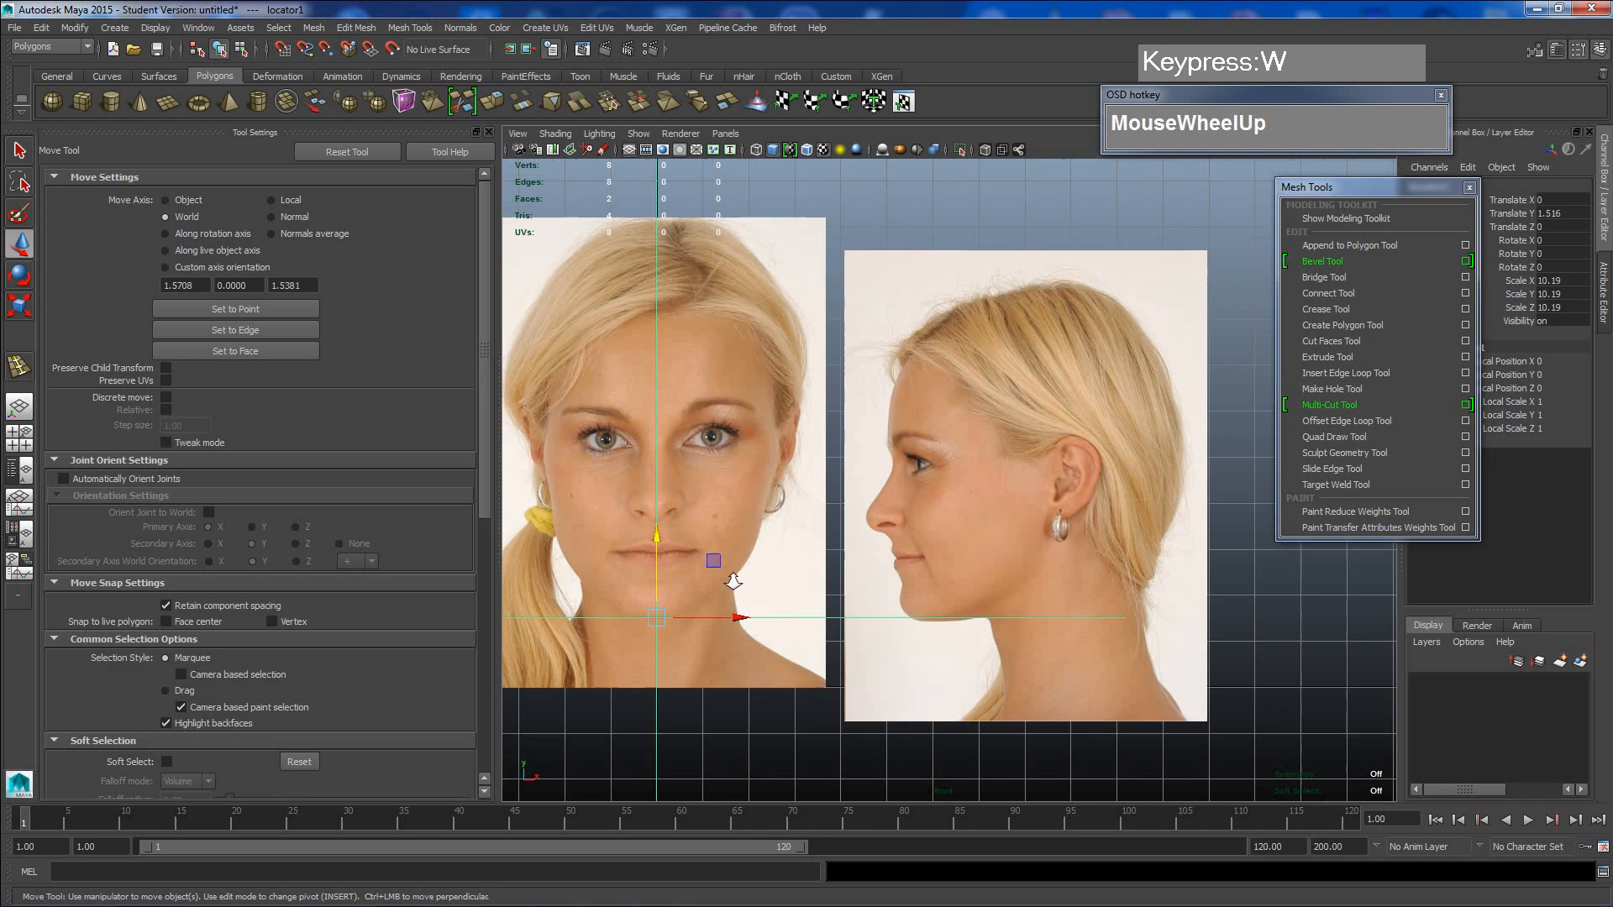
pyautogui.keyDown('alt'); pyautogui.moveTo(714, 637); pyautogui.dragTo(907, 572, button='middle'); pyautogui.keyUp('alt')
pyautogui.scroll(1, 907, 572)
pyautogui.scroll(2, 966, 564)
pyautogui.keyDown('alt'); pyautogui.moveTo(678, 665); pyautogui.dragTo(926, 509, button='middle'); pyautogui.keyUp('alt')
pyautogui.scroll(2, 967, 564)
pyautogui.moveTo(905, 508); pyautogui.dragTo(906, 517)
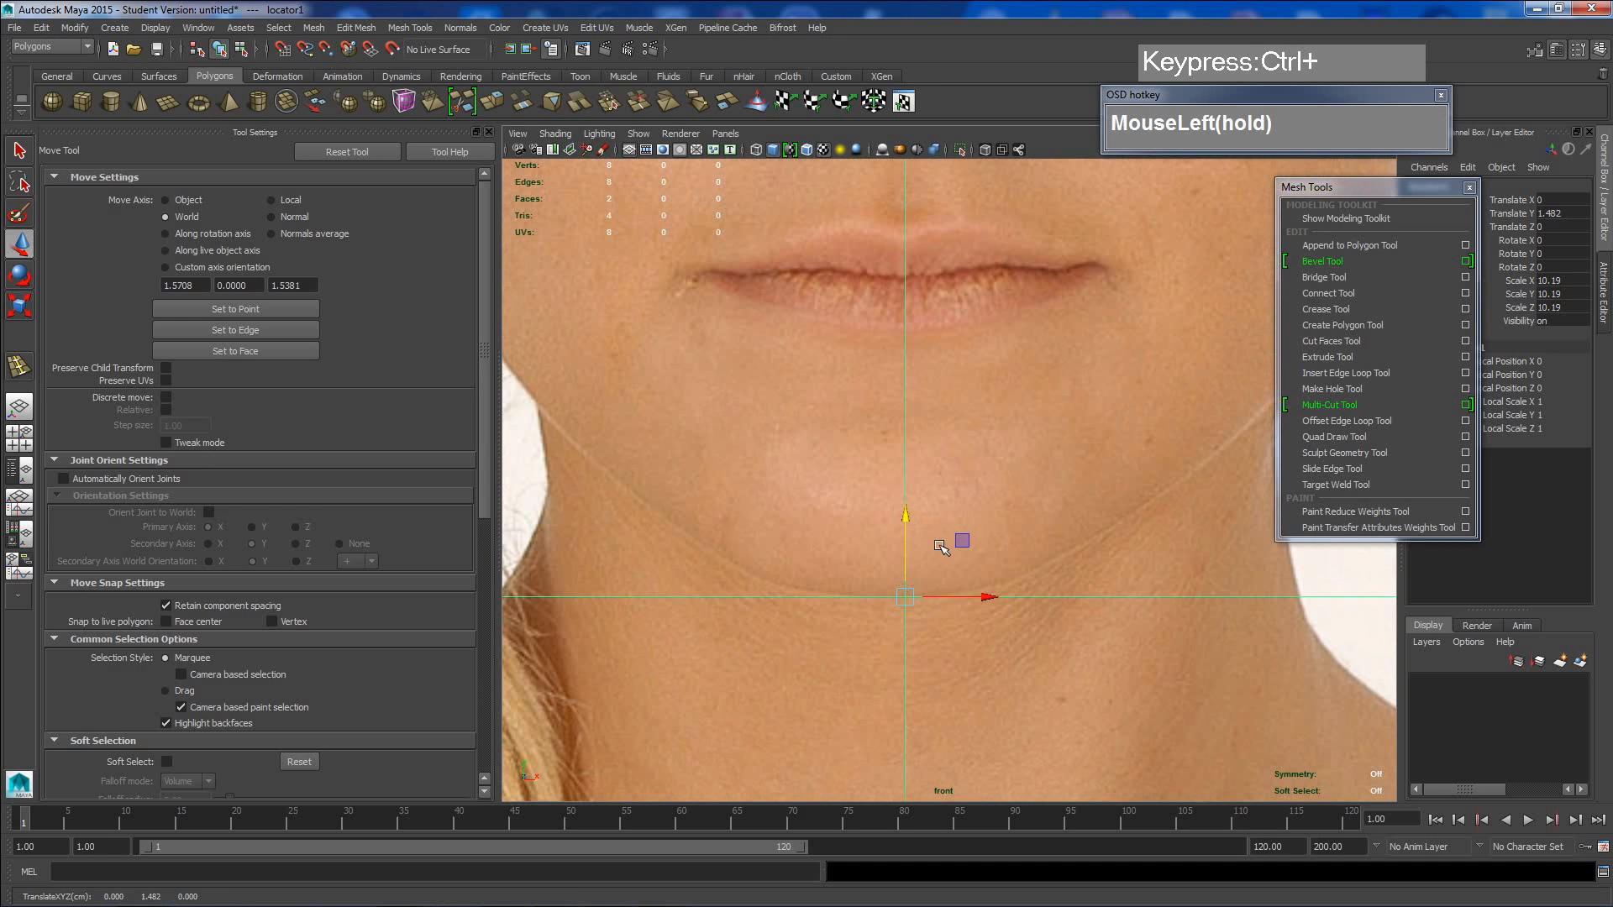
# - Raise the side-photo plane along Y to about 4.435 so the profile's chin meets the locator line
pyautogui.scroll(-5, 1000, 571)
pyautogui.keyDown('alt'); pyautogui.moveTo(1079, 555); pyautogui.dragTo(946, 462, button='middle'); pyautogui.keyUp('alt')
pyautogui.scroll(3, 910, 533)
pyautogui.click(953, 438)
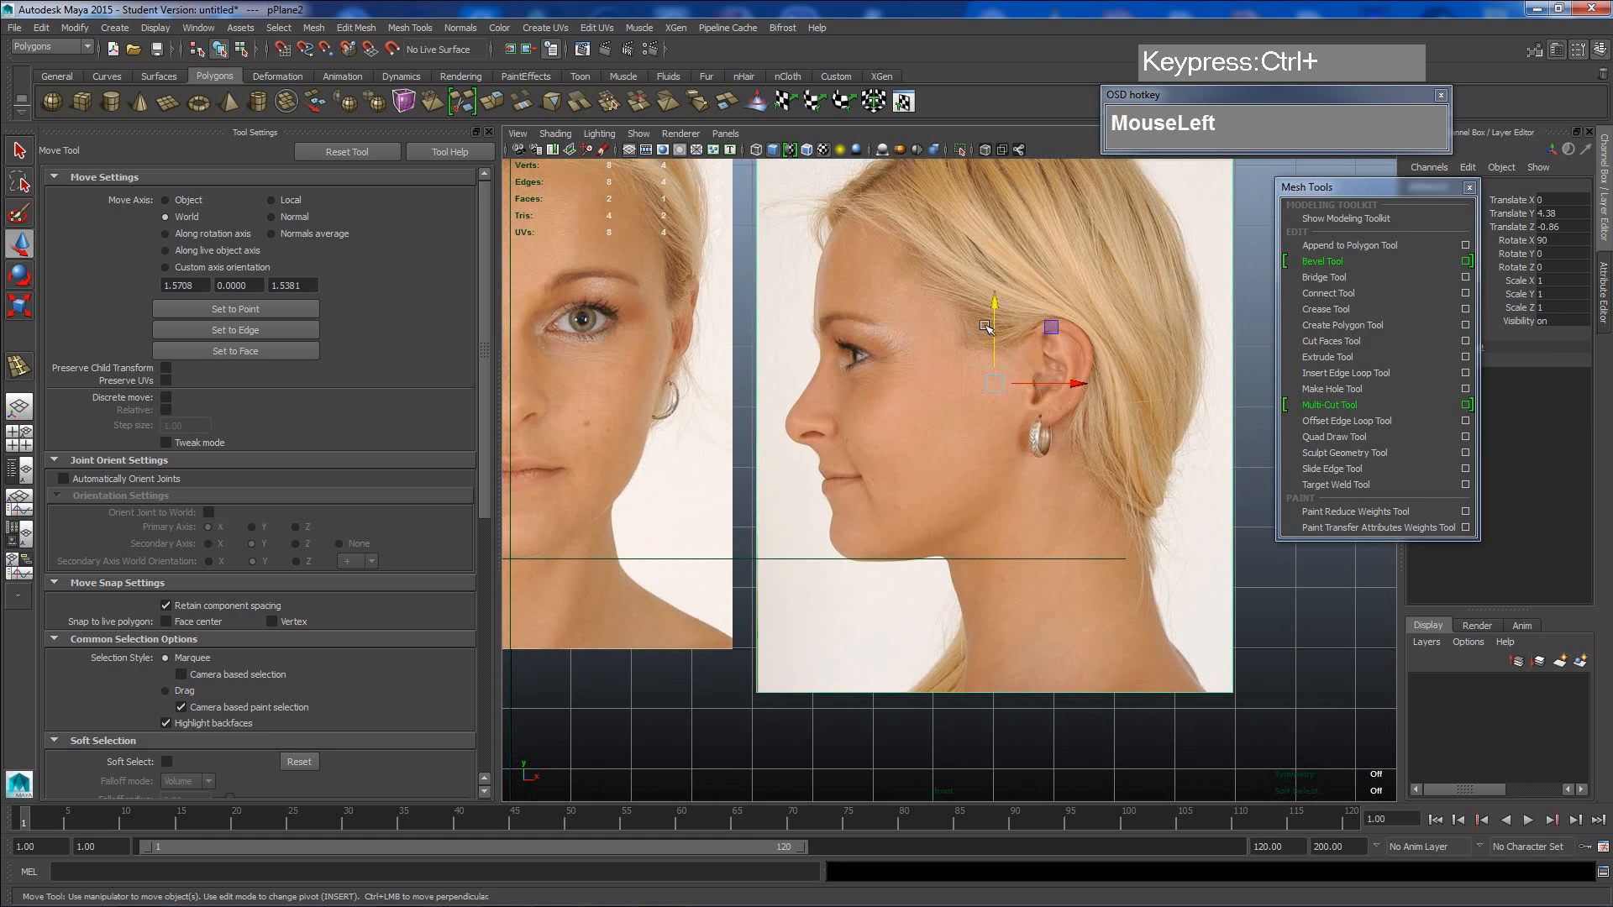
pyautogui.keyDown('alt'); pyautogui.moveTo(983, 409); pyautogui.dragTo(1018, 365, button='middle'); pyautogui.keyUp('alt')
pyautogui.scroll(2, 929, 450)
pyautogui.moveTo(1039, 231); pyautogui.dragTo(1040, 222)
pyautogui.scroll(-5, 1037, 278)
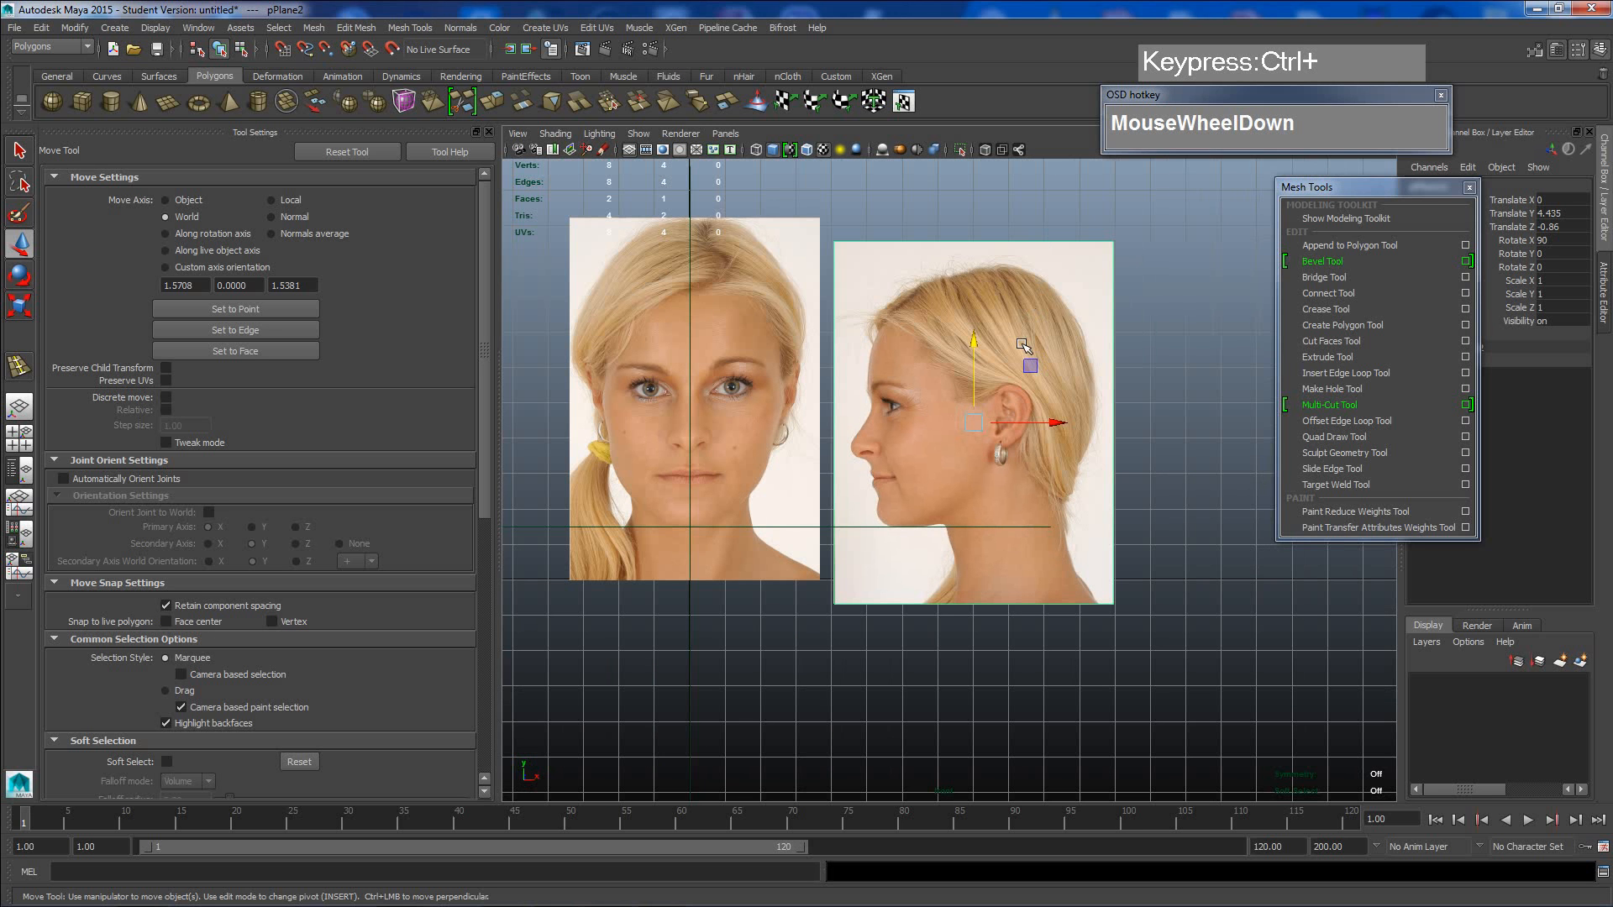
pyautogui.scroll(-1, 865, 445)
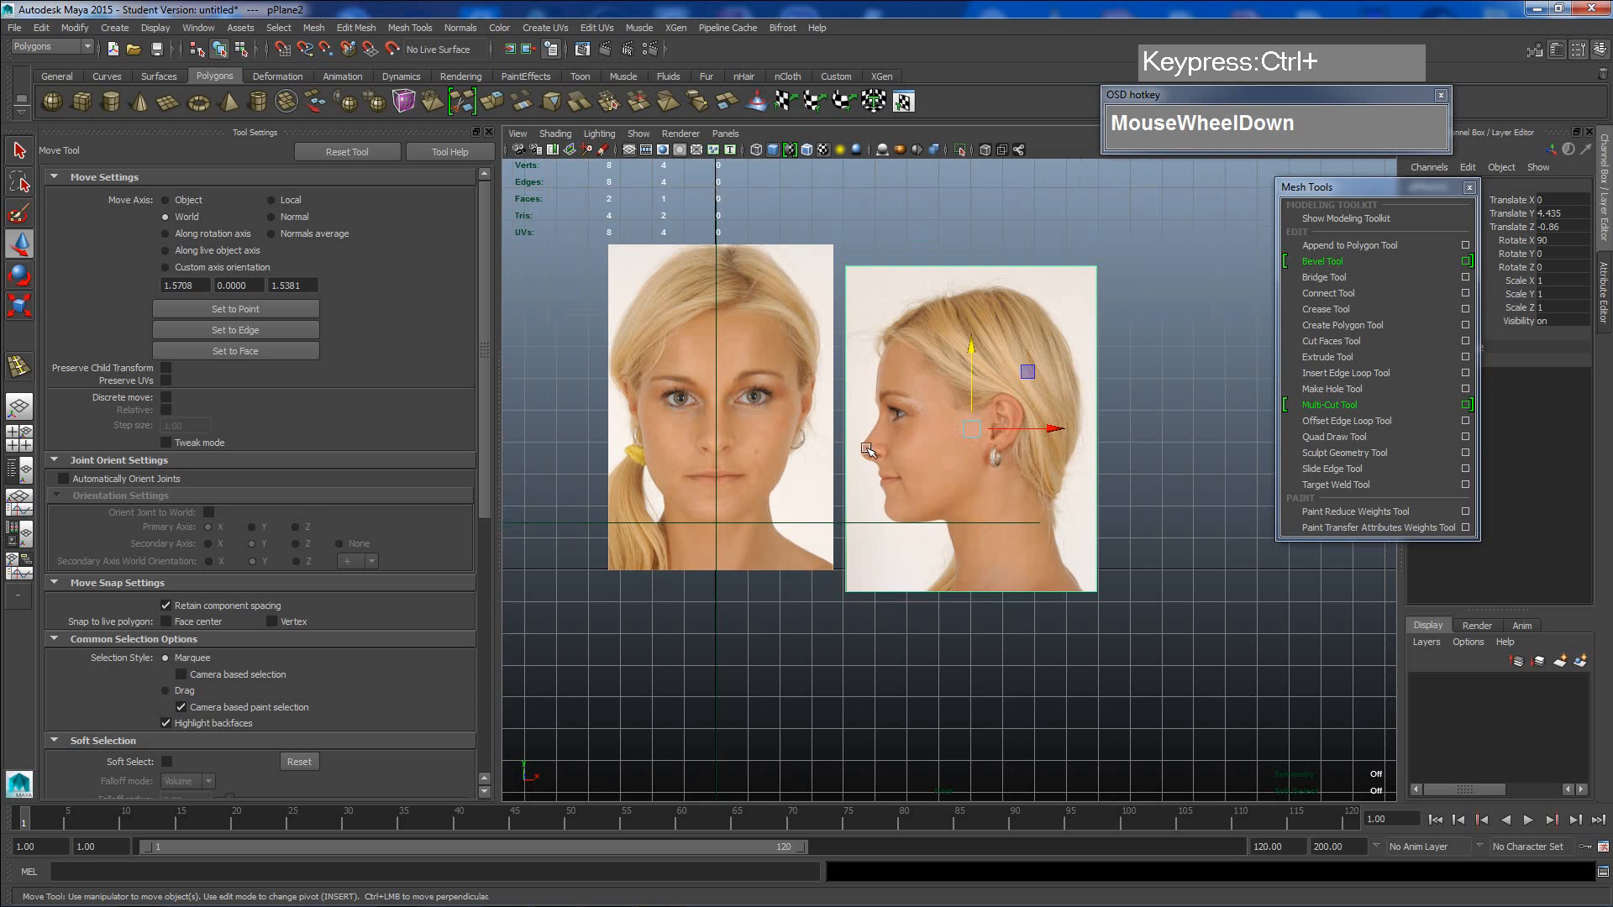
# - Duplicate the chin locator and move the copy up along Y to about 5.43, through the pupils in the front photo
pyautogui.moveTo(547, 504); pyautogui.dragTo(546, 559)
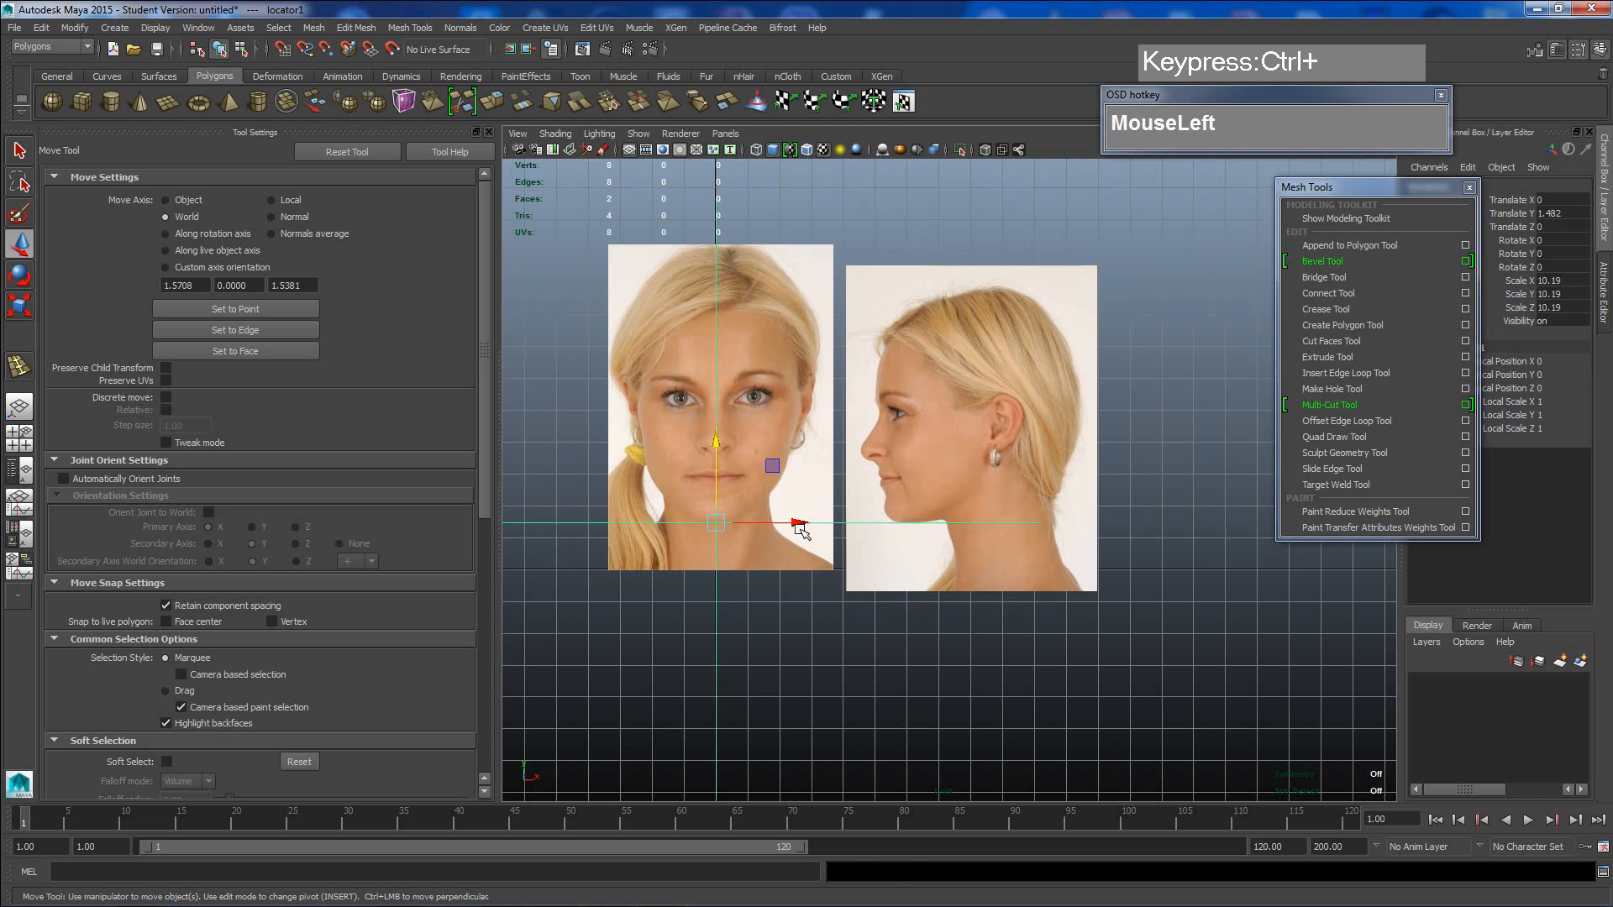
pyautogui.hotkey('ctrl', 'd')
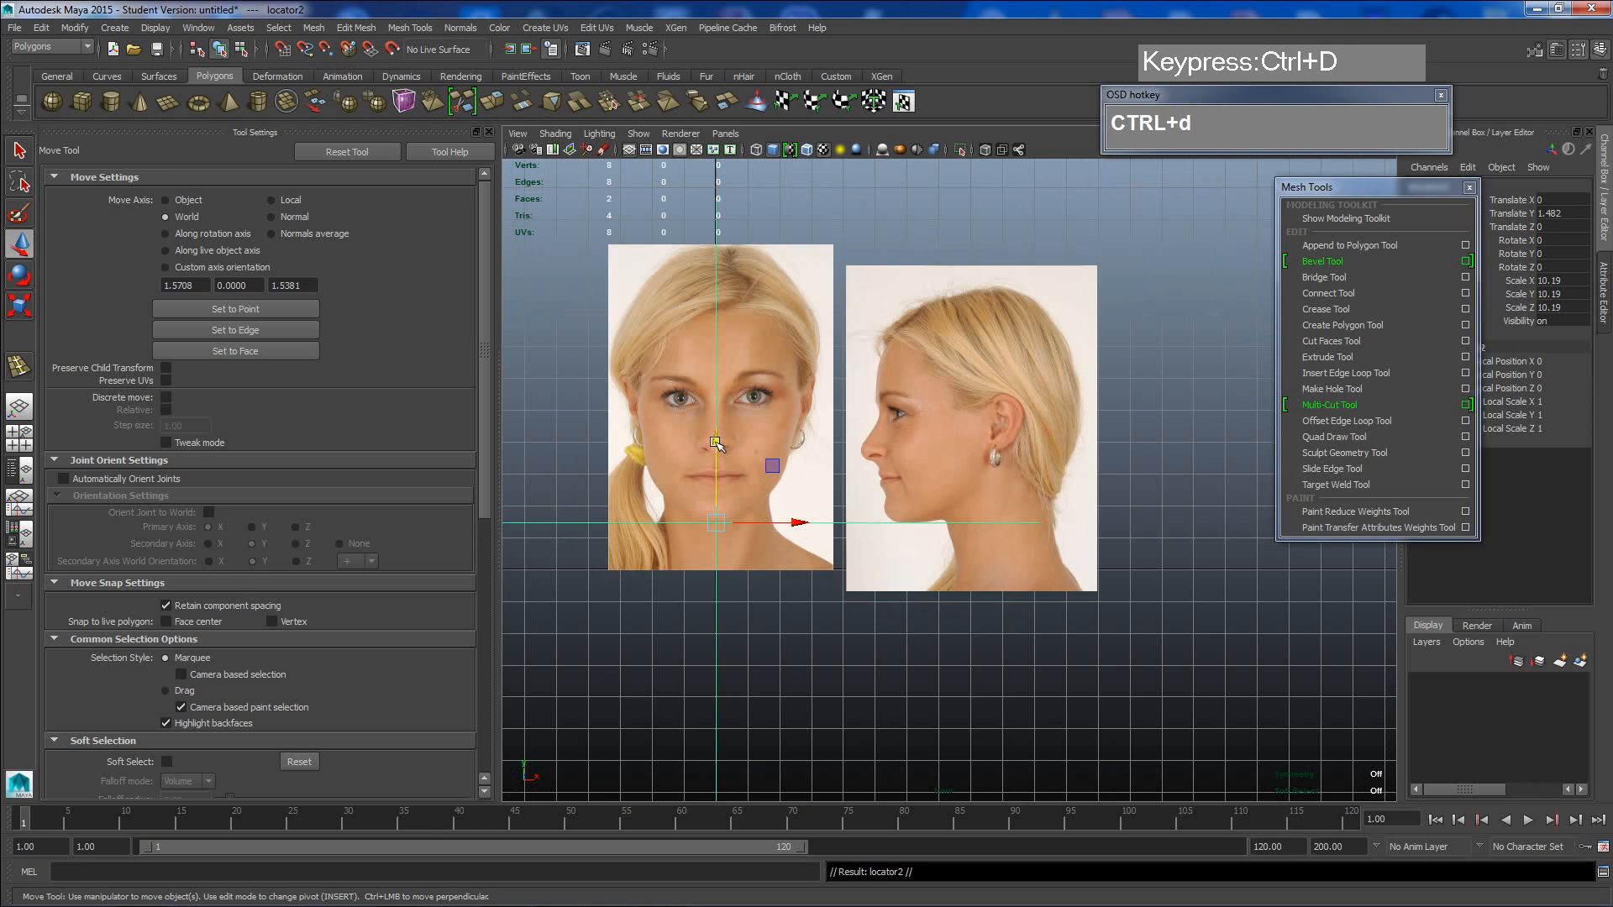
pyautogui.moveTo(715, 442); pyautogui.dragTo(720, 317)
pyautogui.keyDown('alt'); pyautogui.scroll(3, 716, 353); pyautogui.keyUp('alt')
pyautogui.keyDown('alt'); pyautogui.moveTo(687, 398); pyautogui.dragTo(947, 511, button='middle'); pyautogui.keyUp('alt')
pyautogui.keyDown('alt'); pyautogui.scroll(5, 891, 488); pyautogui.keyUp('alt')
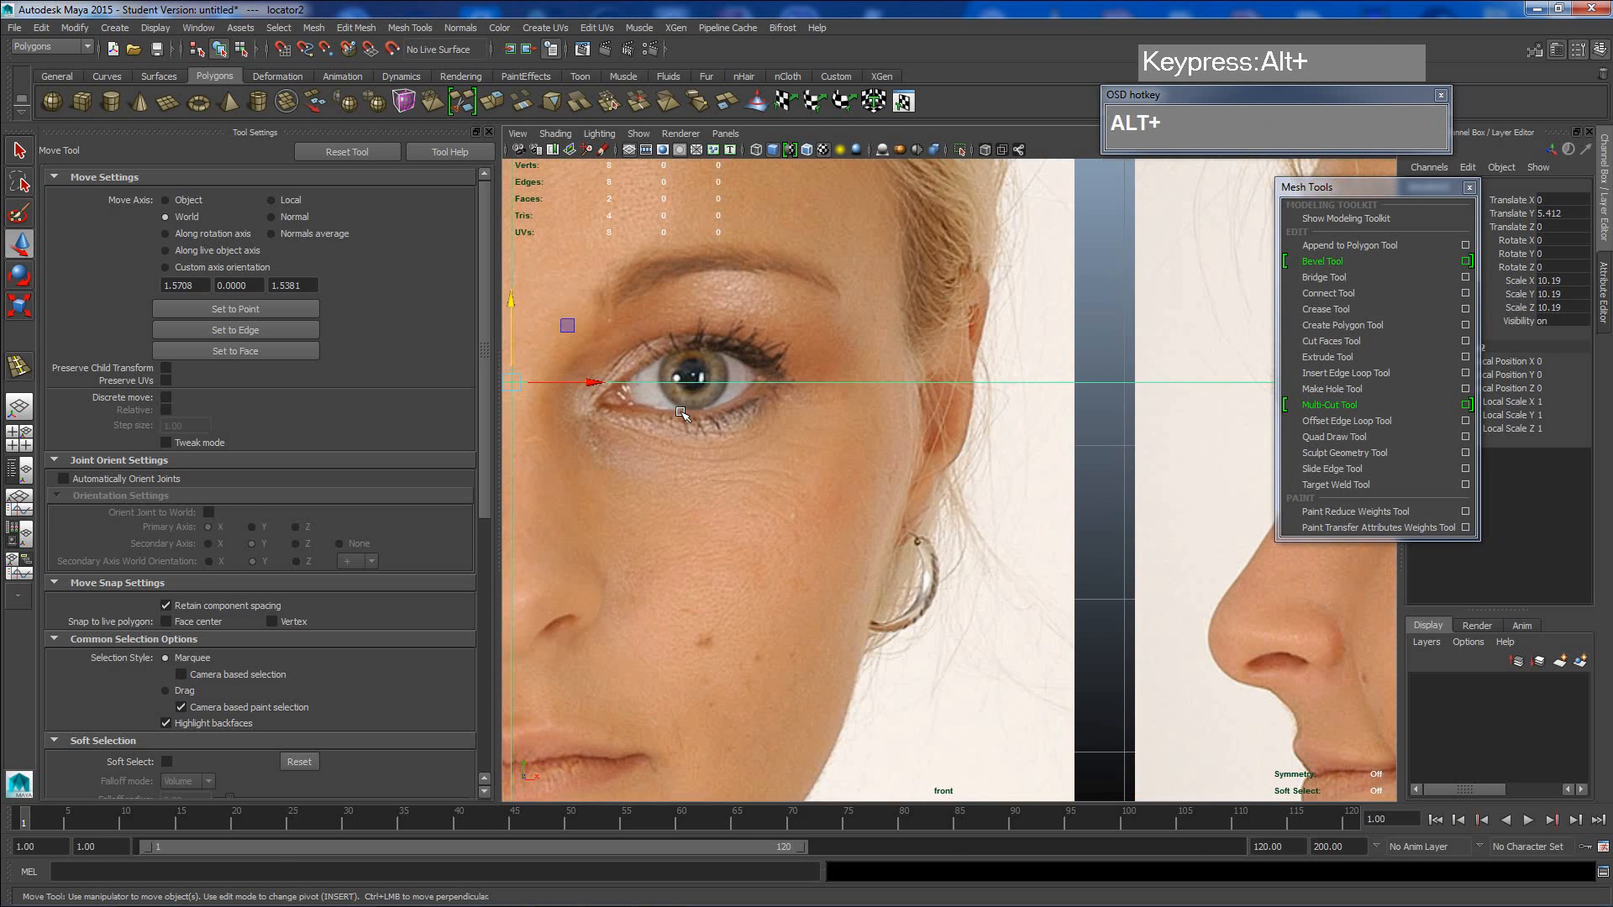
pyautogui.keyDown('alt'); pyautogui.moveTo(681, 412); pyautogui.dragTo(1056, 533, button='middle'); pyautogui.keyUp('alt')
pyautogui.scroll(1, 1050, 530)
pyautogui.moveTo(875, 426); pyautogui.dragTo(875, 425)
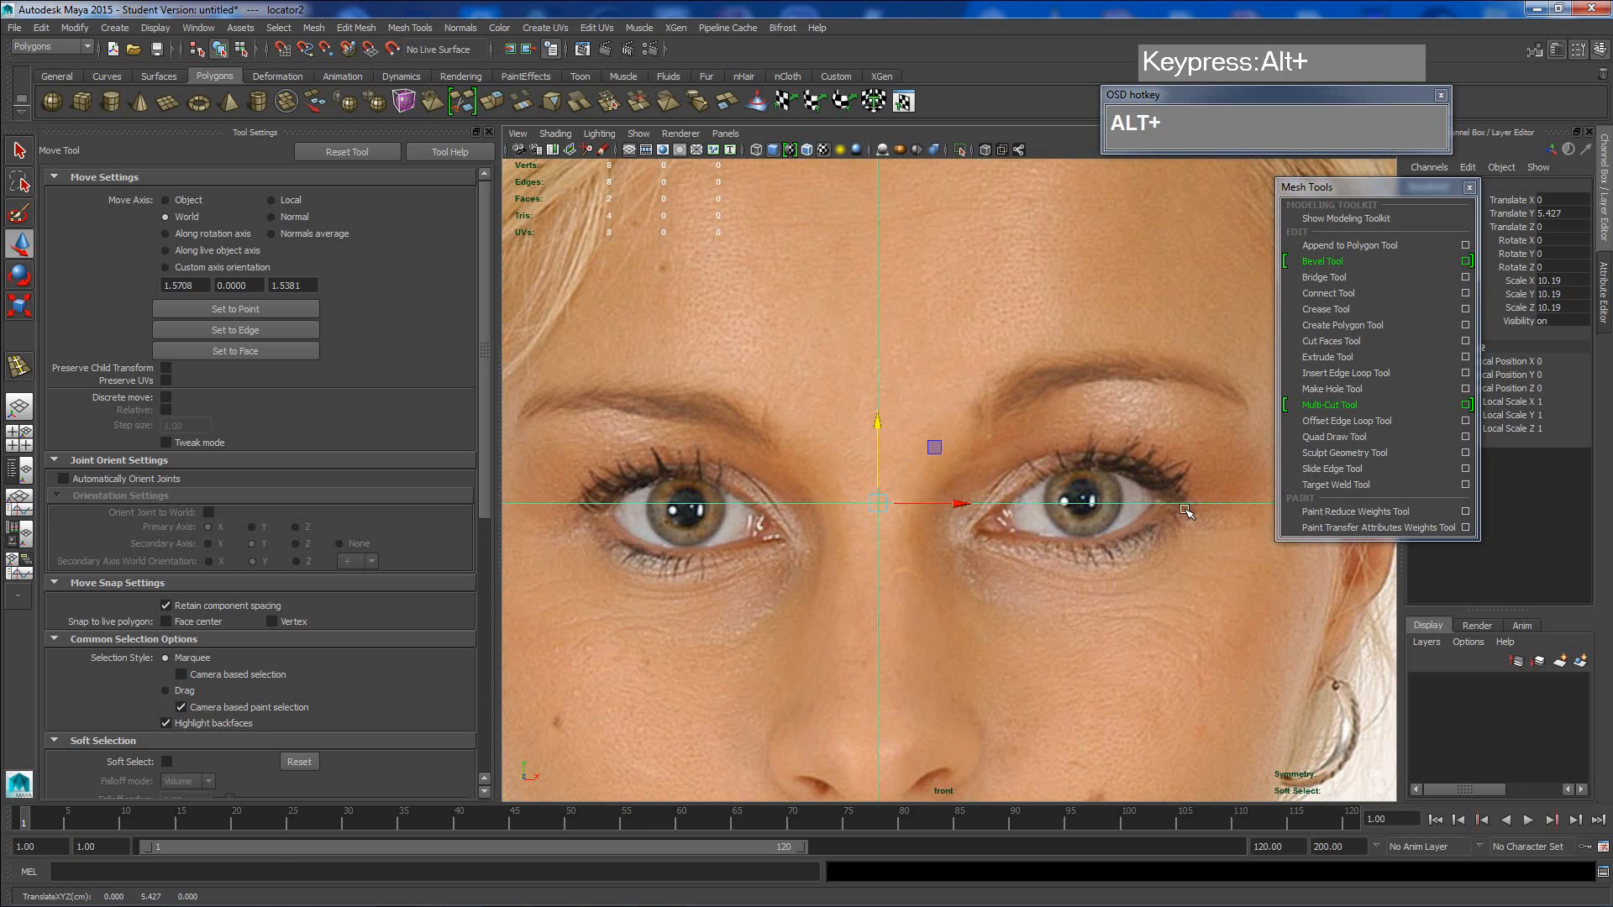
# - Select the side-photo plane and move its pivot point down to the chin locator line
pyautogui.keyDown('alt'); pyautogui.moveTo(1185, 510); pyautogui.dragTo(955, 497, button='middle'); pyautogui.keyUp('alt')
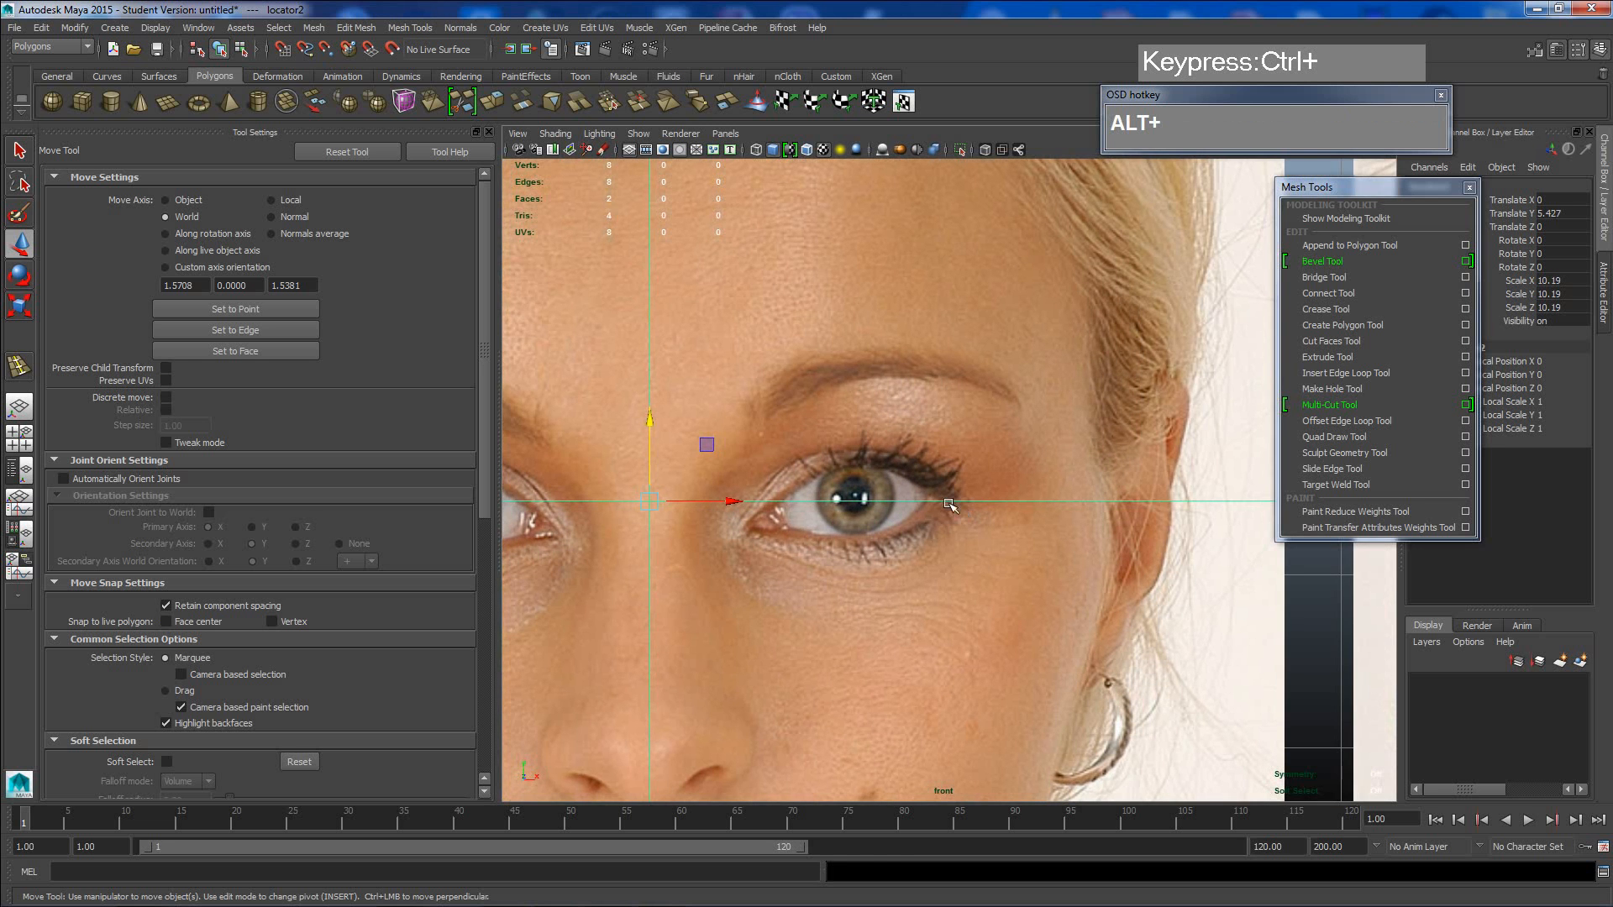
pyautogui.scroll(-7, 969, 511)
pyautogui.keyDown('alt'); pyautogui.moveTo(966, 505); pyautogui.dragTo(841, 504, button='middle'); pyautogui.keyUp('alt')
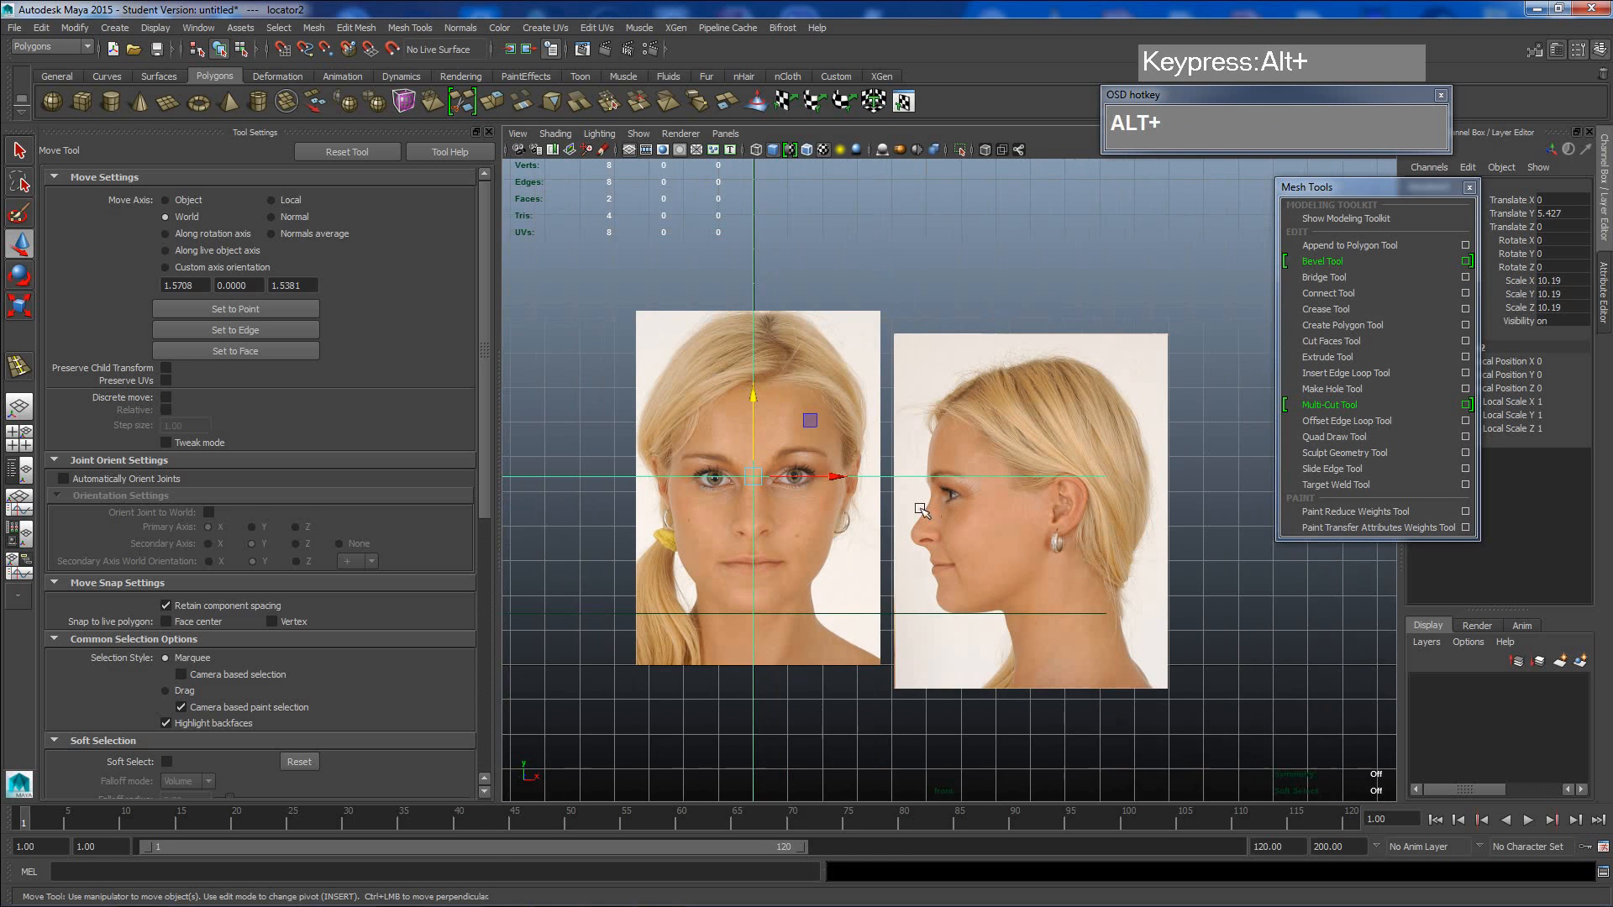
pyautogui.scroll(2, 979, 527)
pyautogui.keyDown('alt'); pyautogui.moveTo(980, 527); pyautogui.dragTo(968, 516, button='middle'); pyautogui.keyUp('alt')
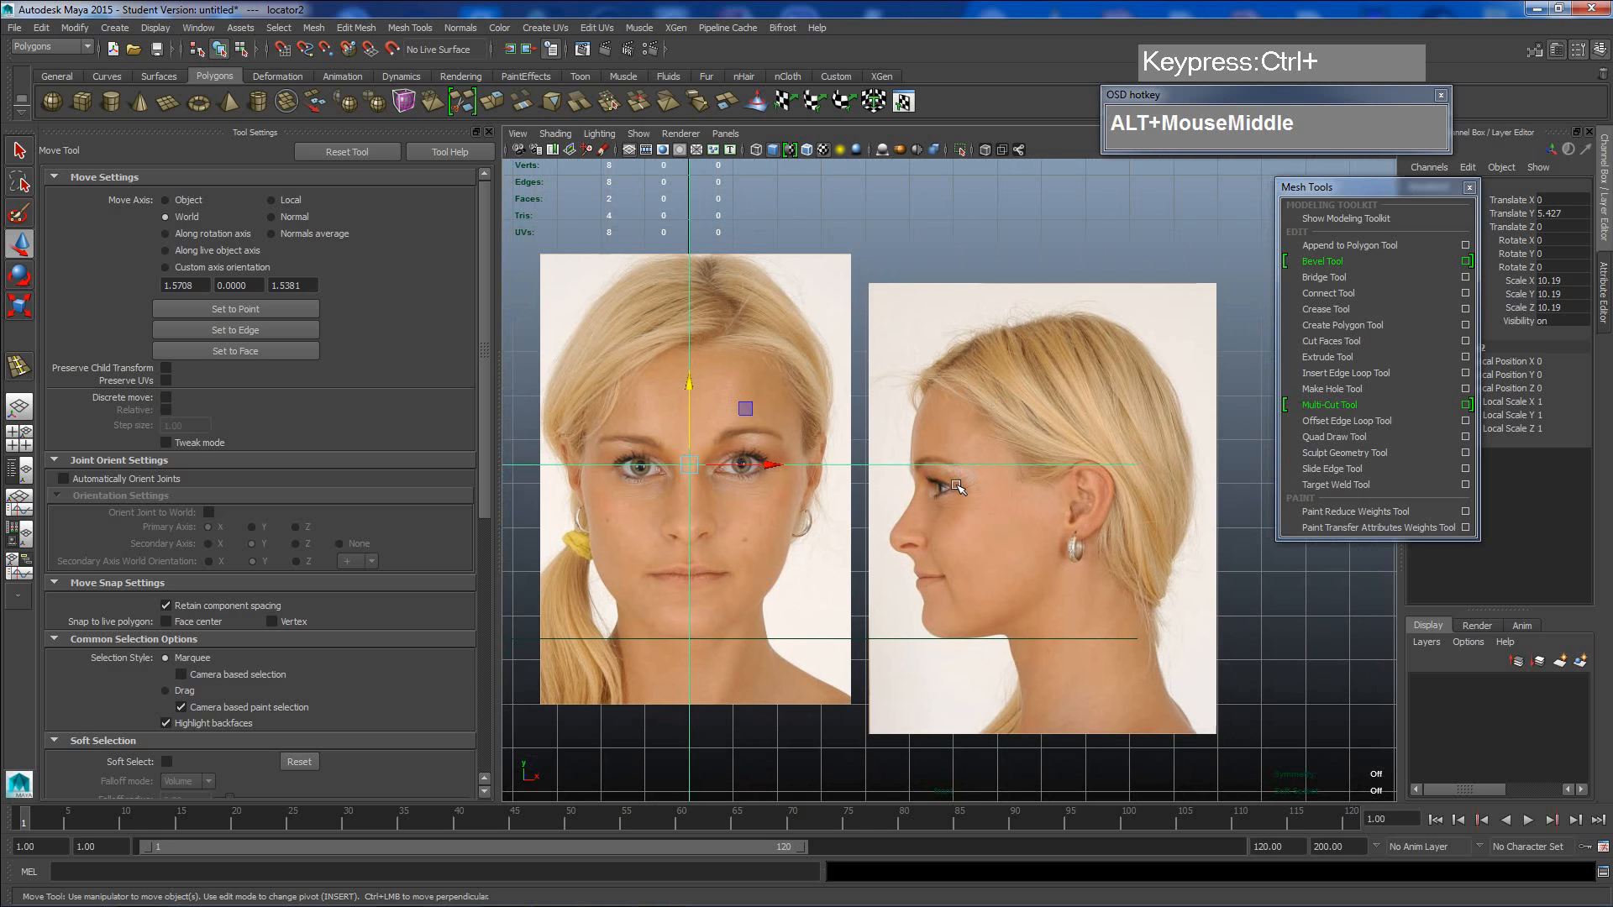
pyautogui.keyDown('alt'); pyautogui.moveTo(959, 492); pyautogui.dragTo(881, 444, button='middle'); pyautogui.keyUp('alt')
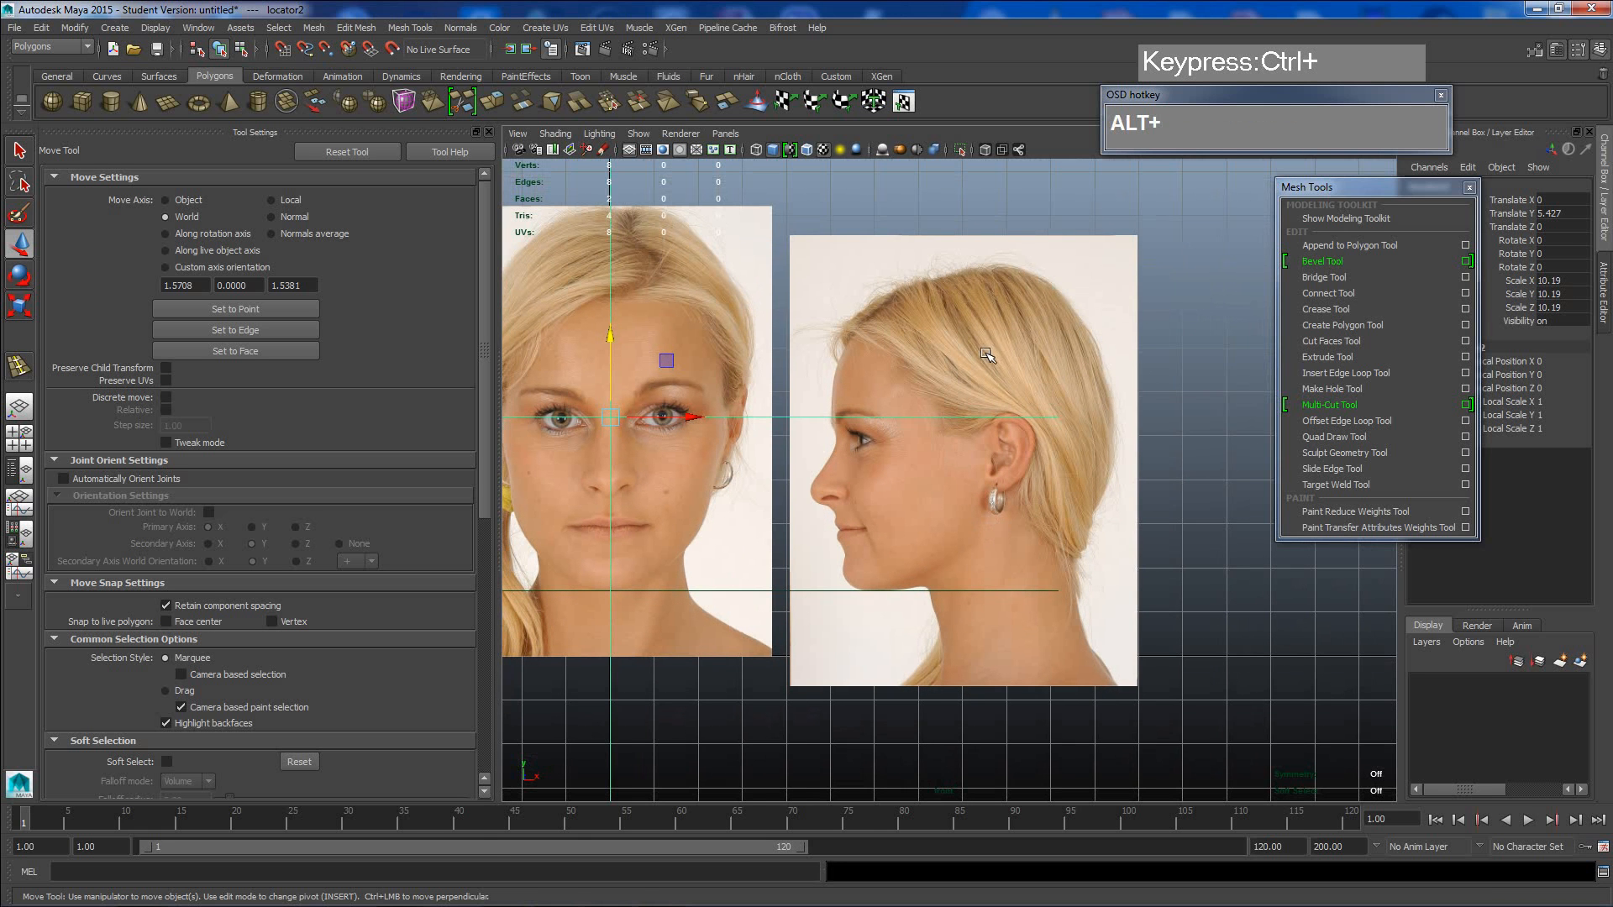
pyautogui.click(954, 303)
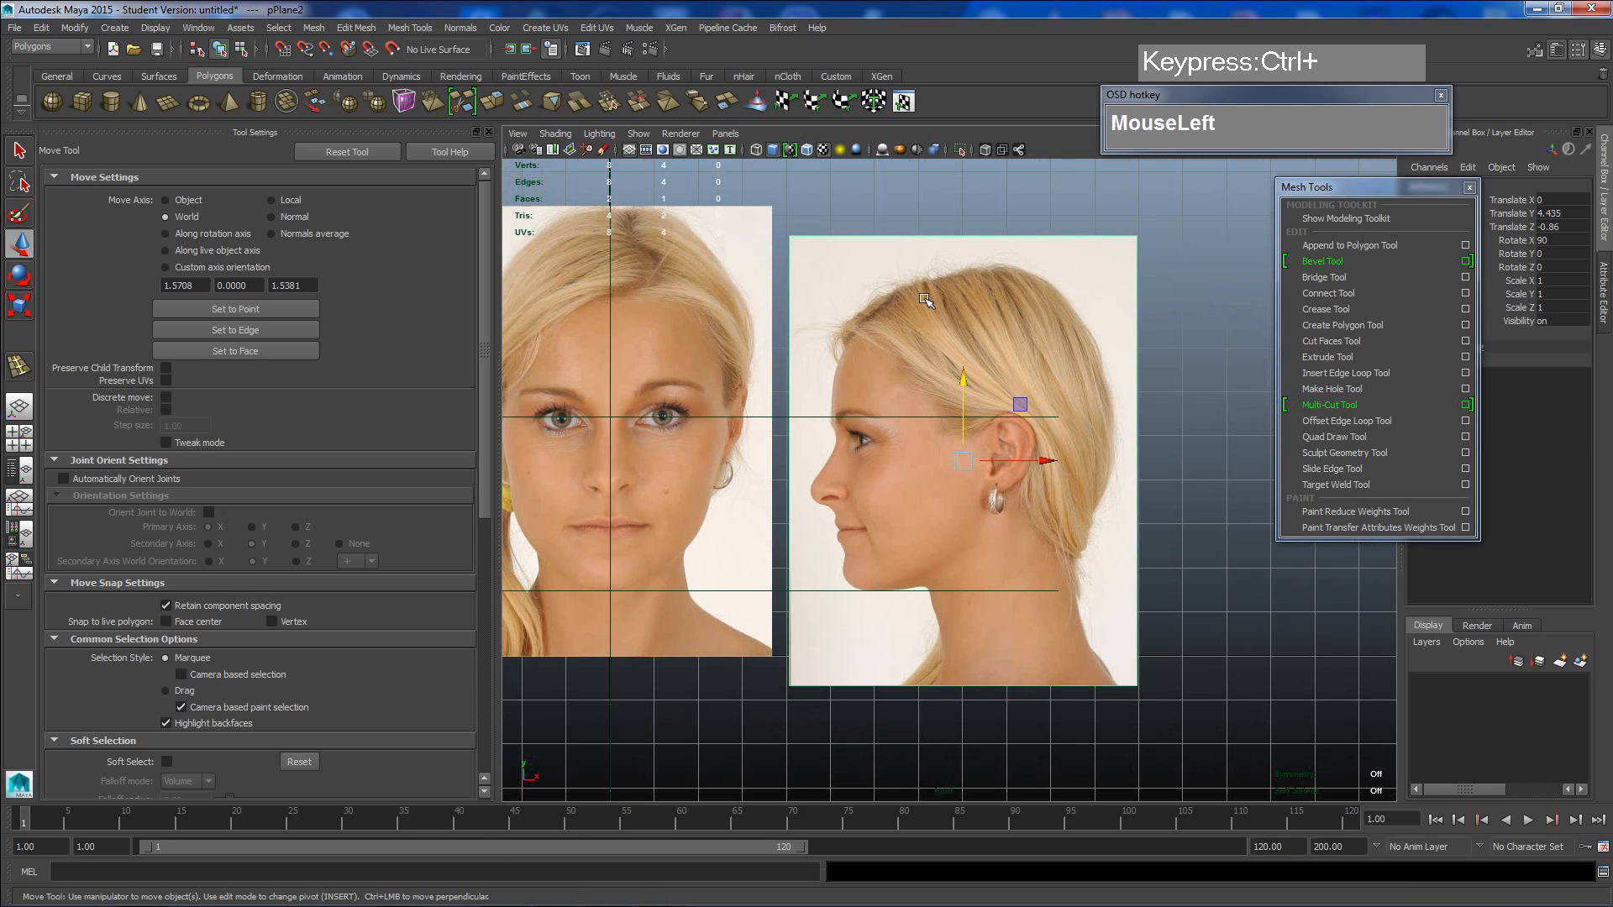
pyautogui.press('d')
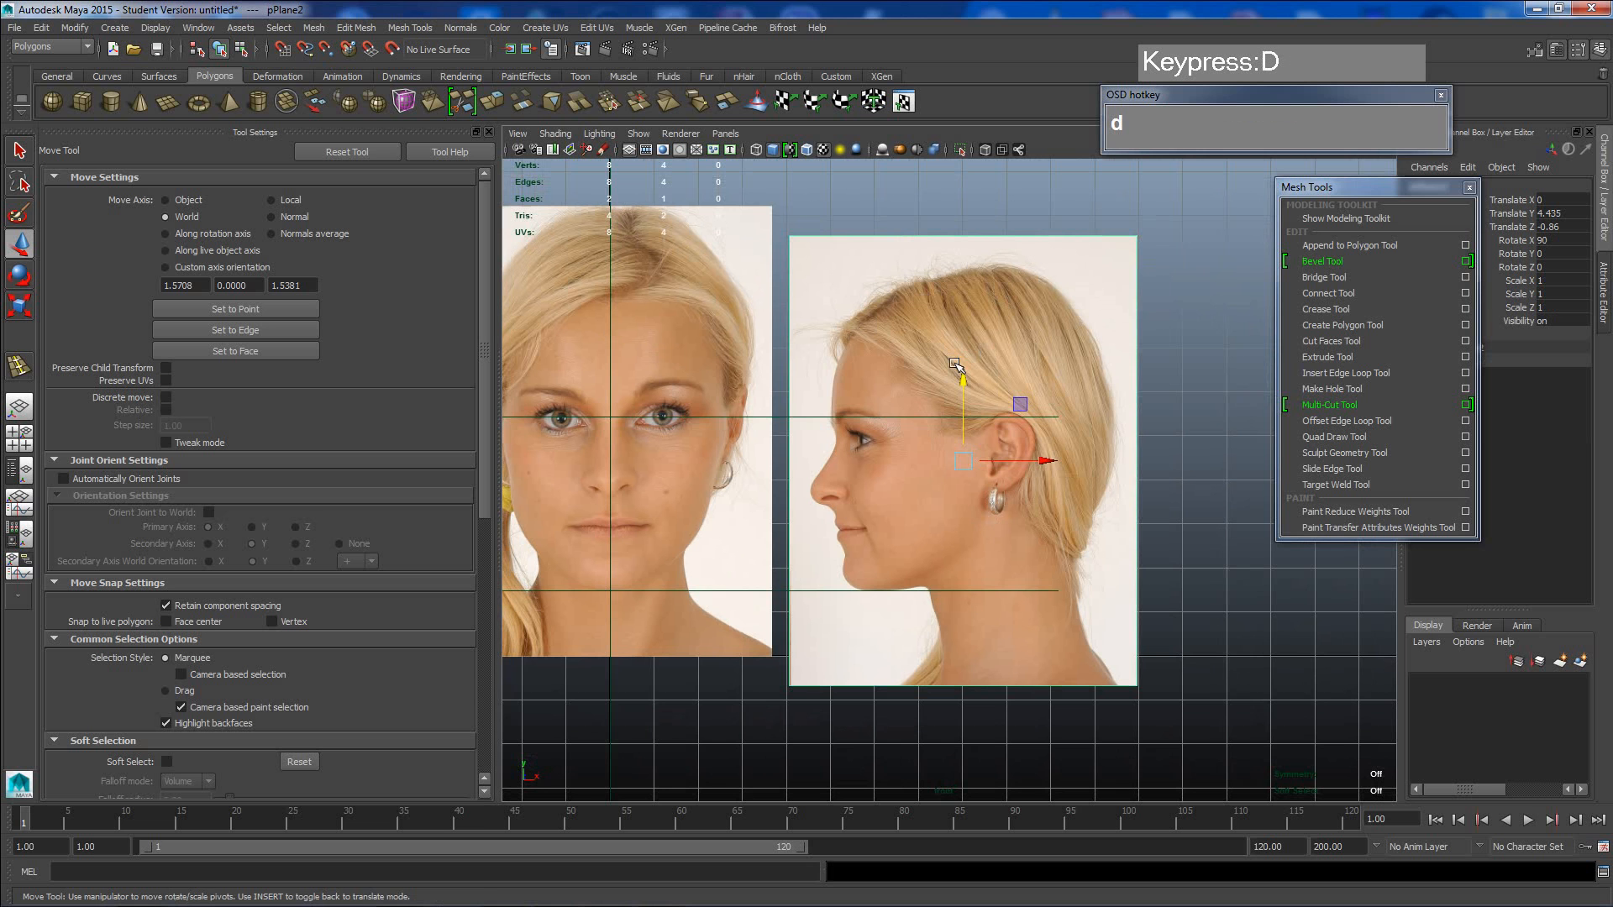
pyautogui.press('d')
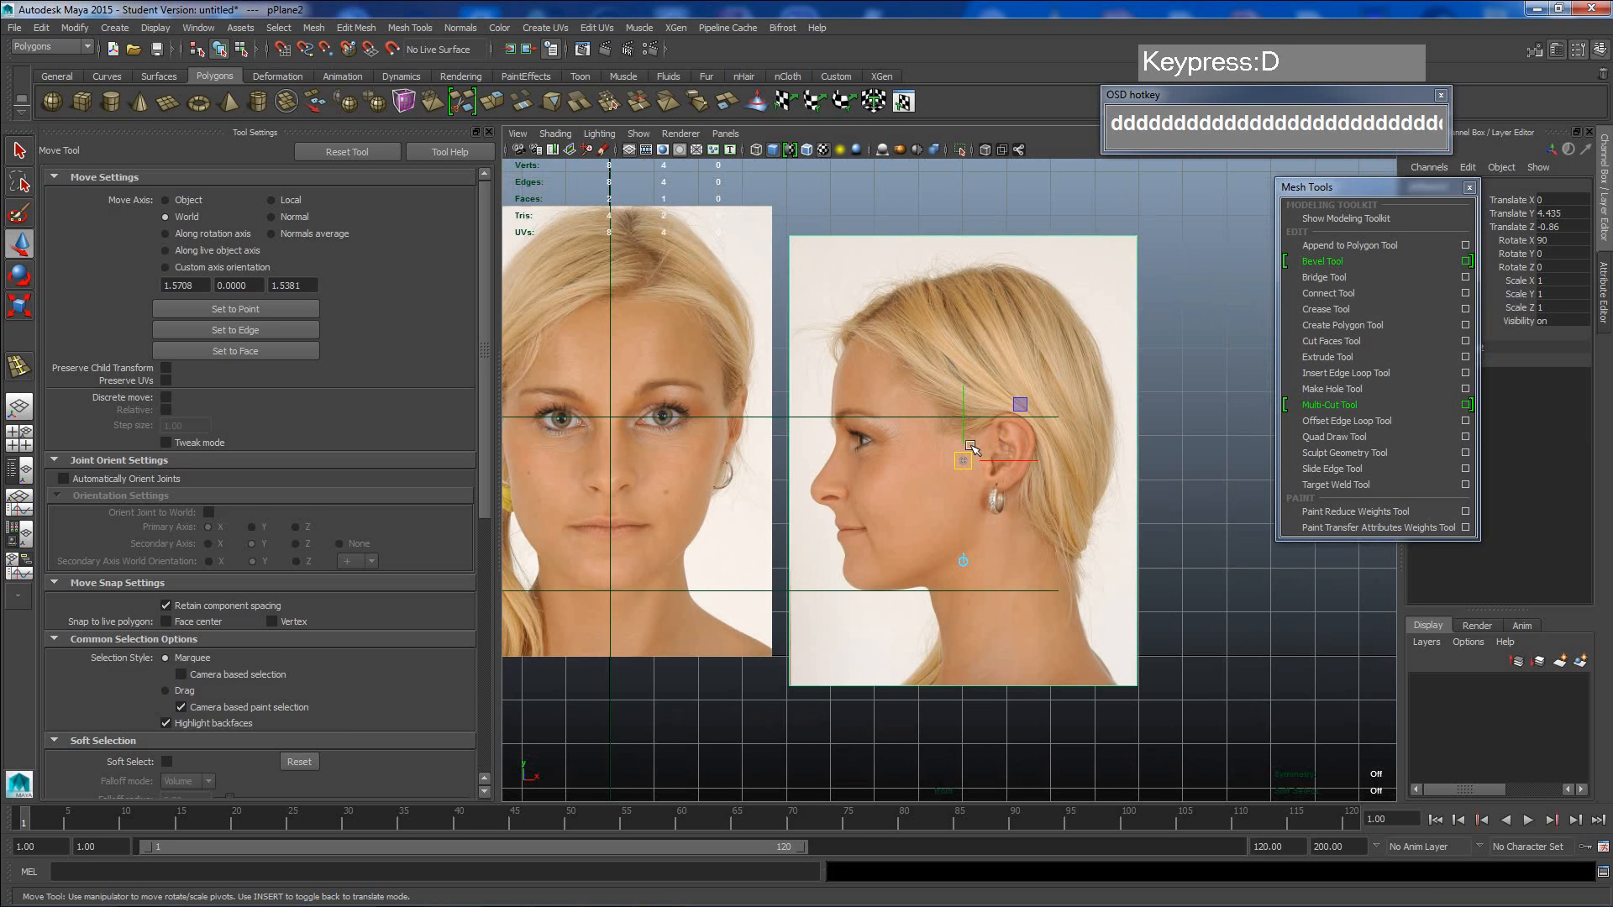
pyautogui.moveTo(974, 448); pyautogui.dragTo(967, 409)
pyautogui.moveTo(963, 402); pyautogui.dragTo(960, 531)
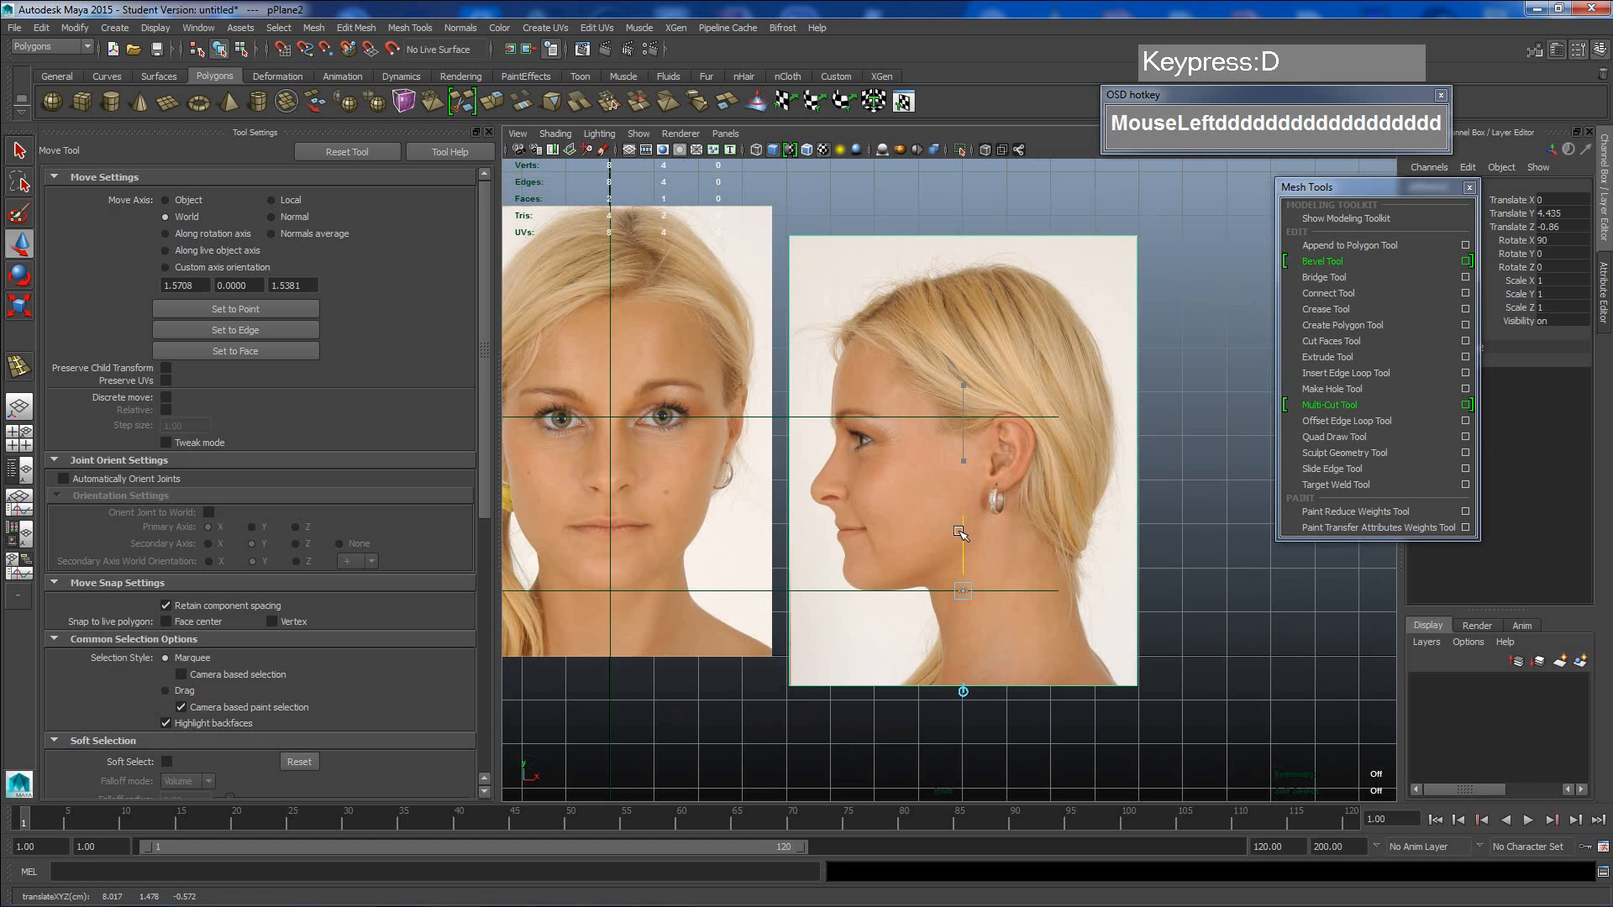
# - Fine-tune the side-photo plane's pivot vertically so it lies exactly on the chin locator line
pyautogui.scroll(6, 1014, 677)
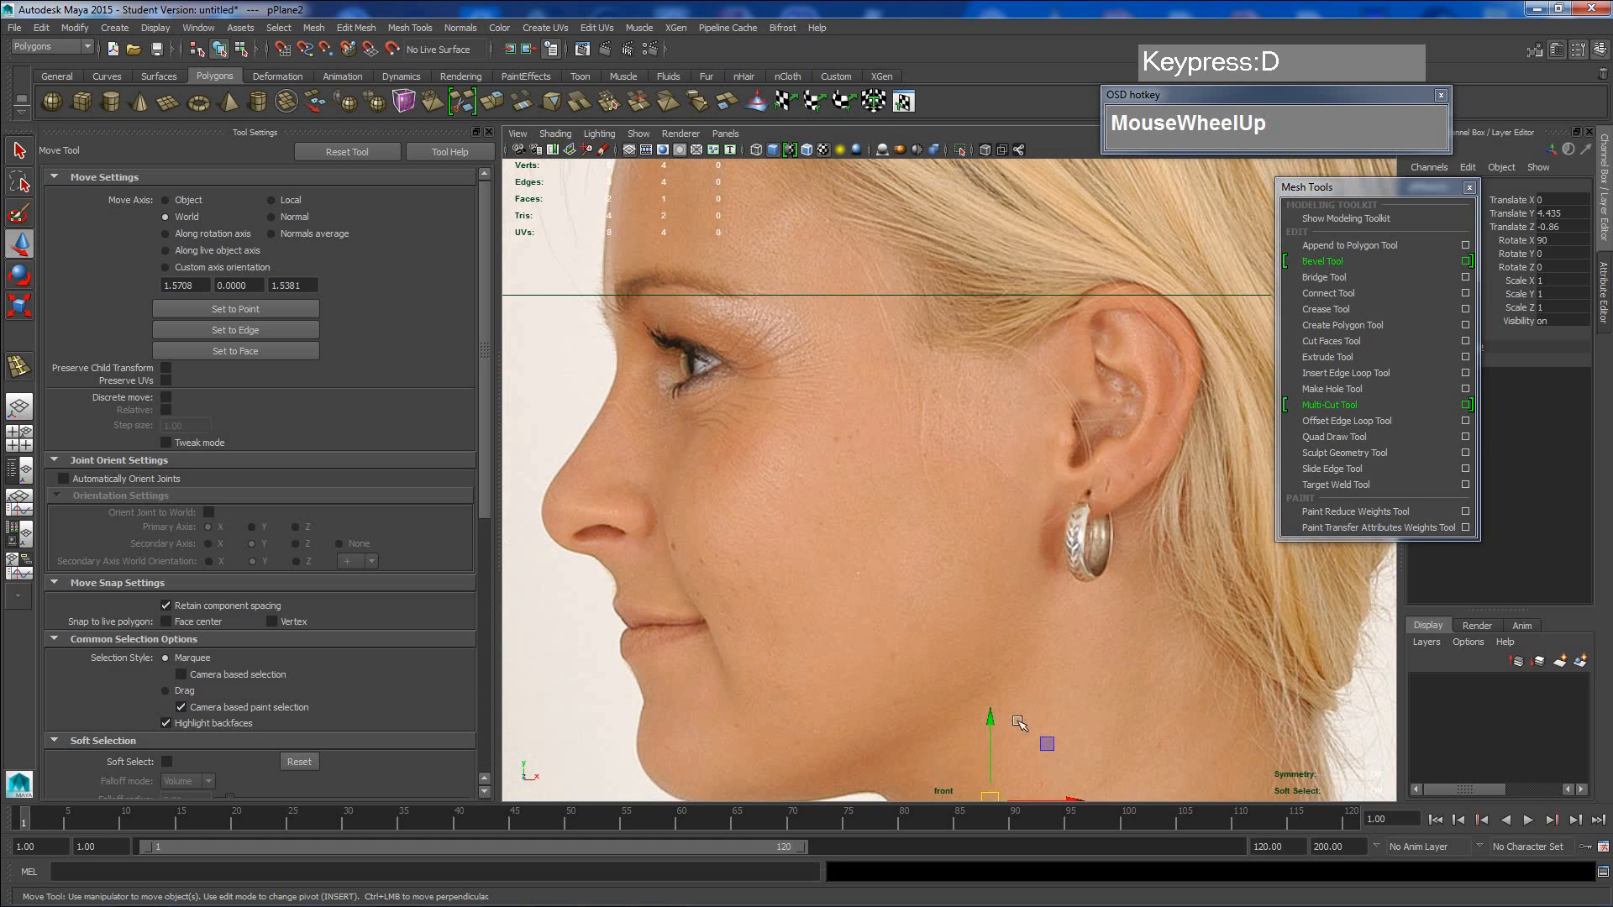
pyautogui.keyDown('alt'); pyautogui.moveTo(1019, 723); pyautogui.dragTo(1044, 471, button='middle'); pyautogui.keyUp('alt')
pyautogui.scroll(5, 1043, 470)
pyautogui.keyDown('alt'); pyautogui.moveTo(1067, 542); pyautogui.dragTo(1055, 540, button='middle'); pyautogui.keyUp('alt')
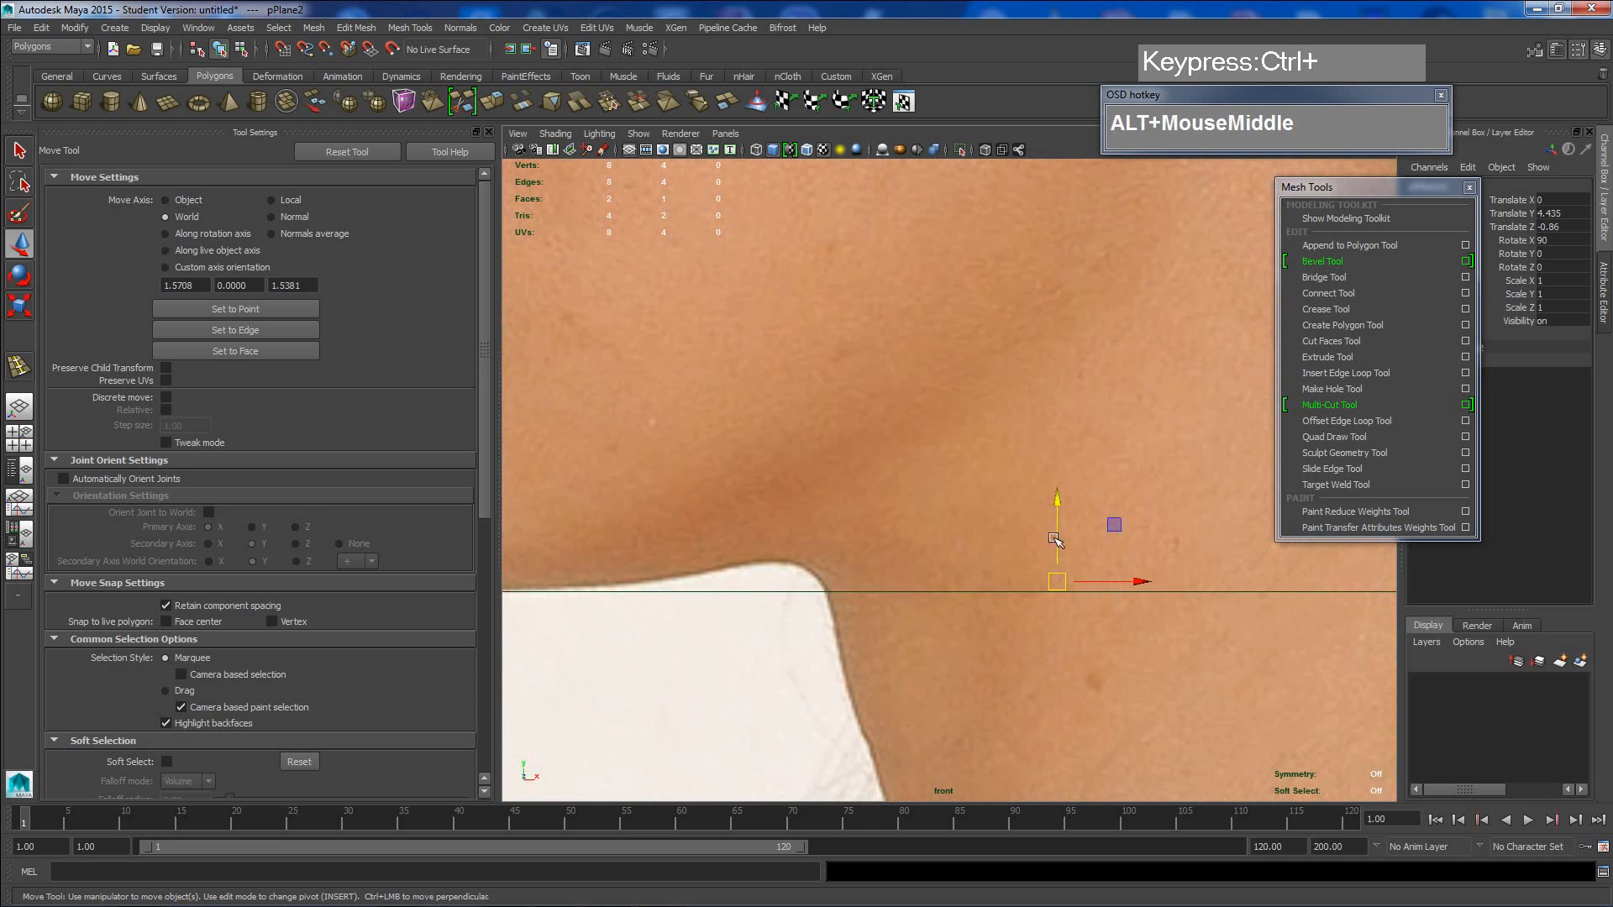
pyautogui.press('d')
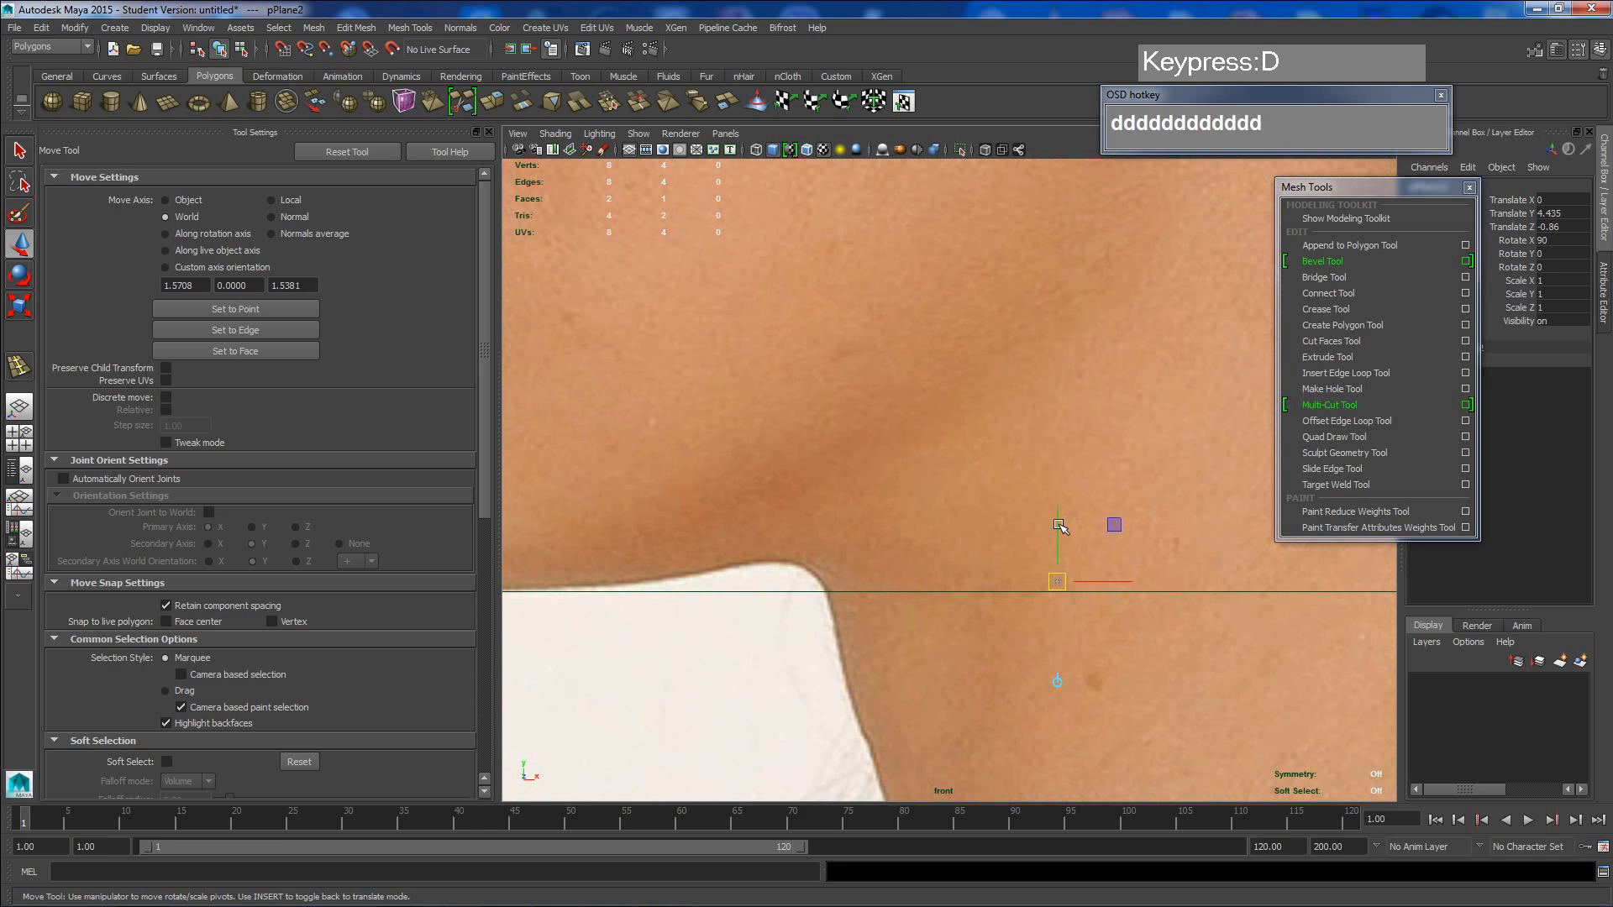
pyautogui.click(1058, 531)
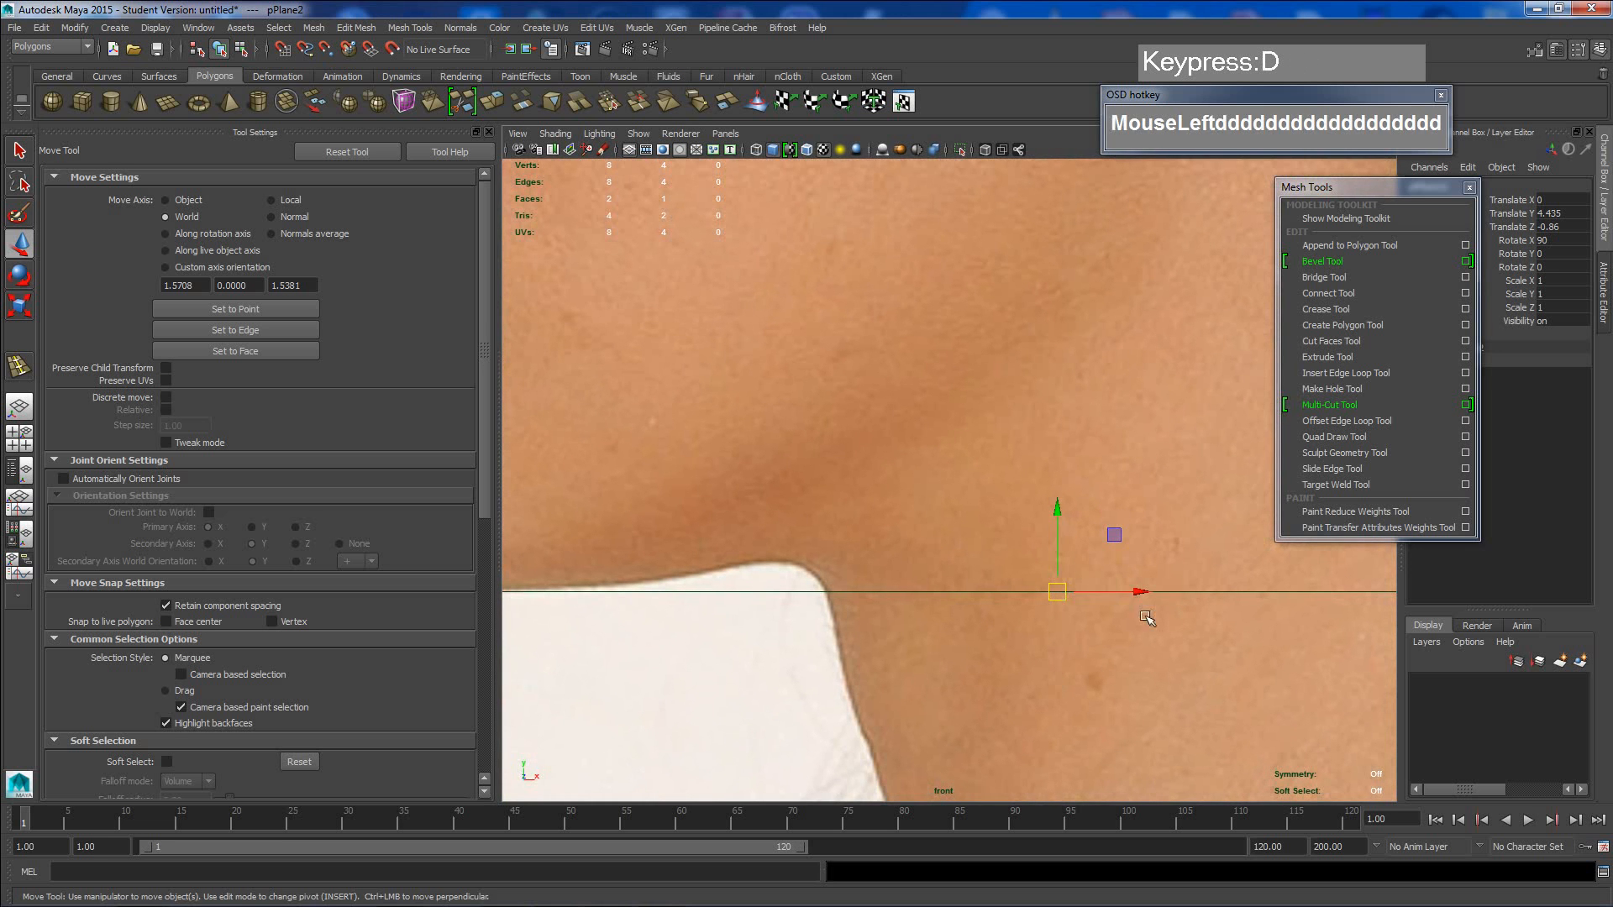
pyautogui.scroll(-5, 1040, 585)
pyautogui.press('x')
pyautogui.moveTo(1028, 403); pyautogui.dragTo(1035, 462, button='middle')
pyautogui.press('z')
# - Scale the side-photo plane uniformly to about 1.155 from its chin pivot so the profile's eye meets the upper locator line
pyautogui.keyDown('alt'); pyautogui.moveTo(1008, 532); pyautogui.dragTo(999, 590, button='middle'); pyautogui.keyUp('alt')
pyautogui.scroll(1, 1018, 540)
pyautogui.scroll(1, 1113, 574)
pyautogui.scroll(2, 1099, 534)
pyautogui.scroll(-3, 999, 590)
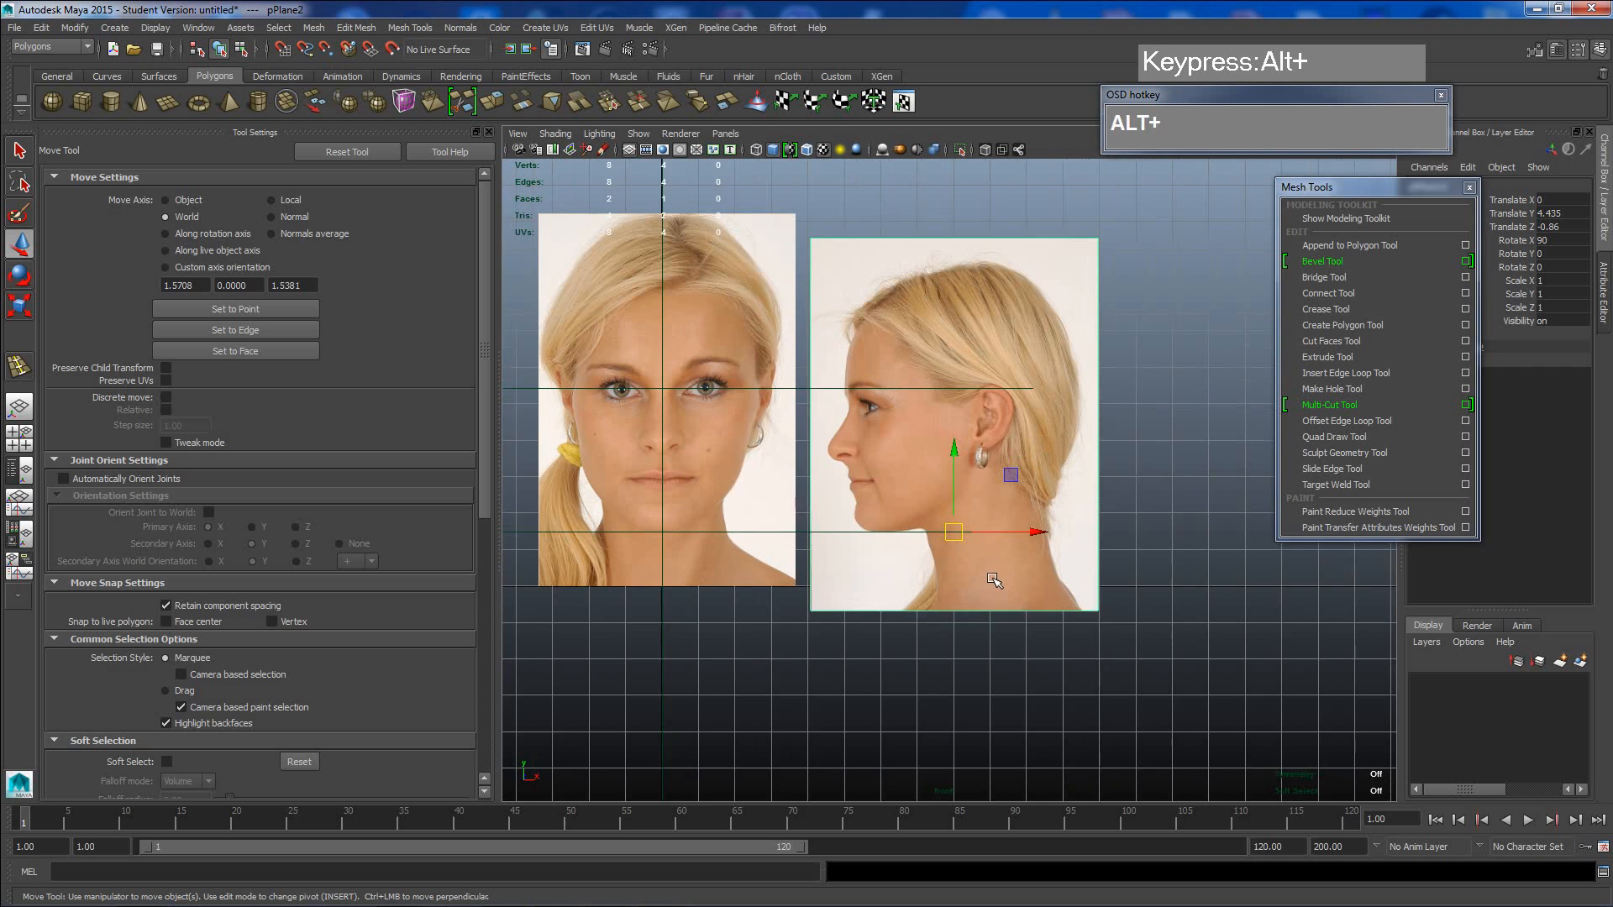
pyautogui.scroll(1, 996, 581)
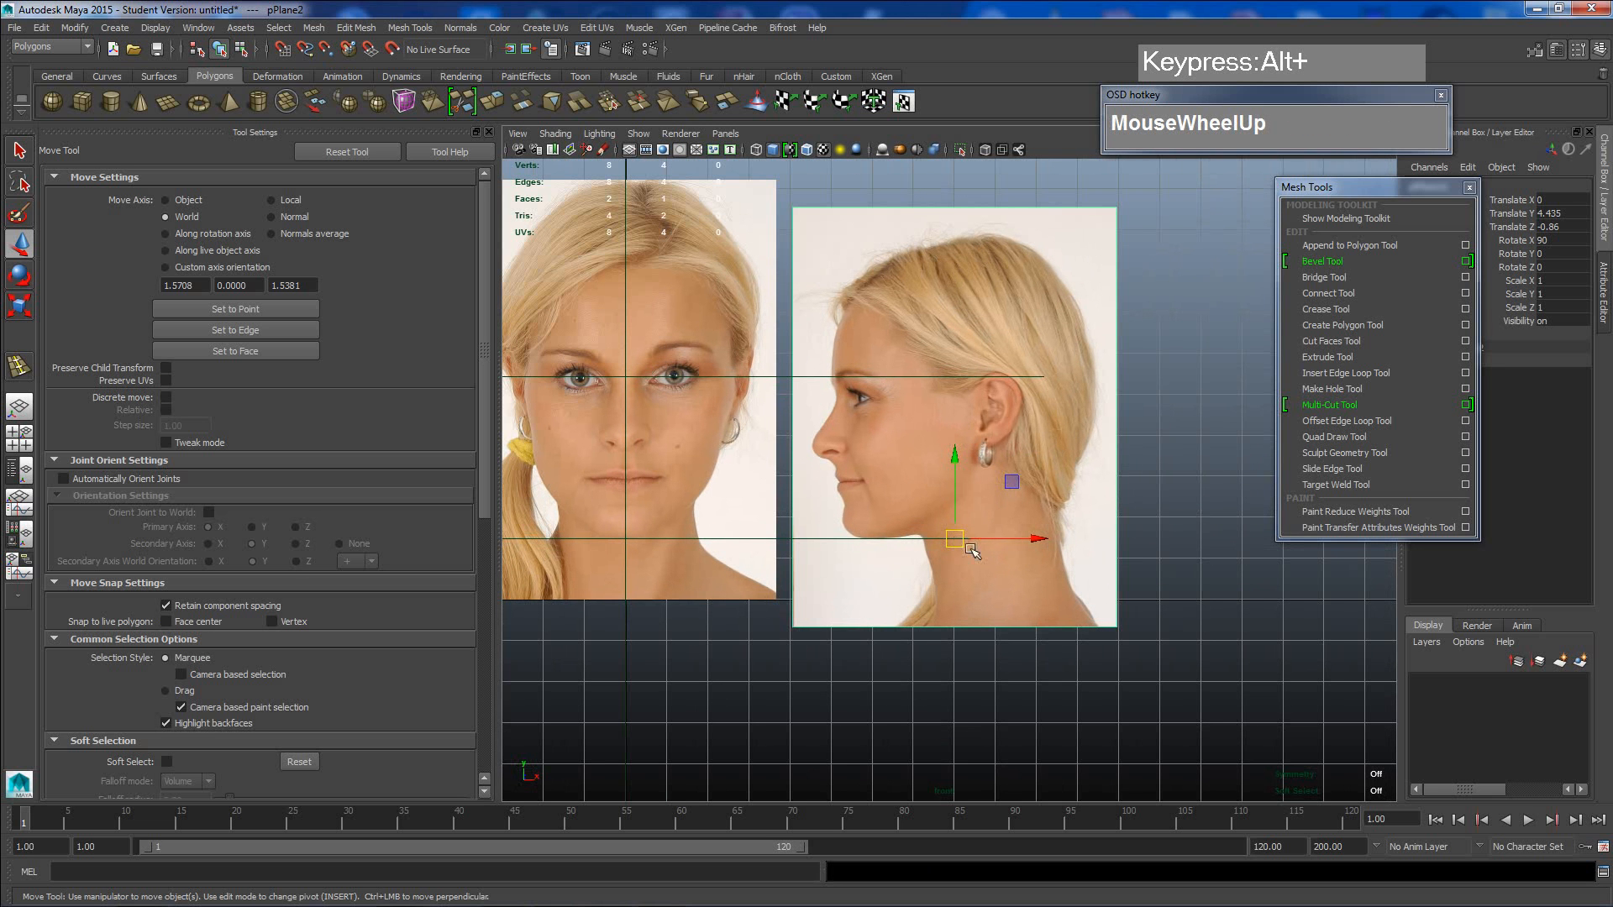
pyautogui.press('r')
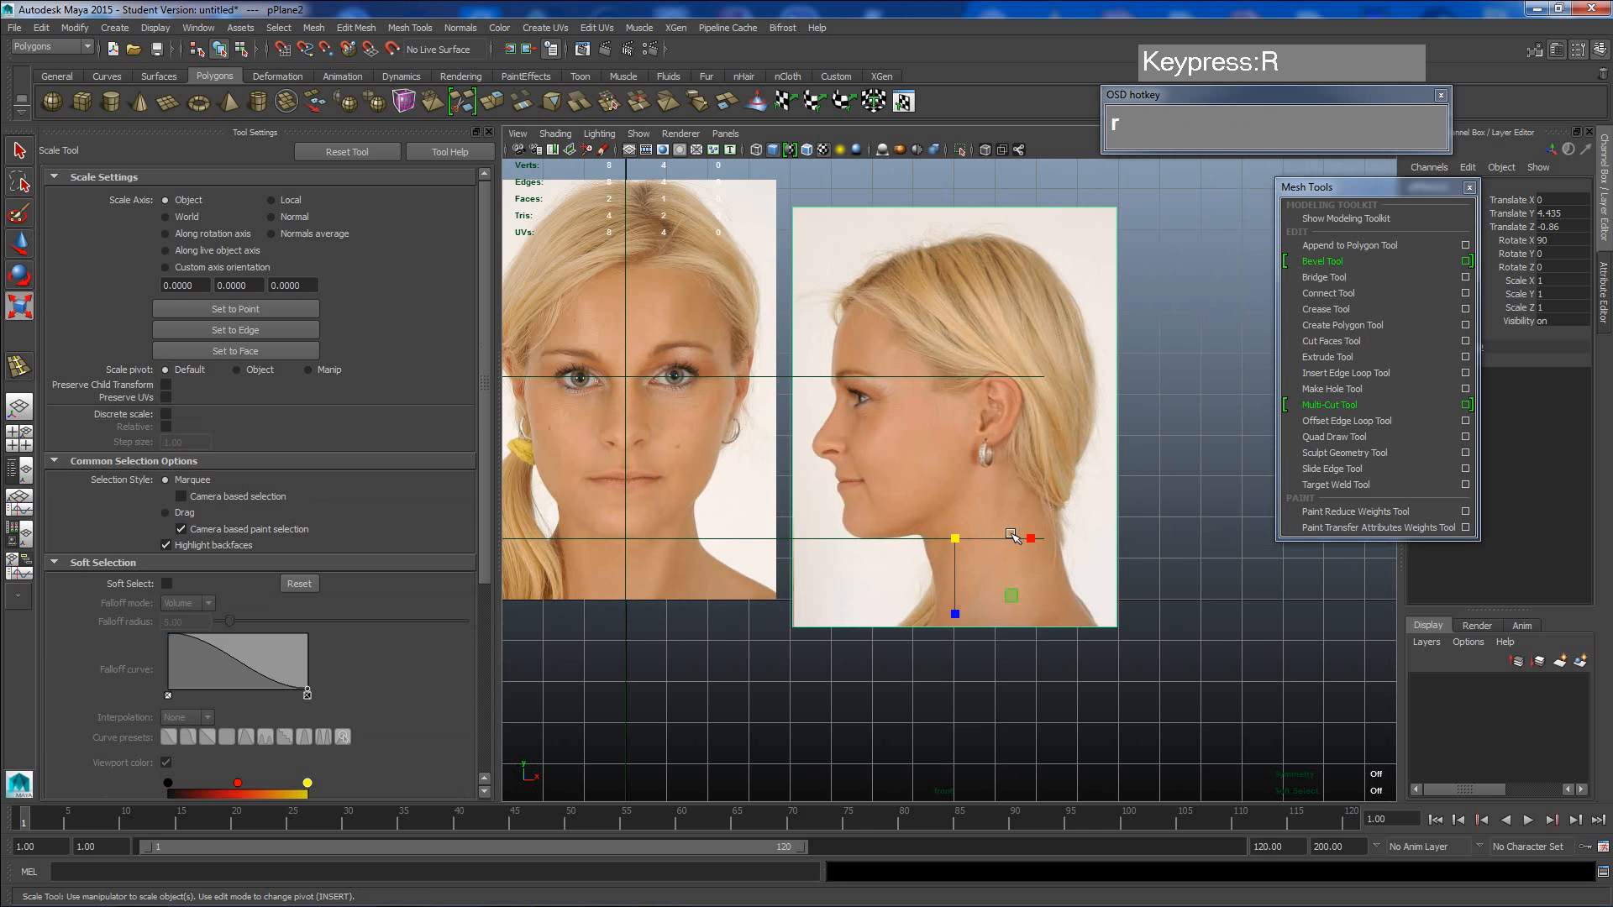
pyautogui.moveTo(953, 541); pyautogui.dragTo(1012, 596)
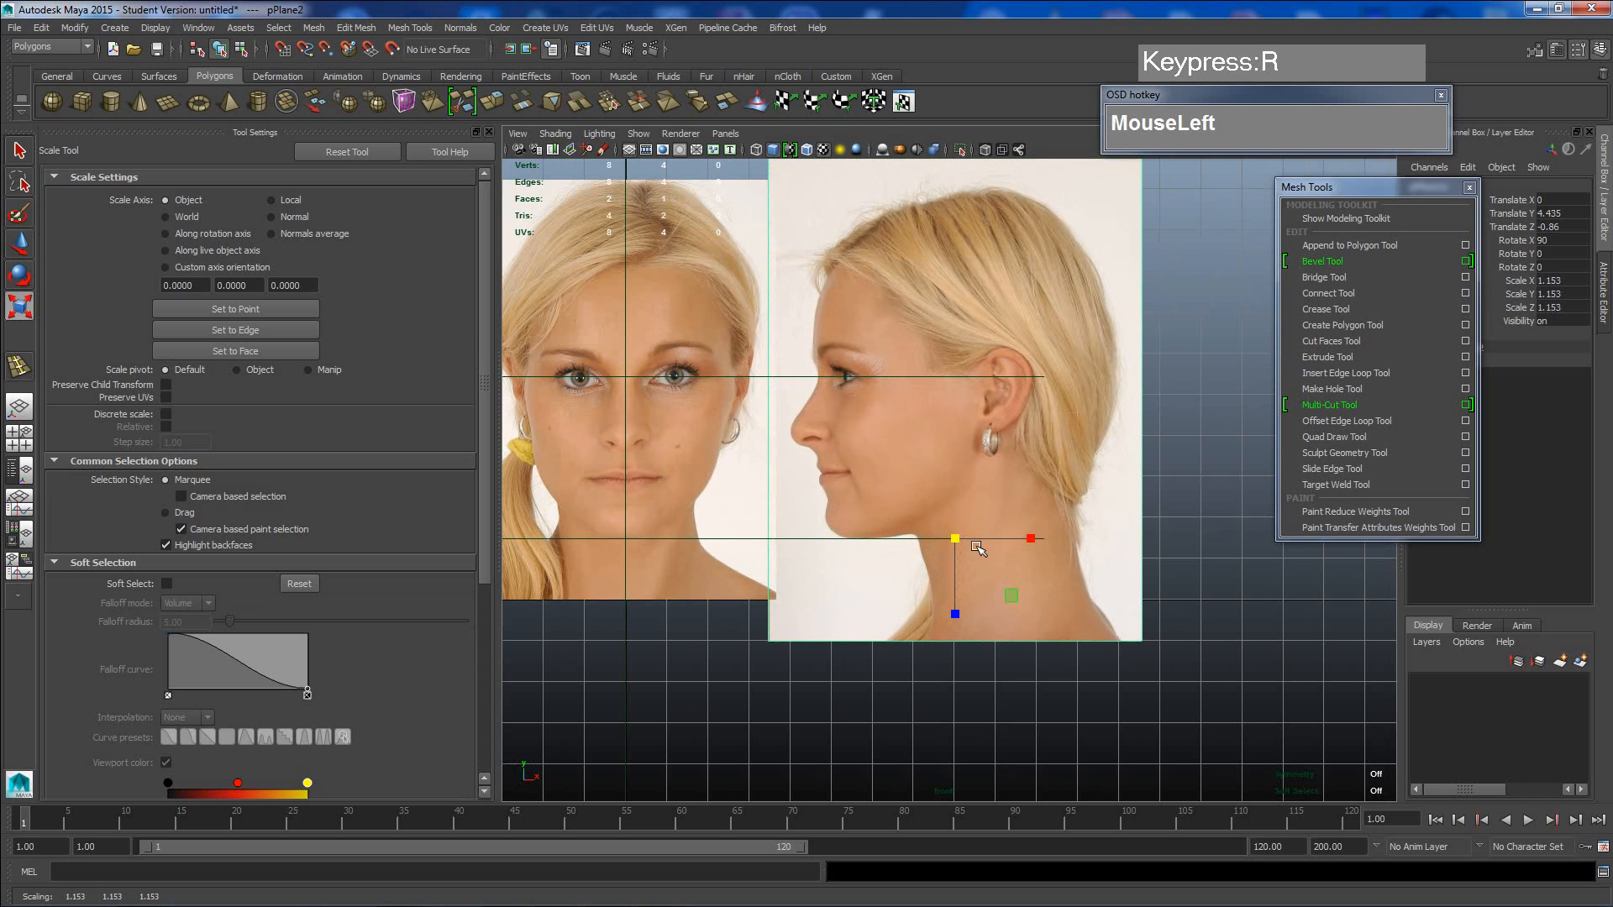
pyautogui.moveTo(956, 540); pyautogui.dragTo(965, 543)
# - Compare the eyes and chin of both photos against the two locator lines
pyautogui.scroll(3, 904, 407)
pyautogui.keyDown('alt'); pyautogui.moveTo(890, 403); pyautogui.dragTo(944, 439, button='middle'); pyautogui.keyUp('alt')
pyautogui.scroll(3, 943, 433)
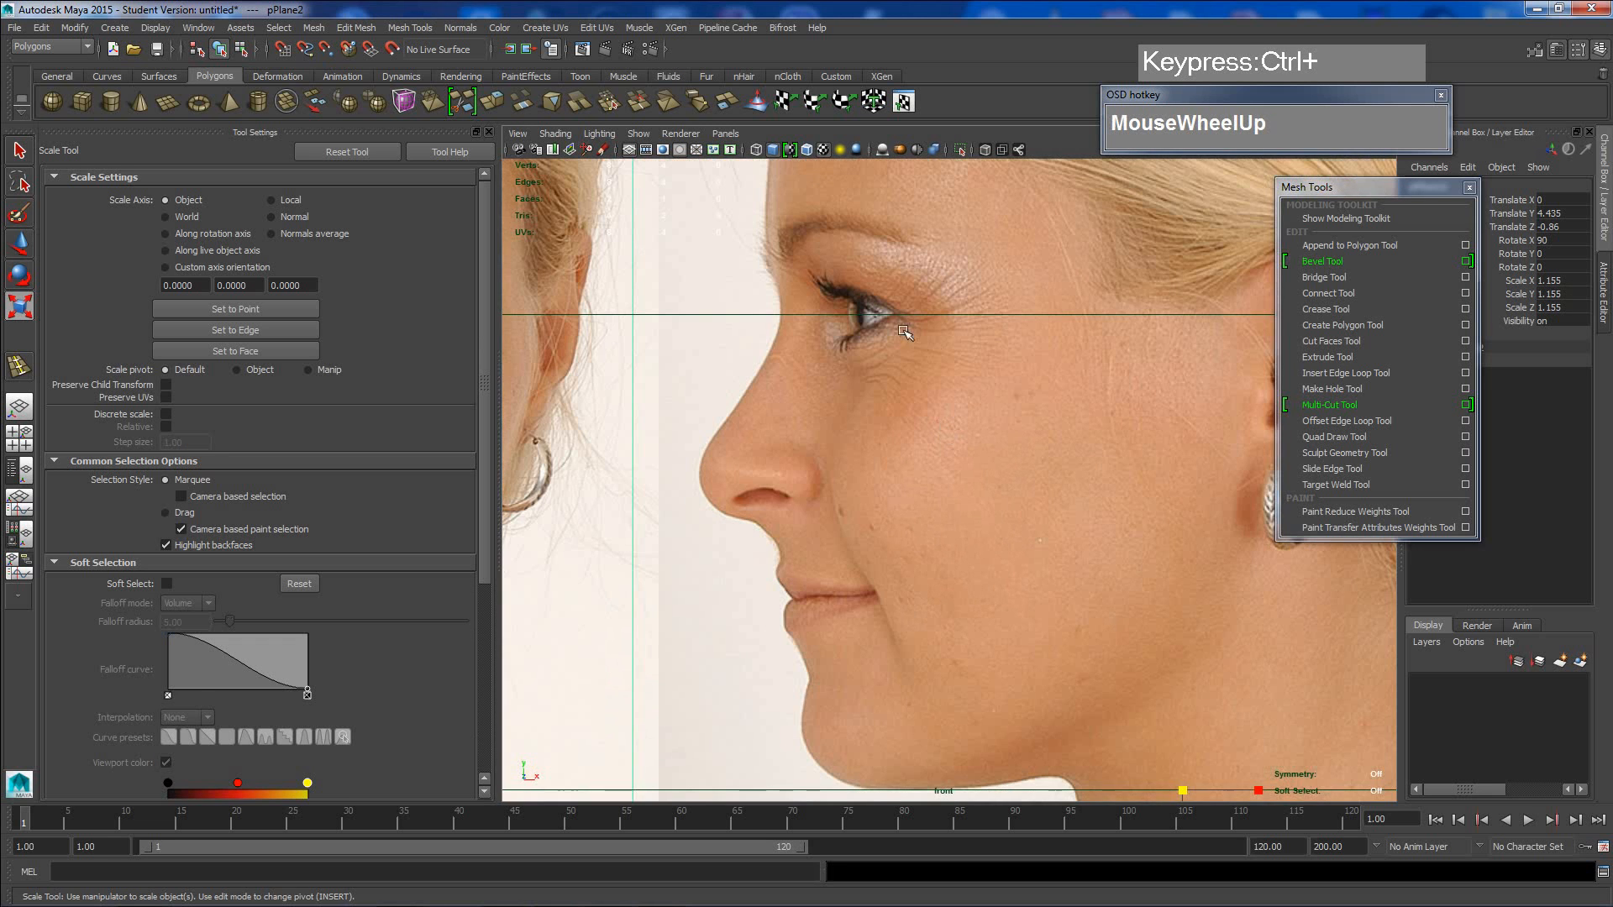
pyautogui.scroll(-3, 904, 330)
pyautogui.keyDown('alt'); pyautogui.moveTo(904, 331); pyautogui.dragTo(1000, 332, button='middle'); pyautogui.keyUp('alt')
pyautogui.scroll(3, 1000, 336)
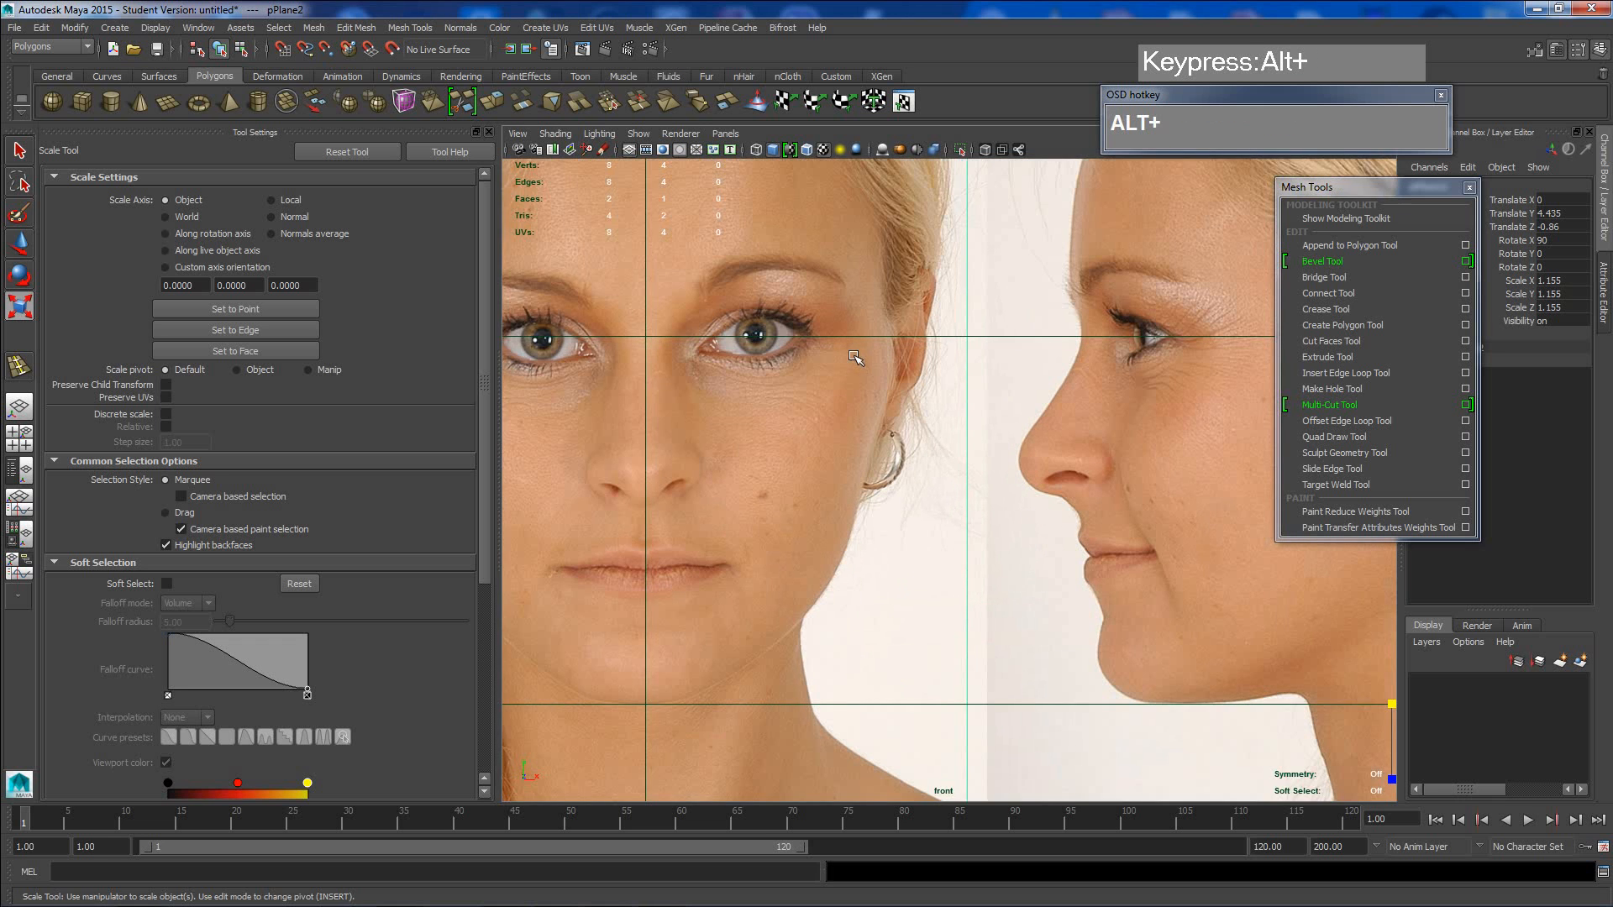
pyautogui.keyDown('alt'); pyautogui.moveTo(855, 357); pyautogui.dragTo(721, 336, button='middle'); pyautogui.keyUp('alt')
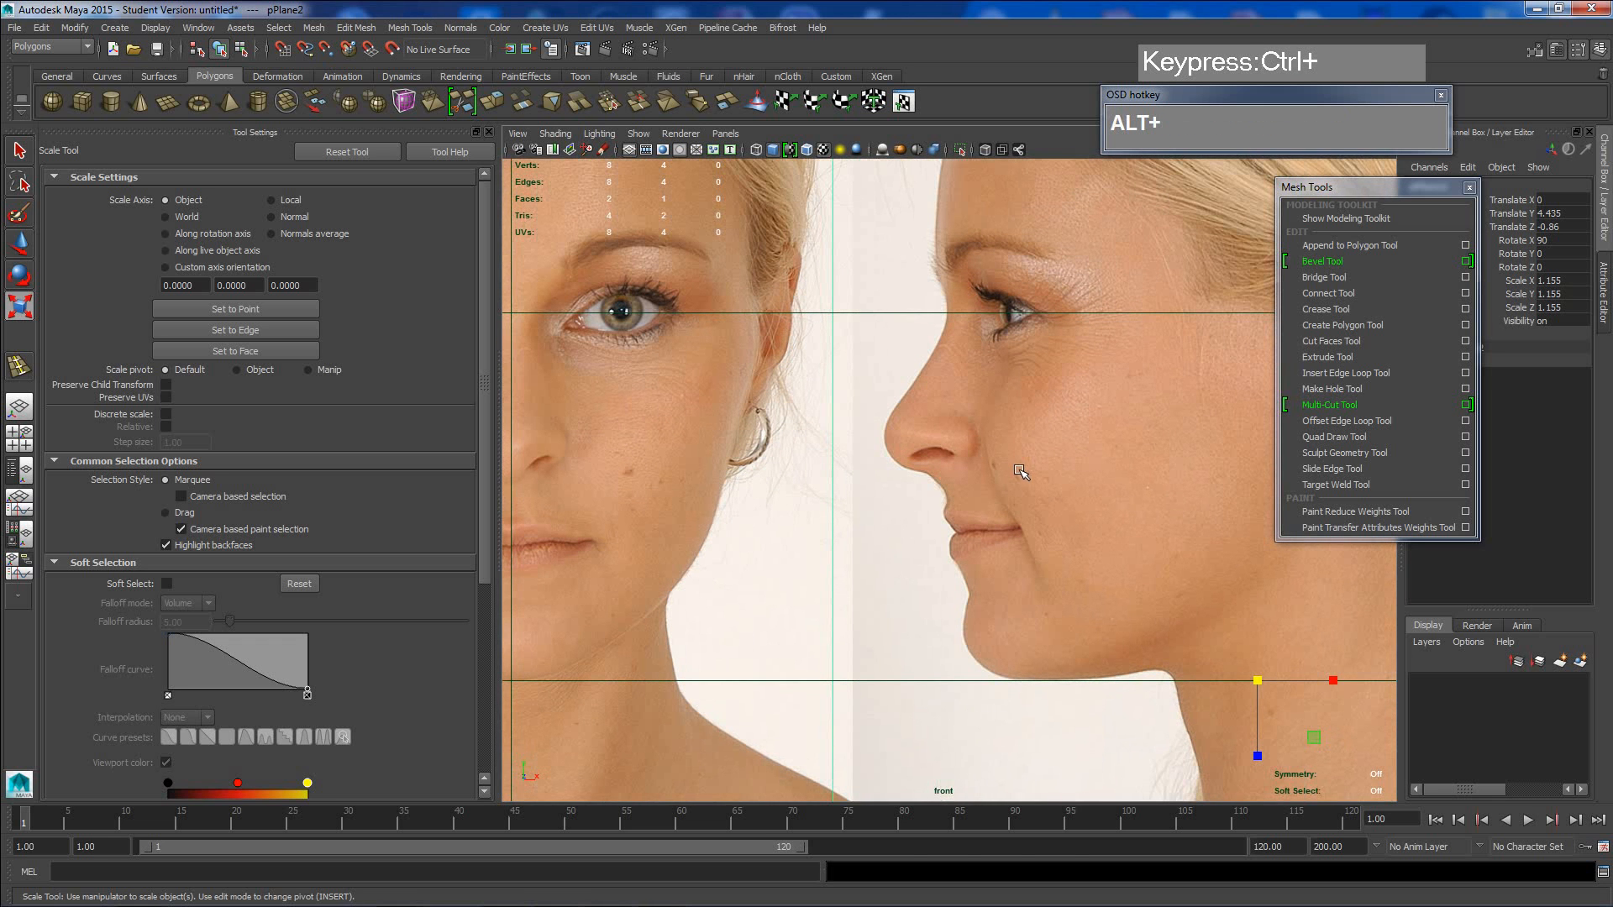
pyautogui.keyDown('alt'); pyautogui.moveTo(1022, 473); pyautogui.dragTo(978, 473, button='middle'); pyautogui.keyUp('alt')
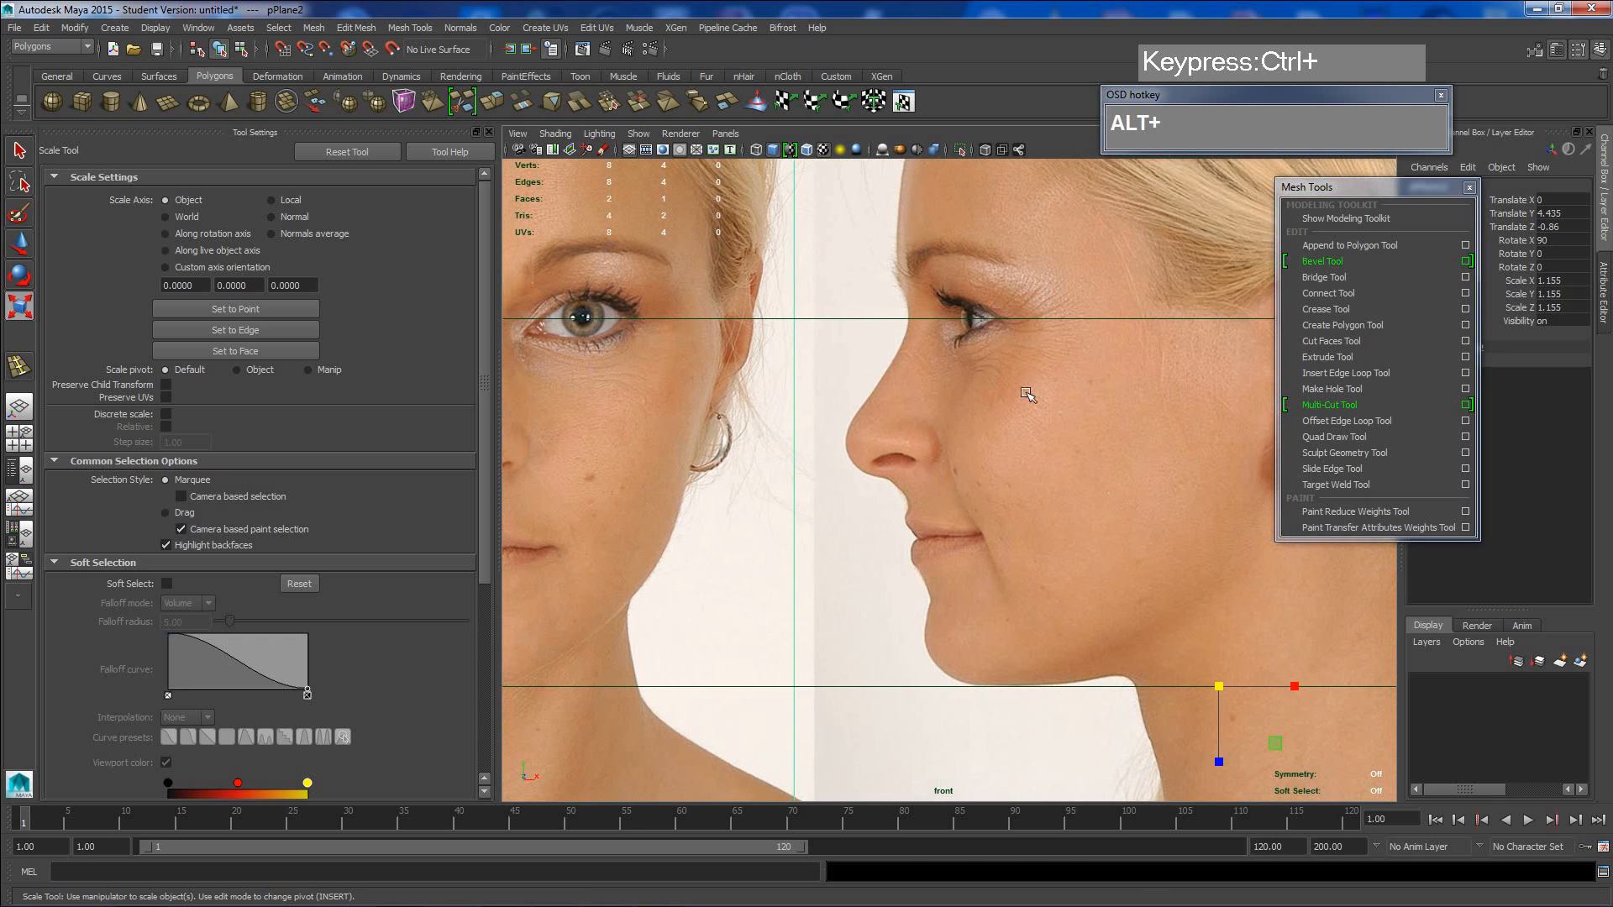
pyautogui.scroll(-3, 989, 471)
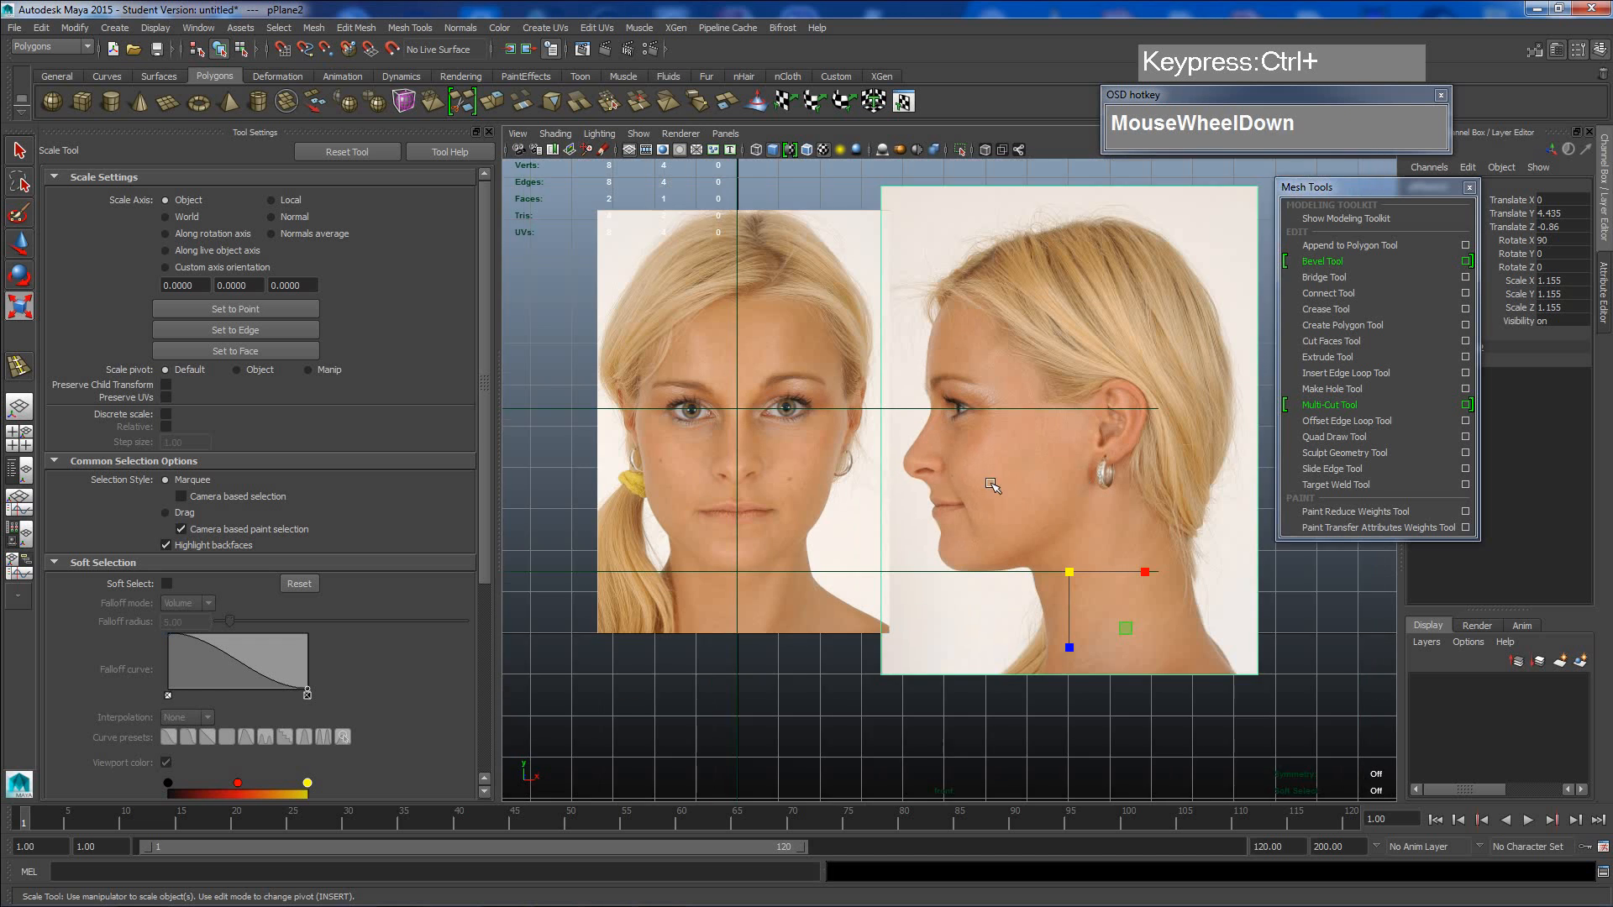
pyautogui.scroll(1, 988, 484)
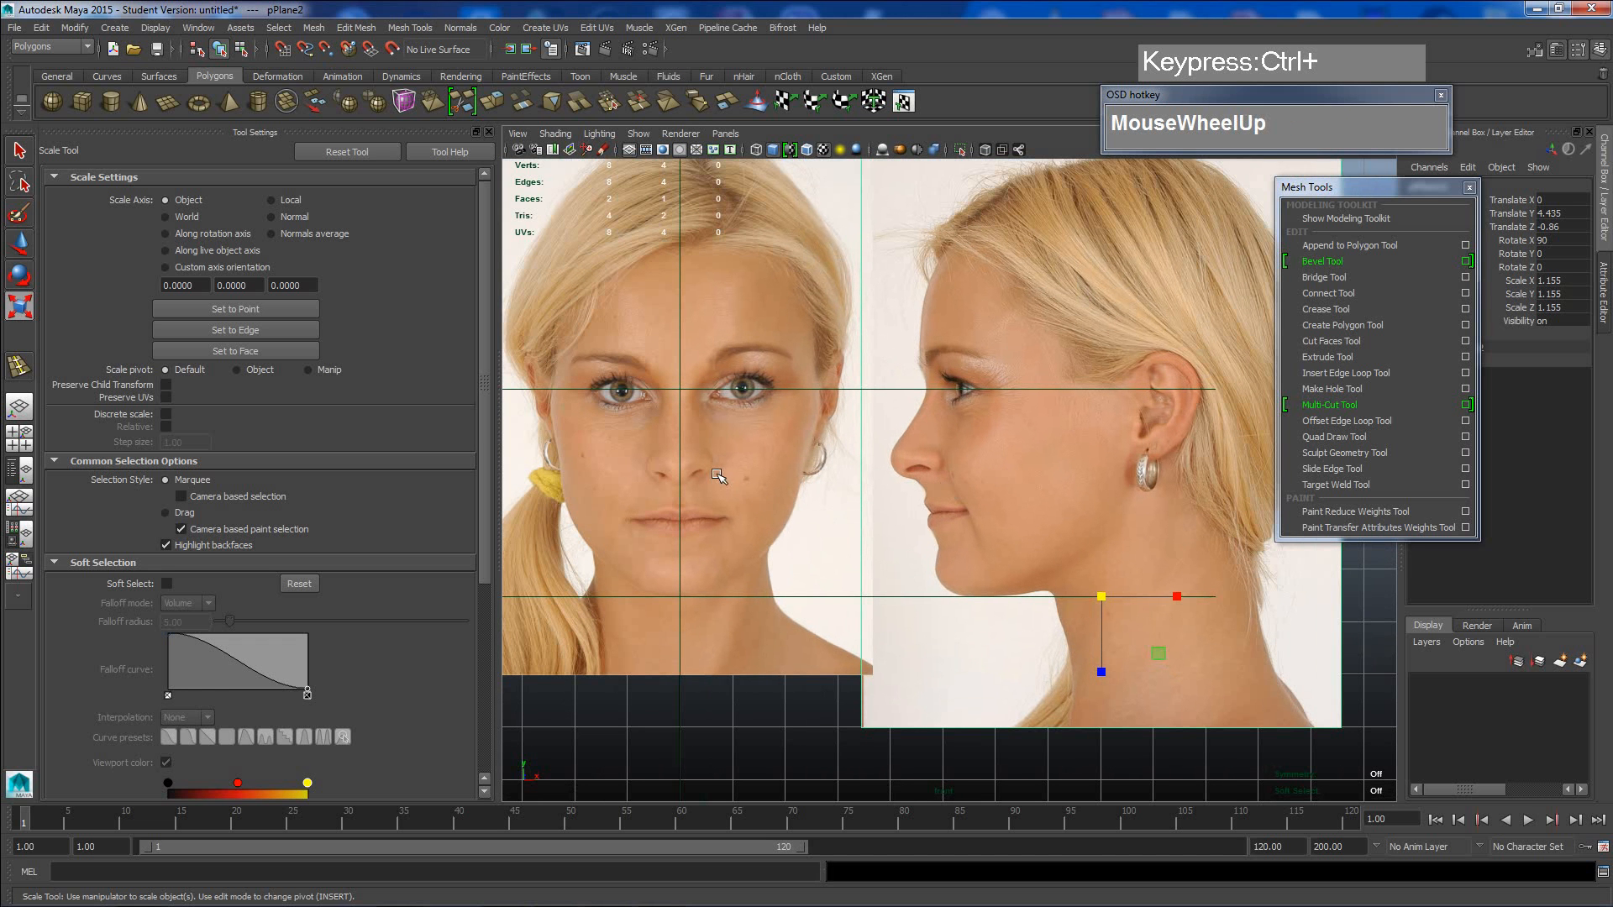
# - Duplicate the eye-level locator and move the copy down along Y to about 3.8, near the base of the front-photo nose
pyautogui.scroll(3, 720, 472)
pyautogui.keyDown('alt'); pyautogui.moveTo(782, 501); pyautogui.dragTo(756, 487, button='middle'); pyautogui.keyUp('alt')
pyautogui.scroll(3, 1163, 488)
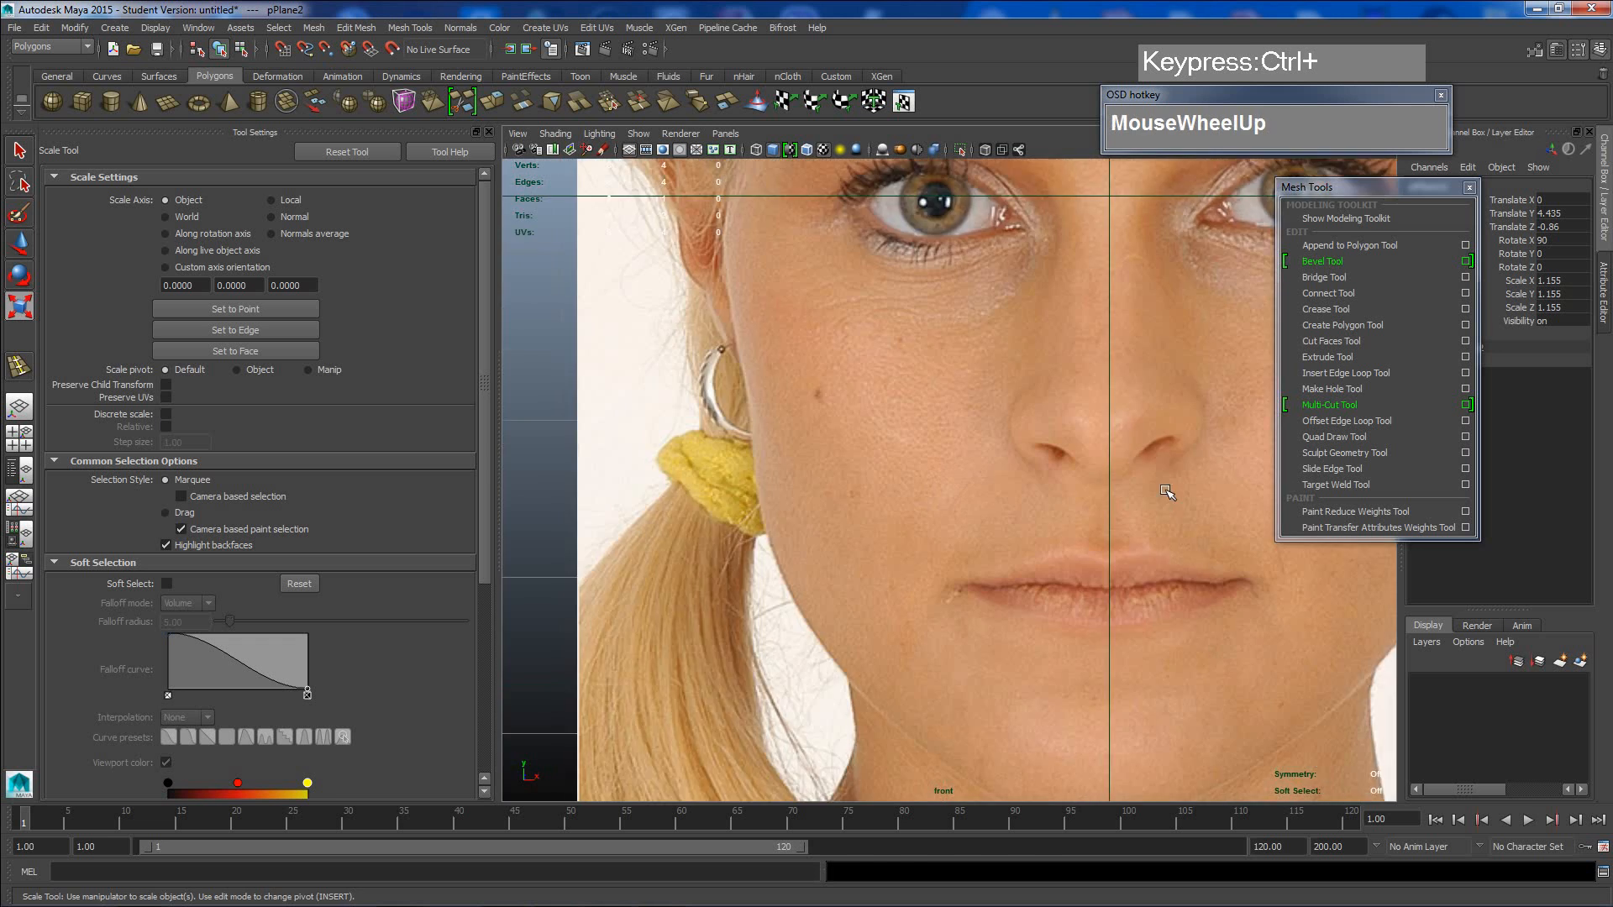
pyautogui.keyDown('alt'); pyautogui.moveTo(1163, 488); pyautogui.dragTo(1035, 415, button='middle'); pyautogui.keyUp('alt')
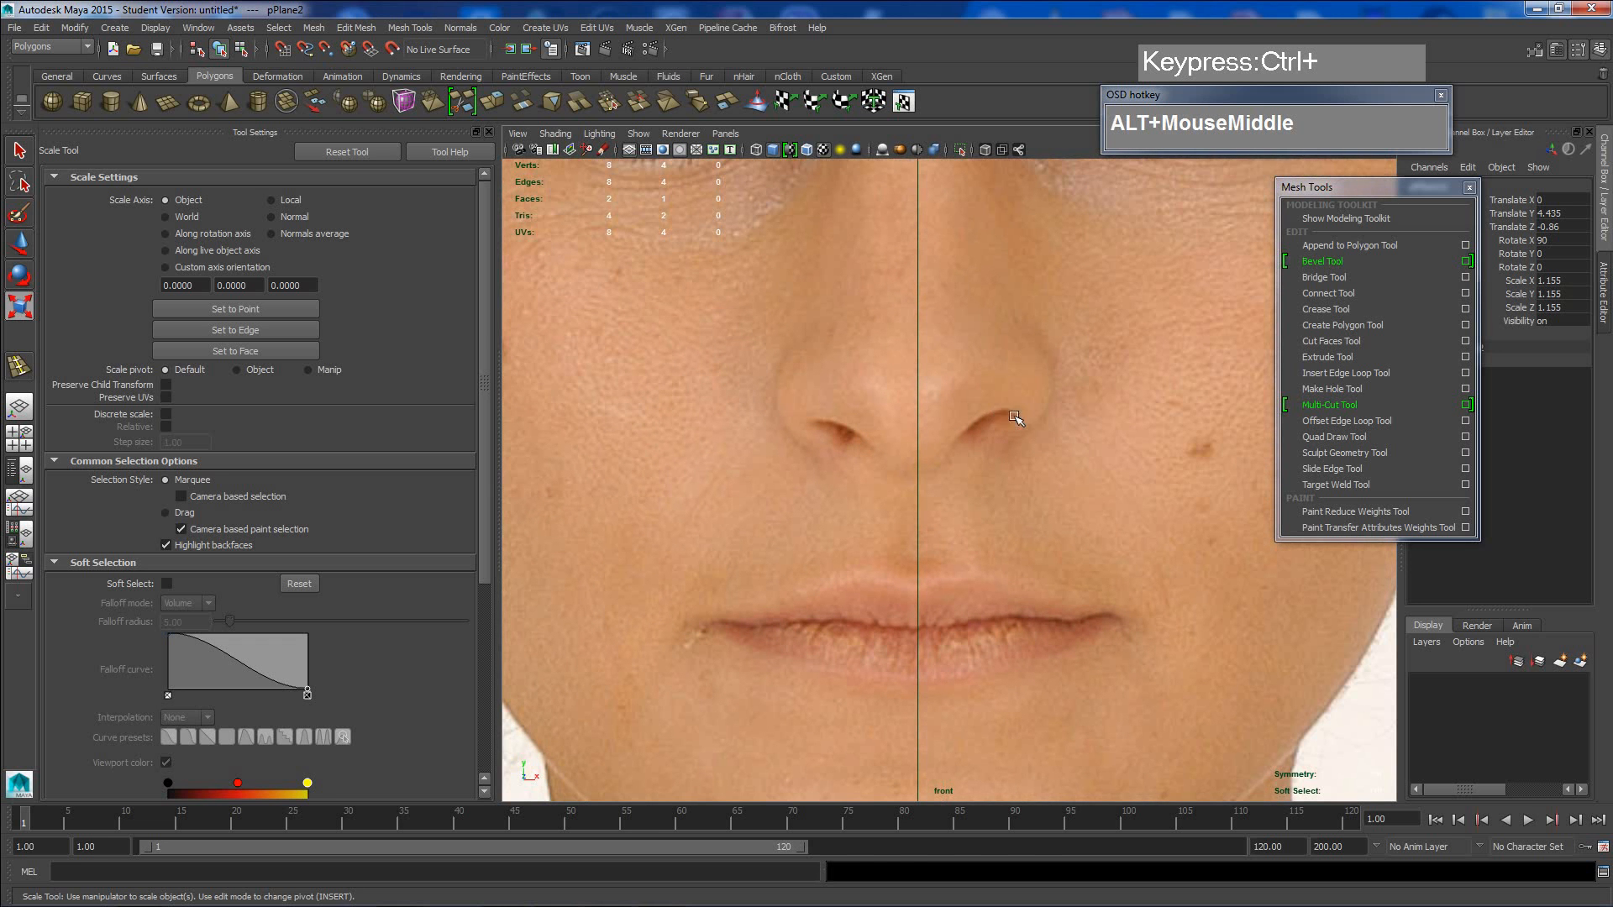
pyautogui.scroll(-5, 988, 418)
pyautogui.keyDown('alt'); pyautogui.moveTo(915, 454); pyautogui.dragTo(958, 471, button='middle'); pyautogui.keyUp('alt')
pyautogui.click(976, 408)
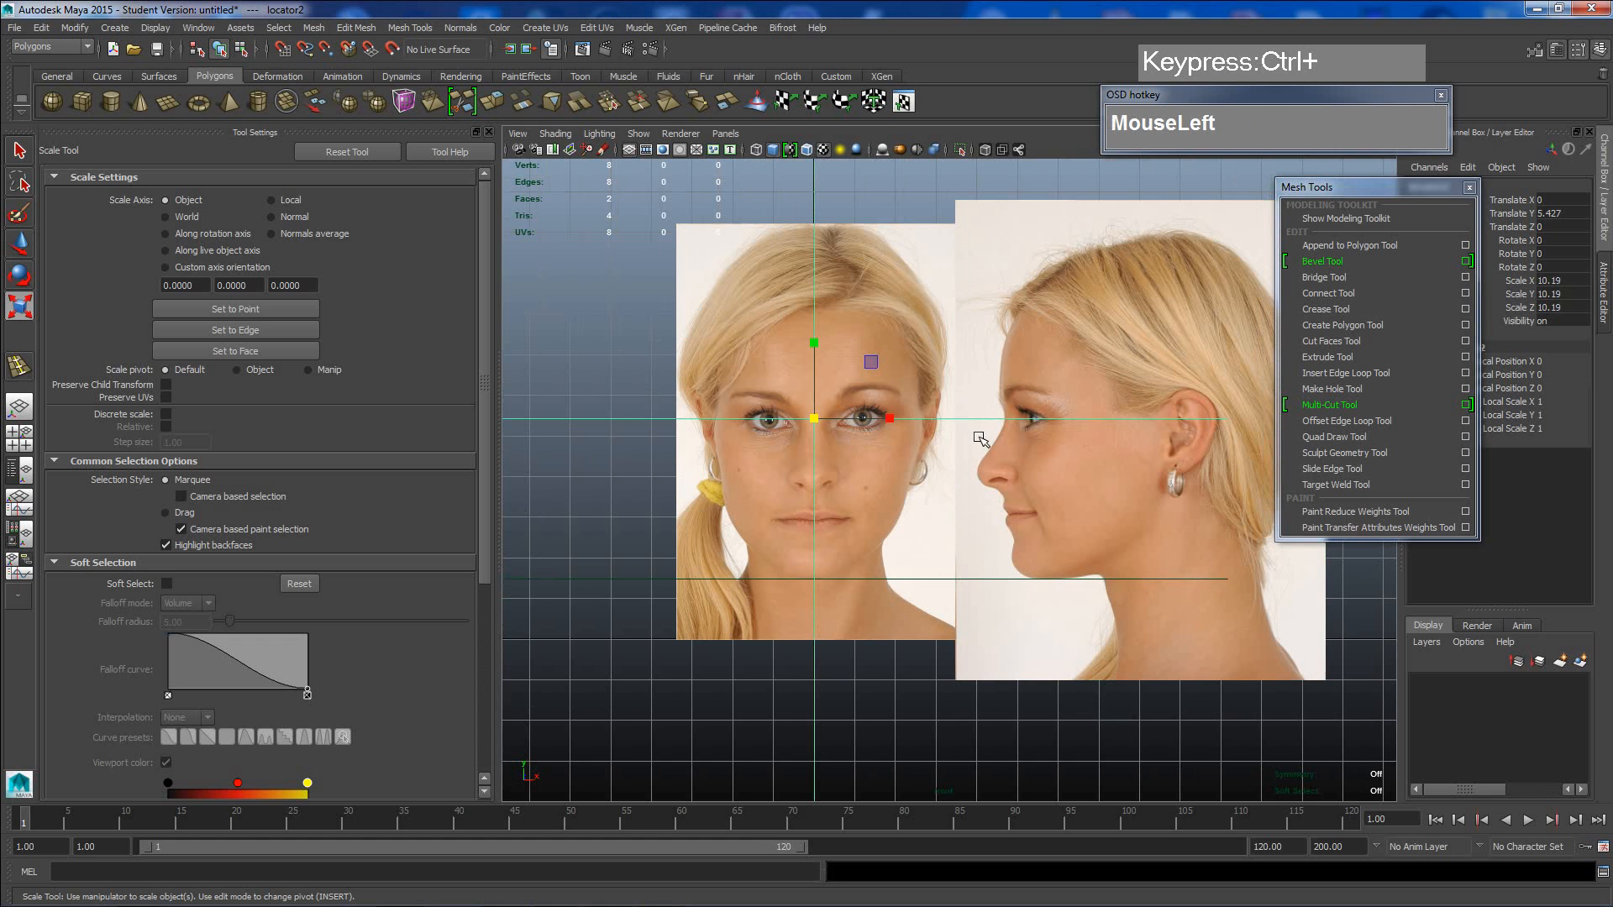
pyautogui.scroll(2, 1016, 479)
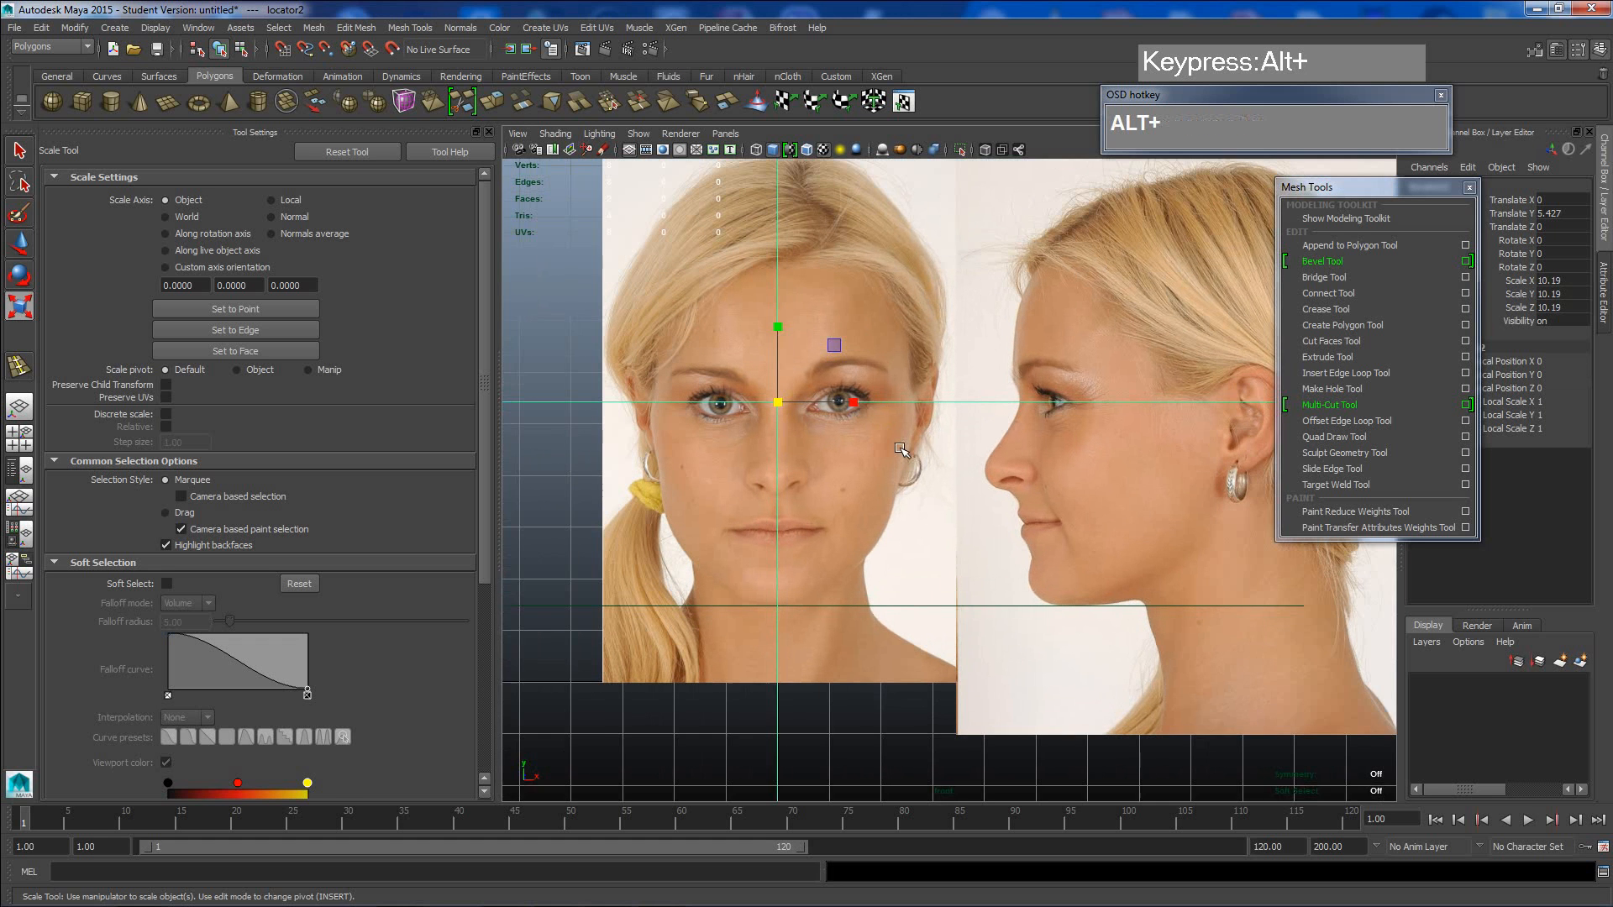
pyautogui.moveTo(894, 462)
pyautogui.keyDown('alt'); pyautogui.mouseDown(button='middle')
pyautogui.moveTo(964, 464)
pyautogui.moveTo(906, 454)
pyautogui.mouseUp(button='middle'); pyautogui.keyUp('alt')
pyautogui.hotkey('ctrl', 'd')
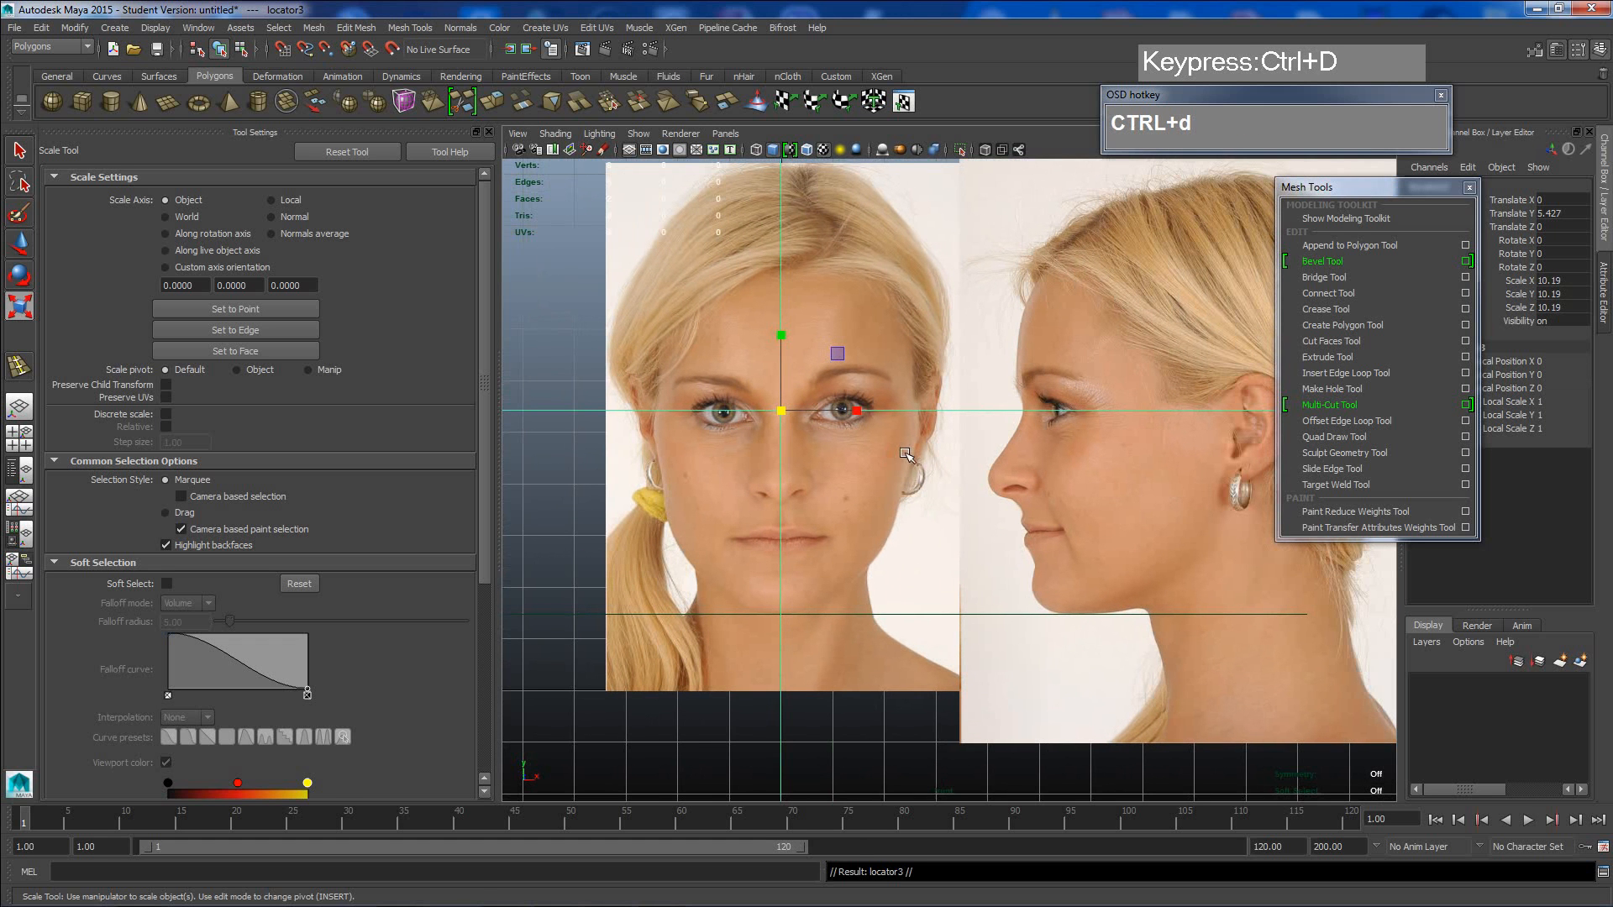
pyautogui.press('w')
pyautogui.moveTo(782, 353); pyautogui.dragTo(774, 432)
# - Raise the nose locator along Y to about 3.9 so its line crosses the tops of the nostrils in the front photo
pyautogui.scroll(1, 774, 432)
pyautogui.scroll(4, 752, 462)
pyautogui.keyDown('alt'); pyautogui.moveTo(622, 532); pyautogui.dragTo(995, 499, button='middle'); pyautogui.keyUp('alt')
pyautogui.scroll(2, 811, 487)
pyautogui.scroll(1, 819, 425)
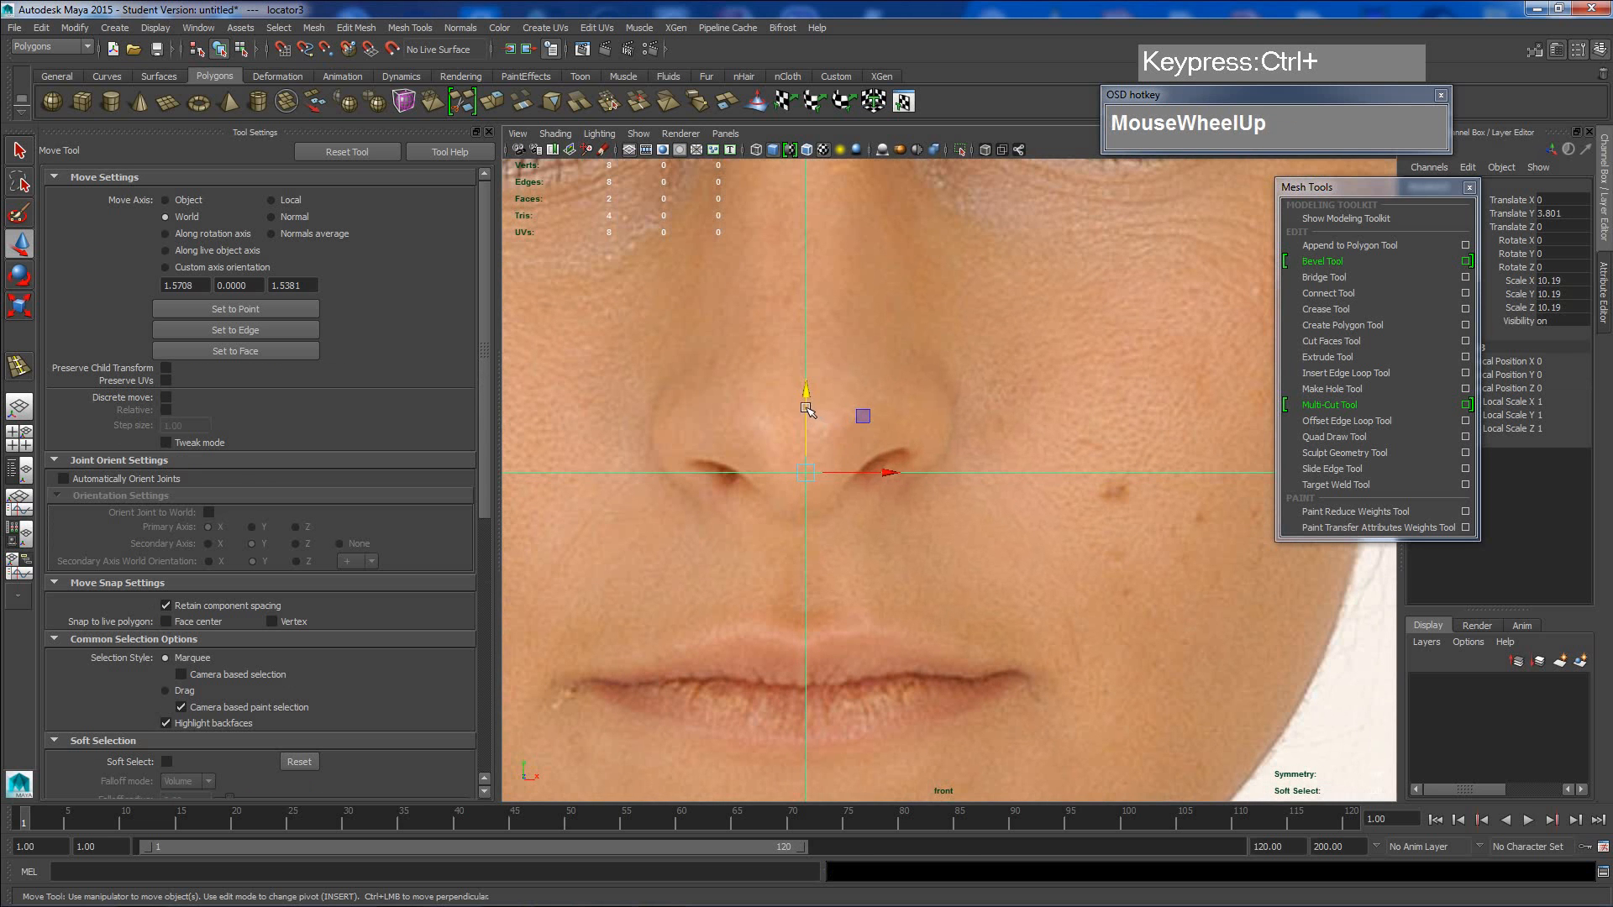
pyautogui.moveTo(806, 409); pyautogui.dragTo(806, 384)
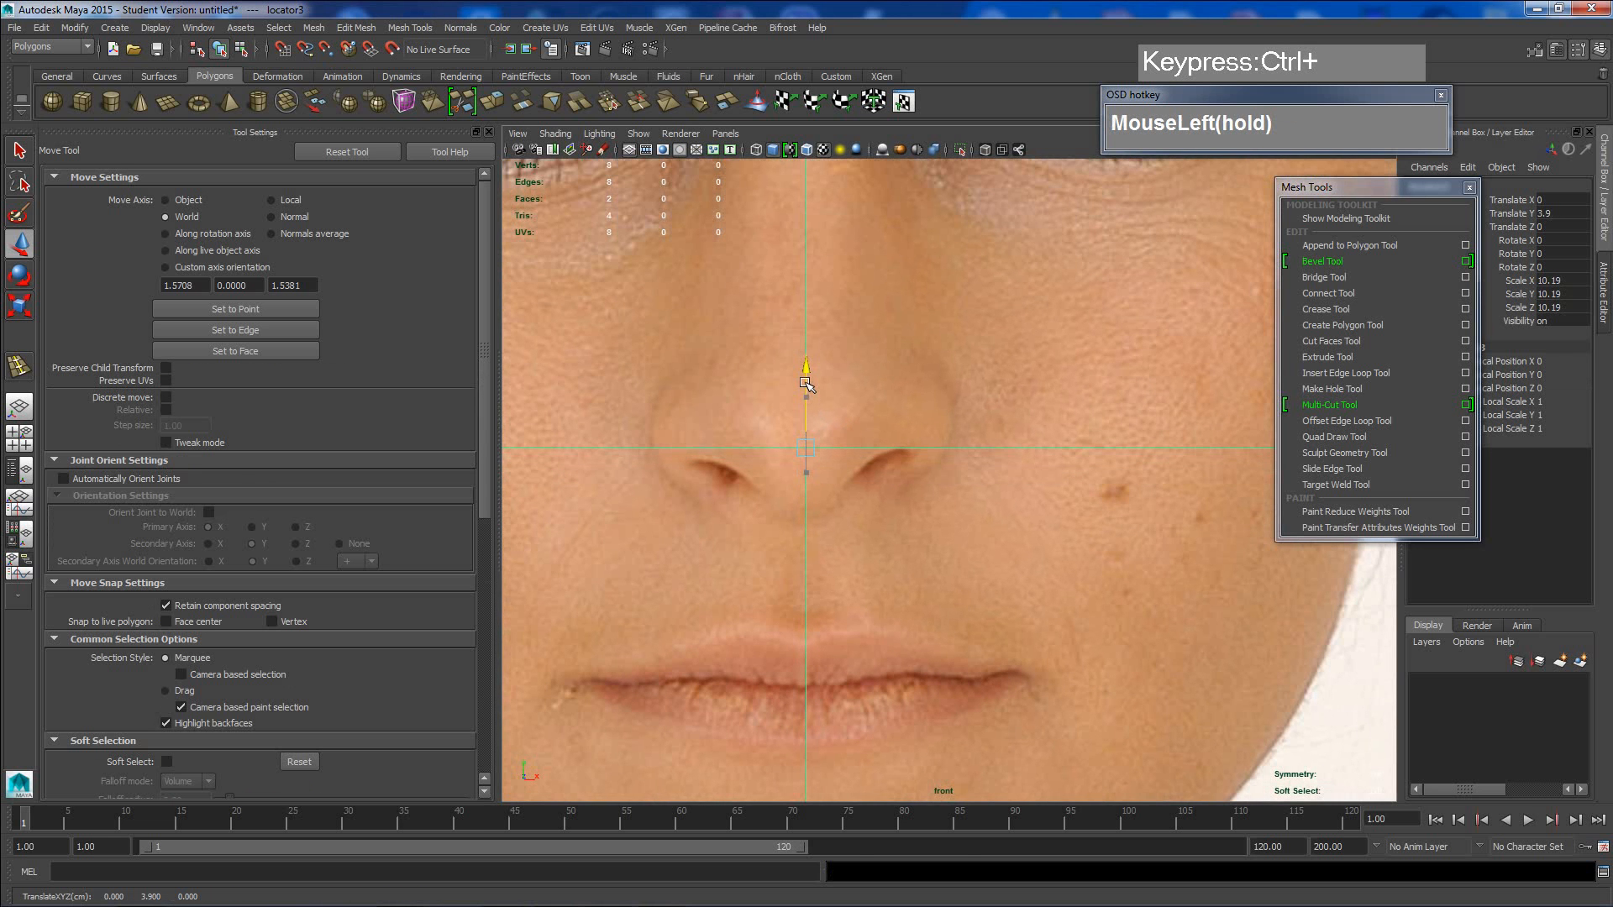
# - Check the nose locator line against the nostril and nose base in the side photo
pyautogui.scroll(-4, 857, 420)
pyautogui.keyDown('alt'); pyautogui.moveTo(1028, 507); pyautogui.dragTo(813, 493, button='middle'); pyautogui.keyUp('alt')
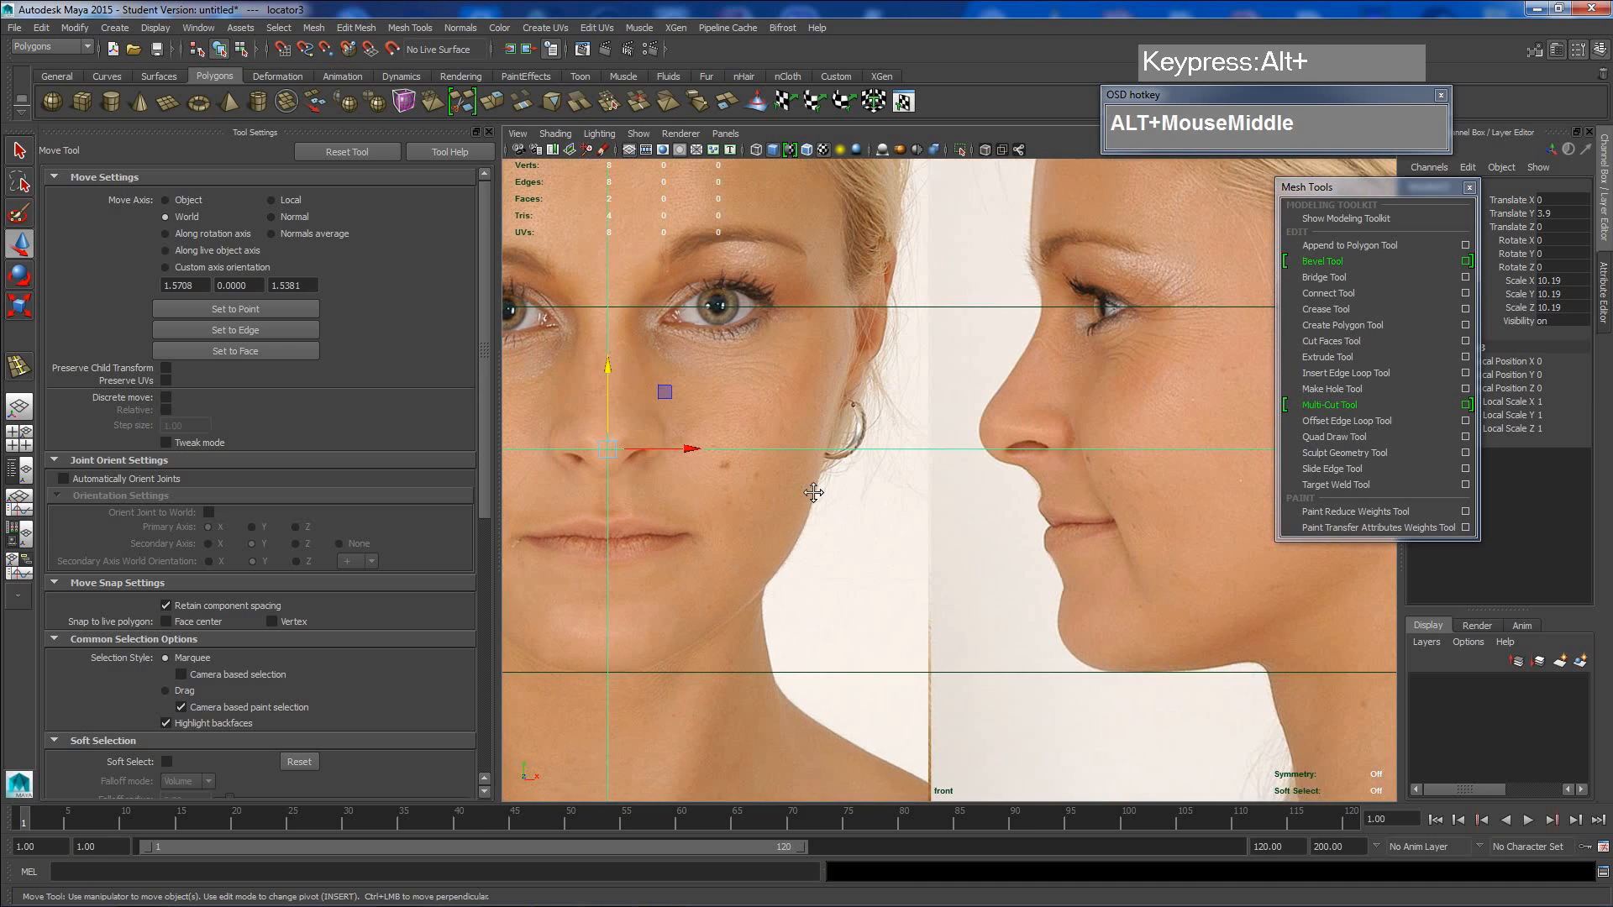
pyautogui.scroll(2, 972, 471)
pyautogui.keyDown('alt'); pyautogui.moveTo(972, 471); pyautogui.dragTo(867, 496, button='middle'); pyautogui.keyUp('alt')
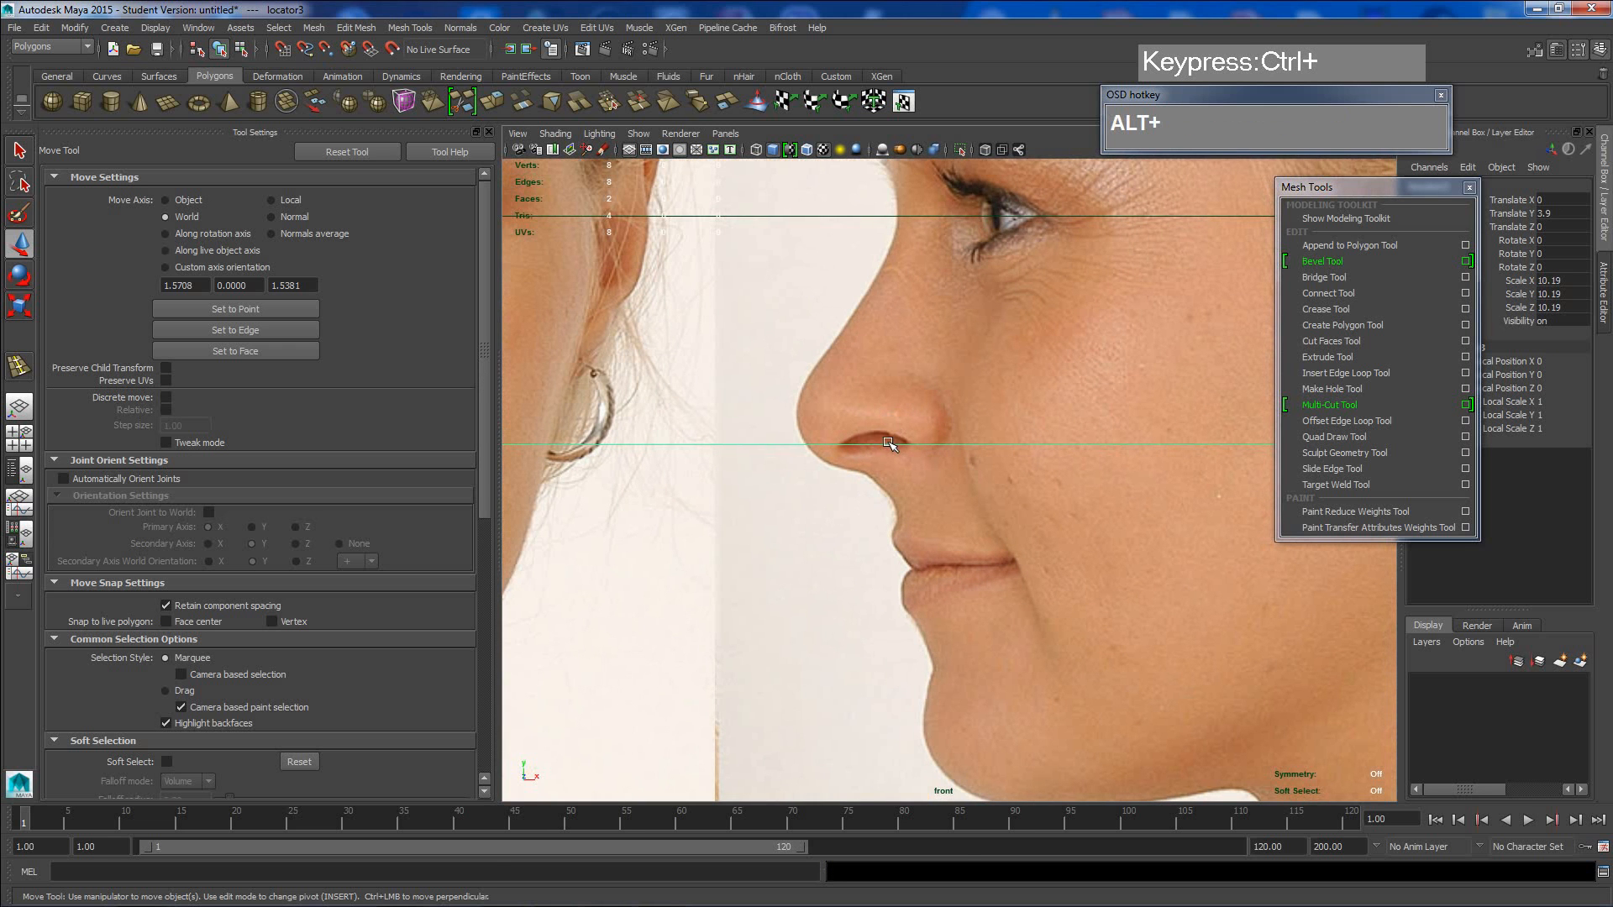
pyautogui.scroll(-2, 889, 445)
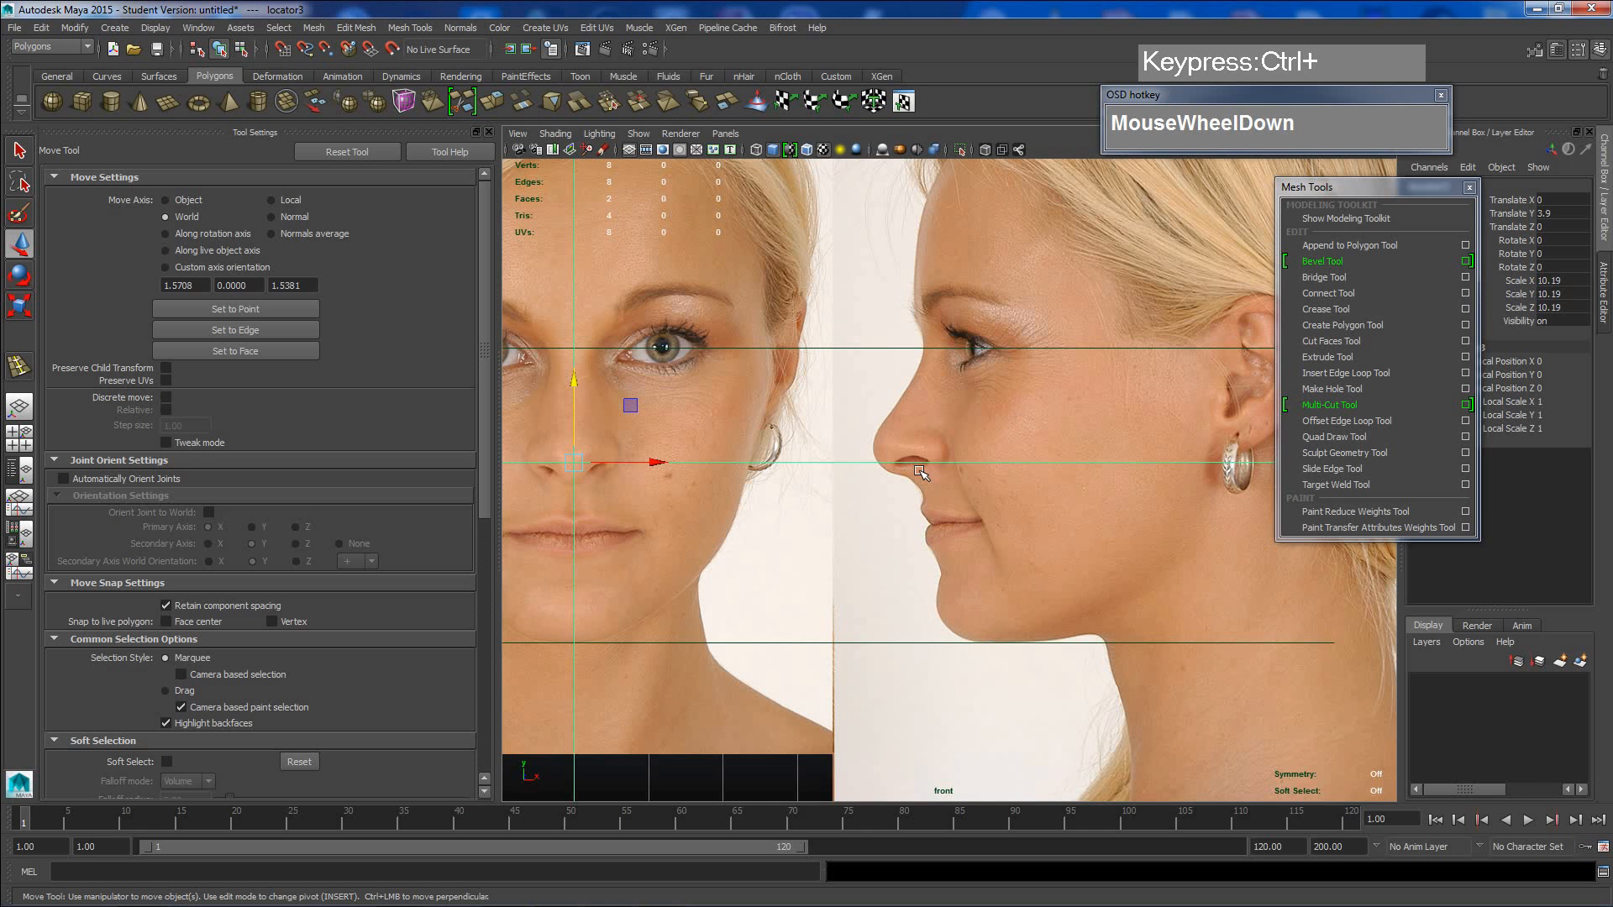
pyautogui.scroll(-3, 929, 472)
pyautogui.keyDown('alt'); pyautogui.moveTo(986, 485); pyautogui.dragTo(912, 493, button='middle'); pyautogui.keyUp('alt')
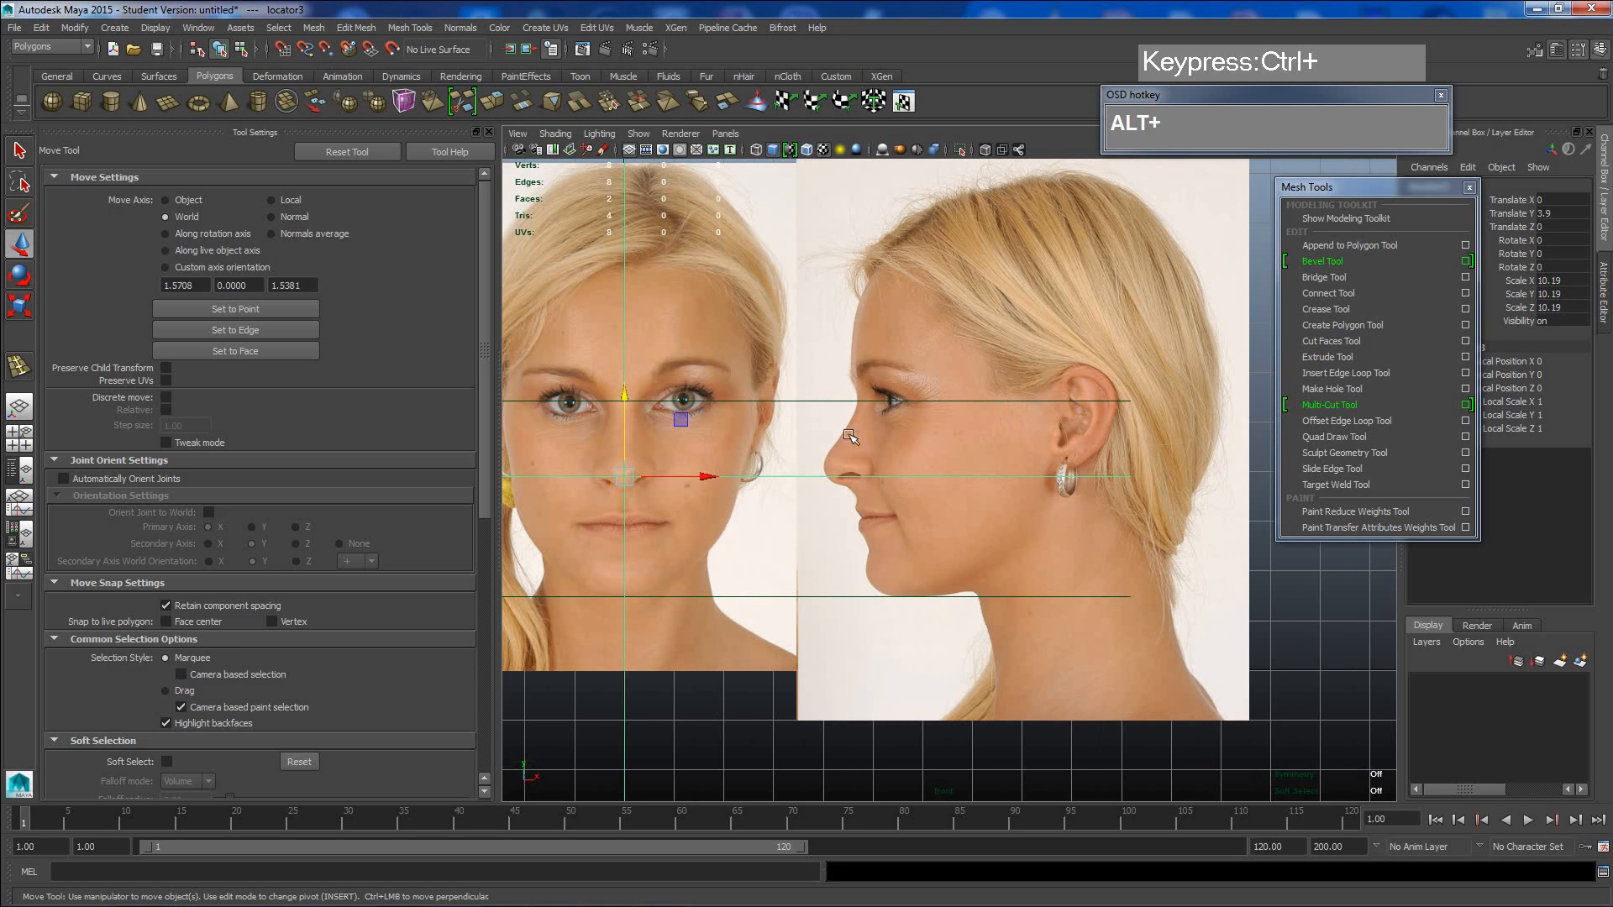
# - Select the side-photo plane and move its pivot point up from the chin line to the nose locator line
pyautogui.click(992, 445)
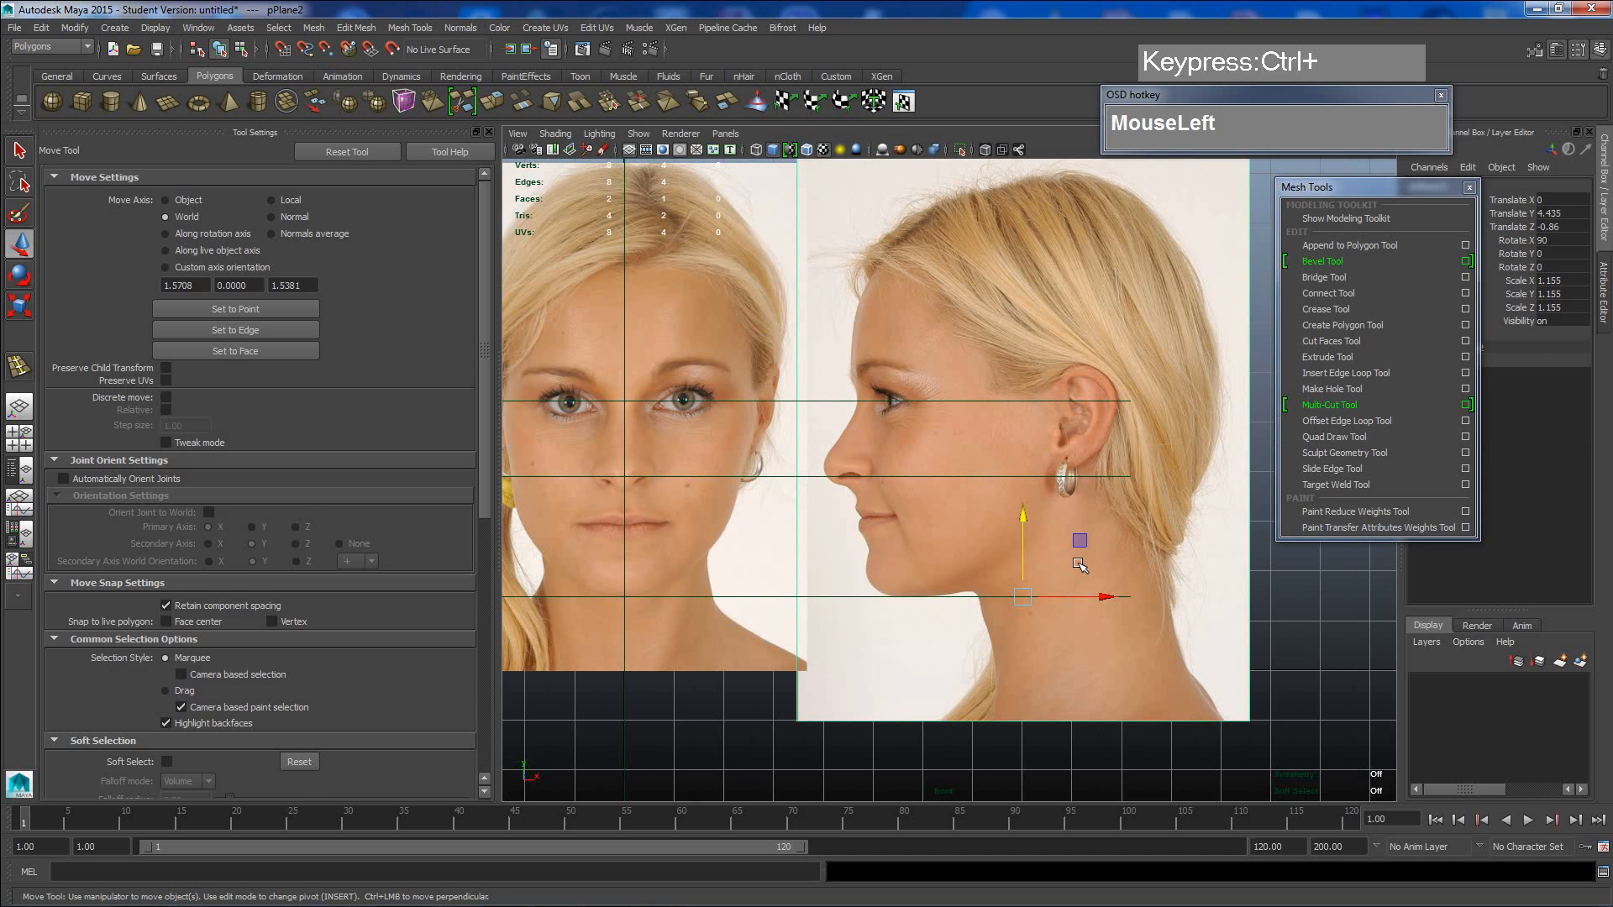
pyautogui.press('e')
pyautogui.scroll(4, 1084, 538)
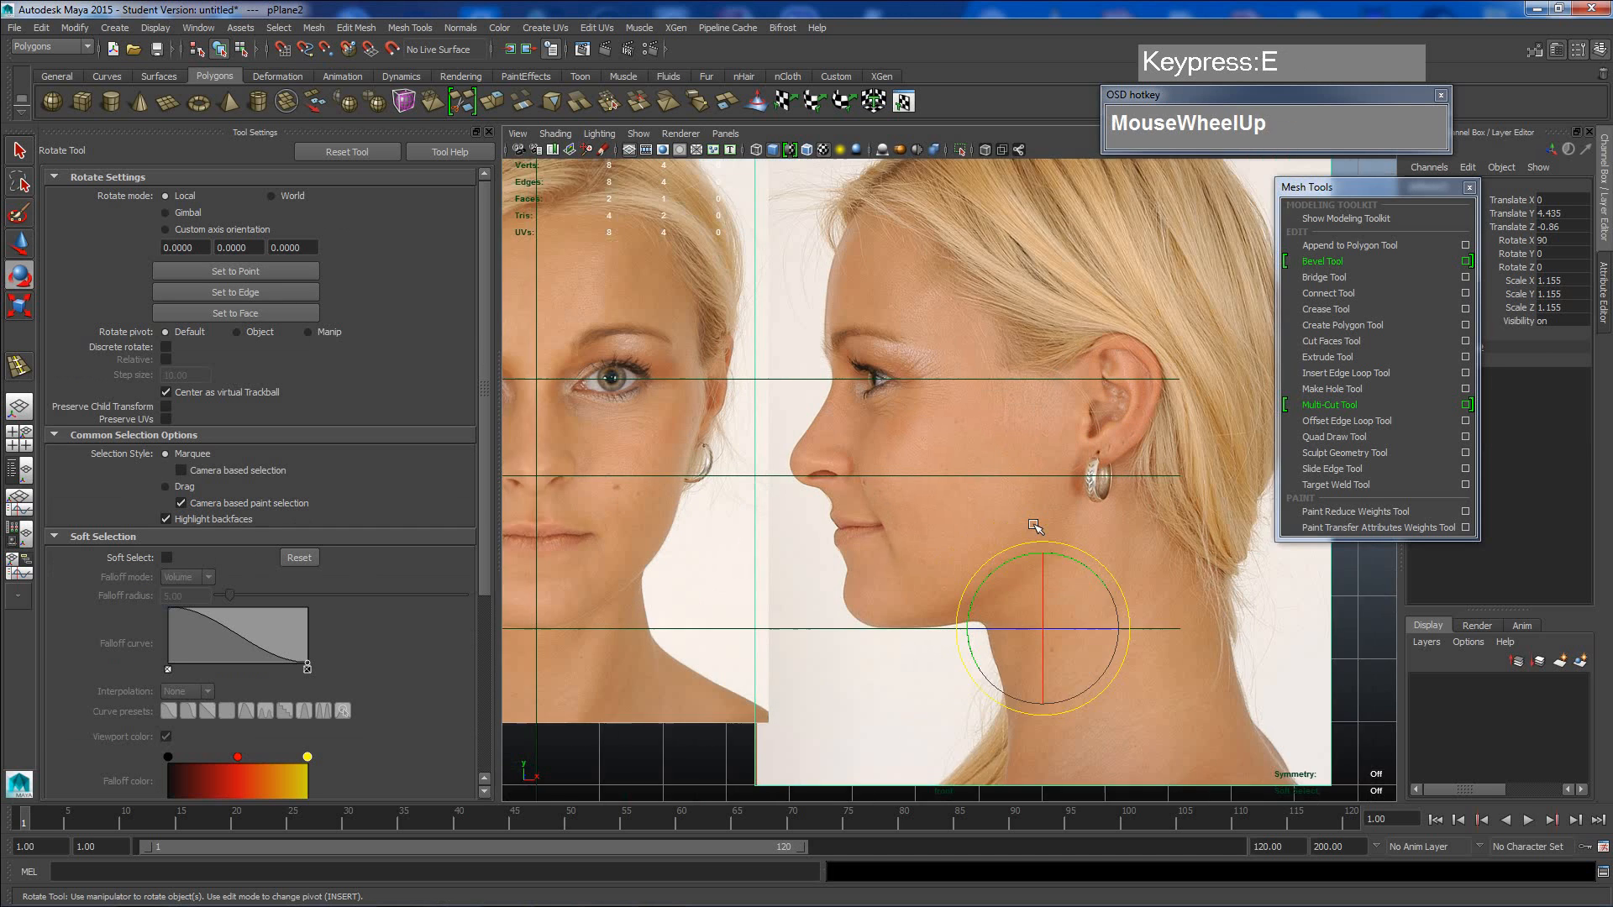
pyautogui.keyDown('alt'); pyautogui.moveTo(1086, 581); pyautogui.dragTo(1071, 555, button='middle'); pyautogui.keyUp('alt')
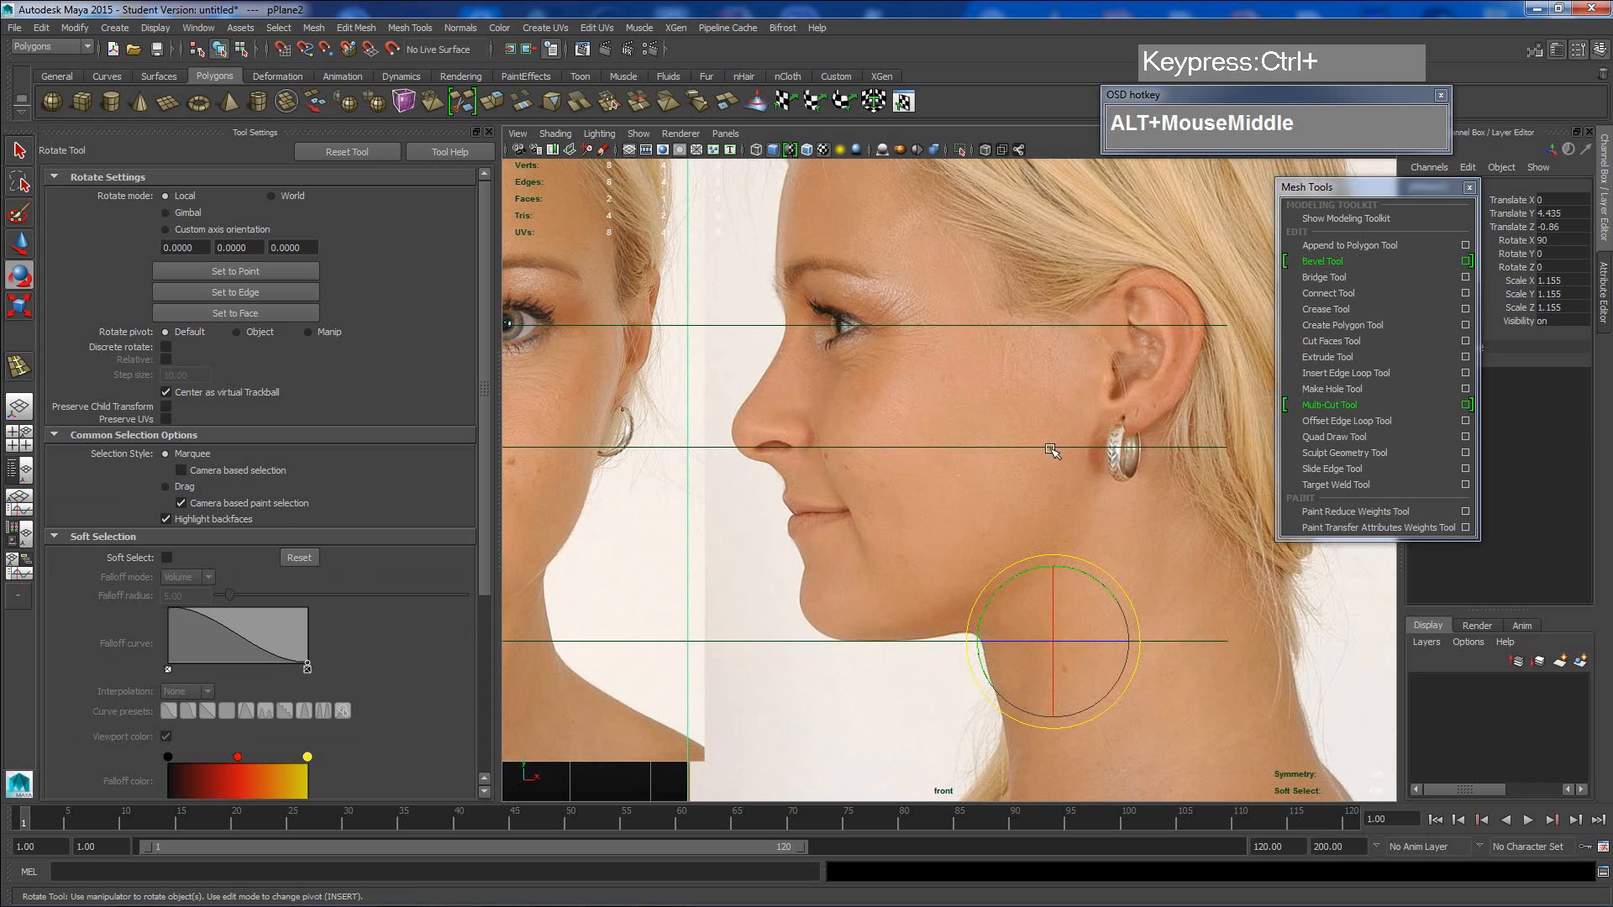
pyautogui.press('d')
pyautogui.moveTo(1054, 577); pyautogui.dragTo(1066, 386)
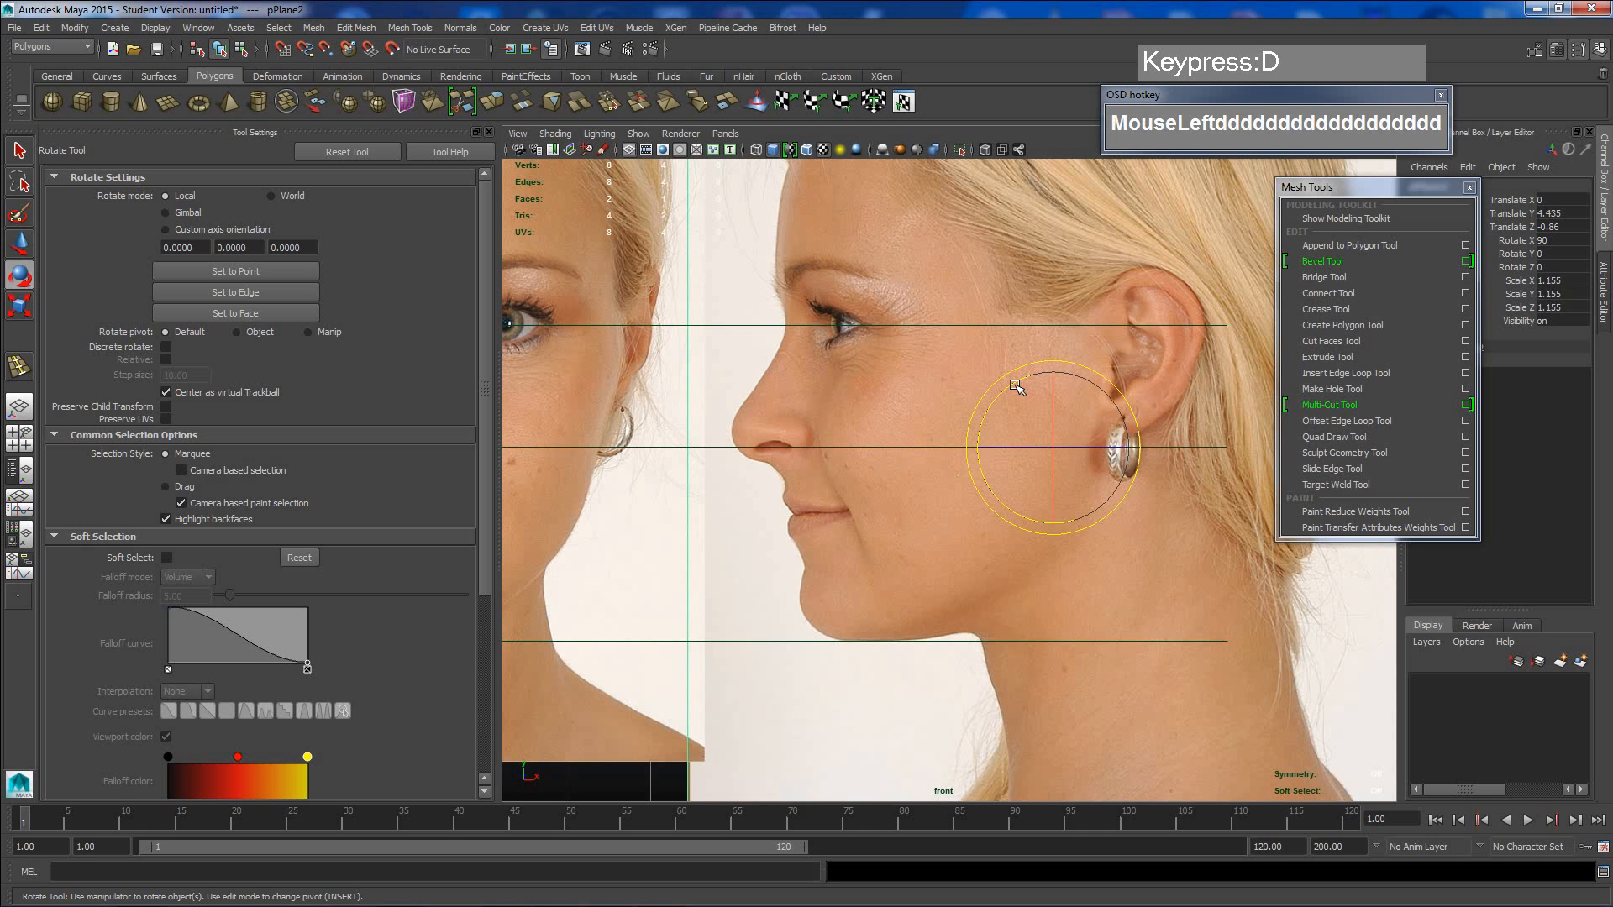
# - Tilt the side-photo plane to about 2.734 in Rotate Z and raise it to about 4.529 in Translate Y
pyautogui.moveTo(1016, 387); pyautogui.dragTo(1027, 390)
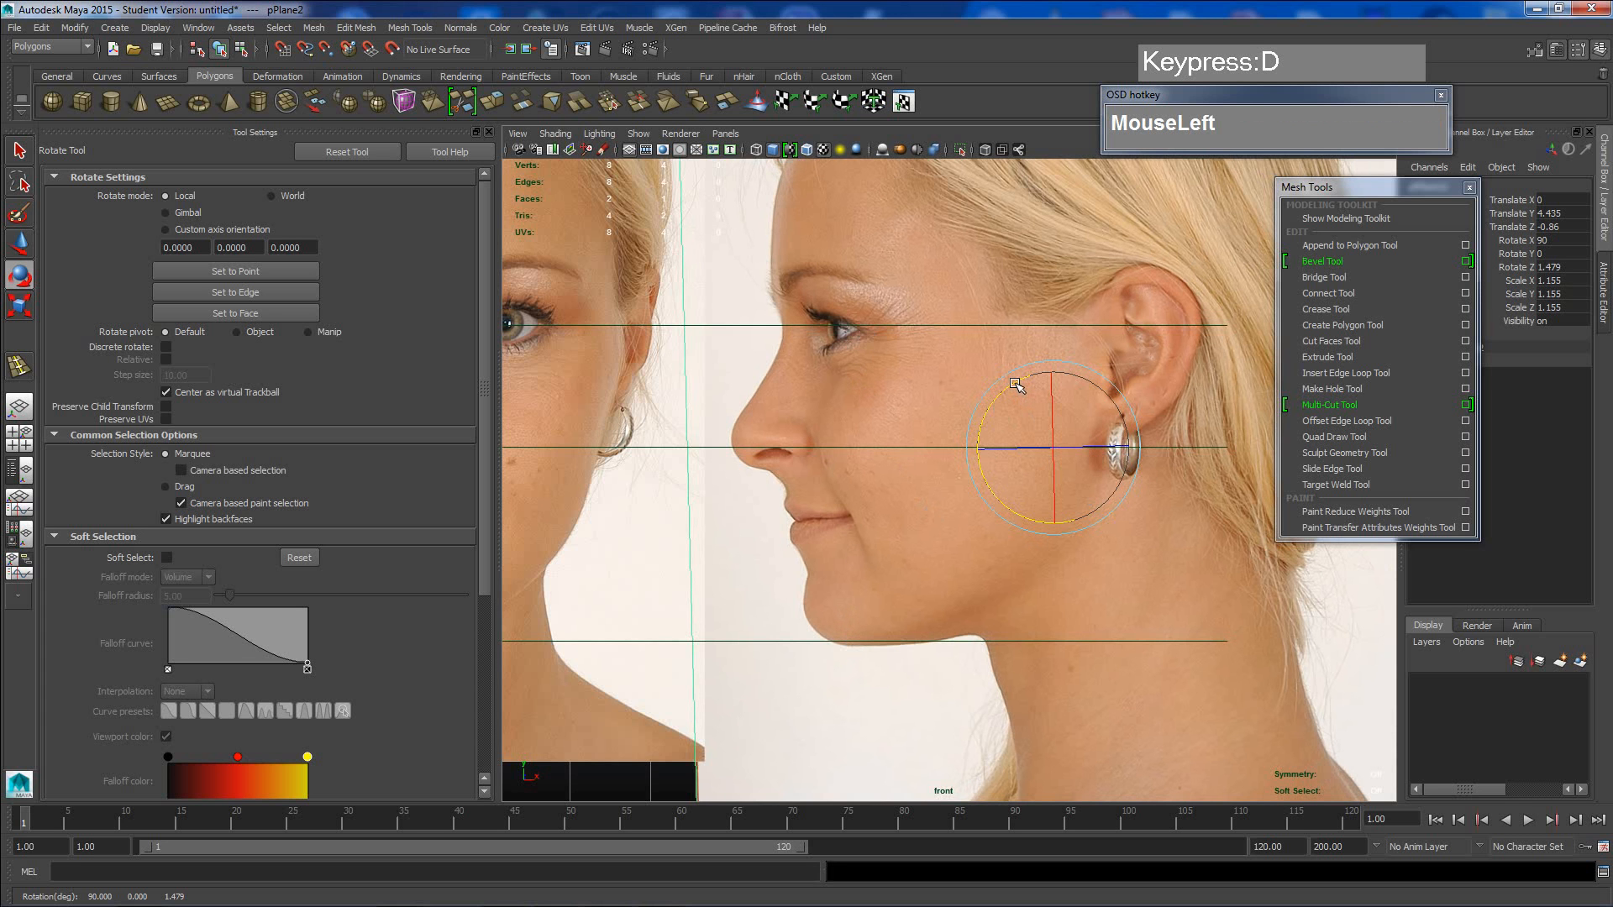
pyautogui.moveTo(1015, 384); pyautogui.dragTo(1059, 421)
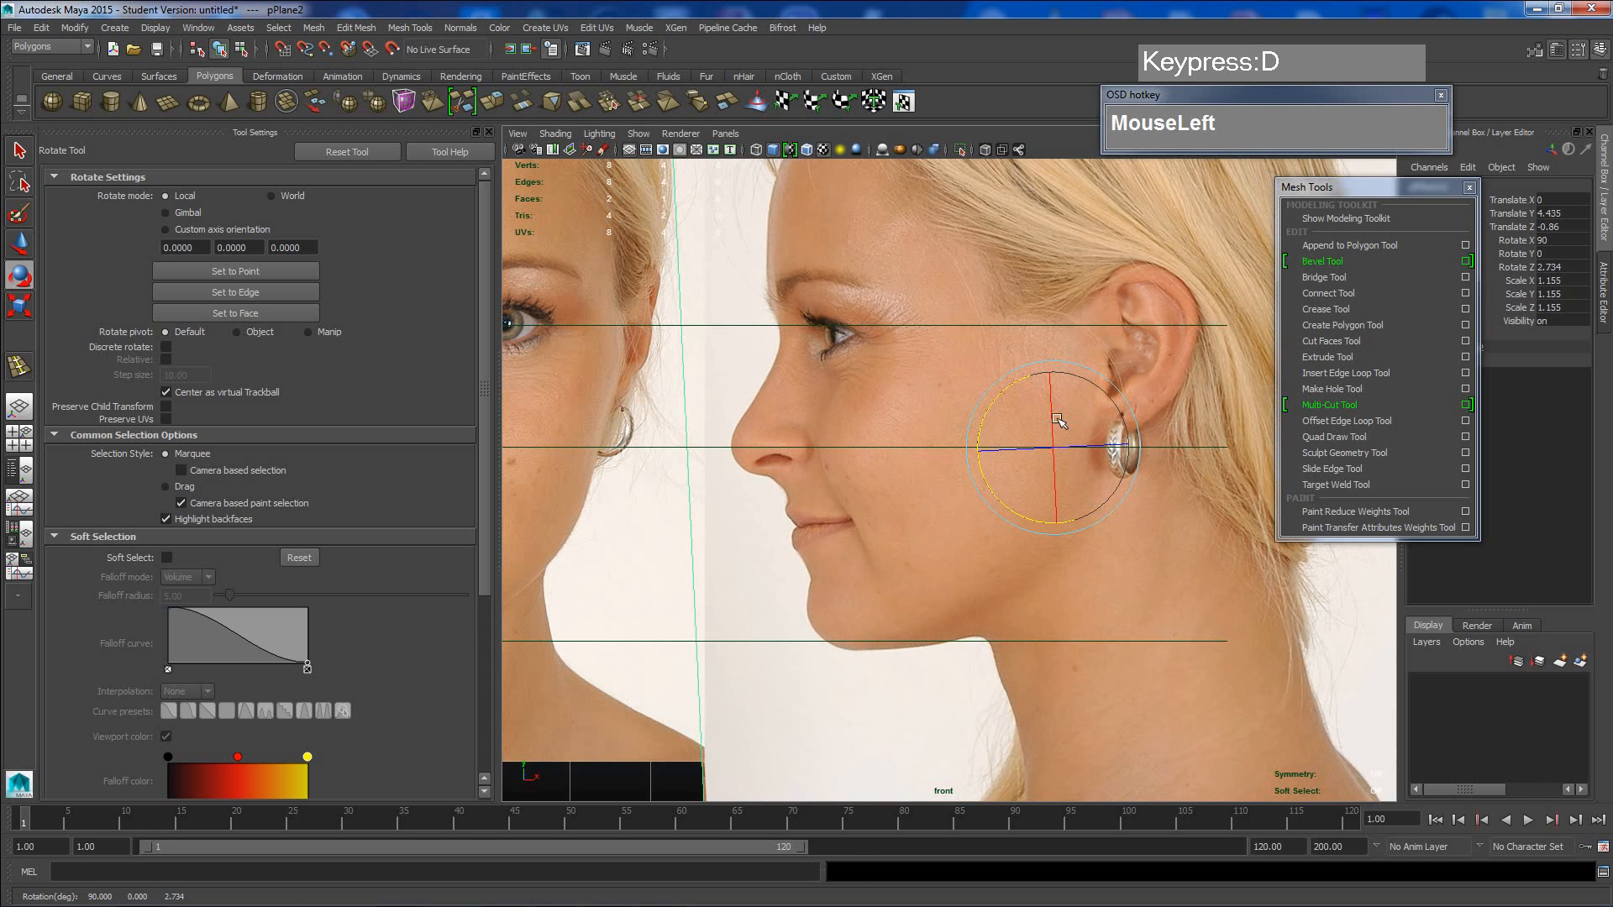
pyautogui.press('w')
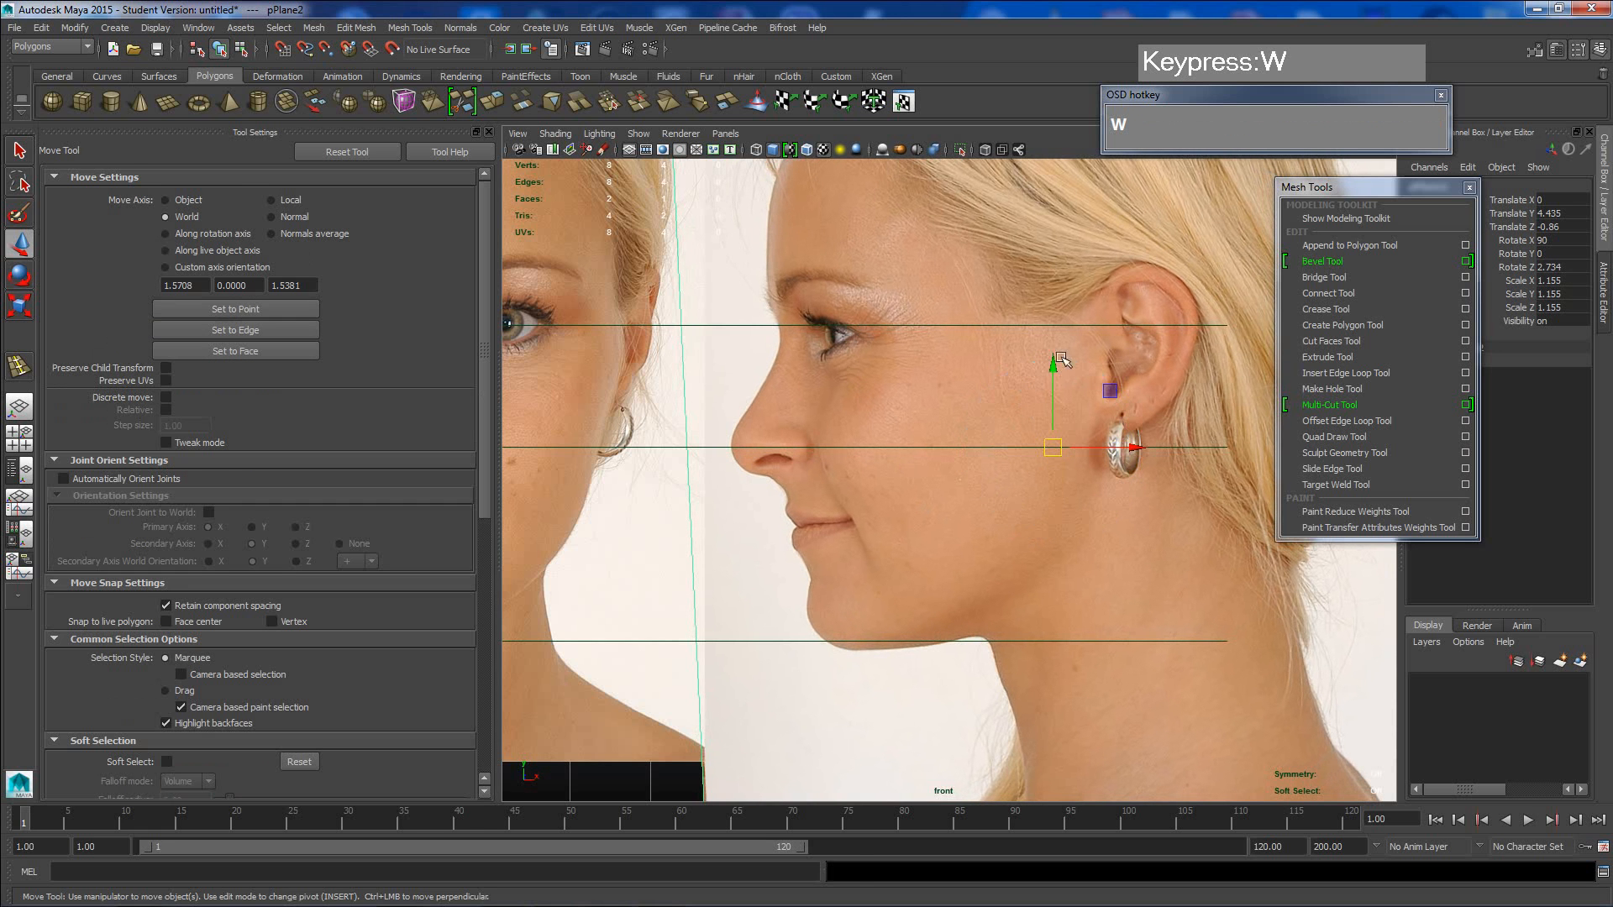
pyautogui.moveTo(1055, 366); pyautogui.dragTo(1055, 362)
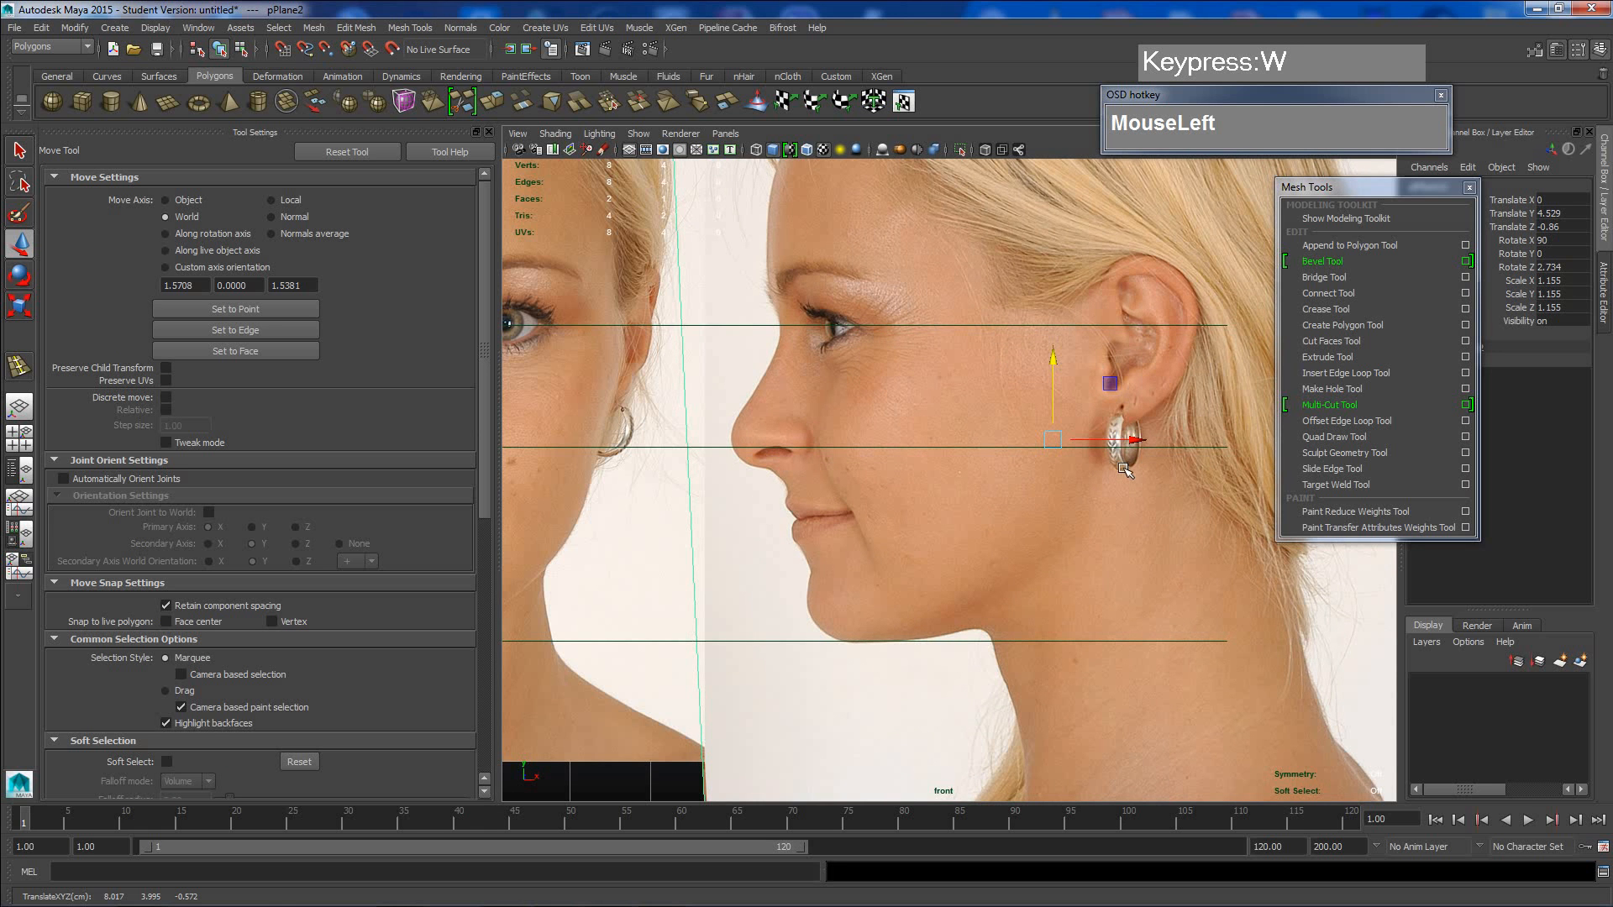
# - Freeze the transformations of the rotated side-photo plane
pyautogui.scroll(-4, 883, 420)
pyautogui.keyDown('alt'); pyautogui.moveTo(843, 489); pyautogui.dragTo(913, 455, button='middle'); pyautogui.keyUp('alt')
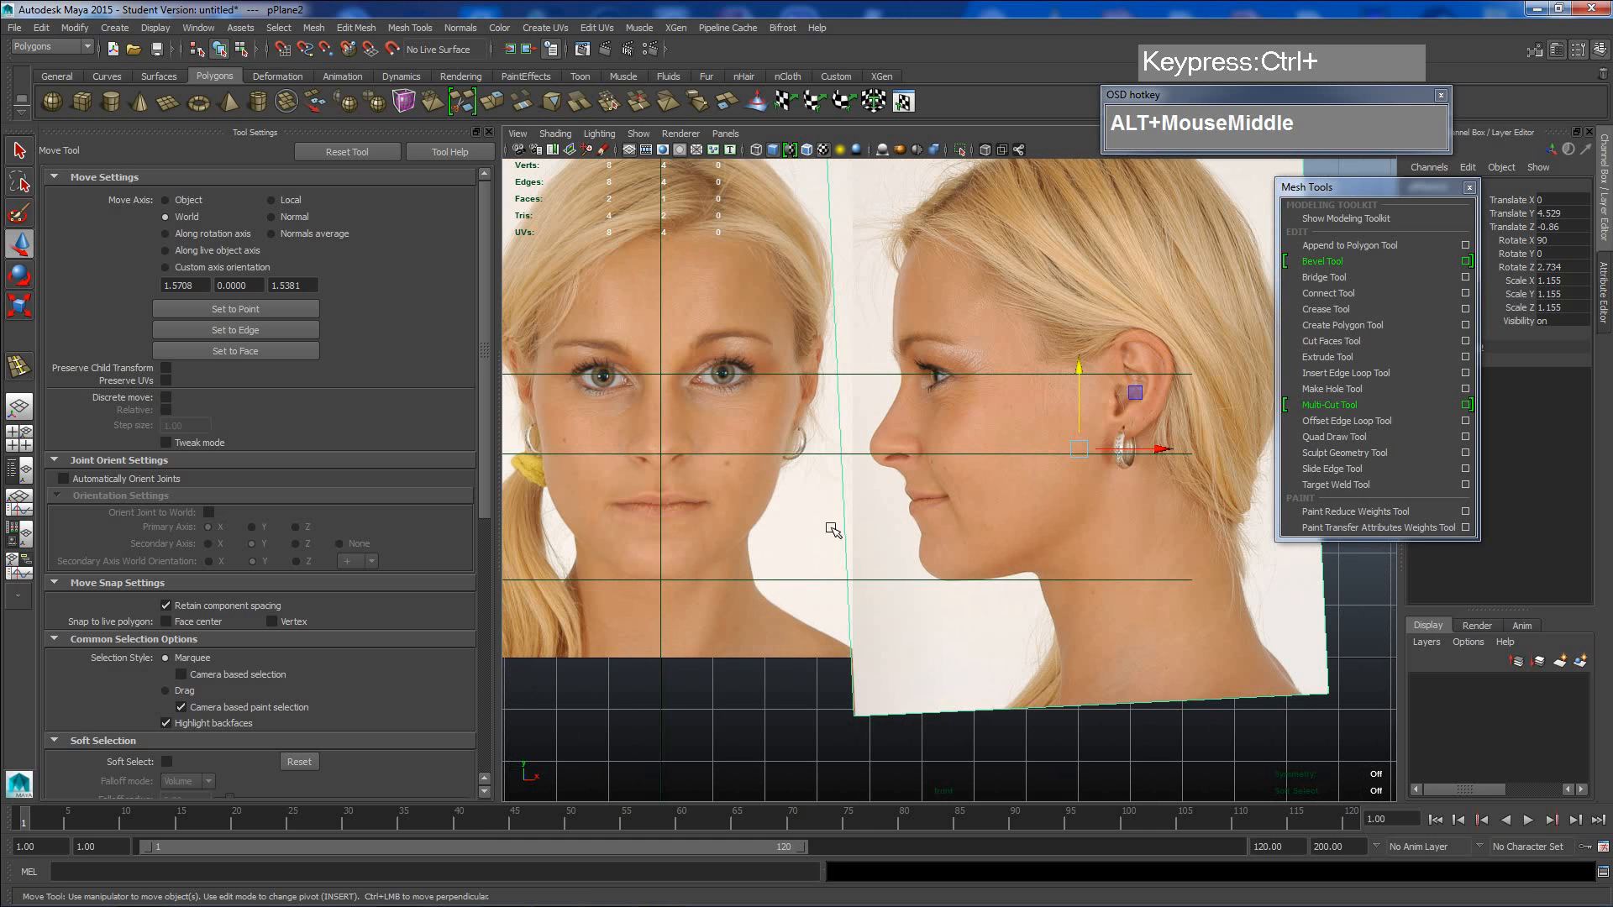
pyautogui.moveTo(1023, 511)
pyautogui.keyDown('alt'); pyautogui.mouseDown(button='middle')
pyautogui.moveTo(974, 433)
pyautogui.moveTo(1052, 463)
pyautogui.moveTo(1015, 486)
pyautogui.mouseUp(button='middle'); pyautogui.keyUp('alt')
pyautogui.scroll(-3, 974, 433)
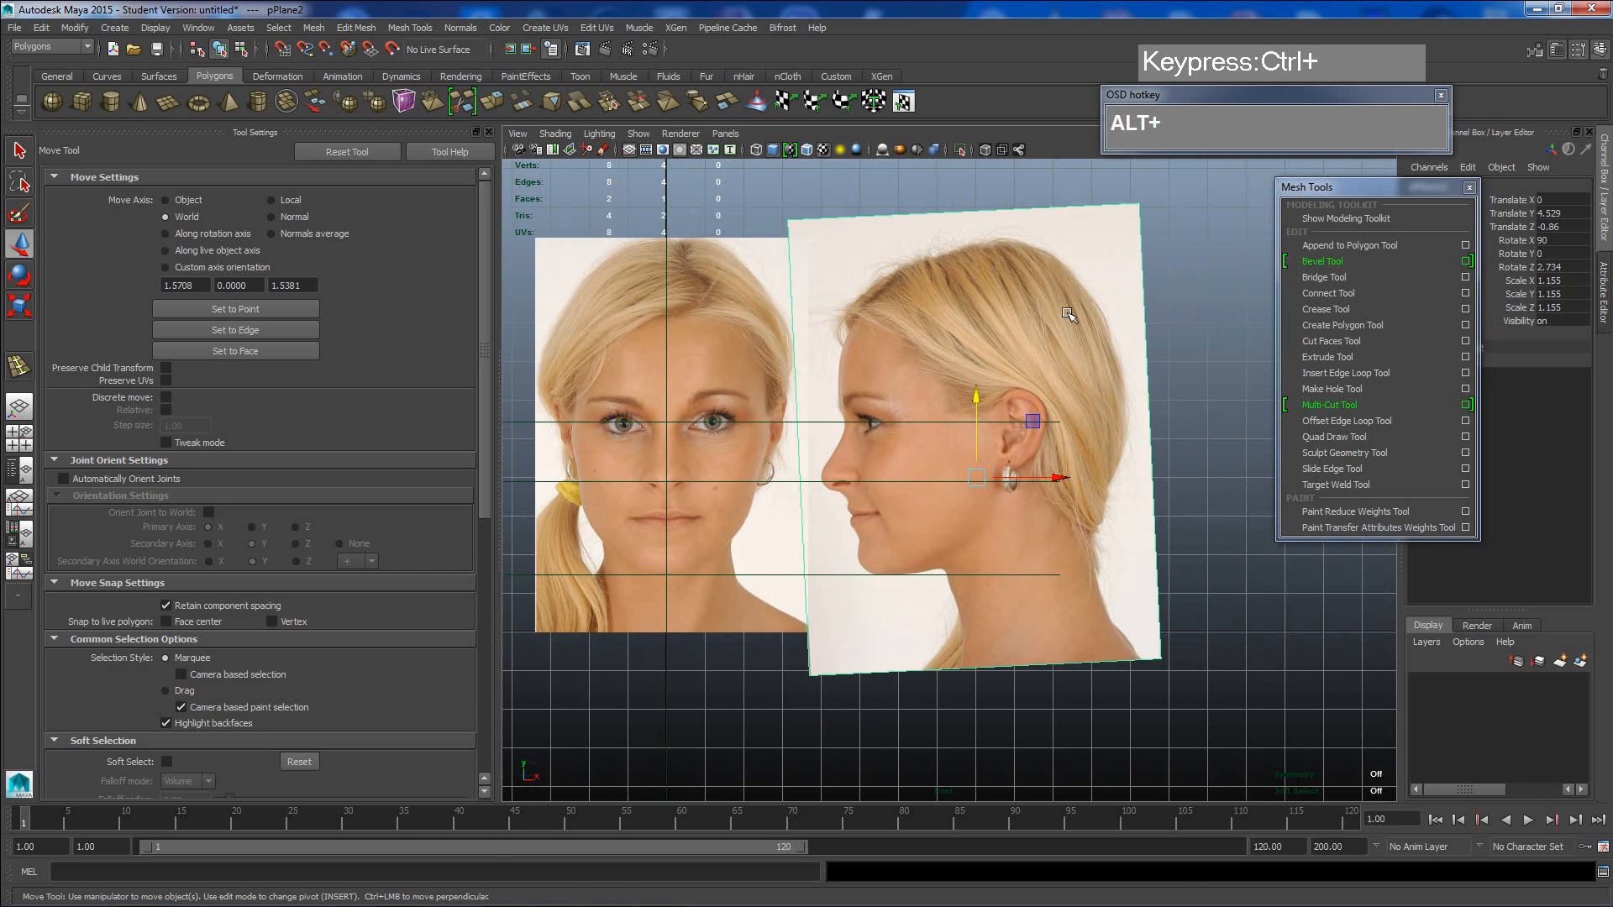
pyautogui.click(75, 28)
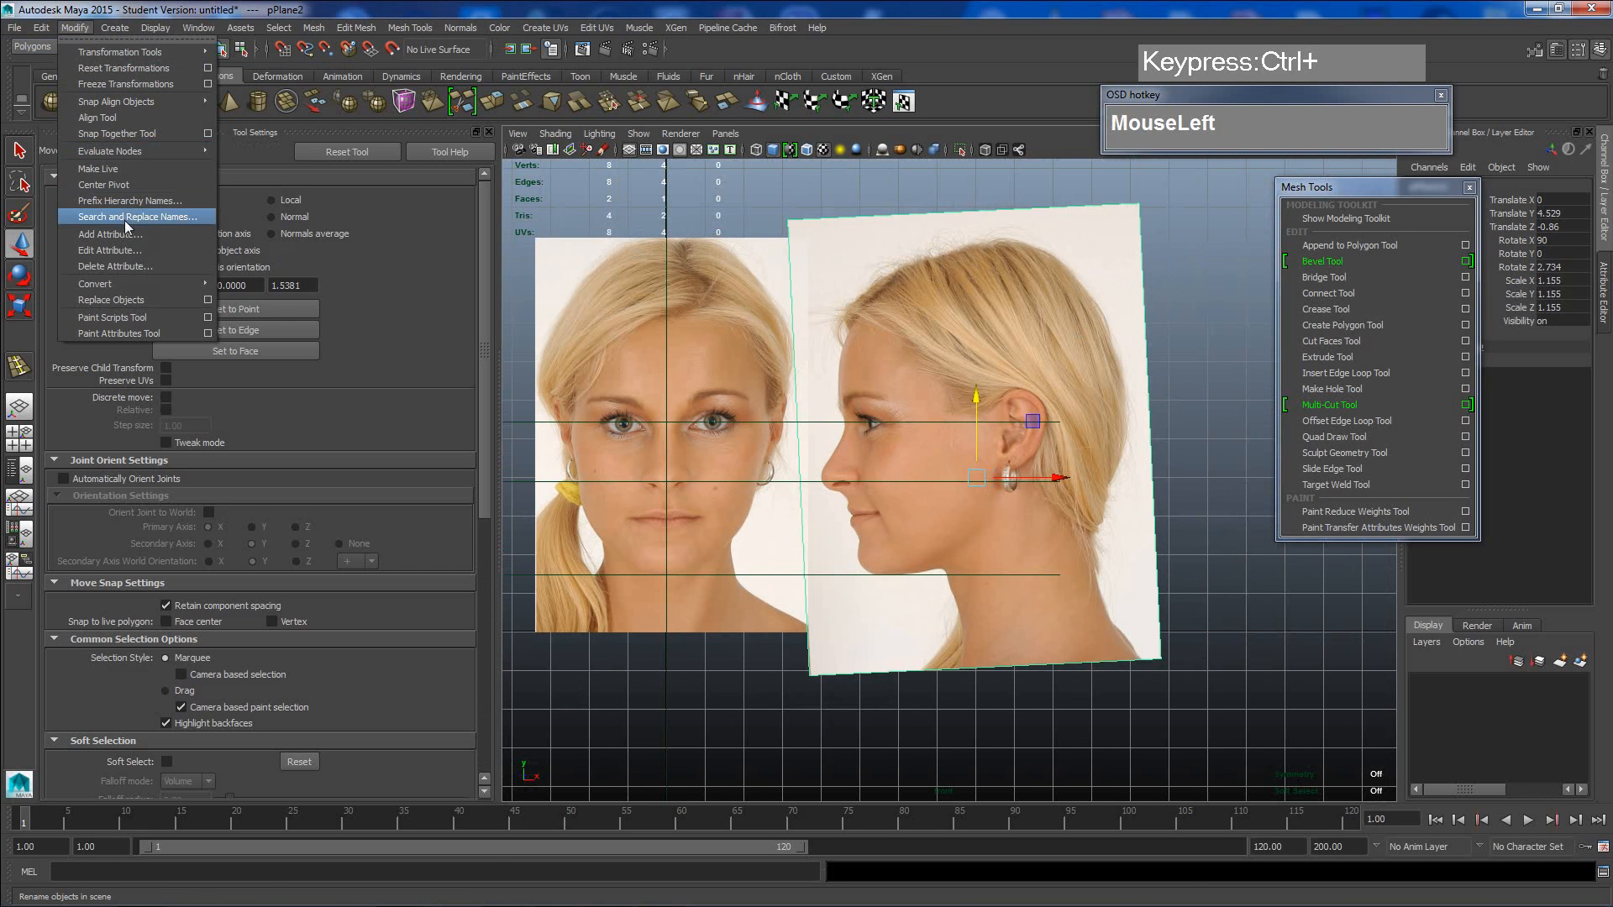
pyautogui.click(132, 84)
# - Cut the tilted side-photo plane with four straight Cut Faces lines near its edges, matching the top and bottom of the front photo
pyautogui.keyDown('alt'); pyautogui.moveTo(1062, 473); pyautogui.dragTo(810, 485, button='middle'); pyautogui.keyUp('alt')
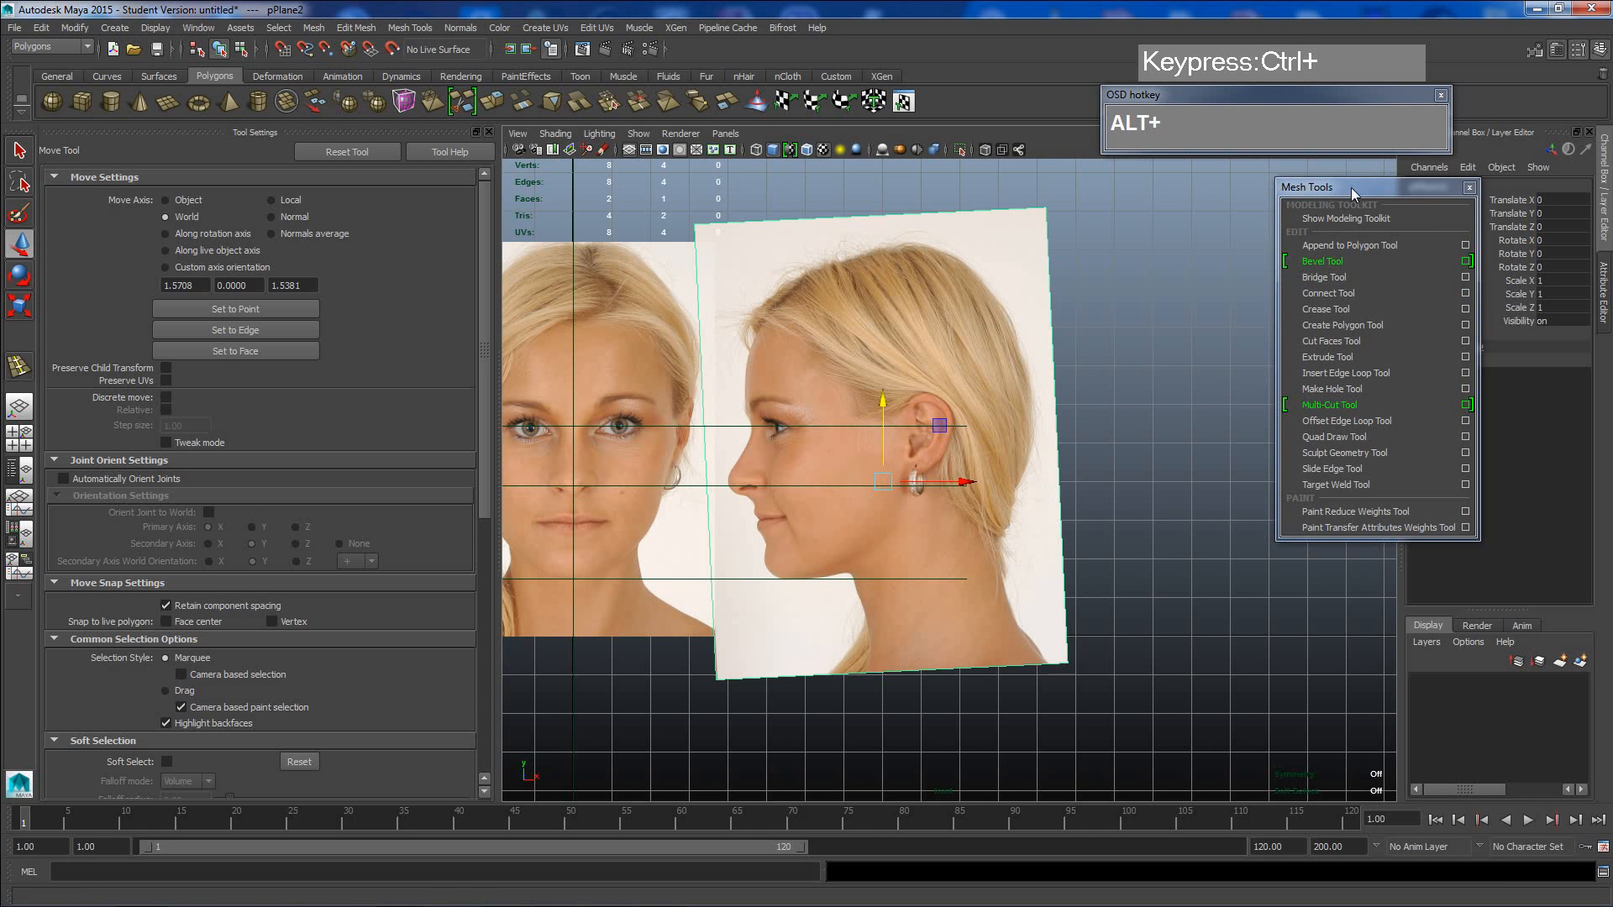
pyautogui.moveTo(1351, 188); pyautogui.dragTo(1189, 185)
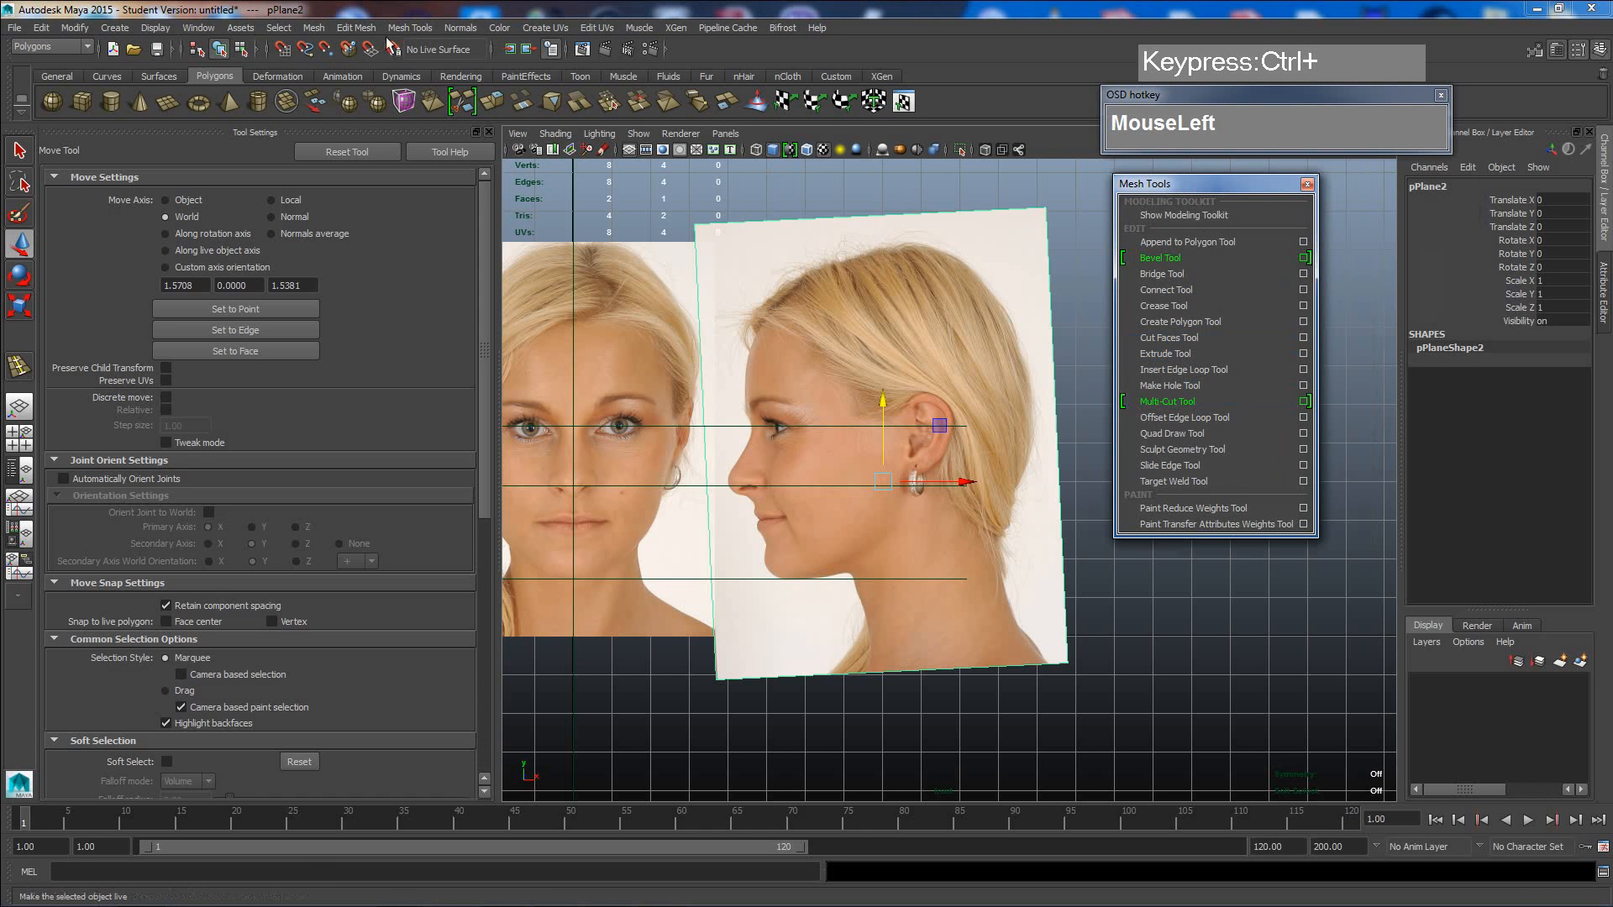
pyautogui.click(1173, 339)
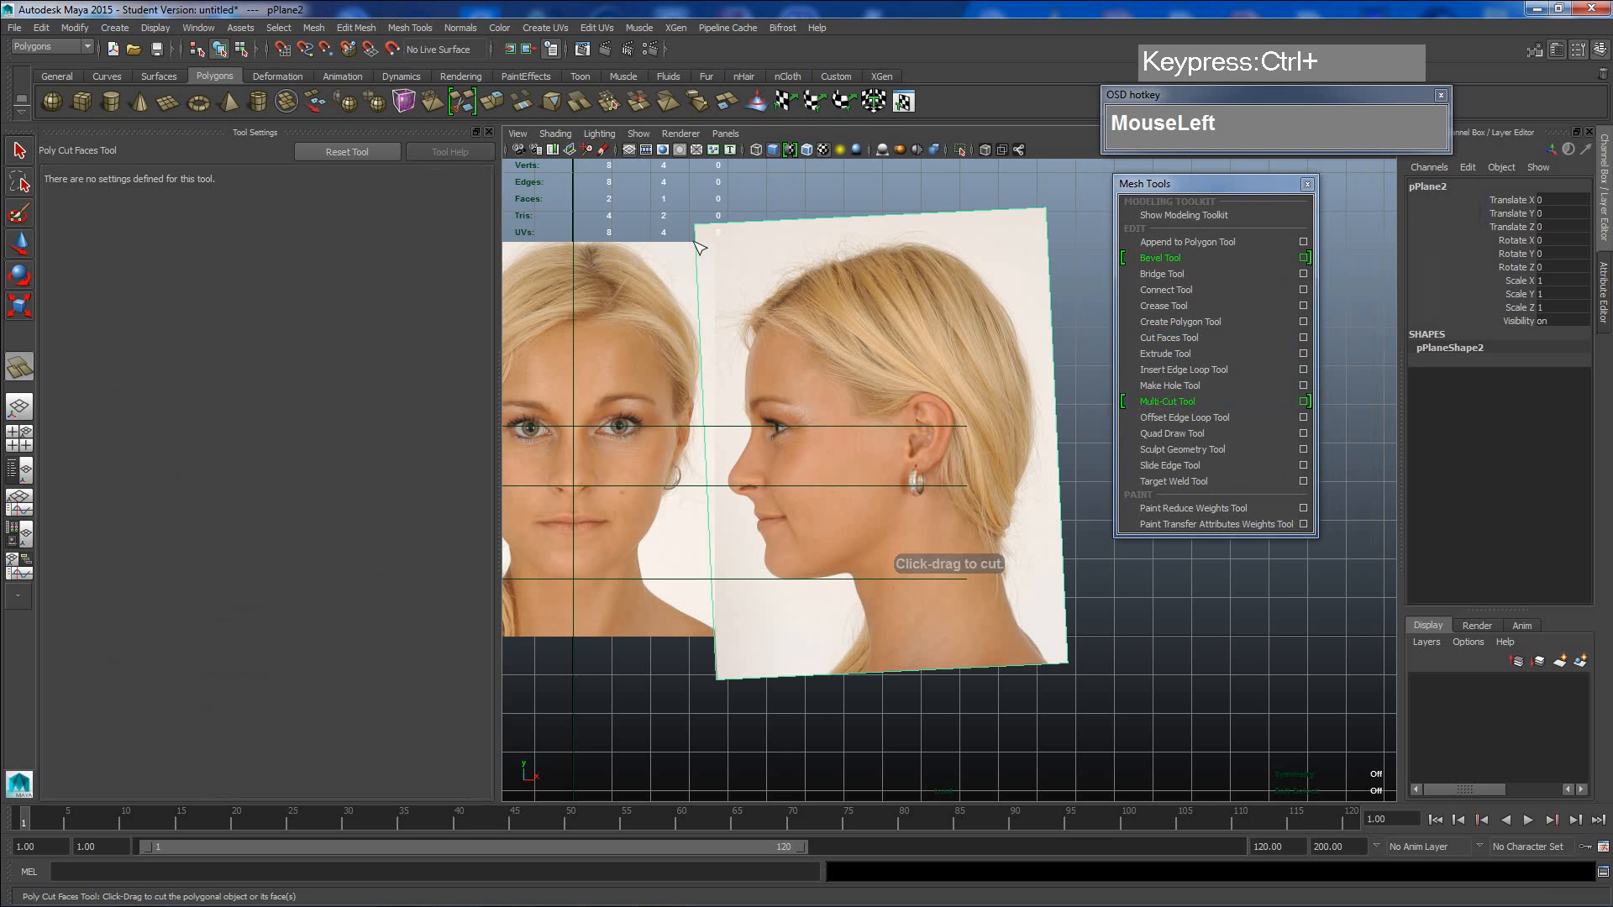
pyautogui.moveTo(697, 246); pyautogui.dragTo(1399, 246)
pyautogui.click(1080, 258)
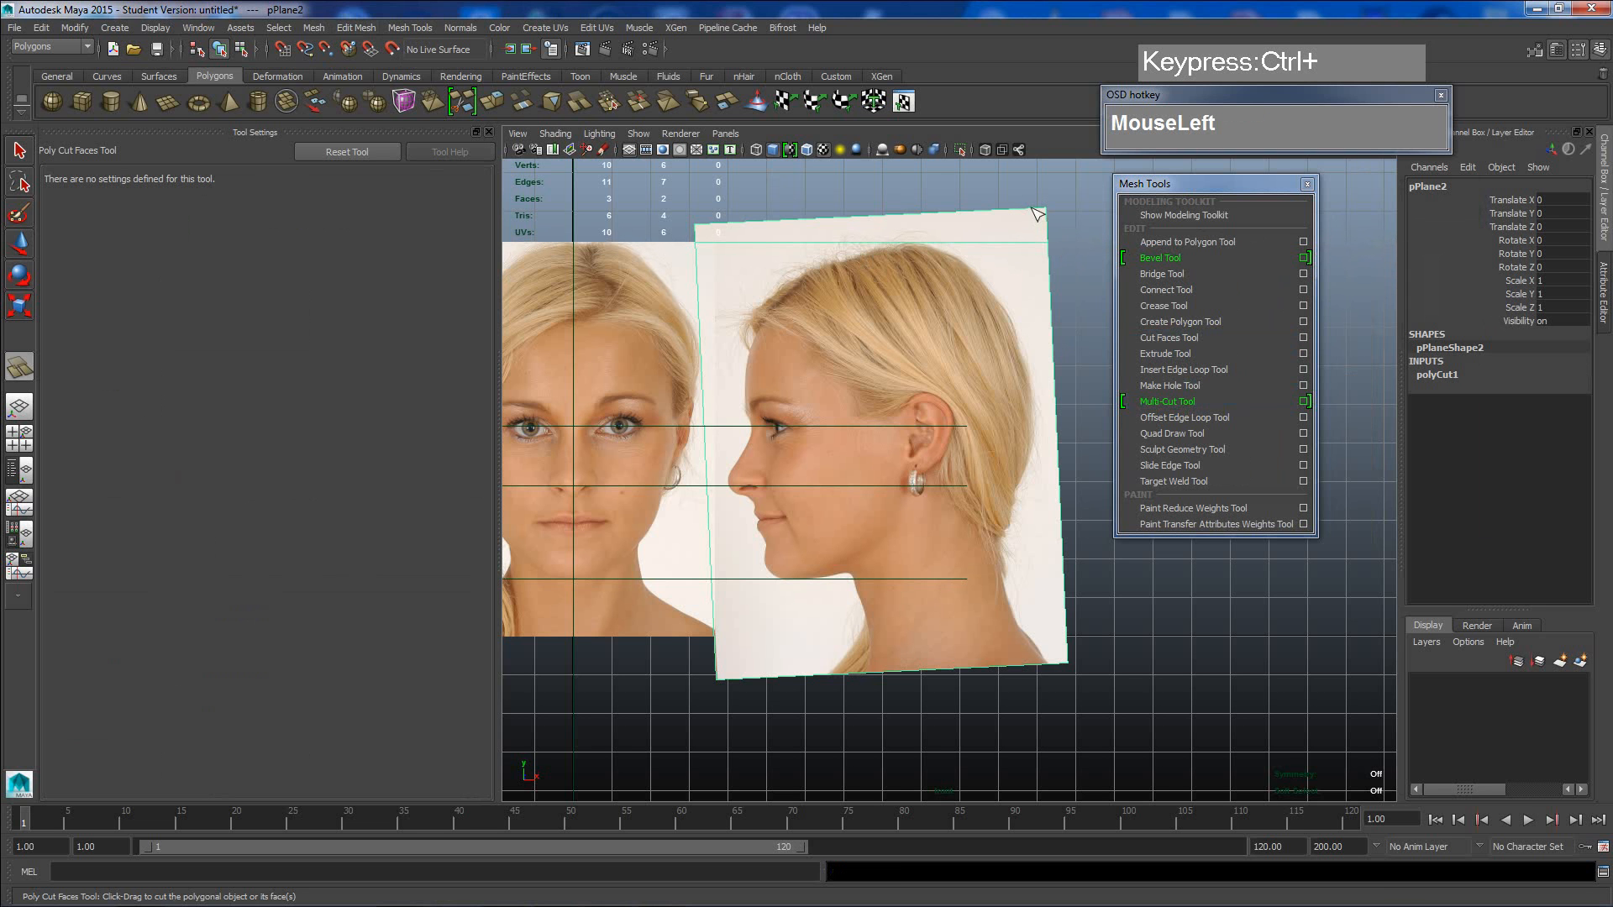
pyautogui.moveTo(1038, 216); pyautogui.dragTo(1040, 743)
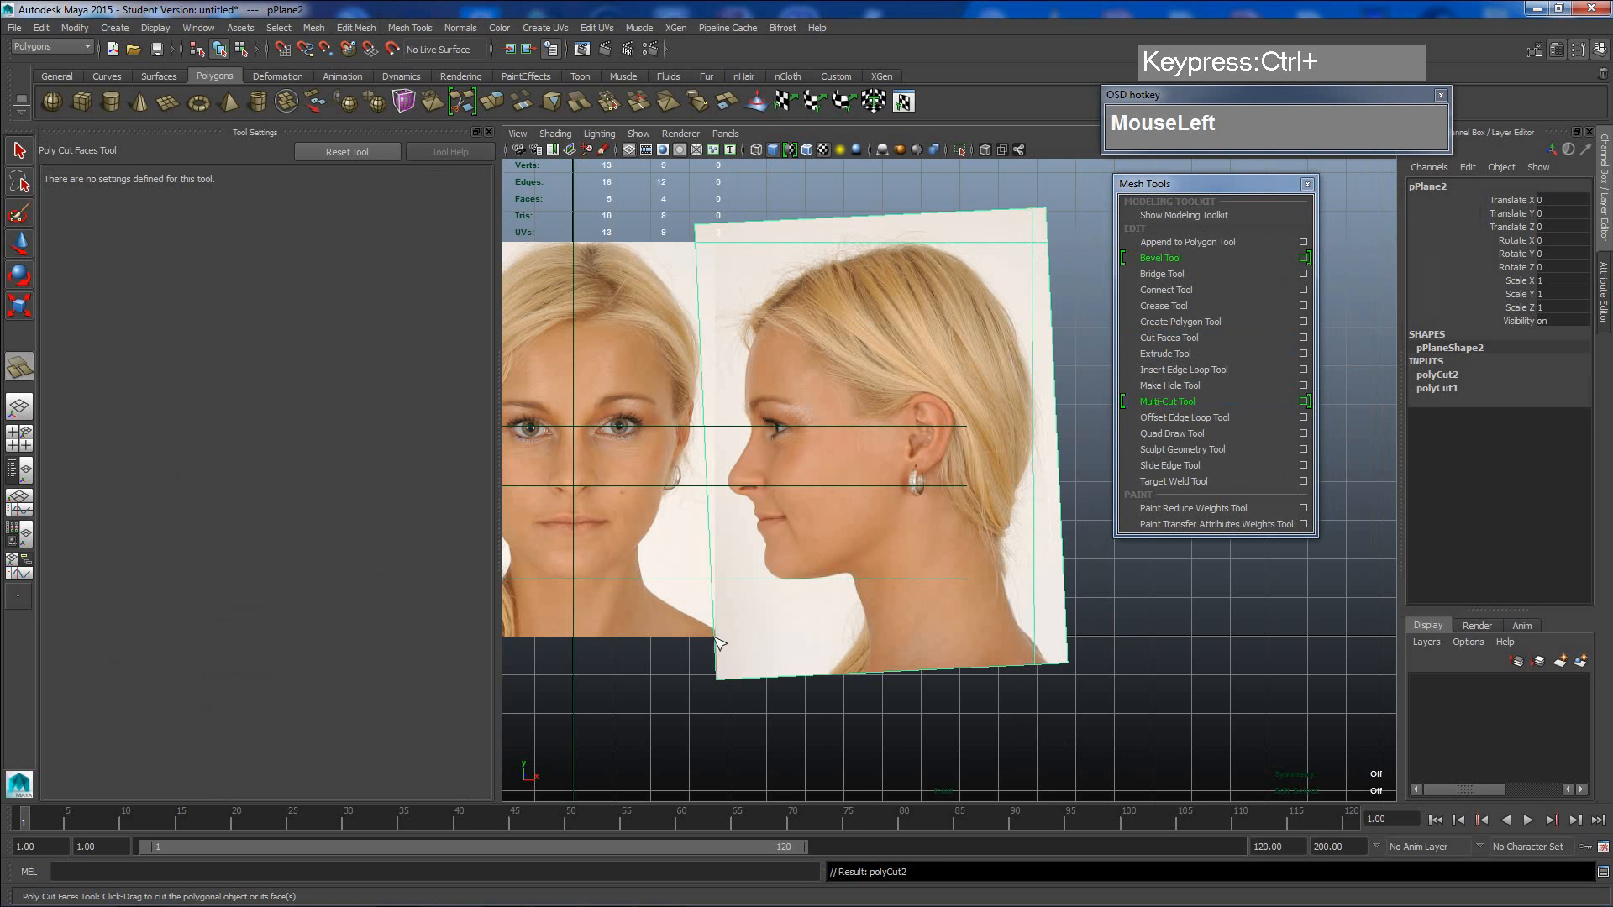
pyautogui.moveTo(719, 643); pyautogui.dragTo(1338, 642)
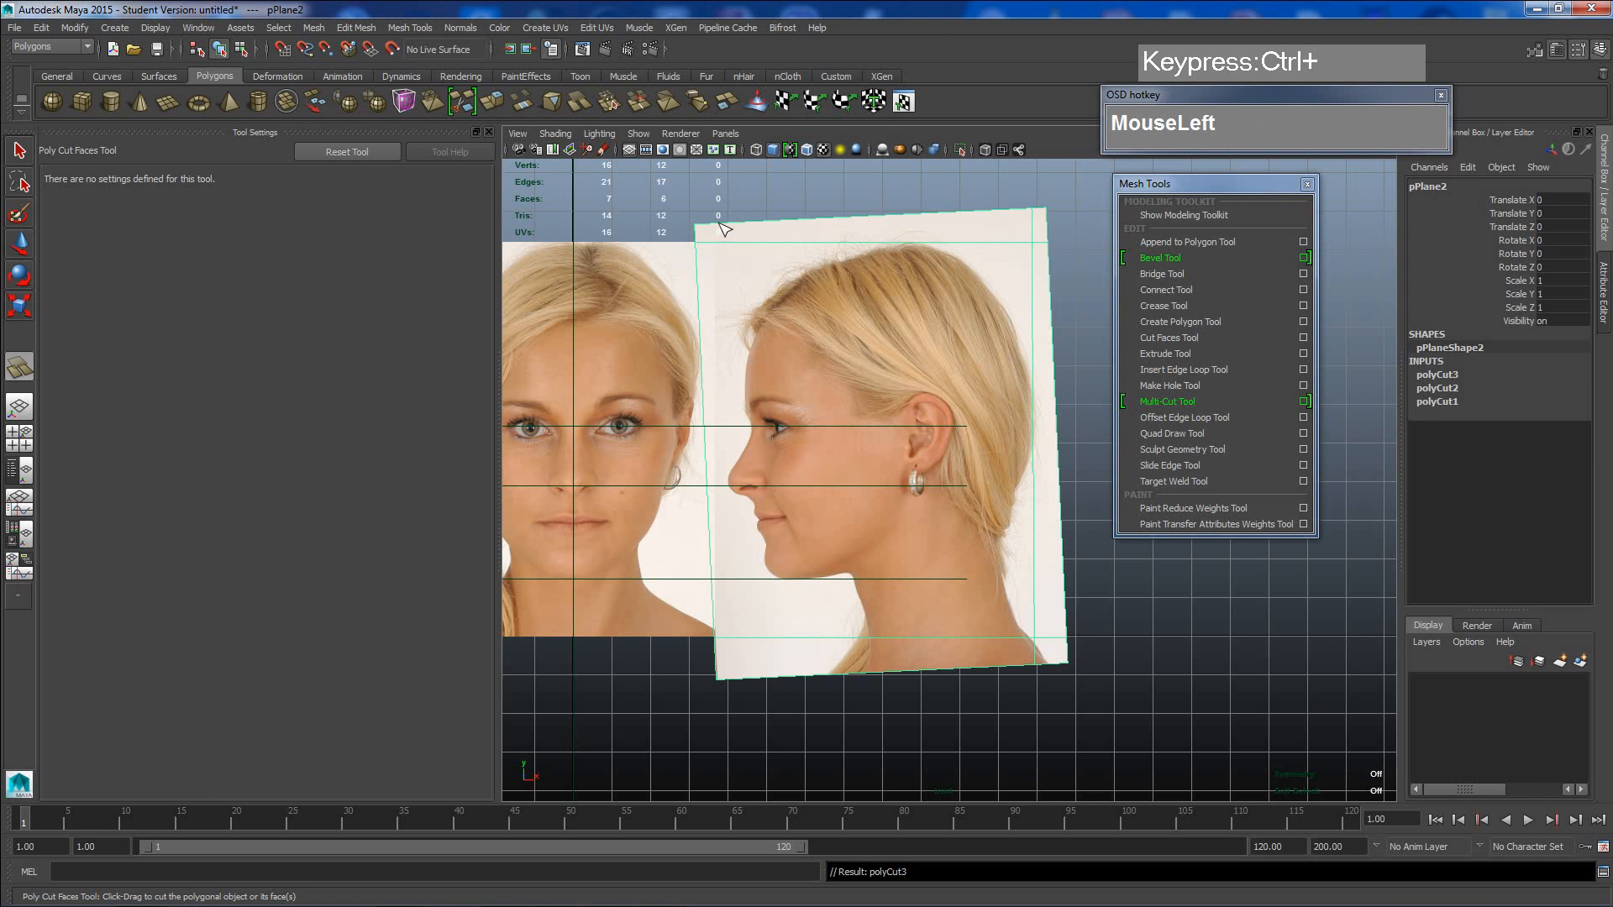
pyautogui.moveTo(721, 225); pyautogui.dragTo(723, 688)
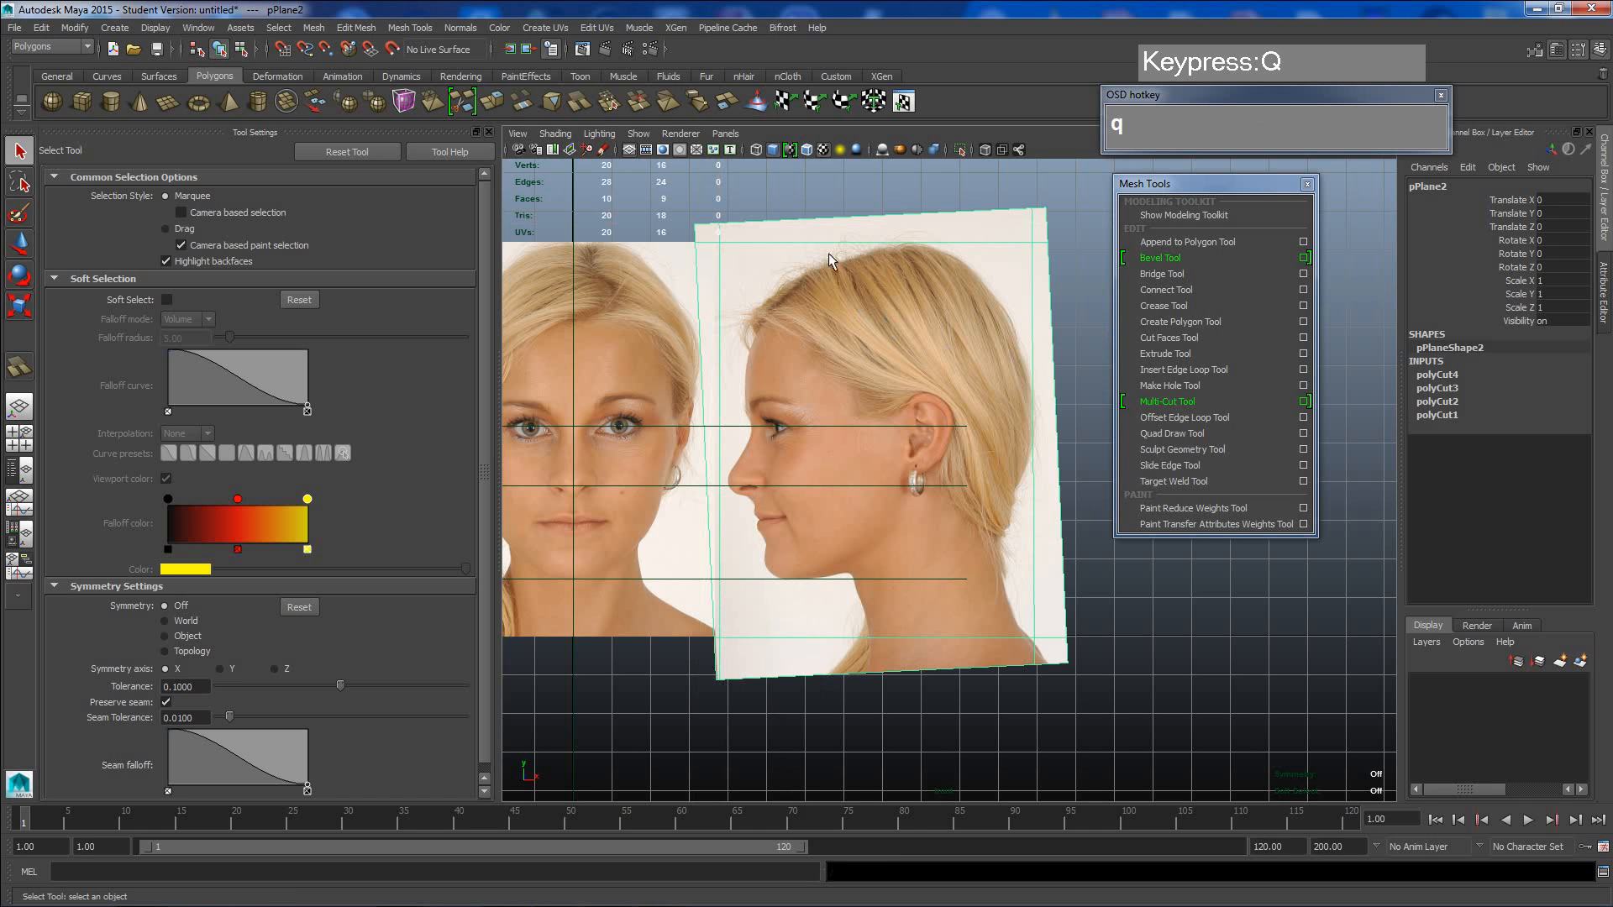
# - Delete the side-photo plane's surplus faces above the upper cut and the strip behind the head
pyautogui.click(825, 229)
pyautogui.moveTo(825, 228); pyautogui.dragTo(832, 269, button='right')
pyautogui.click(852, 230)
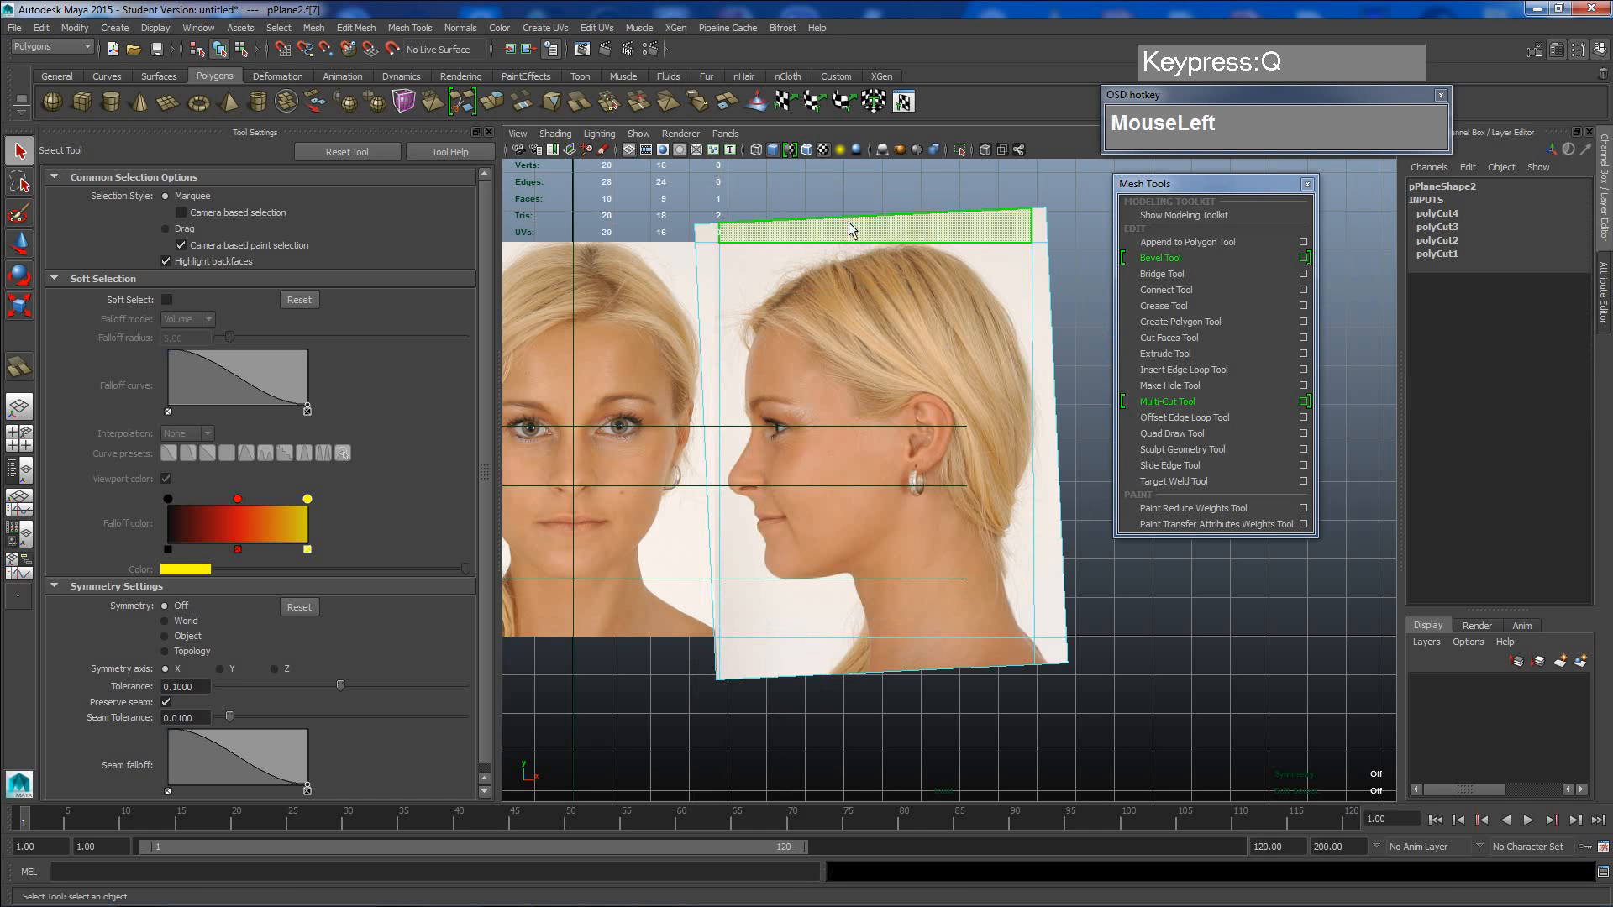
pyautogui.press('Delete')
pyautogui.click(1044, 227)
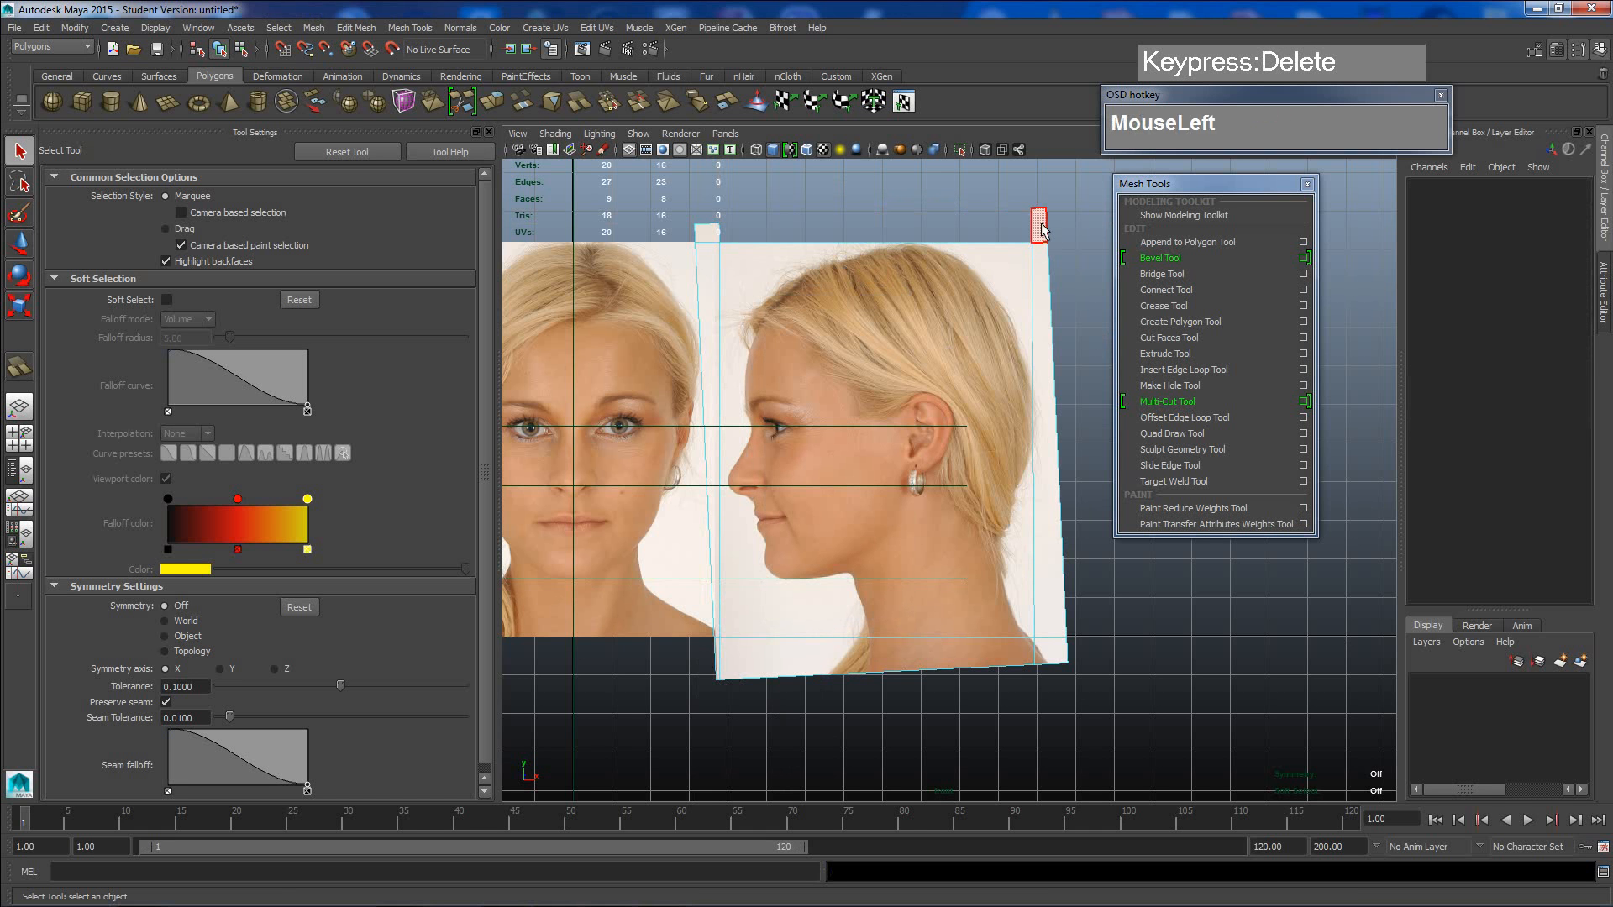
pyautogui.press('Delete')
pyautogui.click(1049, 294)
pyautogui.press('Delete')
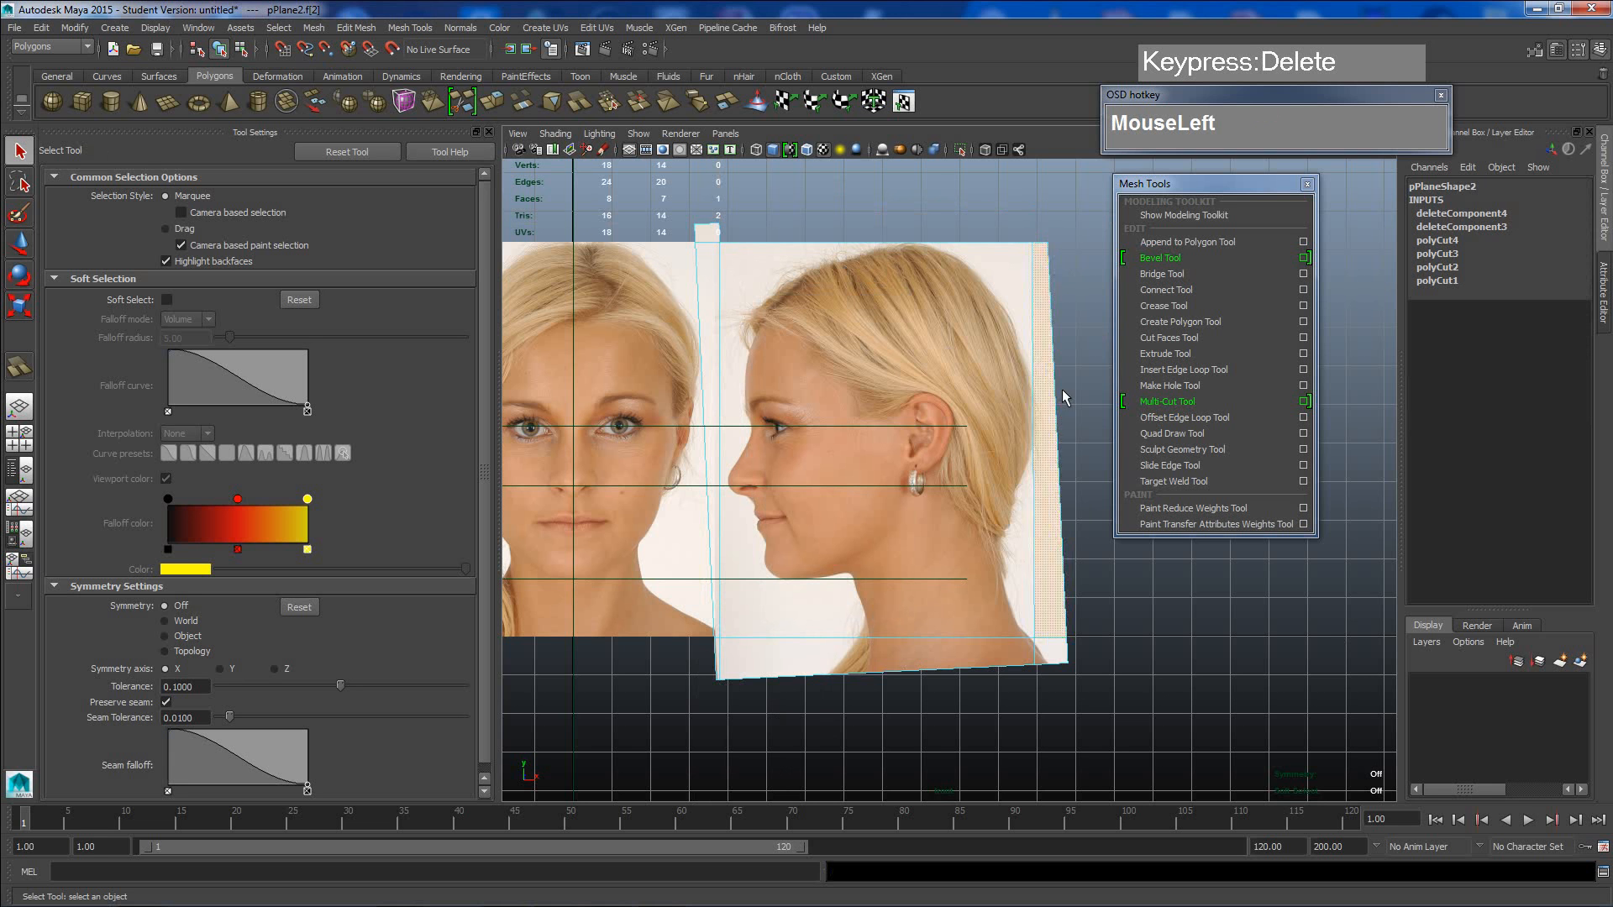
# - Delete the surplus faces below the lower cut and in front of the face on the side-photo plane
pyautogui.click(1056, 650)
pyautogui.press('Delete')
pyautogui.click(1005, 649)
pyautogui.press('Delete')
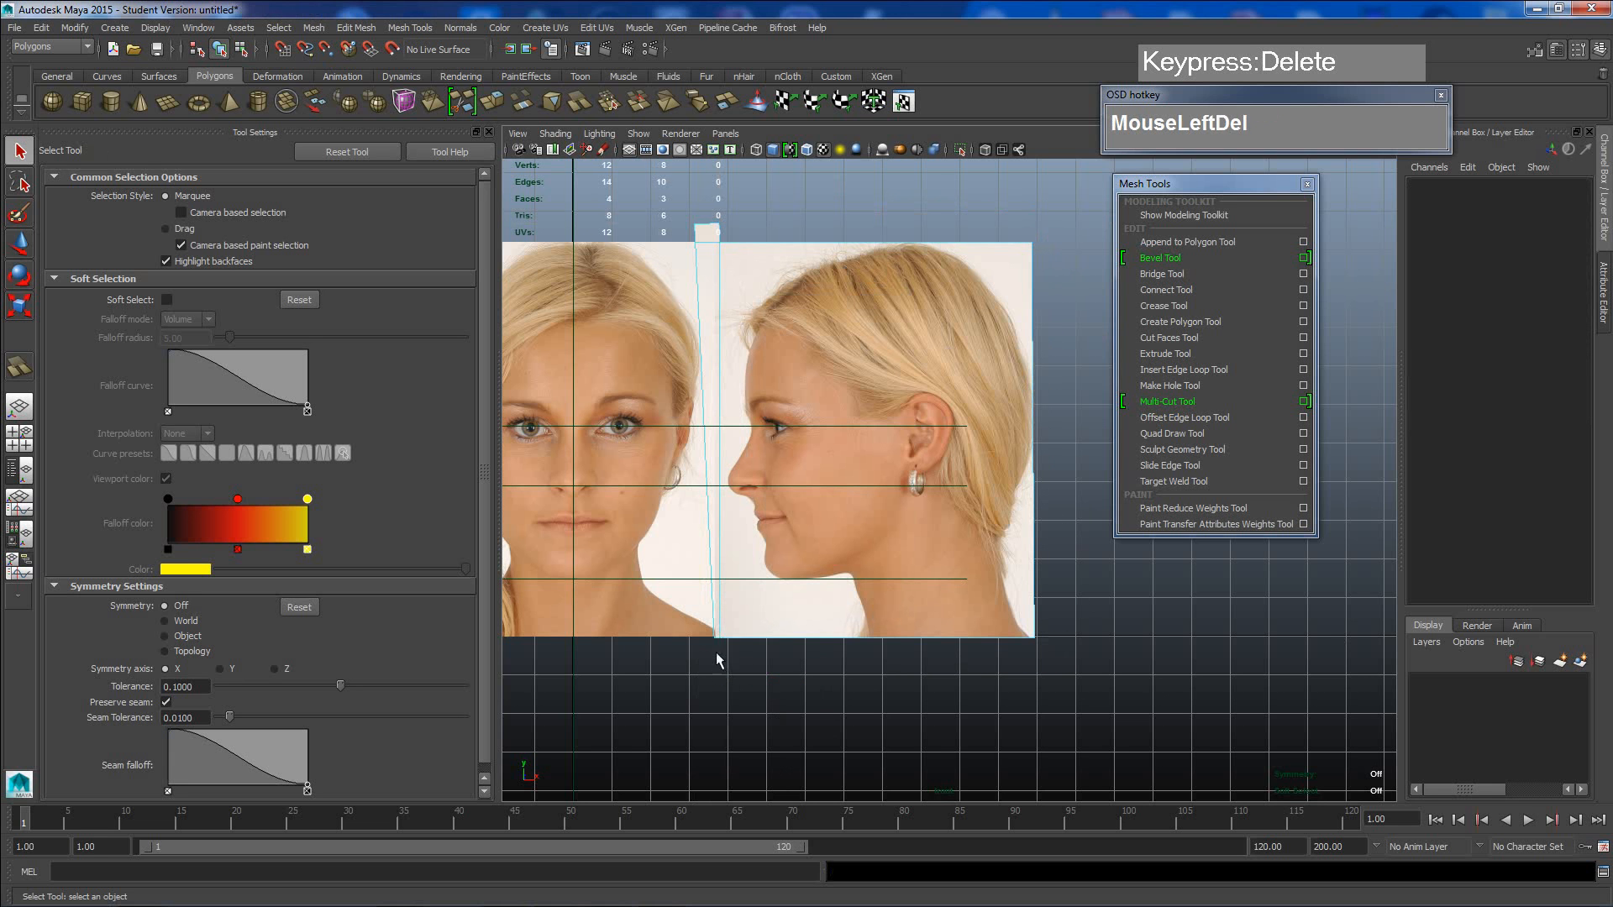
pyautogui.click(720, 639)
pyautogui.press('Delete')
pyautogui.click(709, 231)
pyautogui.press('Delete')
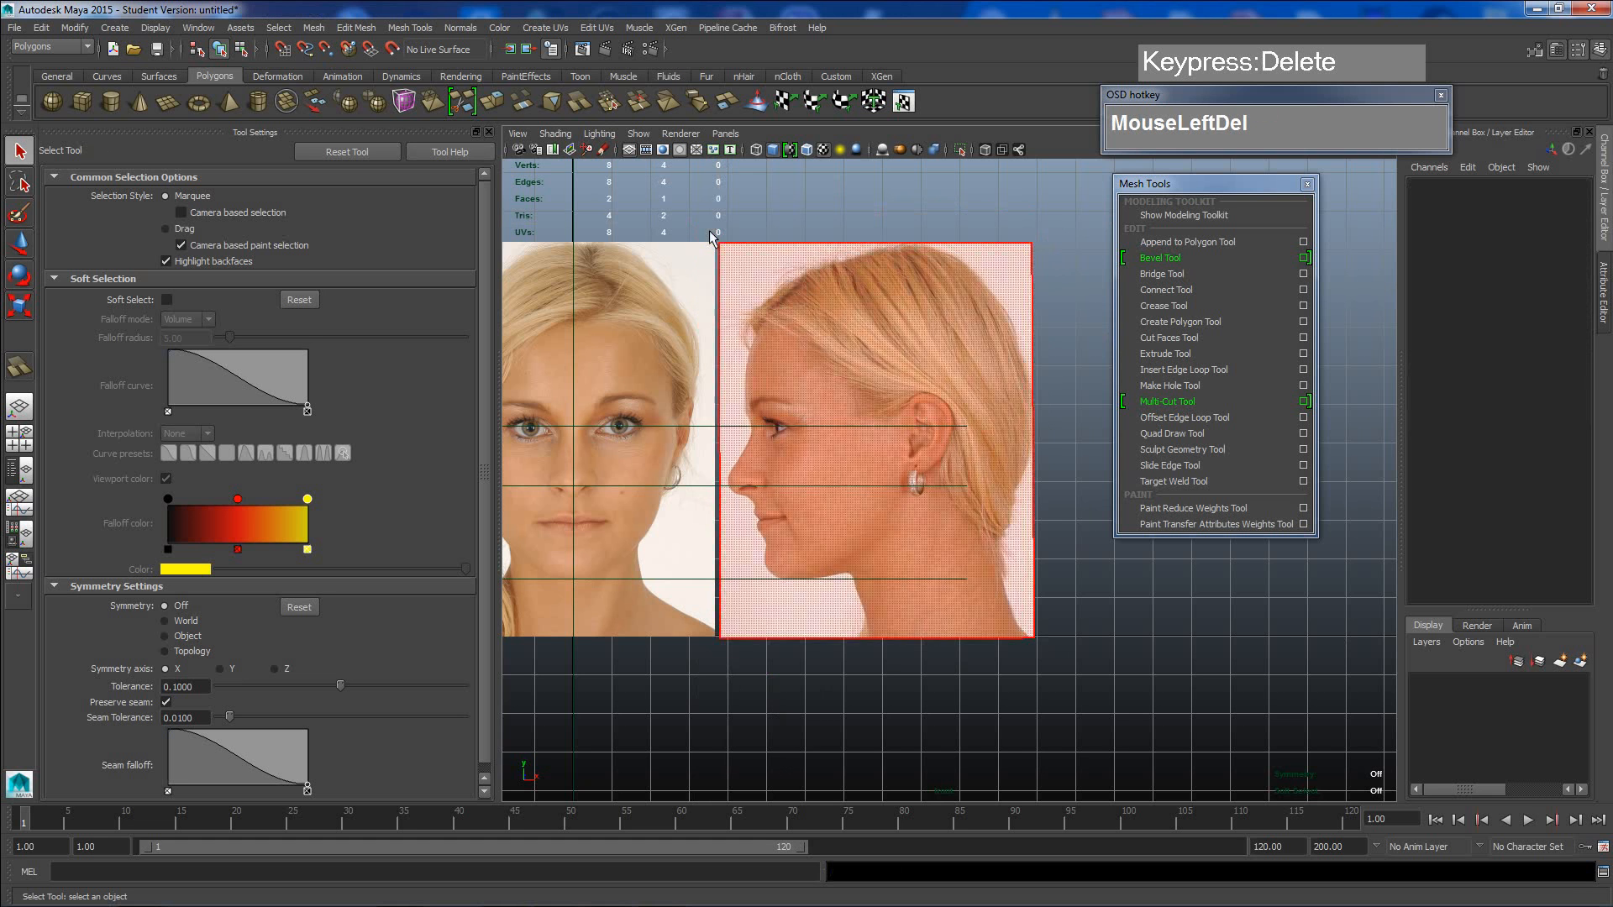
# - Compare the front photo and the trimmed side photo along the eye, nose and chin locator lines
pyautogui.scroll(-2, 839, 270)
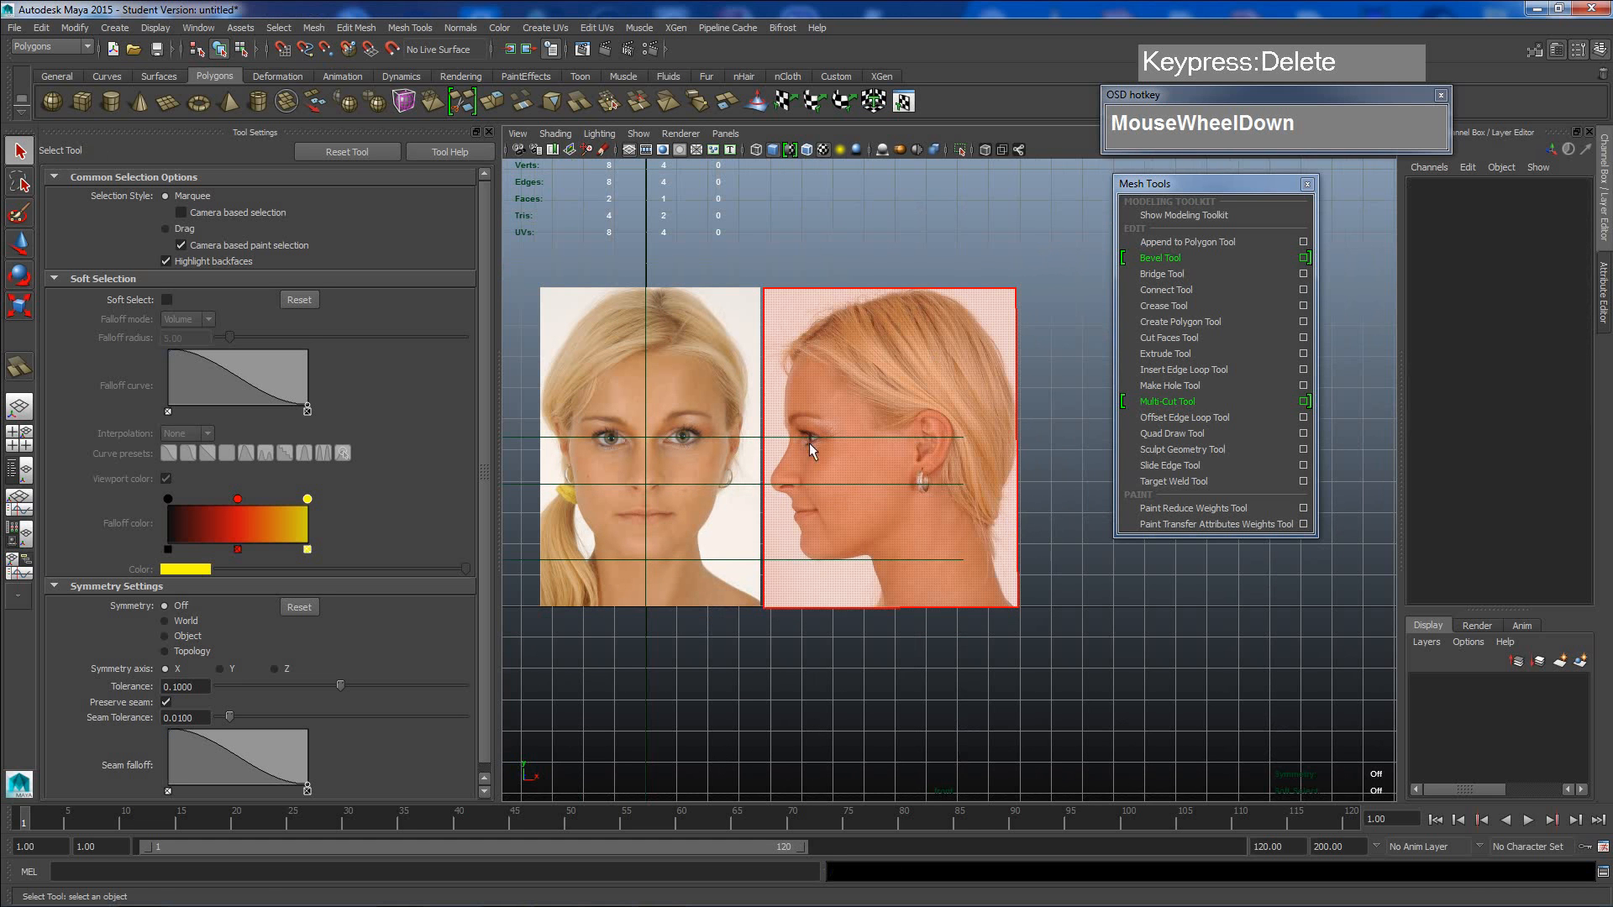
pyautogui.keyDown('alt'); pyautogui.moveTo(942, 523); pyautogui.dragTo(950, 563, button='middle'); pyautogui.keyUp('alt')
pyautogui.keyDown('ctrl'); pyautogui.moveTo(918, 430); pyautogui.dragTo(1004, 431, button='right'); pyautogui.keyUp('ctrl')
pyautogui.scroll(2, 998, 446)
pyautogui.keyDown('alt'); pyautogui.moveTo(1012, 520); pyautogui.dragTo(1121, 536, button='middle'); pyautogui.keyUp('alt')
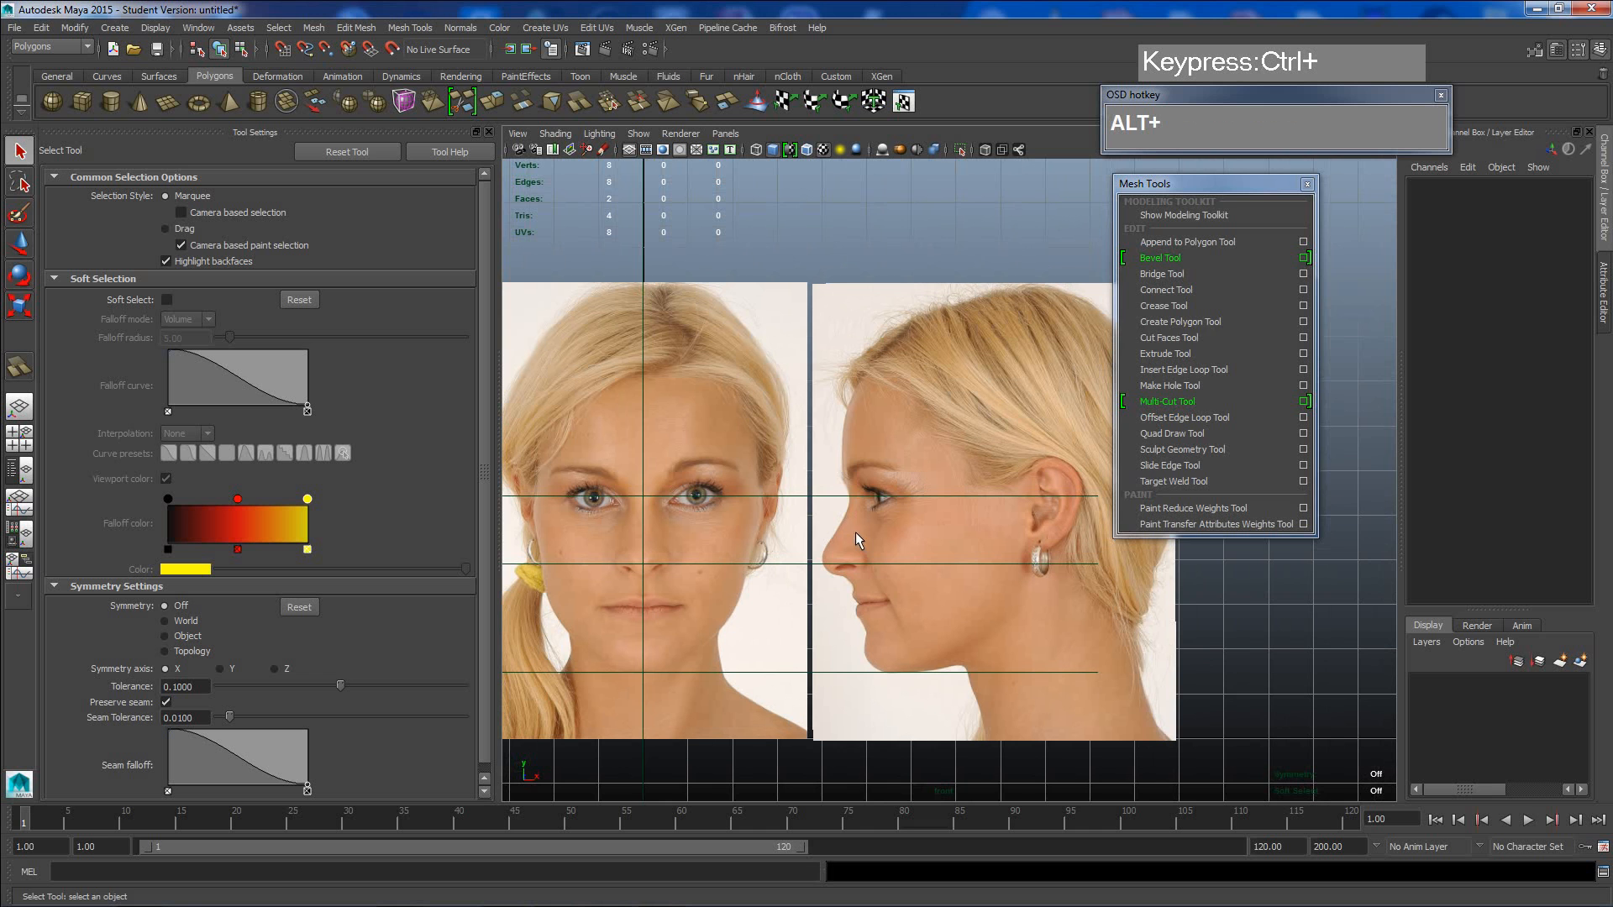
pyautogui.moveTo(1234, 185); pyautogui.dragTo(1337, 188)
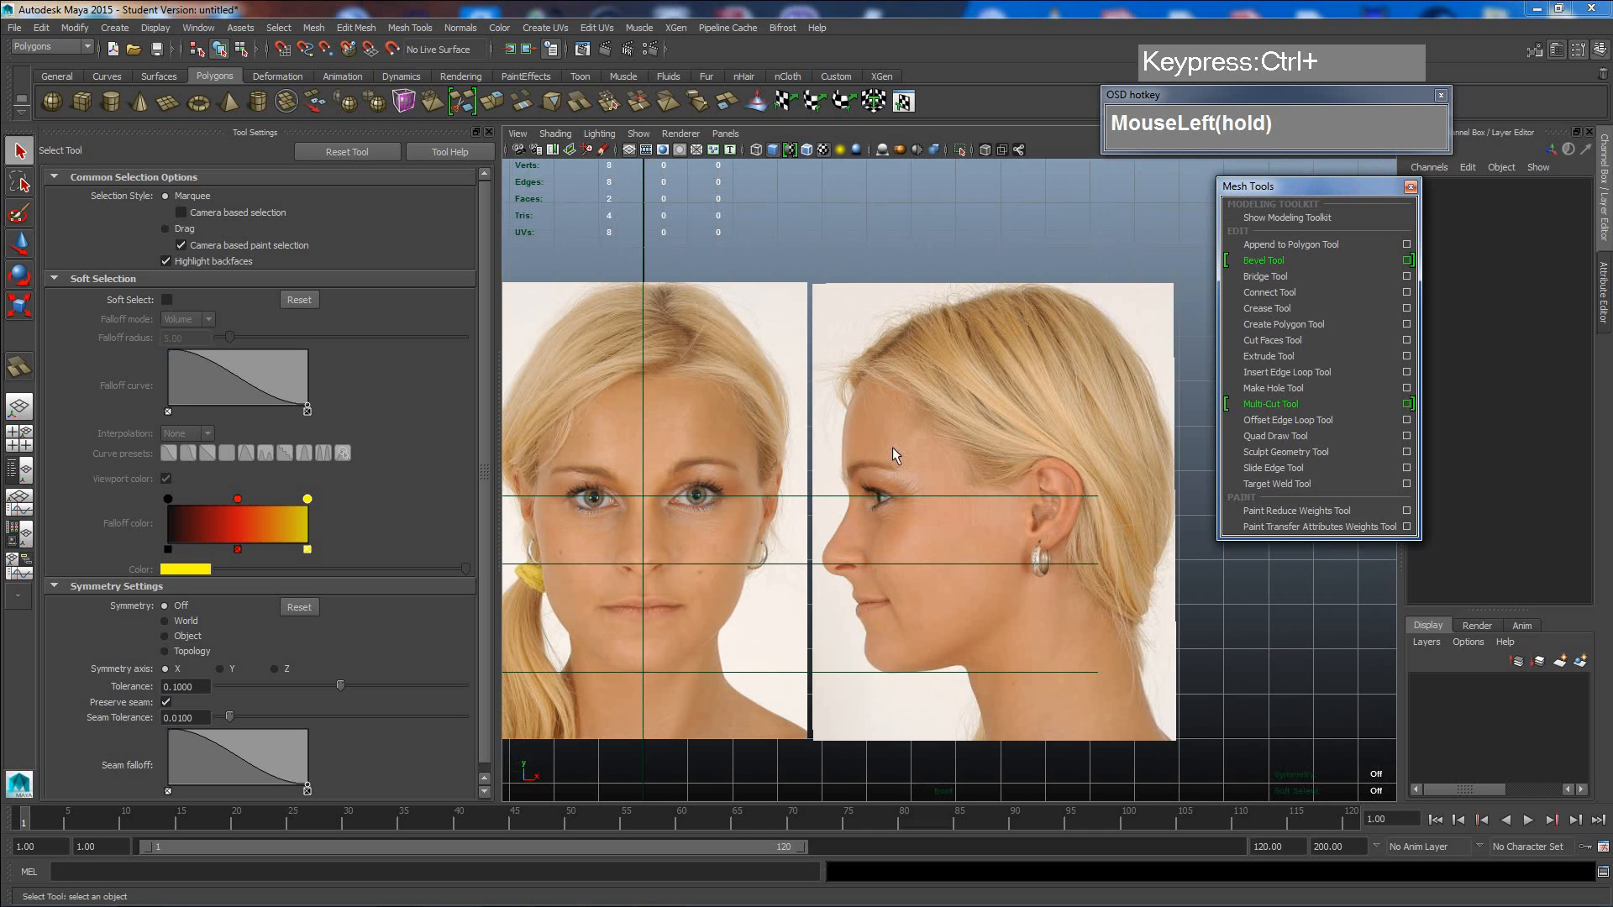
pyautogui.scroll(-3, 931, 456)
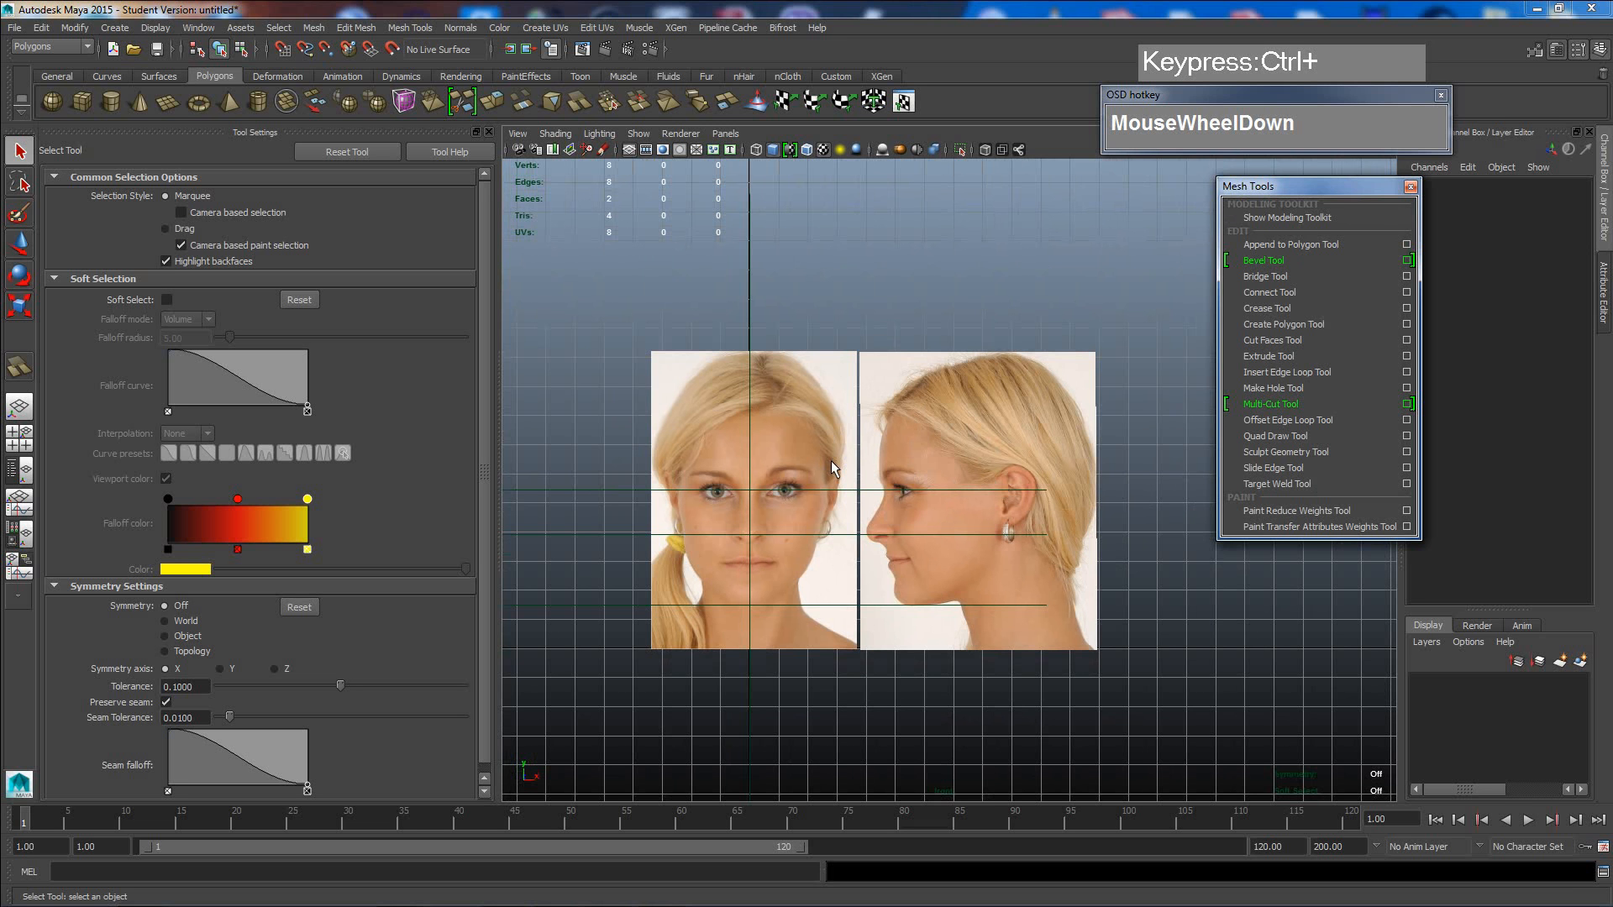
# - Close the tool settings and switch to the perspective view with both photo planes in sight
pyautogui.click(489, 132)
pyautogui.scroll(-4, 697, 410)
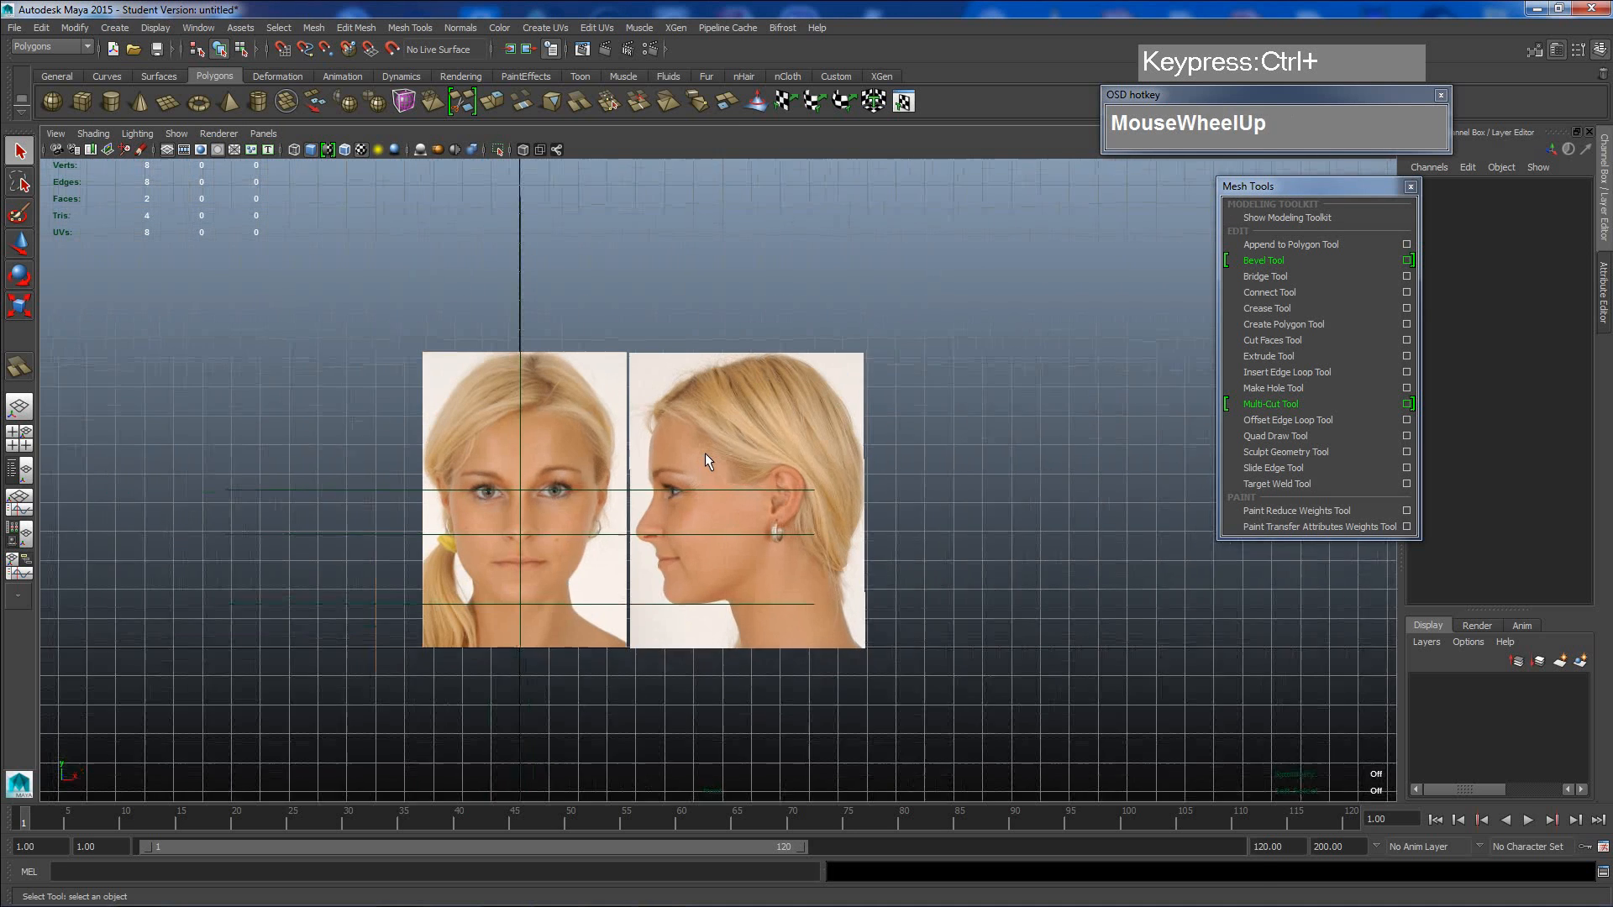
pyautogui.scroll(2, 706, 455)
pyautogui.press('space')
pyautogui.moveTo(706, 455)
pyautogui.mouseDown()
pyautogui.moveTo(717, 418)
pyautogui.moveTo(710, 434)
pyautogui.mouseUp()
pyautogui.scroll(-5, 731, 452)
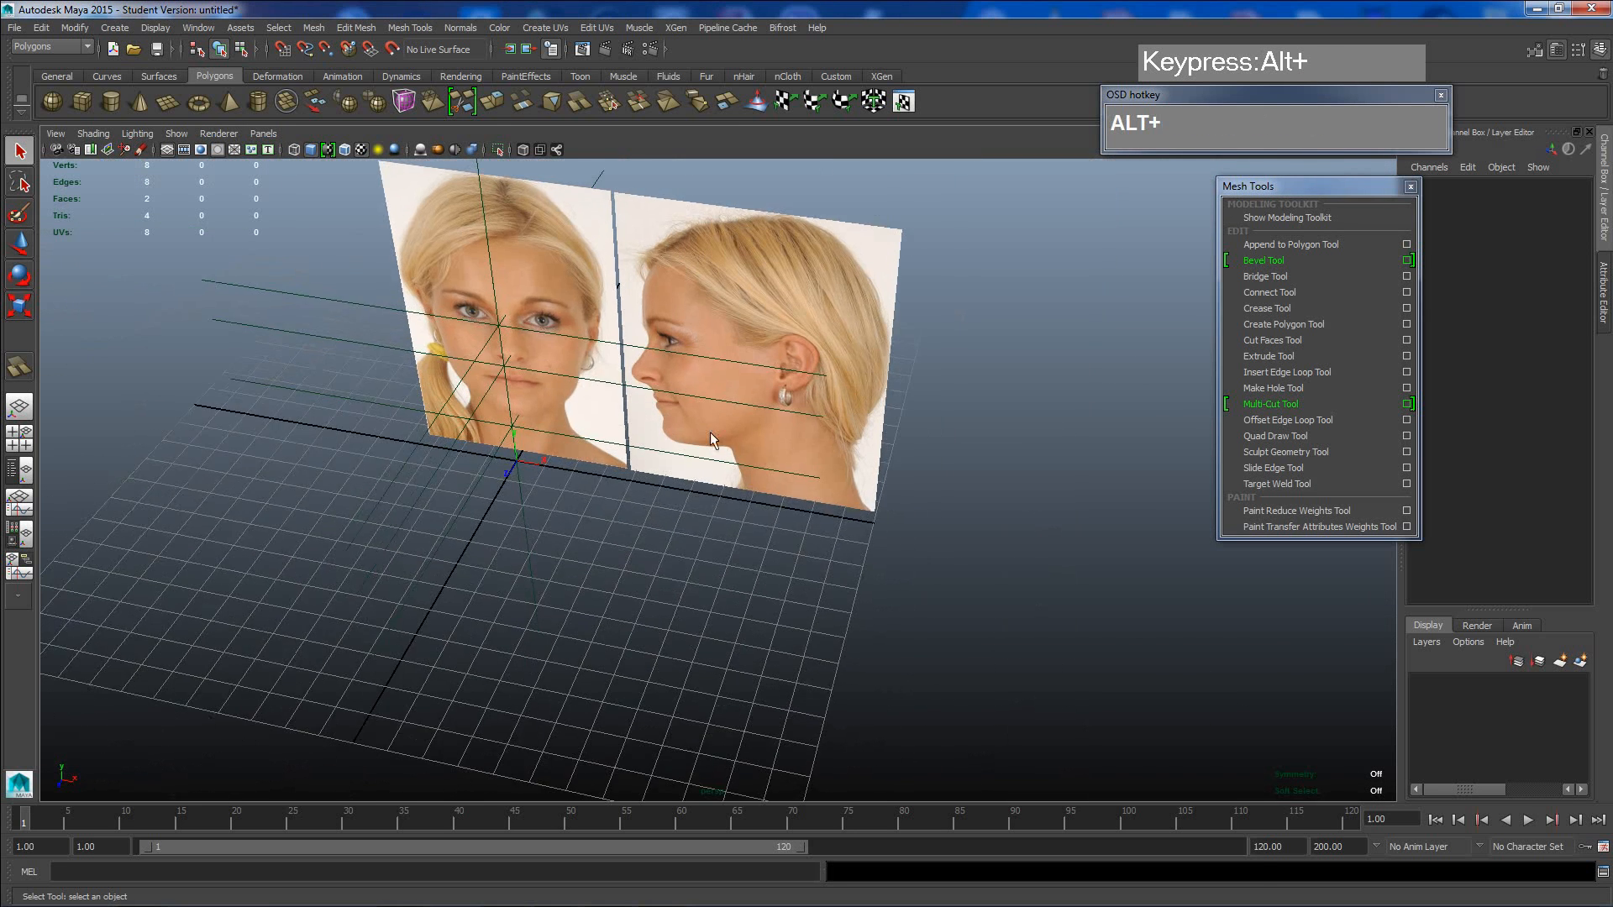
pyautogui.keyDown('alt'); pyautogui.moveTo(711, 438); pyautogui.dragTo(689, 420, button='middle'); pyautogui.keyUp('alt')
pyautogui.scroll(-2, 588, 361)
# - Move the front-photo plane back to about -6.61 in Translate Z
pyautogui.click(538, 317)
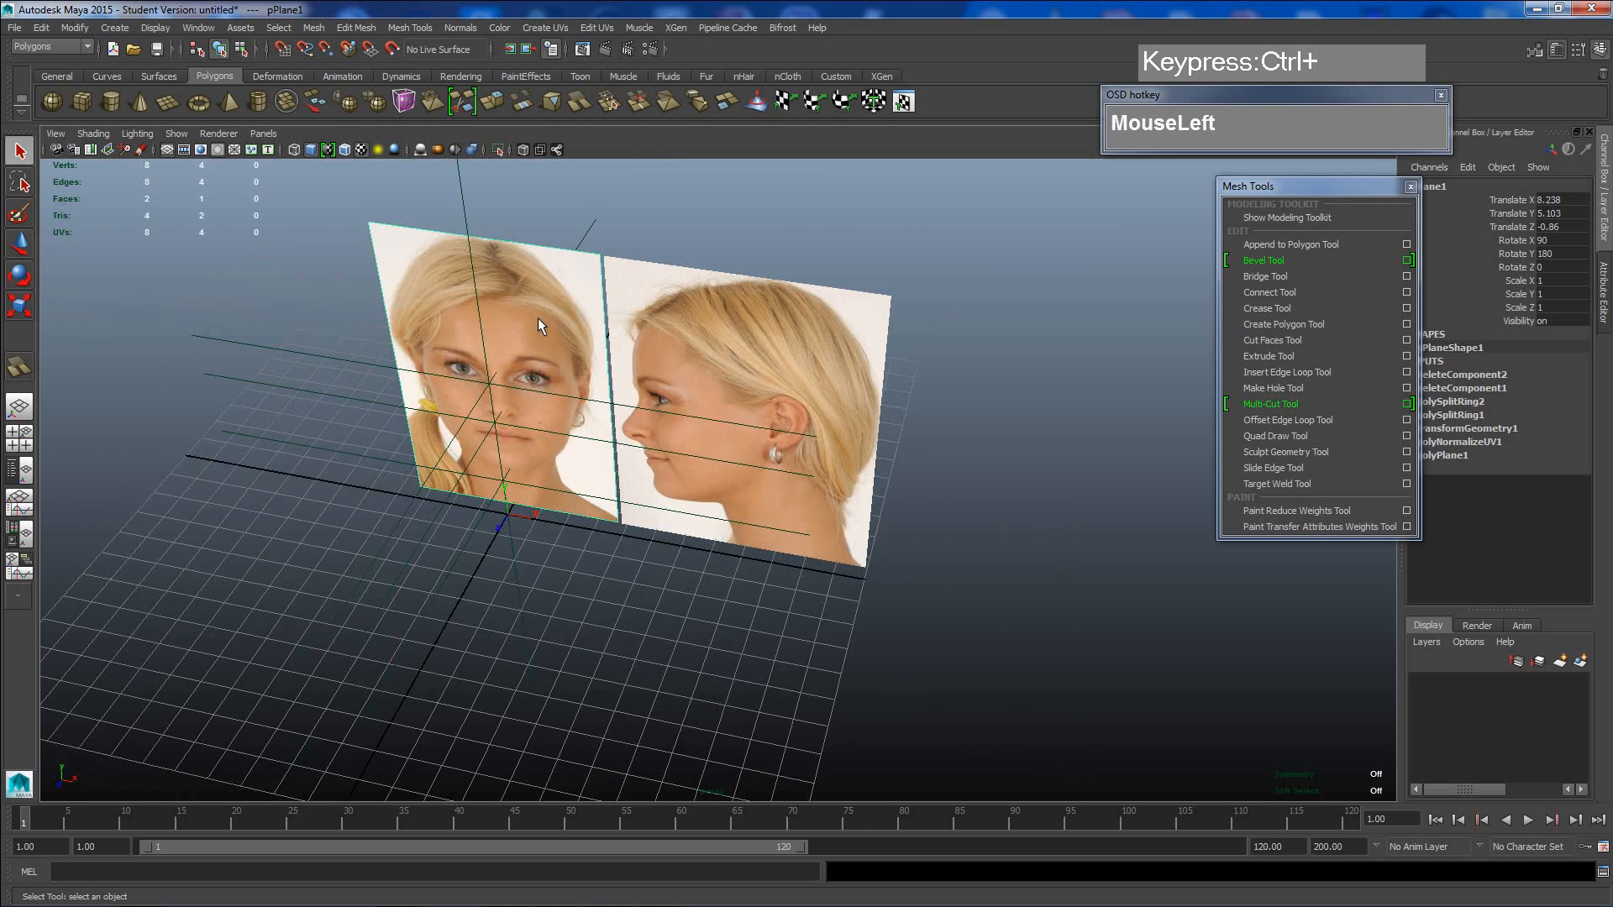
pyautogui.press('w')
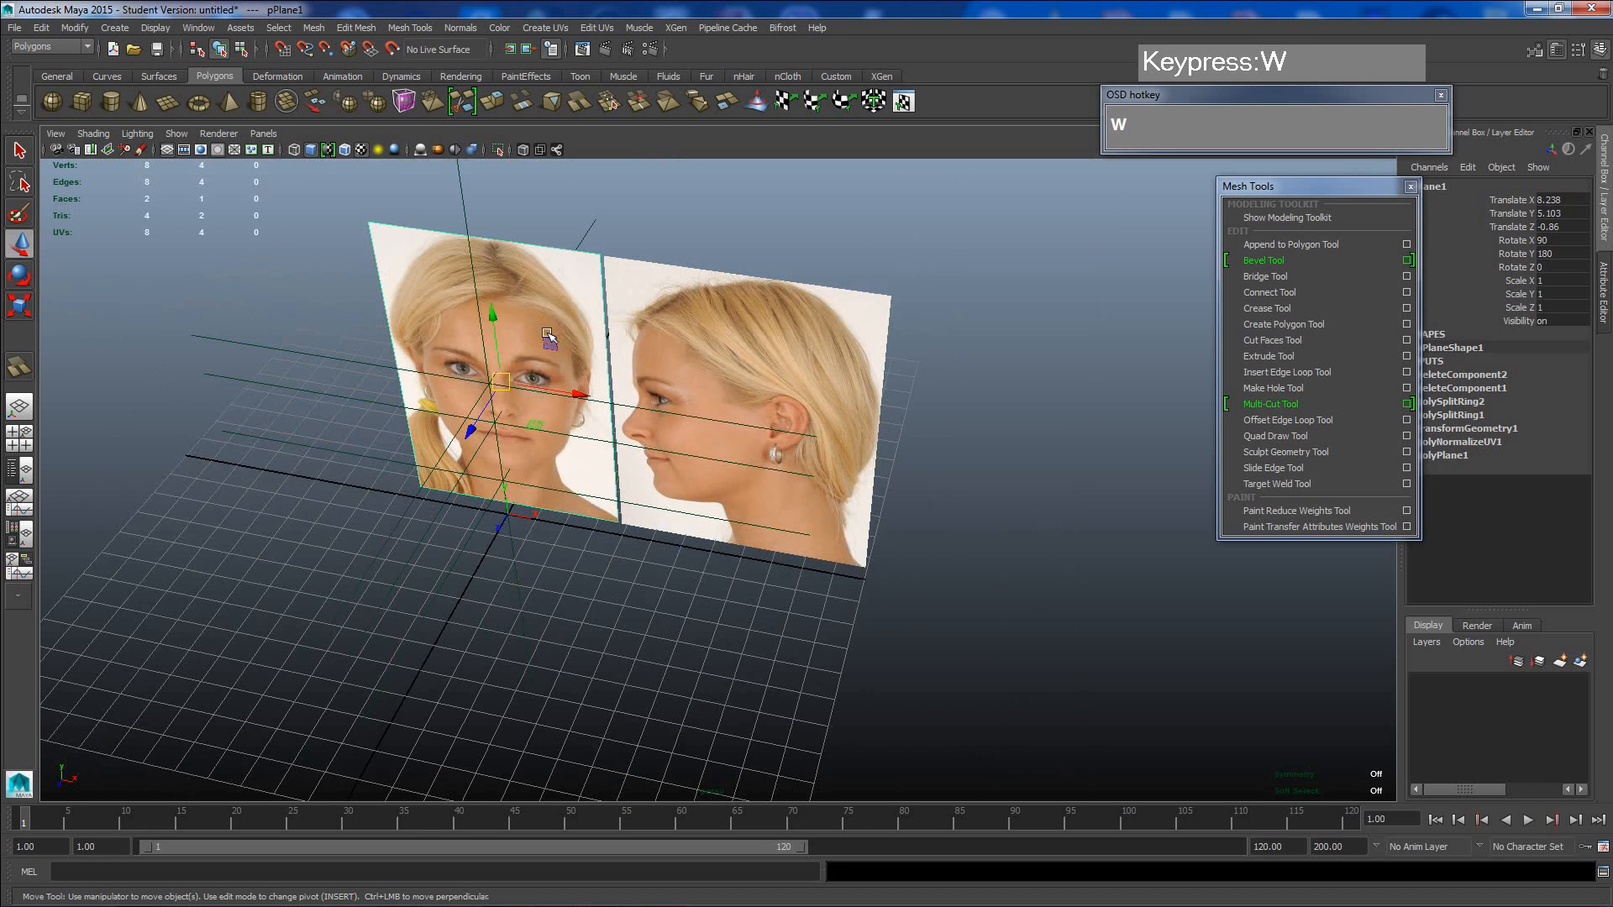
pyautogui.moveTo(471, 433); pyautogui.dragTo(580, 356)
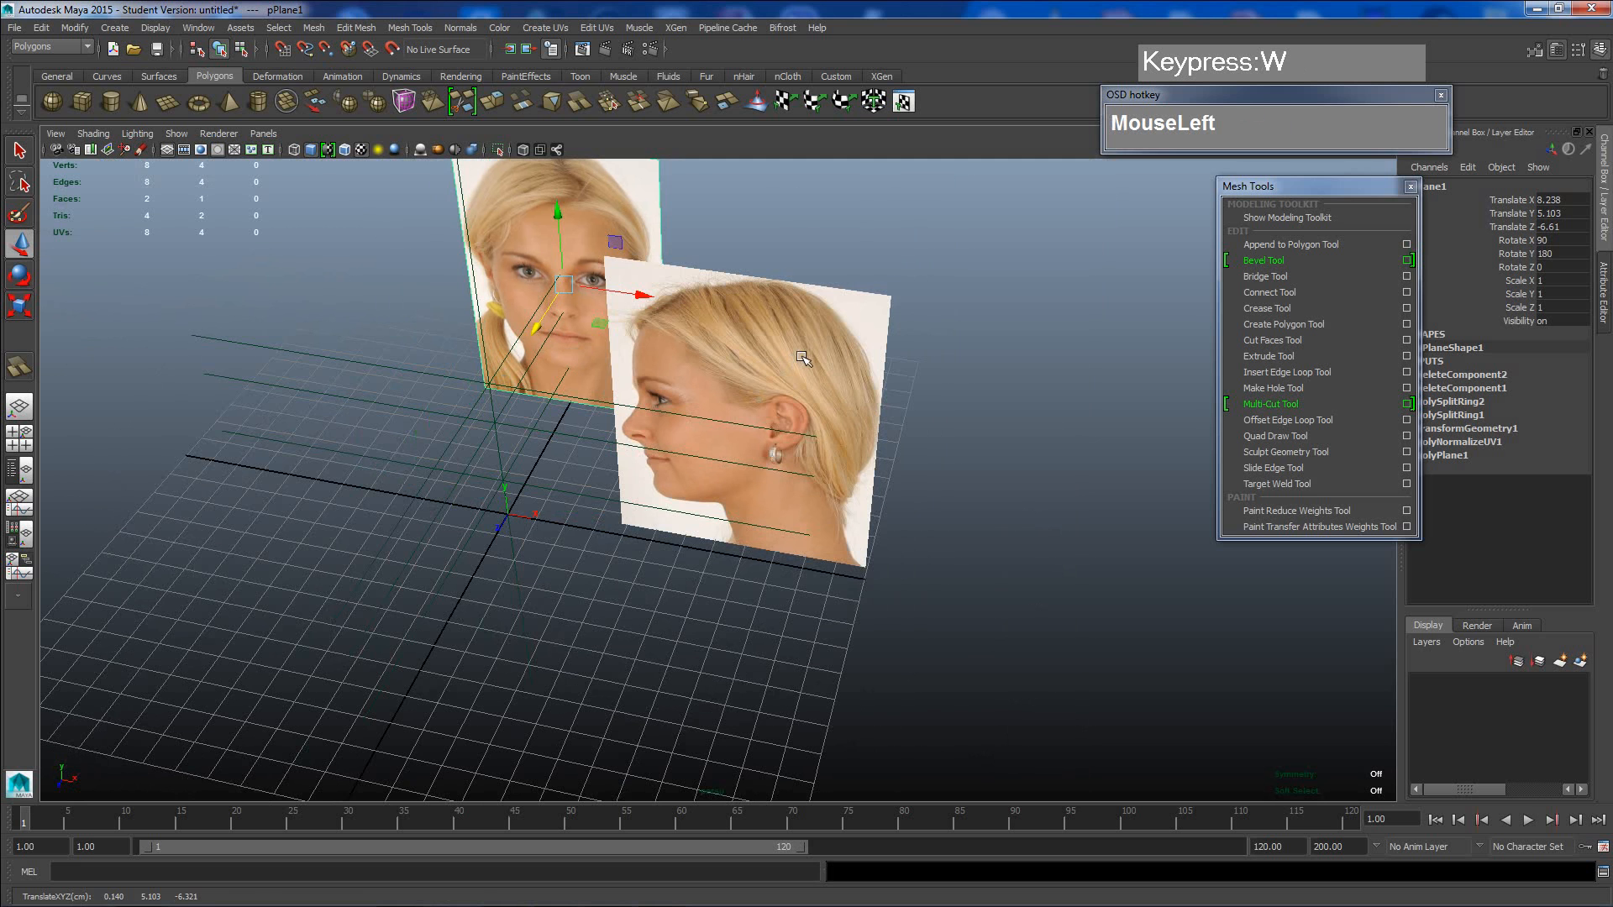
# - Rotate the side-photo plane 90 degrees about Y with snapped rotation
pyautogui.moveTo(813, 351); pyautogui.dragTo(790, 418)
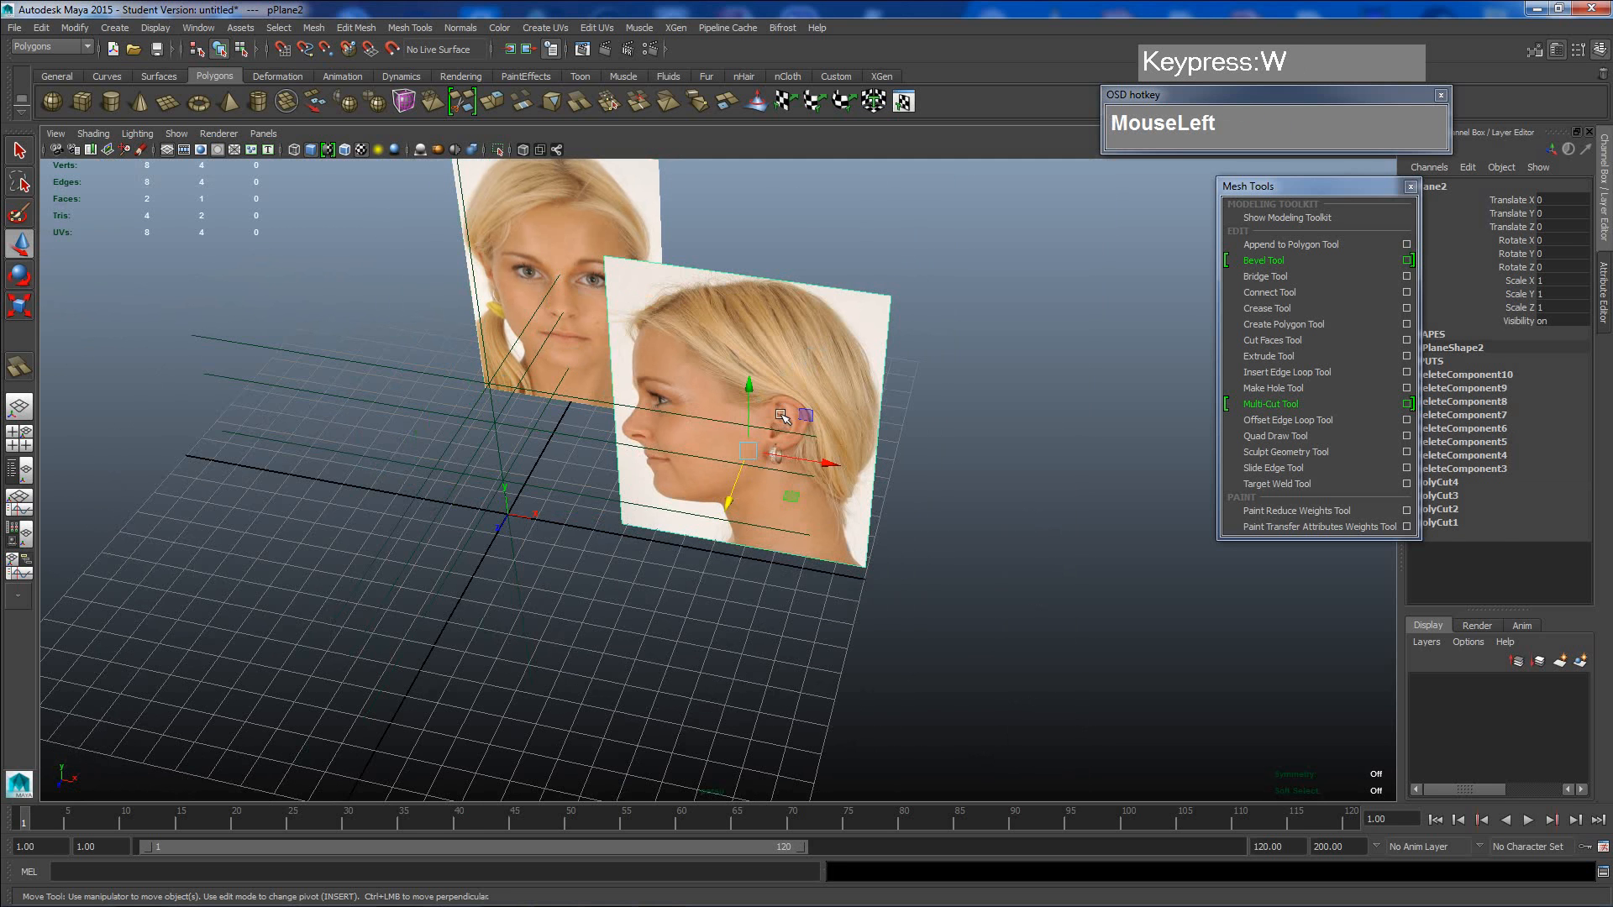
pyautogui.press('e')
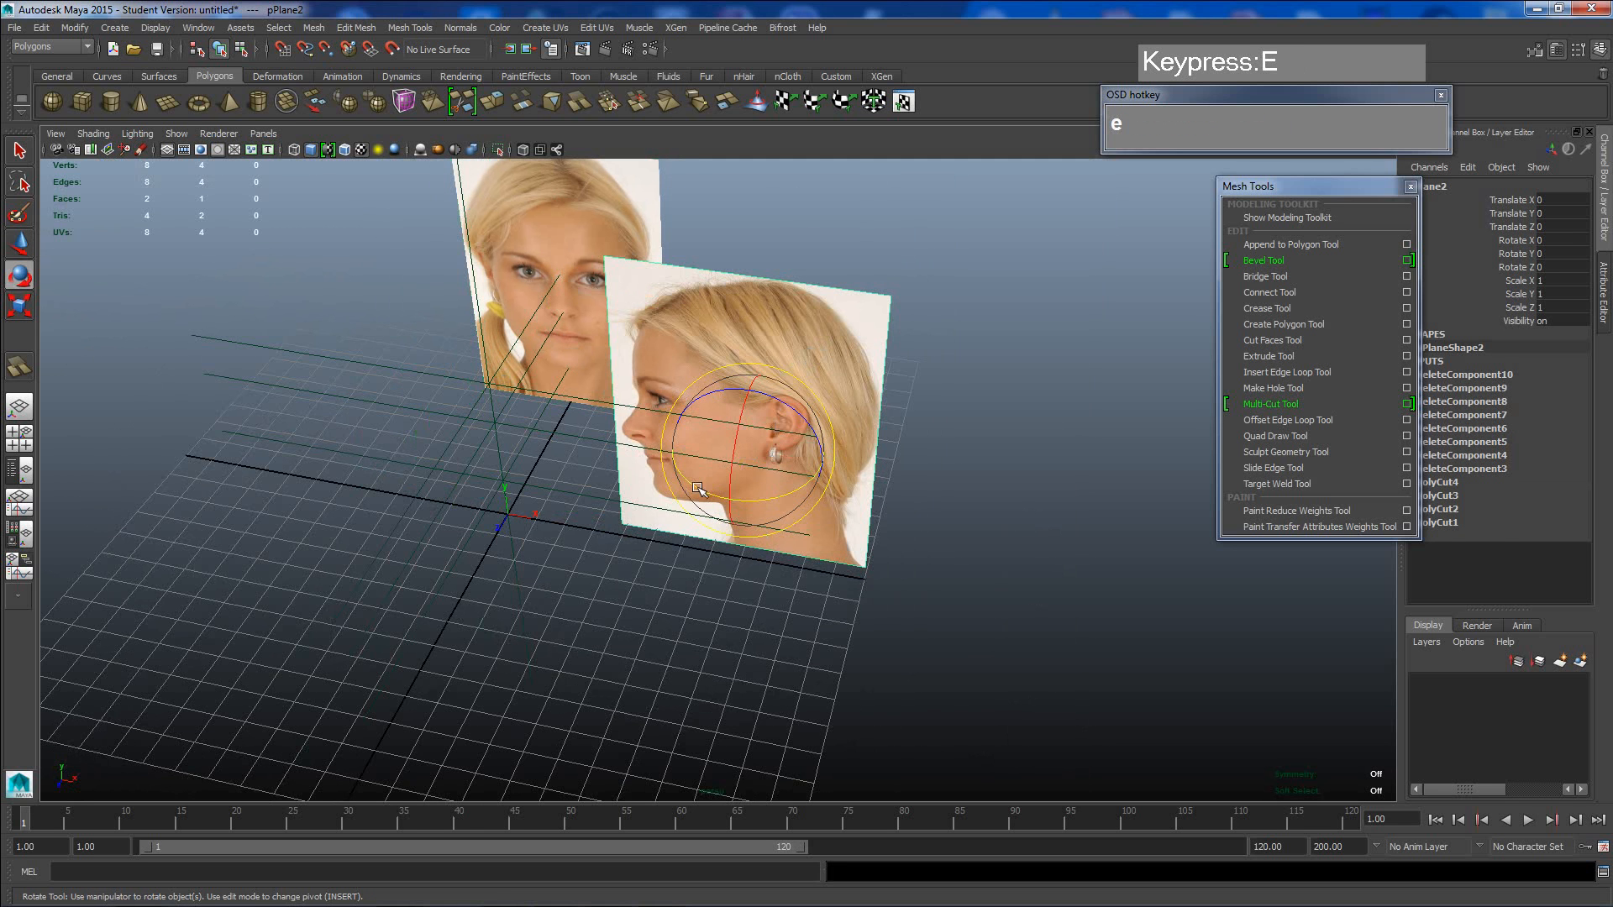
pyautogui.press('j')
pyautogui.moveTo(694, 489); pyautogui.dragTo(799, 495)
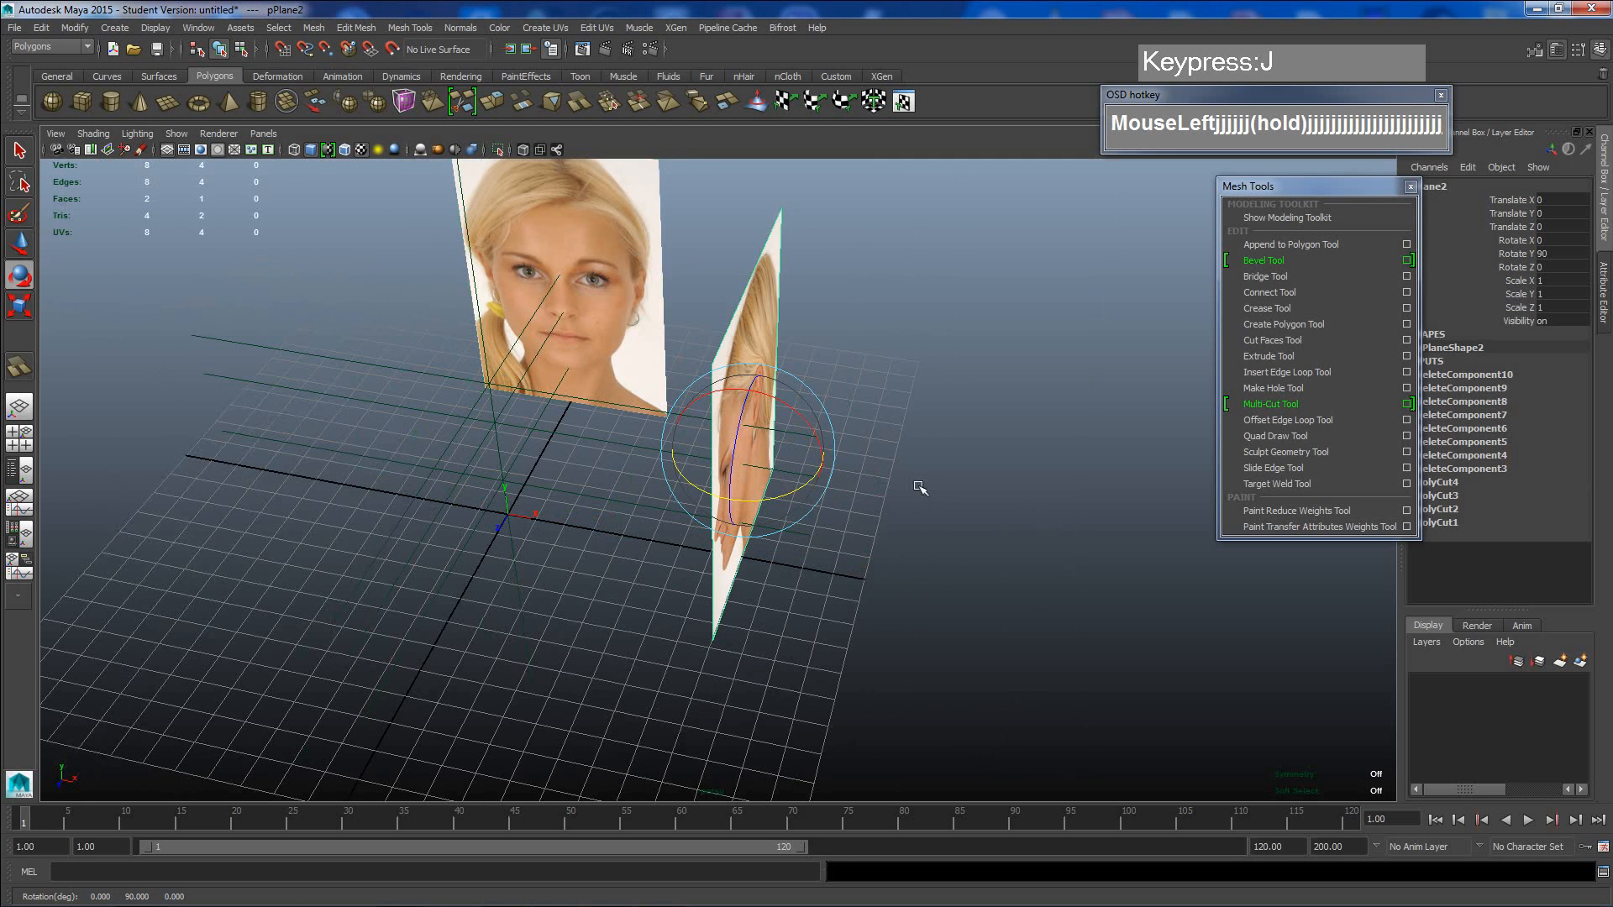
# - Move the side-photo plane across the grid to about -13.598 in Translate X
pyautogui.keyDown('alt'); pyautogui.moveTo(937, 504); pyautogui.dragTo(912, 504); pyautogui.keyUp('alt')
pyautogui.keyDown('alt'); pyautogui.moveTo(912, 504); pyautogui.dragTo(898, 548, button='middle'); pyautogui.keyUp('alt')
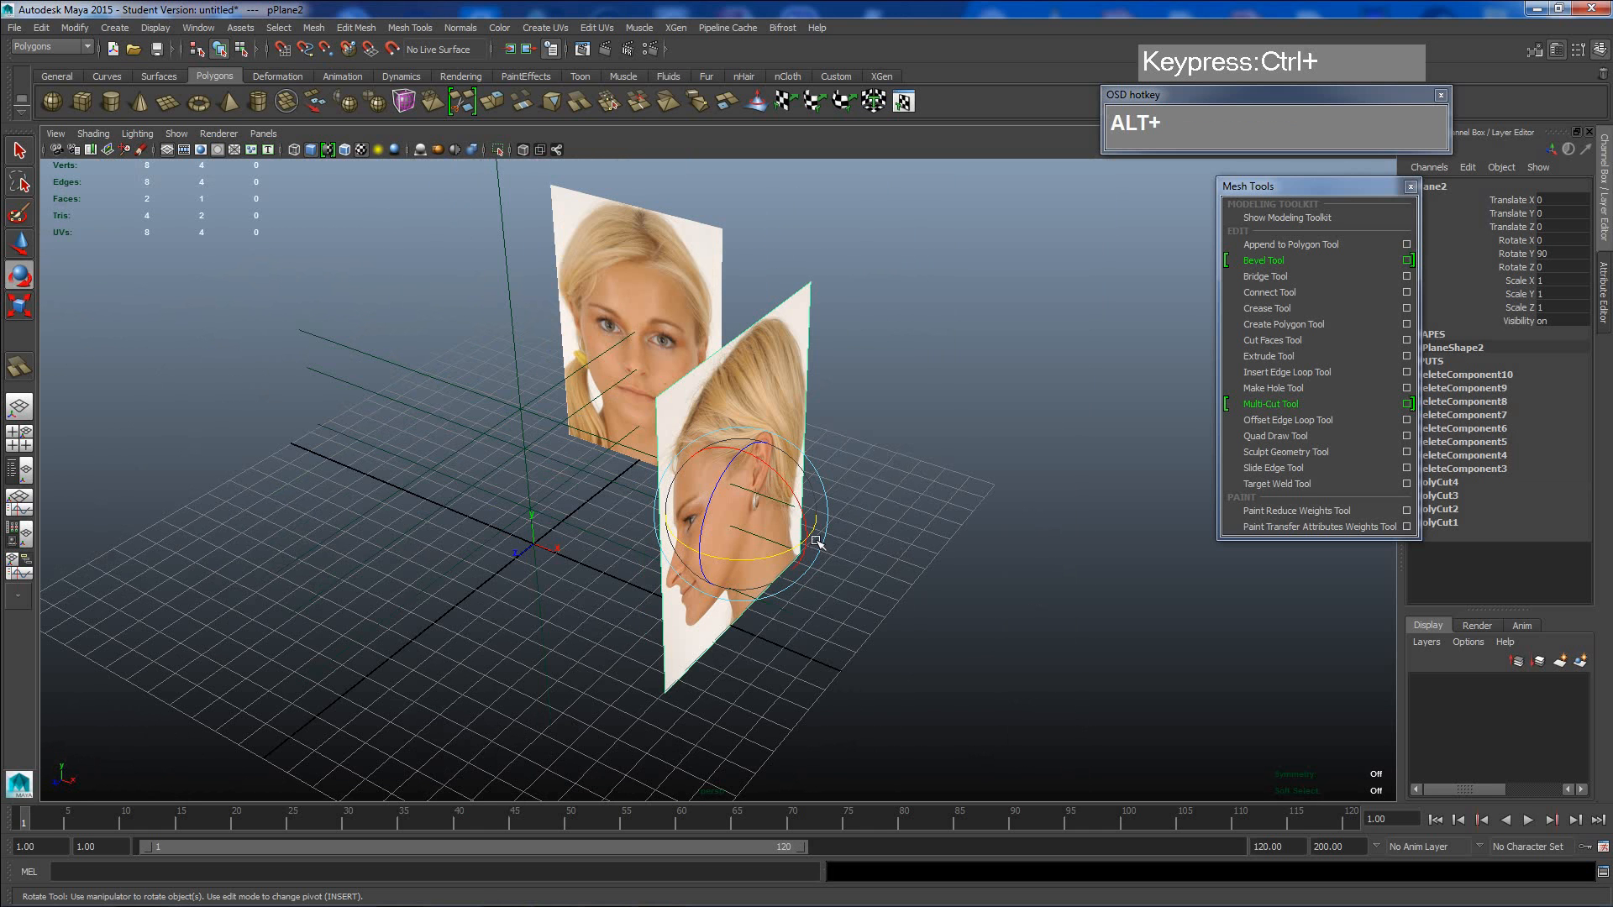
pyautogui.press('w')
pyautogui.moveTo(808, 542); pyautogui.dragTo(454, 444)
# - Select the three alignment locators together and delete them from the scene
pyautogui.keyDown('alt'); pyautogui.moveTo(601, 538); pyautogui.dragTo(686, 628); pyautogui.keyUp('alt')
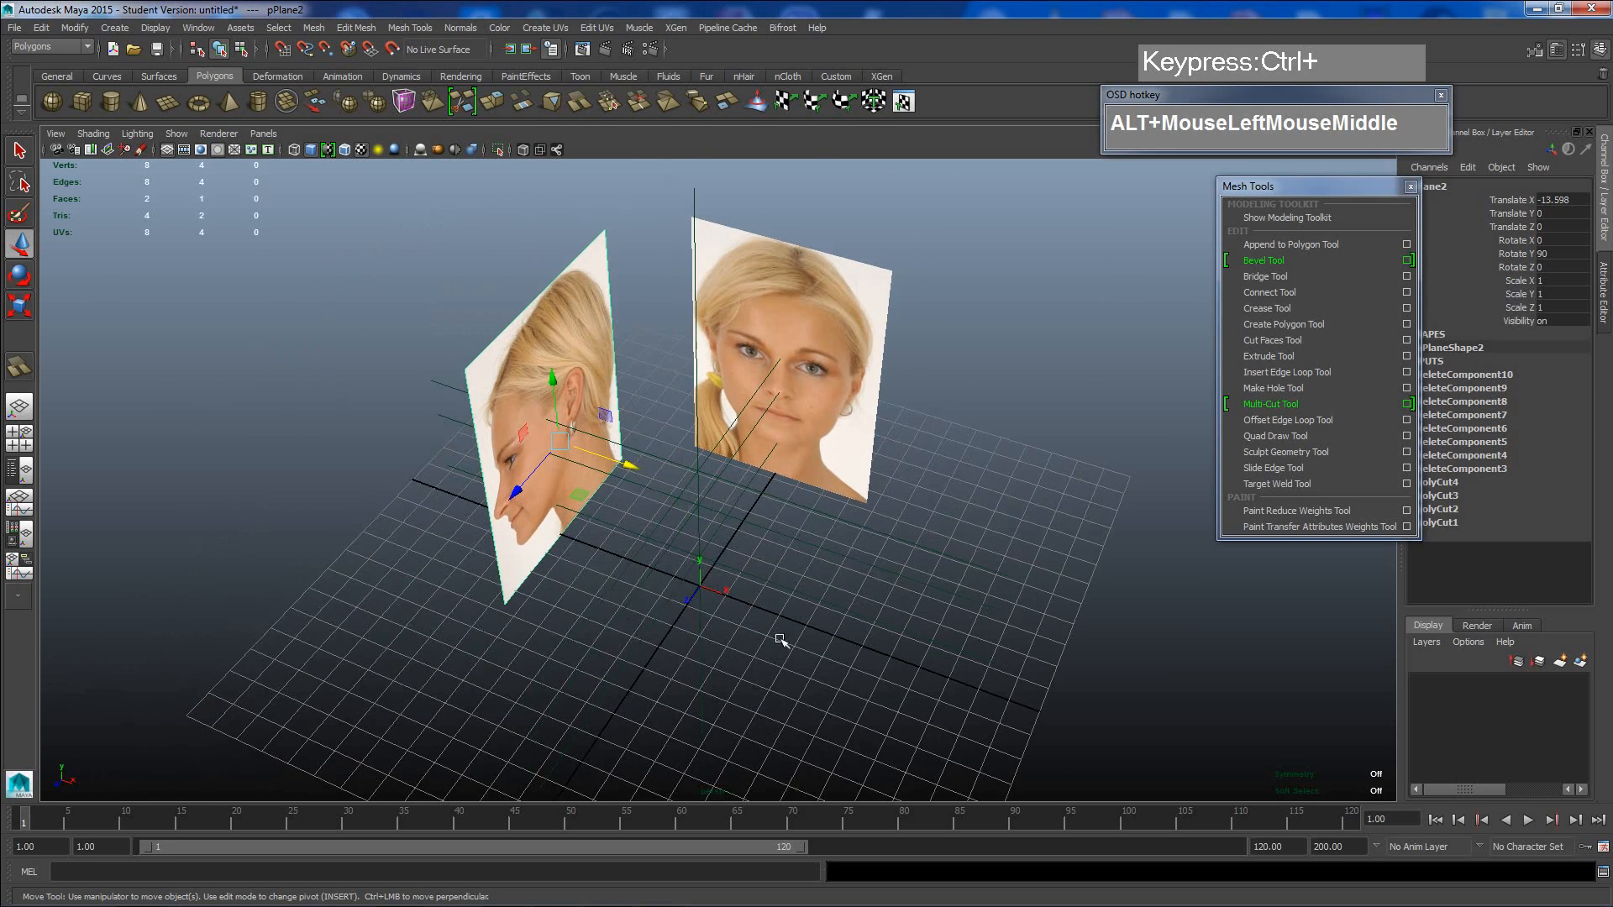
pyautogui.keyDown('alt'); pyautogui.moveTo(723, 584); pyautogui.dragTo(738, 547, button='middle'); pyautogui.keyUp('alt')
pyautogui.keyDown('alt'); pyautogui.moveTo(738, 547); pyautogui.dragTo(767, 558); pyautogui.keyUp('alt')
pyautogui.scroll(3, 795, 549)
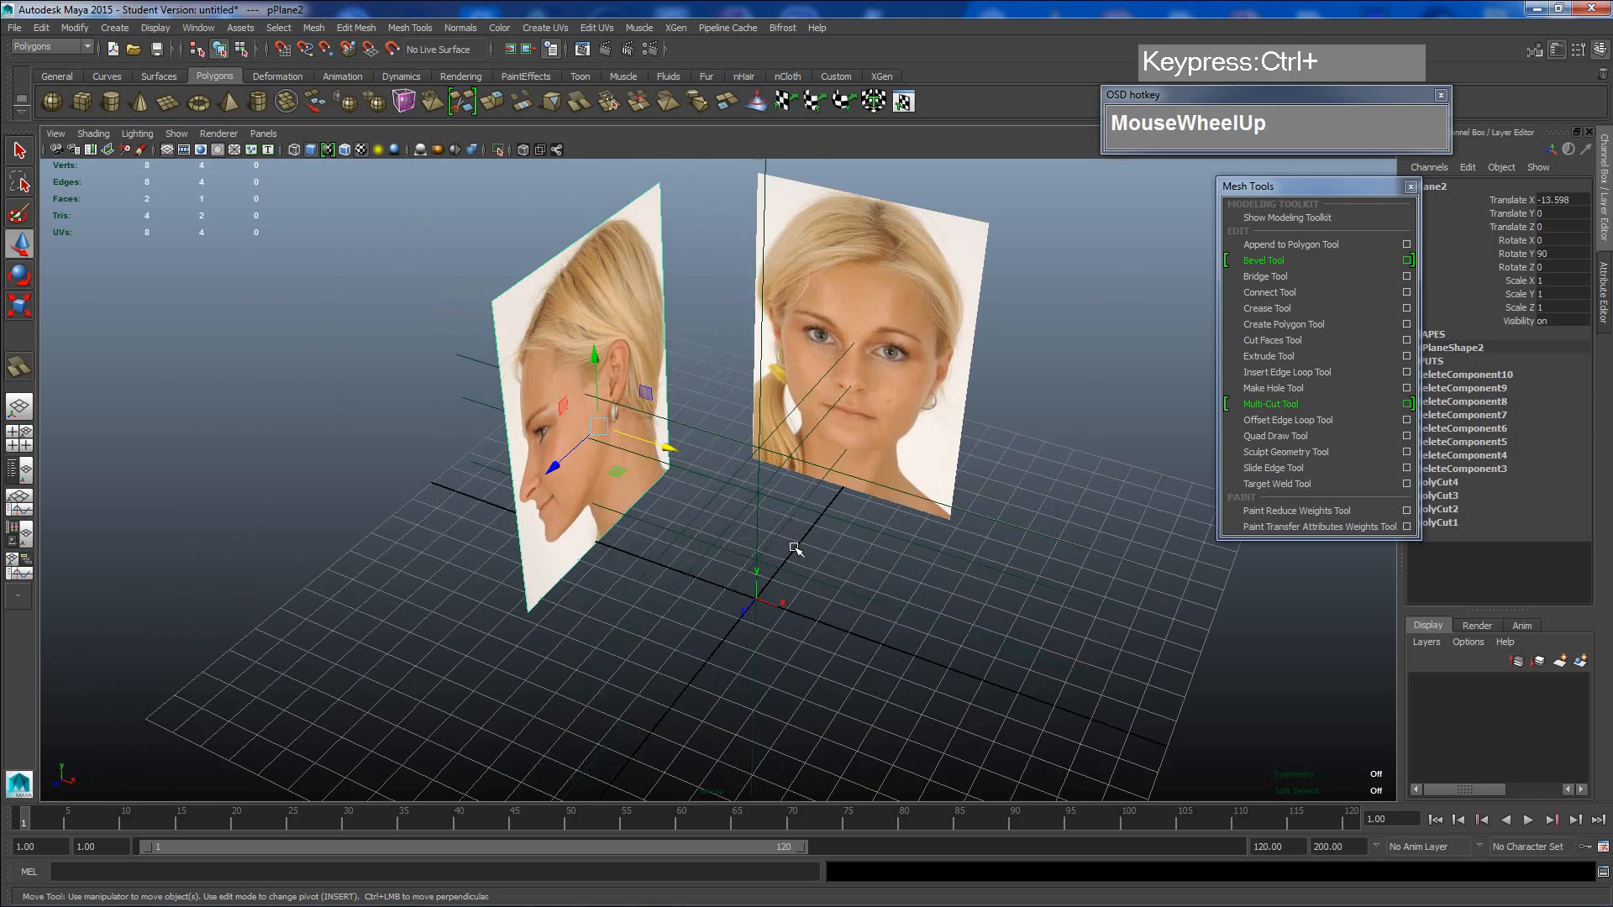
pyautogui.scroll(-3, 823, 608)
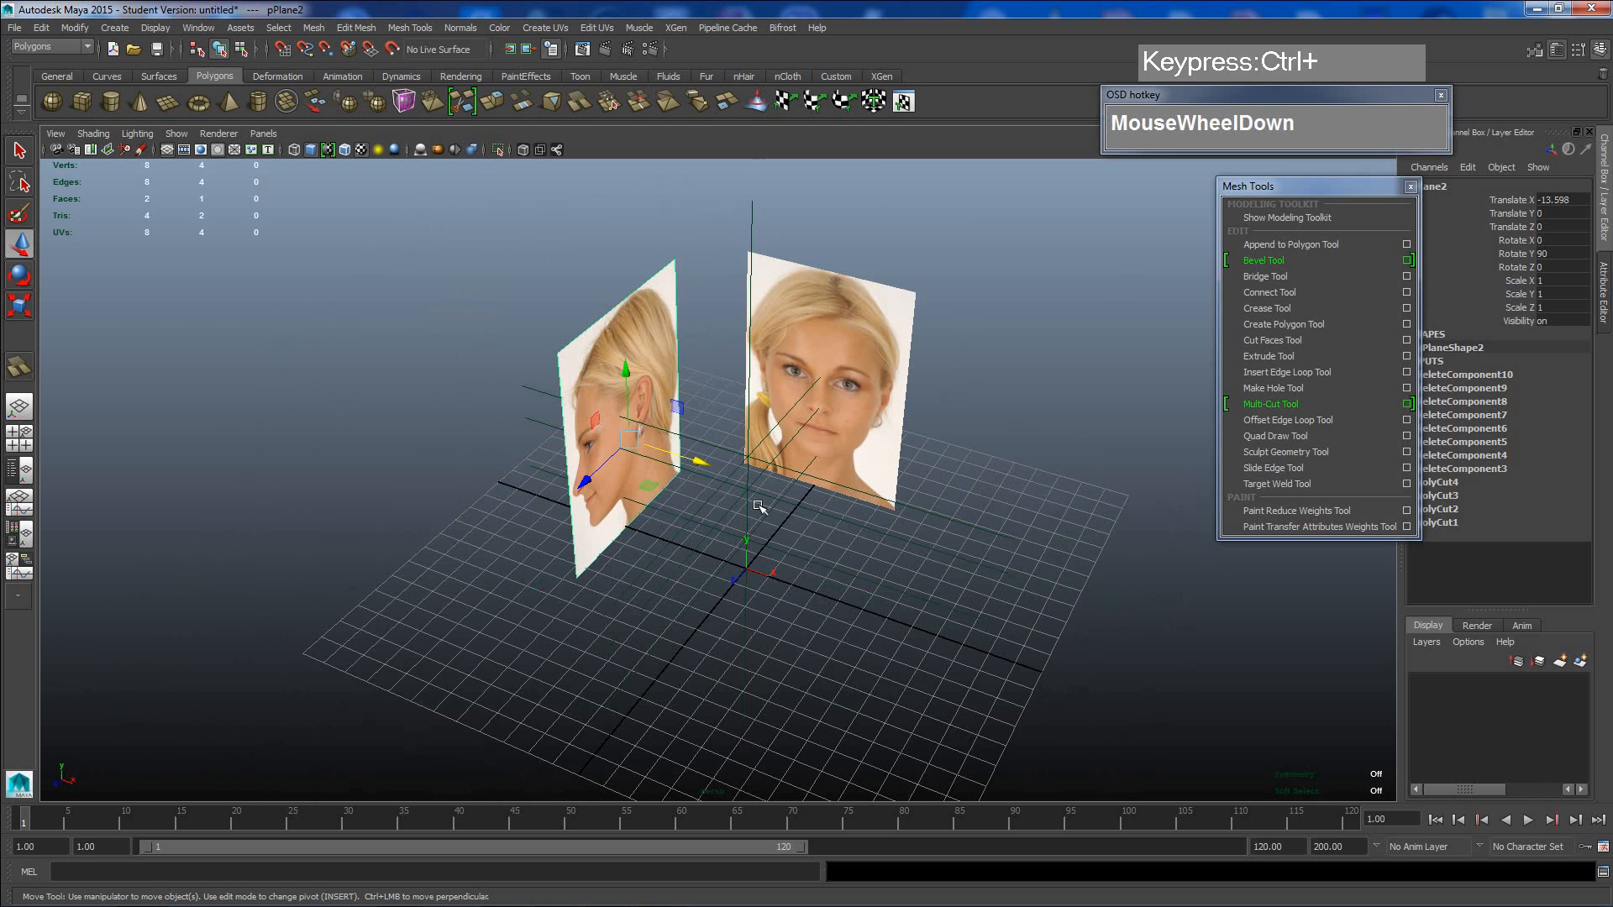
pyautogui.click(702, 592)
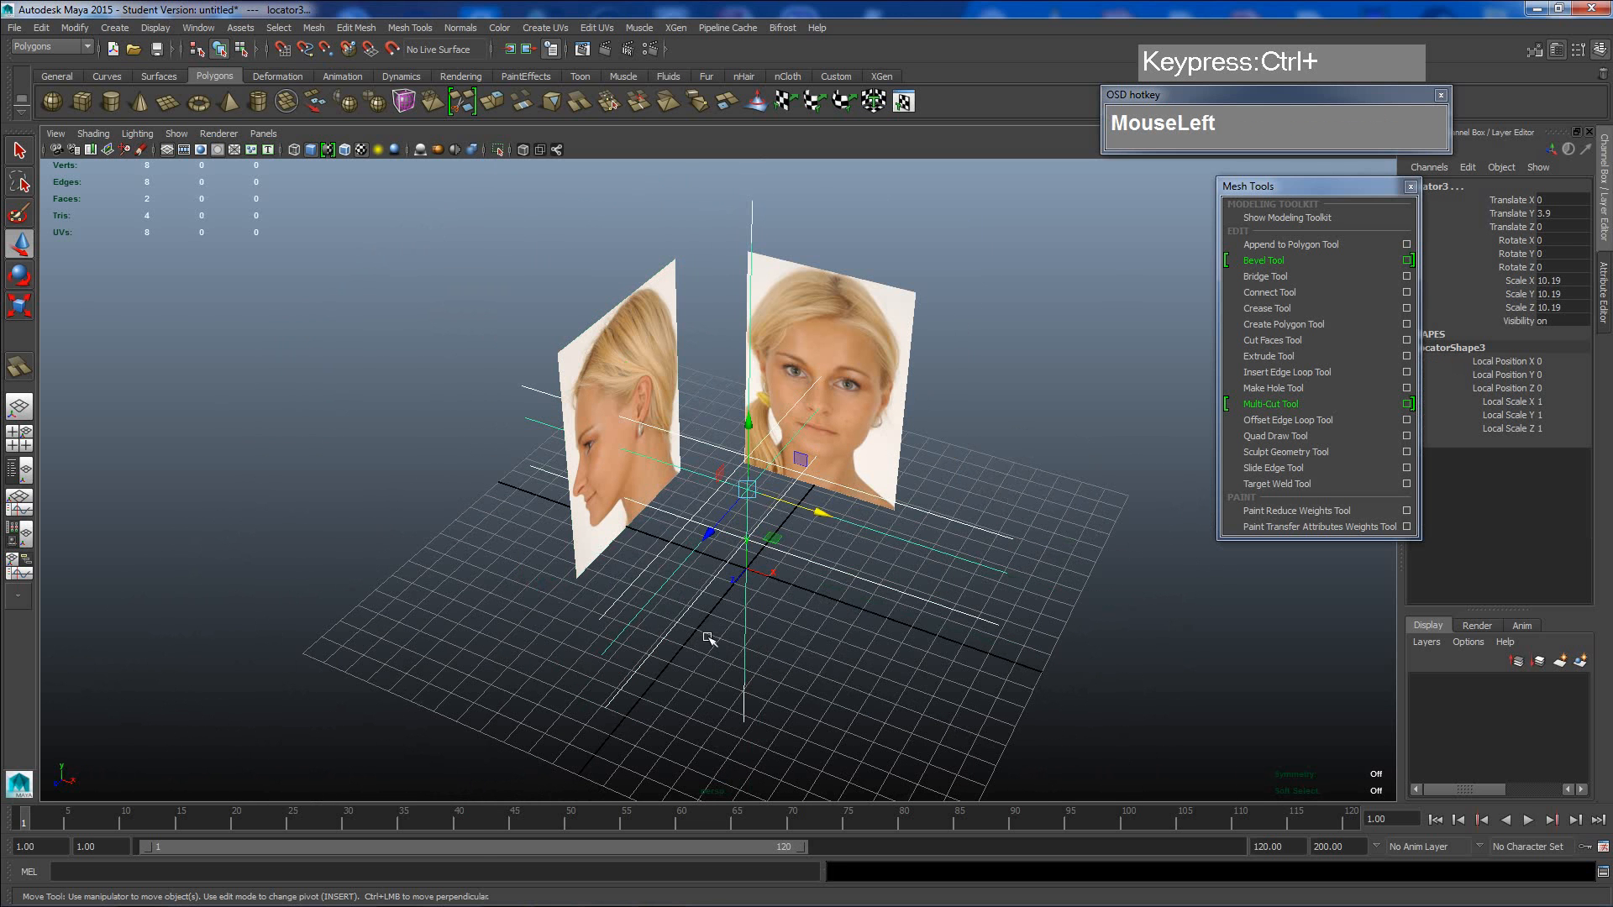
pyautogui.click(778, 652)
pyautogui.moveTo(710, 423); pyautogui.dragTo(706, 687)
pyautogui.press('Delete')
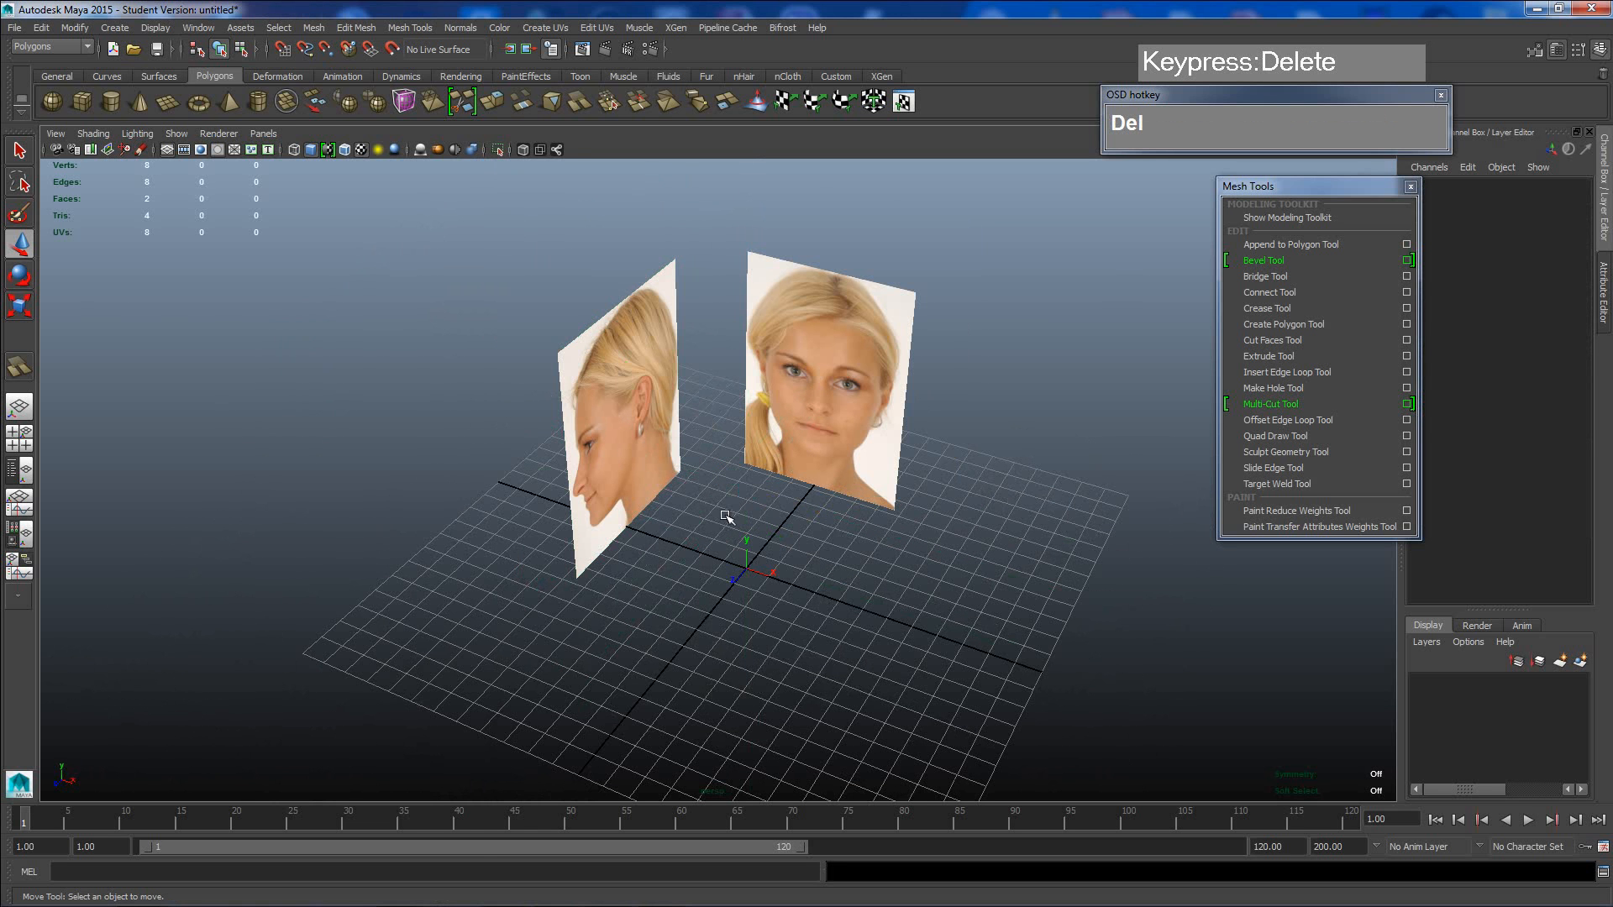
# - Put both photo planes in a new display layer and test it by switching its visibility off and on
pyautogui.moveTo(565, 217); pyautogui.dragTo(776, 364)
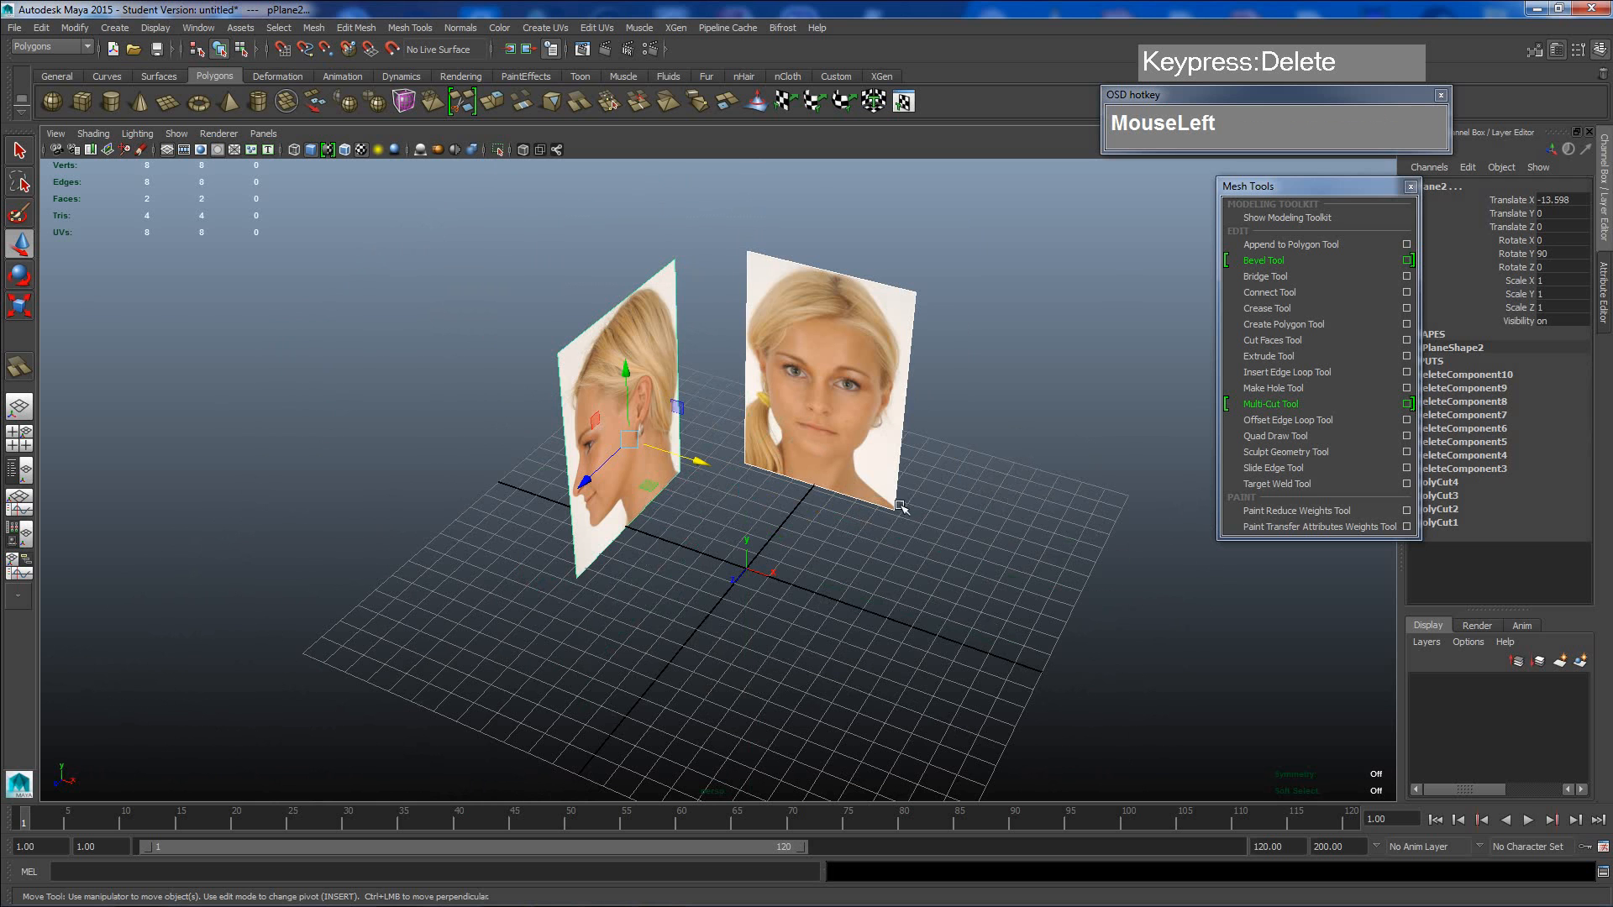
pyautogui.click(1039, 396)
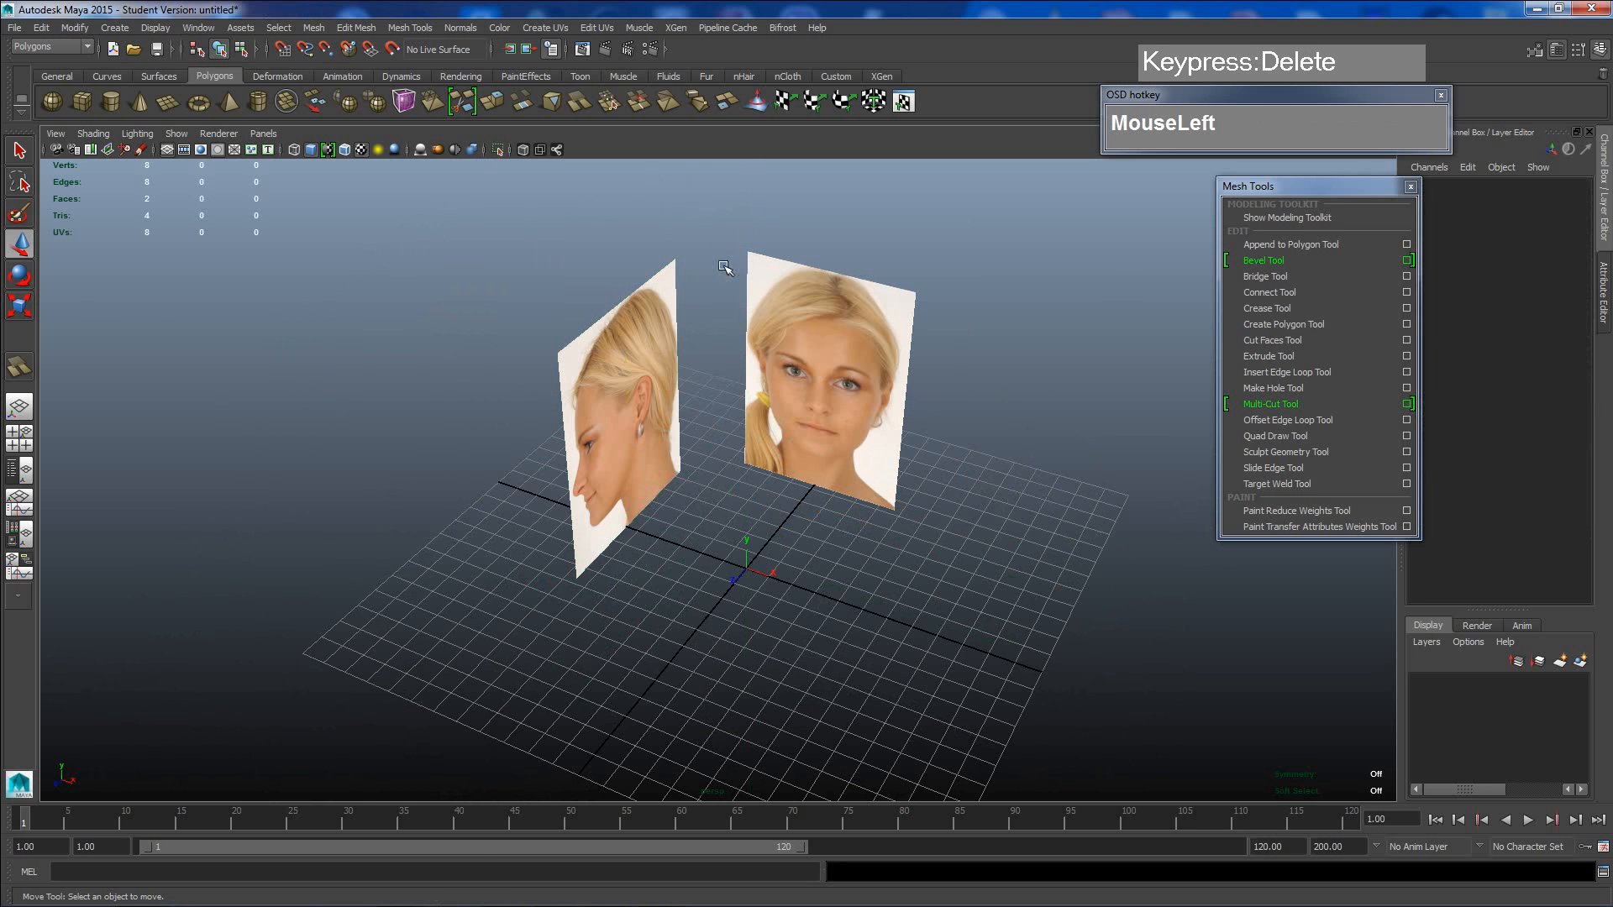
pyautogui.moveTo(586, 206); pyautogui.dragTo(764, 305)
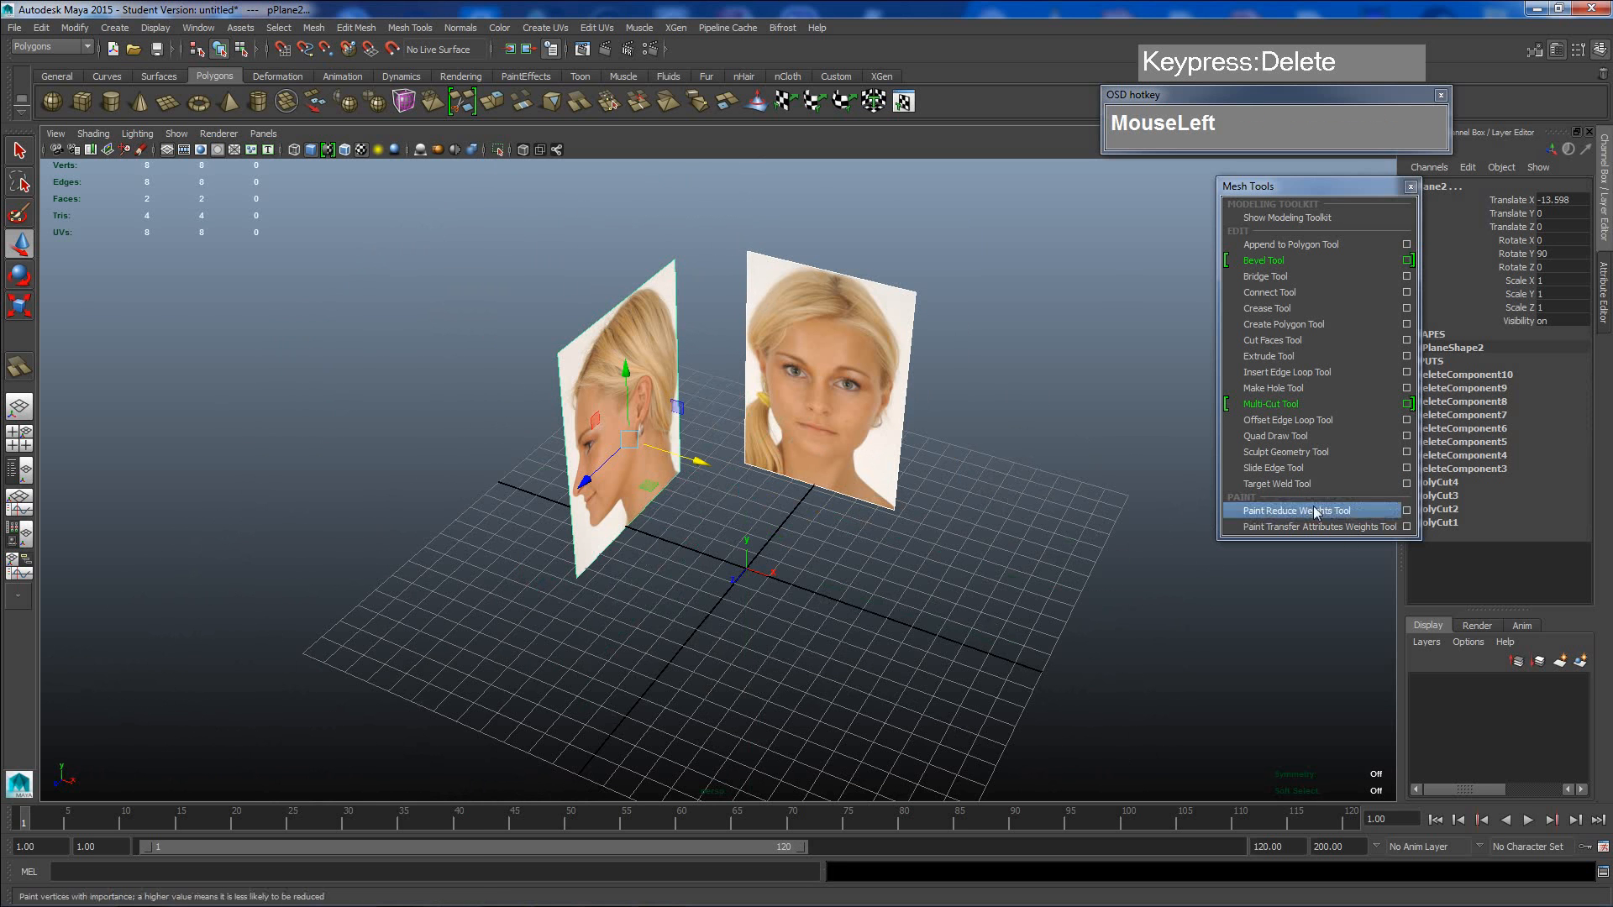
pyautogui.click(1581, 663)
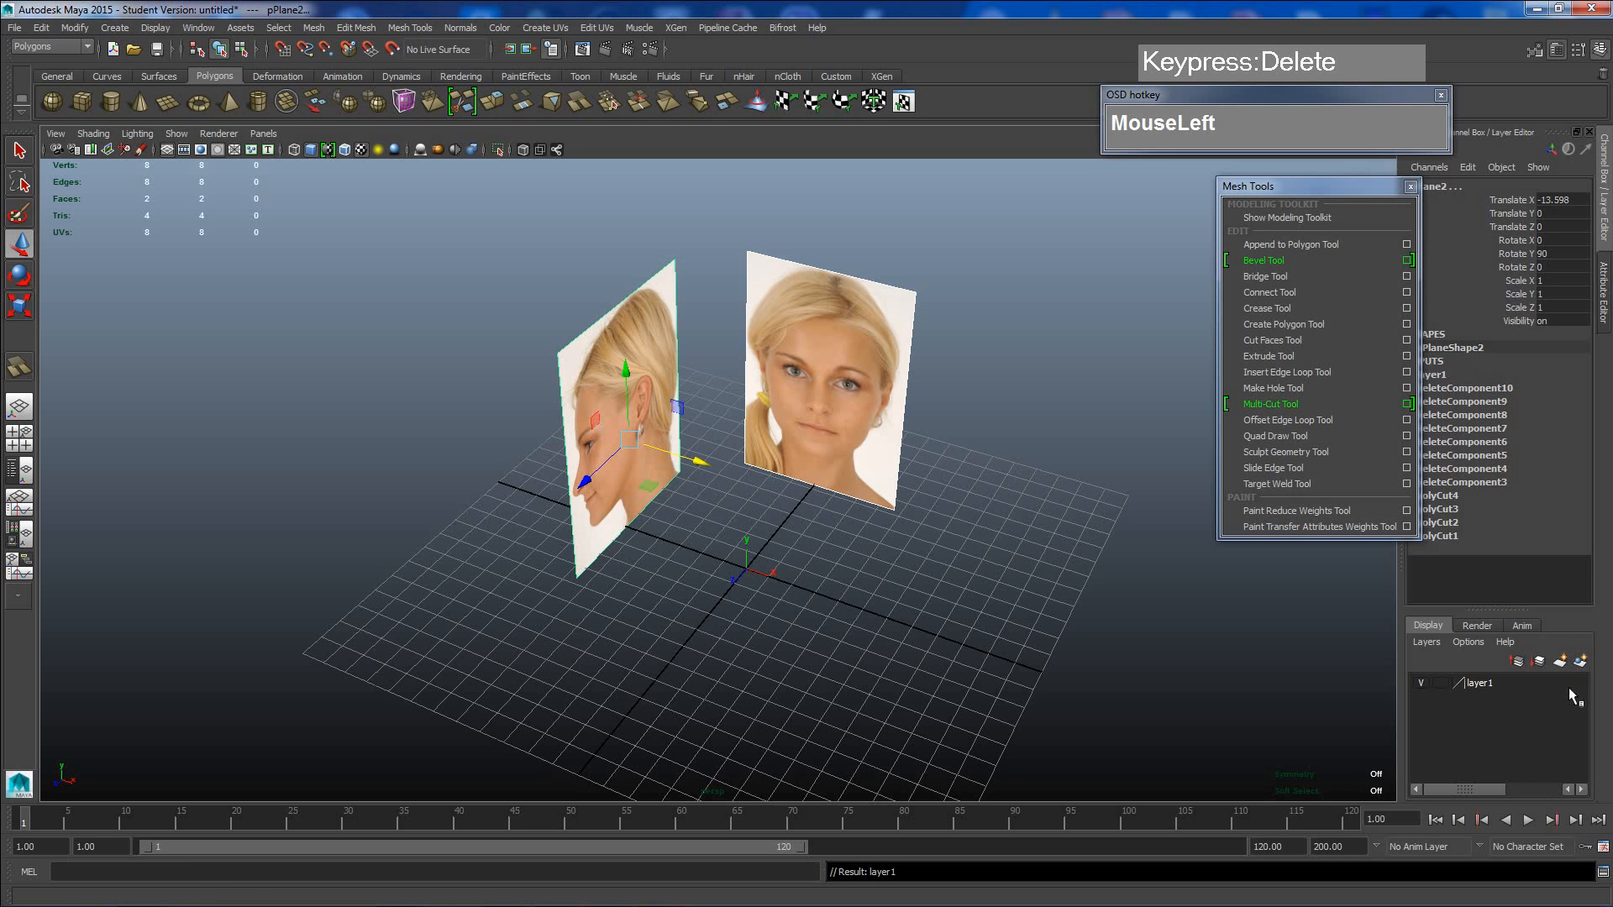
pyautogui.click(1421, 683)
pyautogui.click(1421, 683)
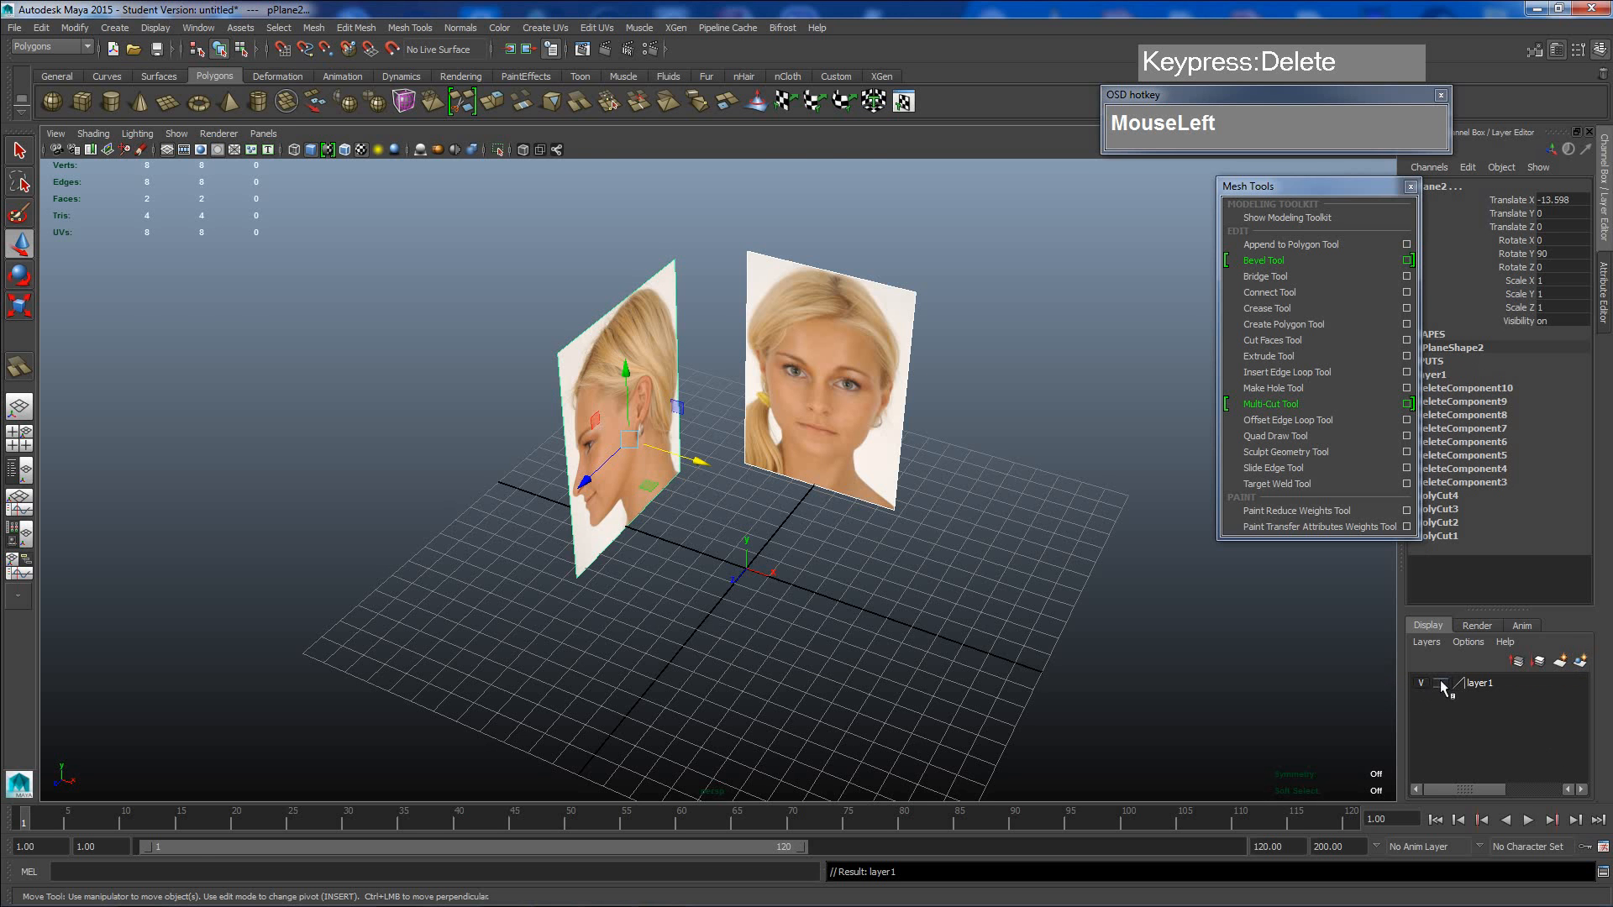
# - Switch the photo planes' layer to the Reference display type and test in the viewport that neither plane can be selected
pyautogui.click(1440, 684)
pyautogui.click(1440, 684)
pyautogui.click(866, 458)
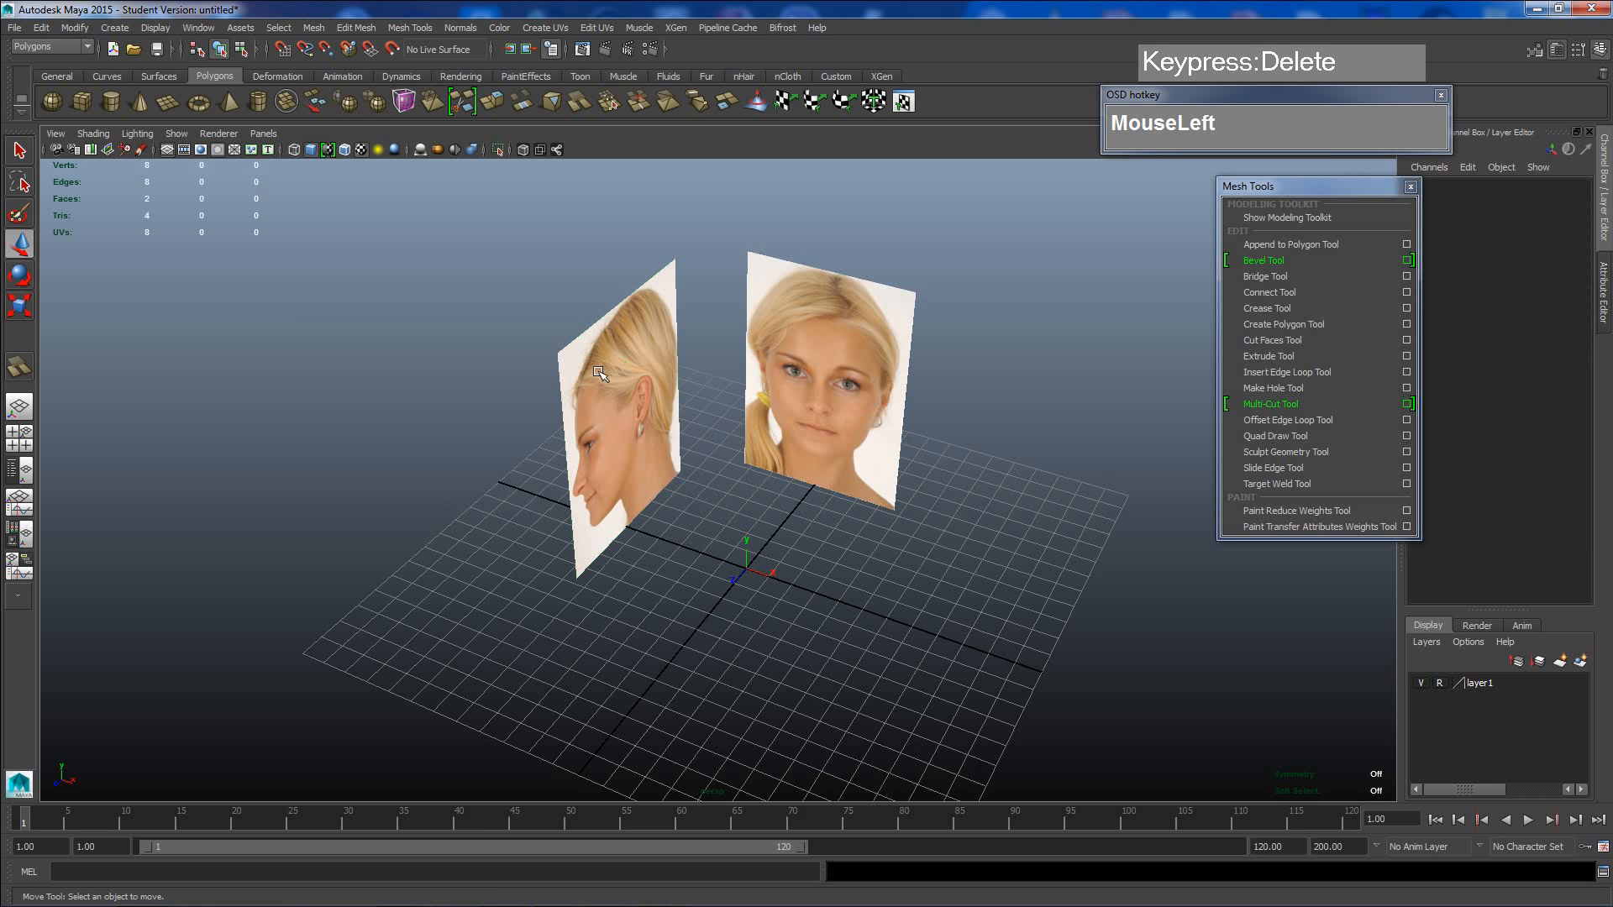
pyautogui.click(762, 370)
# - Create a second, empty display layer and rename the layer holding the photo planes as Reference
pyautogui.click(1561, 661)
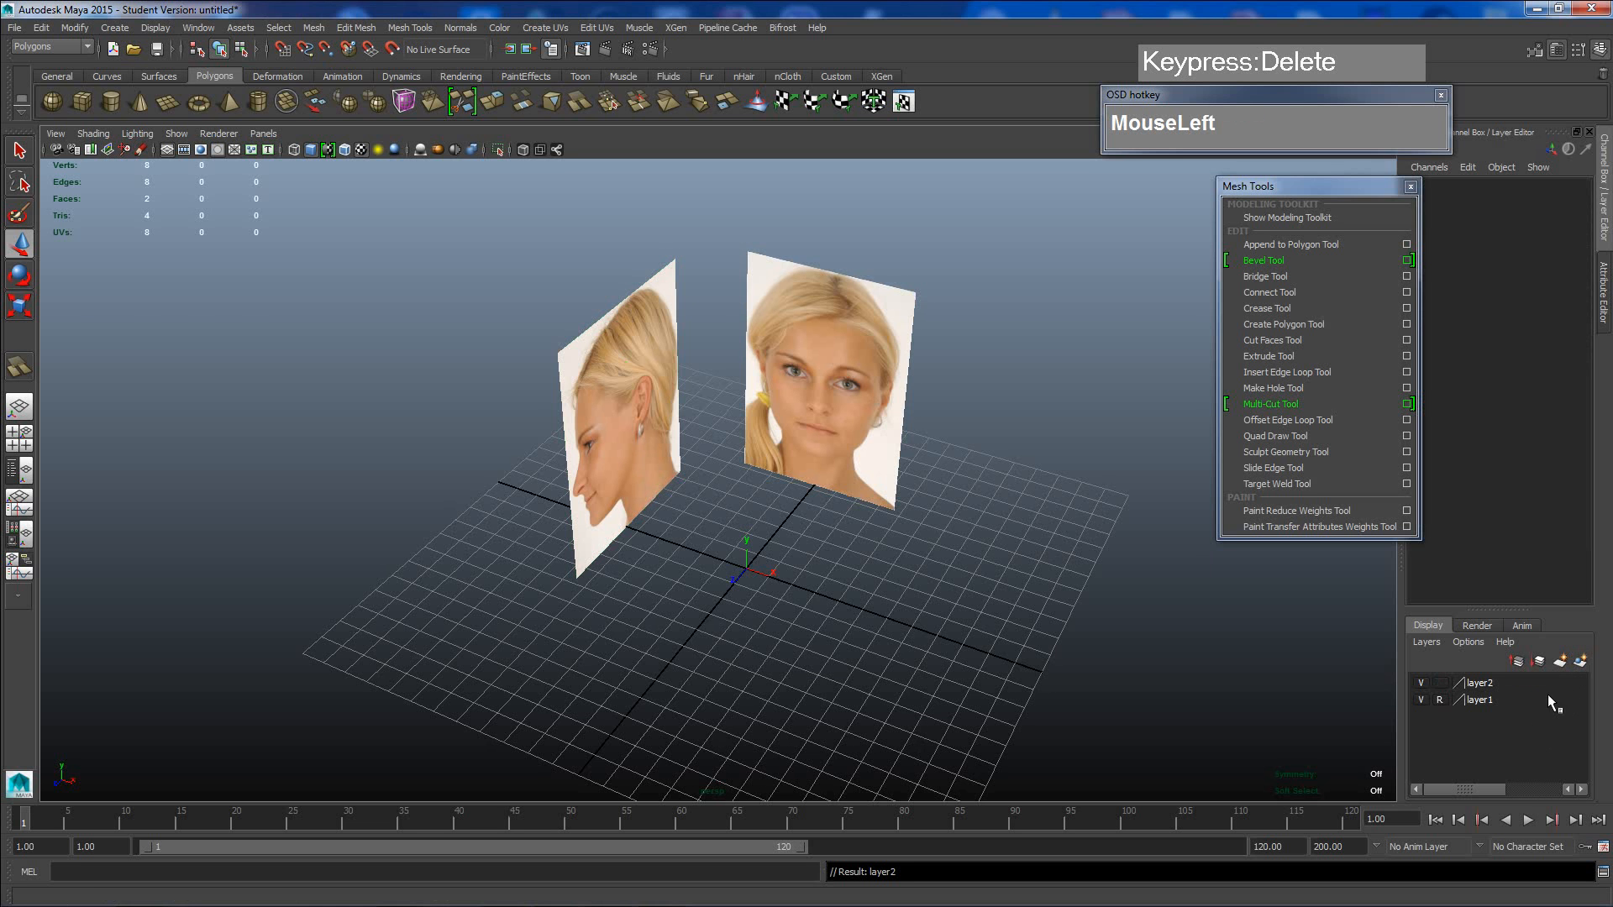
pyautogui.click(1491, 705)
pyautogui.doubleClick(1487, 710)
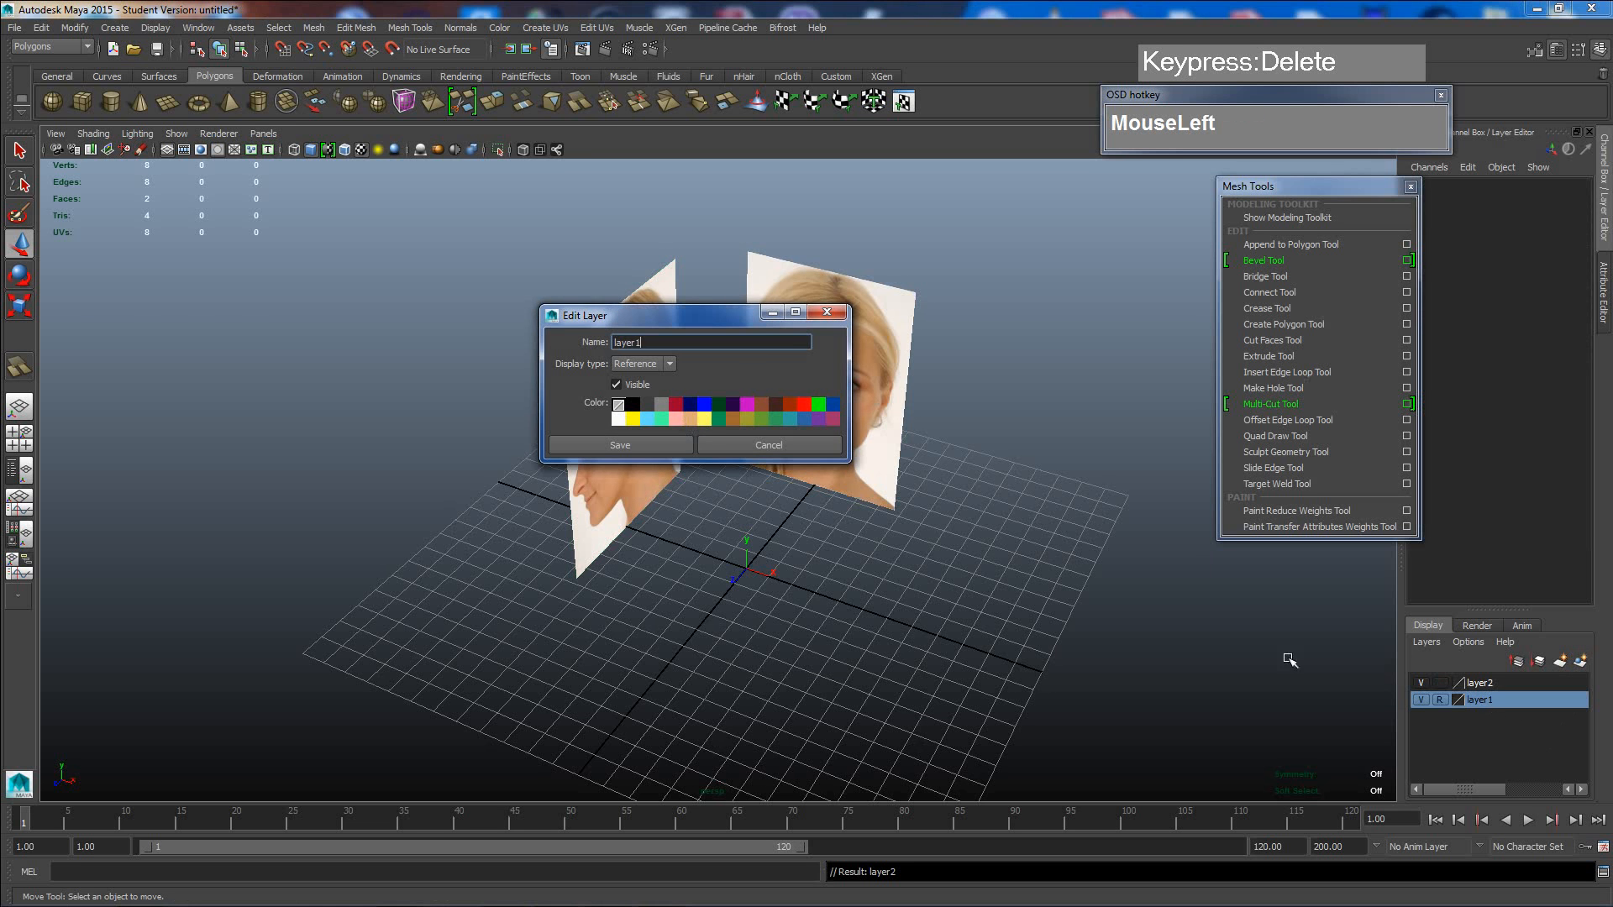
pyautogui.doubleClick(688, 348)
pyautogui.write('R')
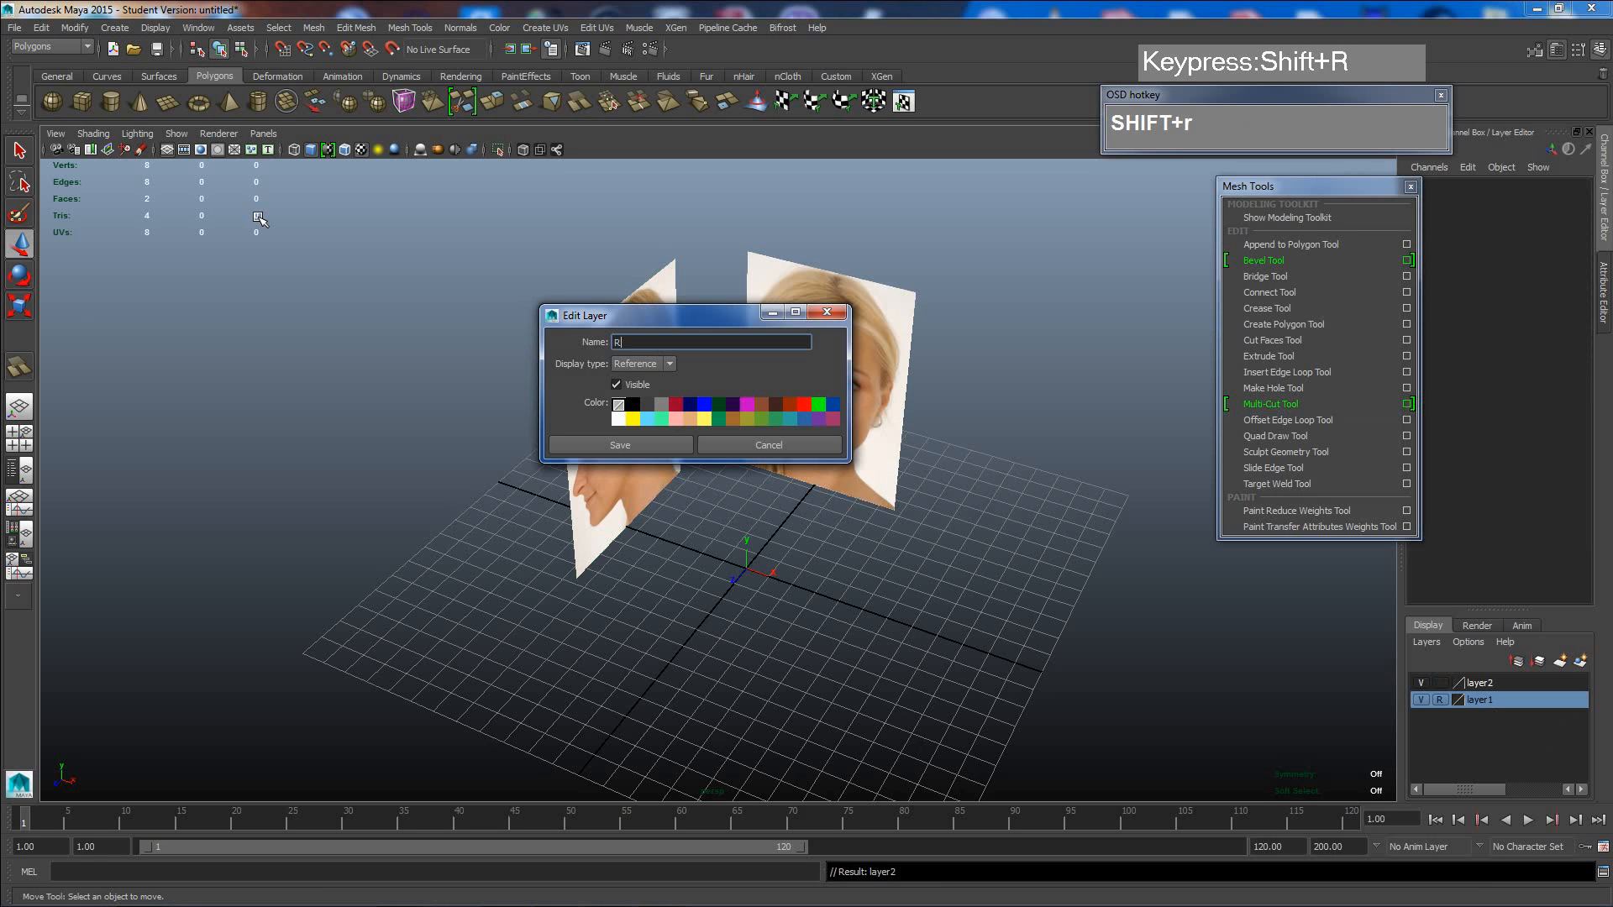
pyautogui.write('eference')
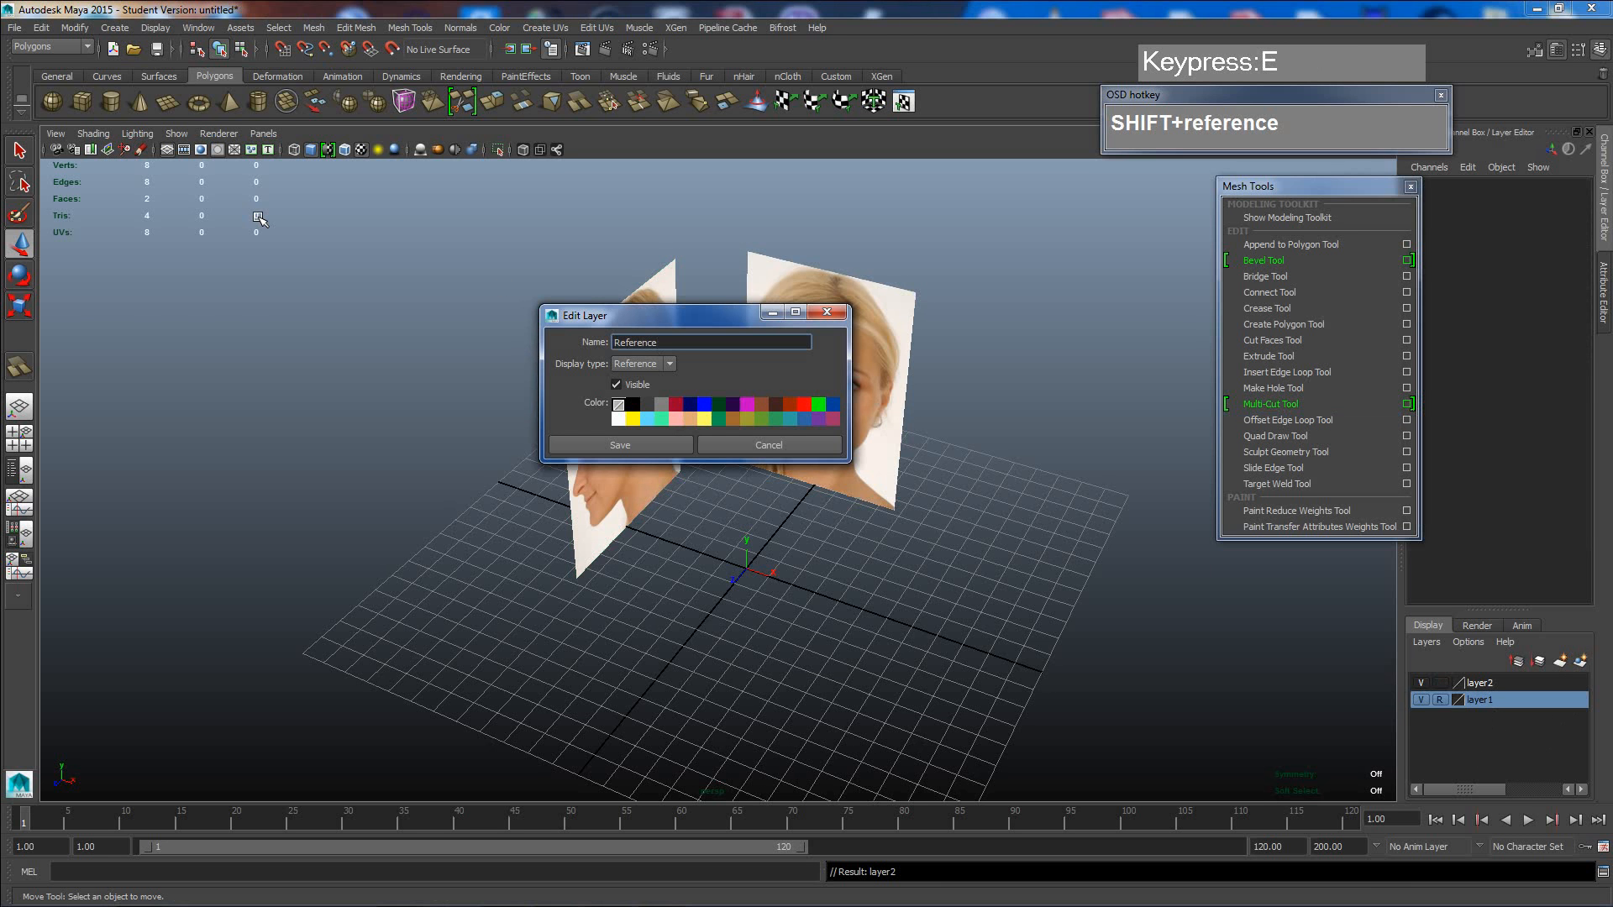
pyautogui.click(605, 451)
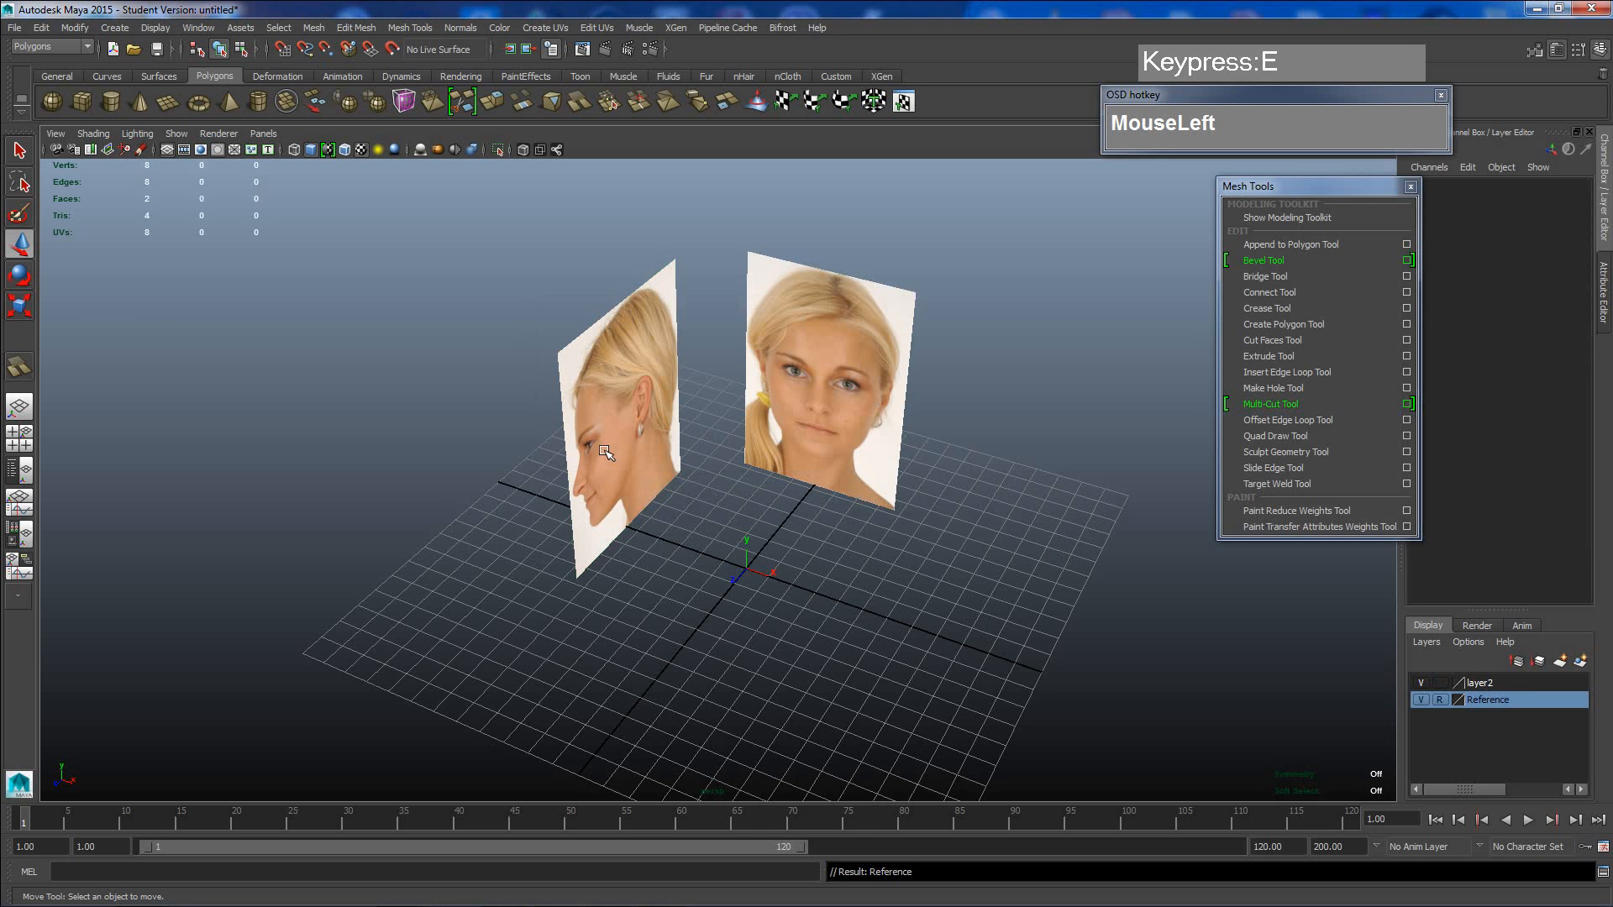
# - Rename the new empty display layer as WorkingLayer
pyautogui.click(1494, 684)
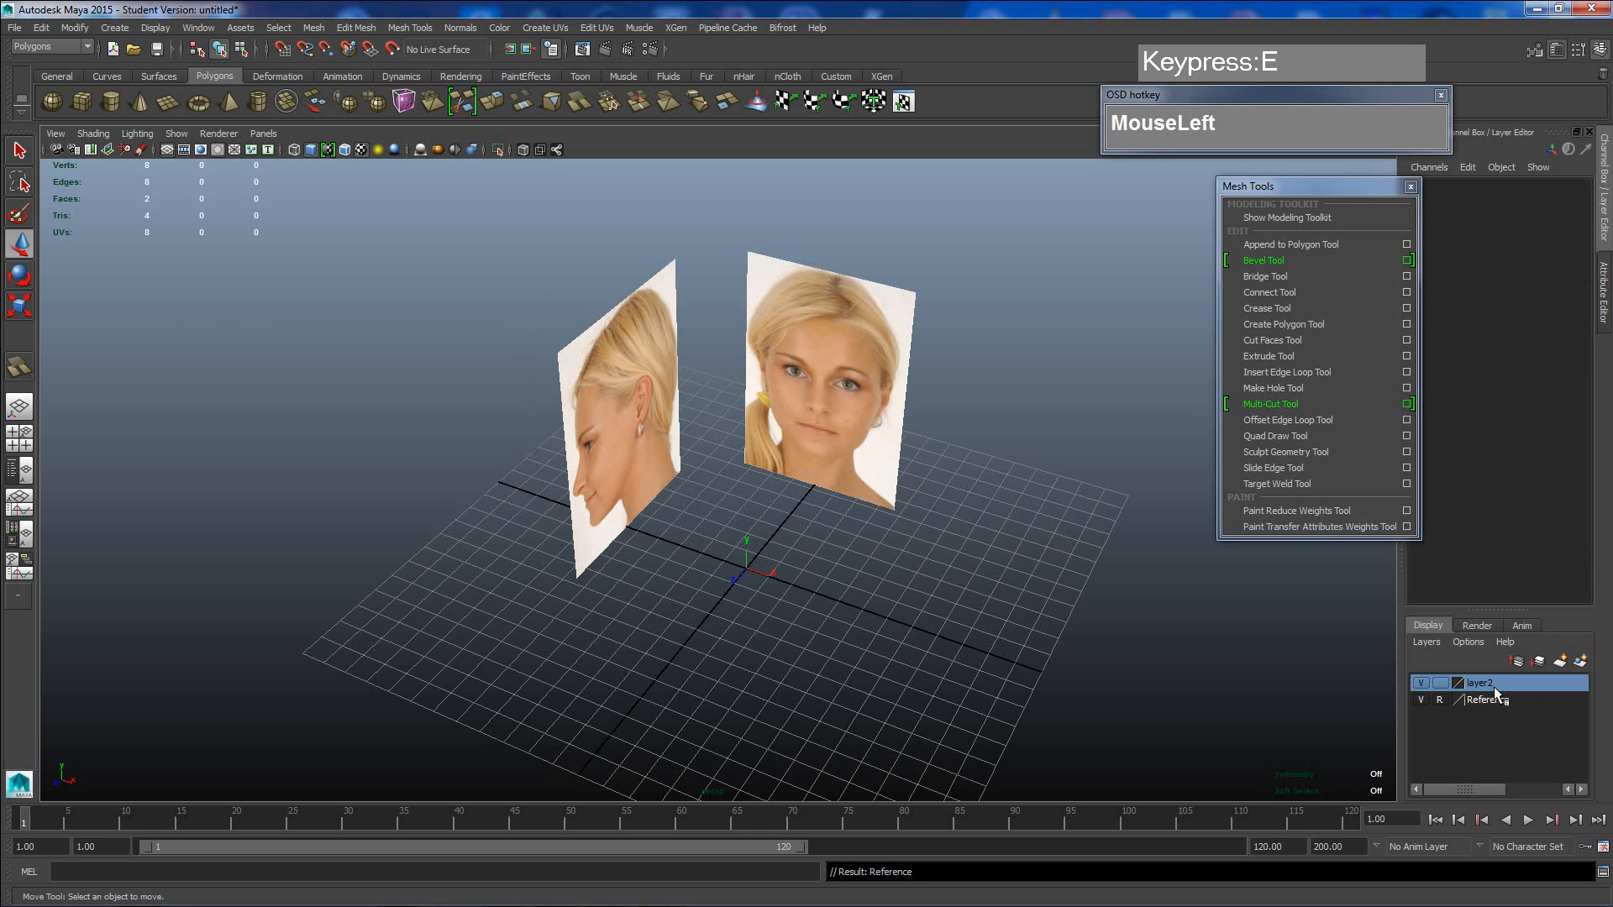
pyautogui.doubleClick(1493, 686)
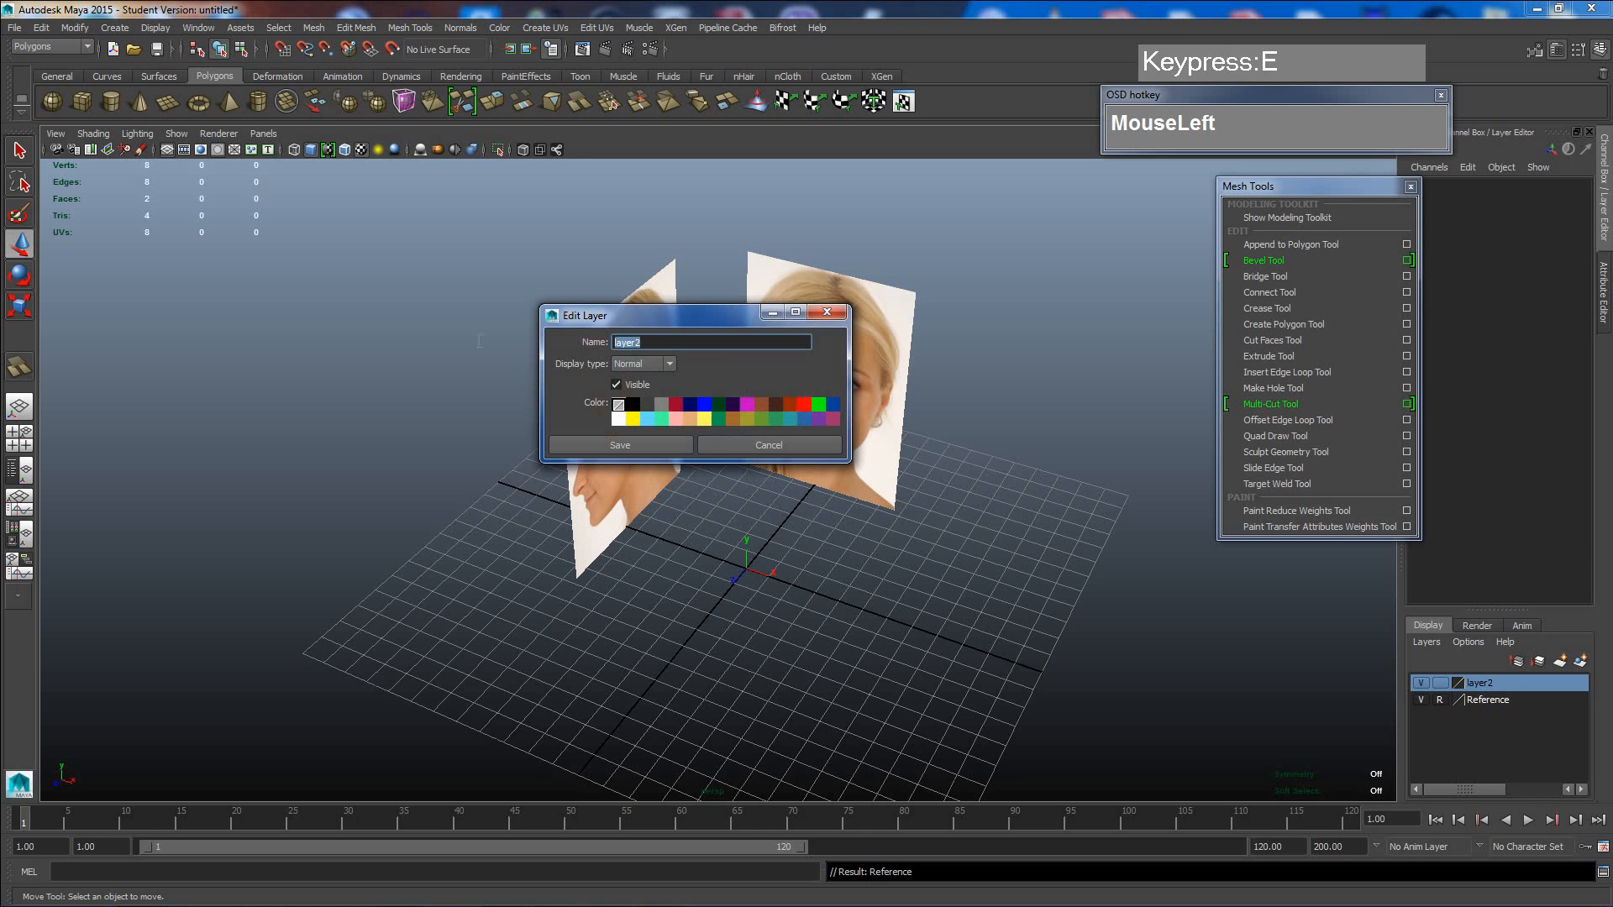
pyautogui.write('WorkingL')
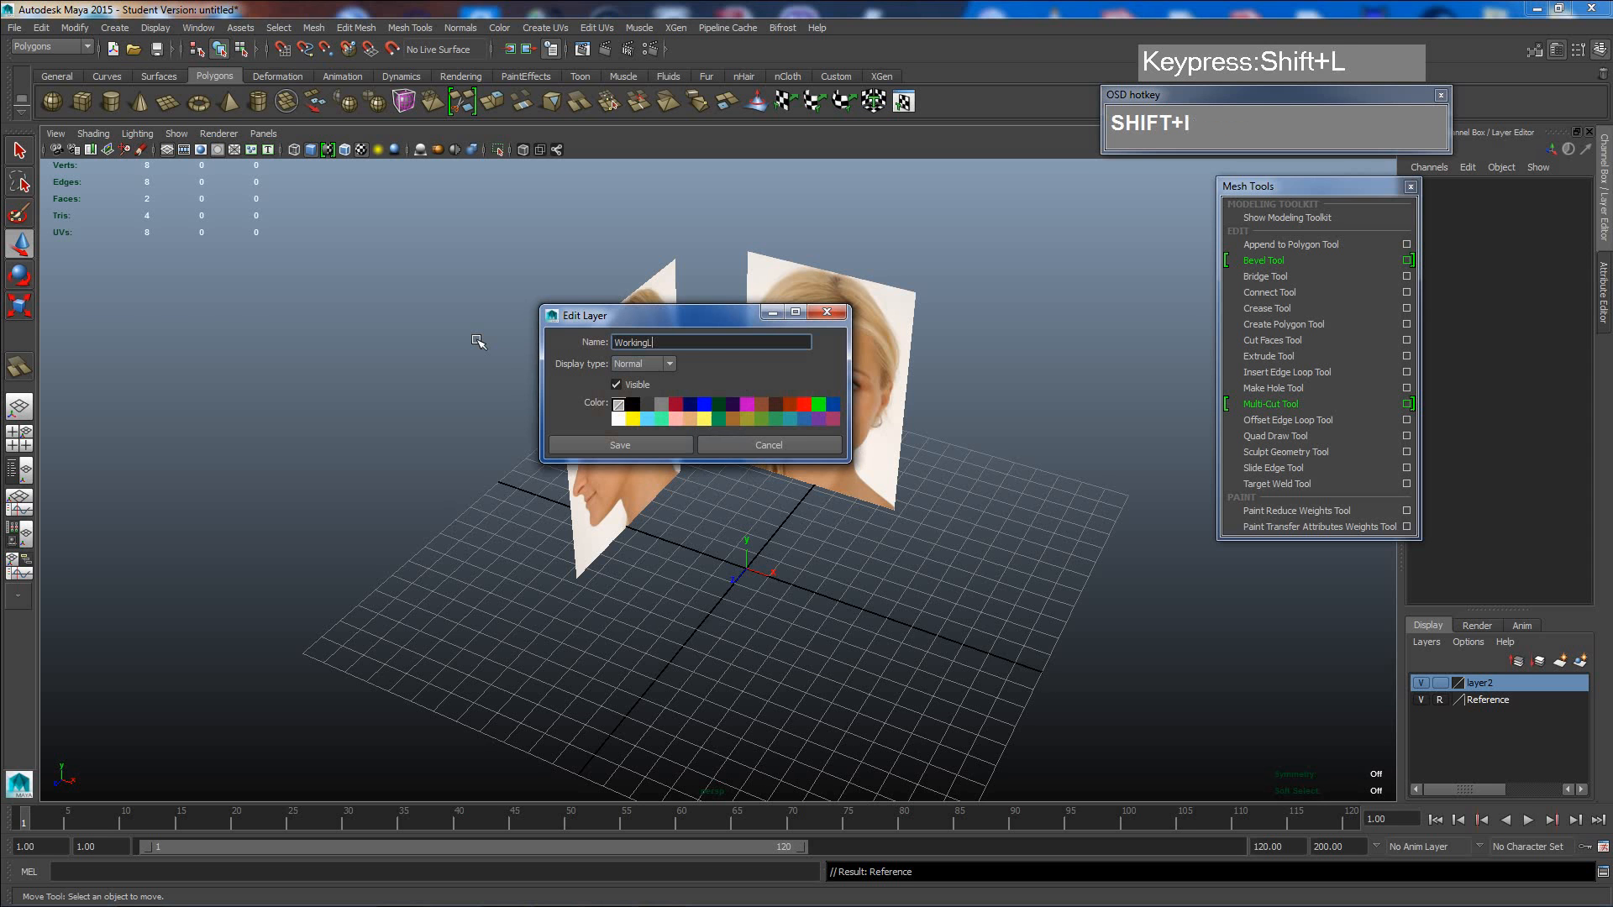
pyautogui.write('ayer')
pyautogui.click(620, 445)
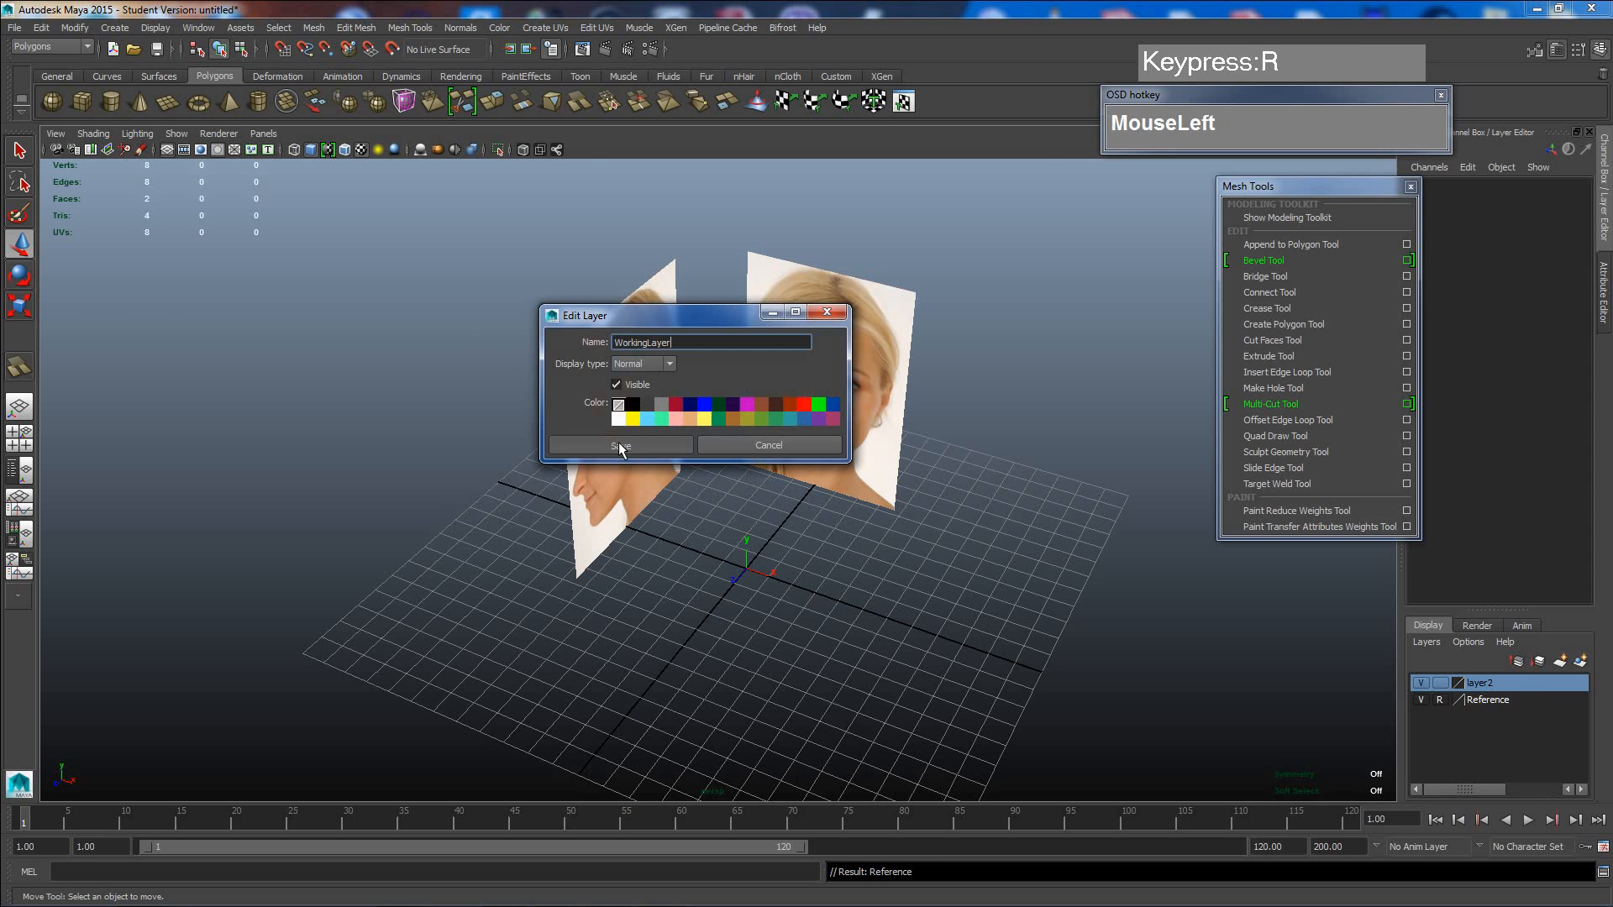
pyautogui.click(1472, 643)
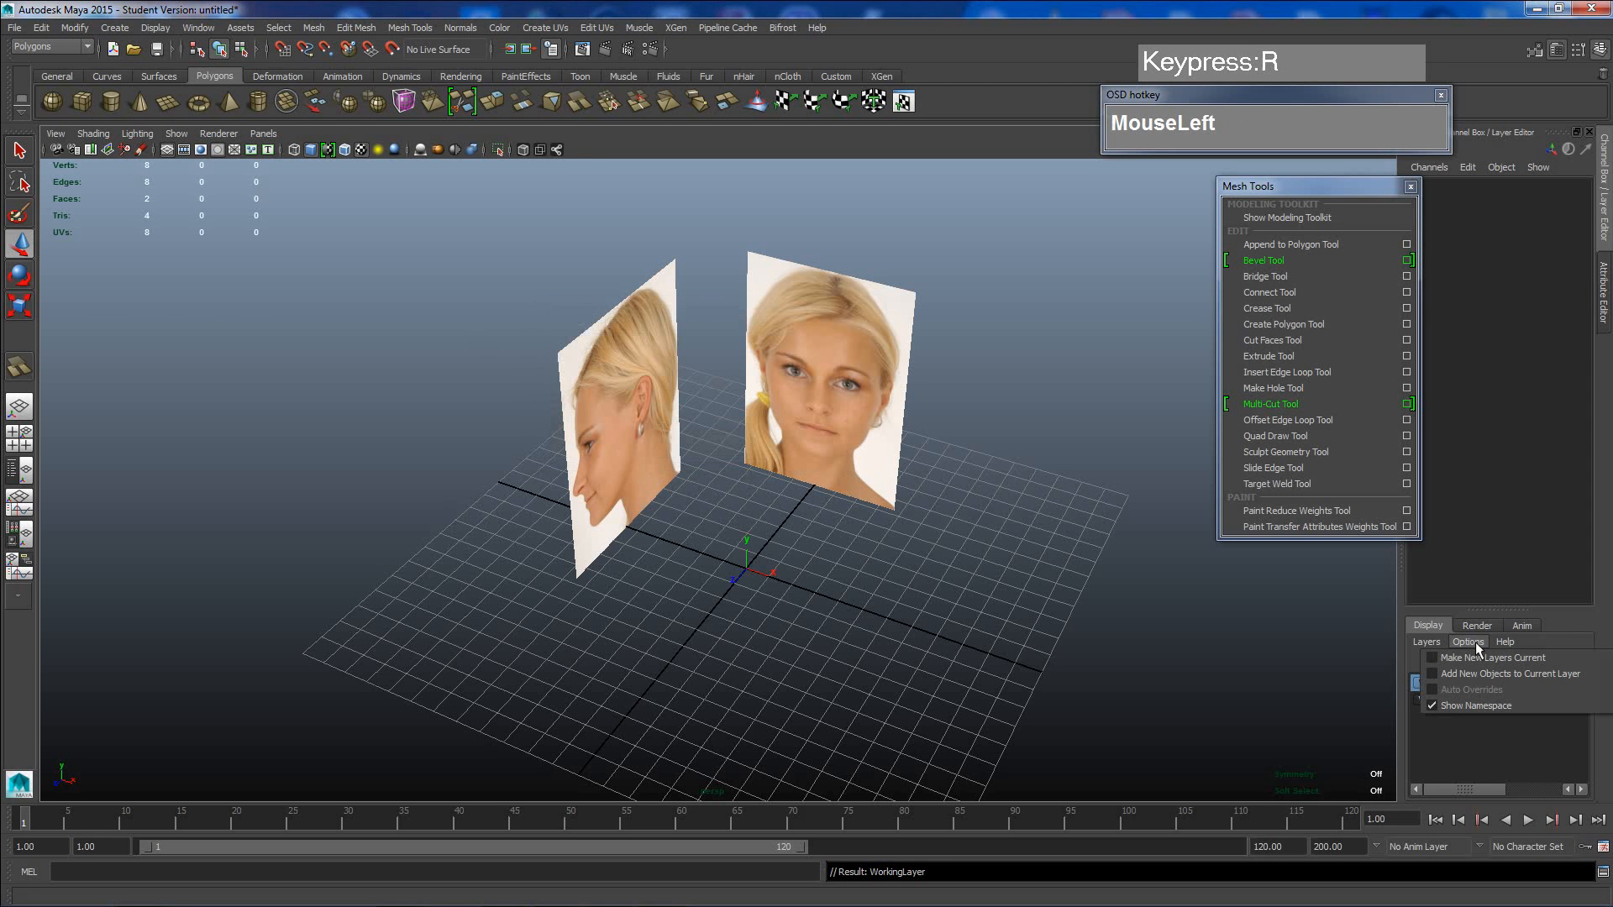
pyautogui.click(1473, 768)
pyautogui.click(1468, 644)
pyautogui.click(1528, 769)
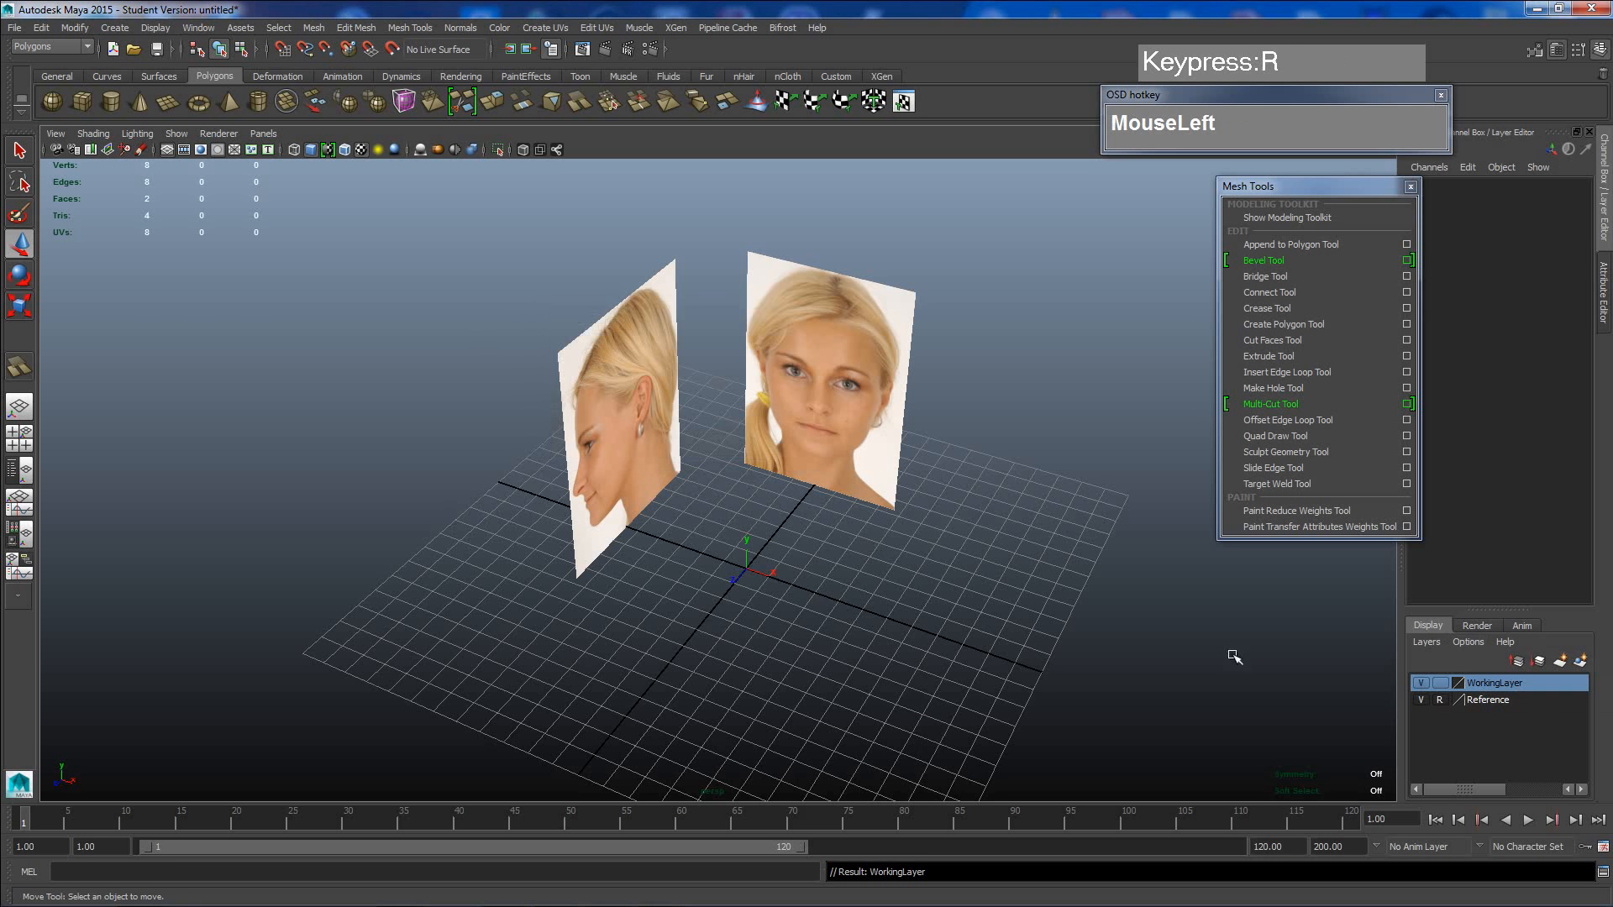
pyautogui.keyDown('alt'); pyautogui.moveTo(790, 504); pyautogui.dragTo(900, 577); pyautogui.keyUp('alt')
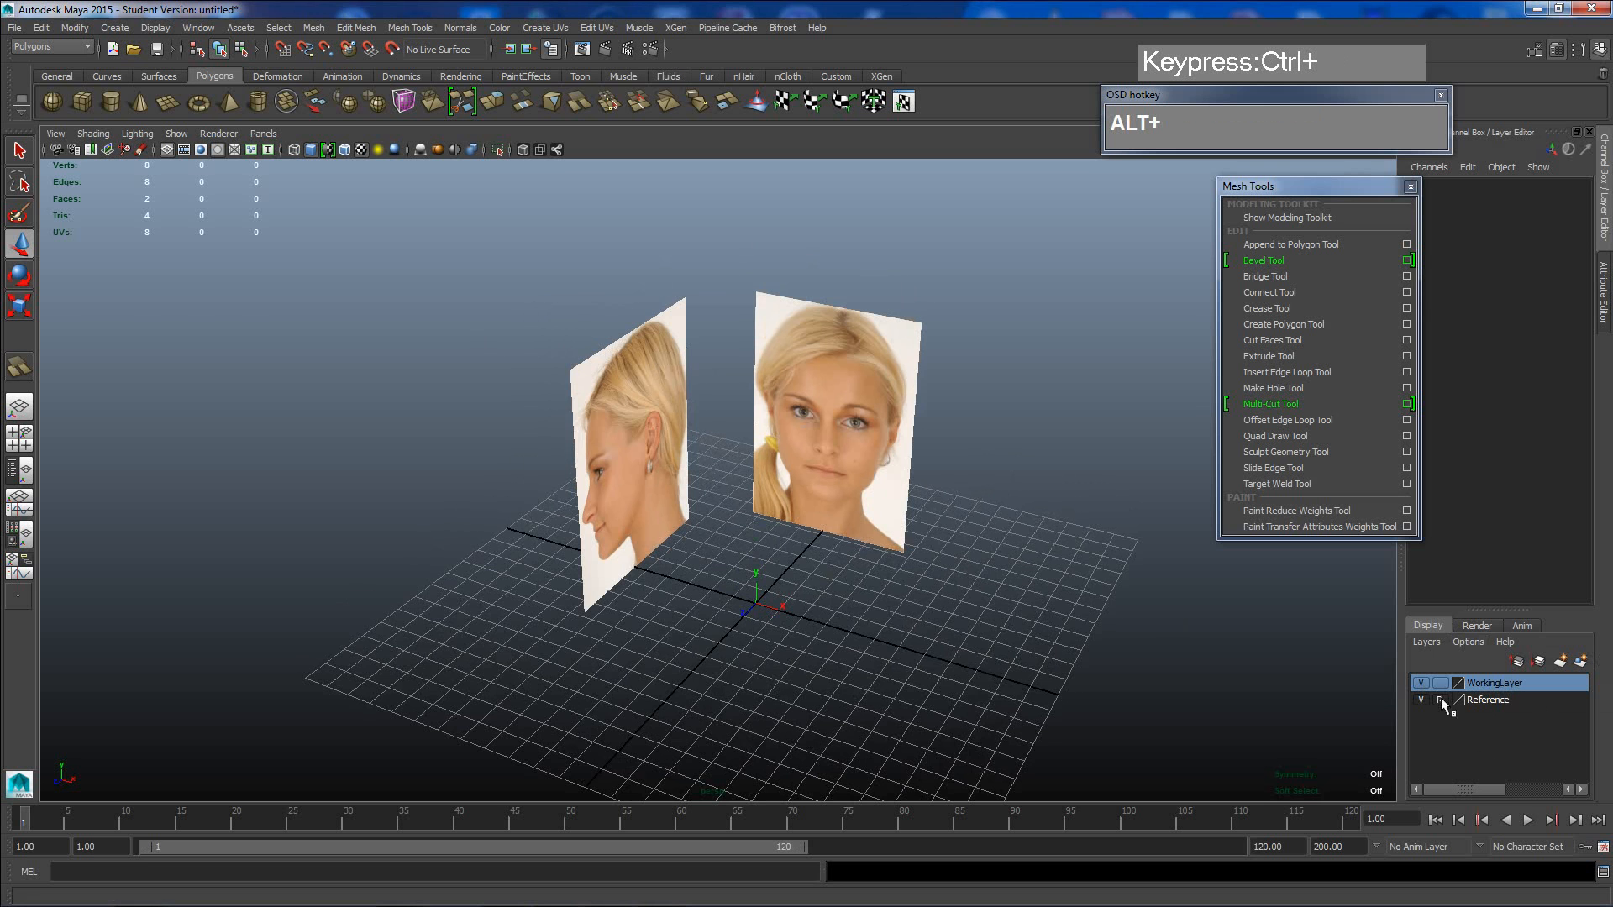
pyautogui.keyDown('alt'); pyautogui.moveTo(729, 581); pyautogui.dragTo(663, 495, button='middle'); pyautogui.keyUp('alt')
pyautogui.keyDown('alt'); pyautogui.moveTo(663, 495); pyautogui.dragTo(658, 493); pyautogui.keyUp('alt')
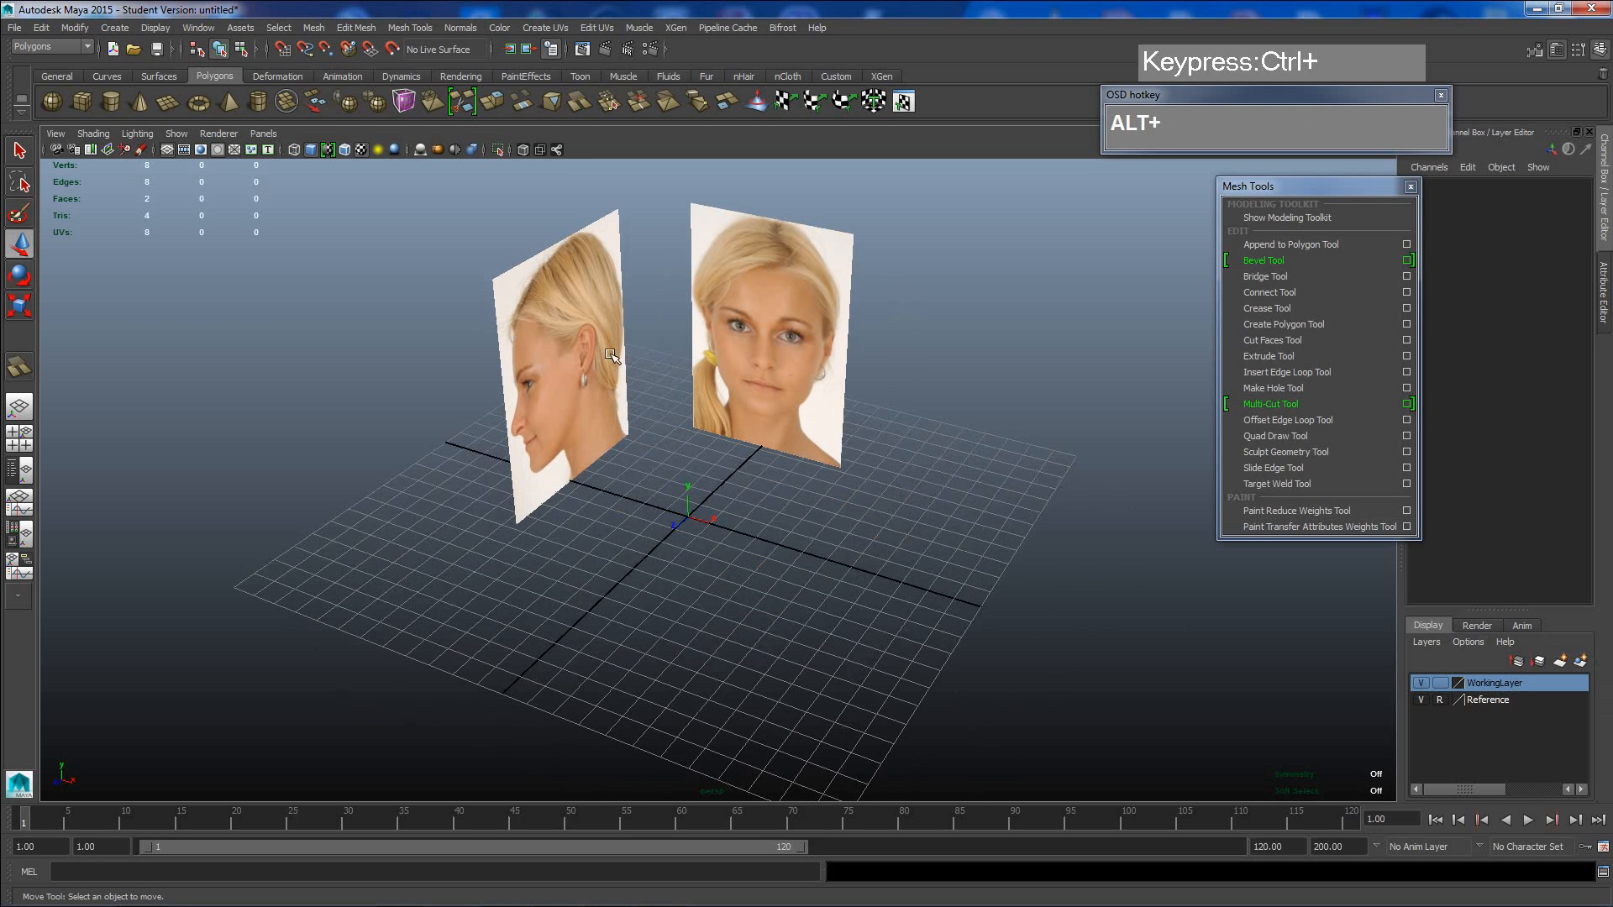
pyautogui.keyDown('alt'); pyautogui.moveTo(670, 351); pyautogui.dragTo(658, 437, button='middle'); pyautogui.keyUp('alt')
pyautogui.scroll(2, 704, 471)
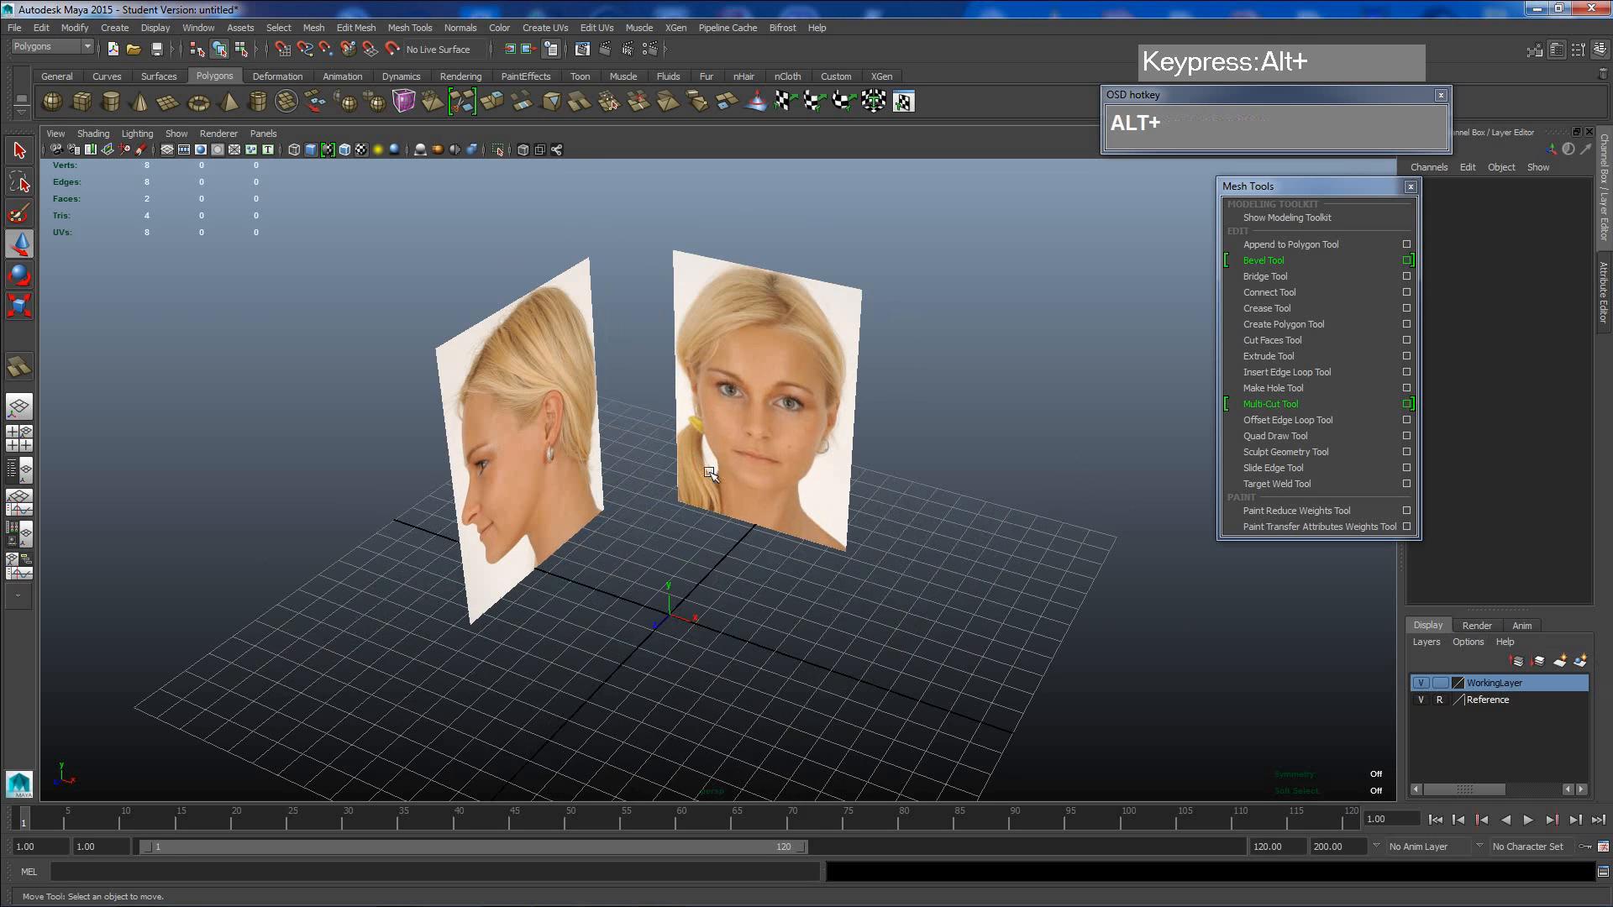
# - Save the scene as HeadModeling in Maya Binary format in the default project's scenes folder
pyautogui.click(15, 26)
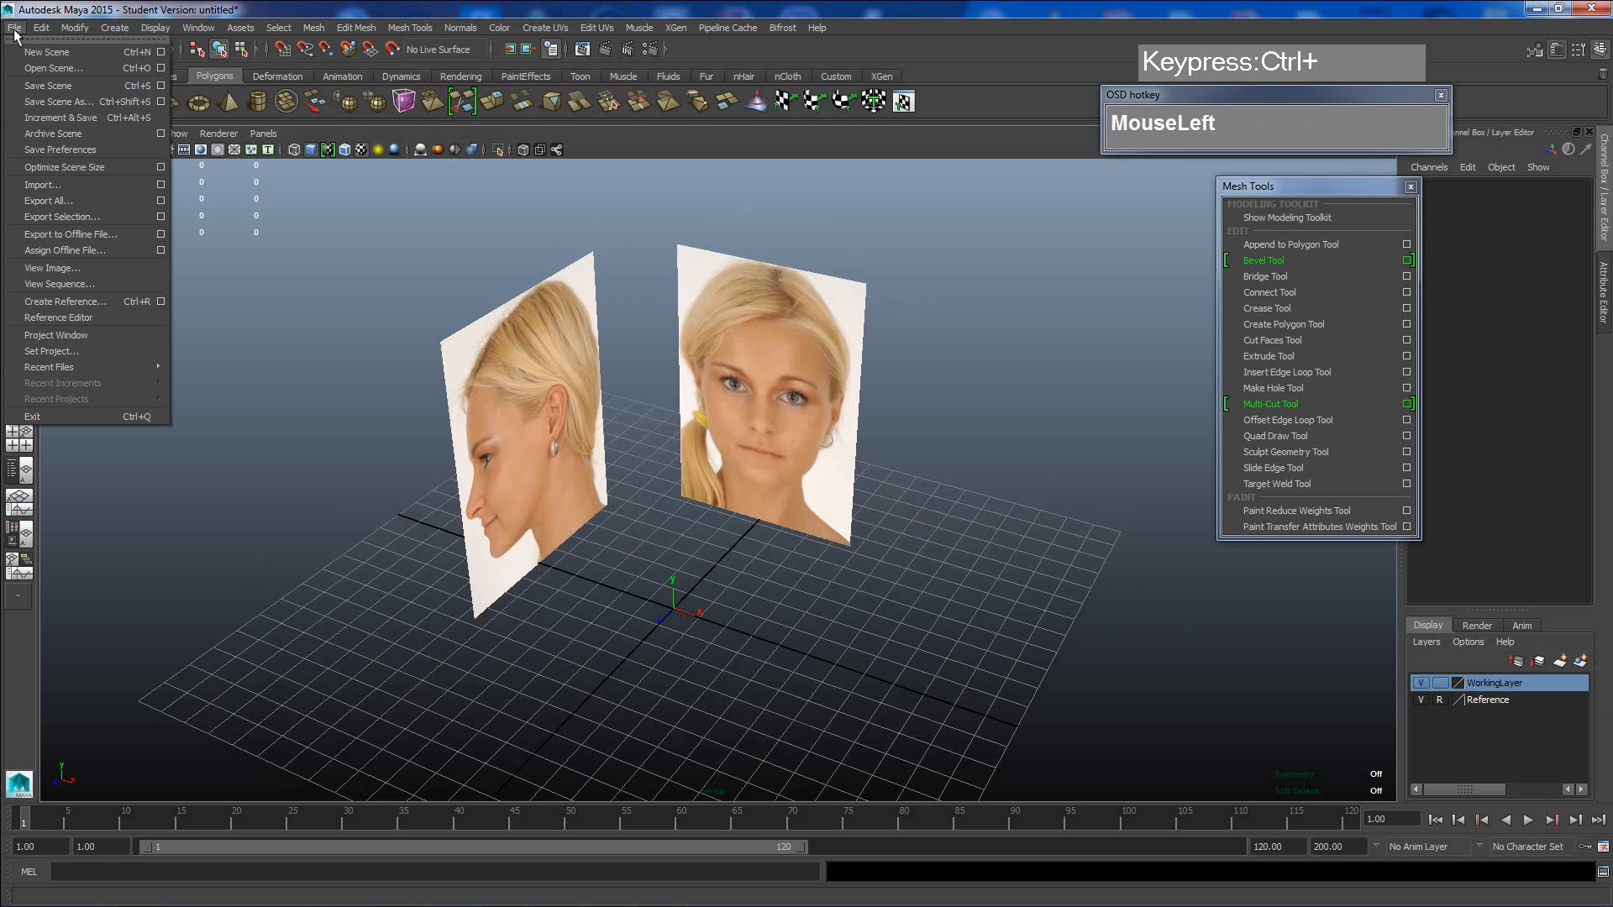
pyautogui.click(53, 88)
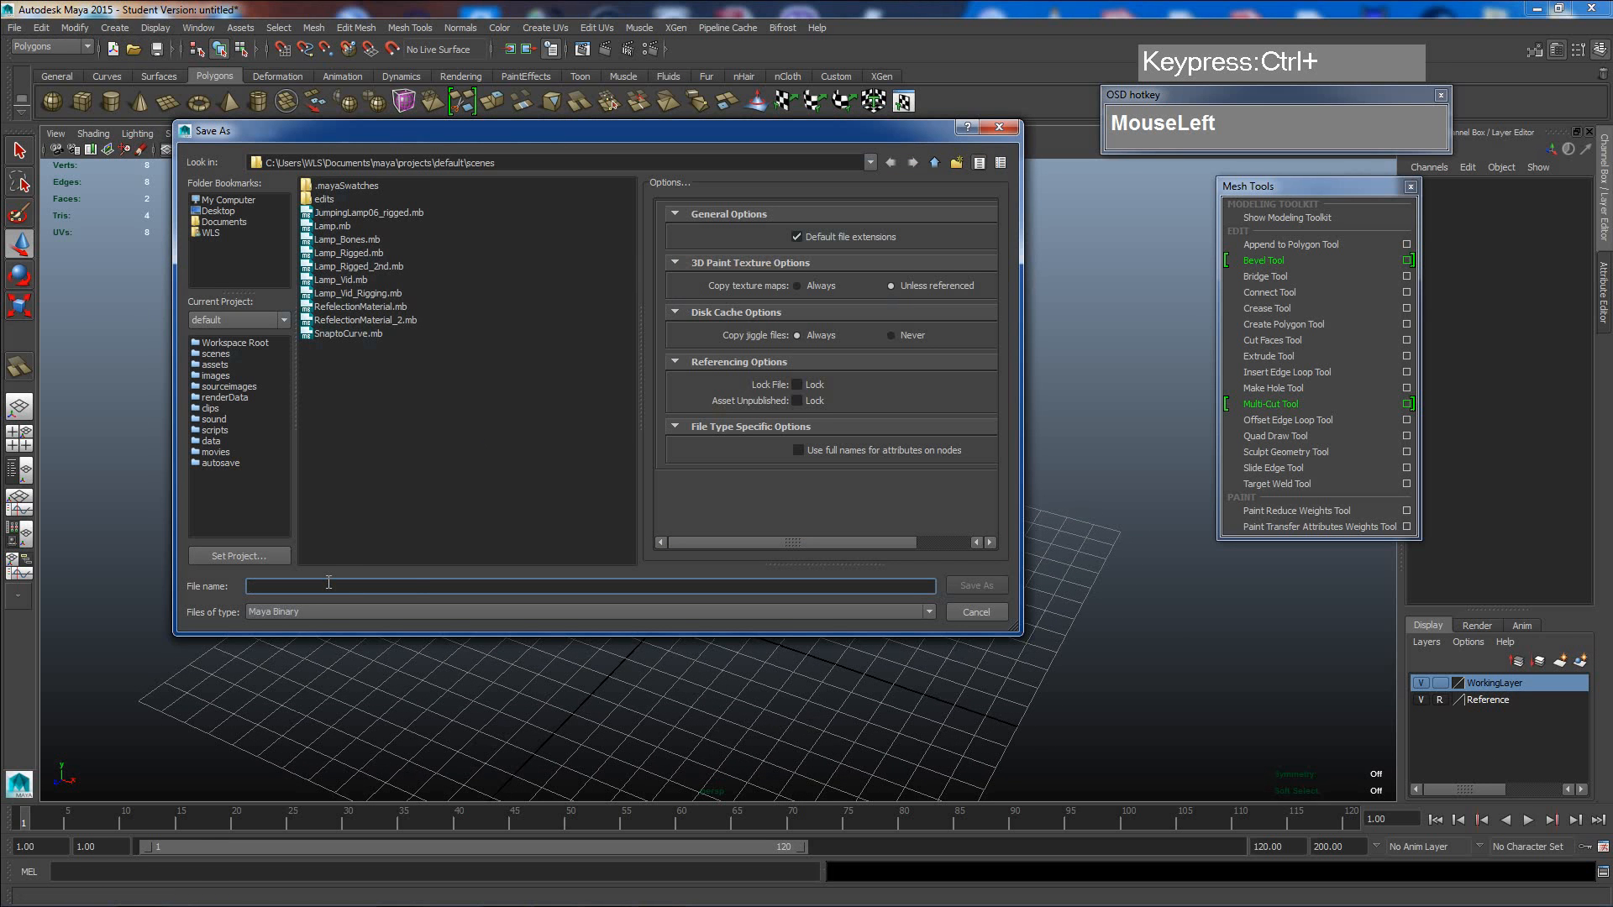
pyautogui.write('HeadModeling')
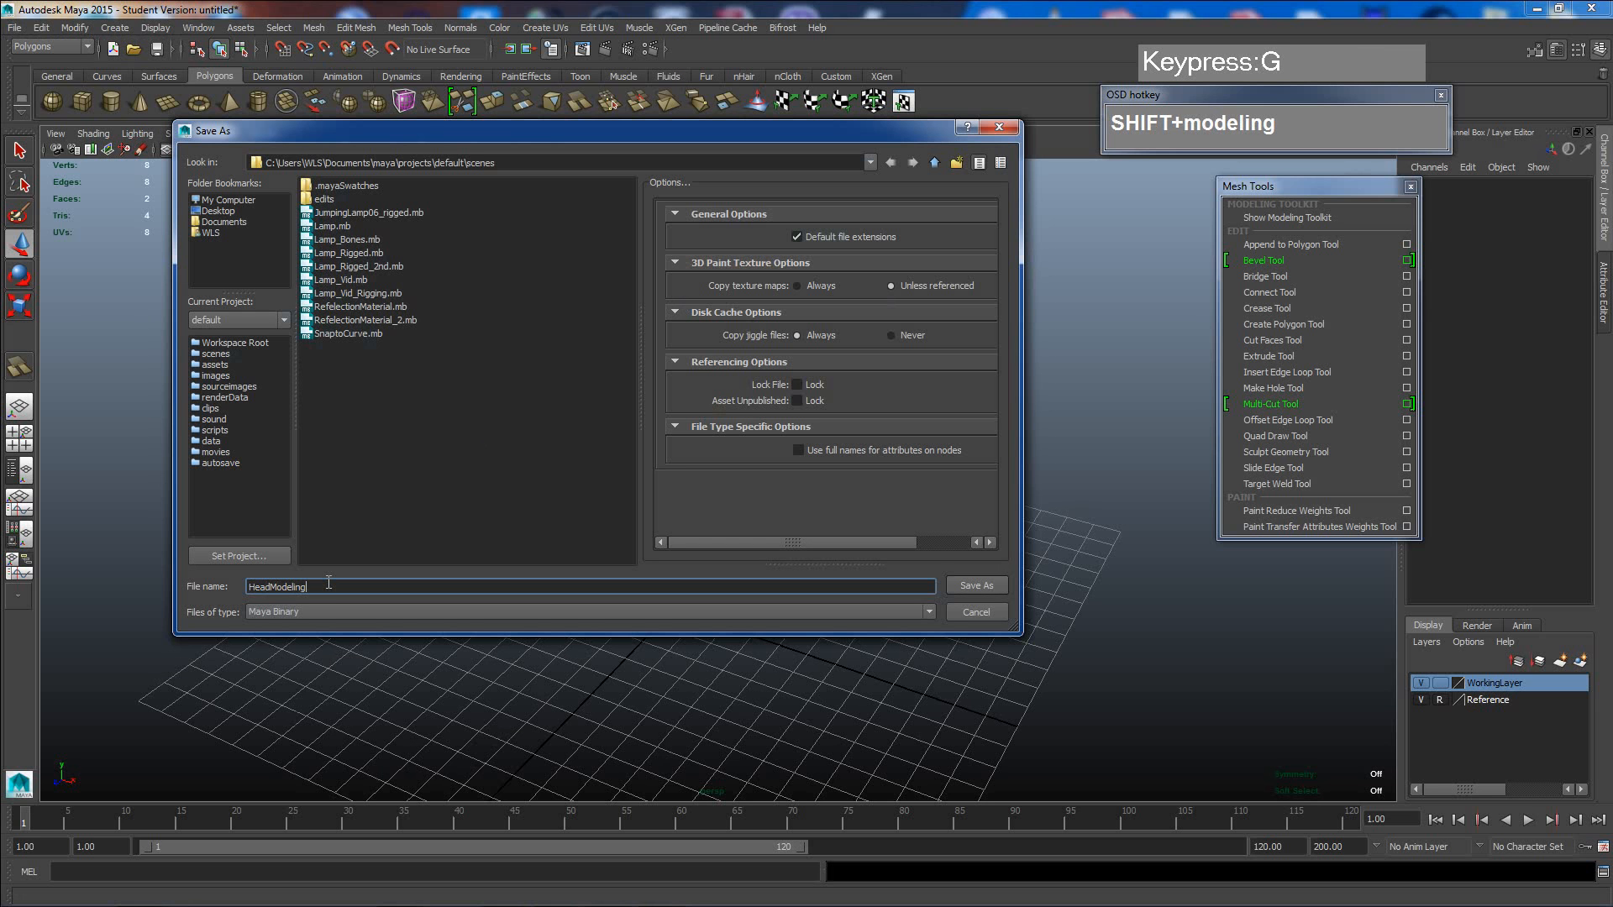
pyautogui.click(976, 586)
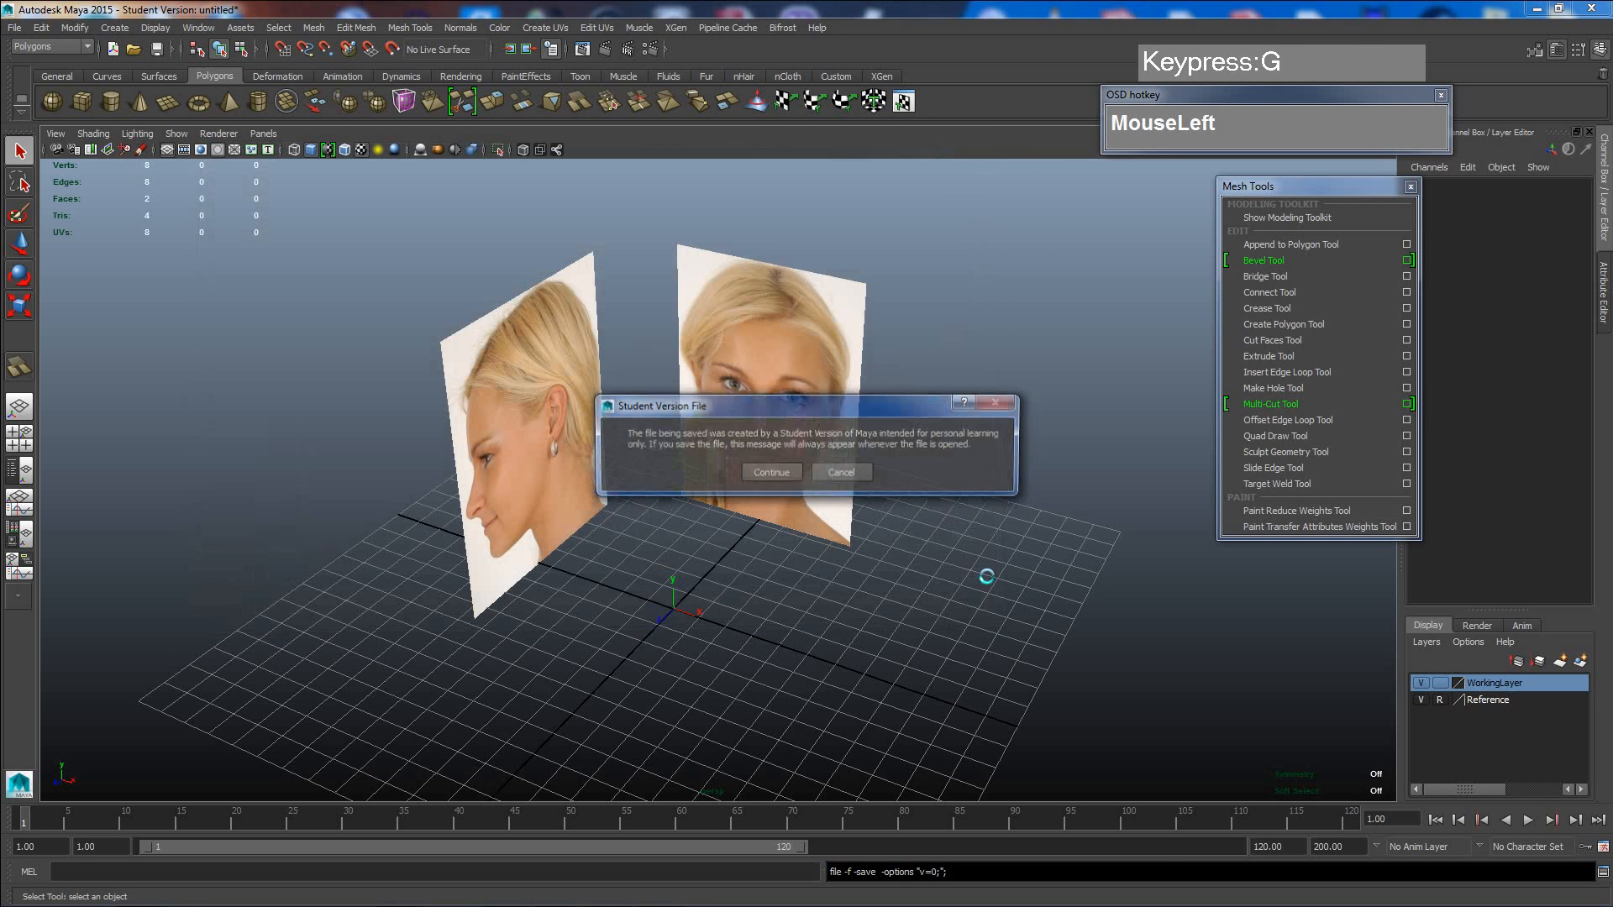